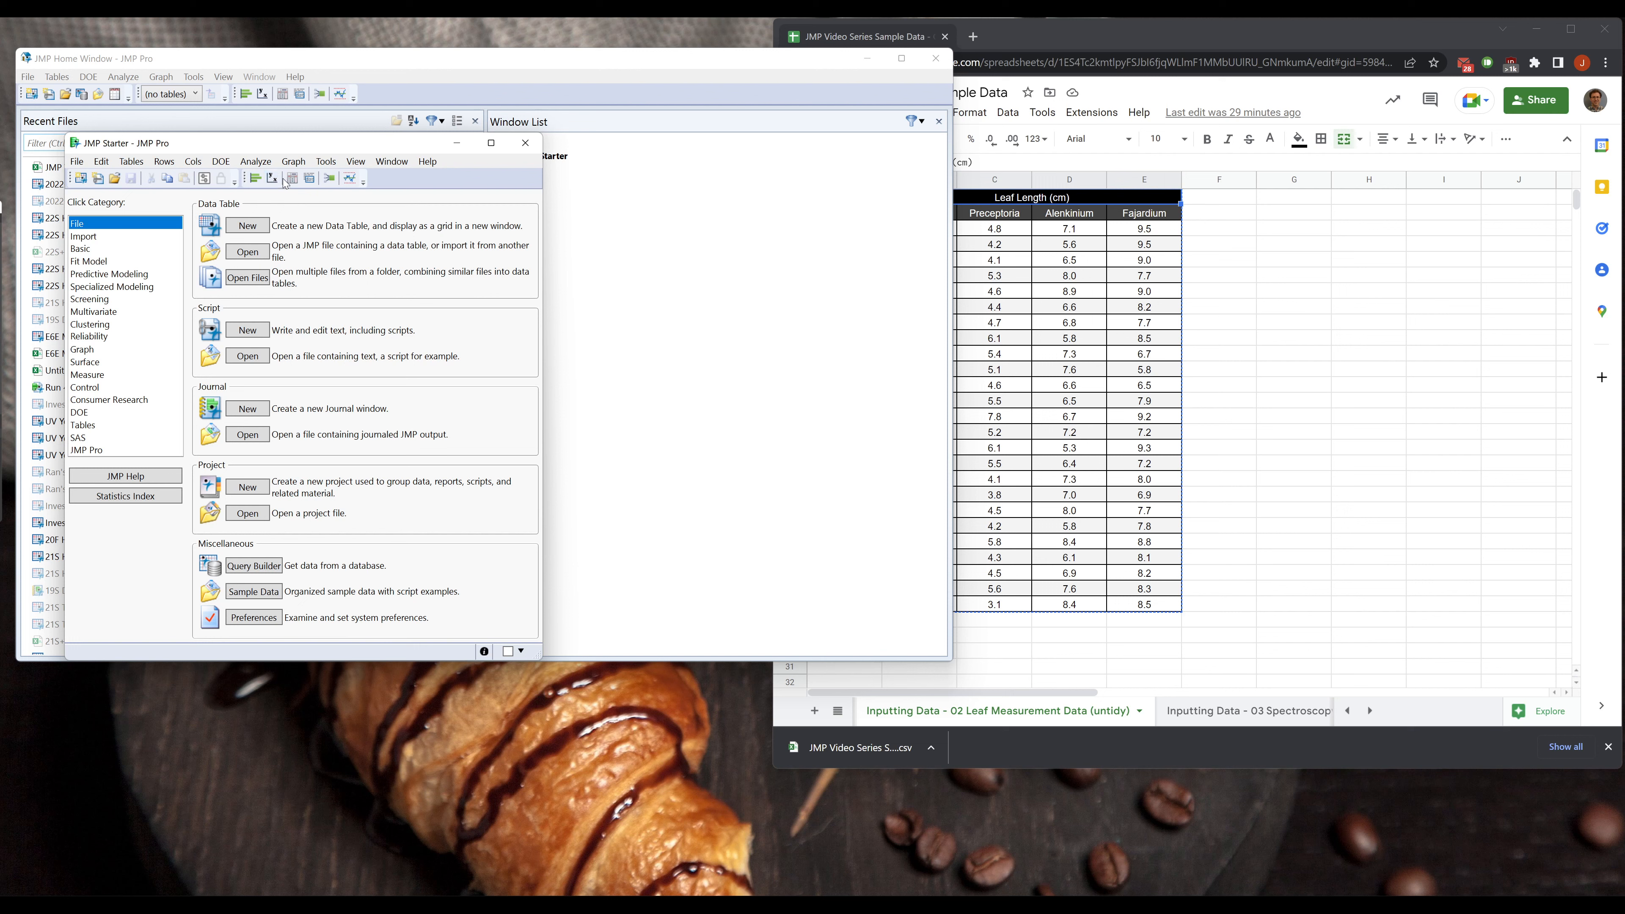
{"action": "left_click", "coordinate": [294, 161]}
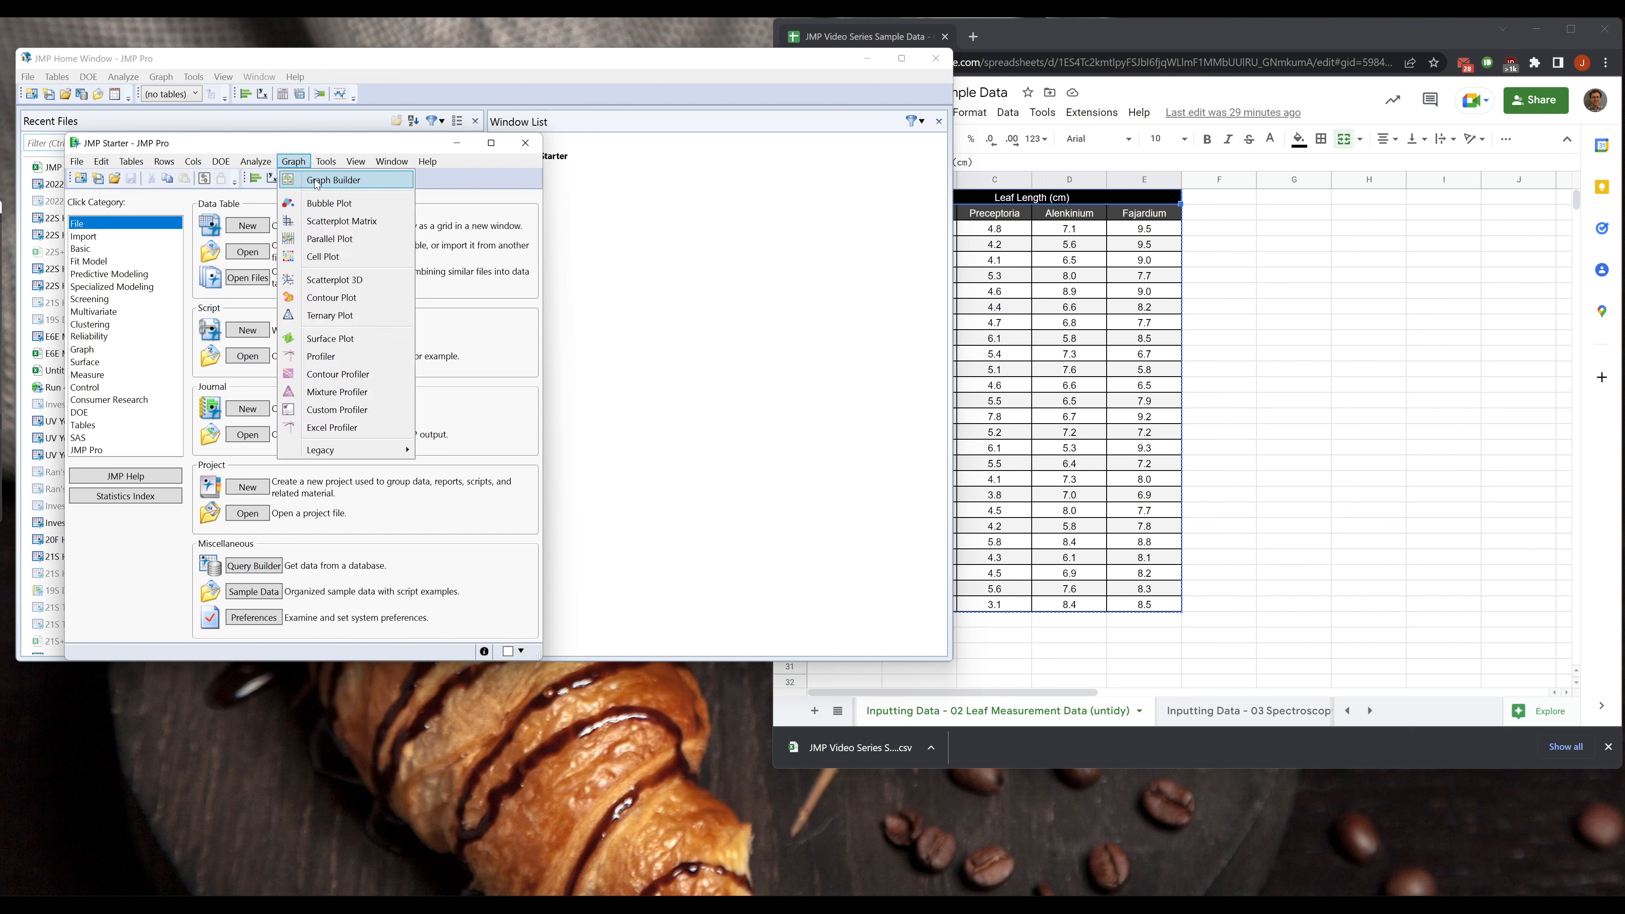
{"action": "left_click", "coordinate": [294, 161]}
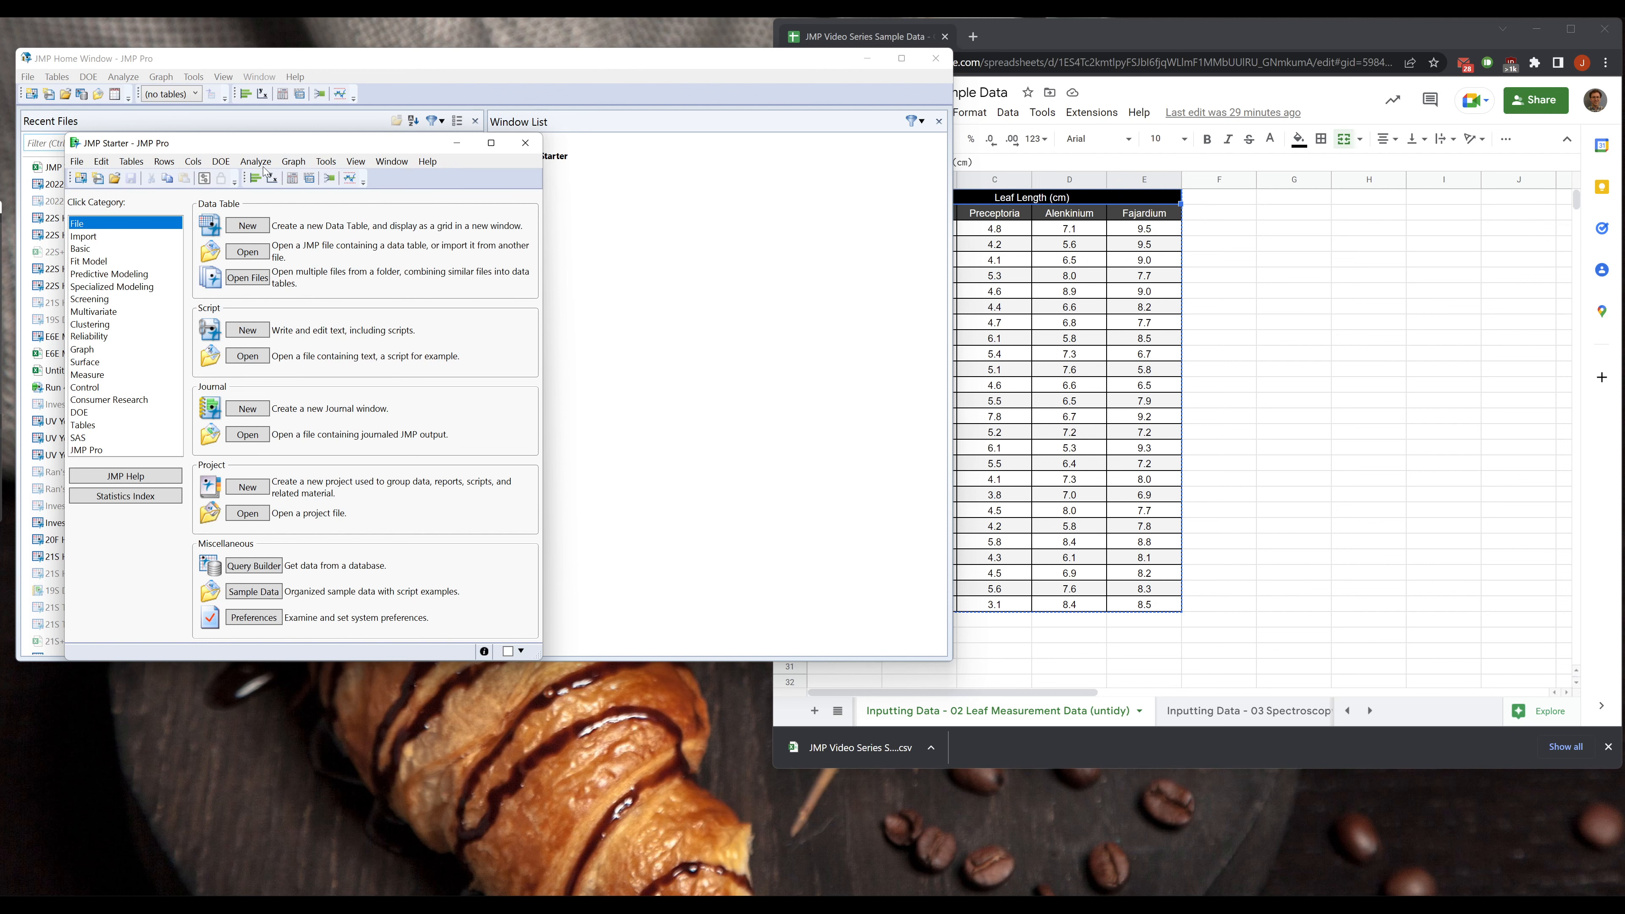
{"action": "left_click", "coordinate": [256, 161]}
{"action": "left_click", "coordinate": [274, 164]}
{"action": "left_click", "coordinate": [279, 163]}
{"action": "left_click", "coordinate": [299, 149]}
- Switch to the Google Sheets window and open the "Inputting Data - 01 Dragon Trial Data" sheet to view its heartrate column headers
{"action": "left_click", "coordinate": [1081, 43]}
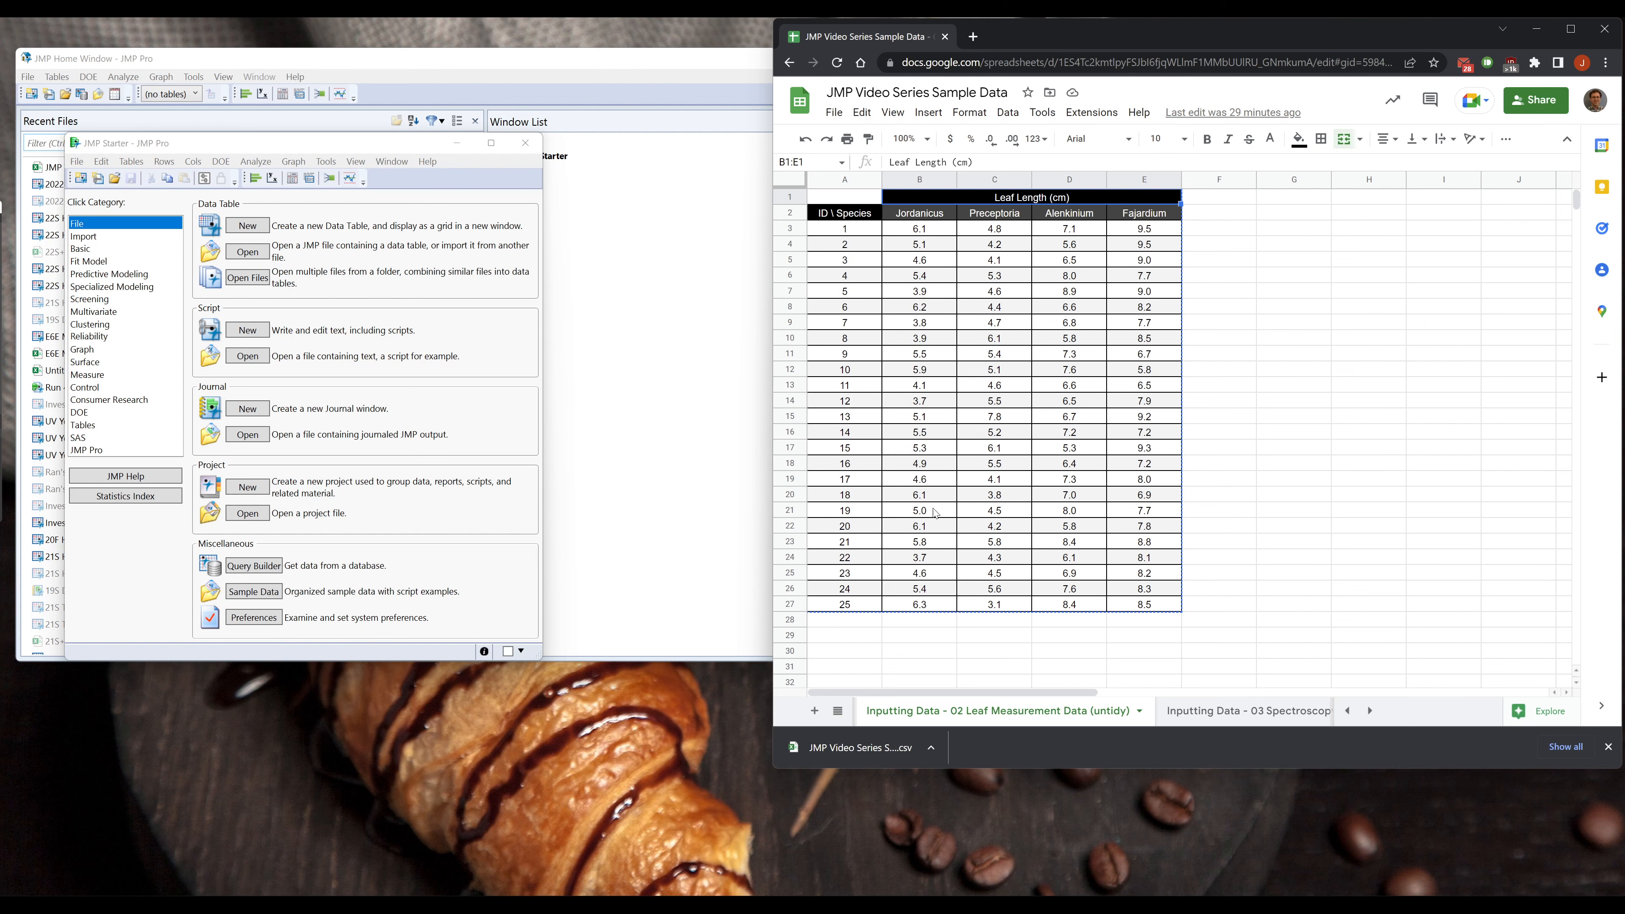
{"action": "left_click", "coordinate": [1347, 710]}
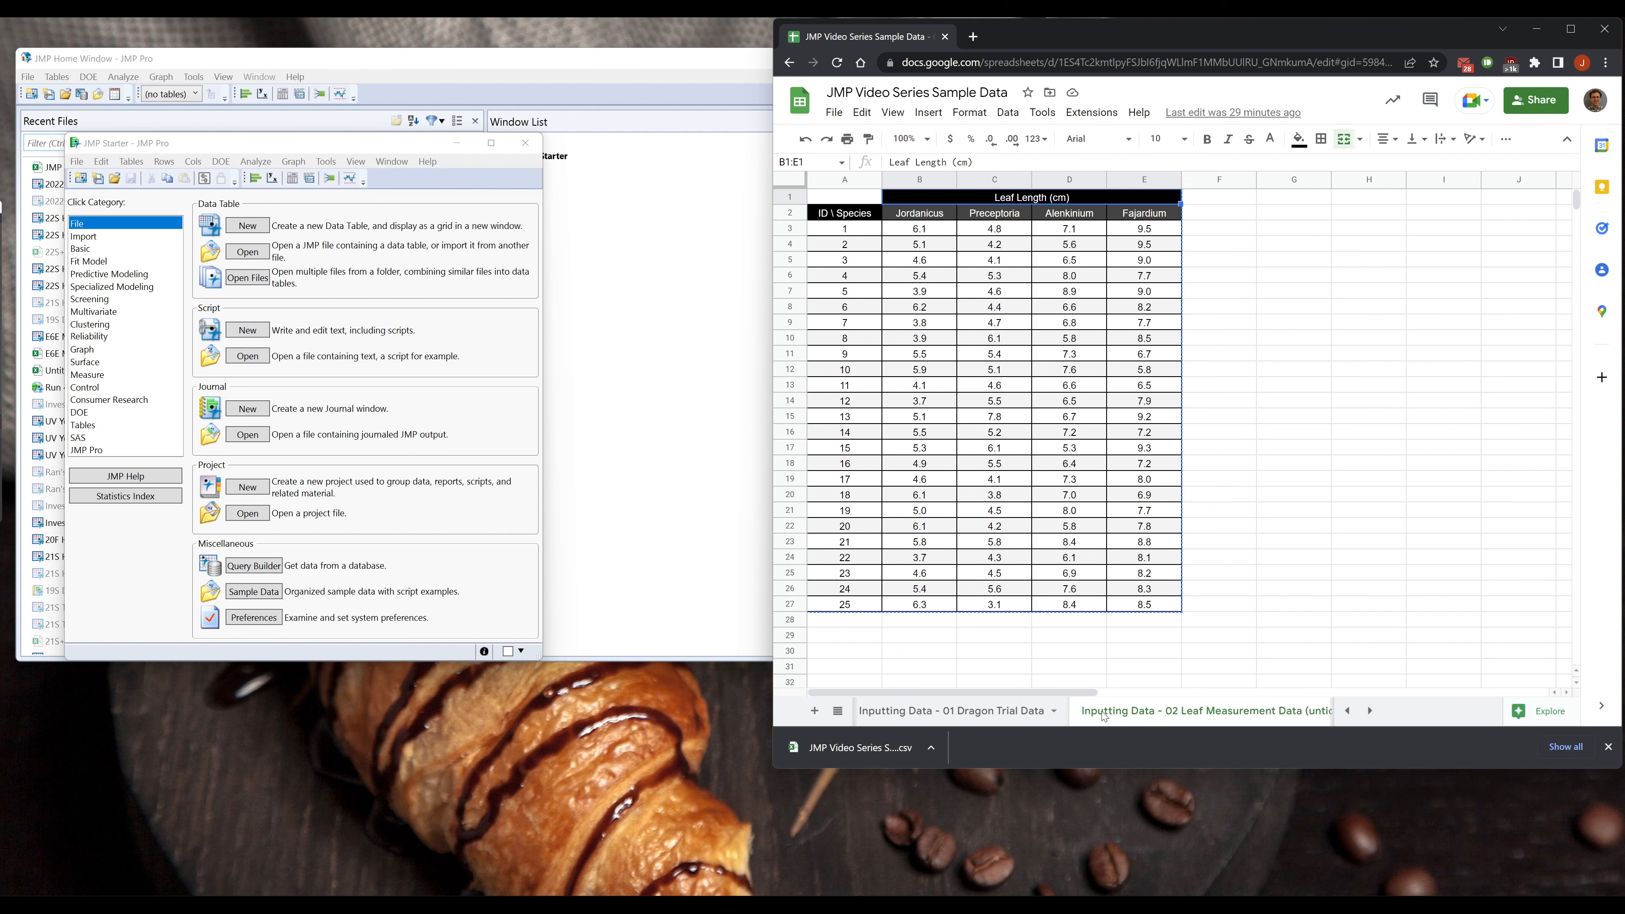
{"action": "left_click", "coordinate": [983, 712]}
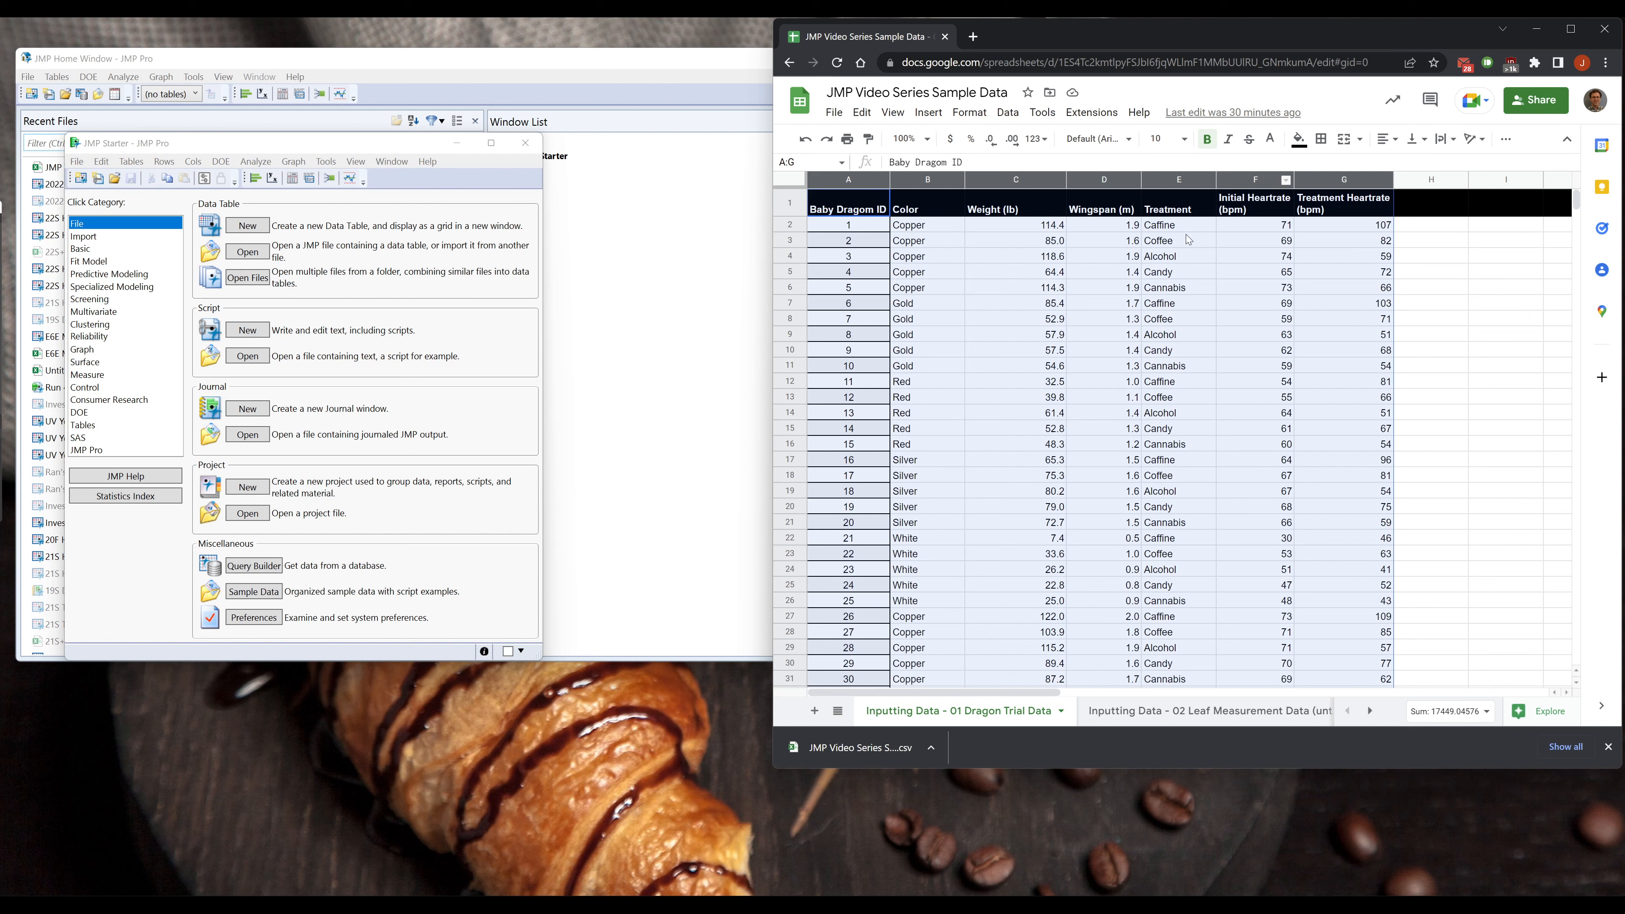
{"action": "left_click", "coordinate": [1260, 208]}
{"action": "left_click", "coordinate": [1303, 217]}
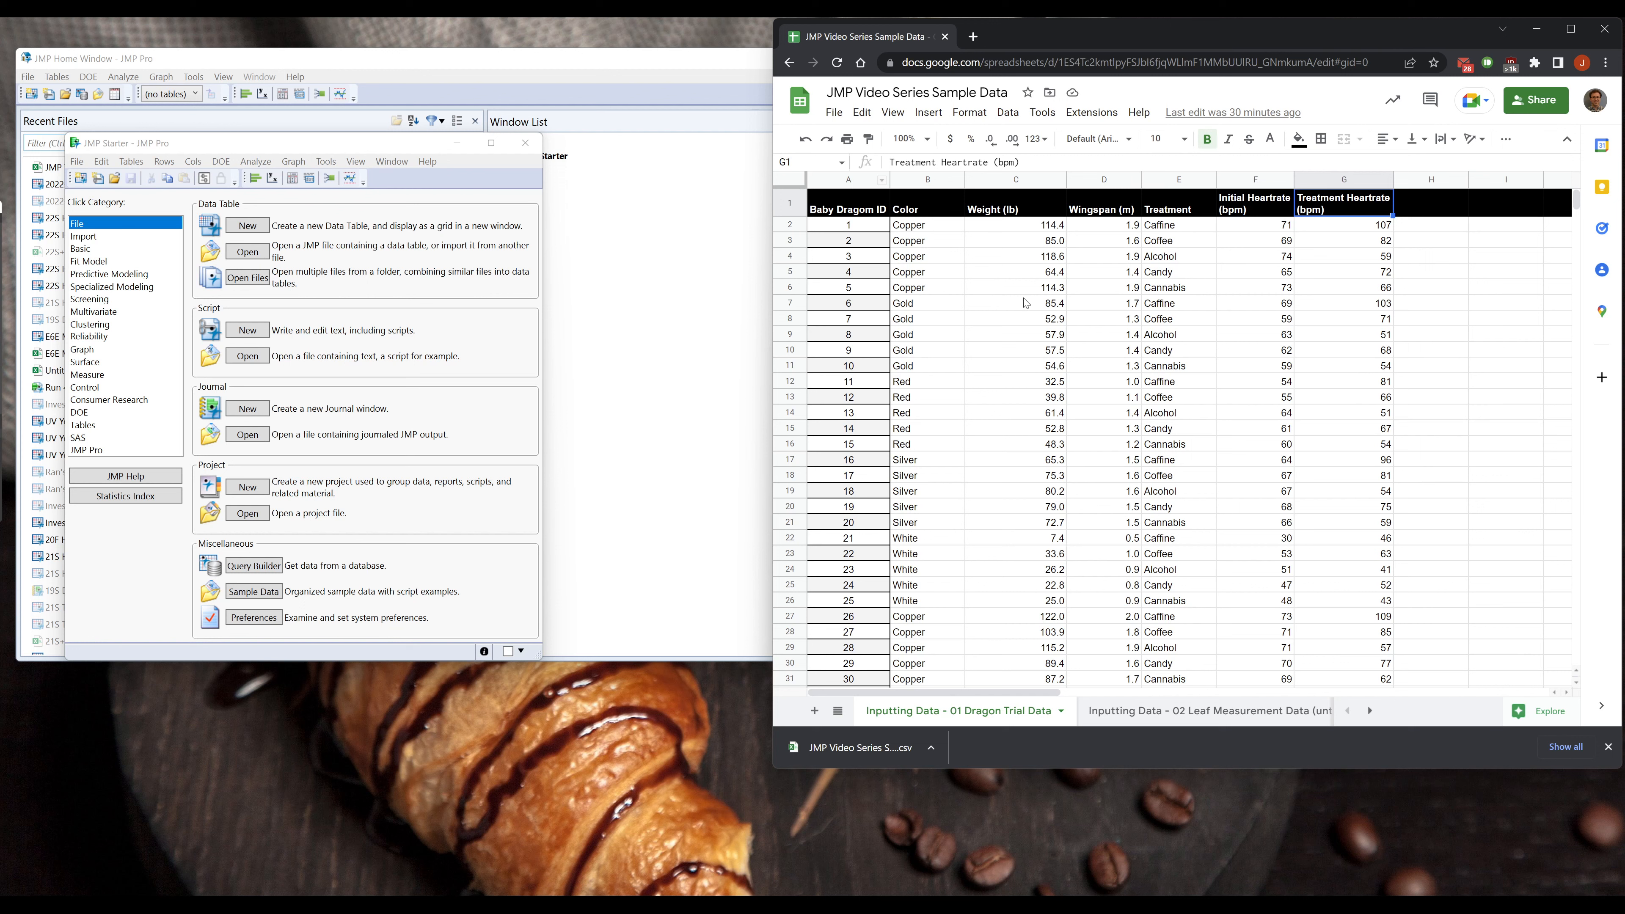
- Download the Dragon Trial Data sheet as Comma Separated Values (.csv)
{"action": "key", "text": "alt+Tab"}
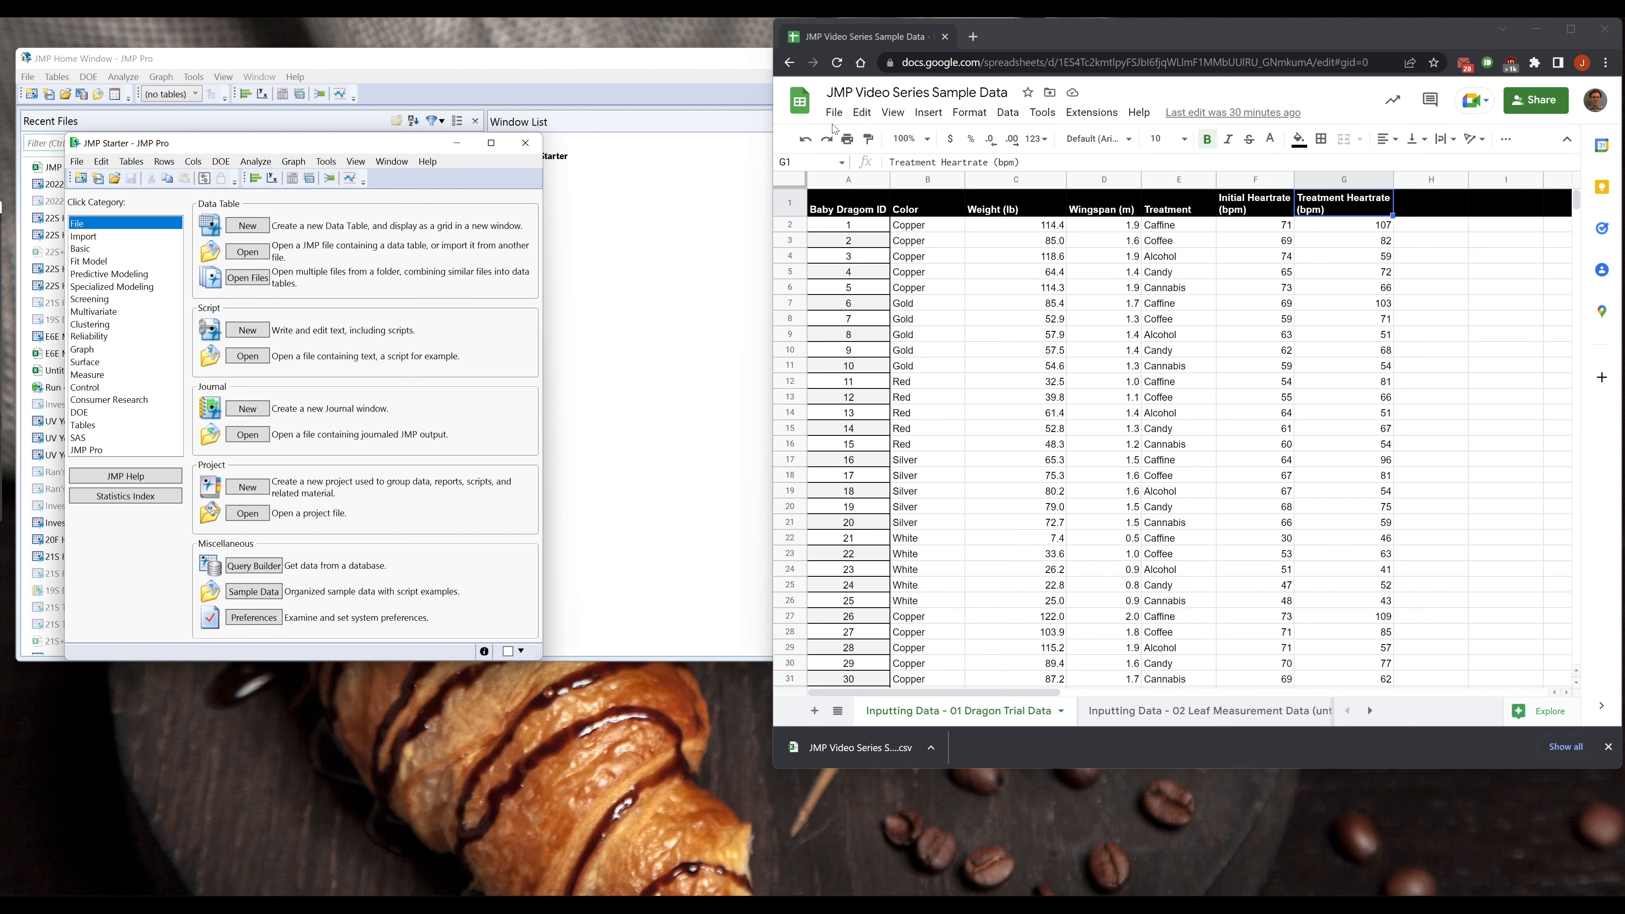
{"action": "left_click", "coordinate": [842, 114]}
{"action": "mouse_move", "coordinate": [889, 296]}
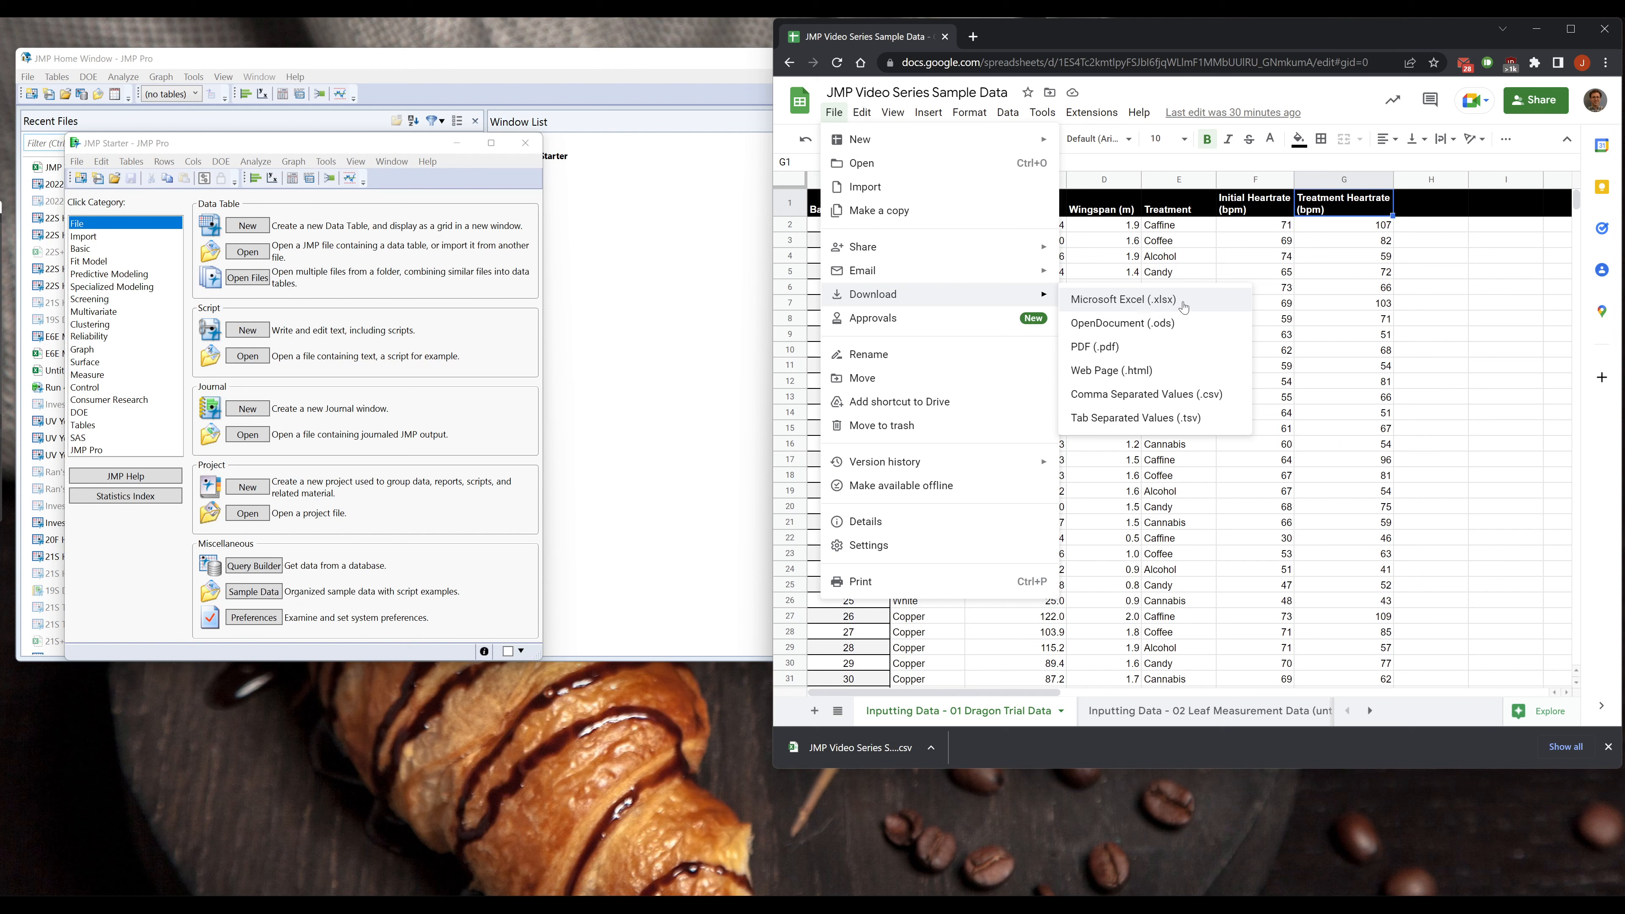
{"action": "left_click", "coordinate": [1157, 405]}
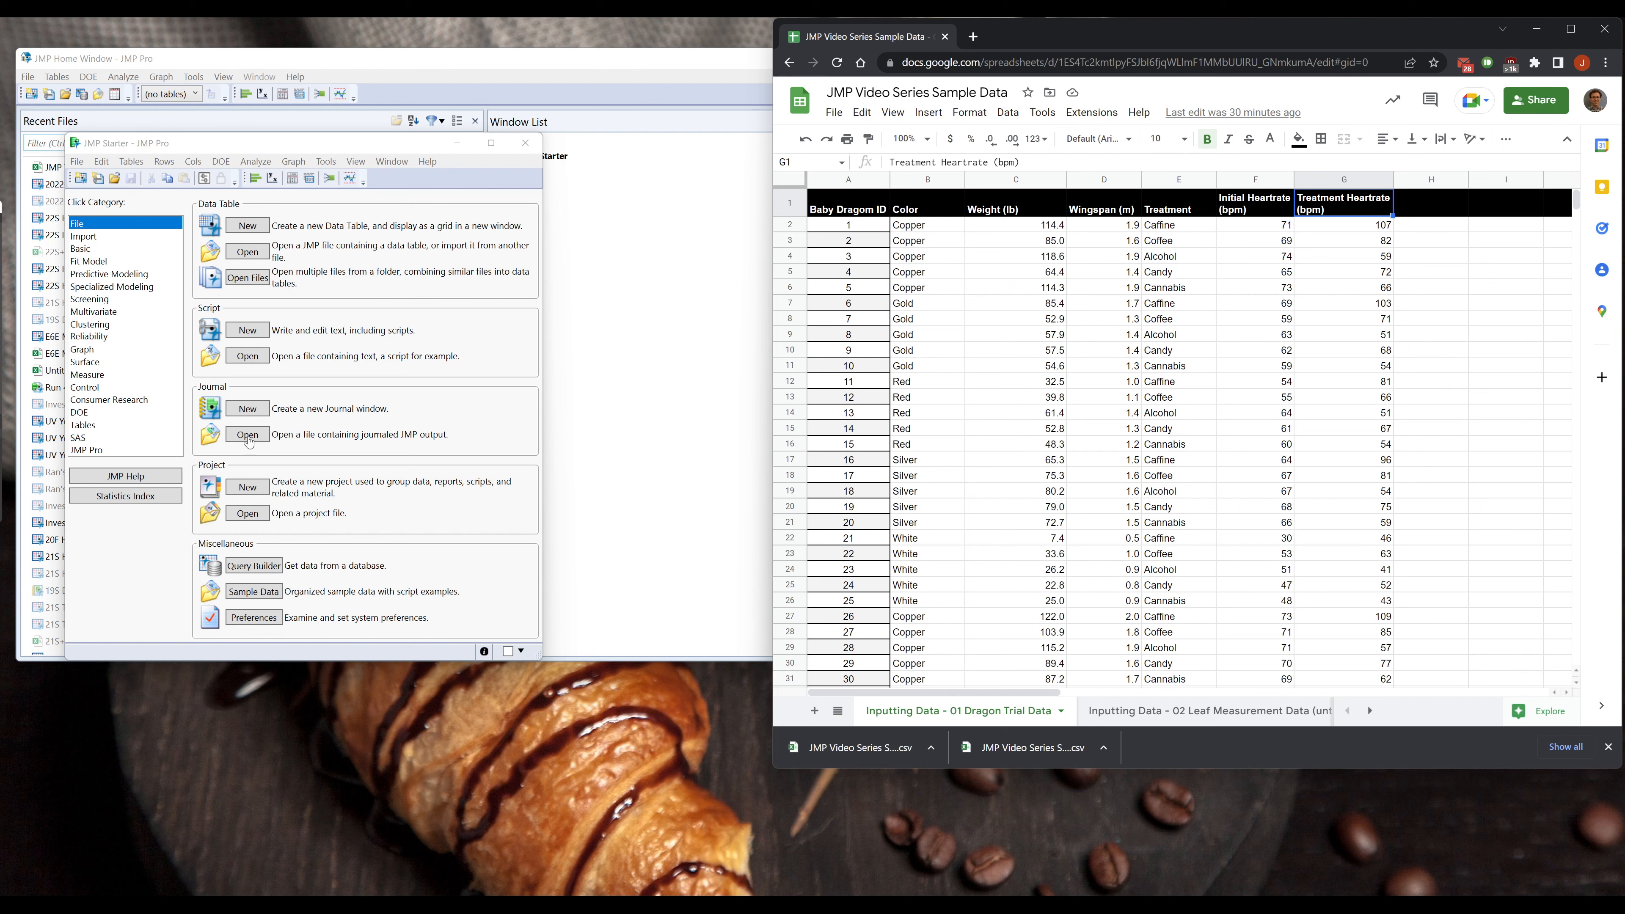
- Switch to JMP and open the downloaded "JMP Video Series Sample Data - Inputting Data - 01 Dragon Trial Data (1)" file using the import preferences
{"action": "left_click", "coordinate": [238, 215]}
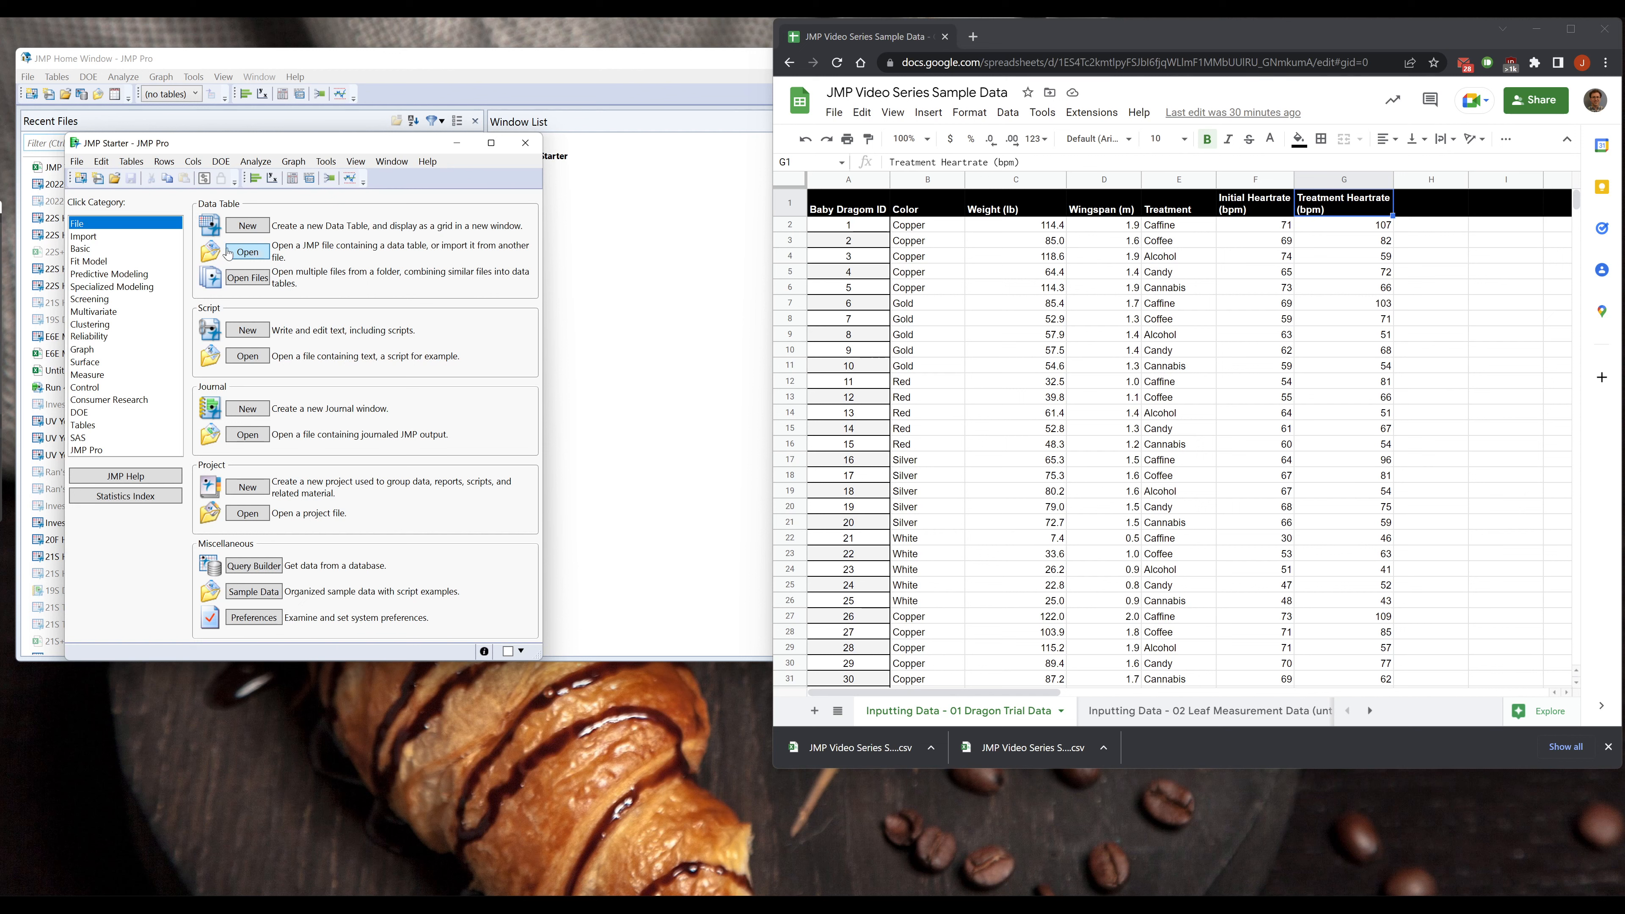
{"action": "left_click", "coordinate": [256, 252]}
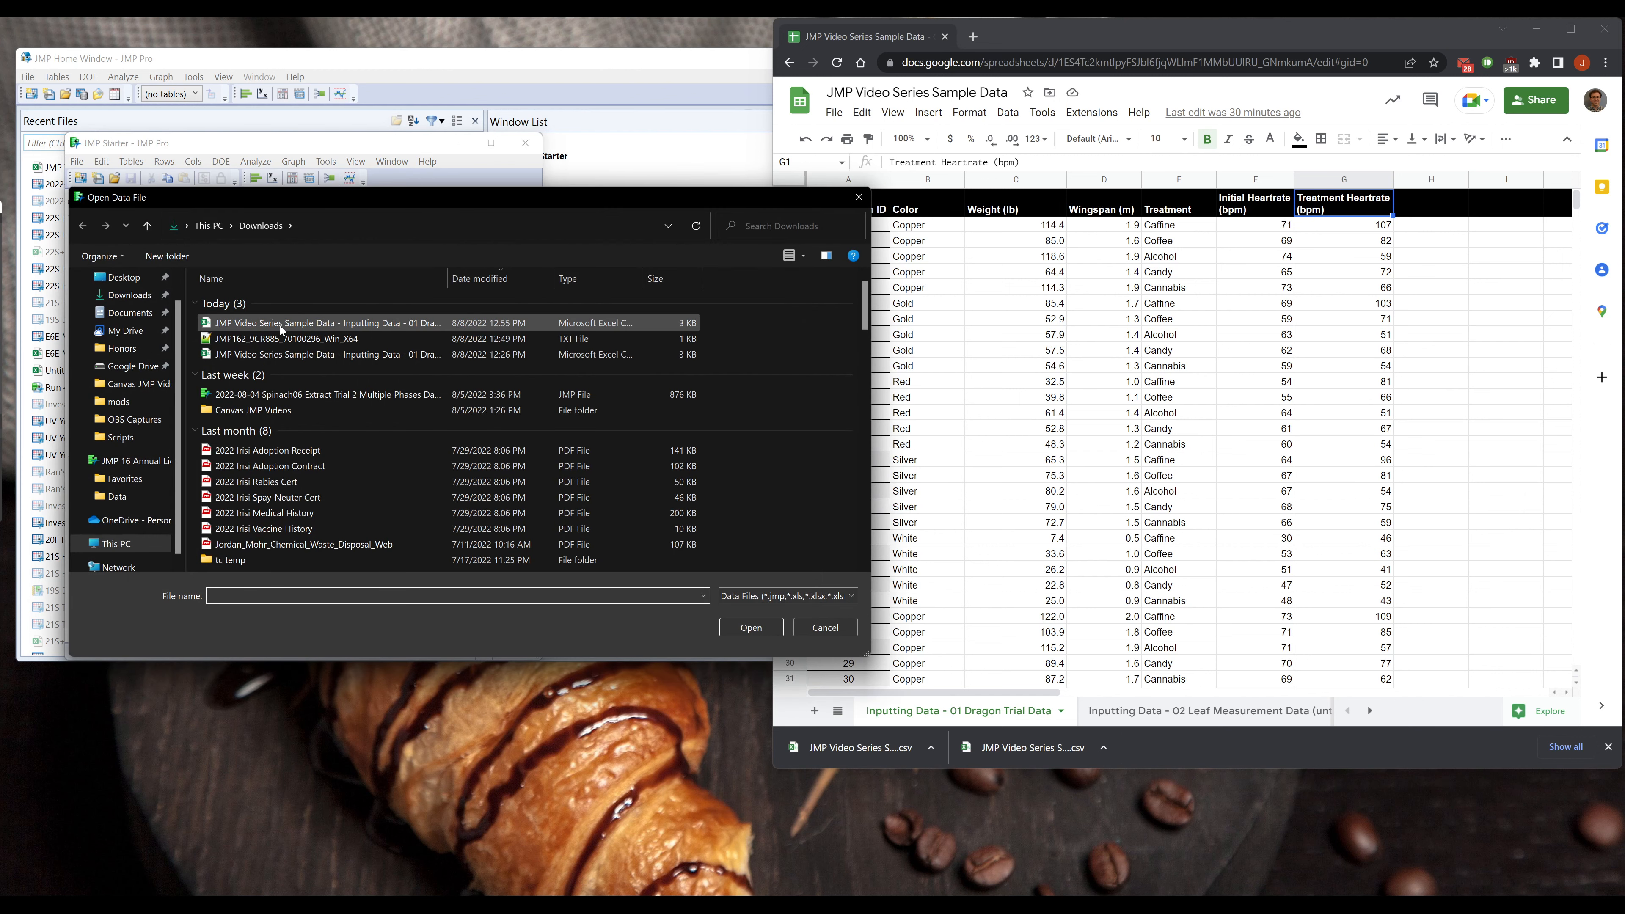
{"action": "left_click", "coordinate": [378, 325]}
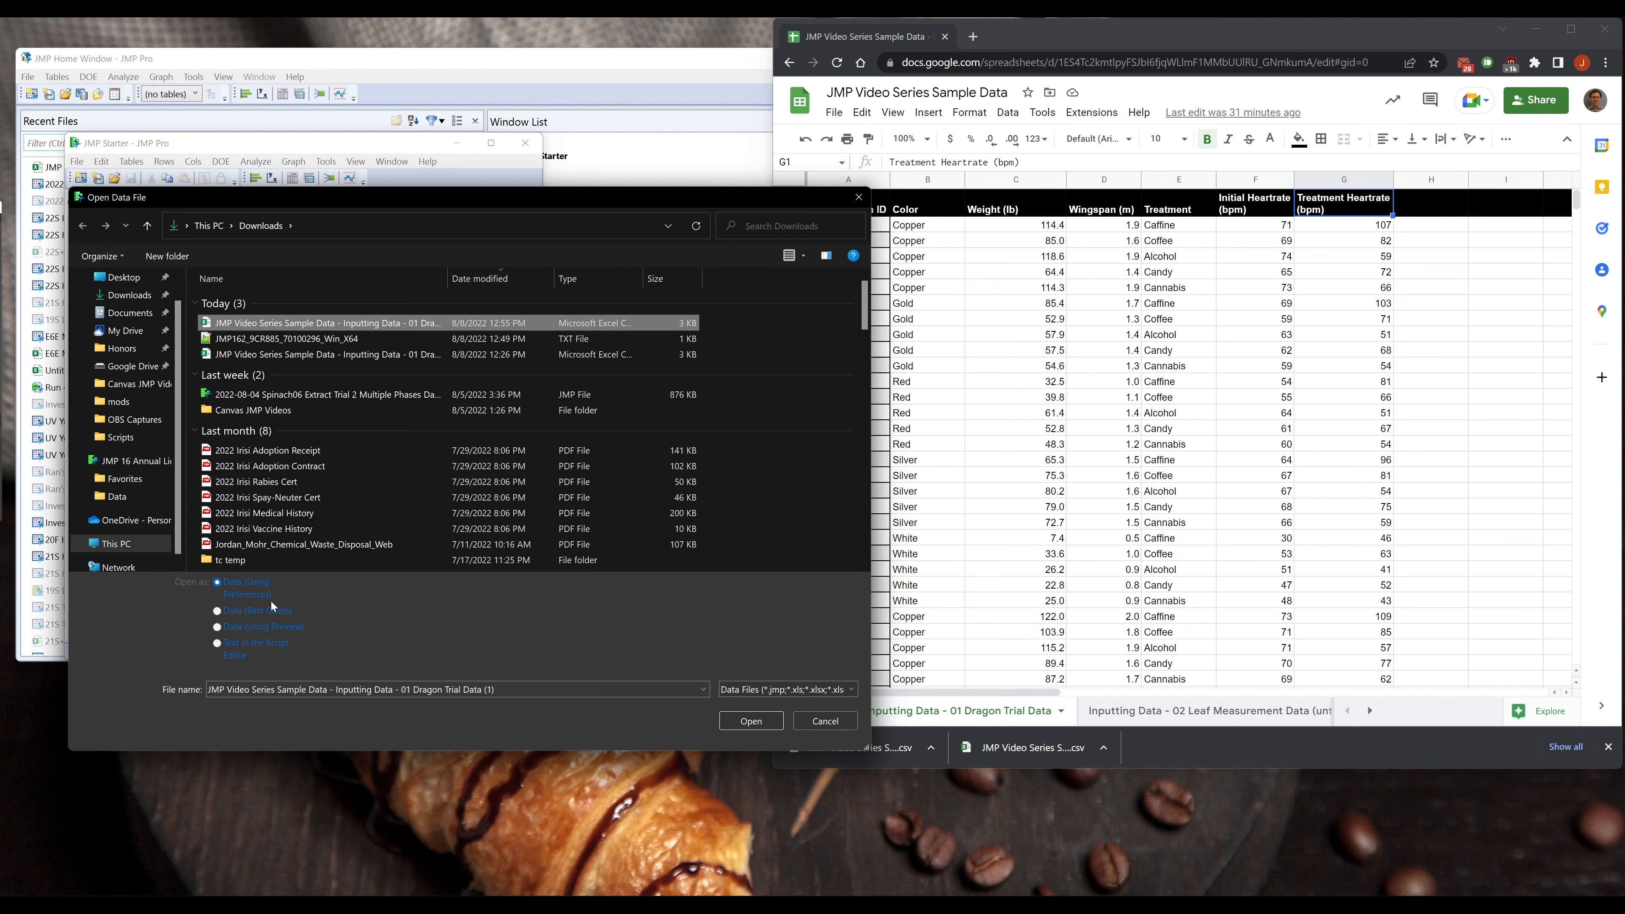
{"action": "left_click", "coordinate": [751, 721]}
- Go through the imported columns one by one and examine the modeling type of each
{"action": "left_click", "coordinate": [57, 199]}
{"action": "left_click", "coordinate": [46, 224]}
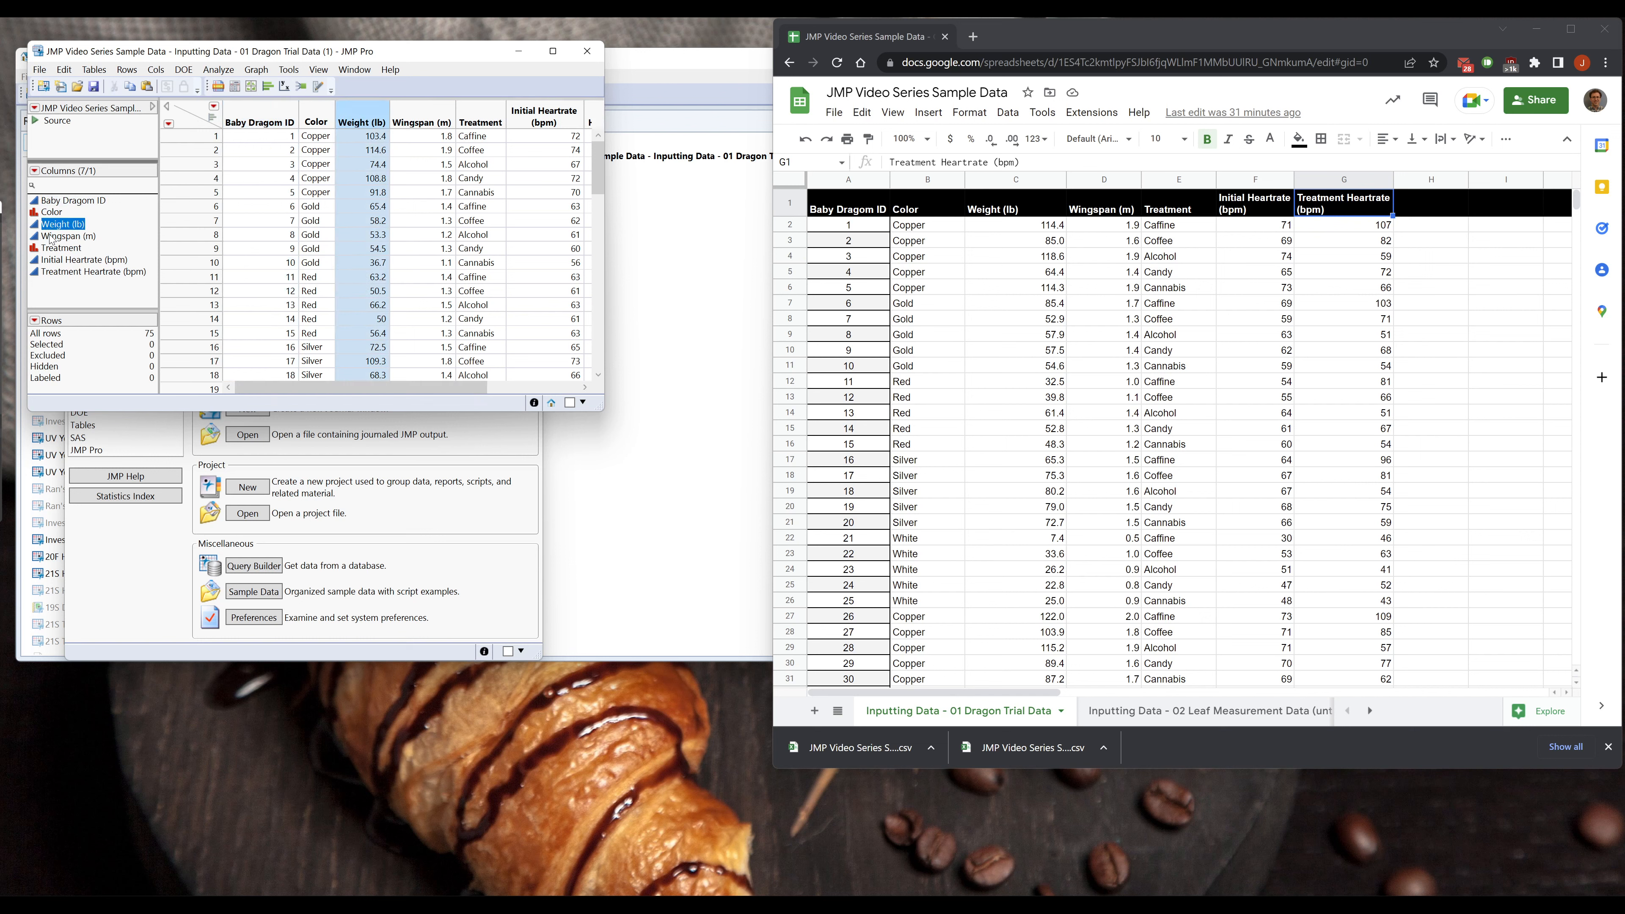
{"action": "left_click", "coordinate": [51, 236]}
{"action": "left_click", "coordinate": [52, 260]}
{"action": "left_click", "coordinate": [50, 269]}
{"action": "left_click", "coordinate": [52, 247]}
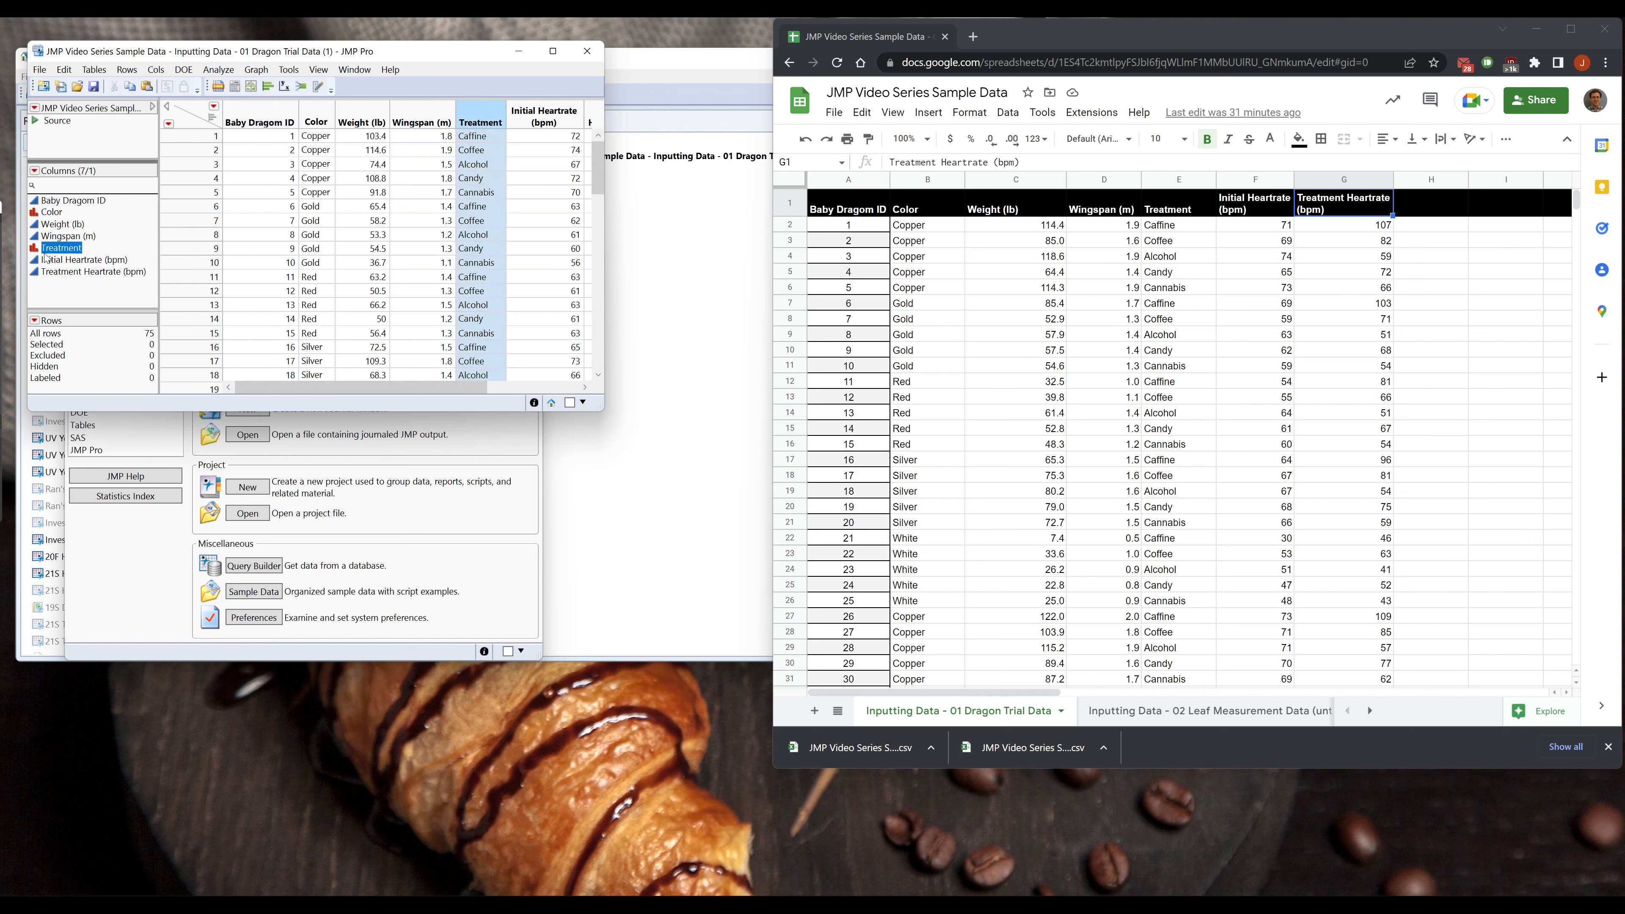
{"action": "left_click", "coordinate": [51, 236]}
{"action": "left_click", "coordinate": [51, 224]}
{"action": "left_click", "coordinate": [55, 214]}
- Examine the modeling type choices and column information of the Weight (lb) column in the imported table
{"action": "left_click_drag", "start_coordinate": [320, 50], "coordinate": [369, 111]}
{"action": "left_click", "coordinate": [410, 196]}
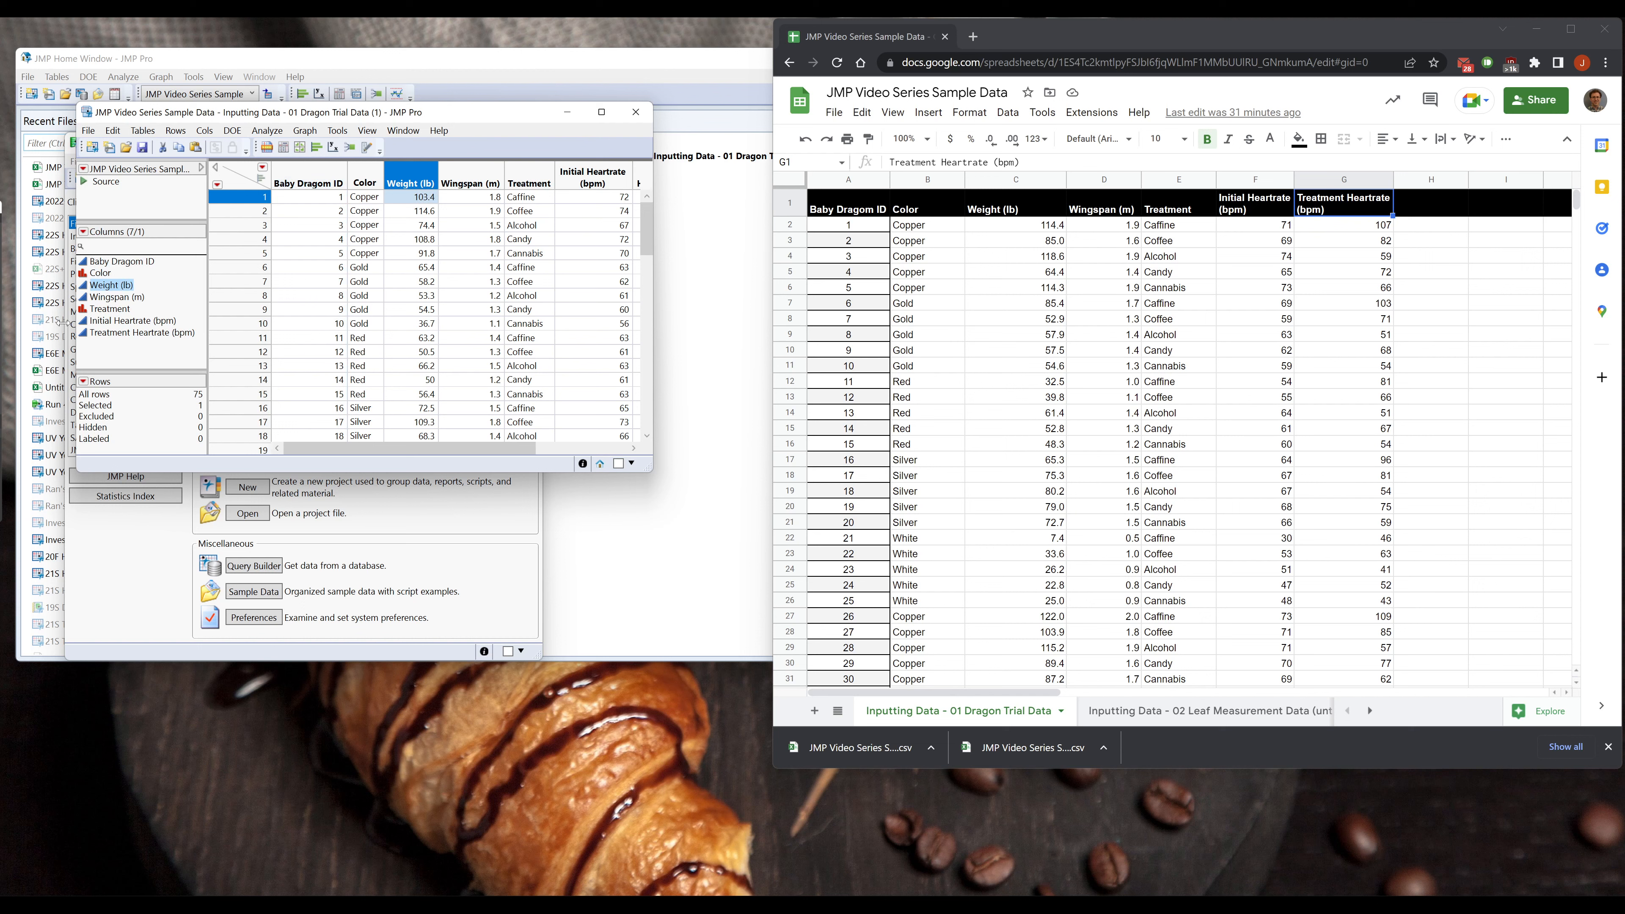
{"action": "left_click", "coordinate": [83, 285]}
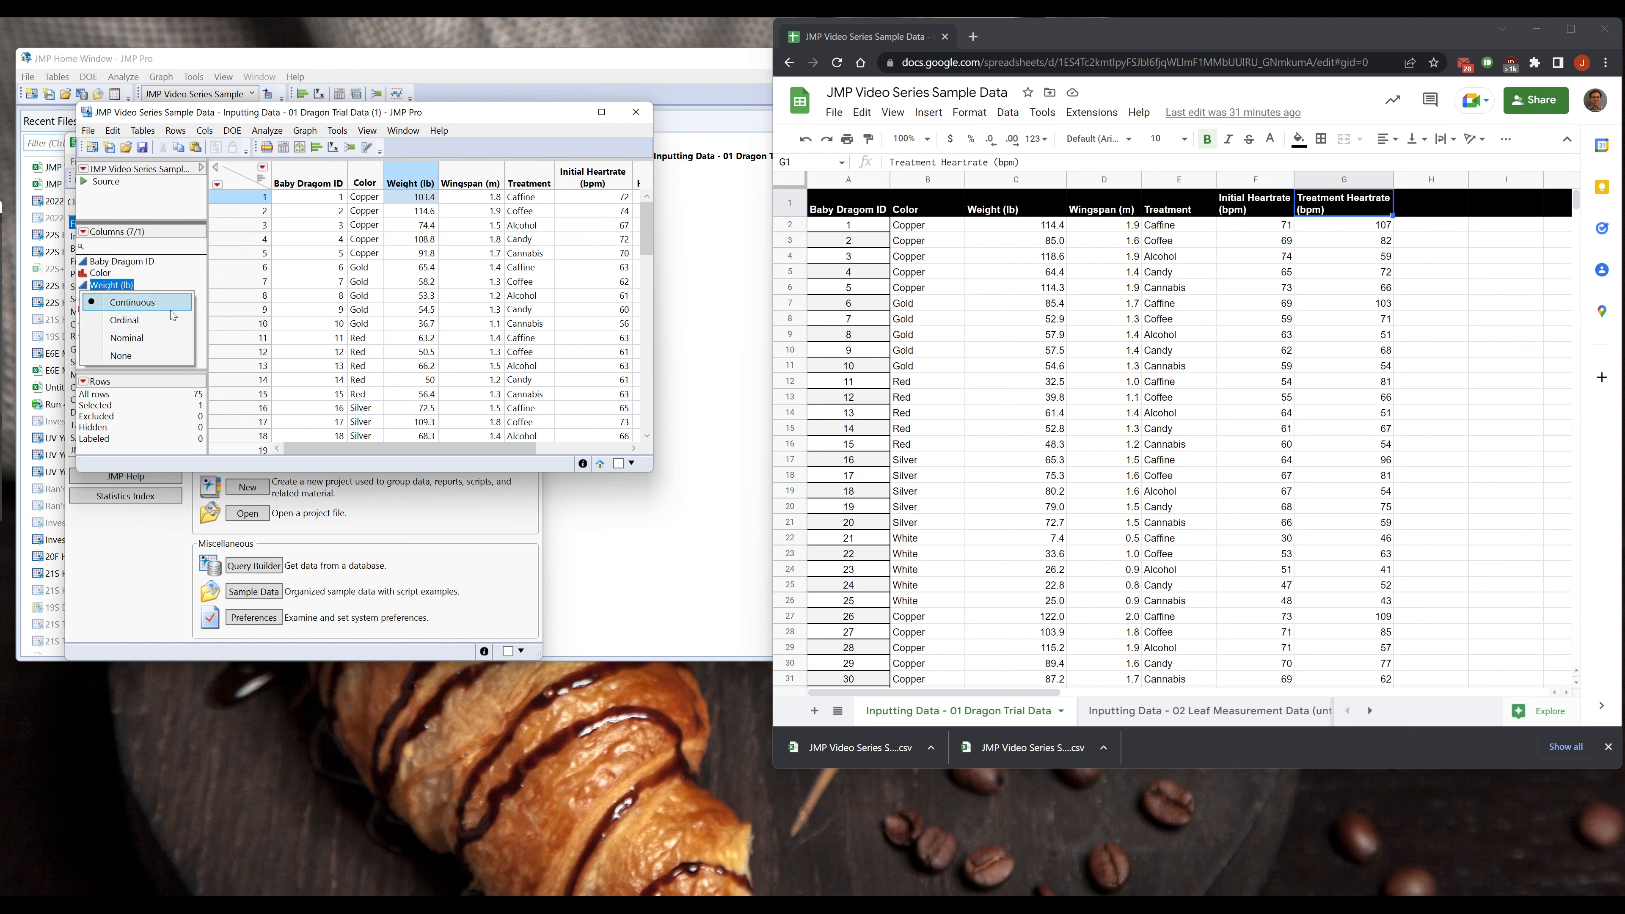
{"action": "left_click", "coordinate": [419, 182]}
{"action": "double_click", "coordinate": [419, 182]}
{"action": "left_click", "coordinate": [556, 204]}
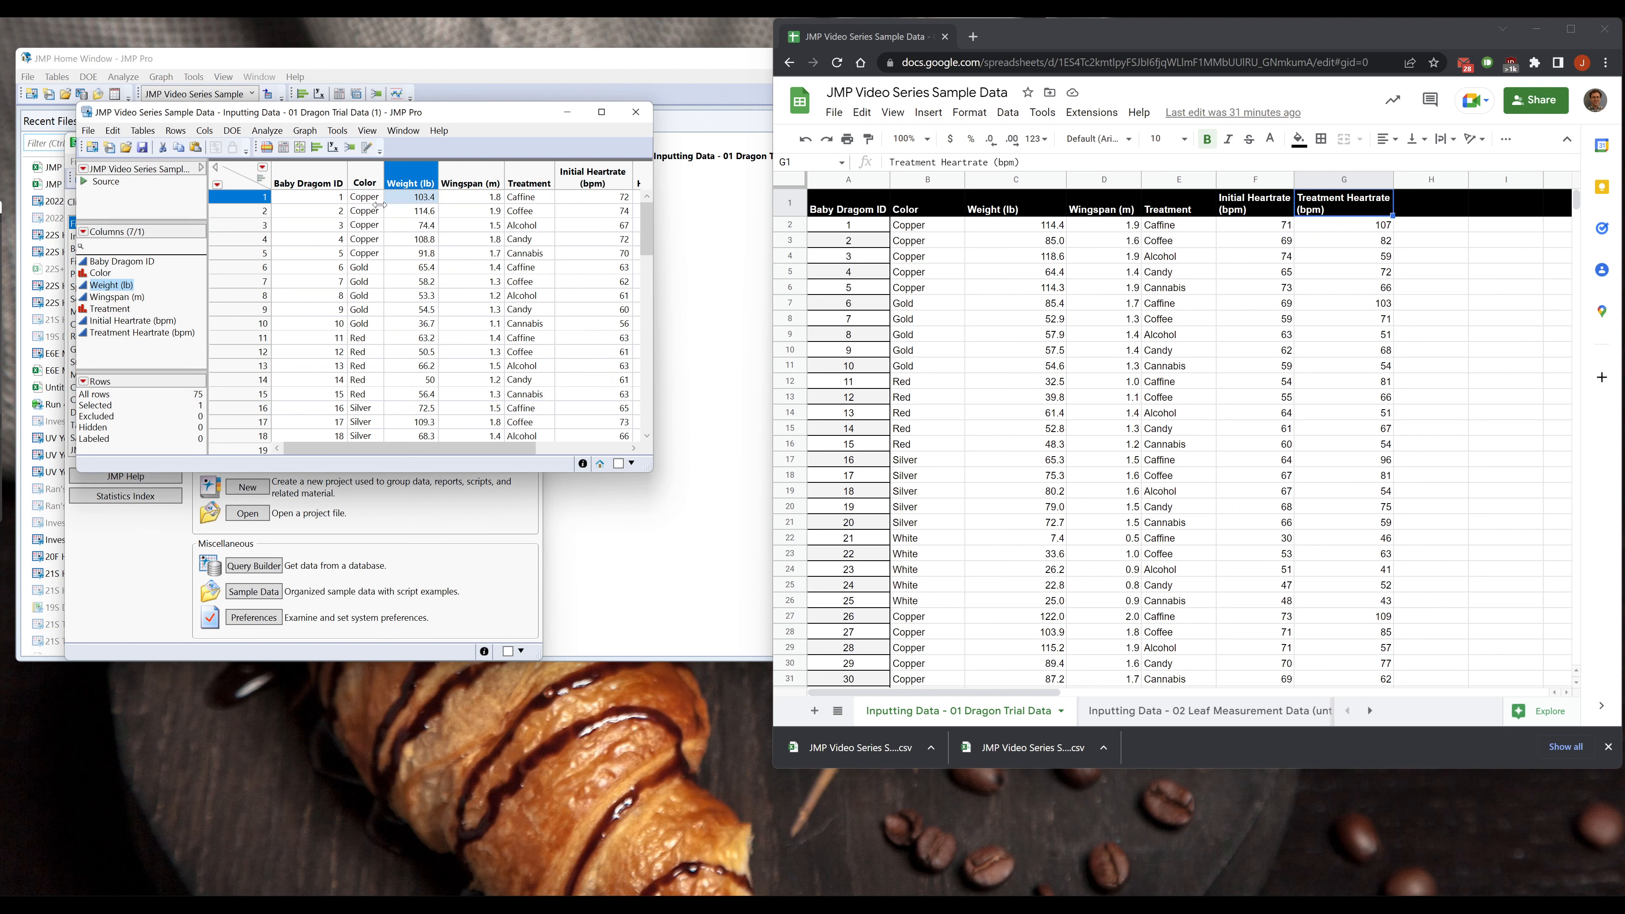
- Examine the Color column's data type and modeling type in its column information
{"action": "double_click", "coordinate": [363, 182]}
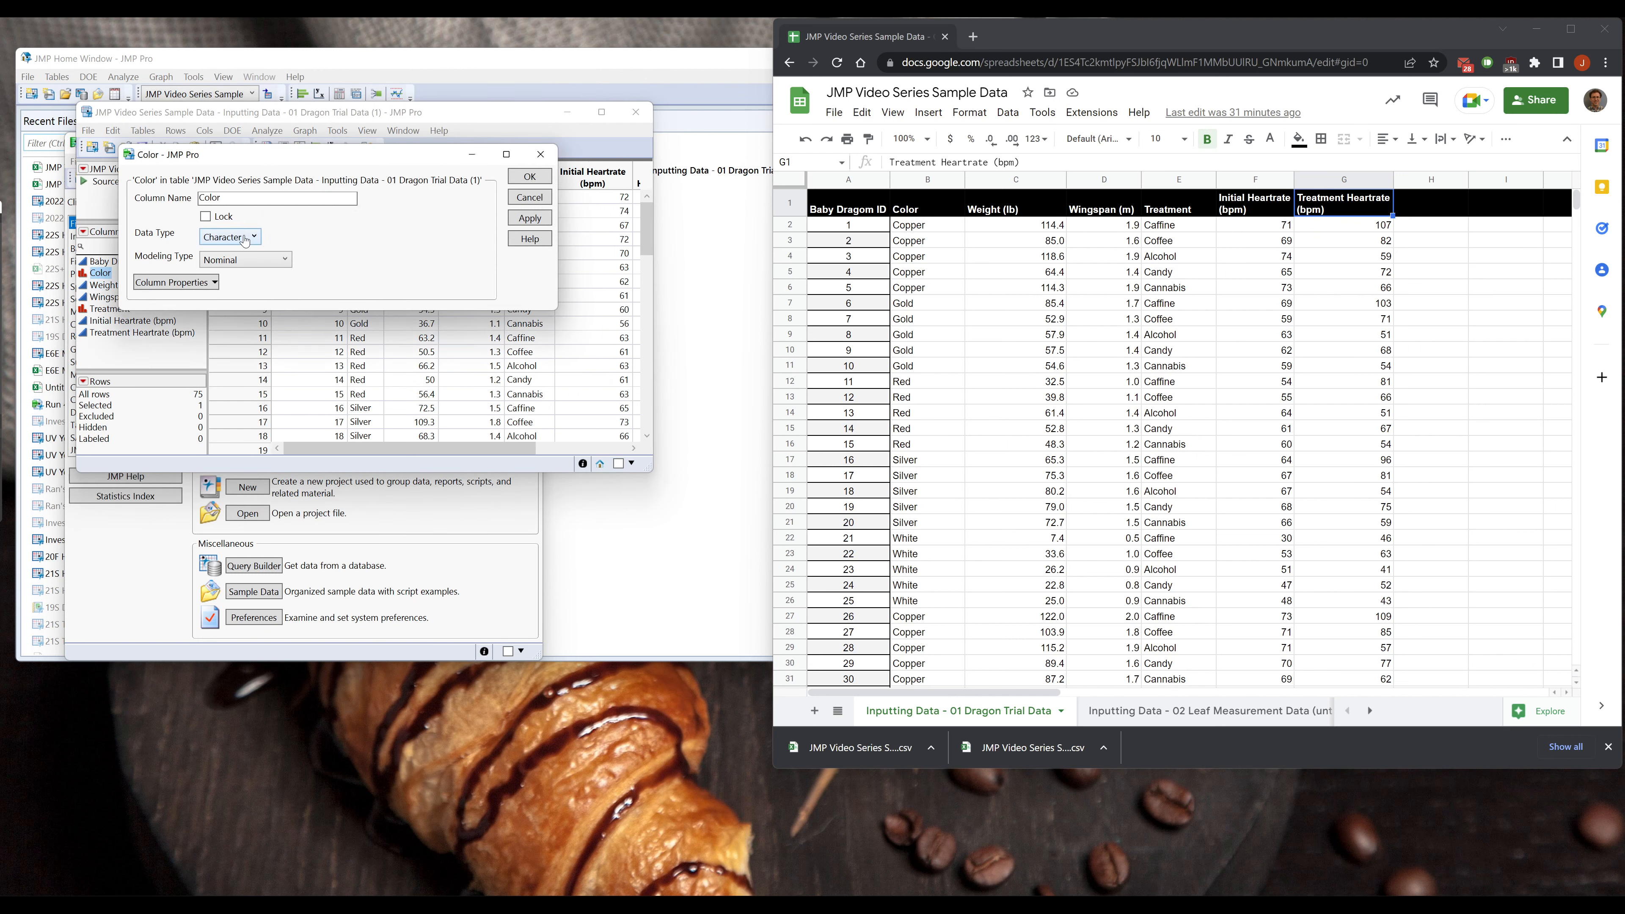
{"action": "left_click_drag", "start_coordinate": [301, 160], "coordinate": [681, 170]}
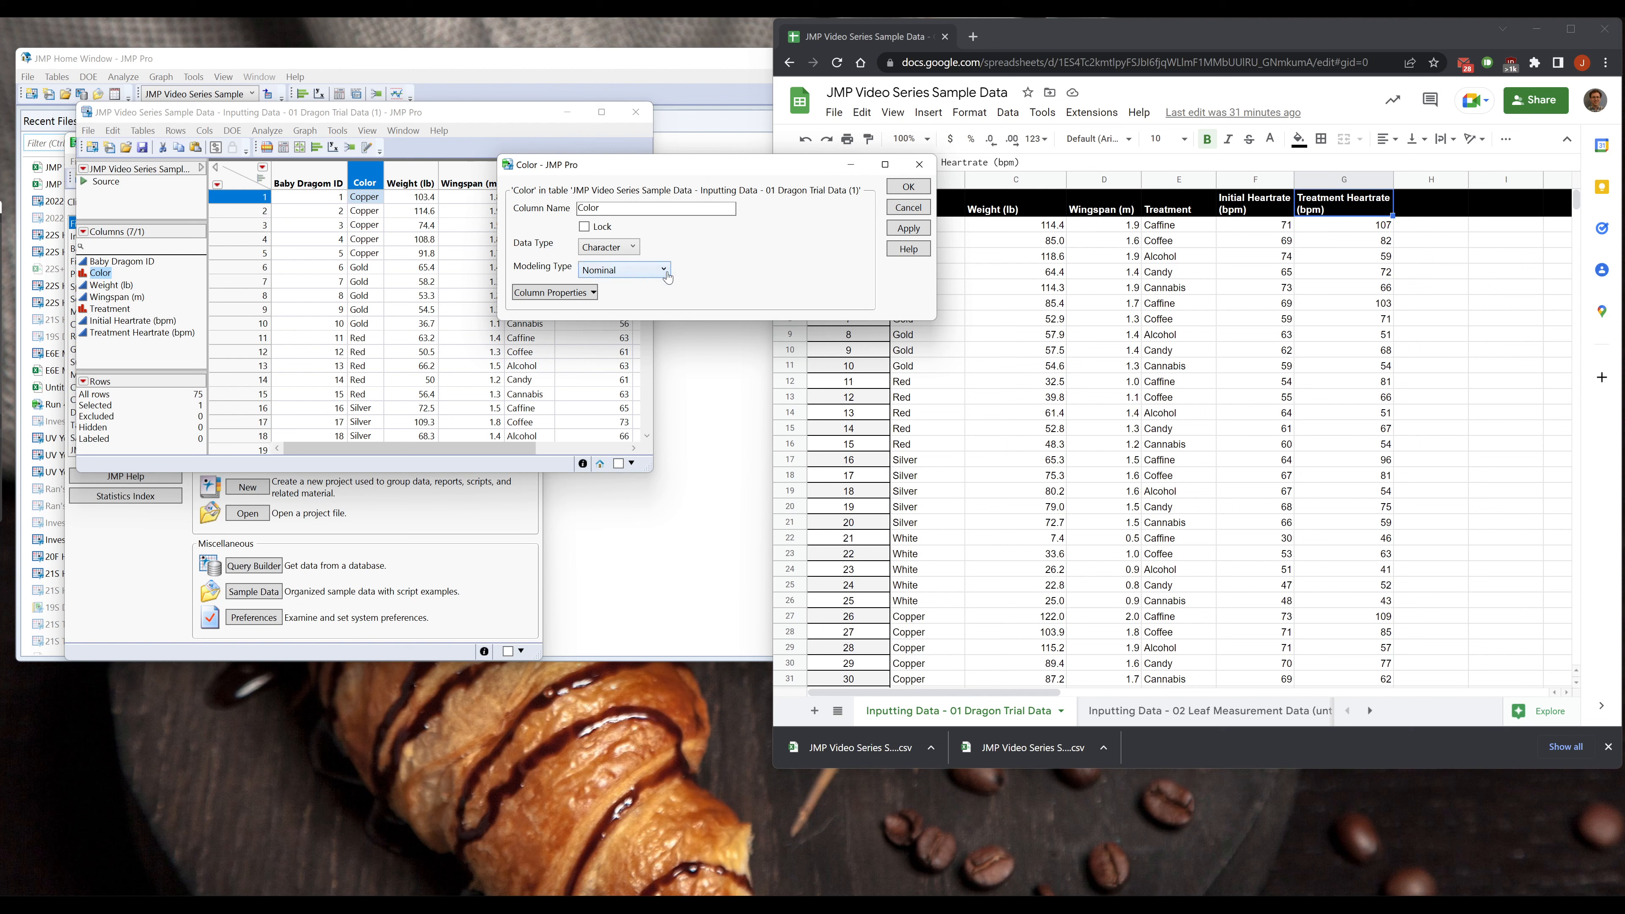
{"action": "left_click", "coordinate": [909, 187]}
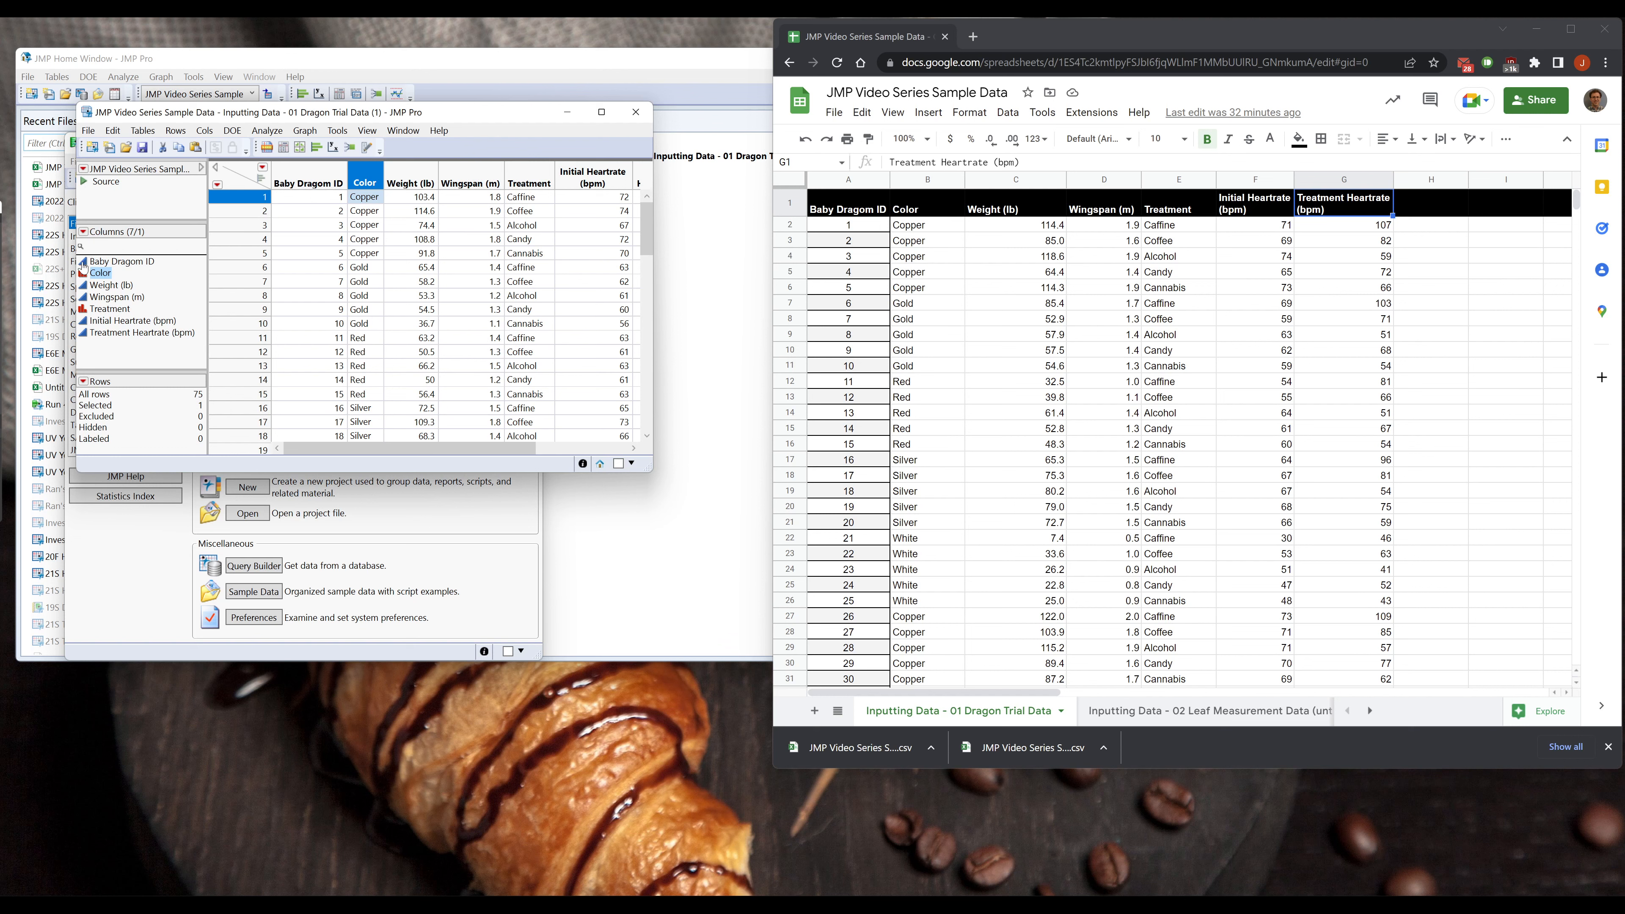
- Change the modeling type of the Baby Dragom ID column to Nominal and check its first few cells
{"action": "left_click", "coordinate": [316, 180]}
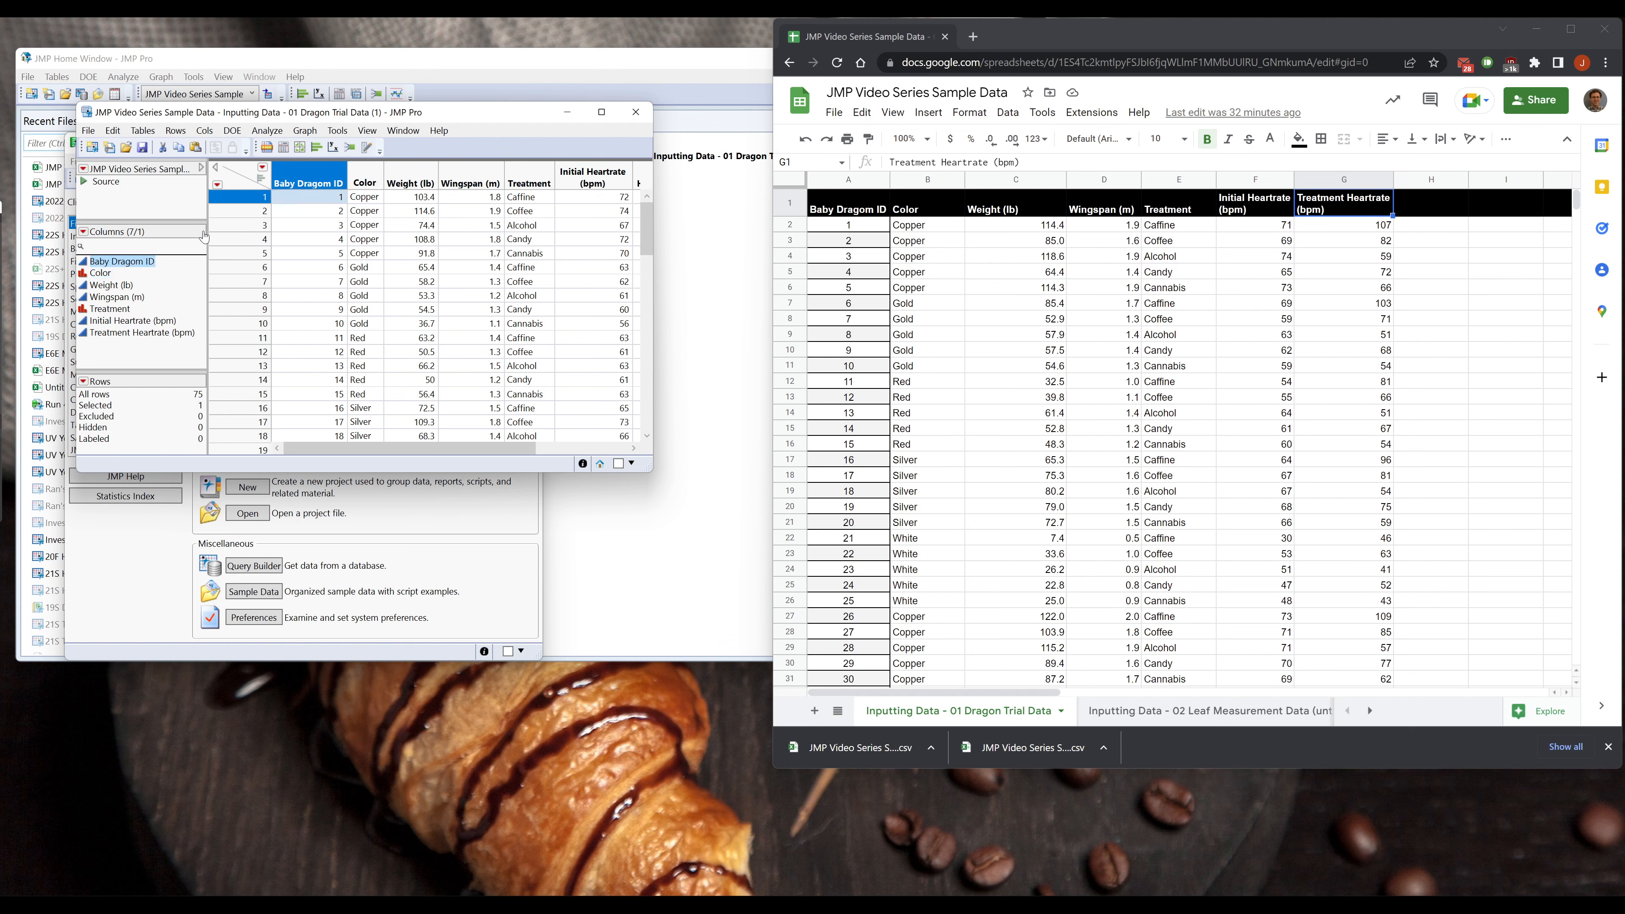
{"action": "left_click", "coordinate": [86, 263]}
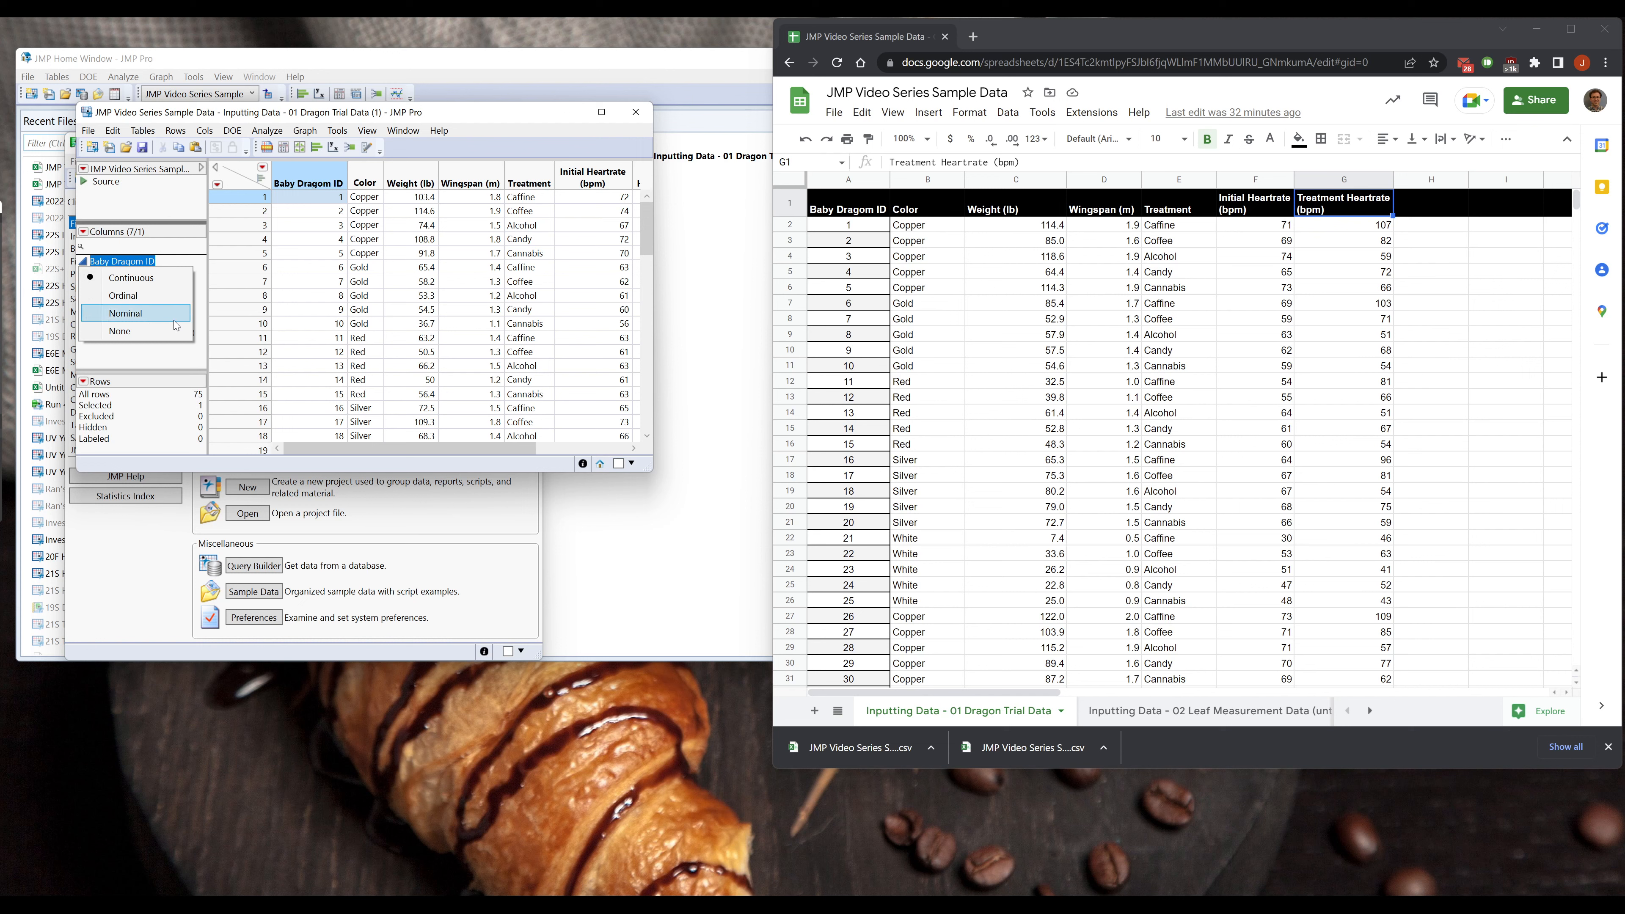
{"action": "left_click", "coordinate": [144, 318]}
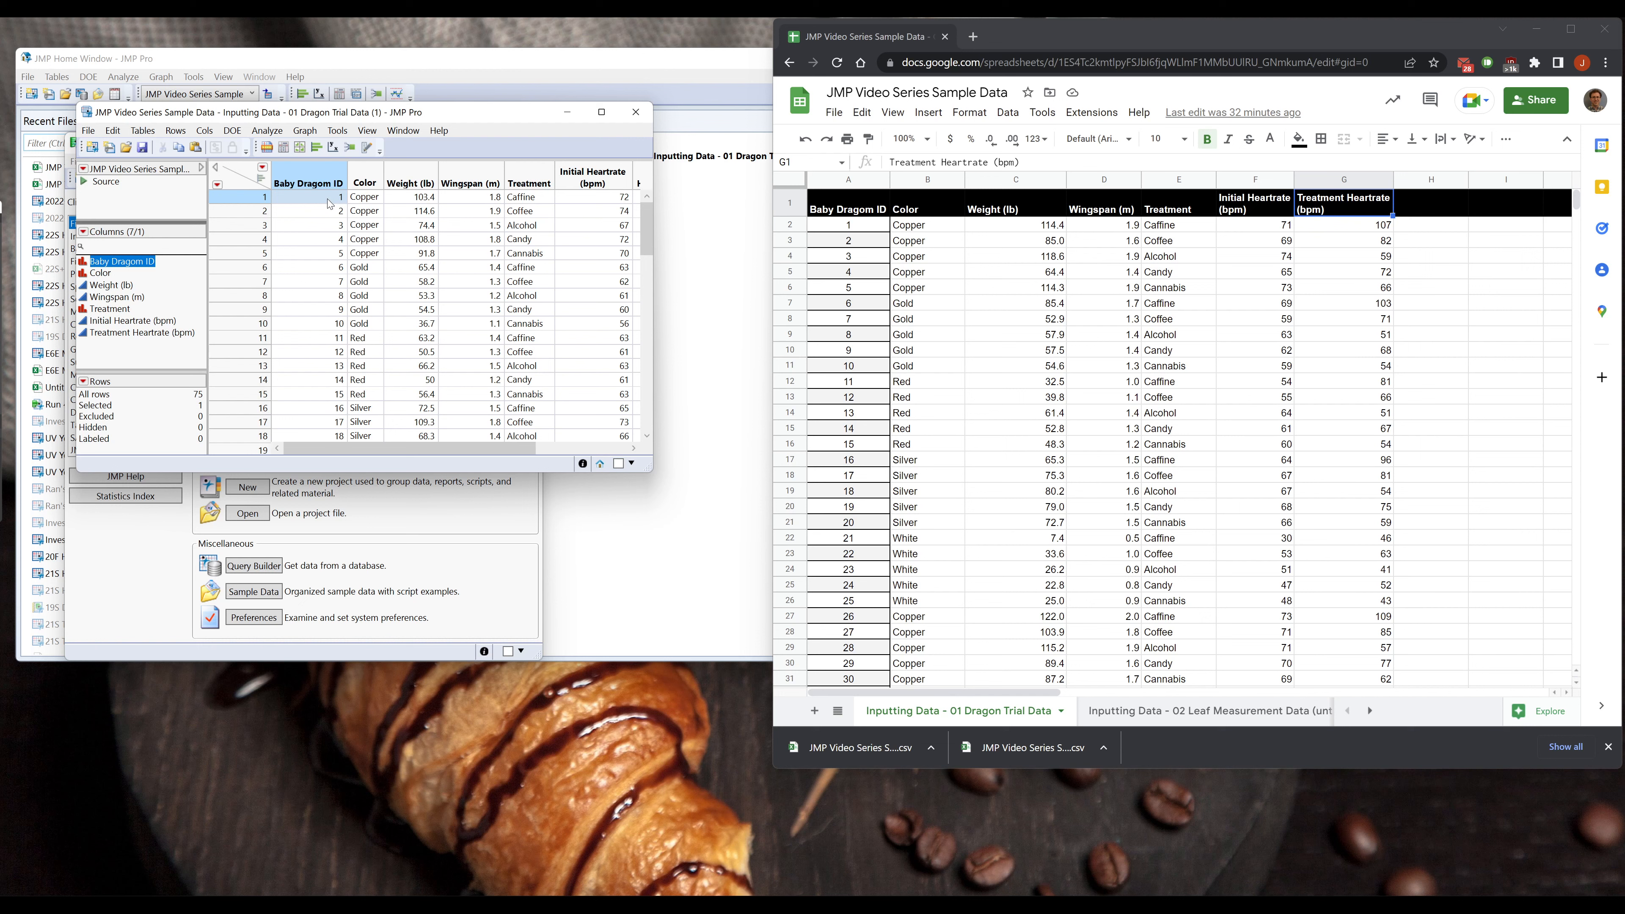
{"action": "left_click", "coordinate": [332, 240]}
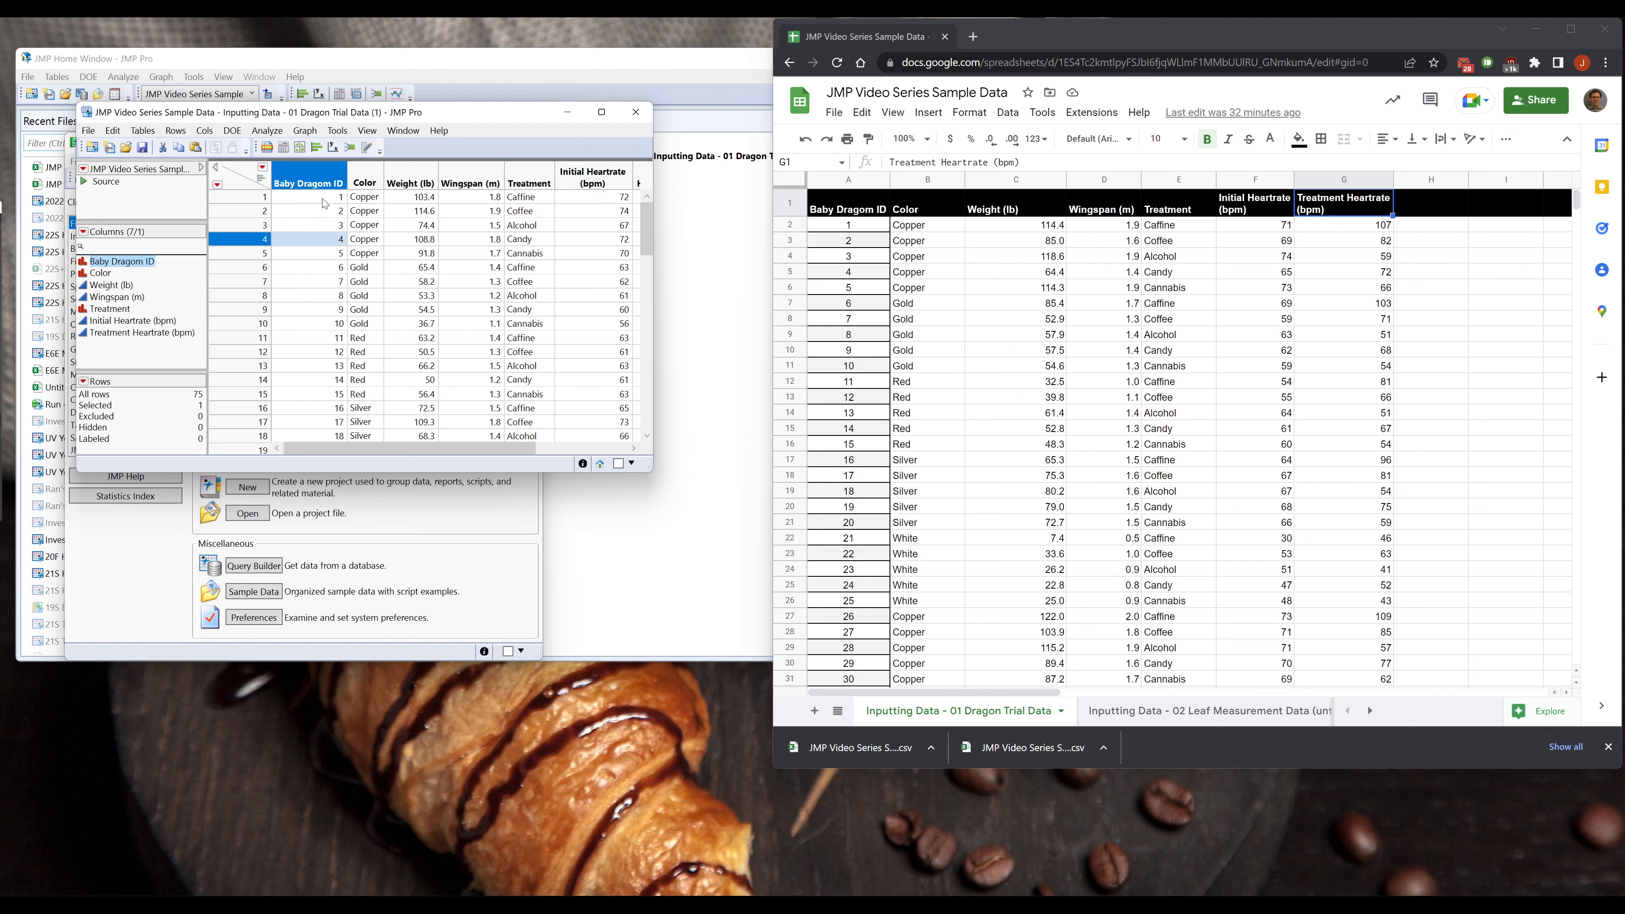
{"action": "left_click", "coordinate": [334, 215]}
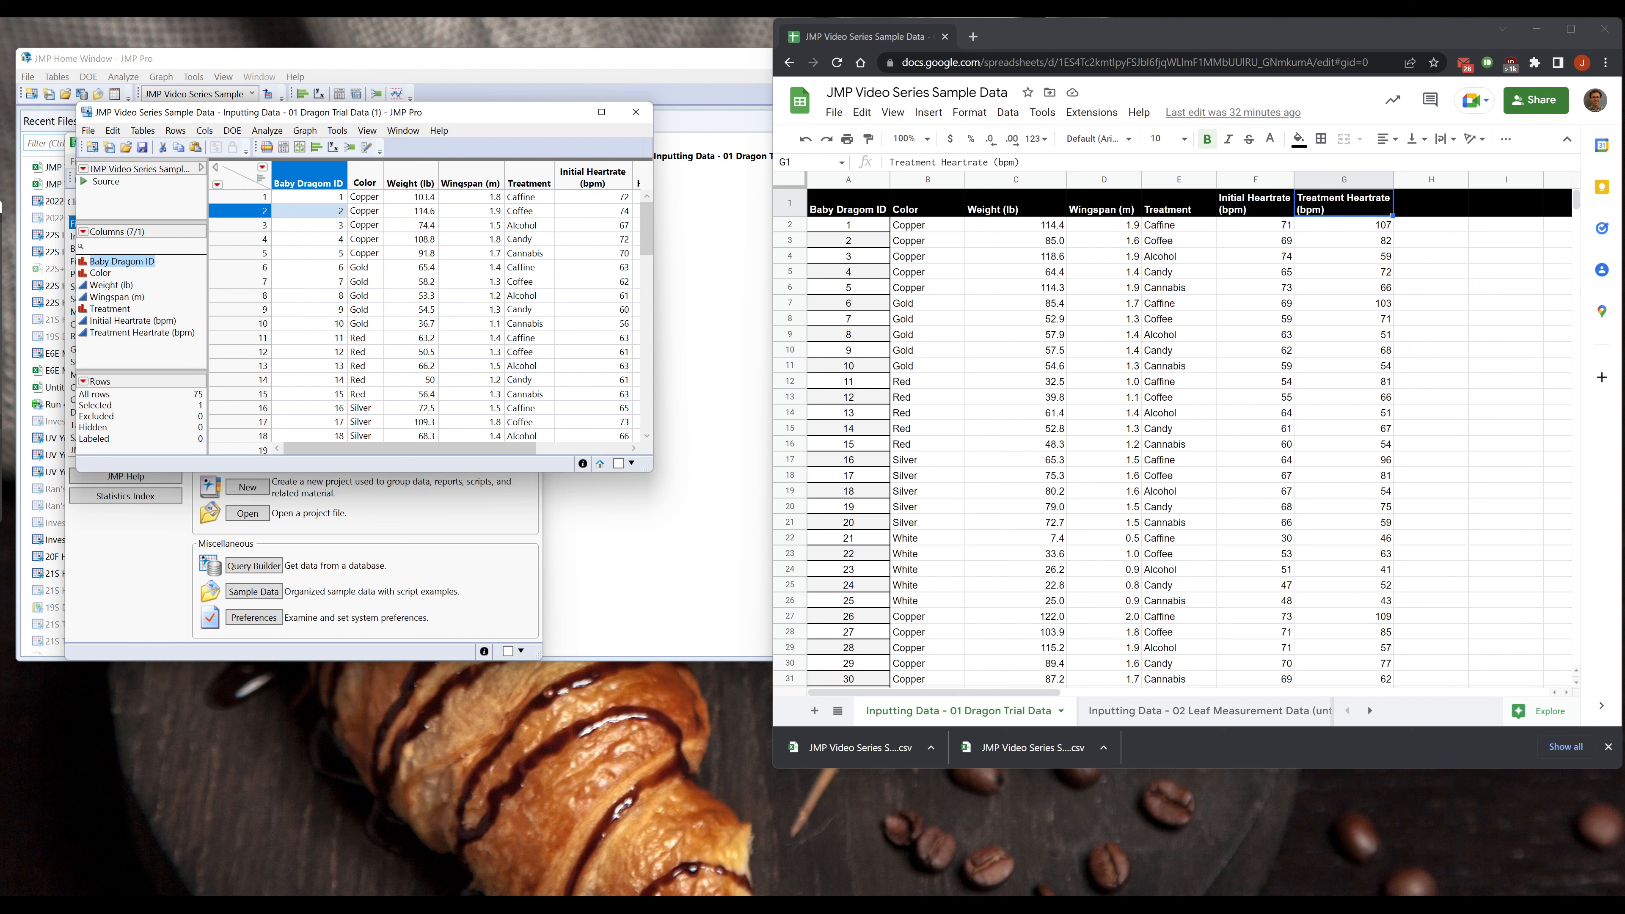
{"action": "left_click", "coordinate": [333, 197]}
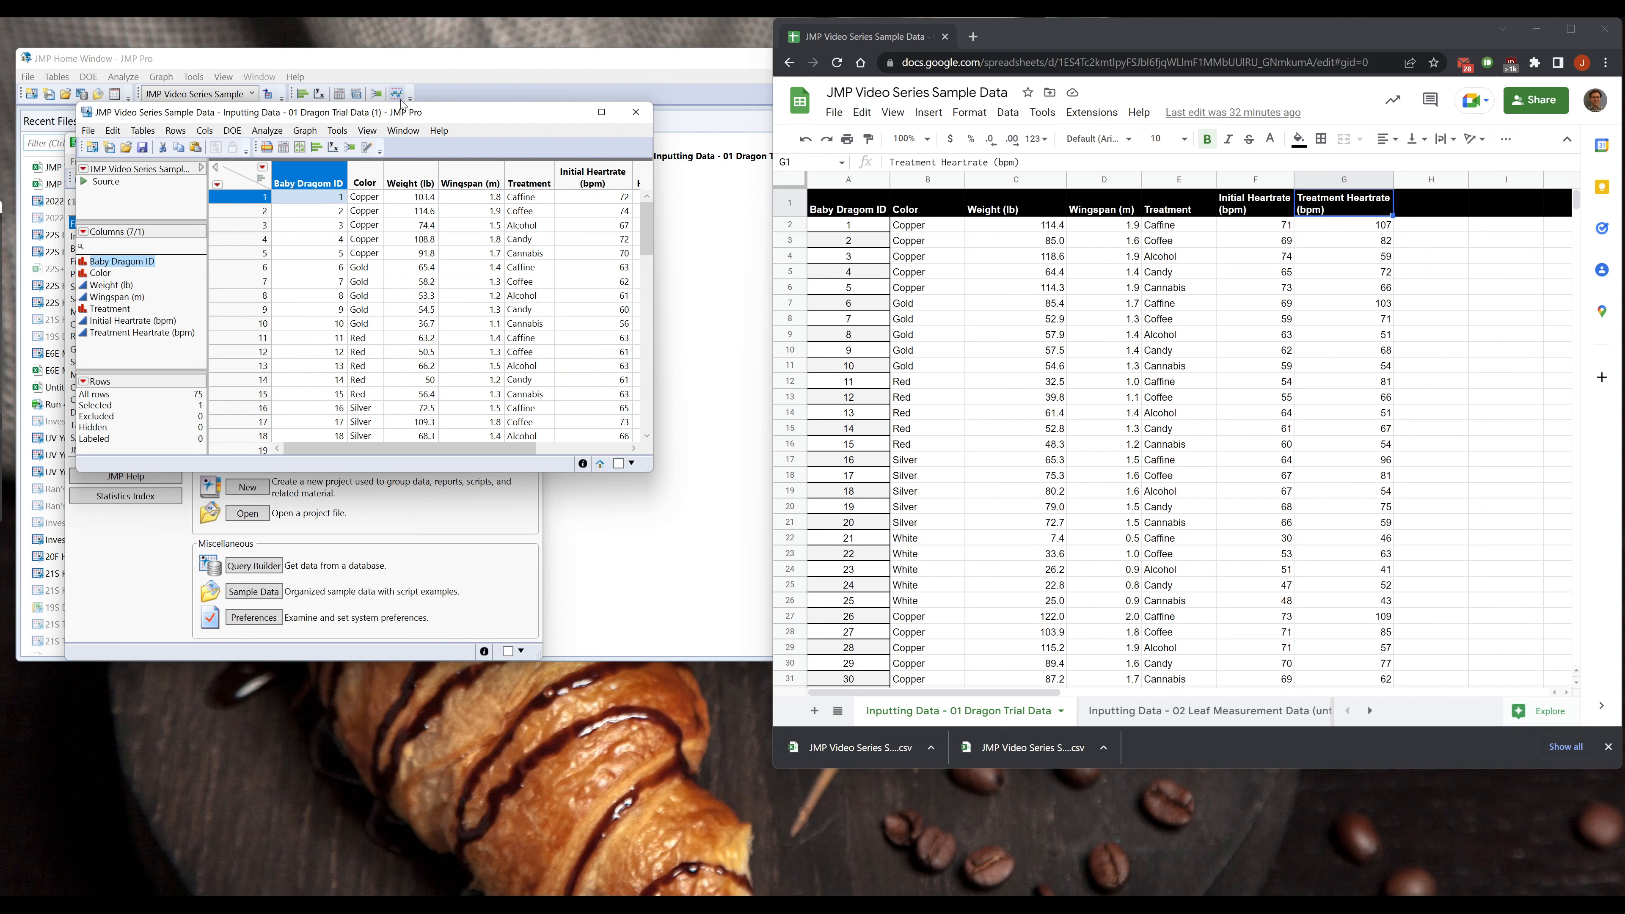
- Create a new data table from JMP Starter and place its window beside the spreadsheet
{"action": "left_click_drag", "start_coordinate": [392, 118], "coordinate": [423, 86]}
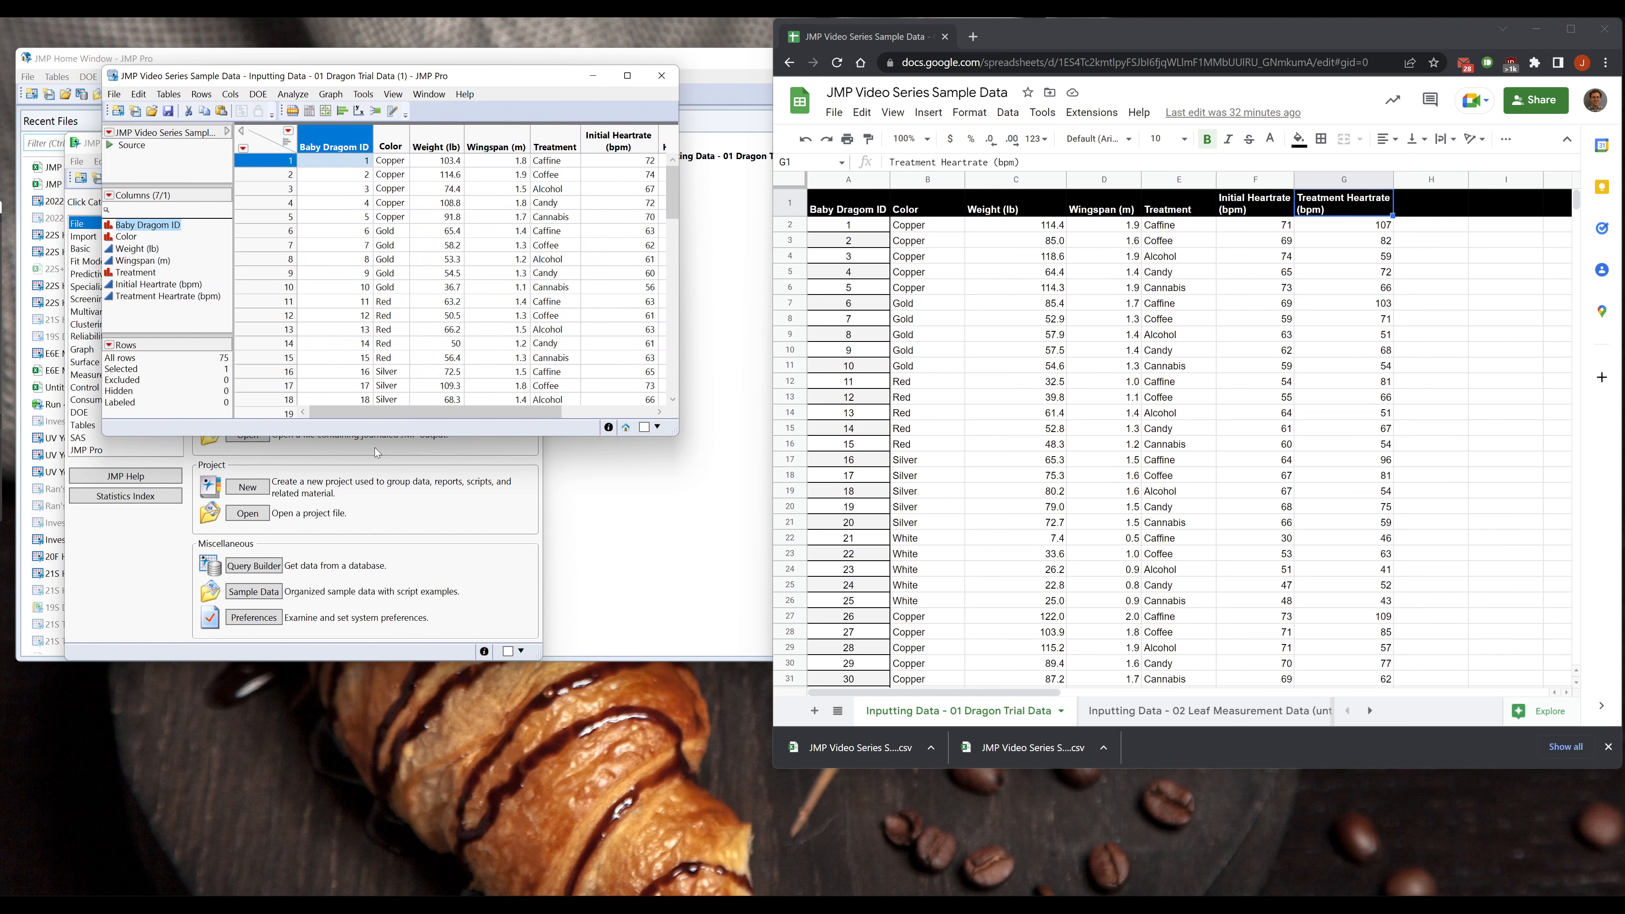
{"action": "left_click", "coordinate": [121, 625]}
{"action": "left_click", "coordinate": [247, 228]}
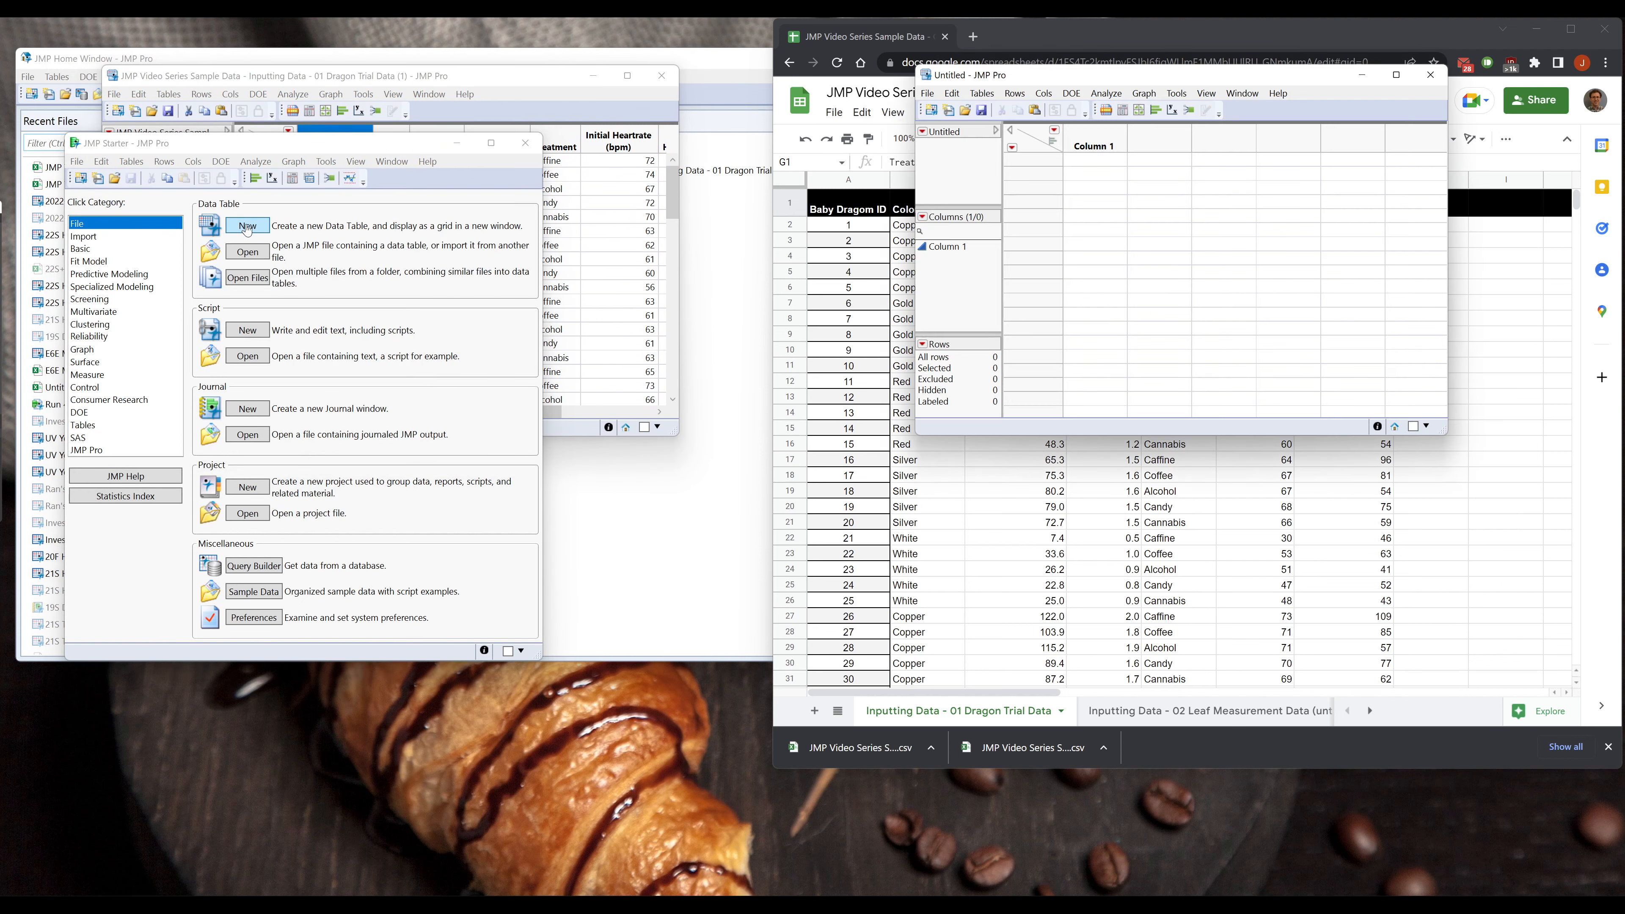
{"action": "left_click_drag", "start_coordinate": [1059, 80], "coordinate": [267, 171]}
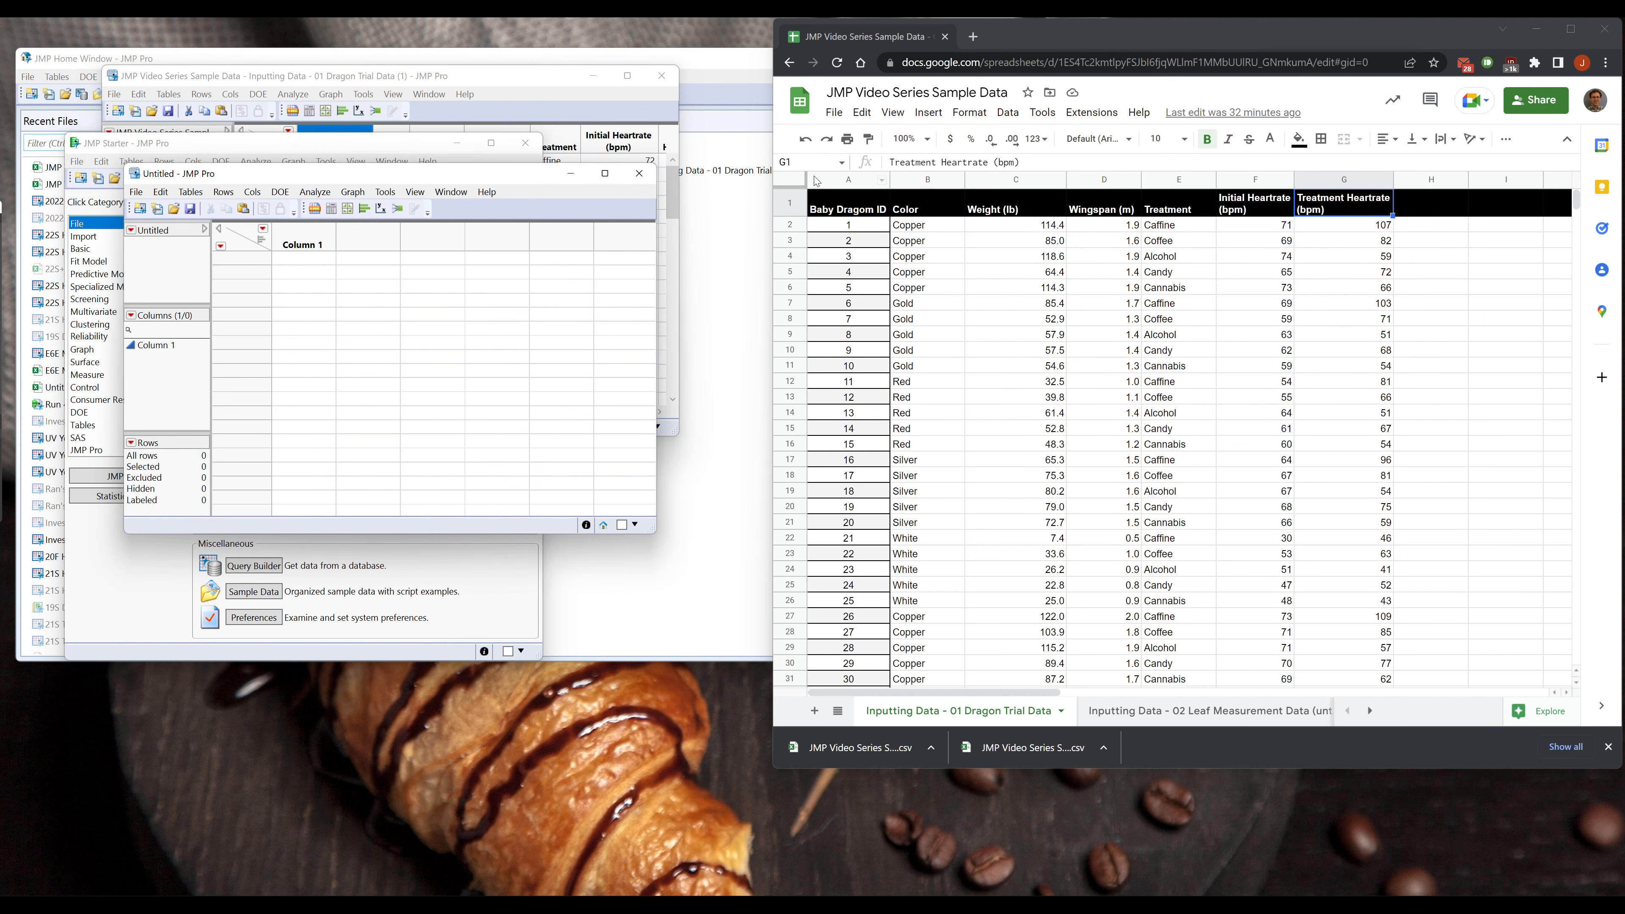
- Copy columns A to G of the Dragon Trial Data sheet in Google Sheets
{"action": "left_click_drag", "start_coordinate": [817, 181], "coordinate": [1334, 191]}
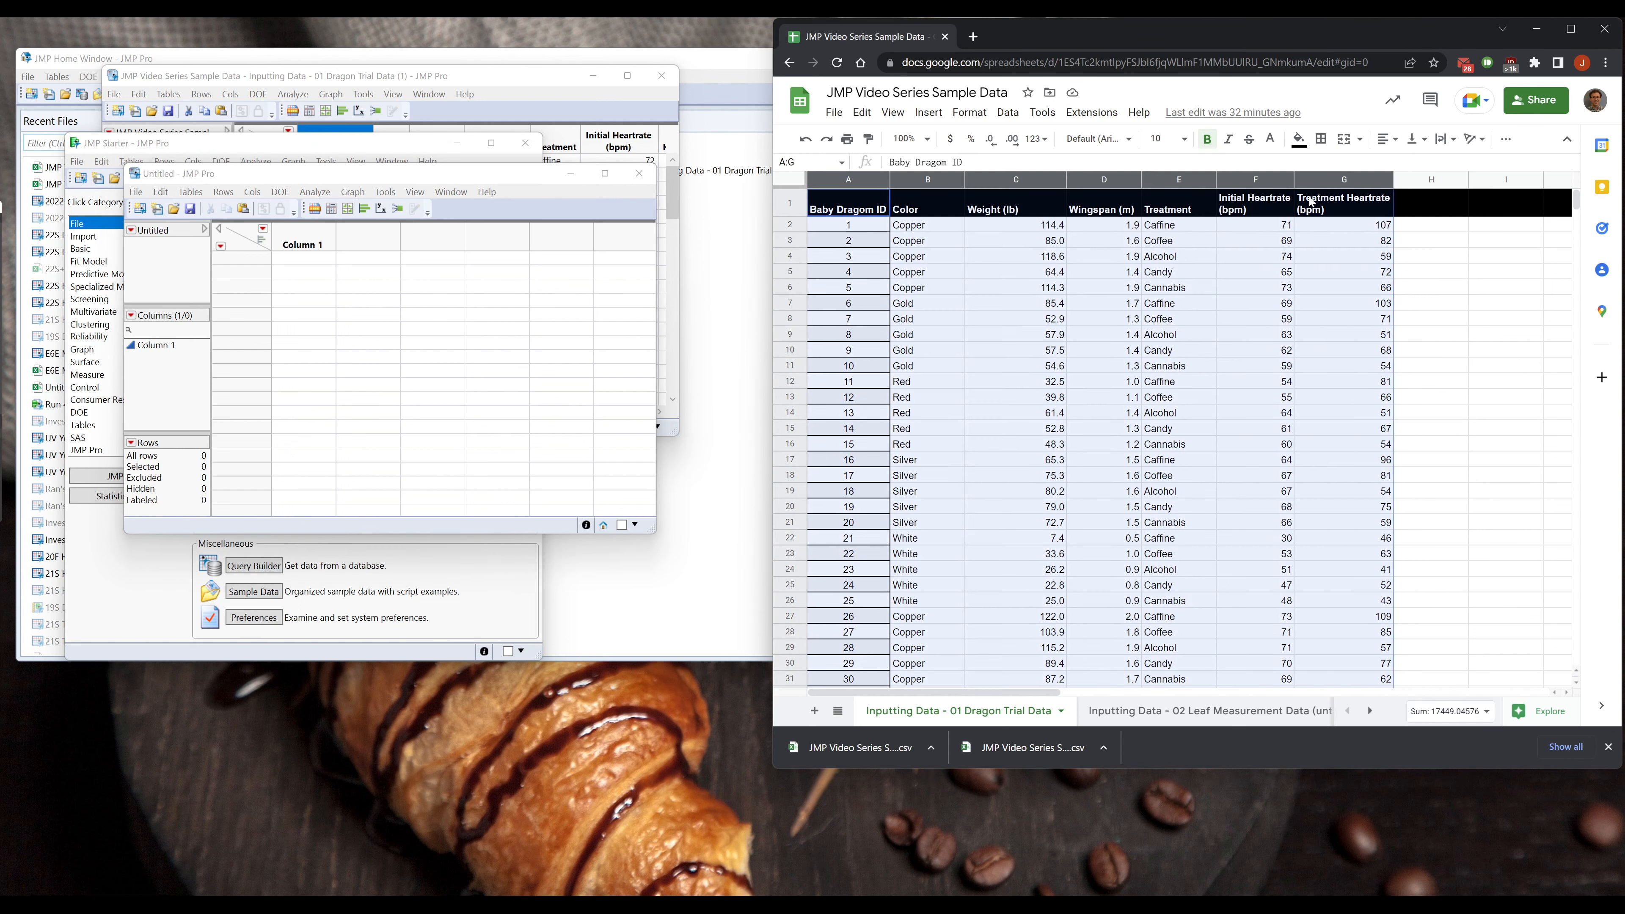
{"action": "key", "text": "ctrl+c"}
{"action": "right_click", "coordinate": [1243, 217]}
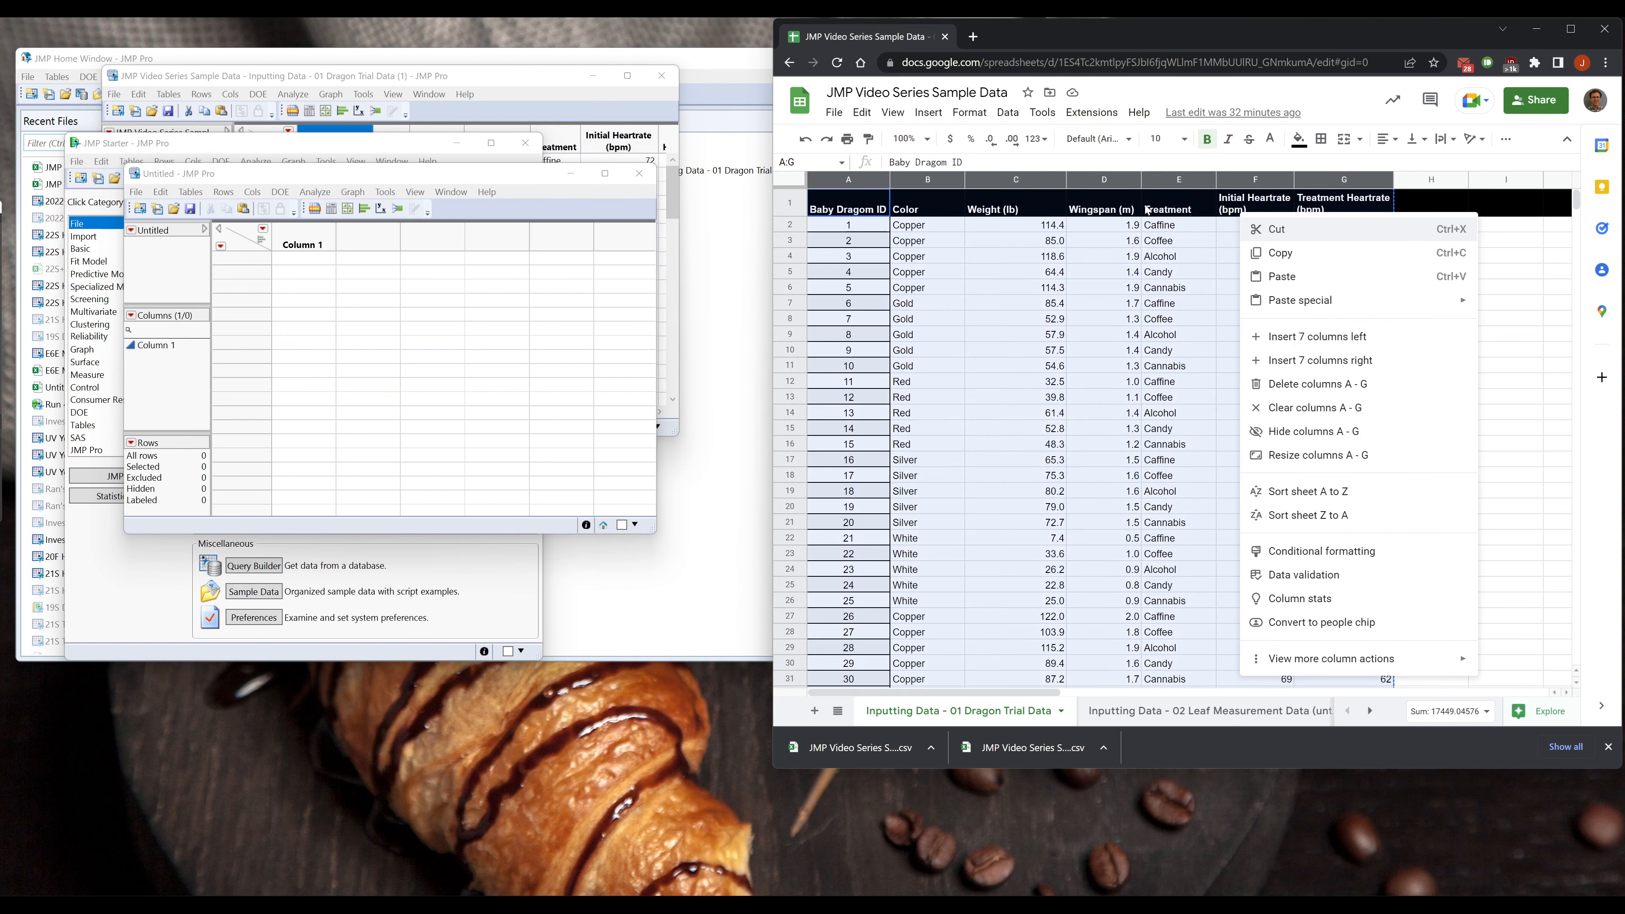
{"action": "left_click", "coordinate": [1280, 251]}
- Paste the copied data with column names into the untitled JMP table, starting at Column 1
{"action": "left_click", "coordinate": [197, 182]}
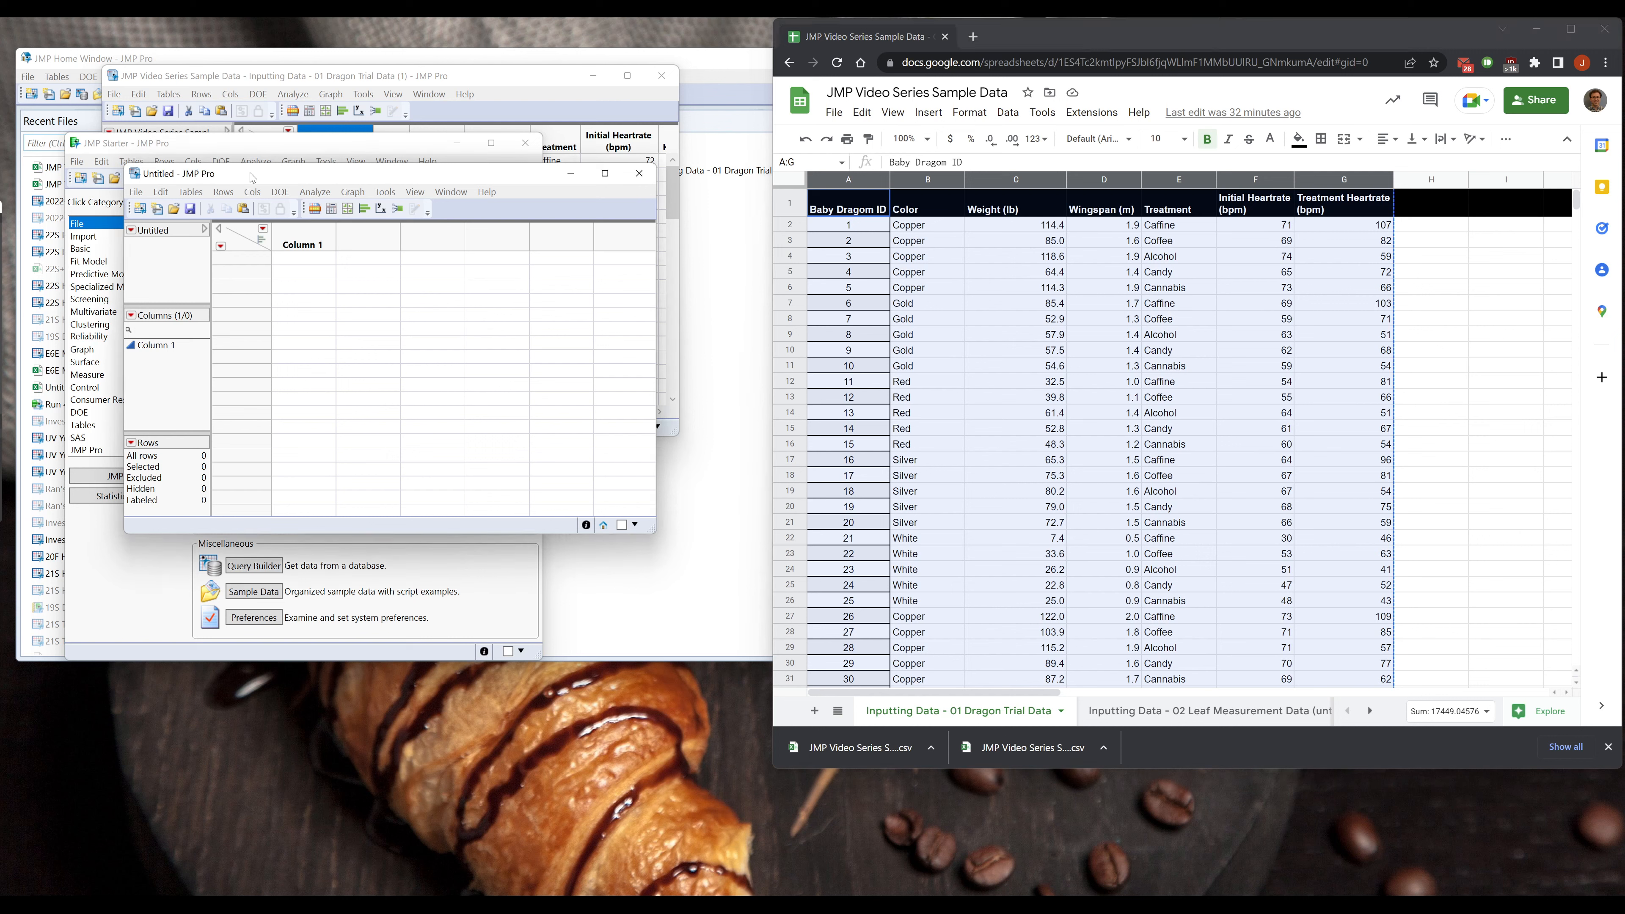
{"action": "left_click", "coordinate": [302, 236]}
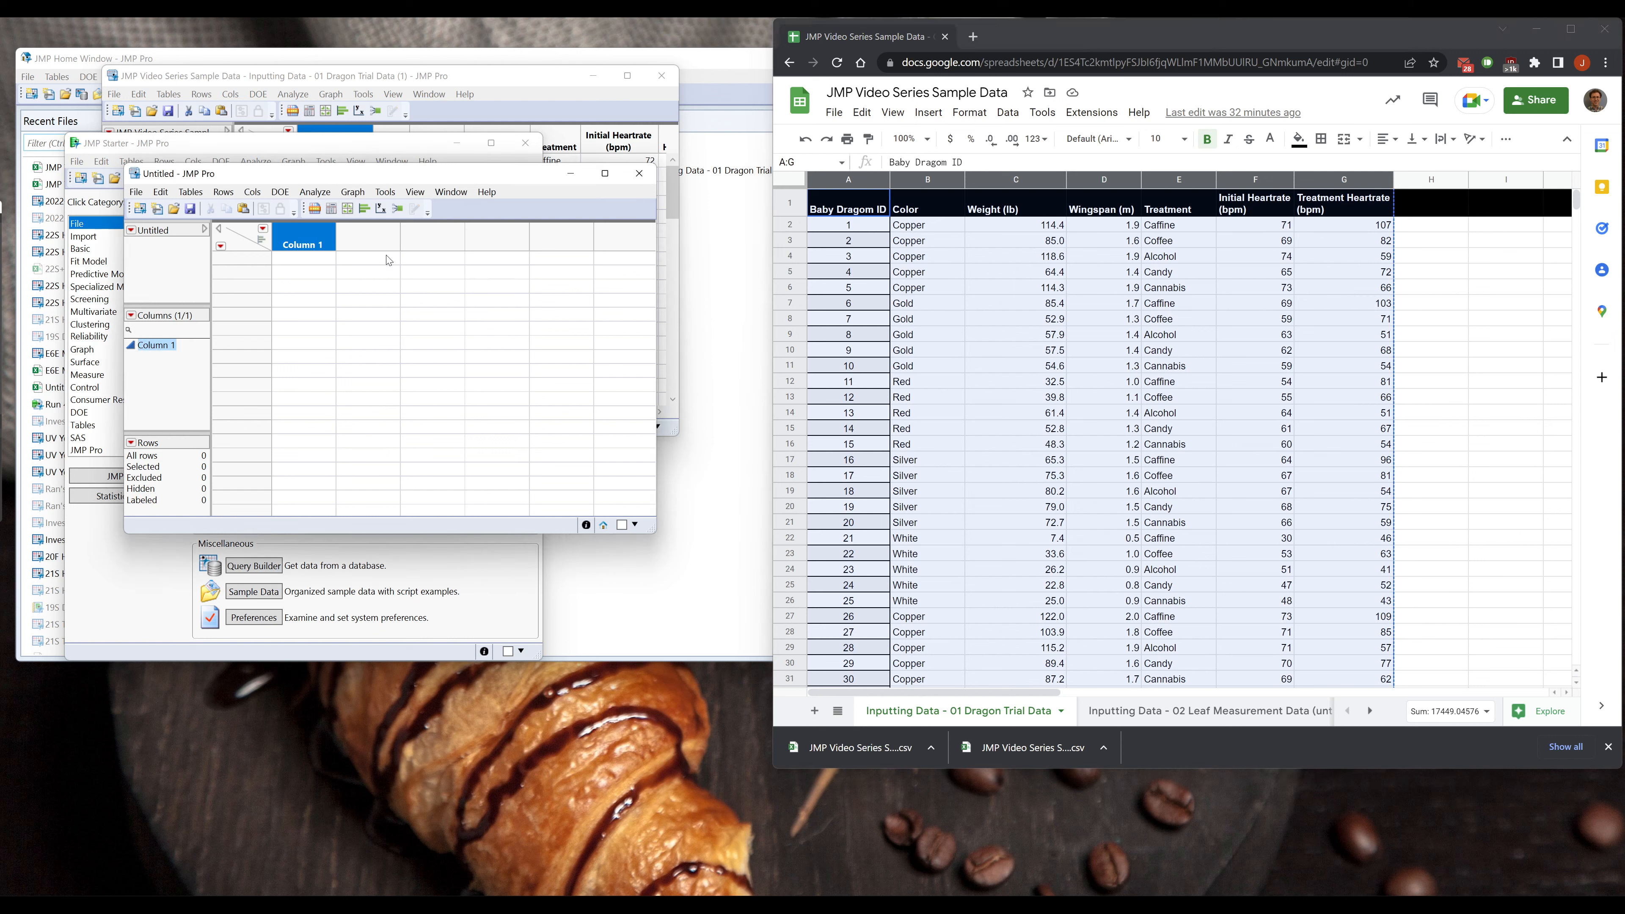
{"action": "left_click", "coordinate": [160, 191]}
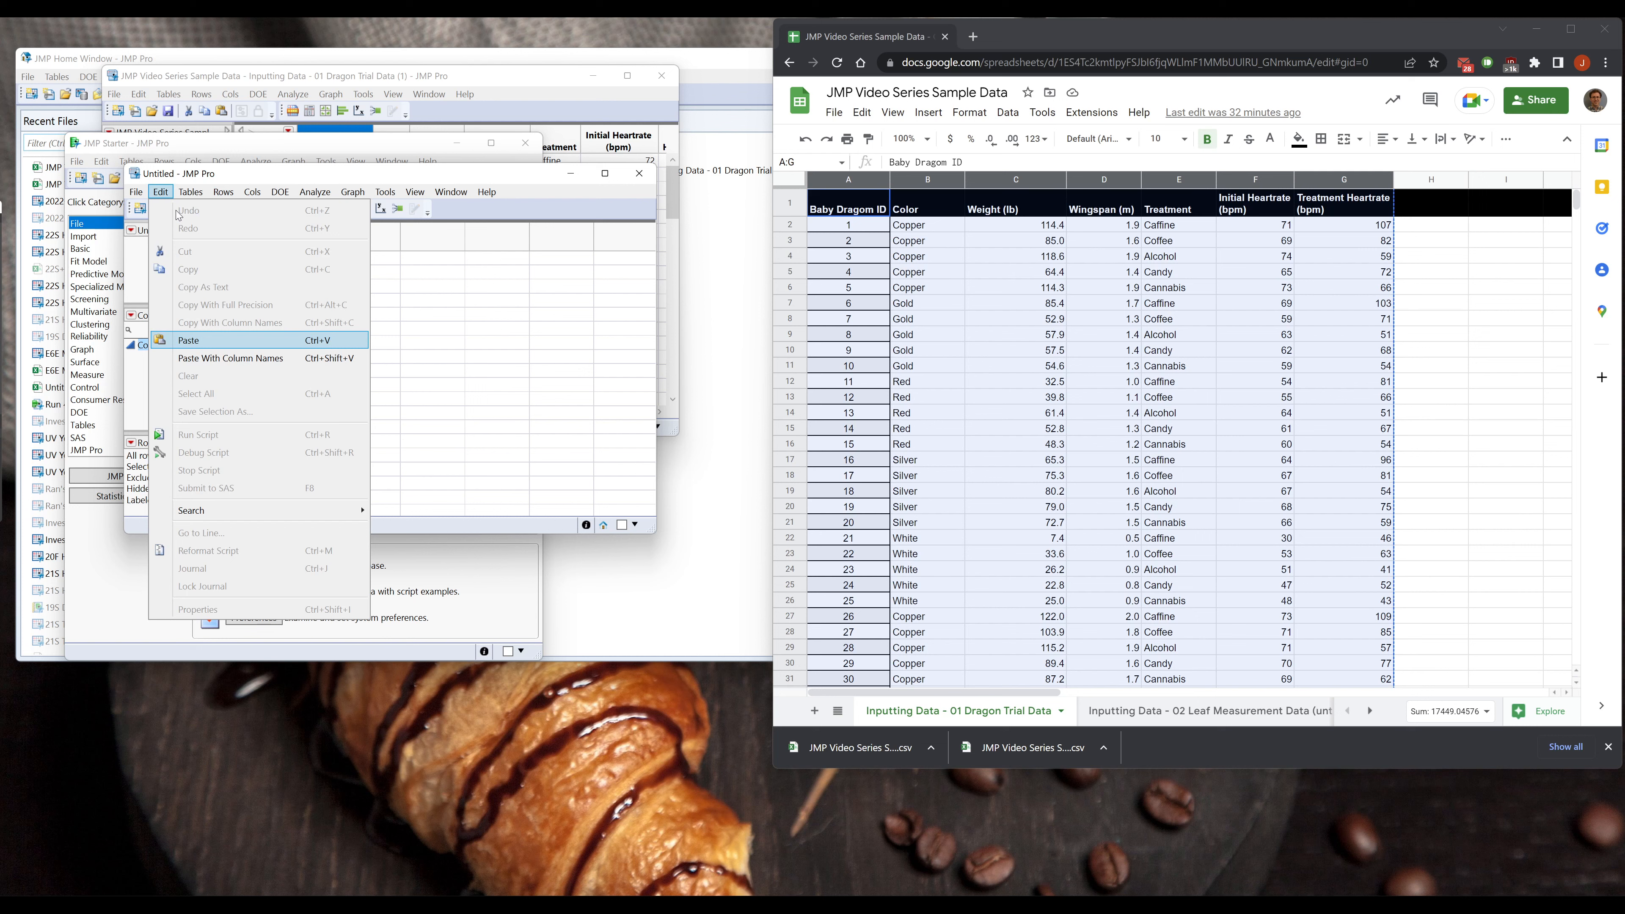
{"action": "left_click", "coordinate": [192, 362]}
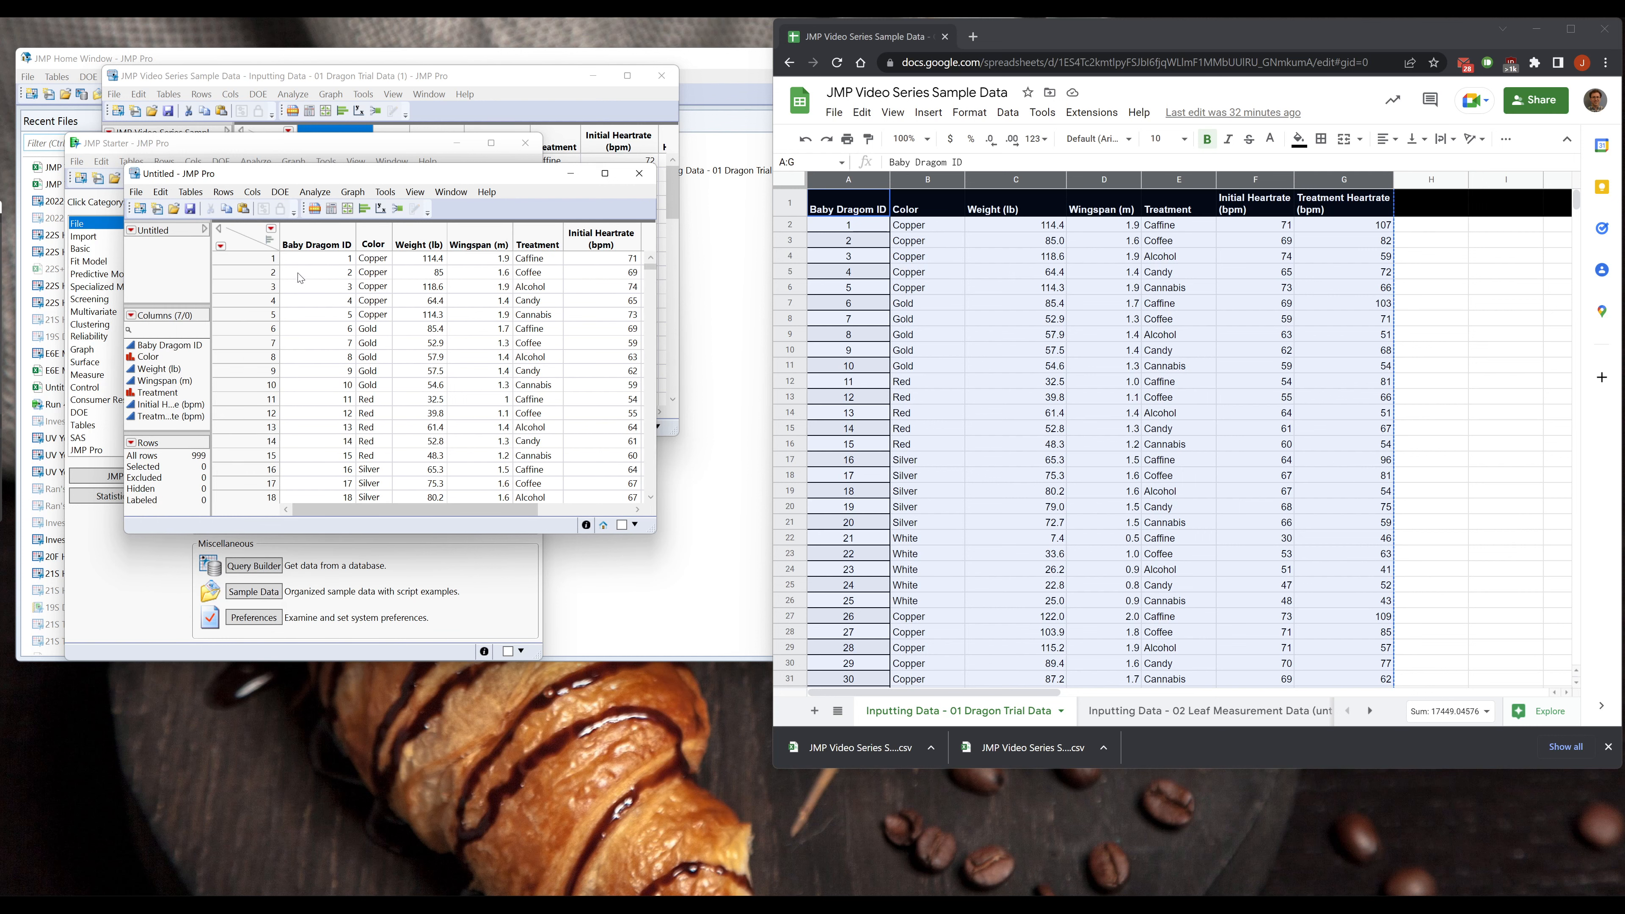
- Change the modeling type of the Baby Dragom ID column in the Untitled table to Ordinal and finally to Nominal
{"action": "left_click", "coordinate": [326, 245]}
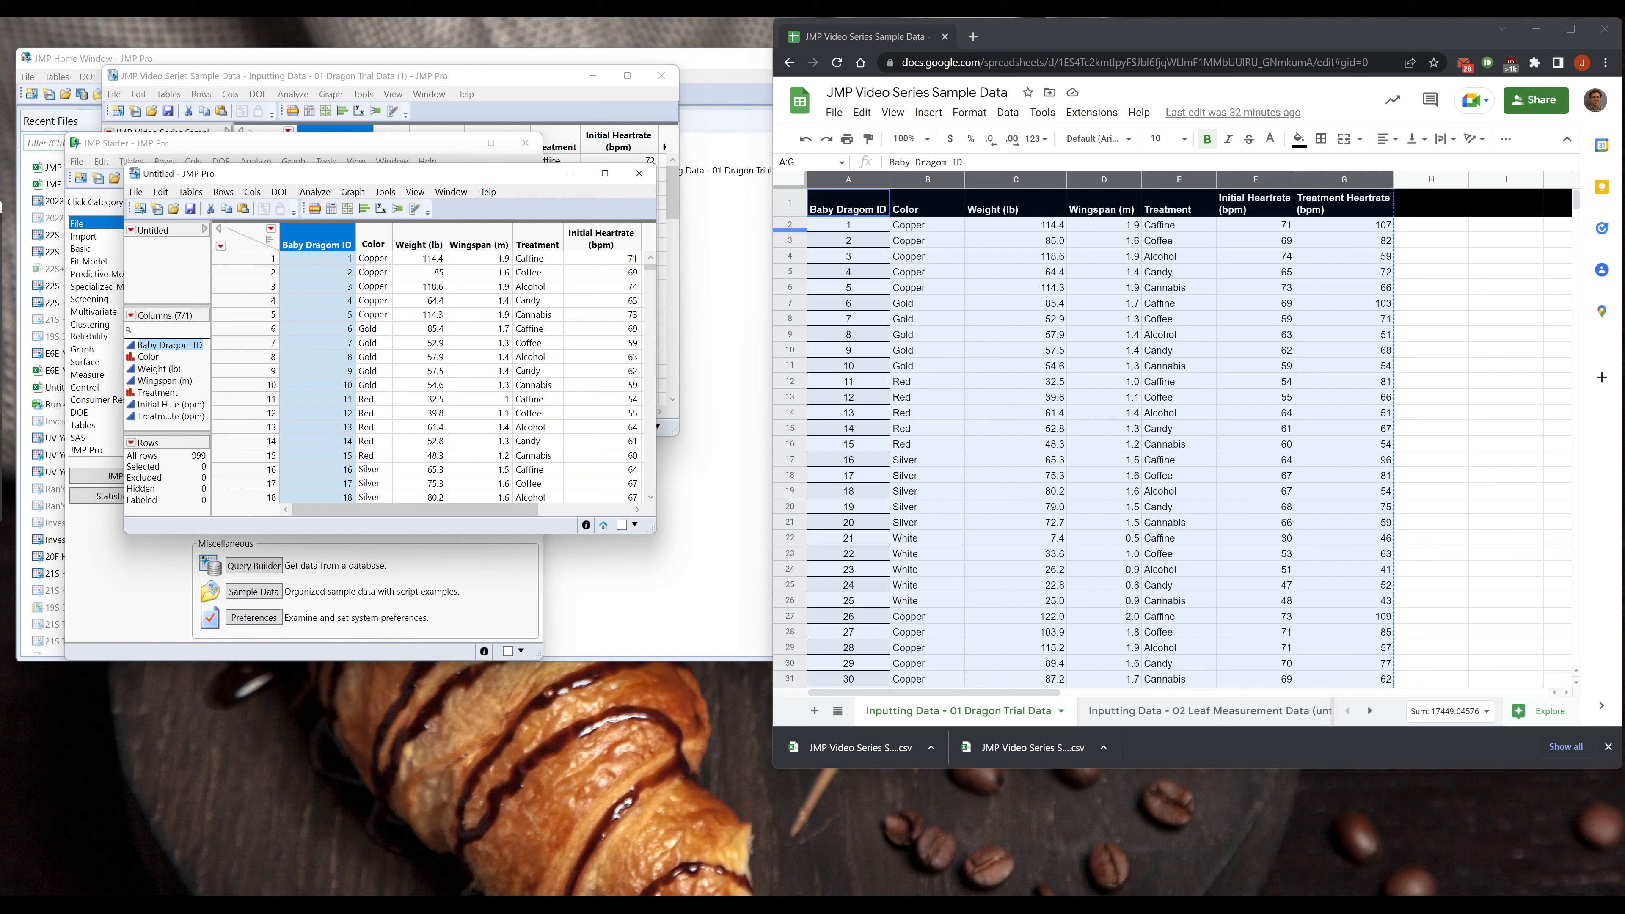
{"action": "left_click", "coordinate": [299, 261]}
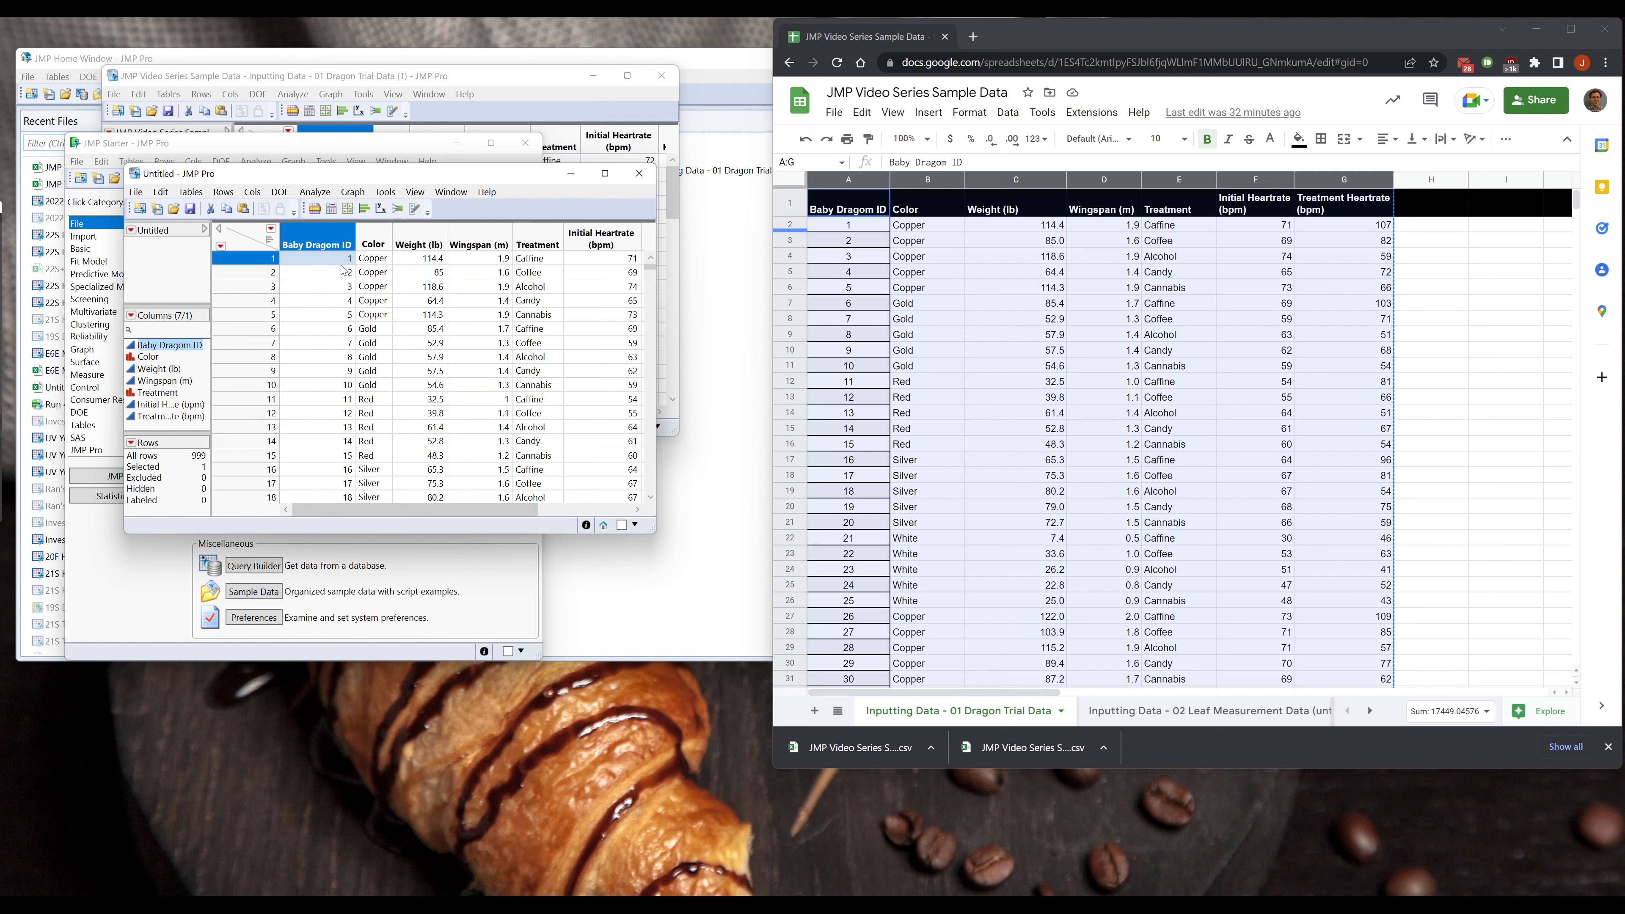
{"action": "left_click", "coordinate": [135, 347]}
{"action": "left_click", "coordinate": [153, 379]}
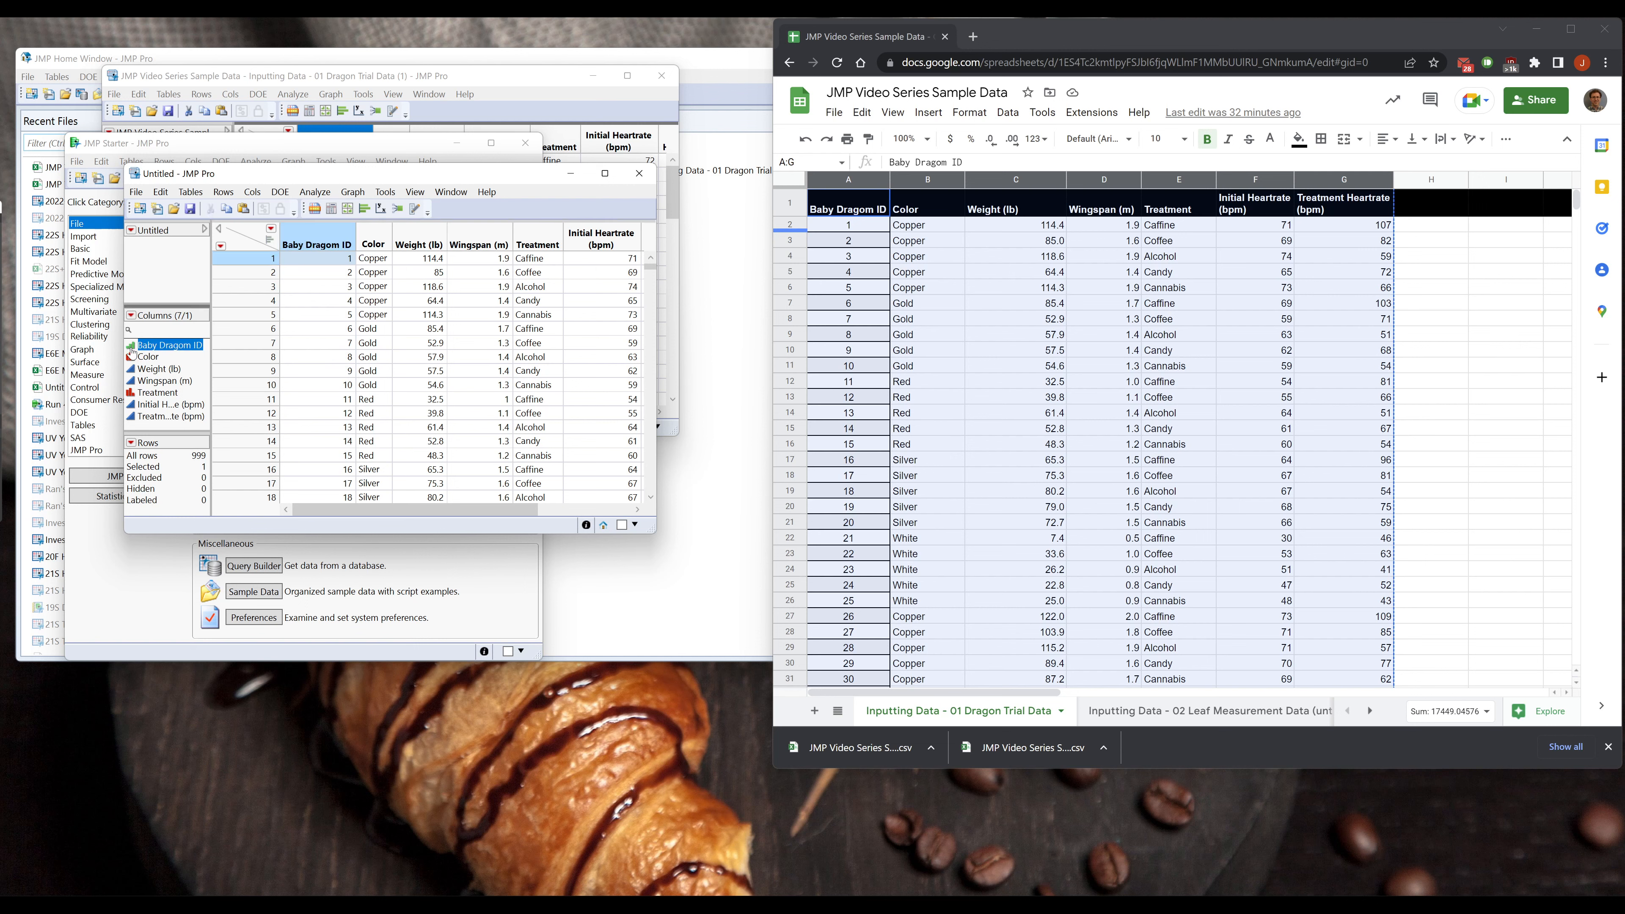
{"action": "left_click", "coordinate": [132, 345]}
{"action": "left_click", "coordinate": [157, 397]}
{"action": "left_click", "coordinate": [324, 252]}
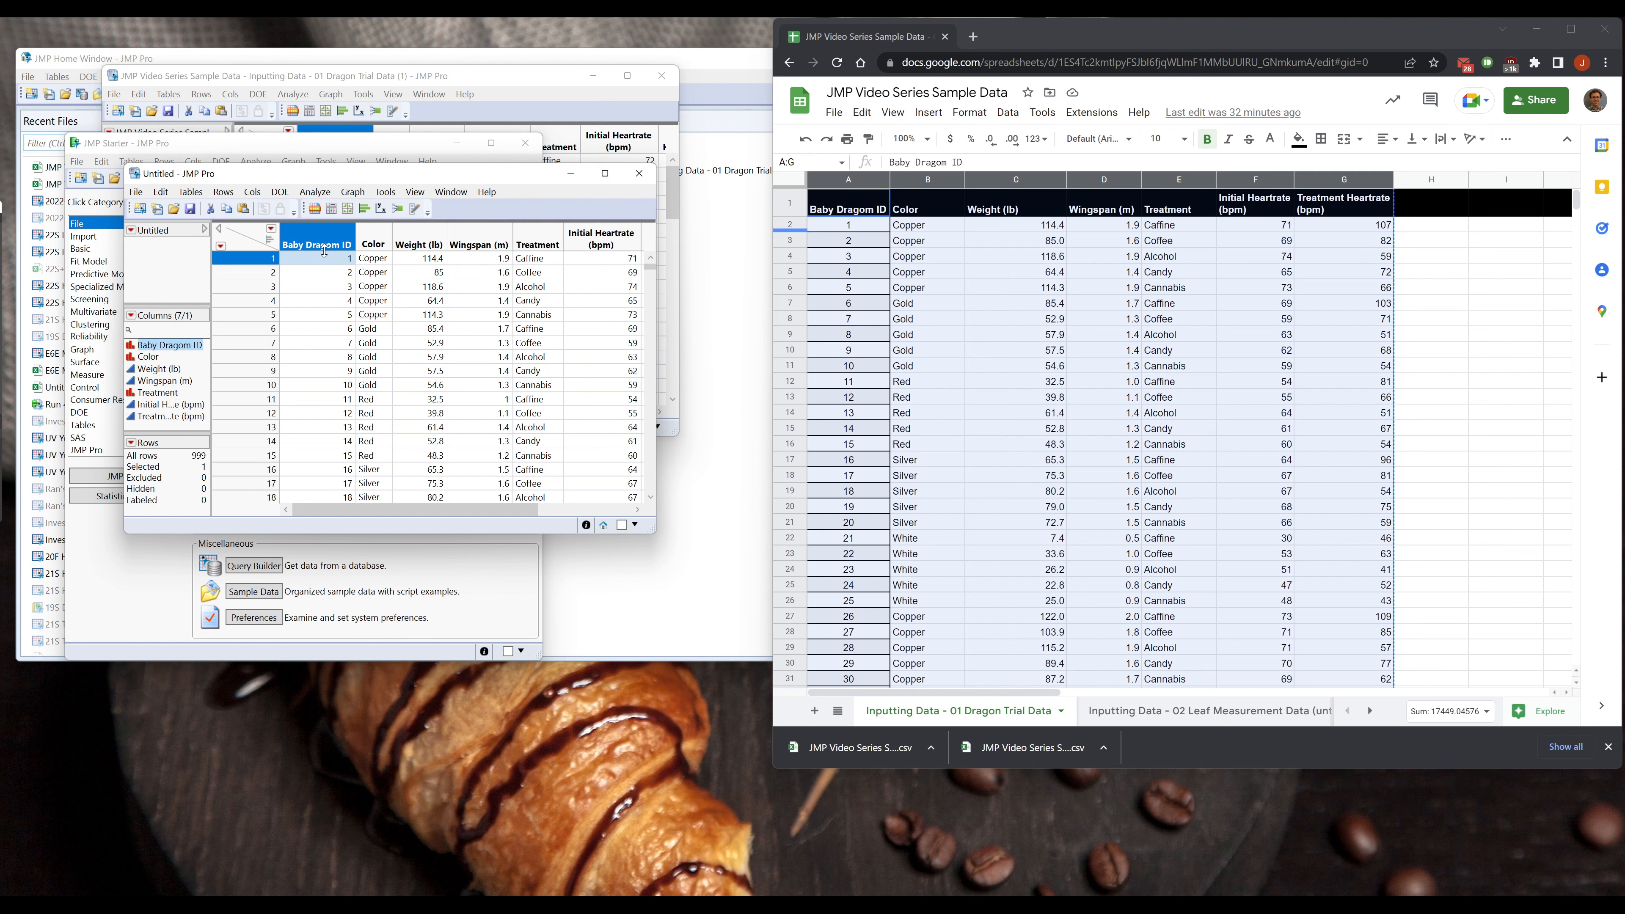
- Create a second new data table and place its window over the Untitled table, keeping both visible
{"action": "mouse_move", "coordinate": [390, 177]}
{"action": "left_mouse_down"}
{"action": "mouse_move", "coordinate": [412, 178]}
{"action": "mouse_move", "coordinate": [416, 219]}
{"action": "mouse_move", "coordinate": [486, 320]}
{"action": "mouse_move", "coordinate": [390, 177]}
{"action": "mouse_move", "coordinate": [409, 173]}
{"action": "left_mouse_up"}
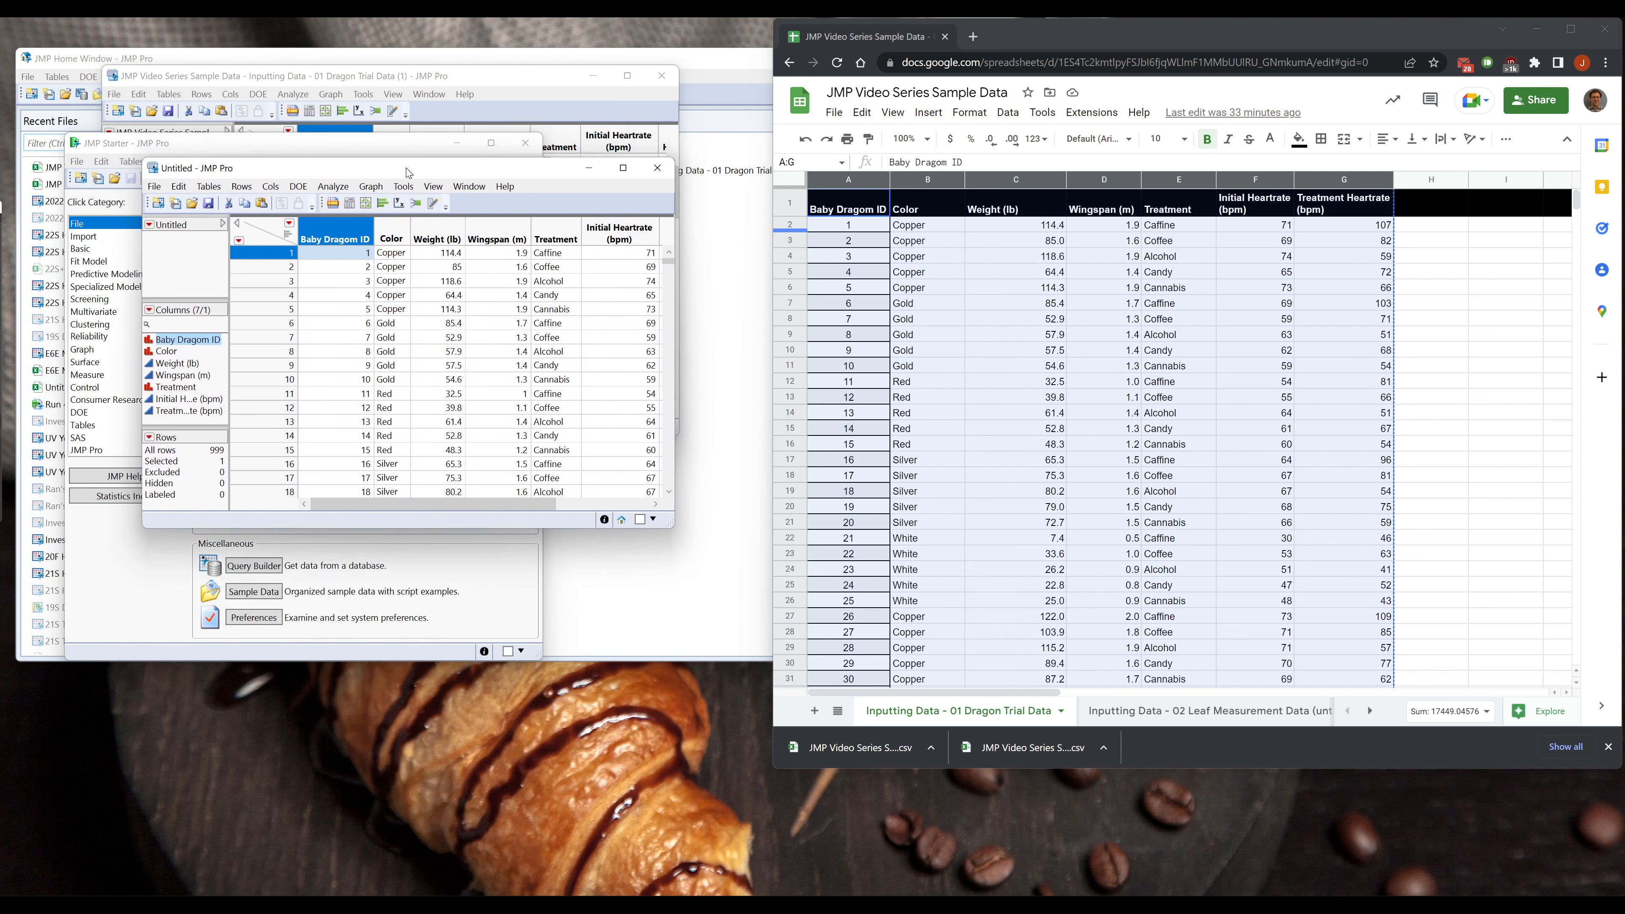
{"action": "left_click", "coordinate": [158, 204]}
{"action": "left_click_drag", "start_coordinate": [211, 86], "coordinate": [418, 272]}
{"action": "left_click", "coordinate": [445, 363]}
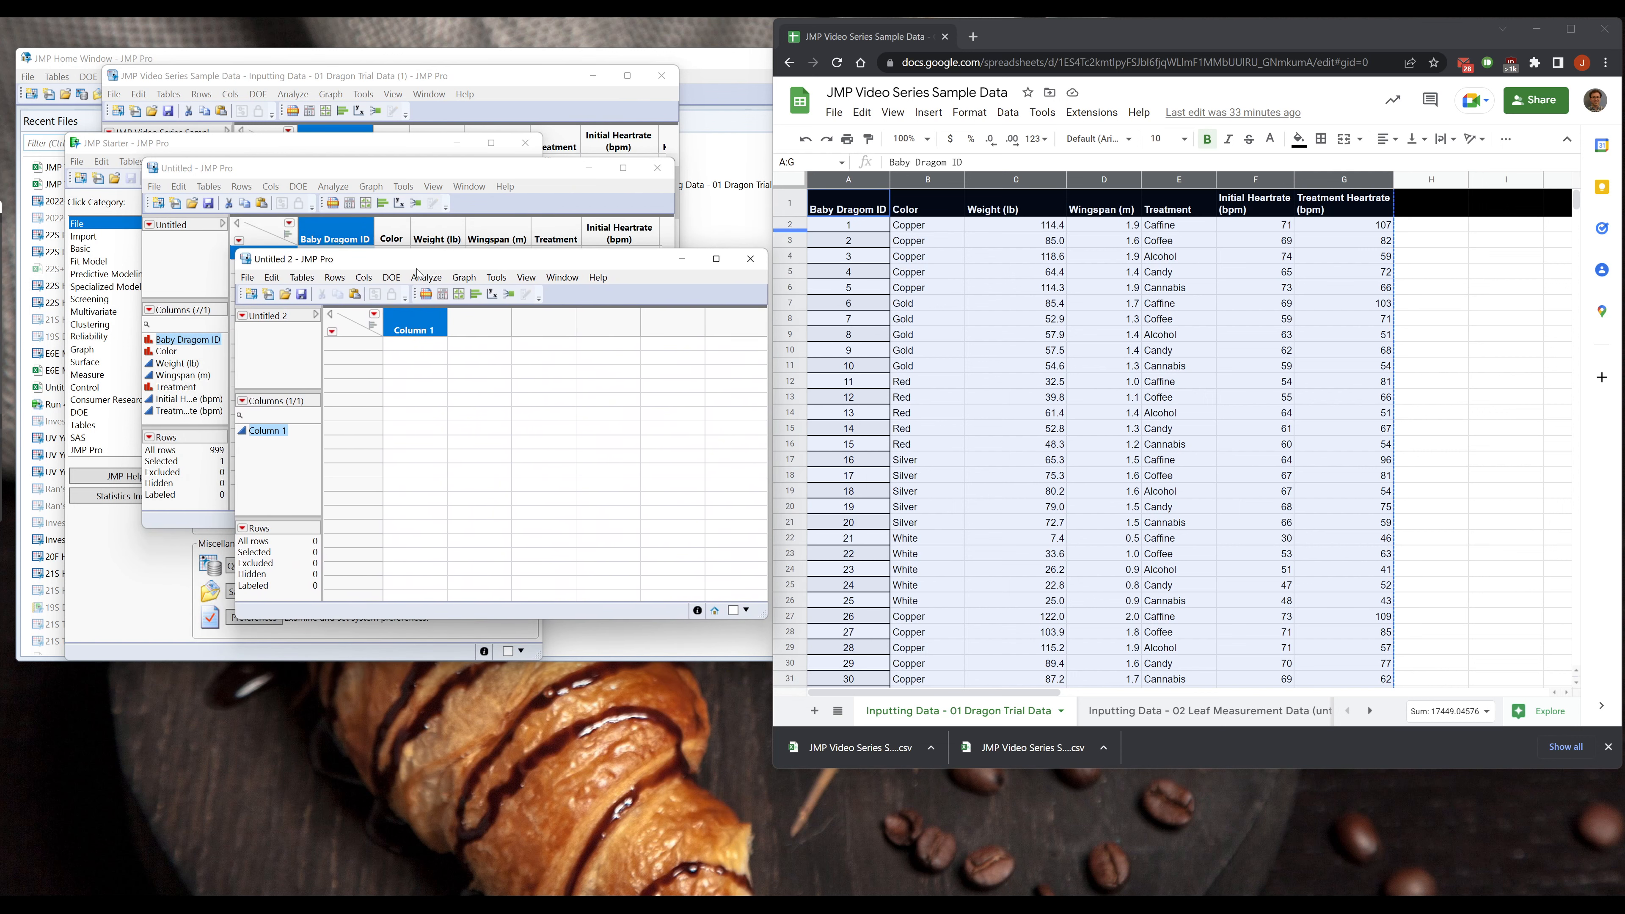
- Paste the copied spreadsheet data without column names into Untitled 2 and check the first row across all columns
{"action": "left_click", "coordinate": [272, 278]}
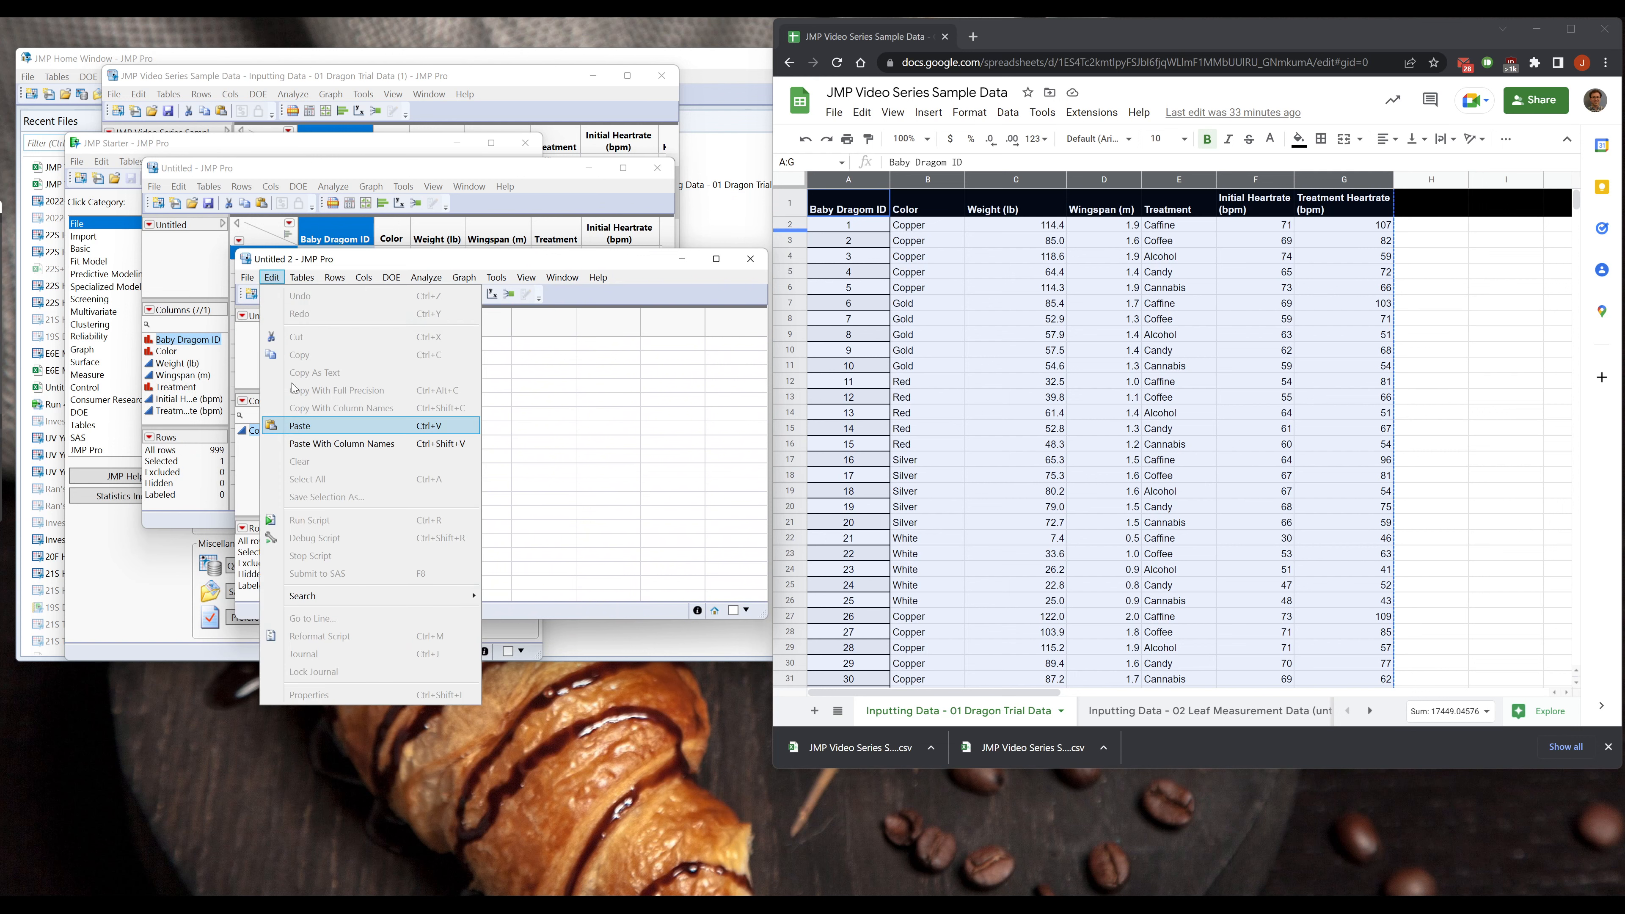
{"action": "left_click", "coordinate": [316, 427]}
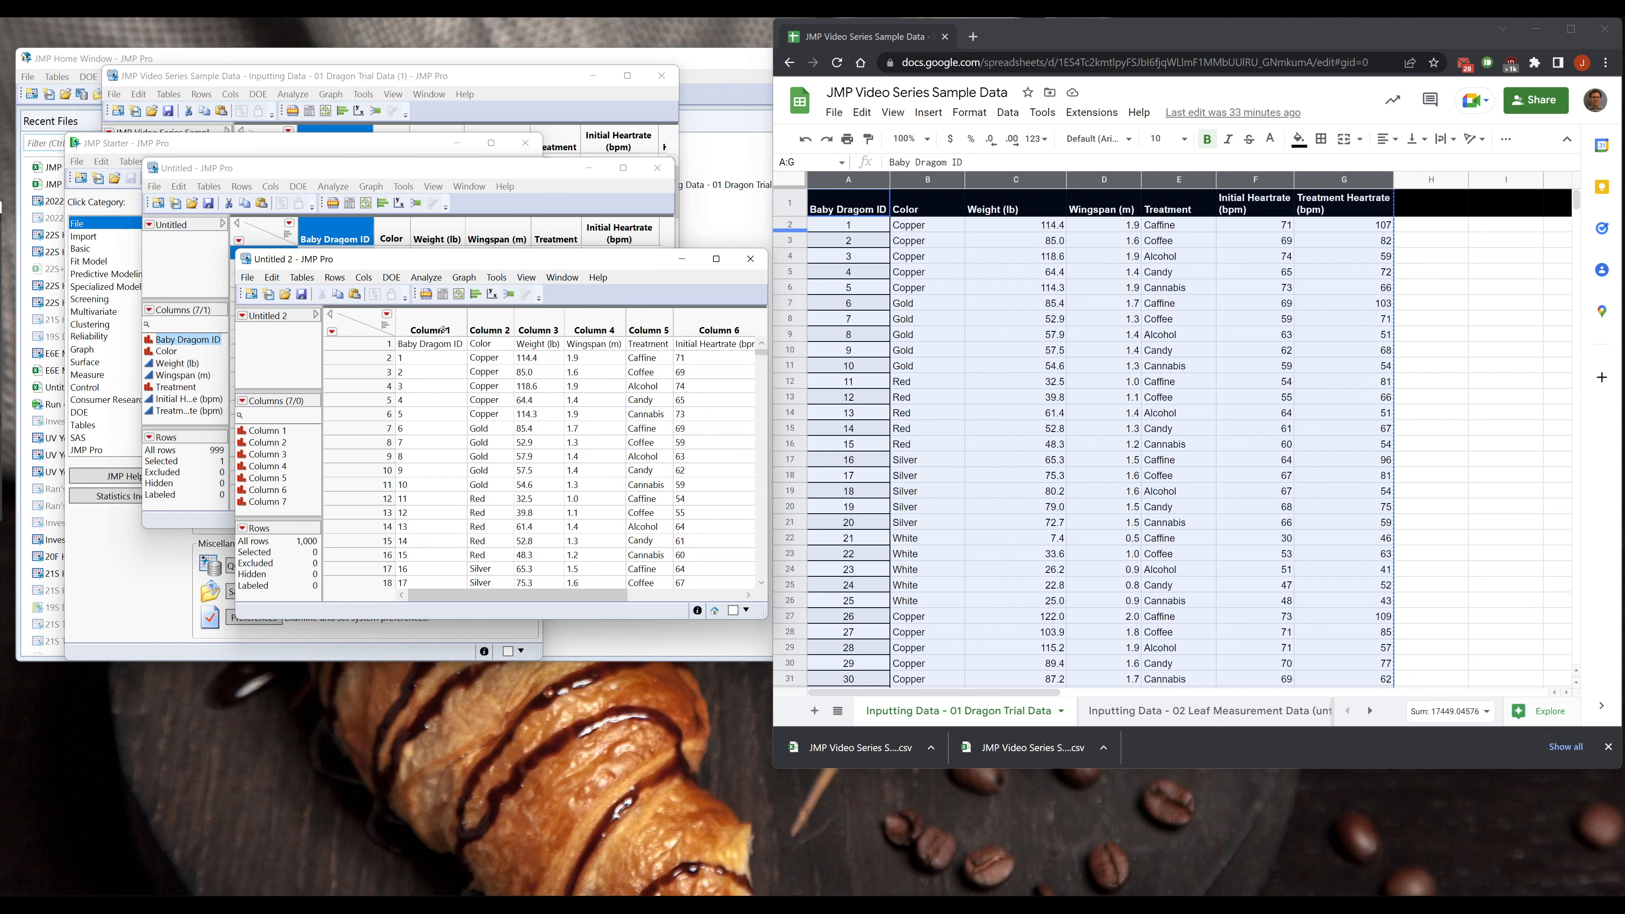
{"action": "left_click", "coordinate": [372, 344]}
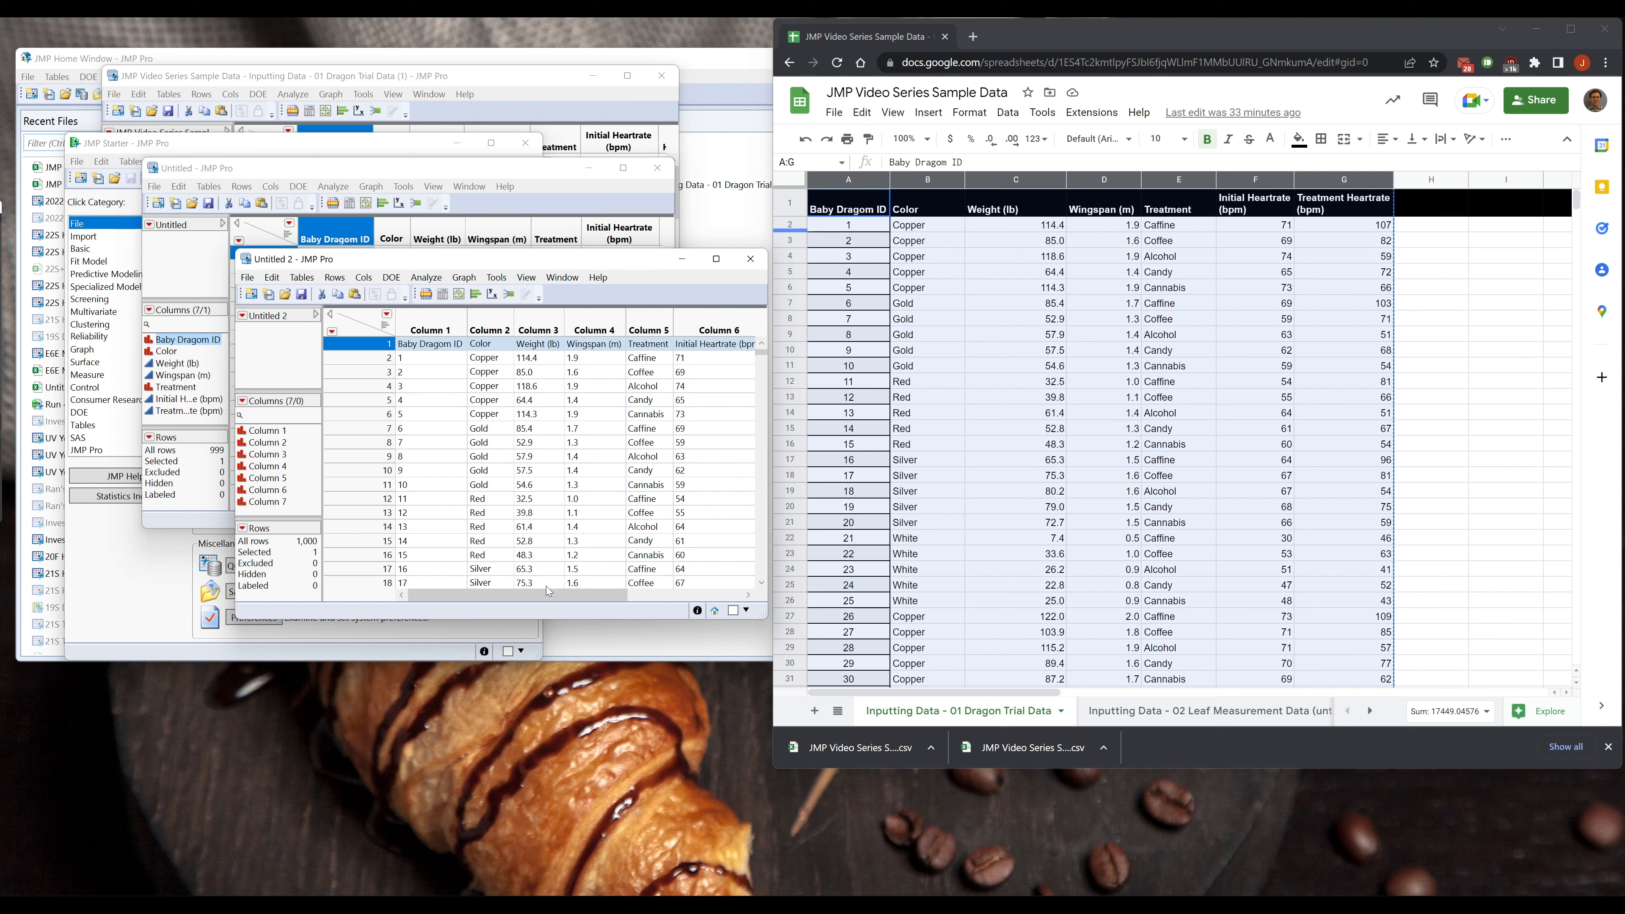
{"action": "scroll", "coordinate": [638, 349], "scroll_direction": "right", "scroll_amount": 3}
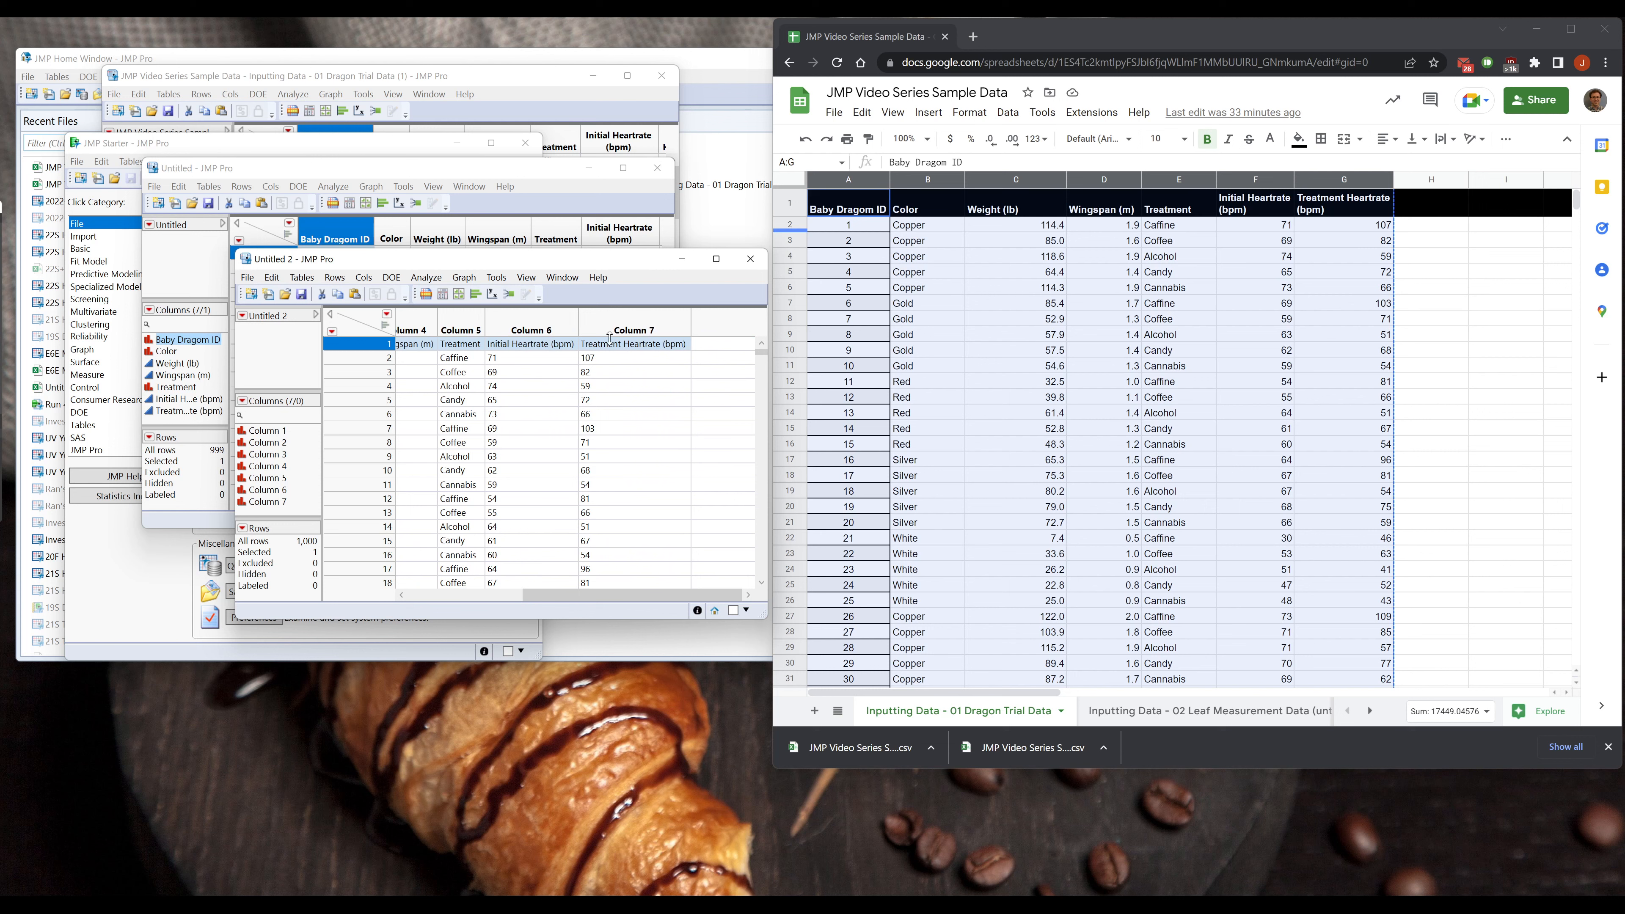
{"action": "scroll", "coordinate": [634, 596], "scroll_direction": "left", "scroll_amount": 3}
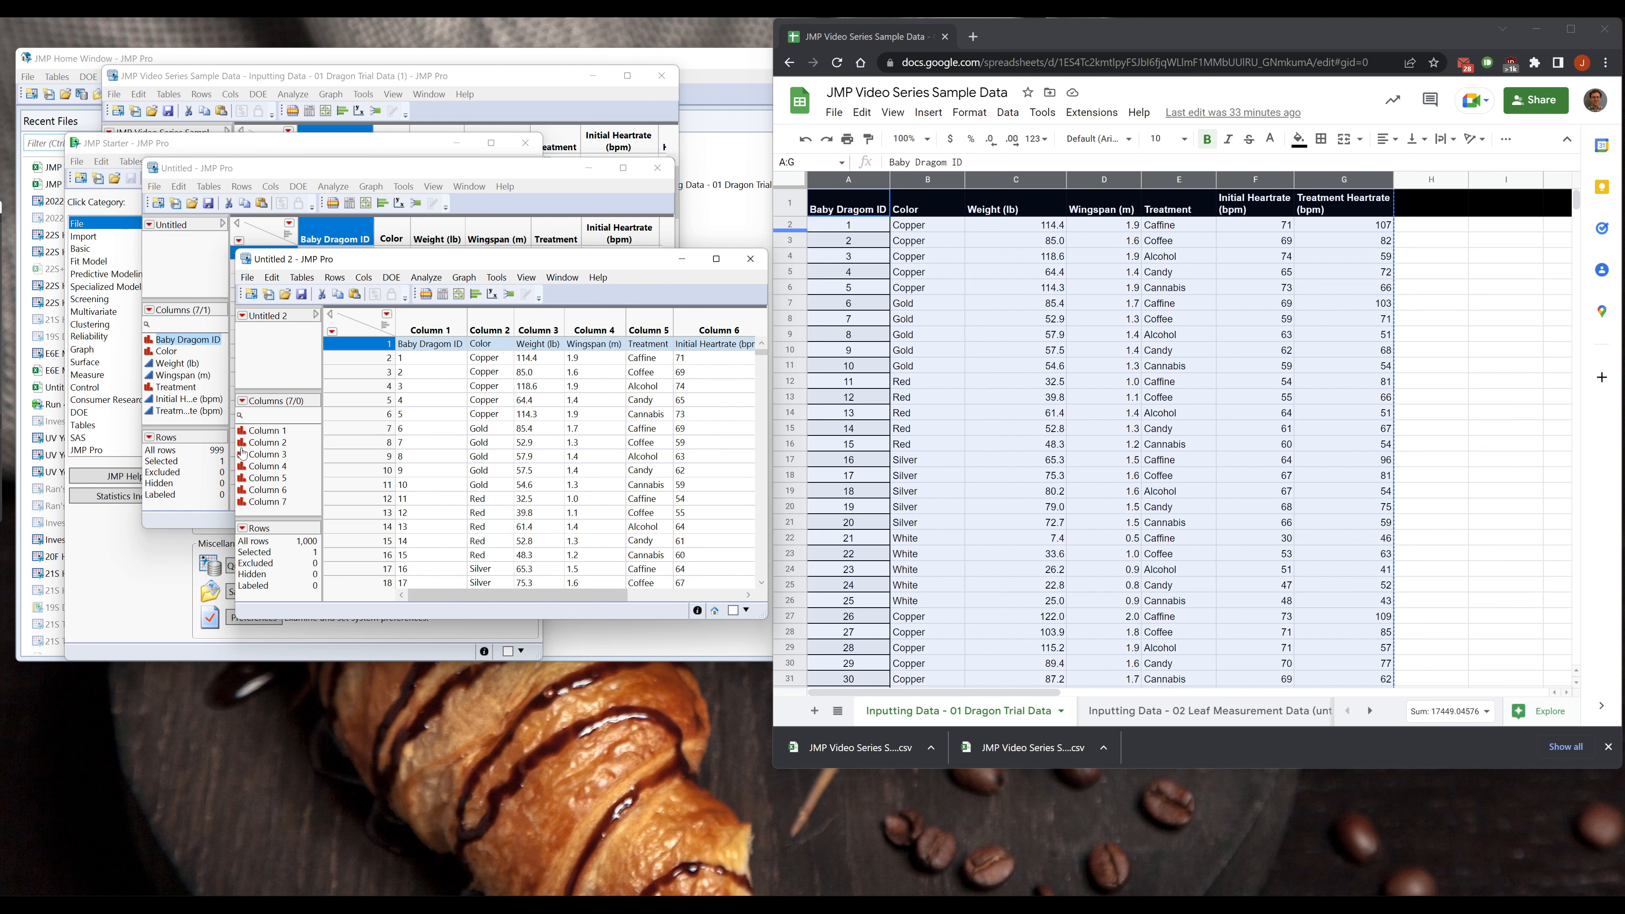
- Try renaming Column 1 to Baby Dragom ID with the text of its first cell, and undo the rename
{"action": "left_click", "coordinate": [430, 329]}
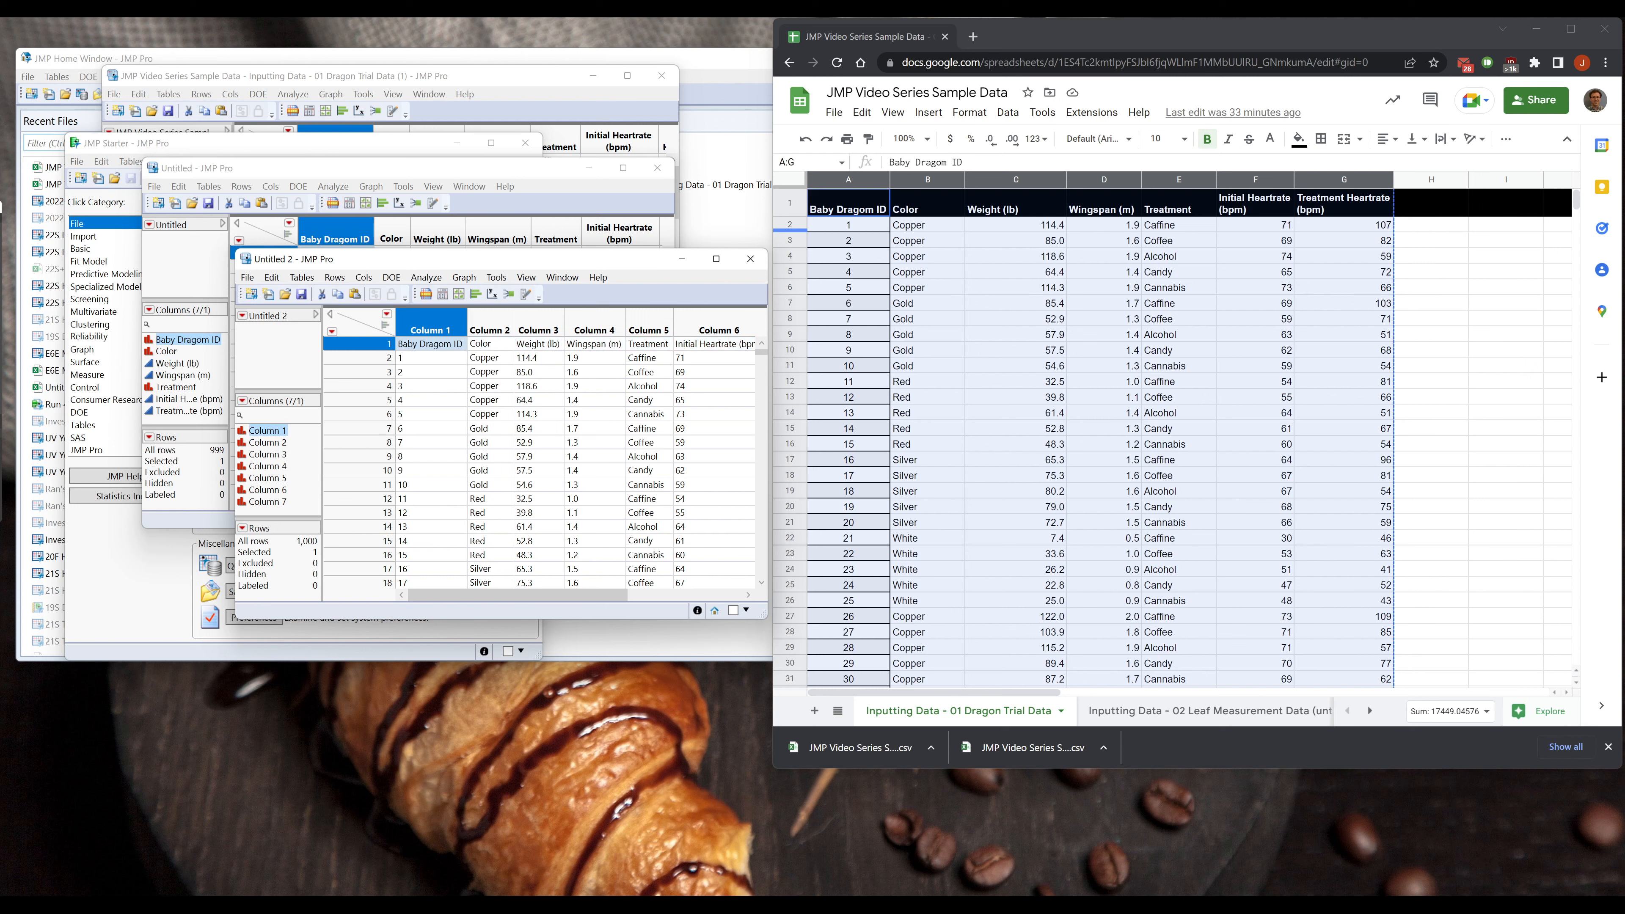
{"action": "left_click_drag", "start_coordinate": [446, 339], "coordinate": [441, 337]}
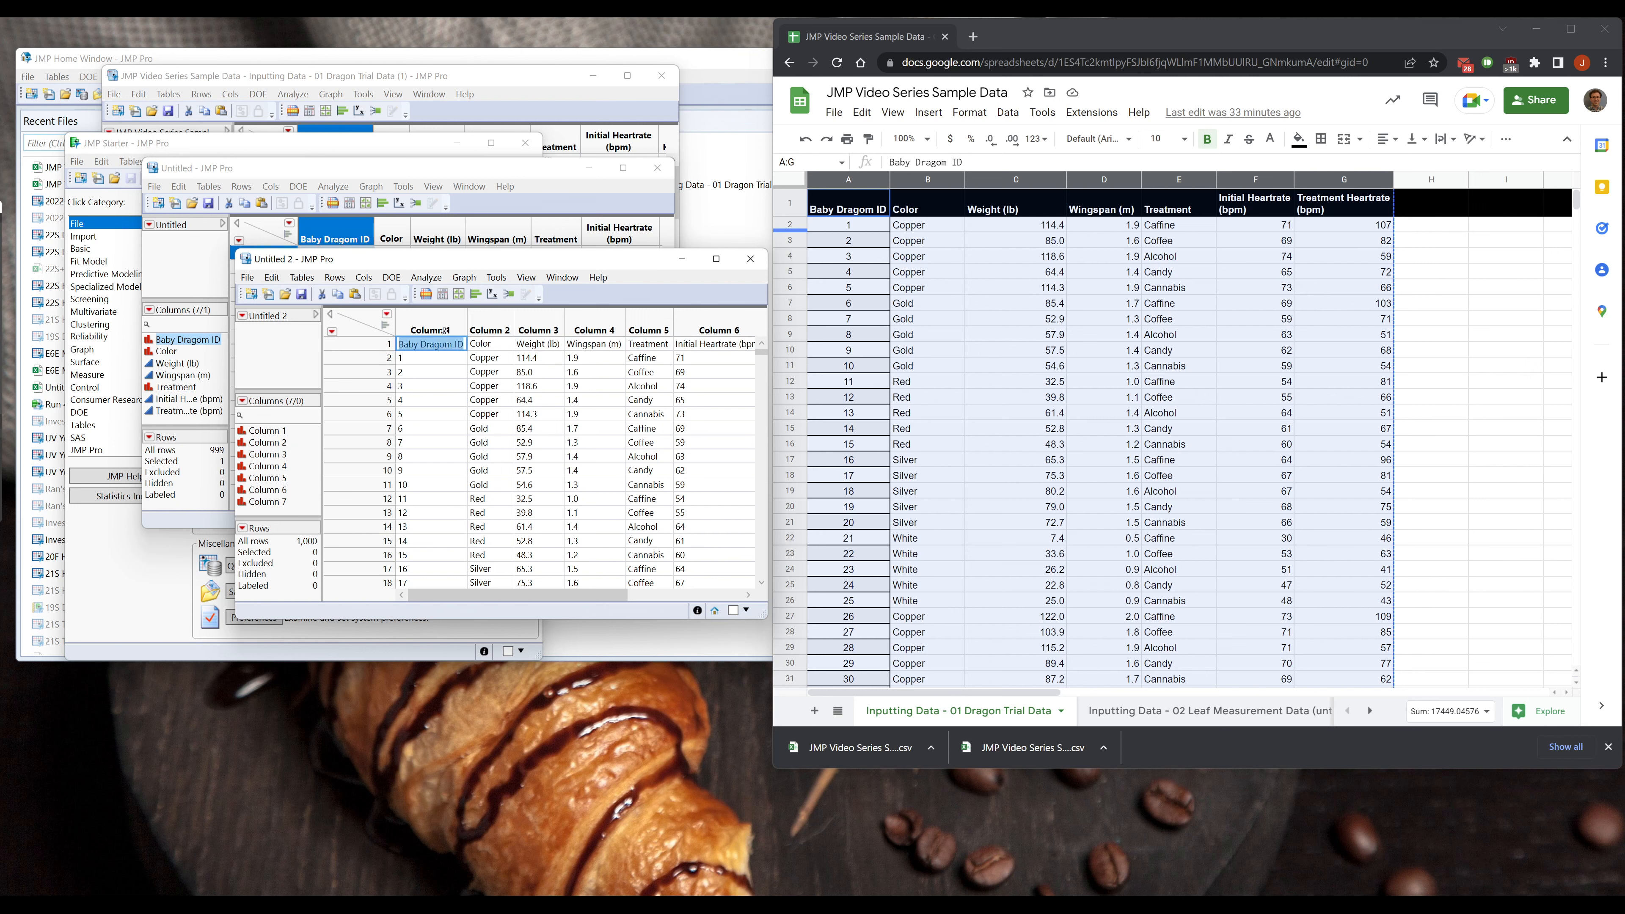
{"action": "double_click", "coordinate": [436, 330]}
{"action": "key", "text": "ctrl+v"}
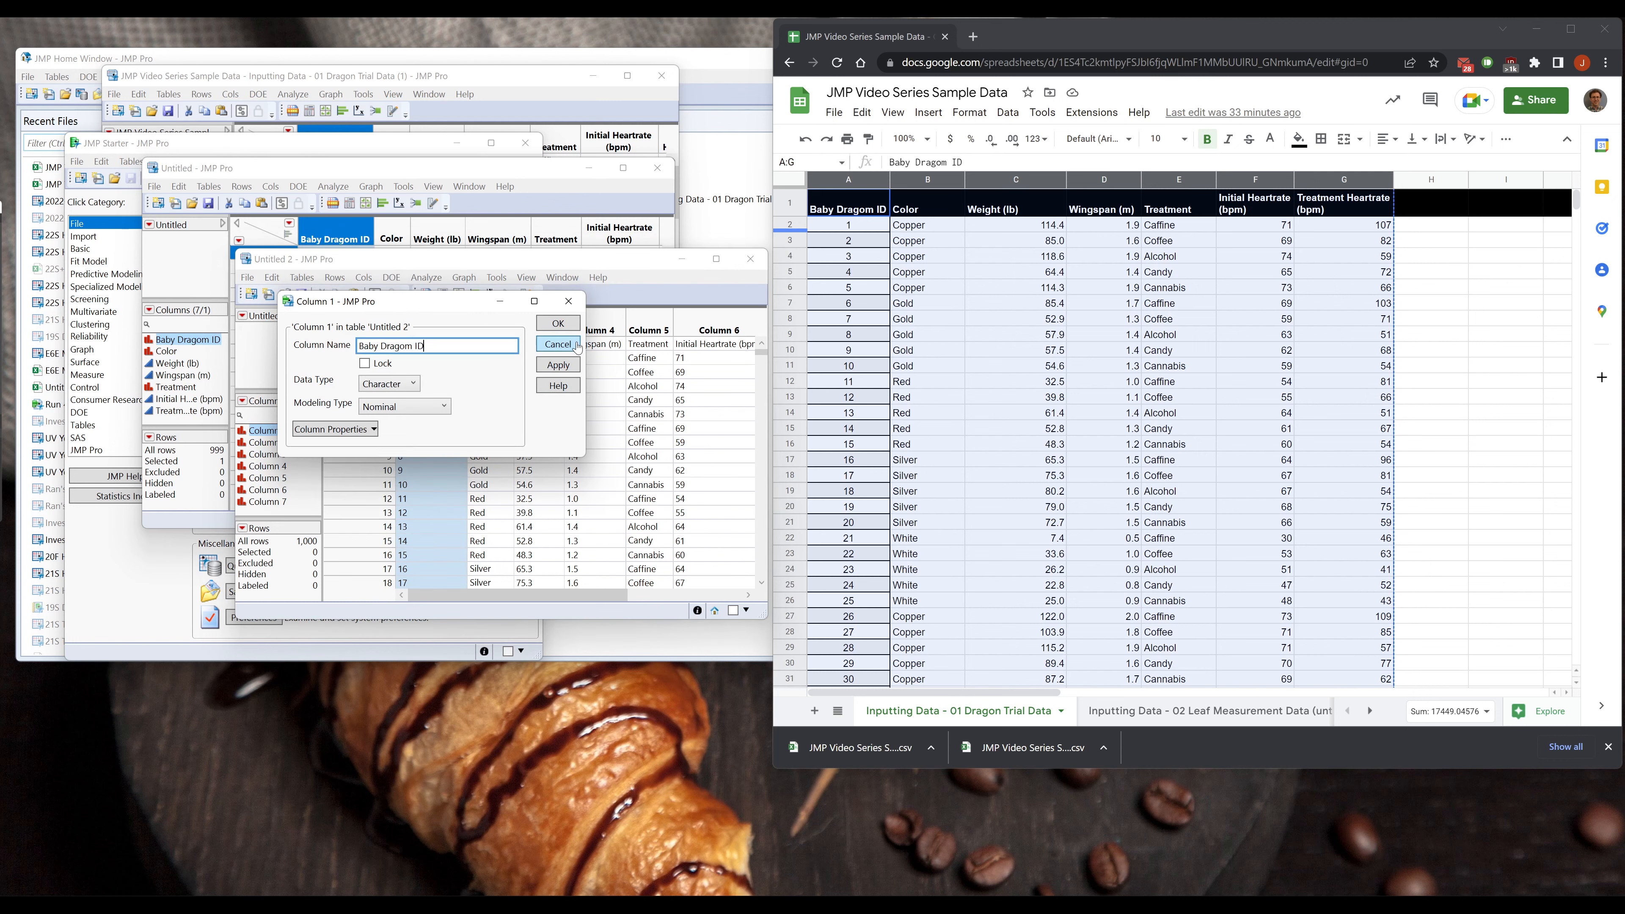
{"action": "left_click", "coordinate": [562, 325]}
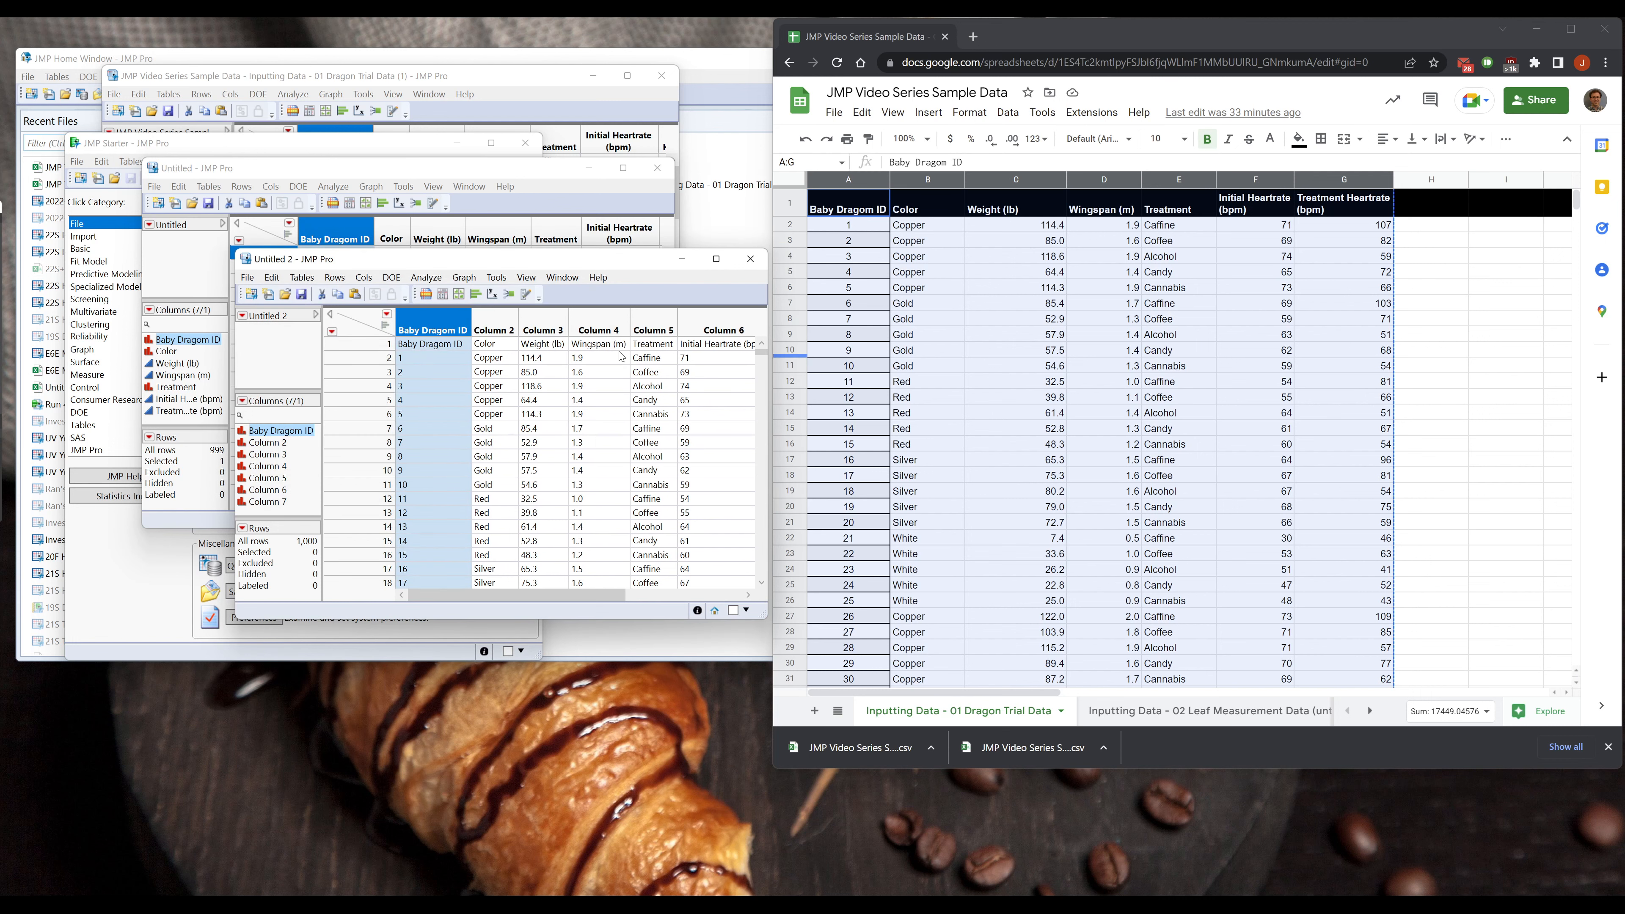
{"action": "key", "text": "ctrl+z"}
- Move the first row's values up into the column names of Untitled 2
{"action": "left_click", "coordinate": [375, 343]}
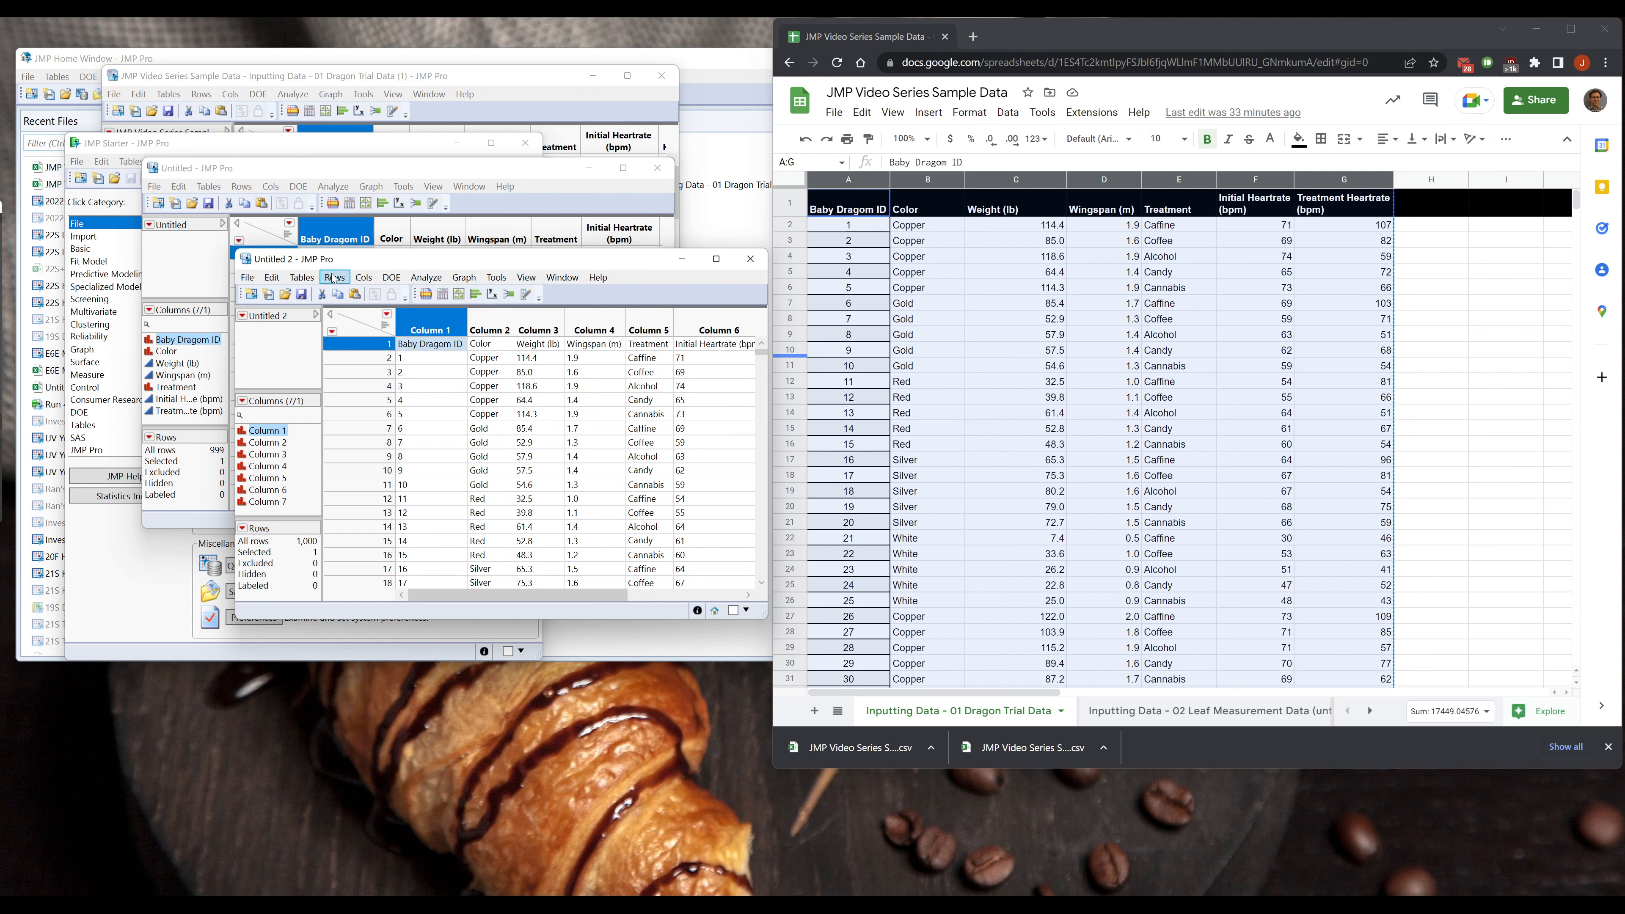
{"action": "left_click", "coordinate": [366, 280]}
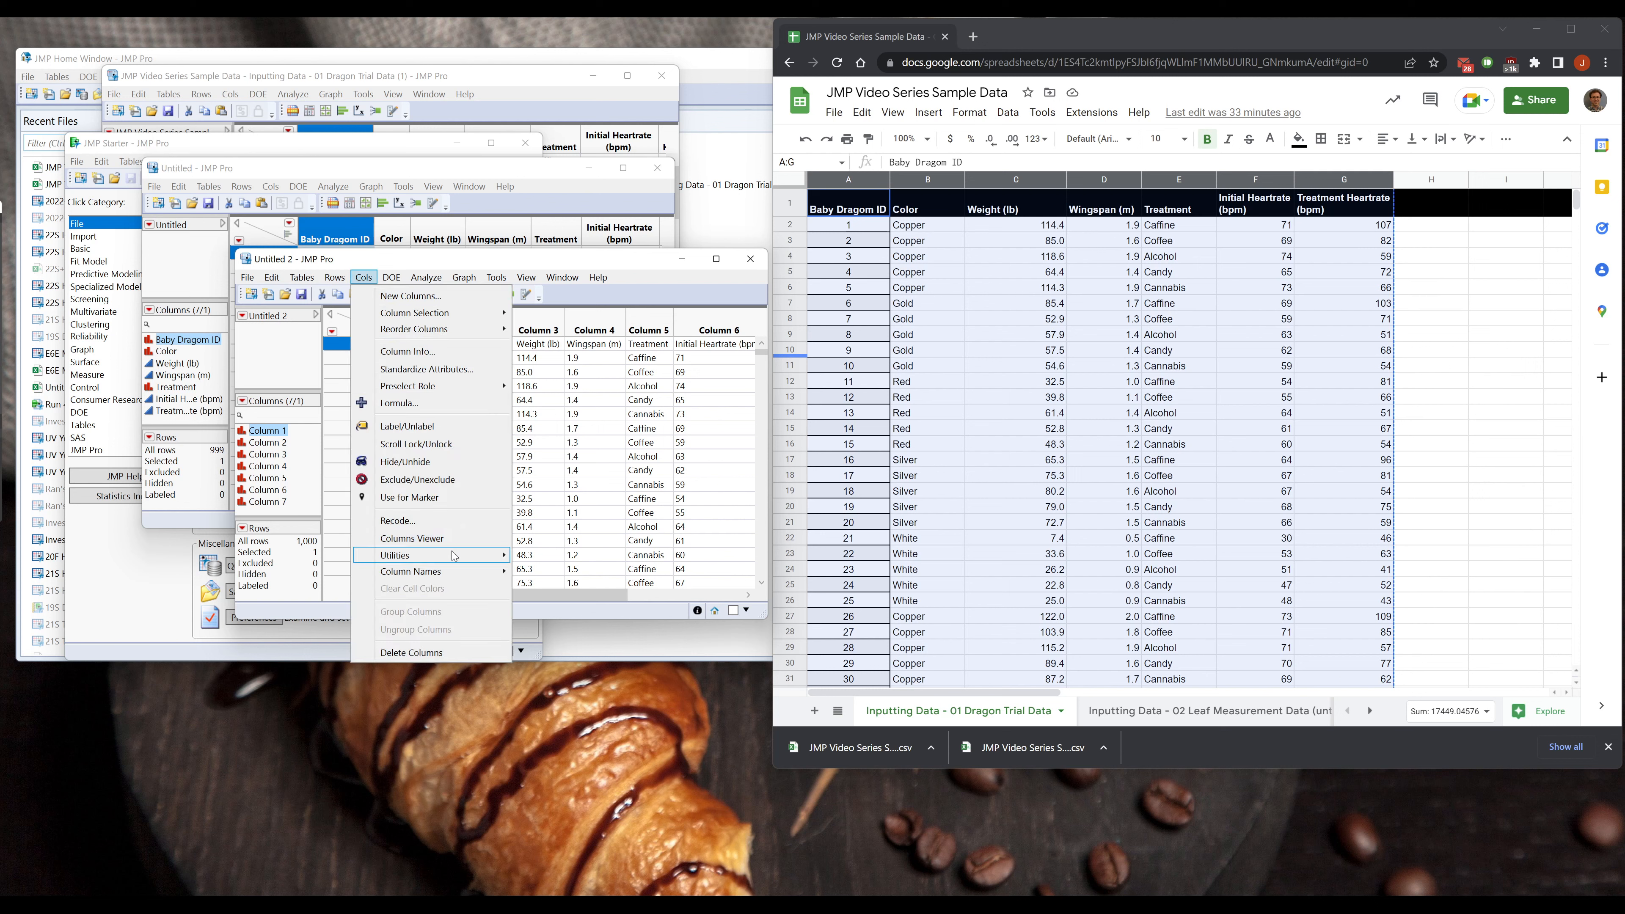
{"action": "mouse_move", "coordinate": [449, 571]}
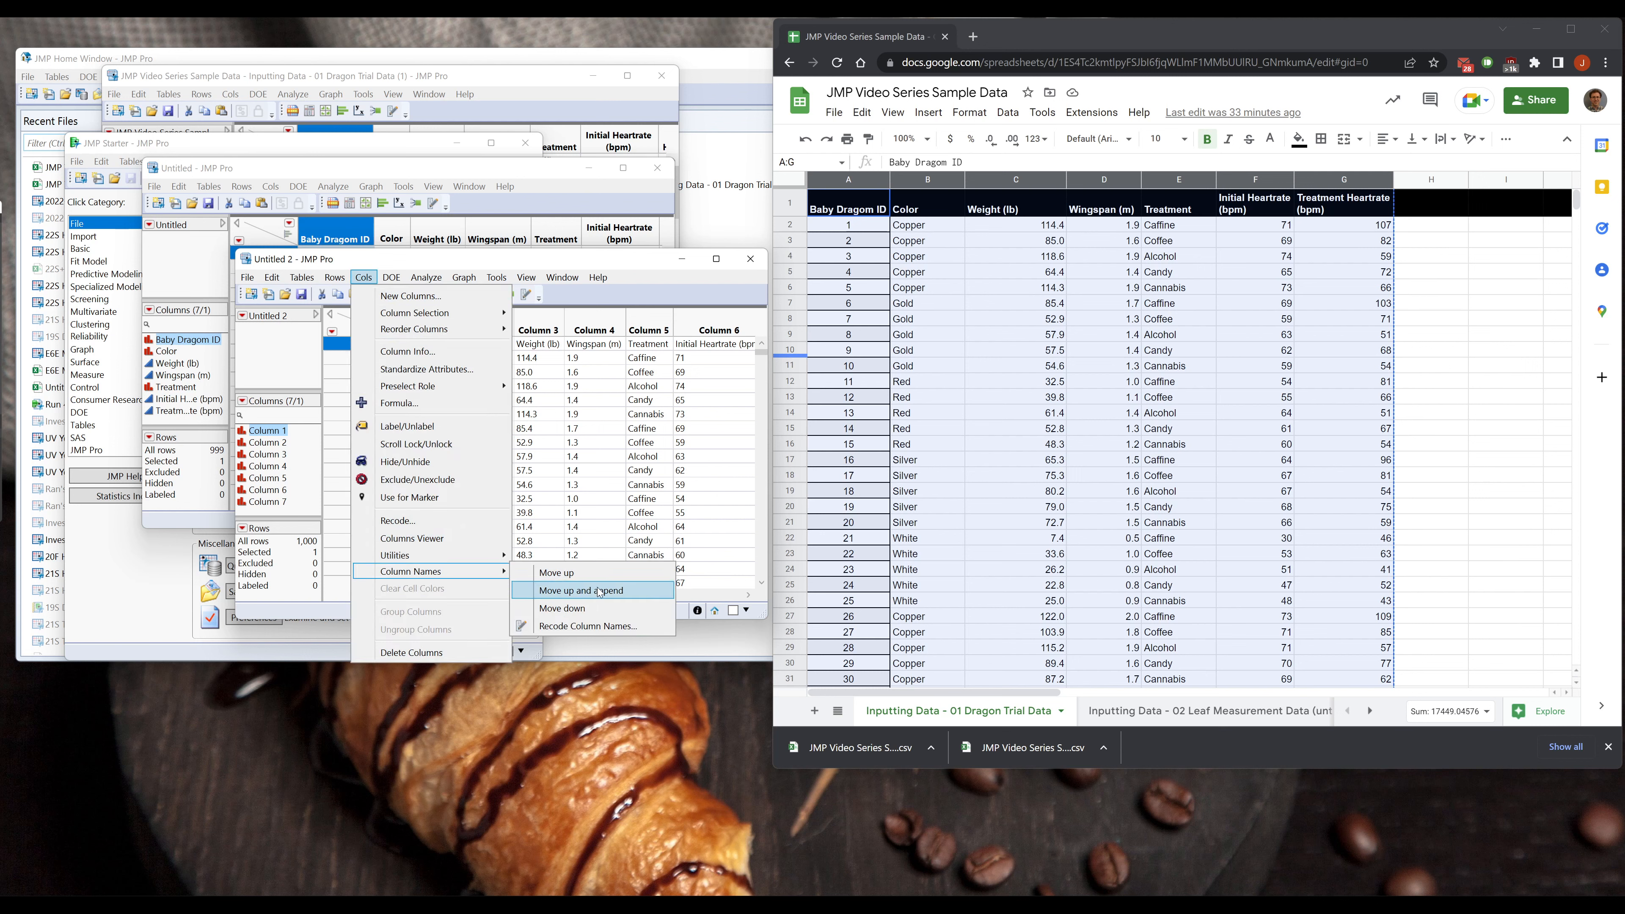
{"action": "left_click", "coordinate": [571, 573]}
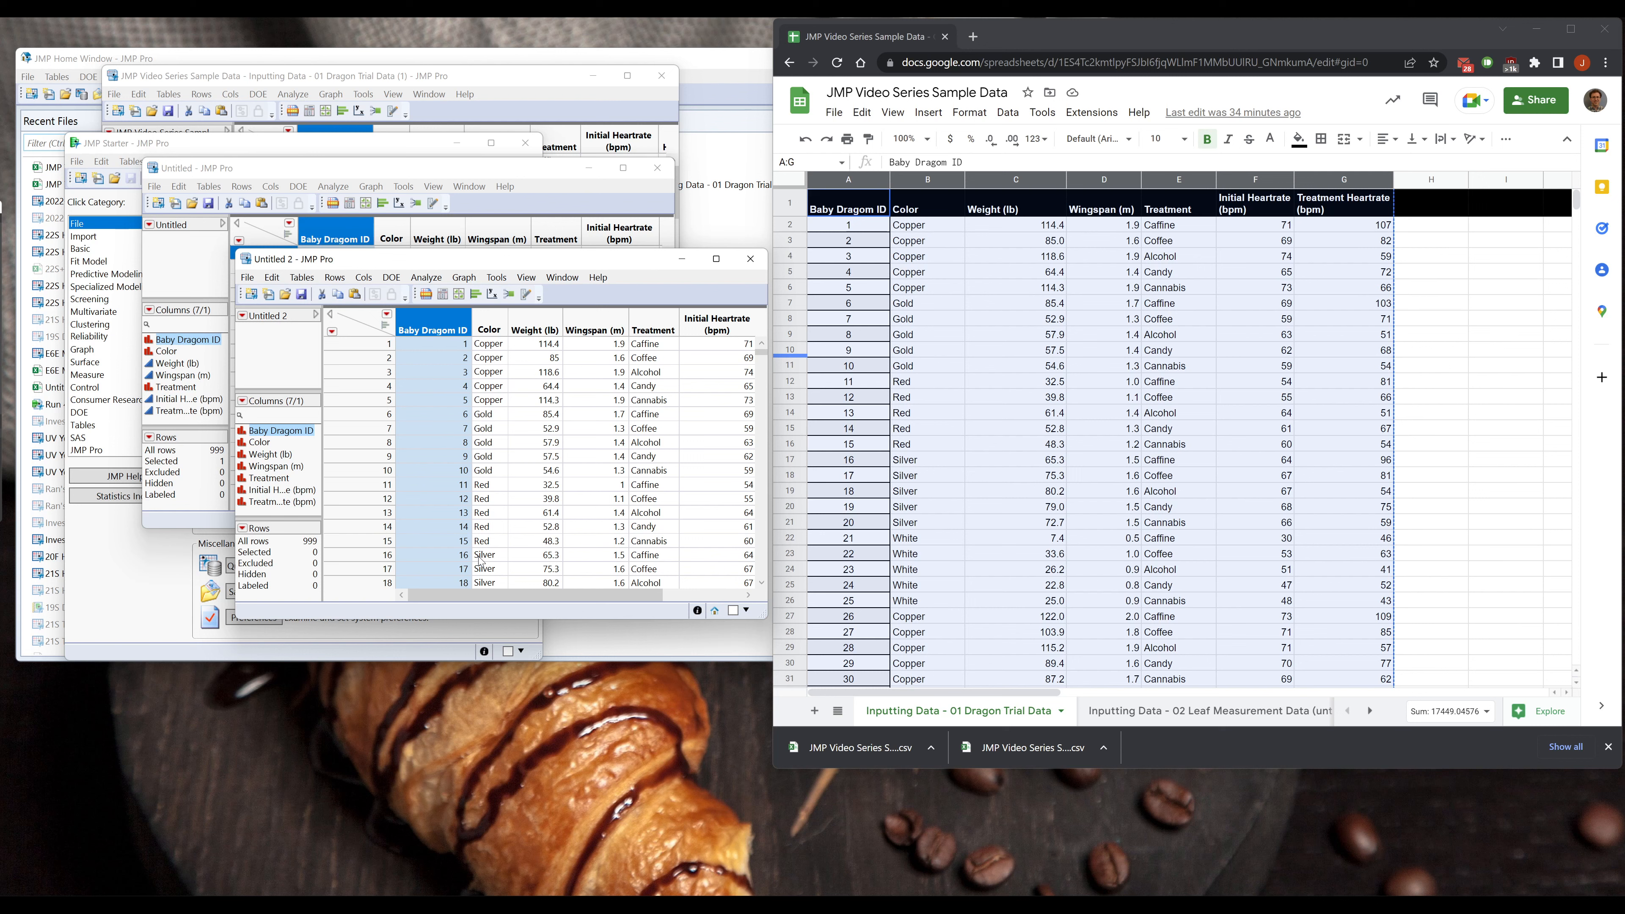
- Set the modeling type of the Weight (lb) column in Untitled 2 to Continuous and select the Wingspan (m) column
{"action": "left_click_drag", "start_coordinate": [563, 595], "coordinate": [456, 595]}
{"action": "left_click", "coordinate": [242, 454]}
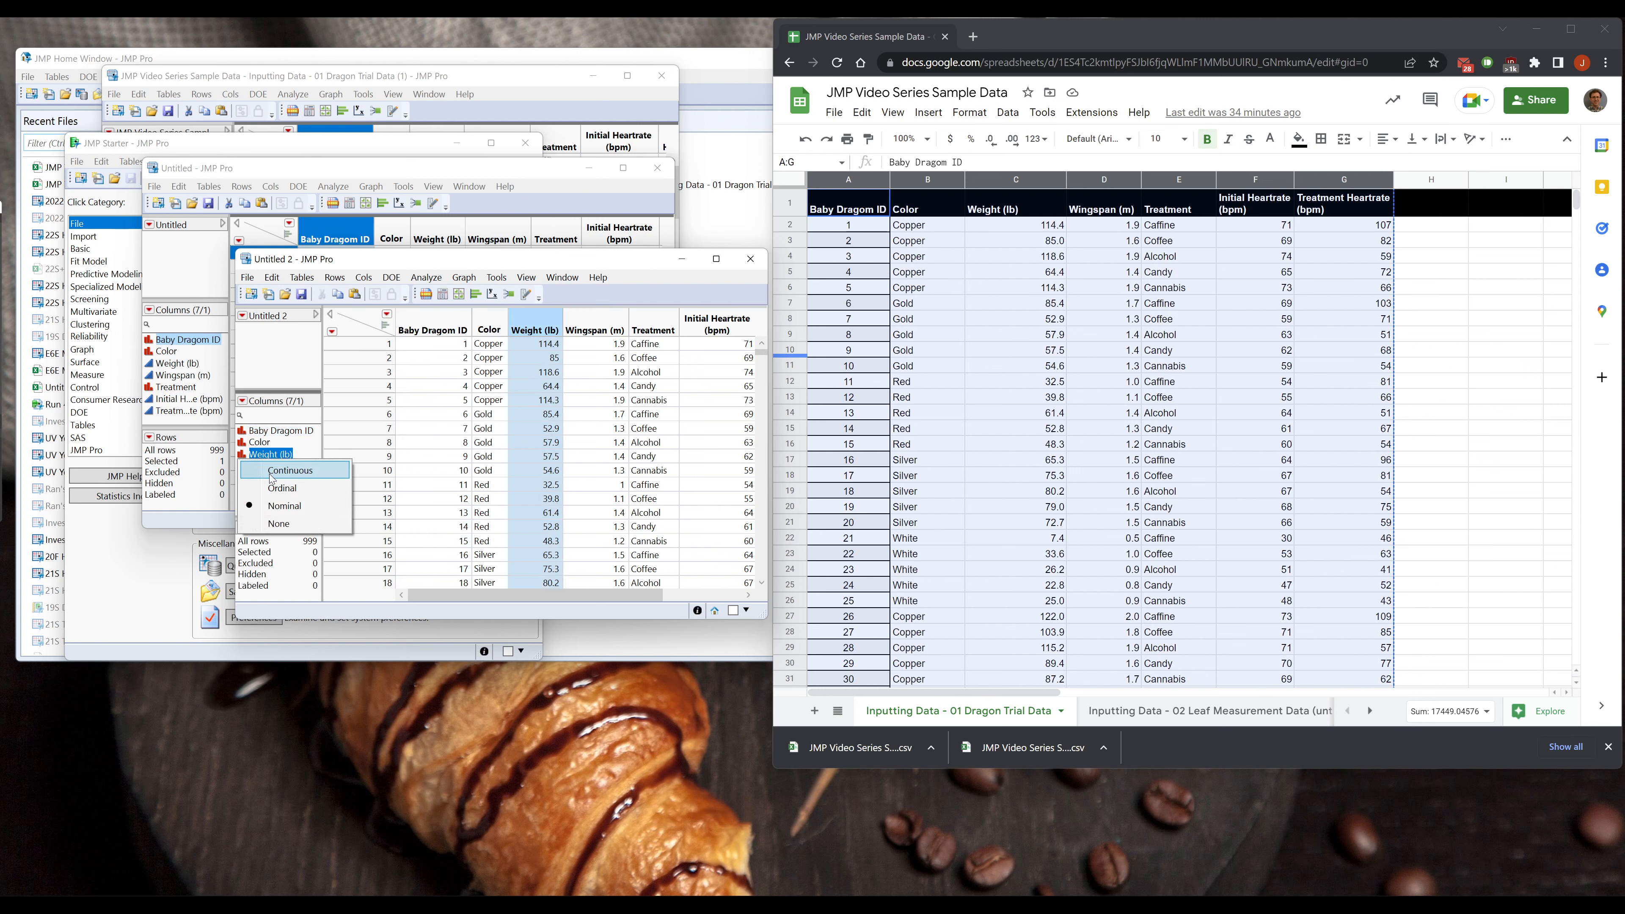
{"action": "left_click", "coordinate": [286, 470]}
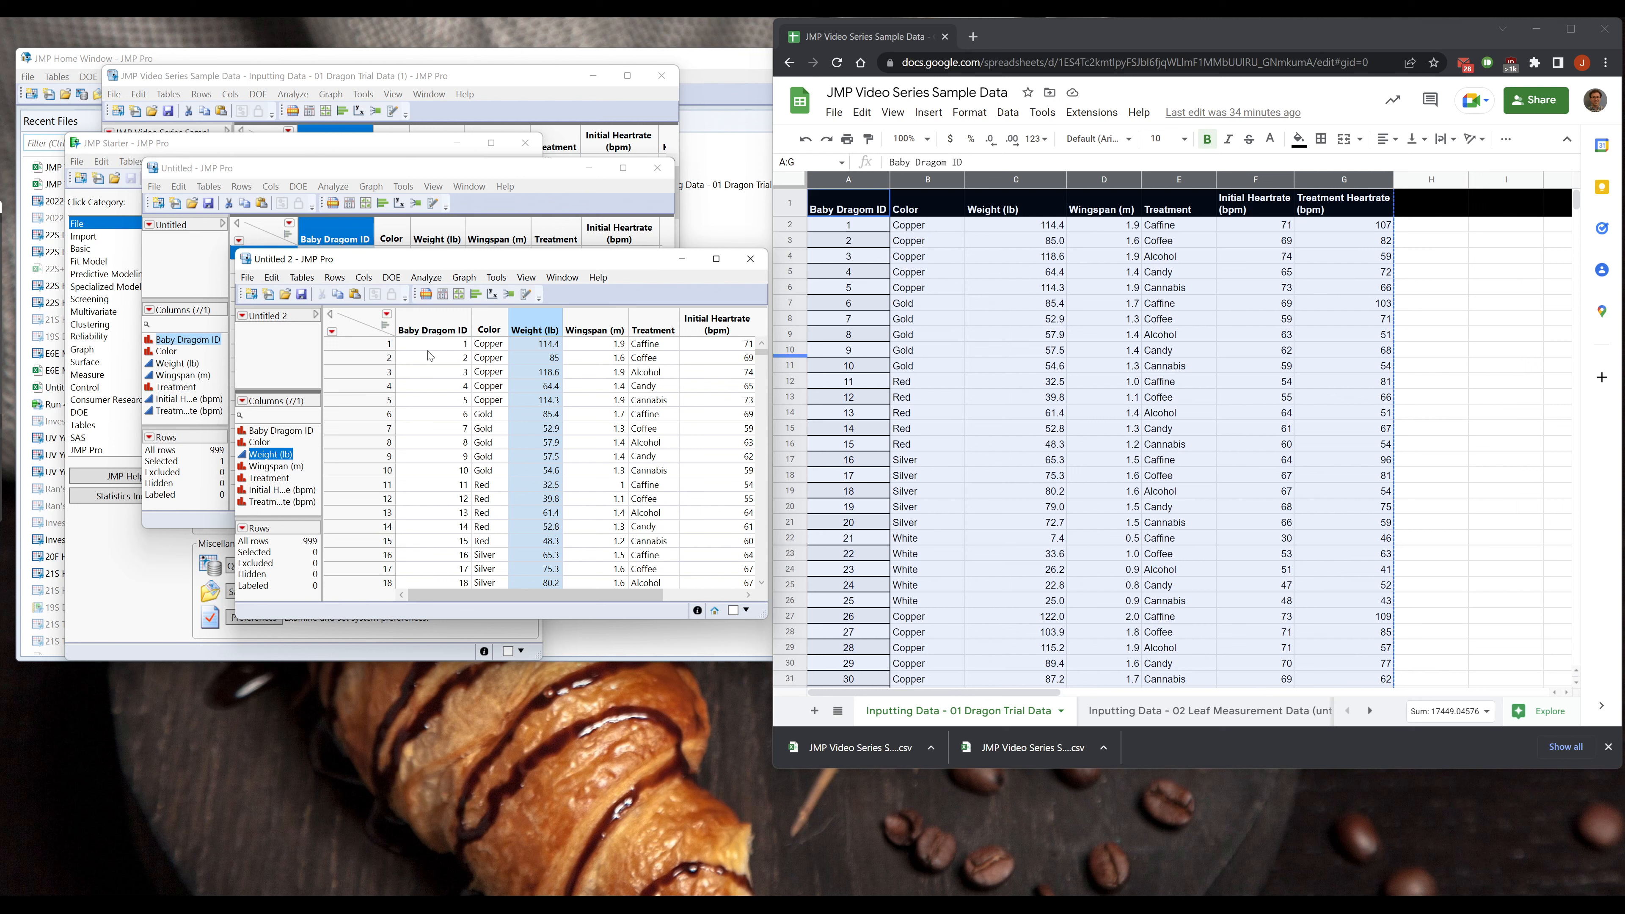
{"action": "left_click", "coordinate": [535, 326]}
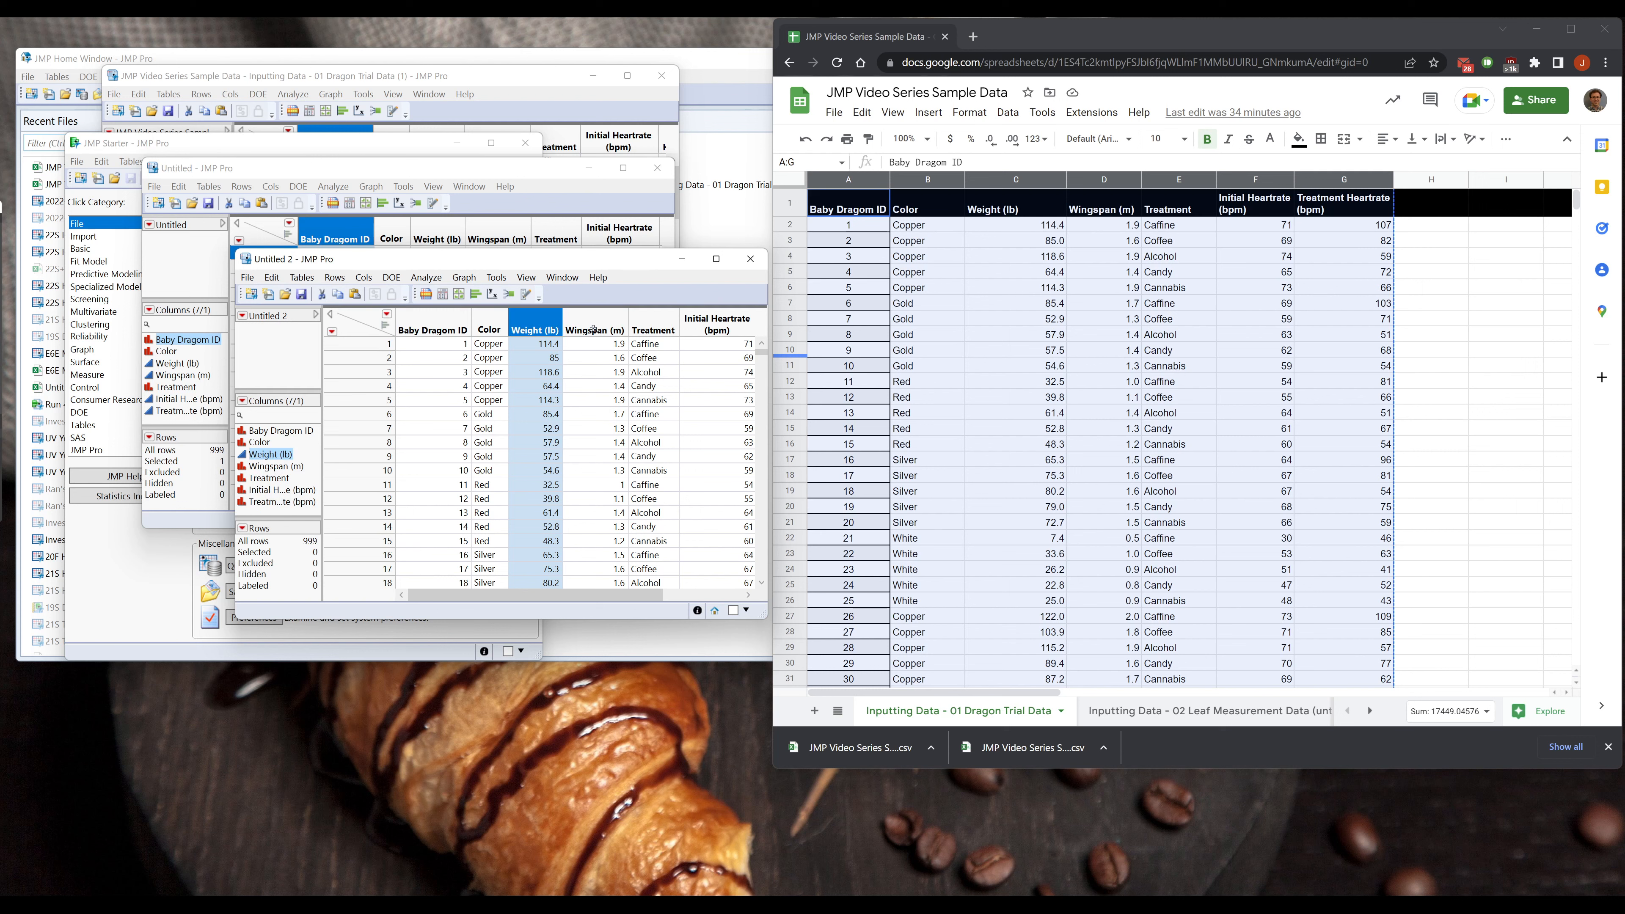
{"action": "left_click", "coordinate": [593, 329]}
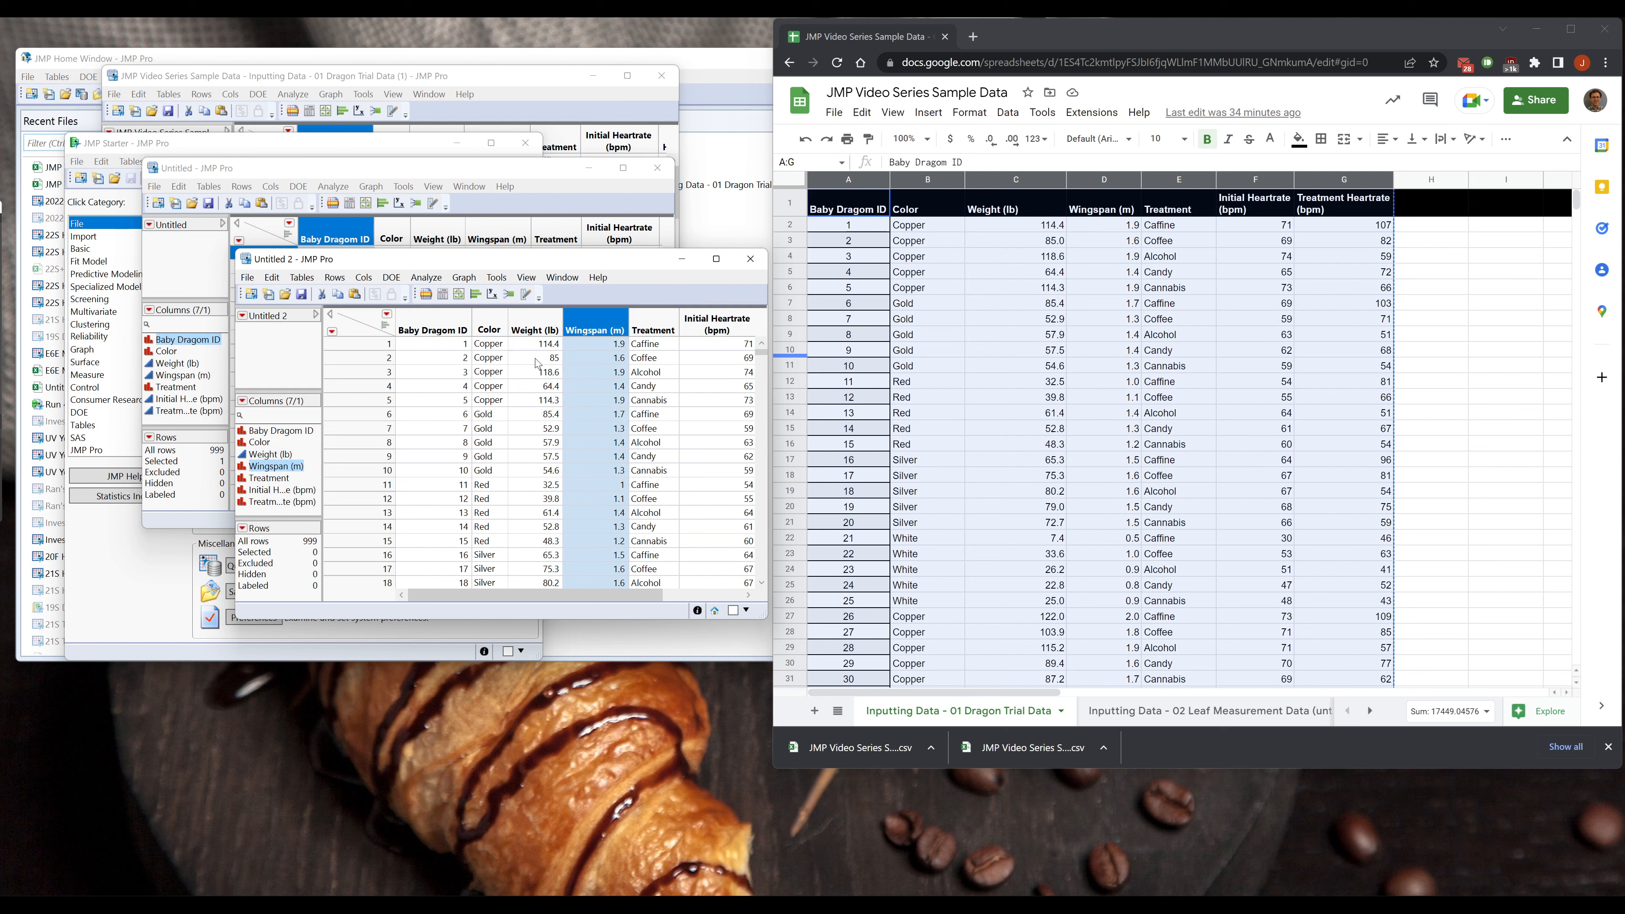
- Undo the Weight column's modeling type change and the column name move, and return to the table's first rows
{"action": "key", "text": "ctrl+z"}
{"action": "left_click", "coordinate": [539, 377]}
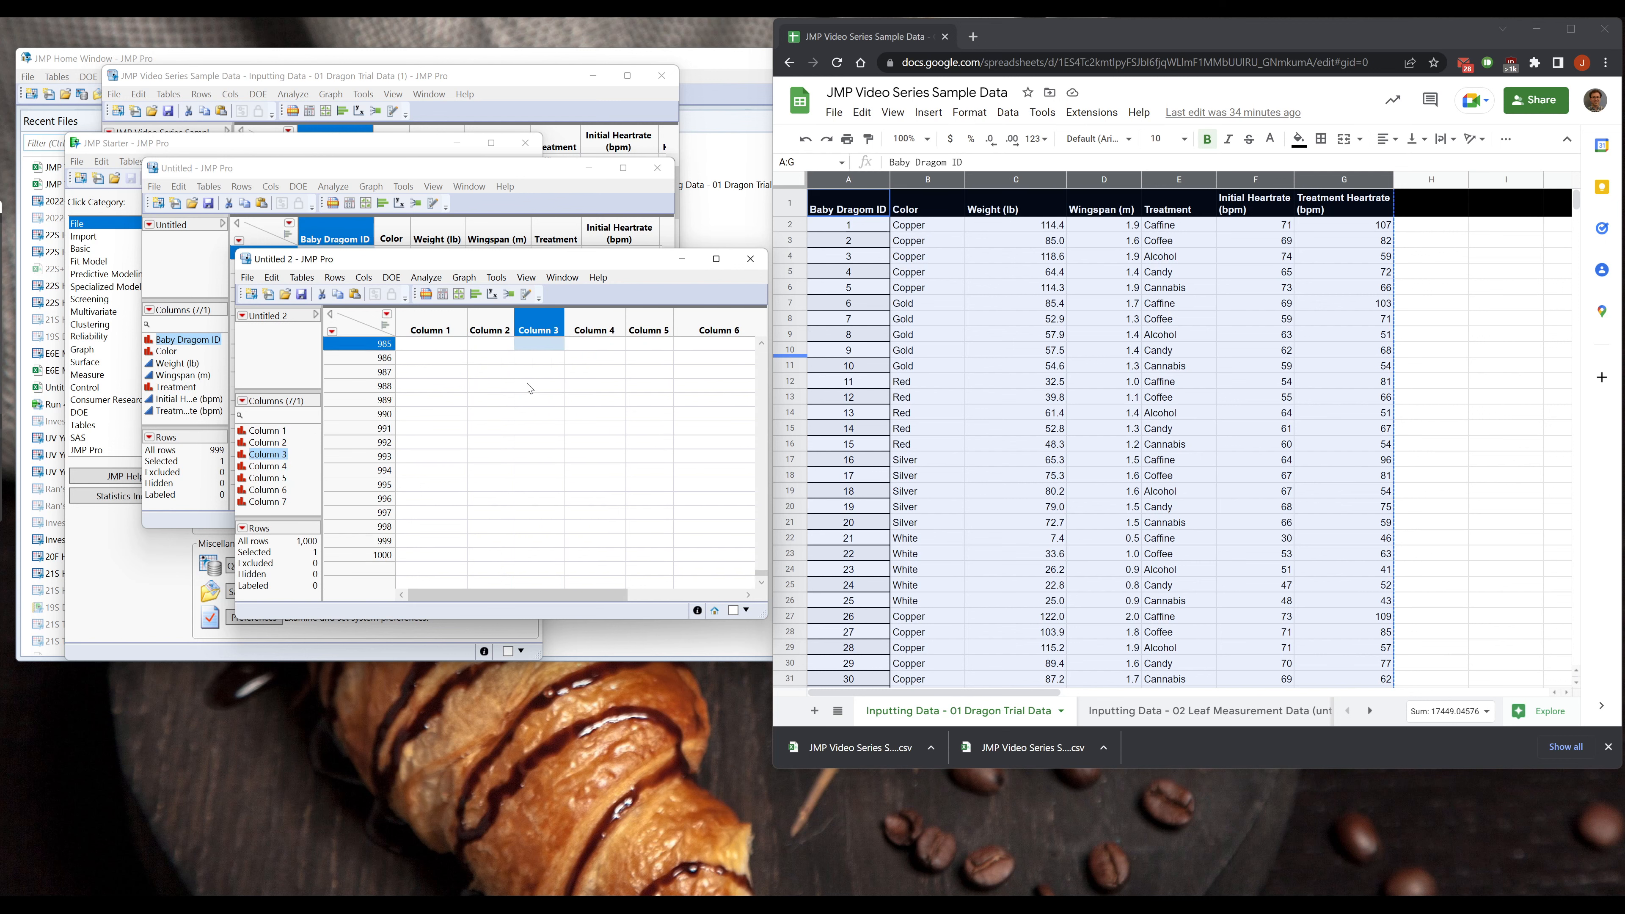
{"action": "scroll", "coordinate": [576, 480], "scroll_direction": "up", "scroll_amount": 3}
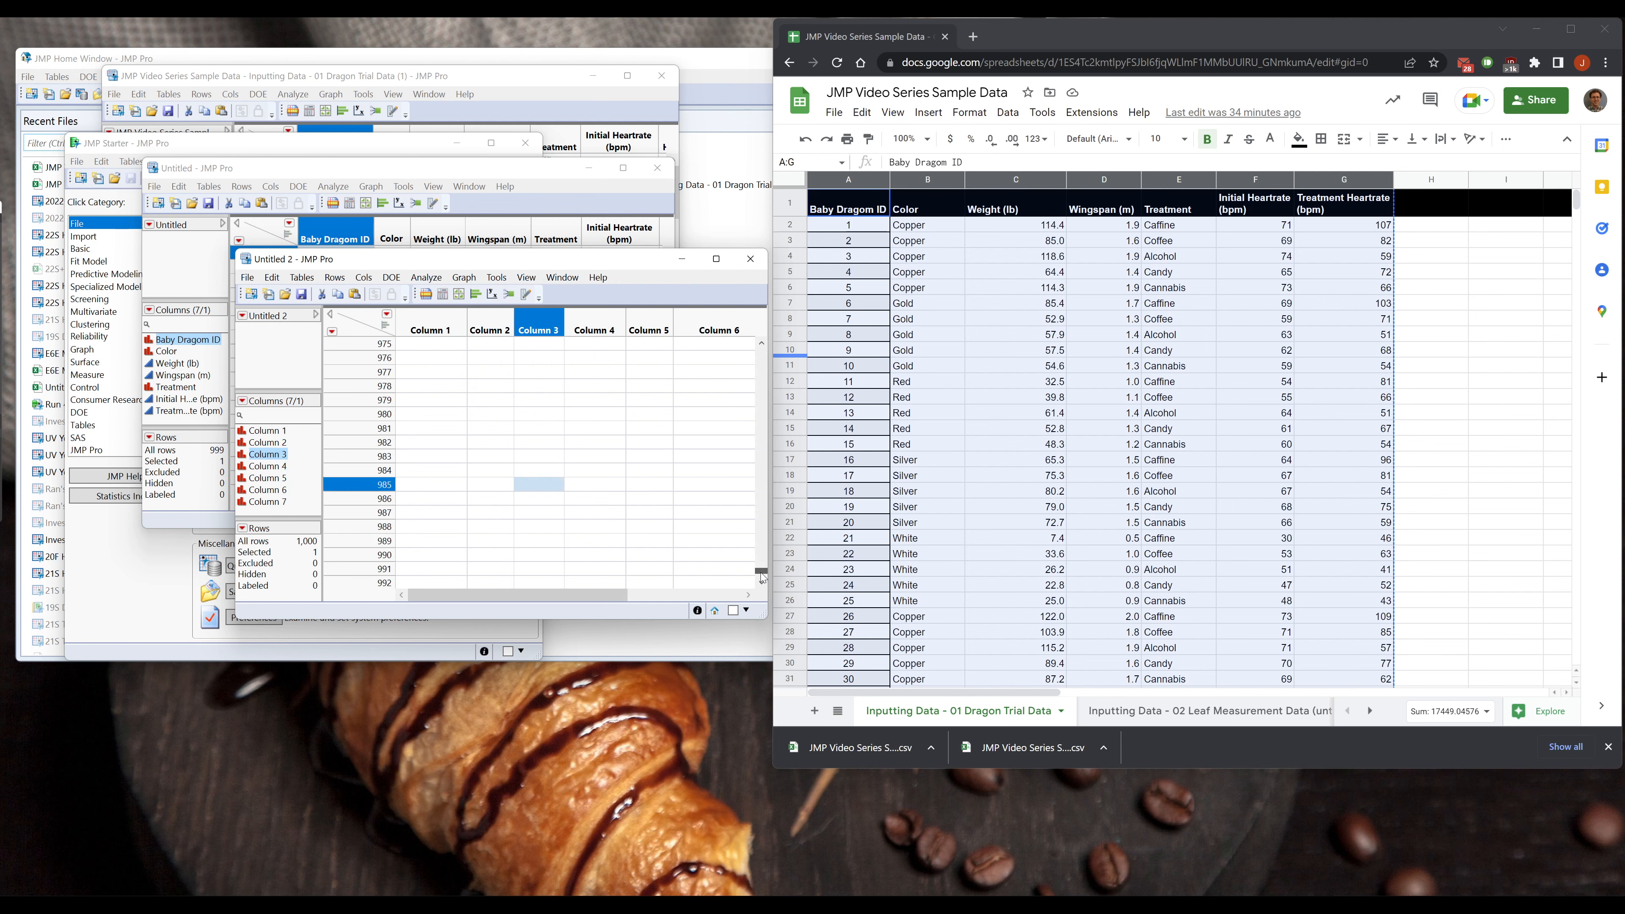
{"action": "key", "text": "ctrl+y"}
- Try setting Column 4 of Untitled 2 to the Numeric data type and the Continuous modeling type
{"action": "right_click", "coordinate": [584, 329]}
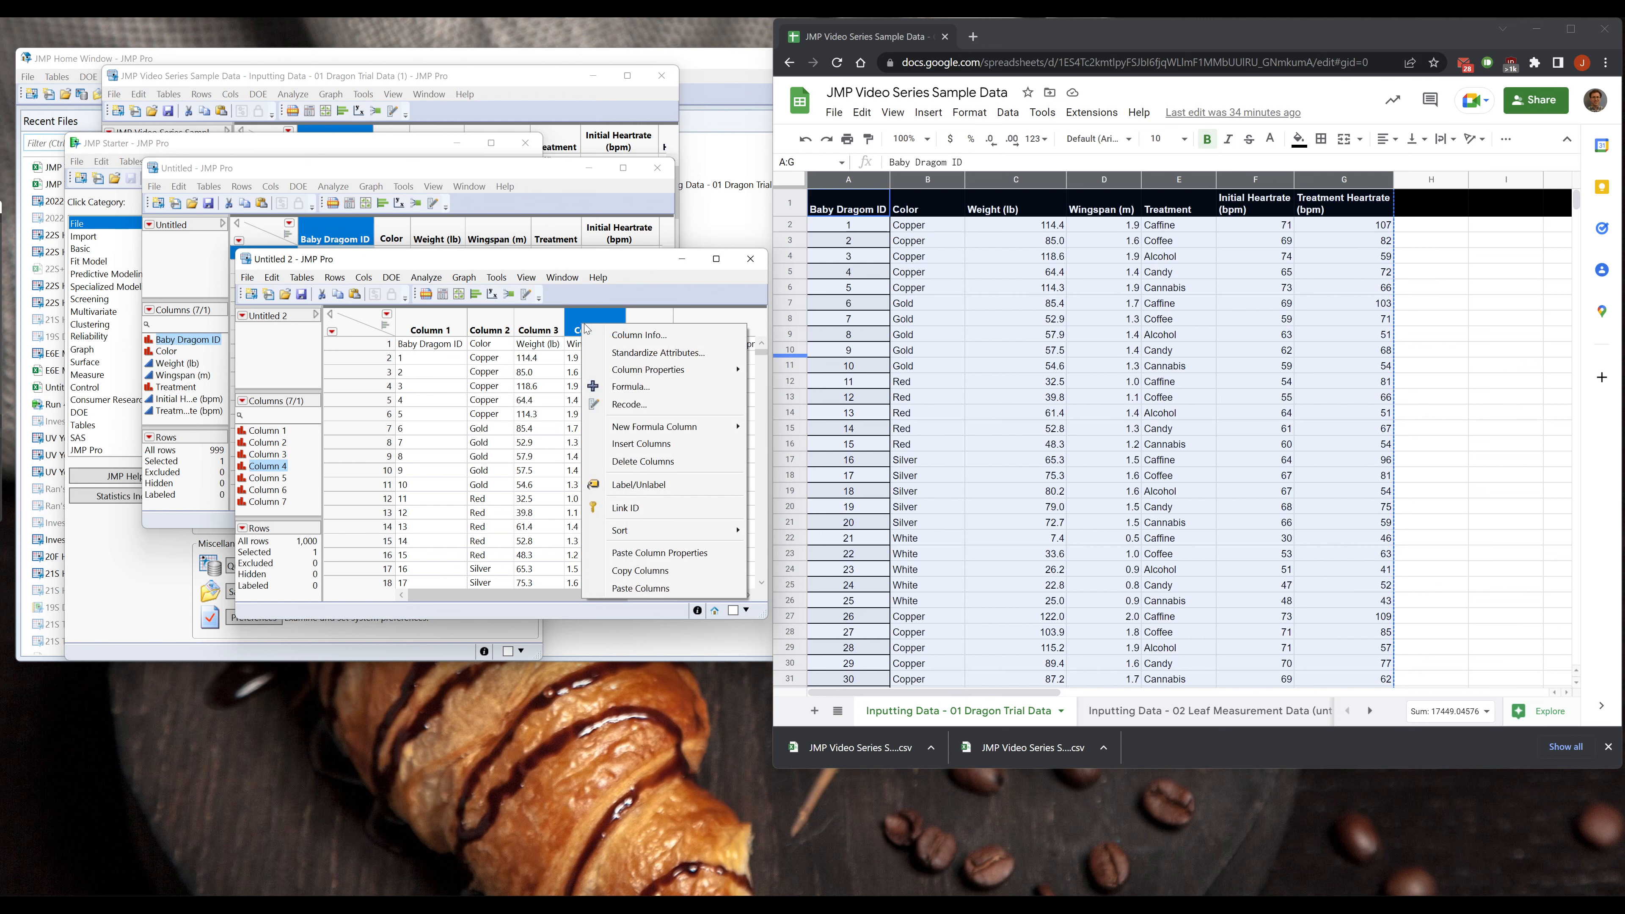
{"action": "key", "text": "Escape"}
{"action": "left_click", "coordinate": [242, 467]}
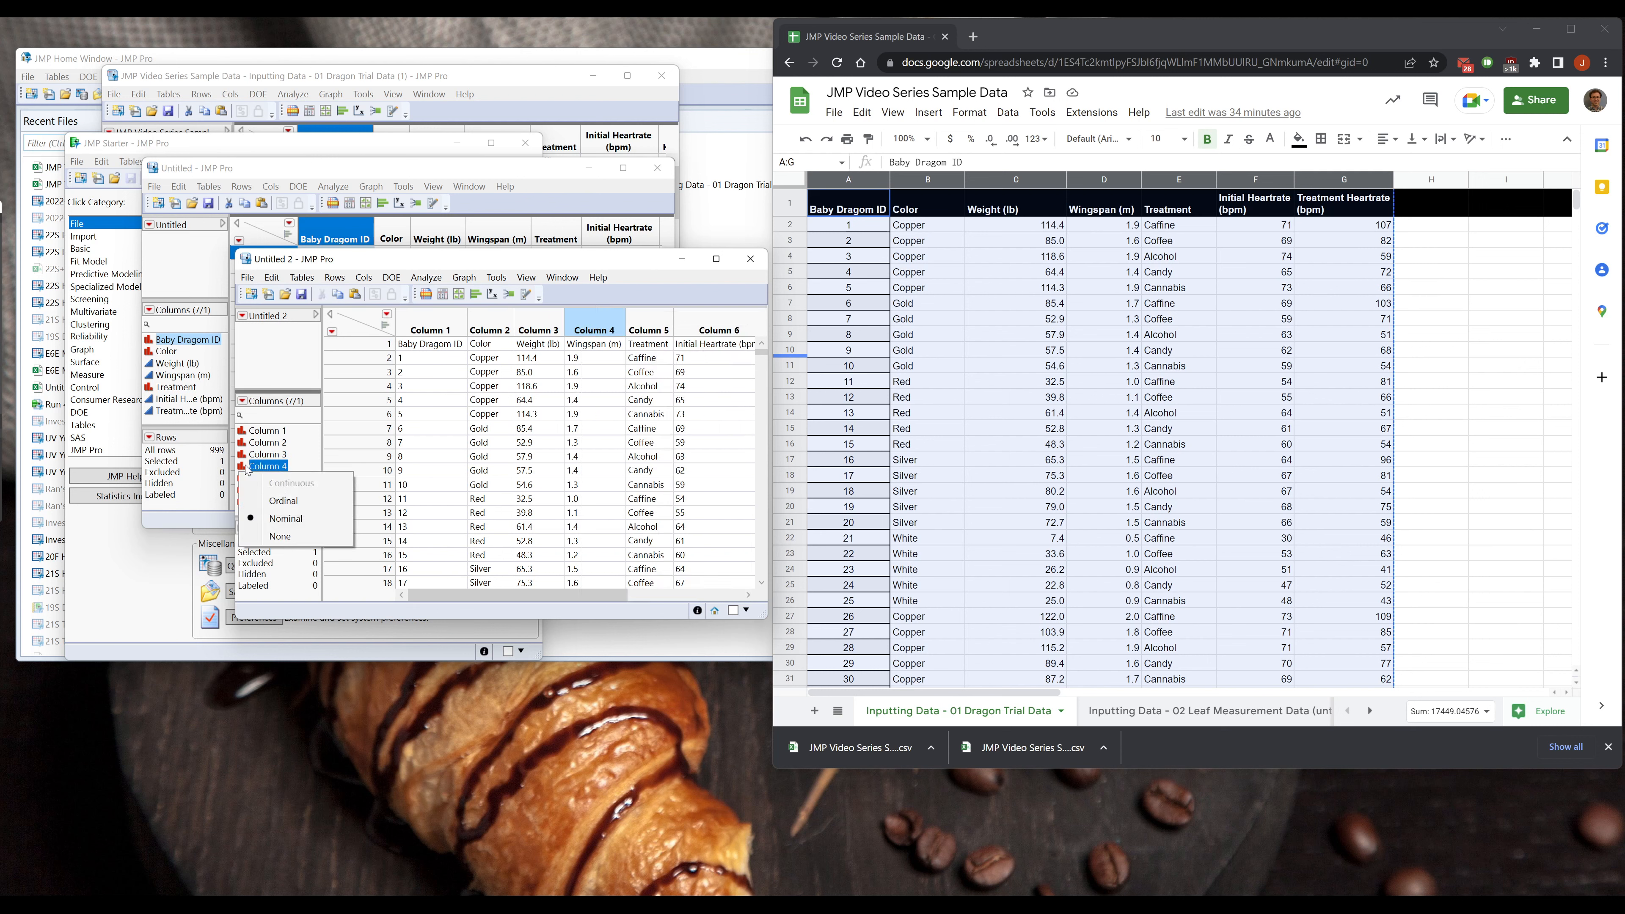
{"action": "double_click", "coordinate": [268, 466]}
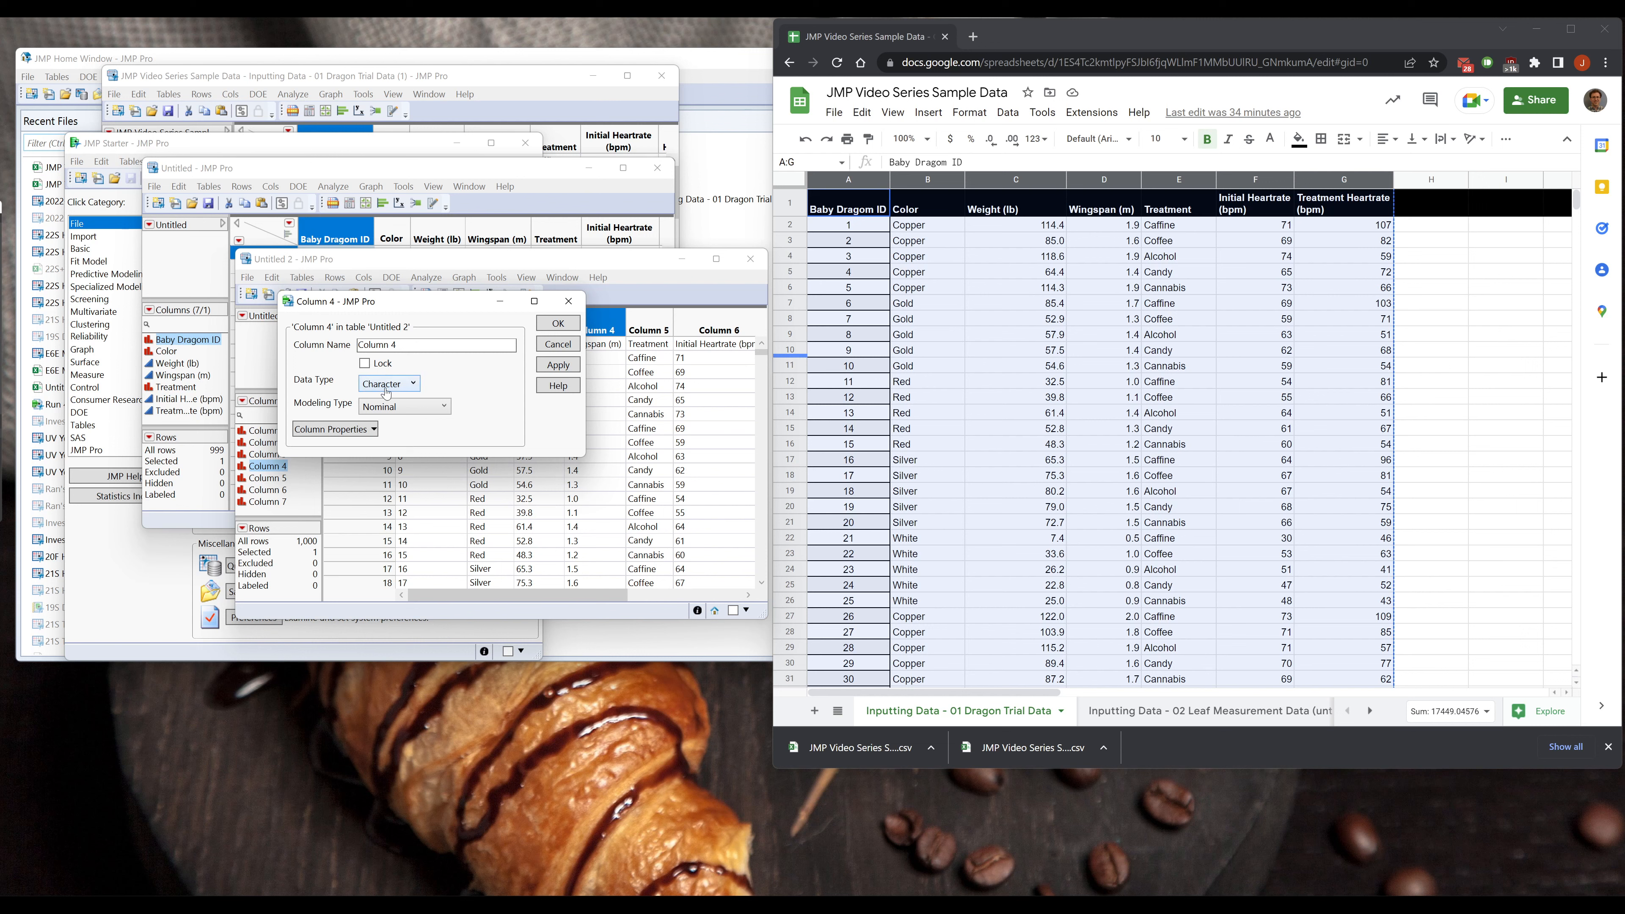
{"action": "left_click", "coordinate": [382, 388]}
{"action": "left_click", "coordinate": [392, 403]}
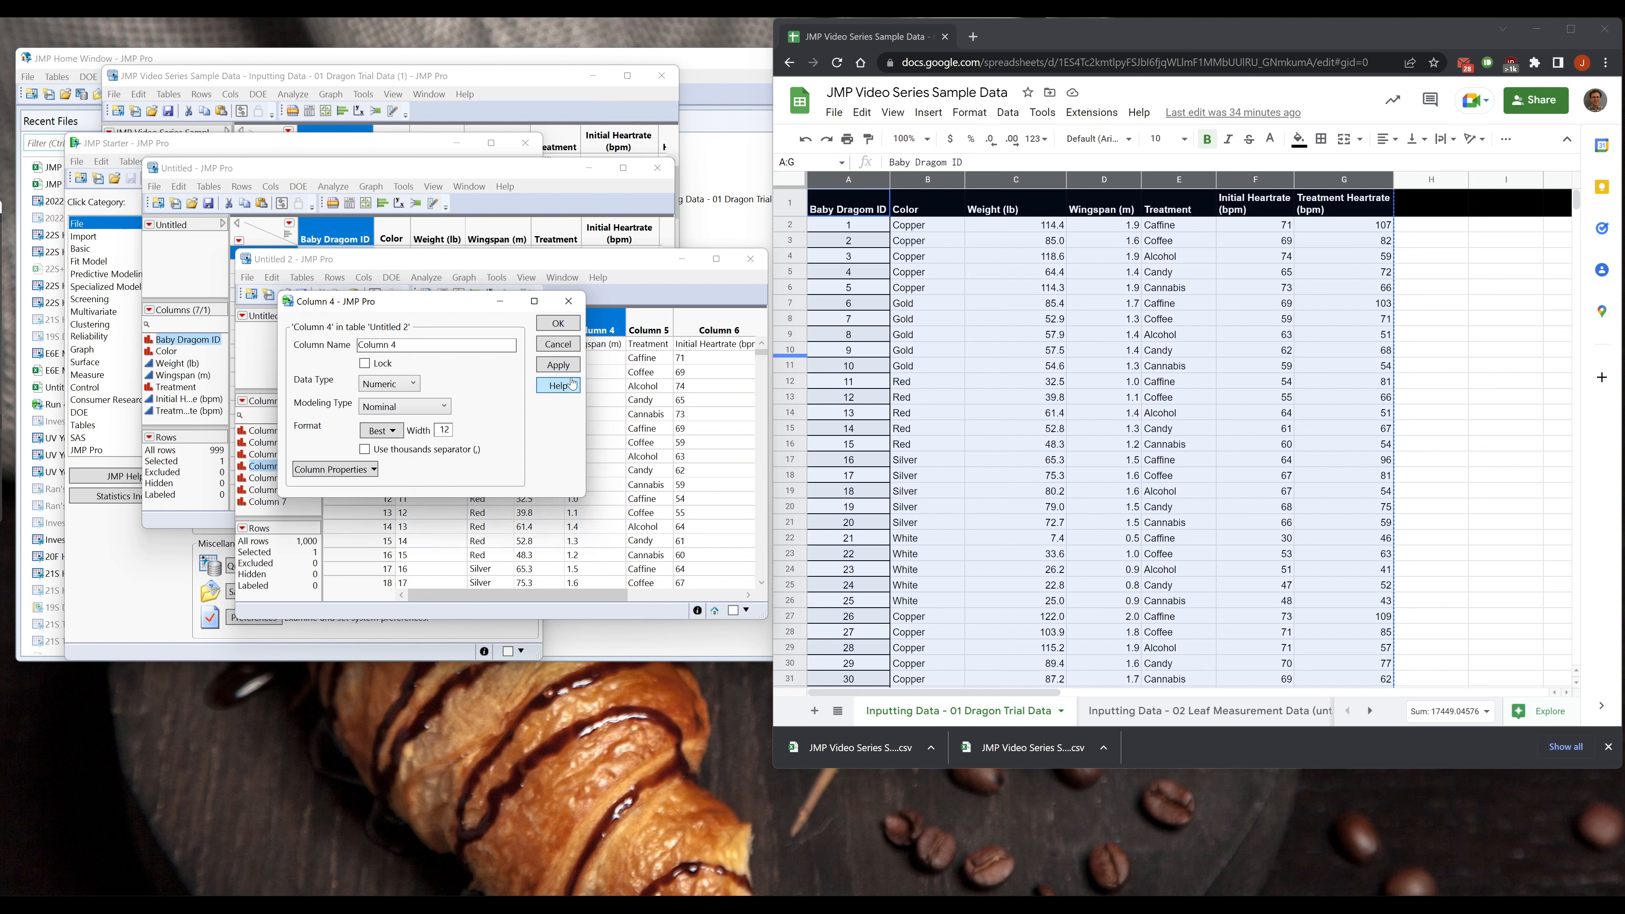
{"action": "left_click", "coordinate": [394, 410]}
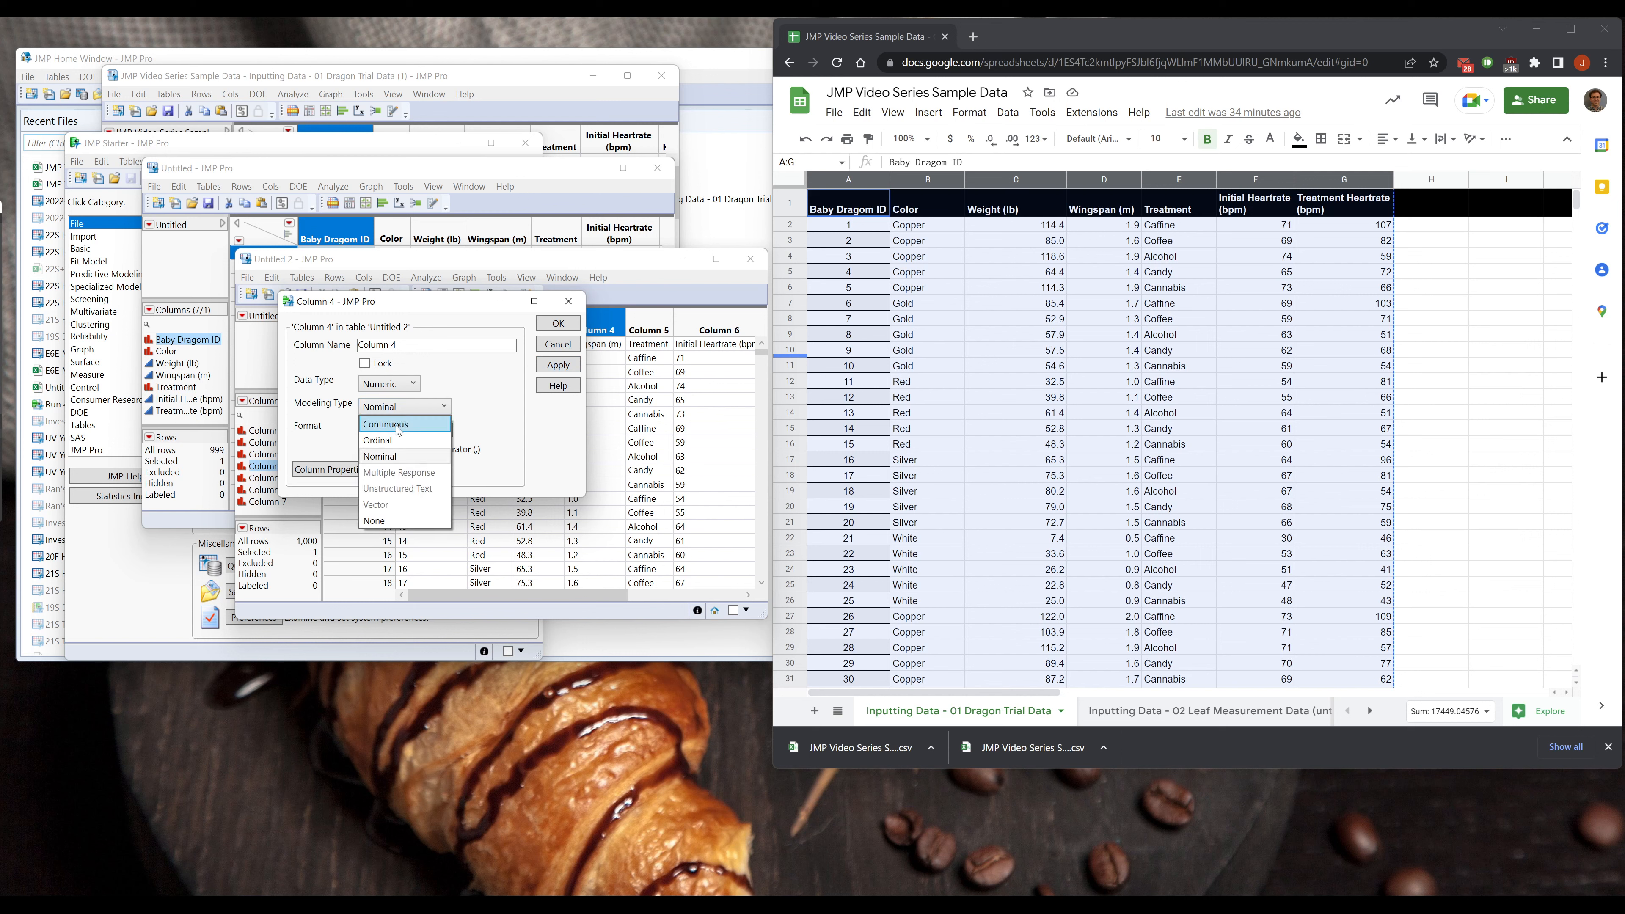
{"action": "left_click", "coordinate": [396, 423]}
{"action": "left_click_drag", "start_coordinate": [470, 303], "coordinate": [348, 316]}
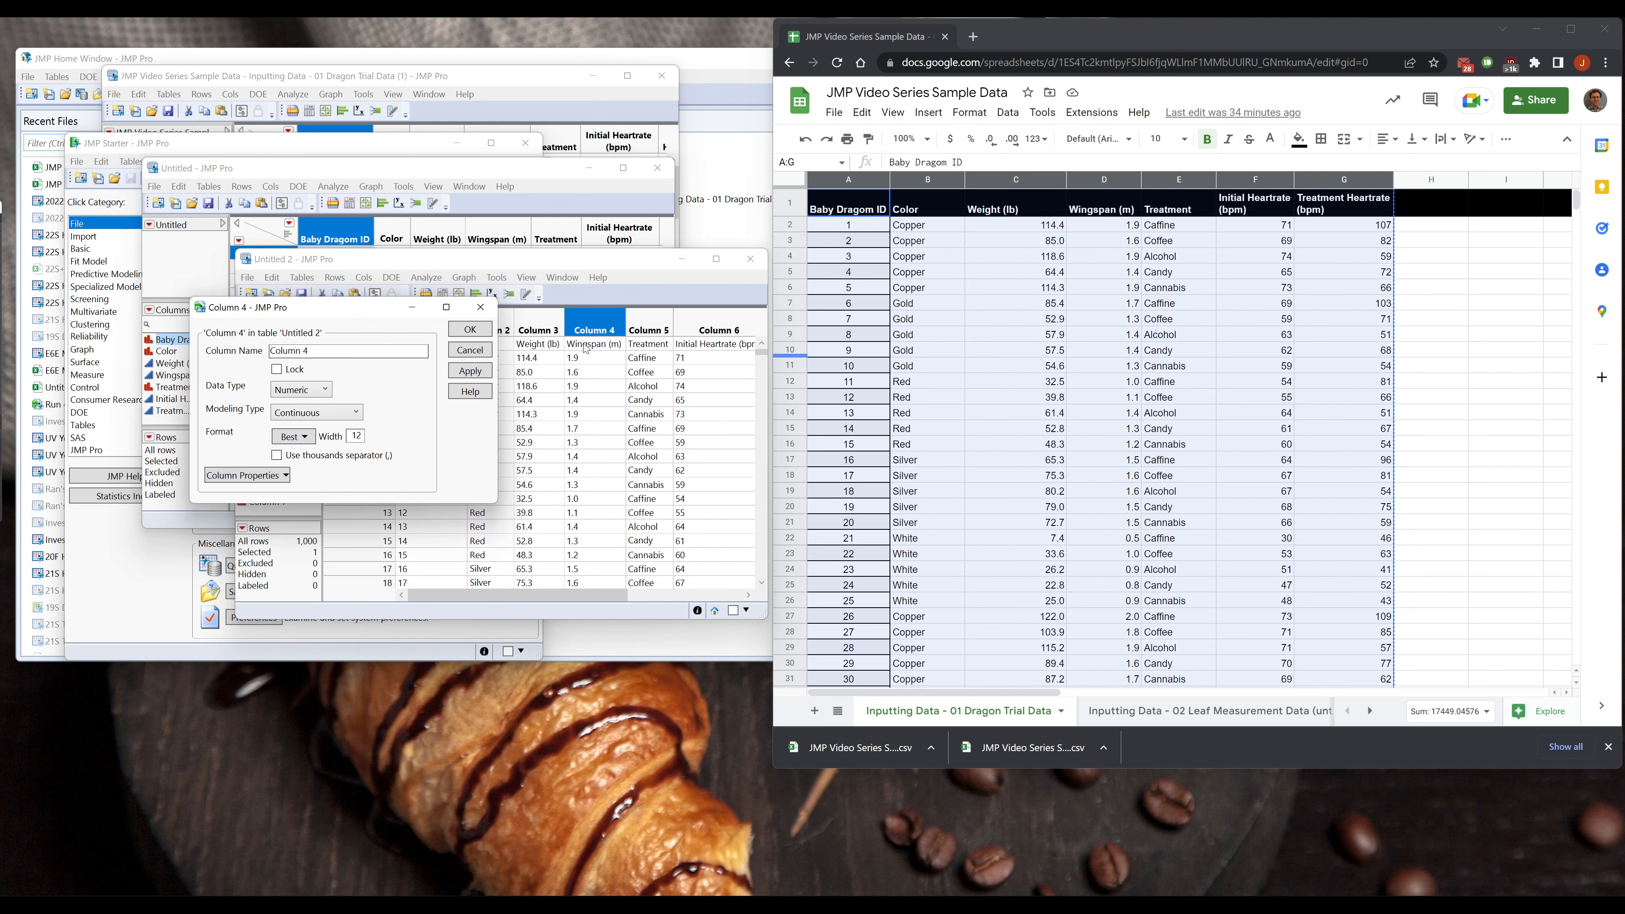
{"action": "left_click", "coordinate": [470, 371]}
{"action": "left_click", "coordinate": [470, 350]}
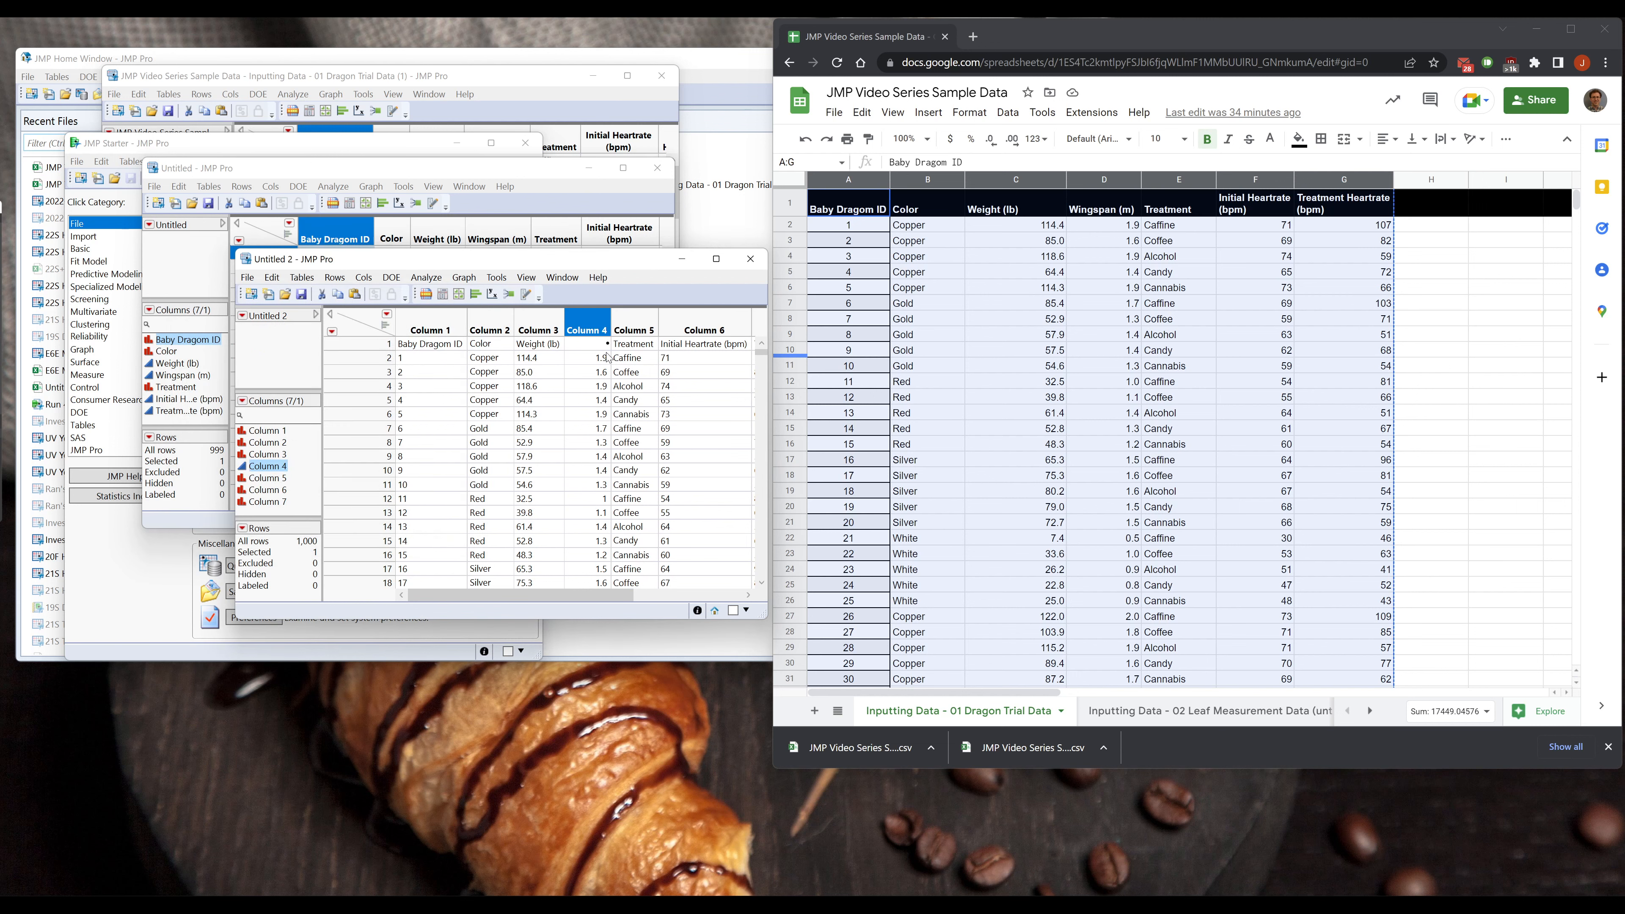
- Use the first row's values of Untitled 2 as its column names by moving them up
{"action": "left_click", "coordinate": [374, 343]}
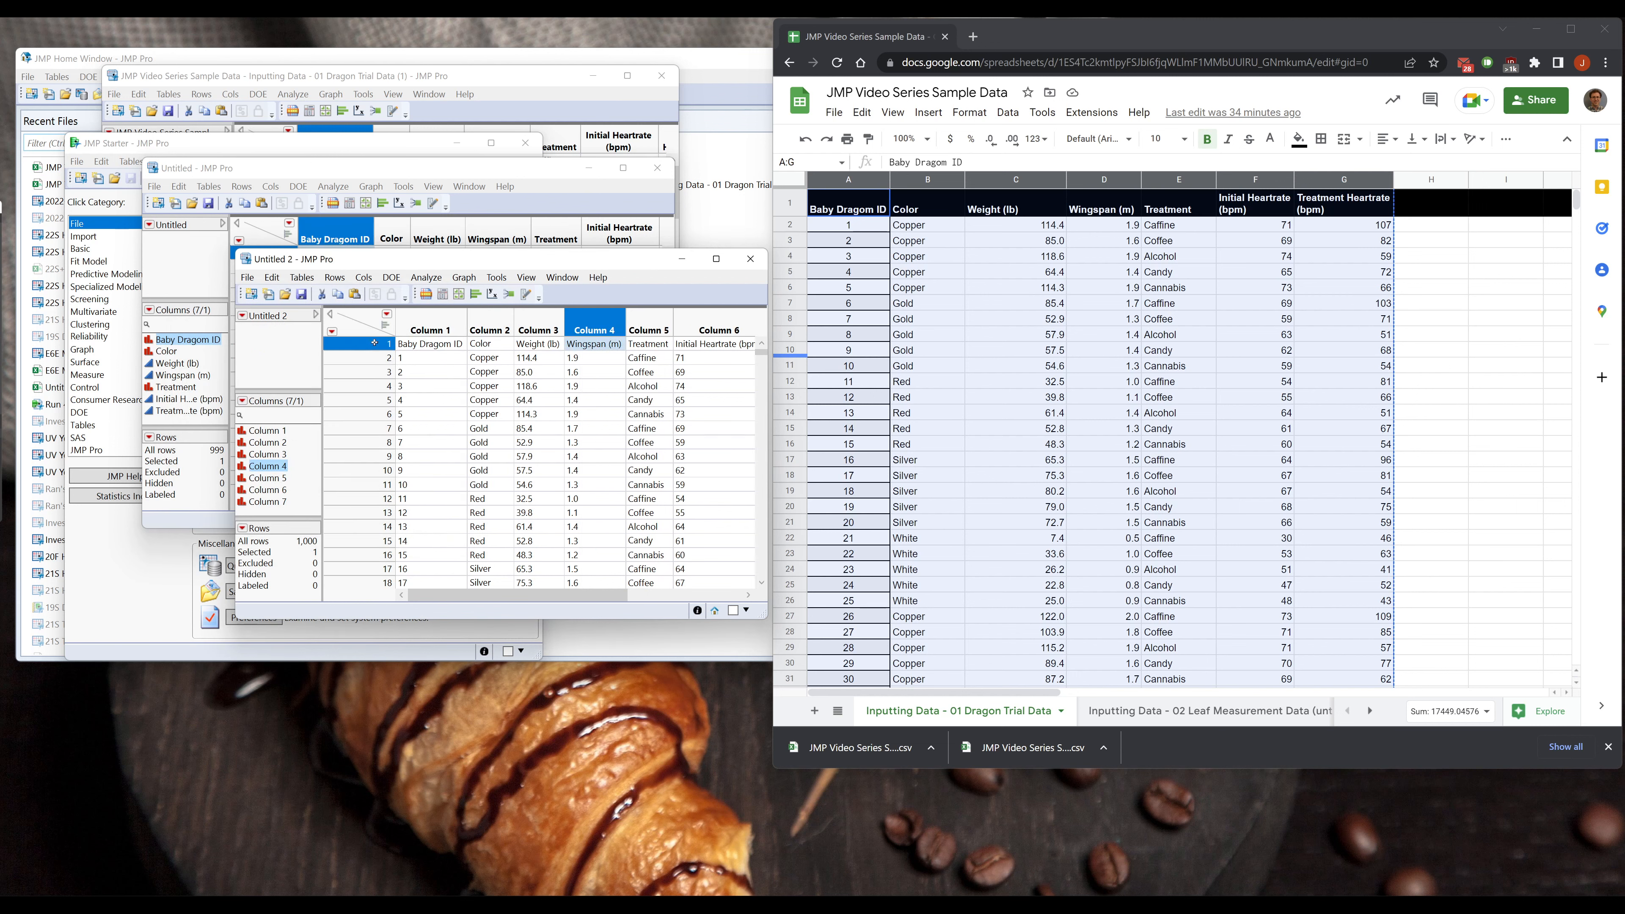
{"action": "left_click", "coordinate": [365, 279]}
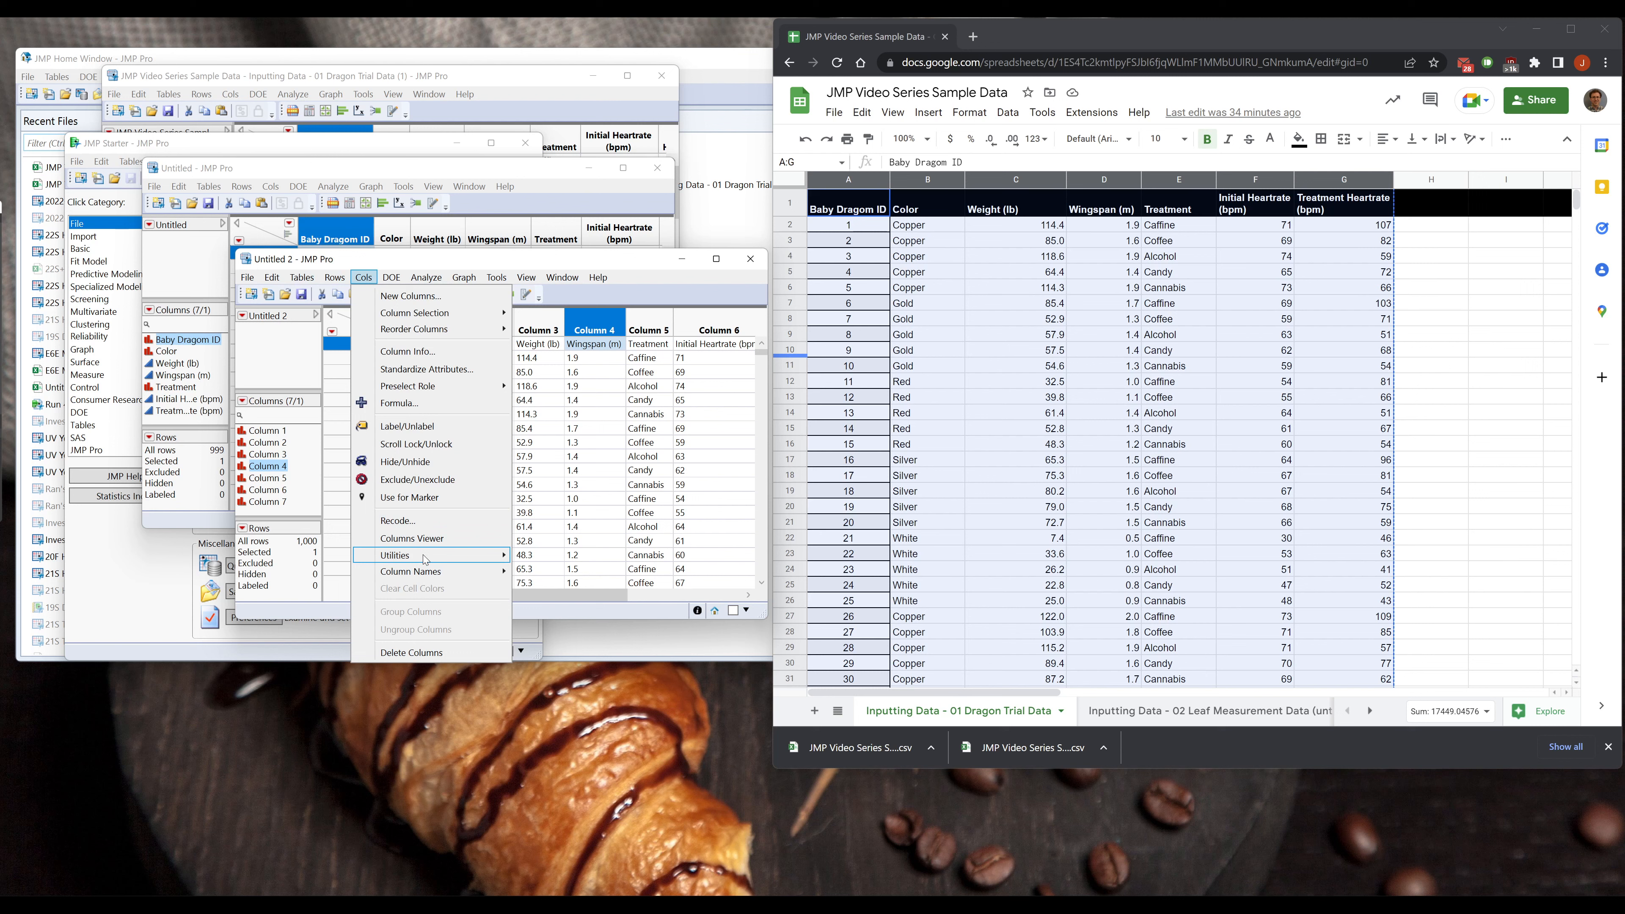
{"action": "mouse_move", "coordinate": [423, 557]}
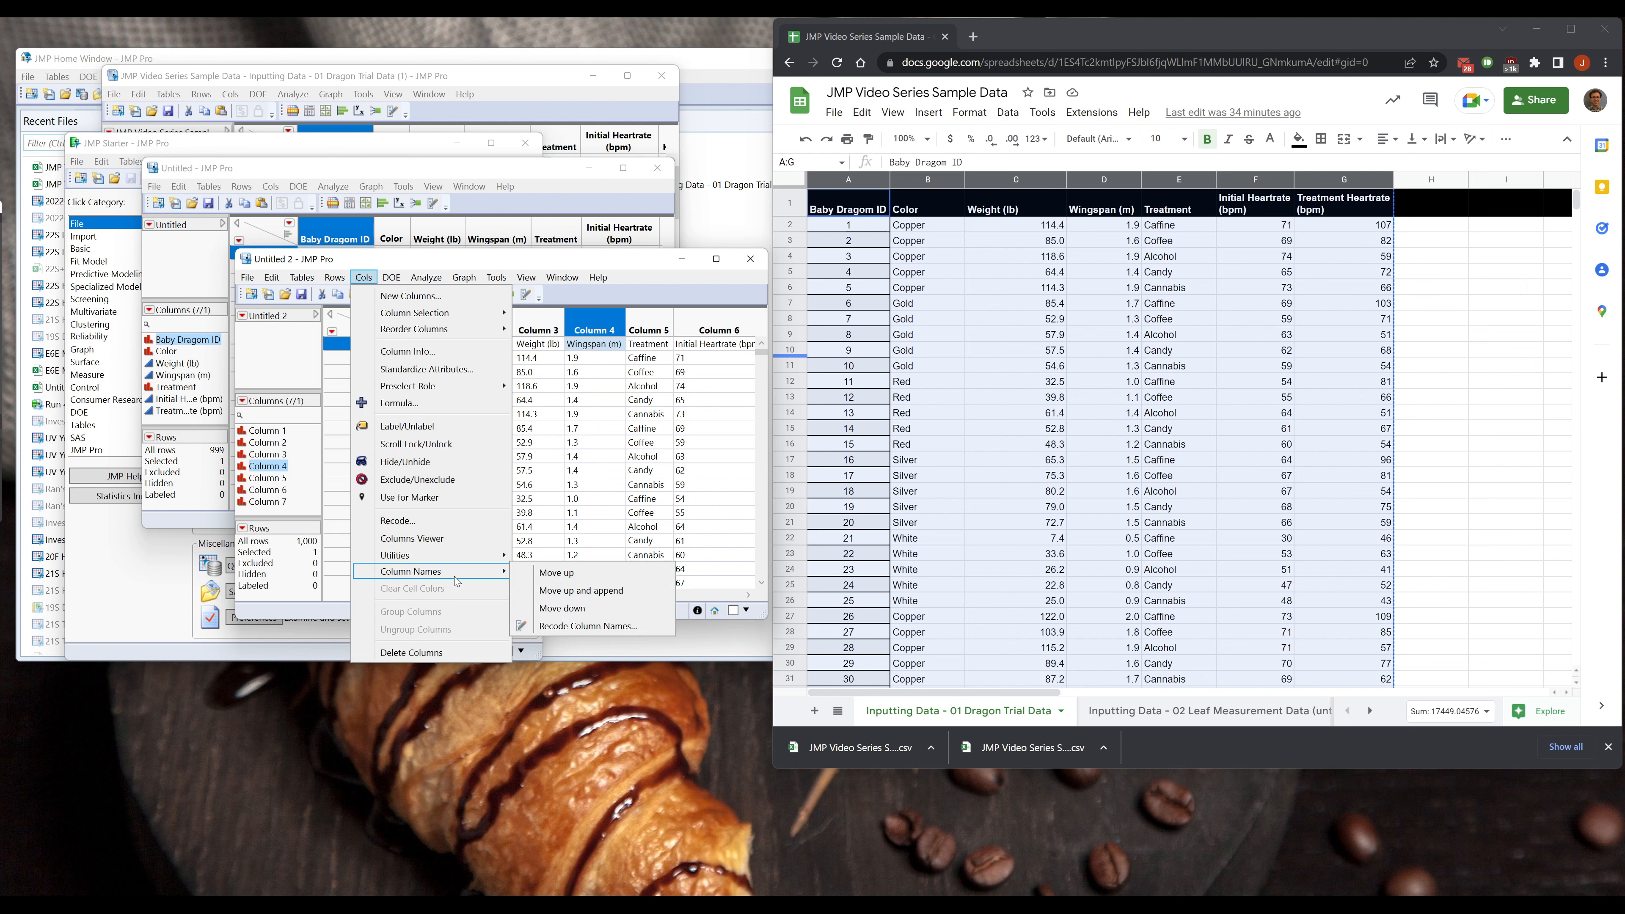
{"action": "left_click", "coordinate": [544, 574]}
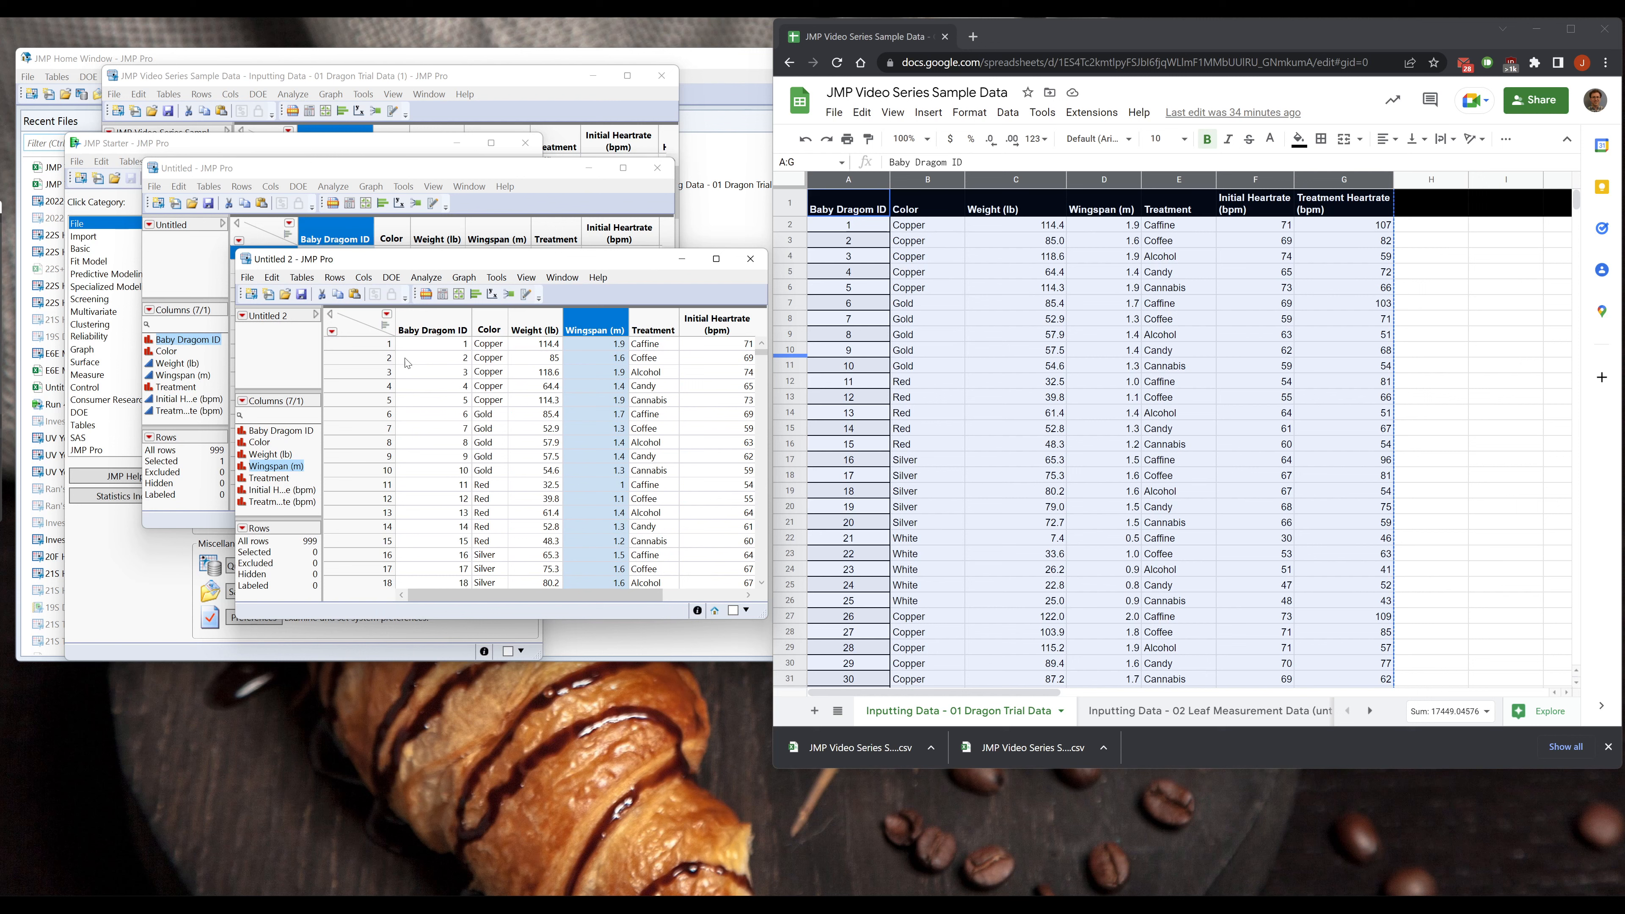
- Standardize the attributes of the Weight (lb) column in Untitled 2, choosing the Modeling Type attribute and setting it to Continuous
{"action": "left_click", "coordinate": [453, 328]}
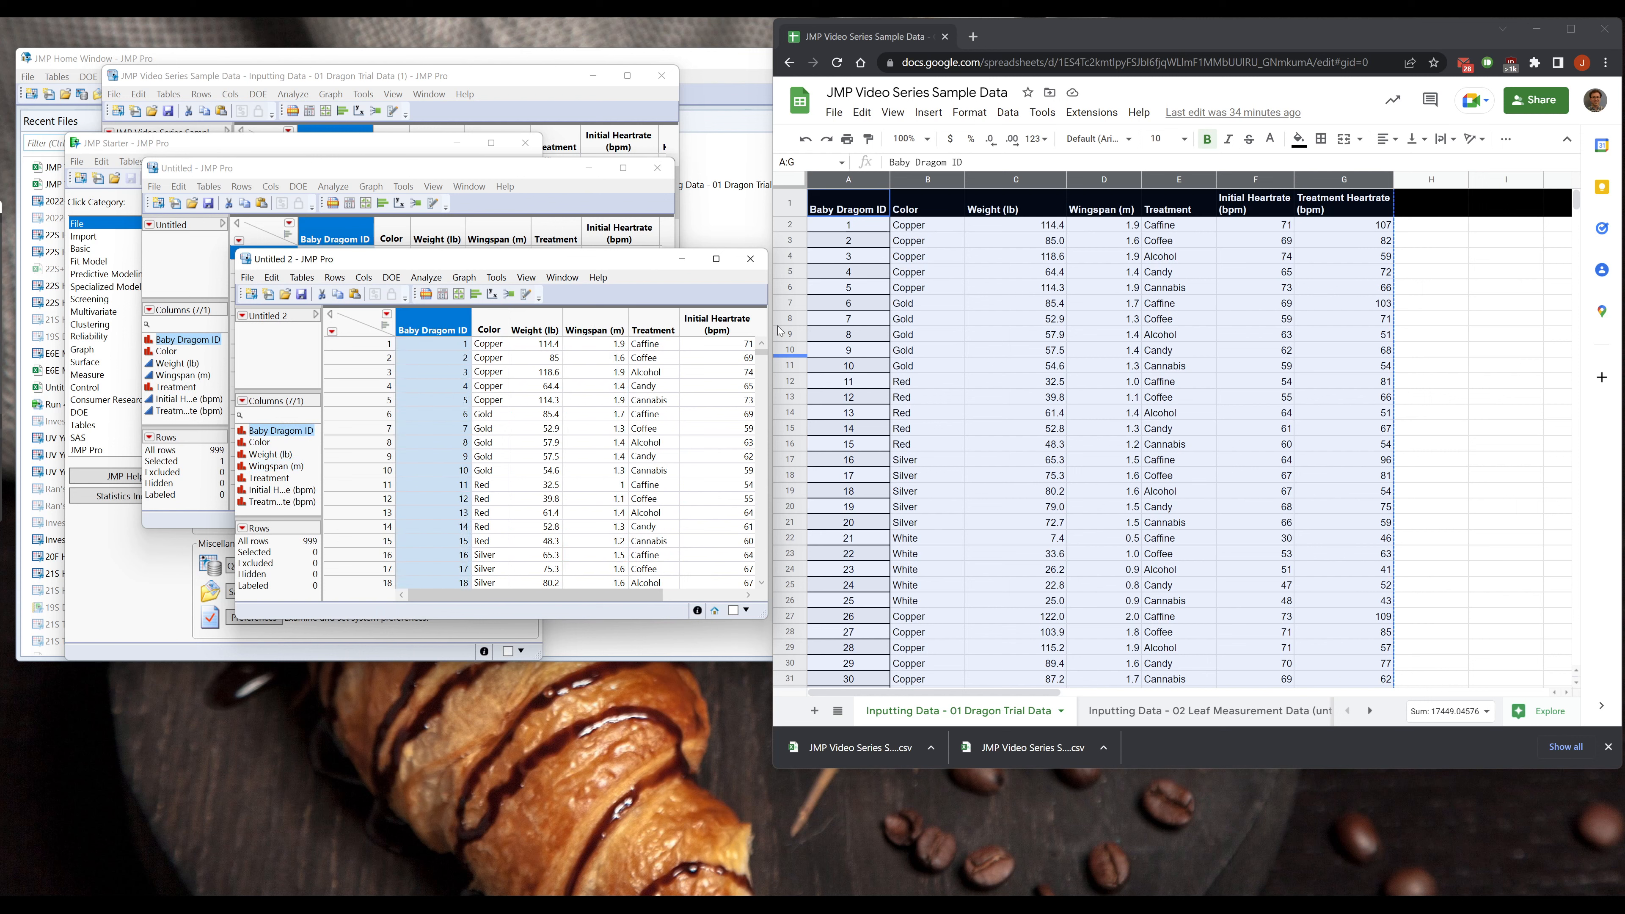
{"action": "left_click", "coordinate": [249, 457]}
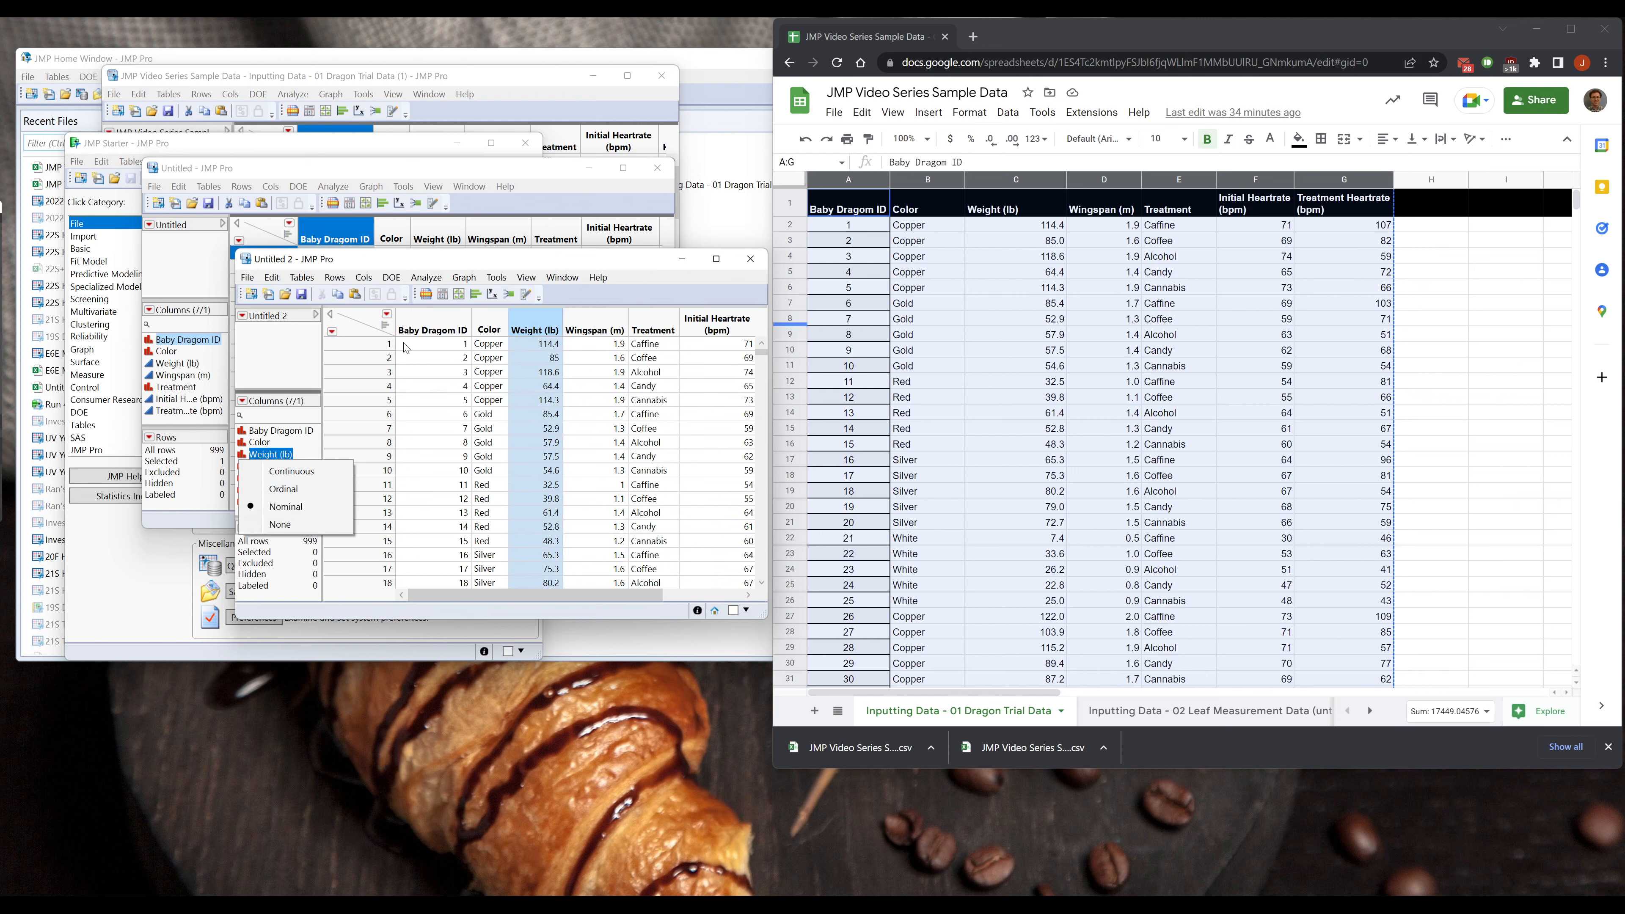
{"action": "key", "text": "Escape"}
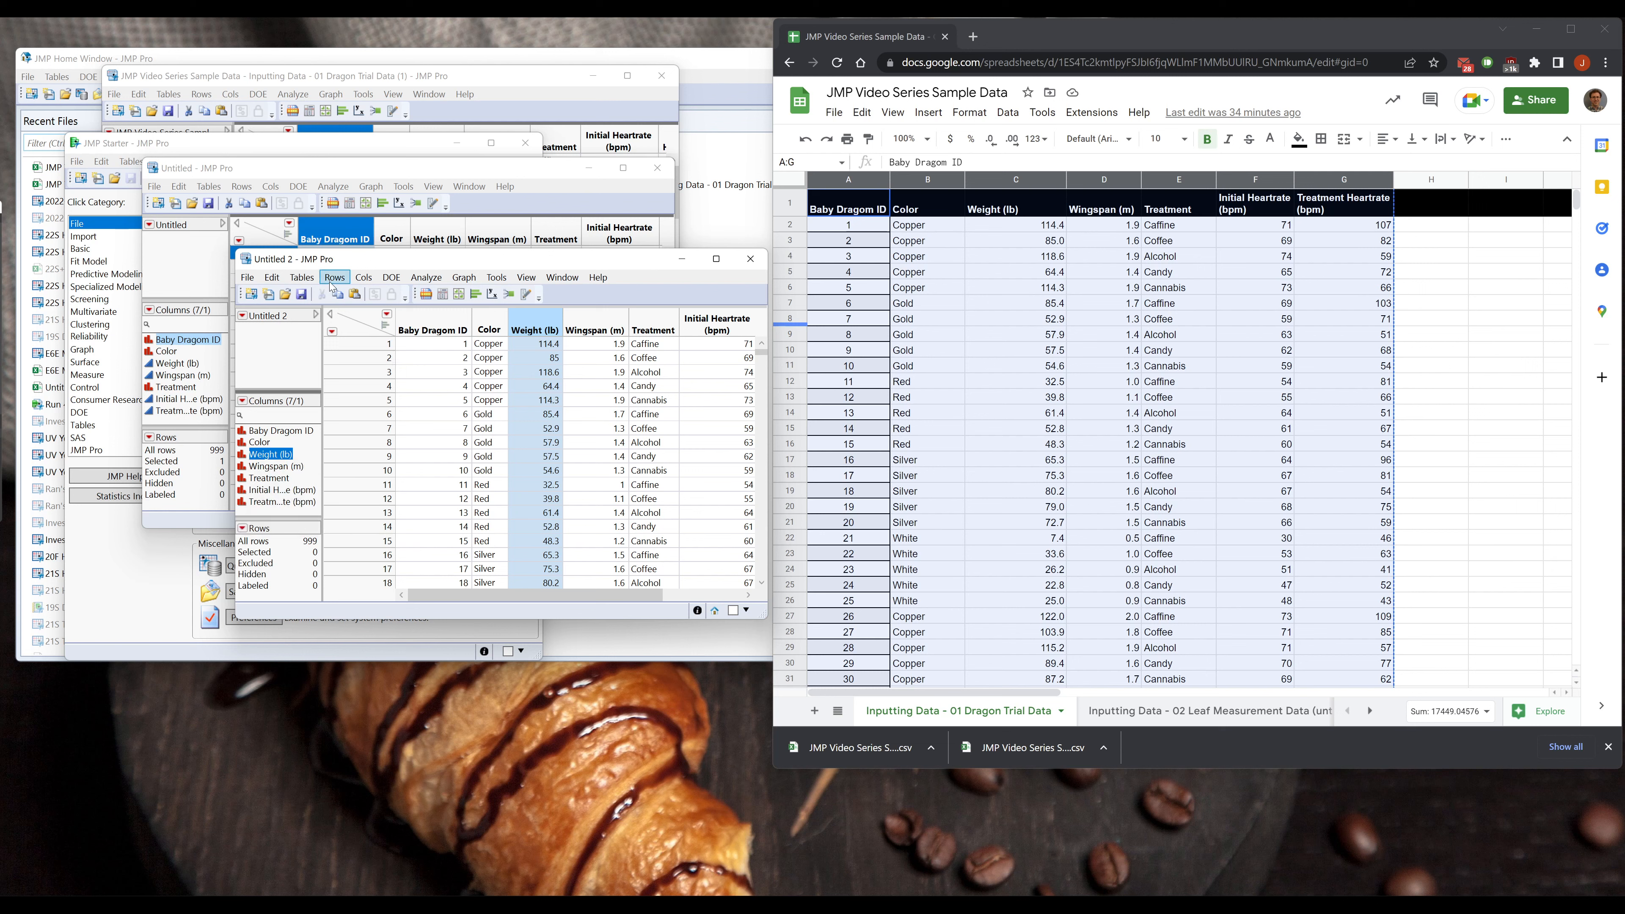
{"action": "left_click", "coordinate": [362, 279]}
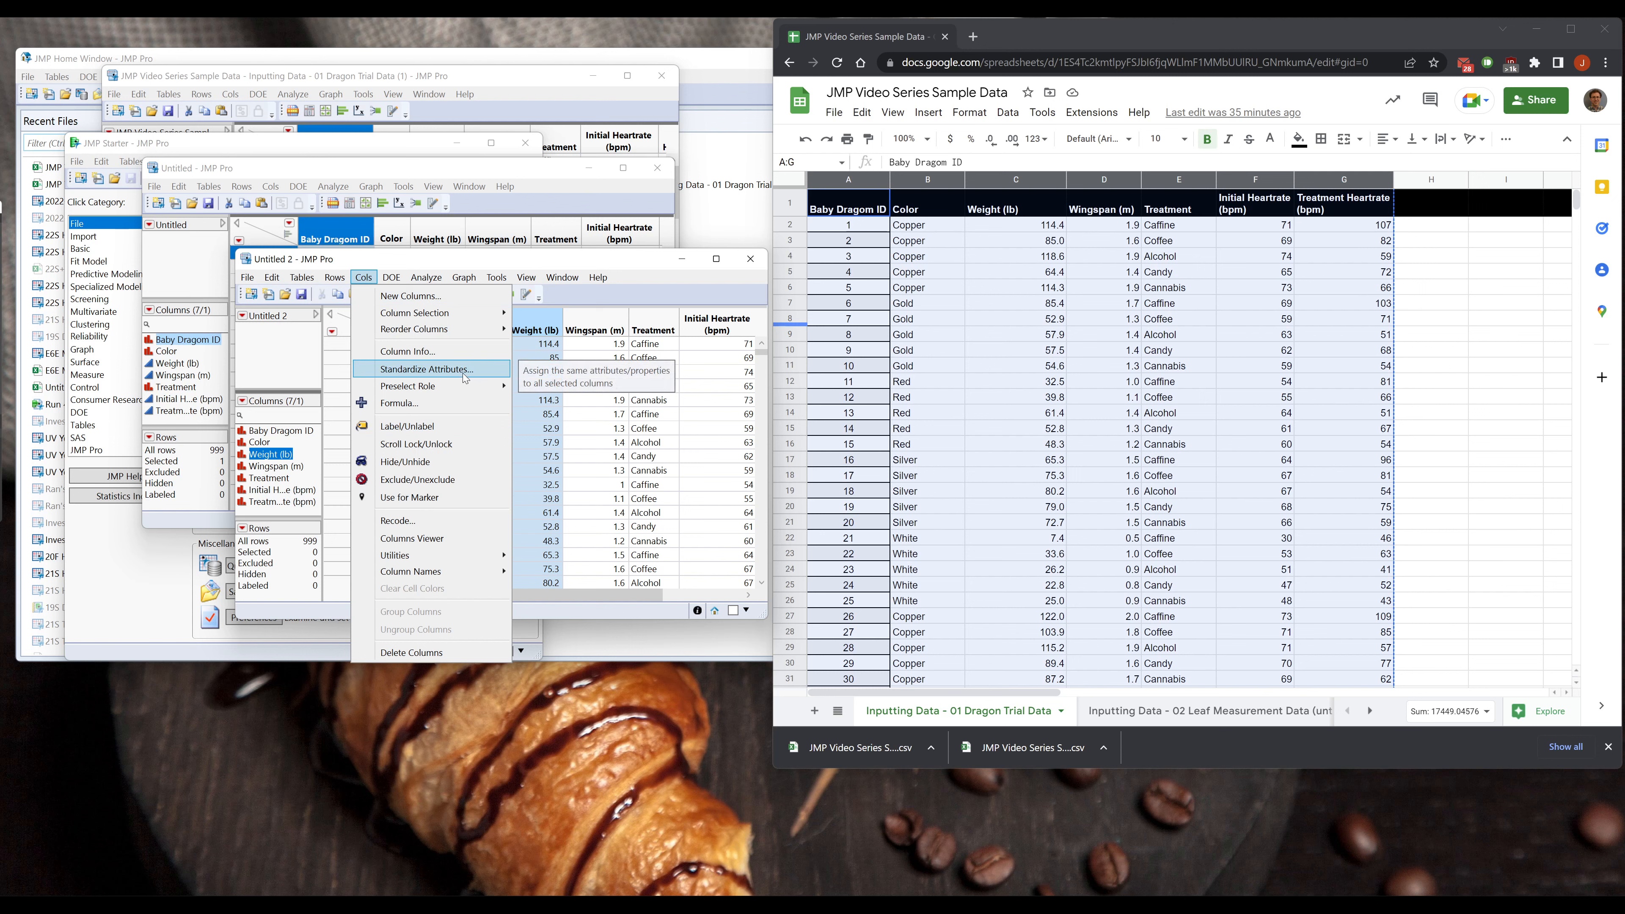
{"action": "left_click", "coordinate": [497, 377]}
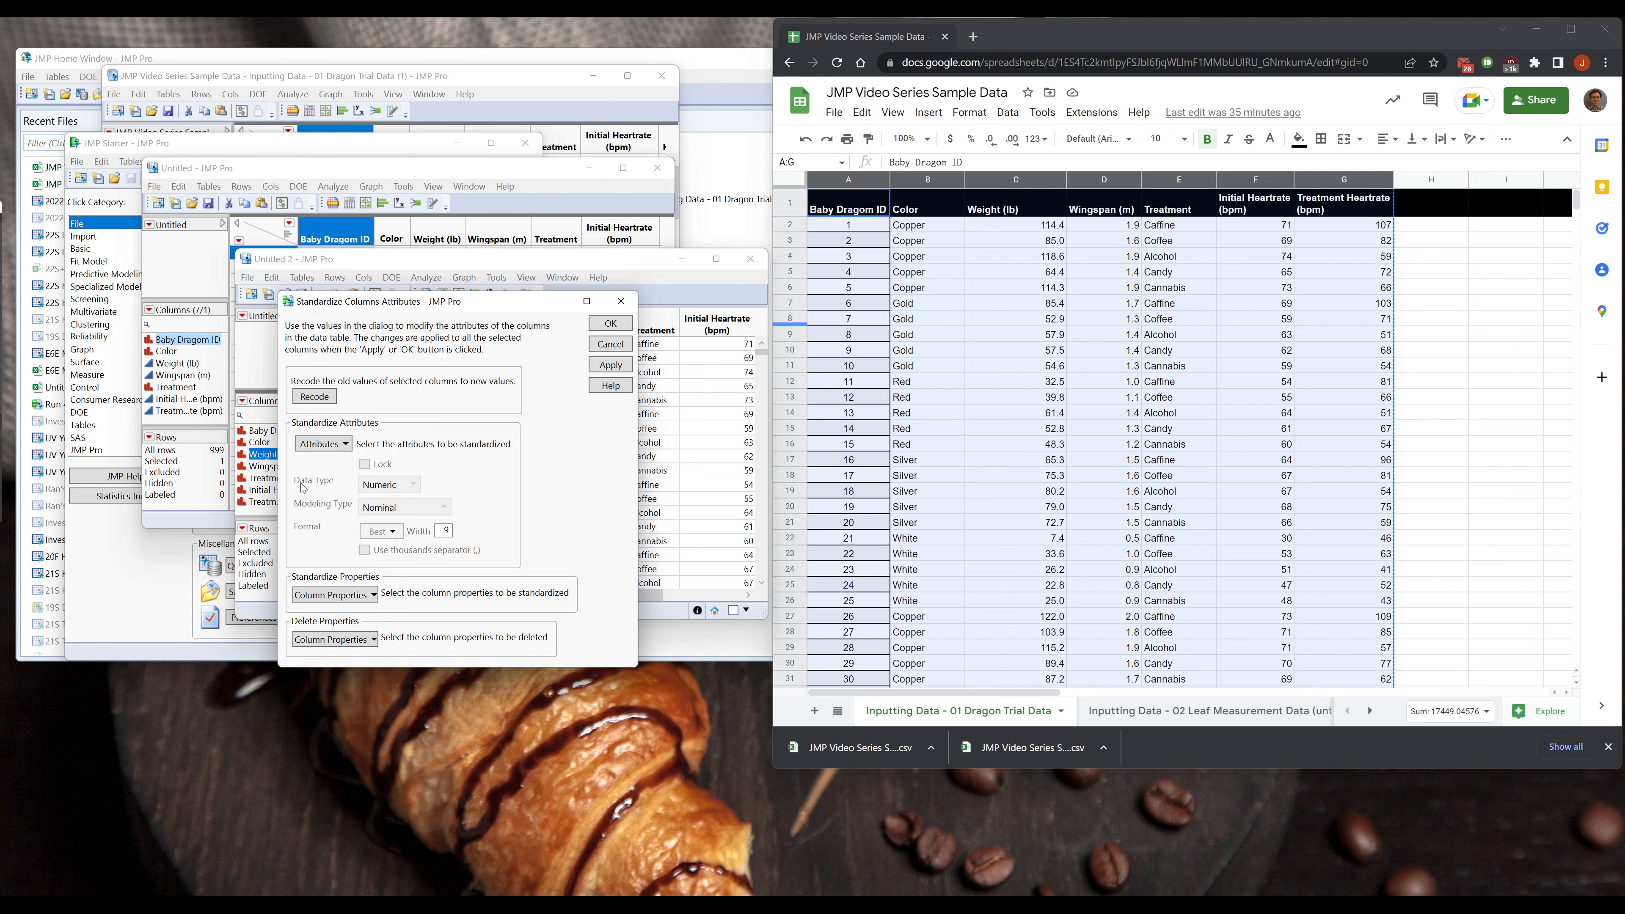
{"action": "left_click", "coordinate": [332, 444]}
{"action": "left_click", "coordinate": [350, 522]}
{"action": "left_click", "coordinate": [398, 512]}
{"action": "left_click", "coordinate": [416, 529]}
- Add the Data Type attribute as Numeric for the Weight (lb) column and apply the standardized attributes
{"action": "left_click", "coordinate": [323, 444]}
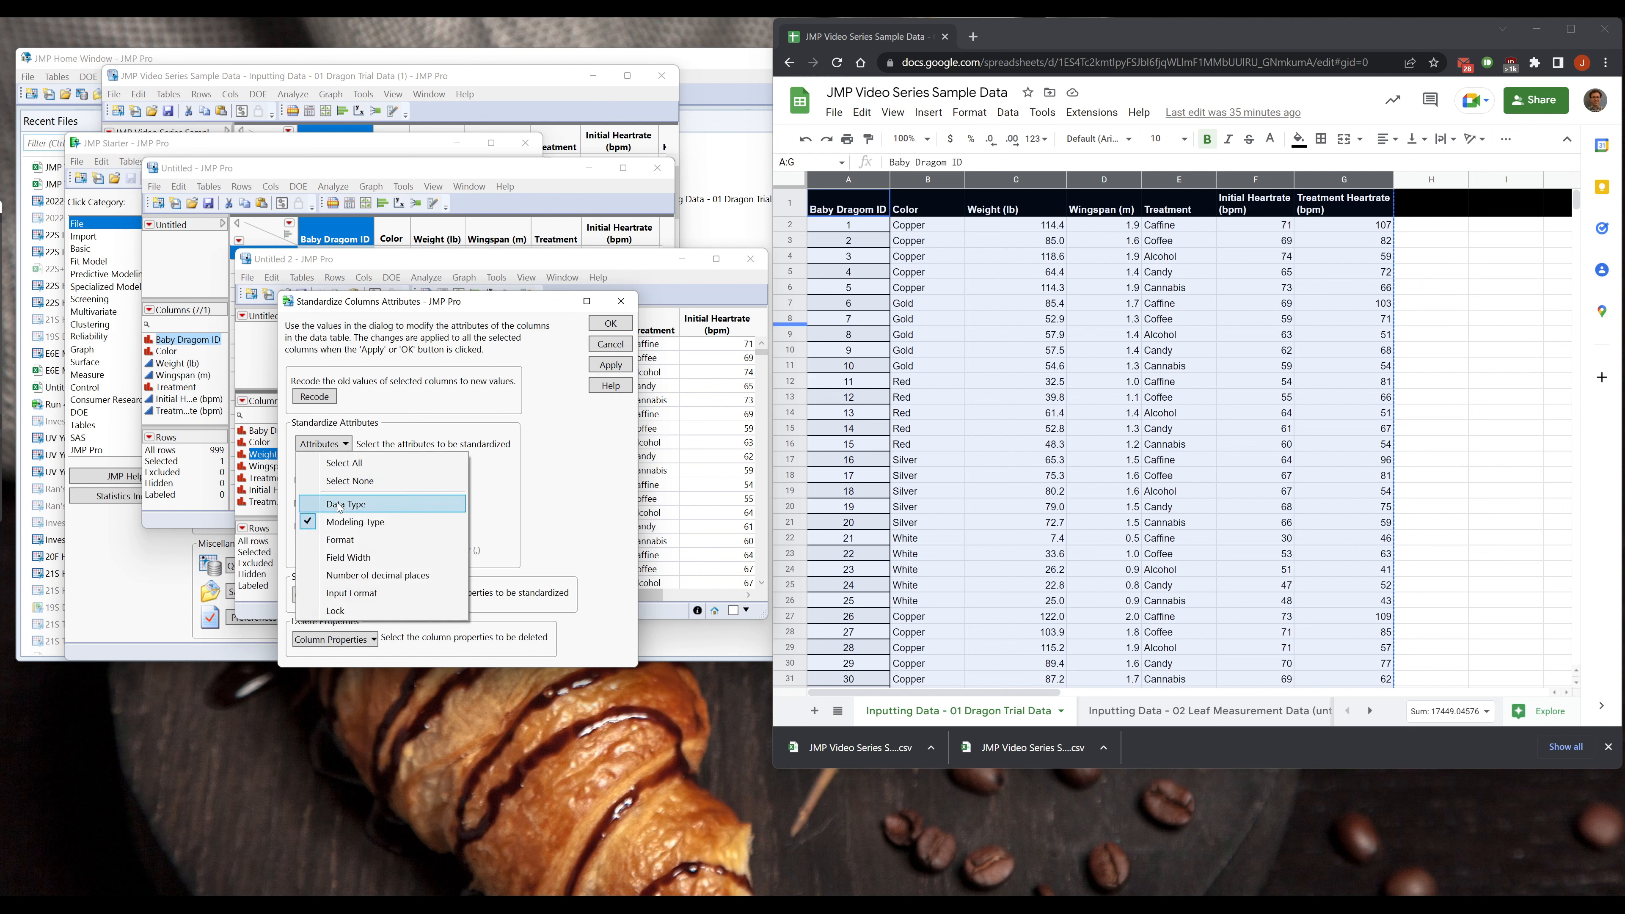
{"action": "left_click", "coordinate": [334, 466]}
{"action": "left_click", "coordinate": [398, 486]}
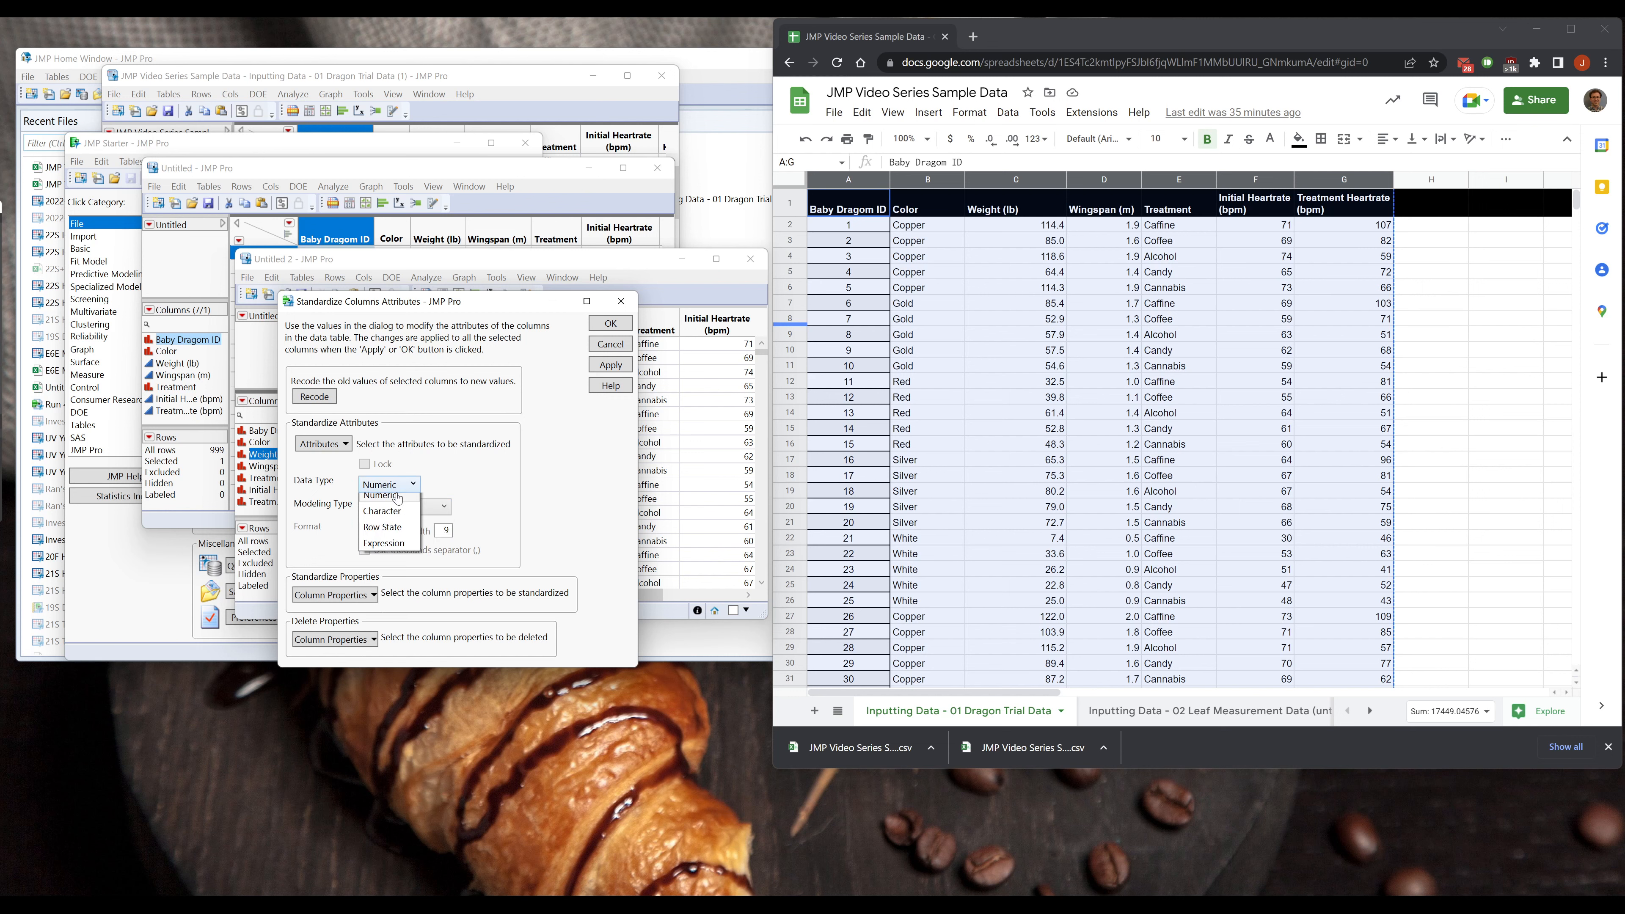
{"action": "left_click", "coordinate": [398, 502]}
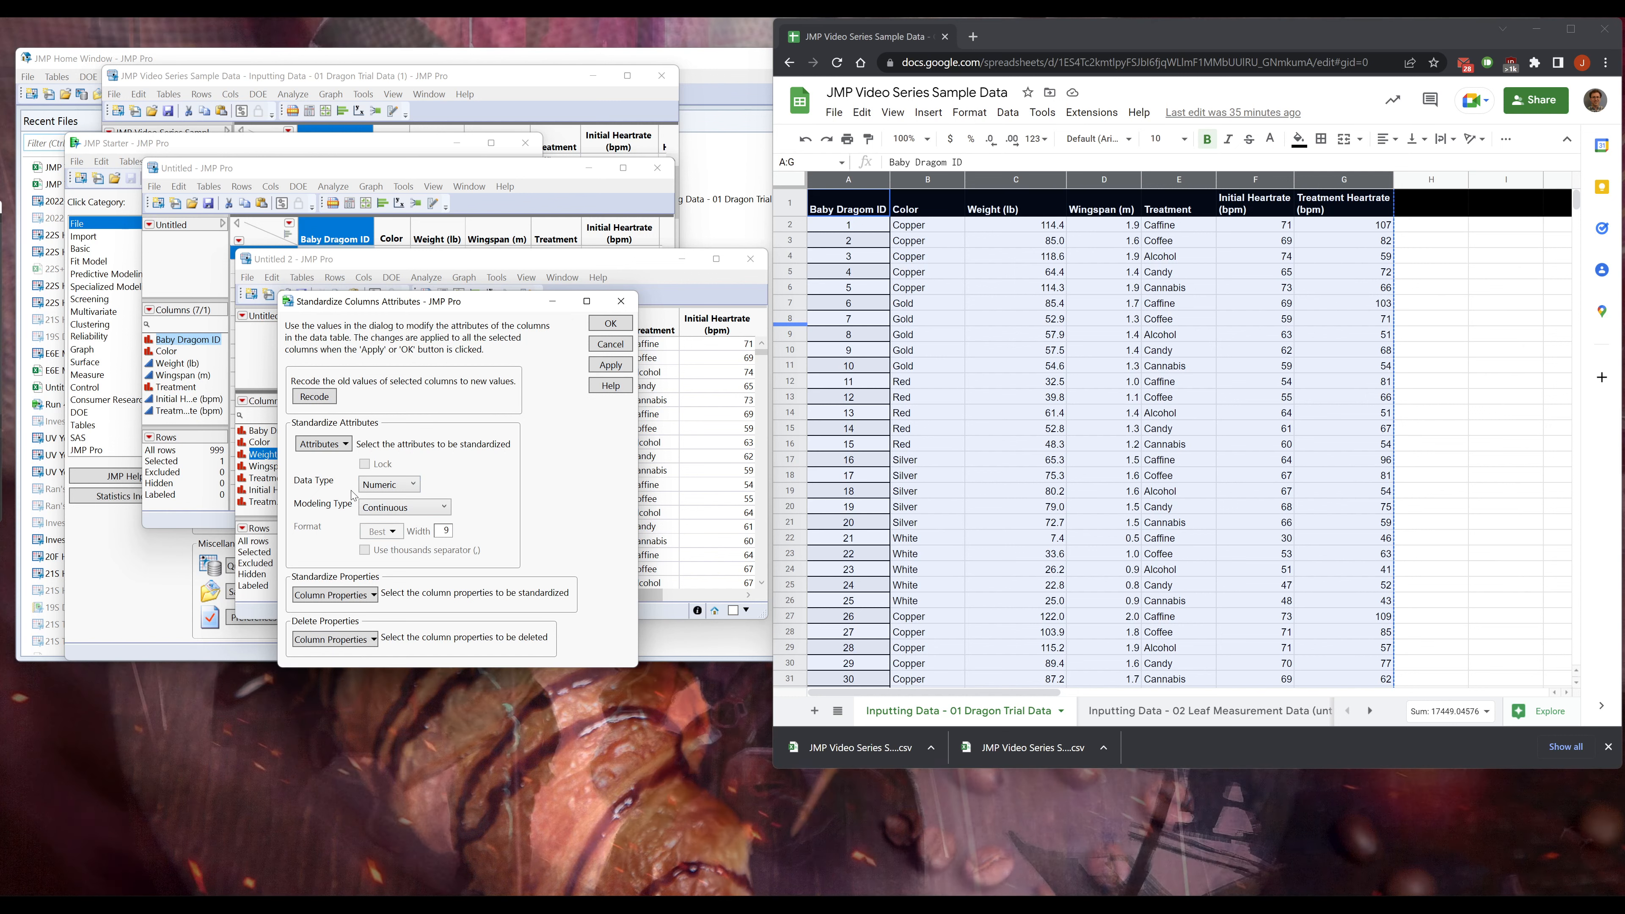
{"action": "left_click", "coordinate": [342, 444]}
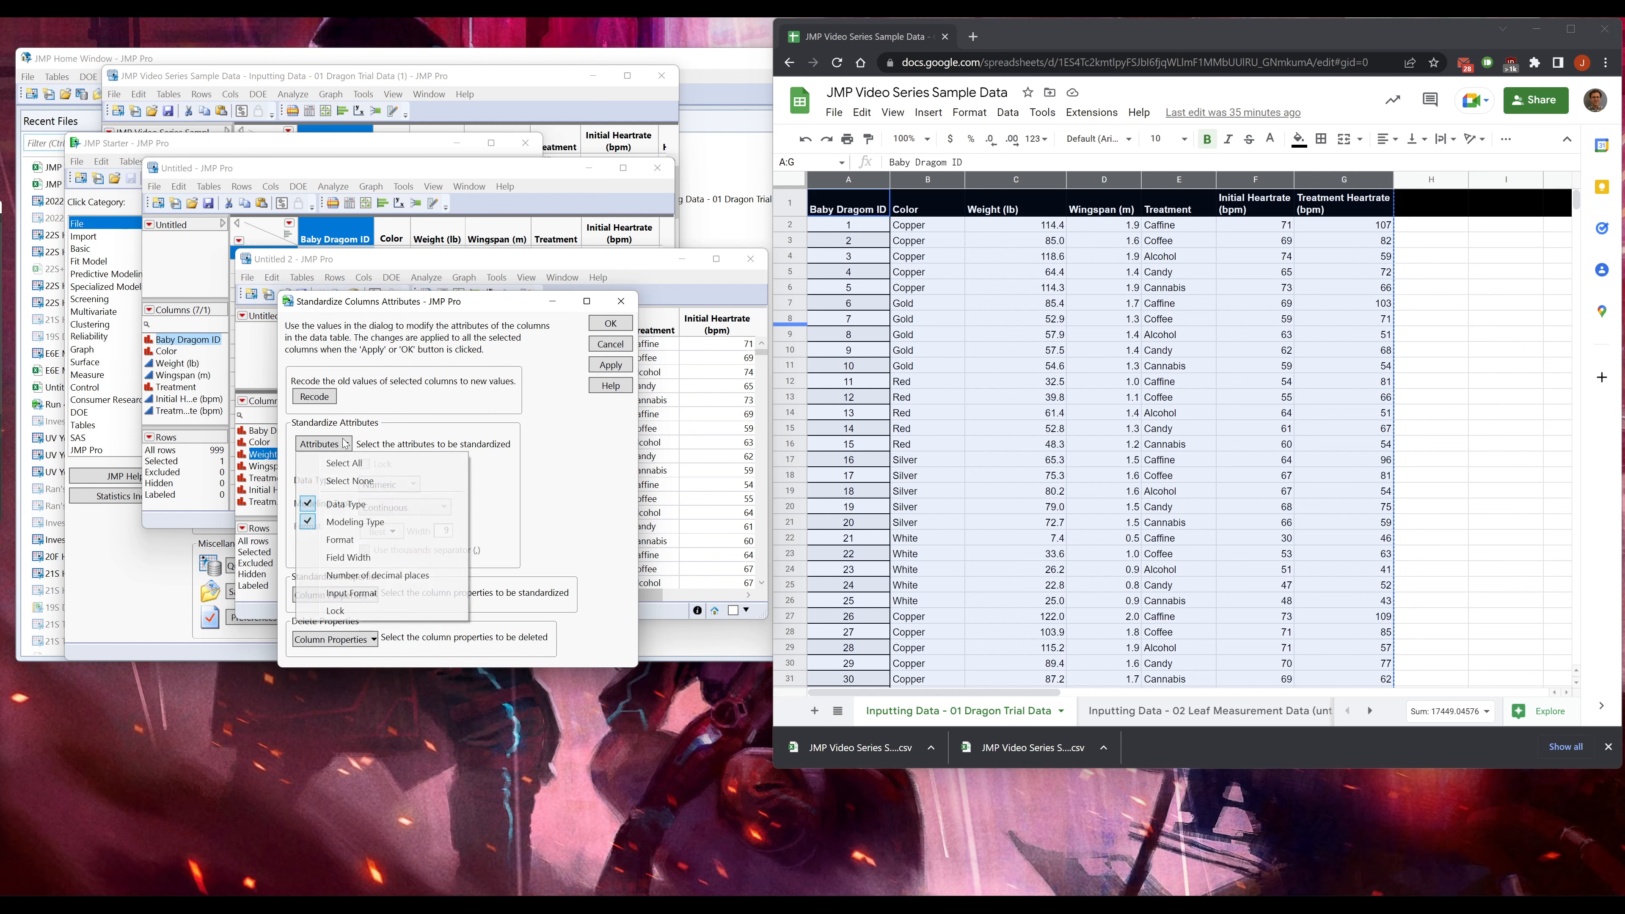
{"action": "left_click", "coordinate": [477, 394]}
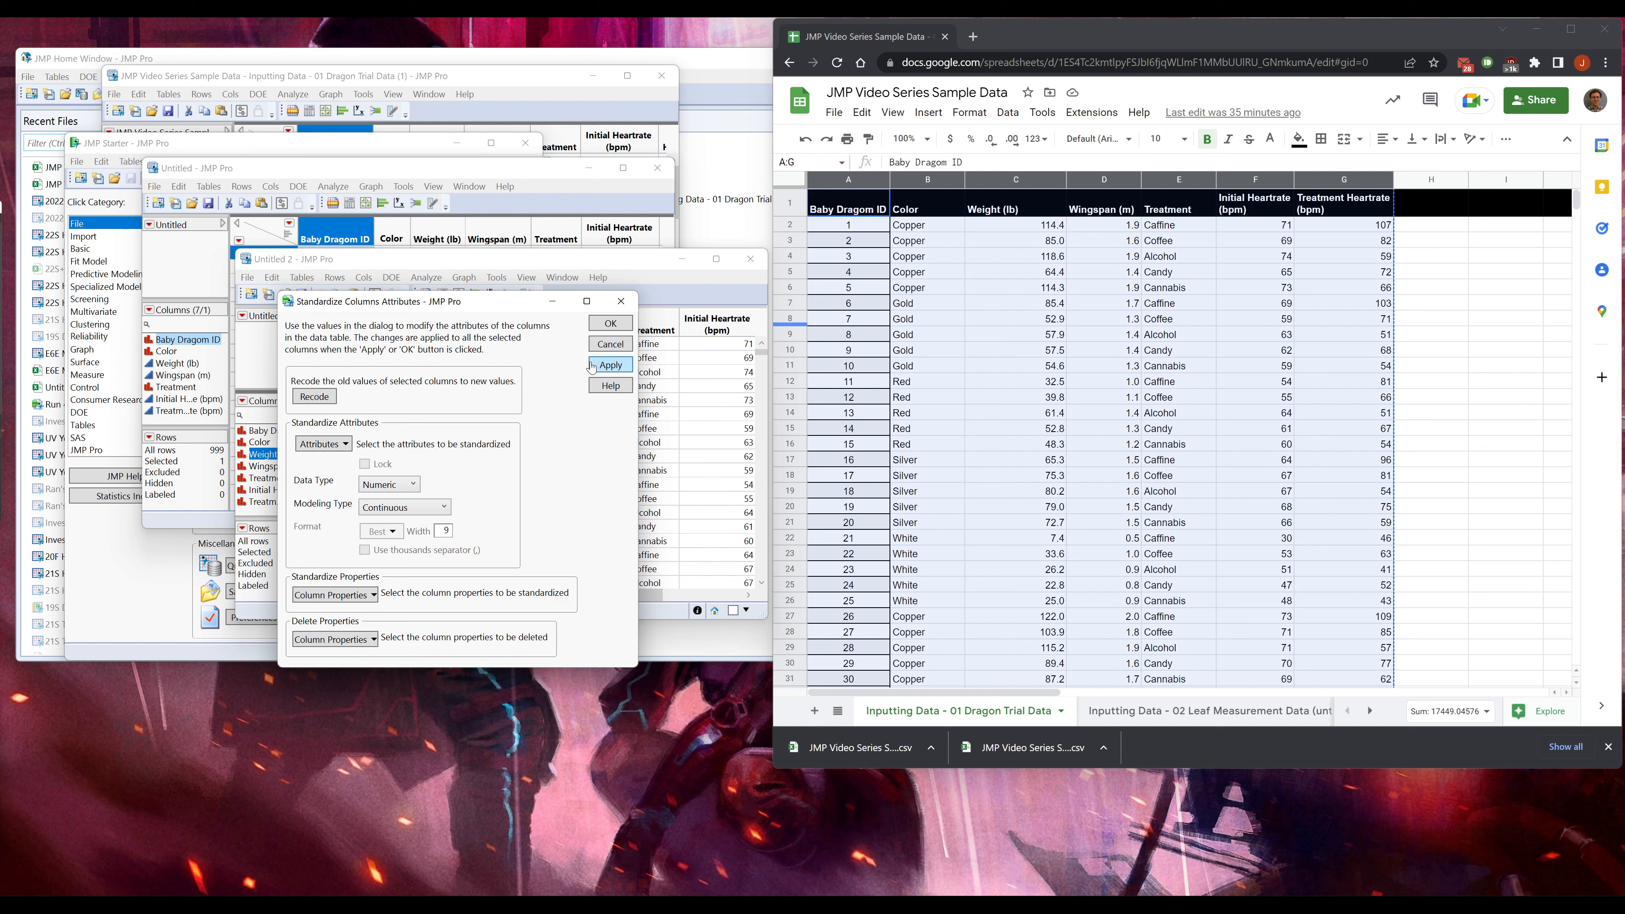
{"action": "left_click", "coordinate": [610, 325]}
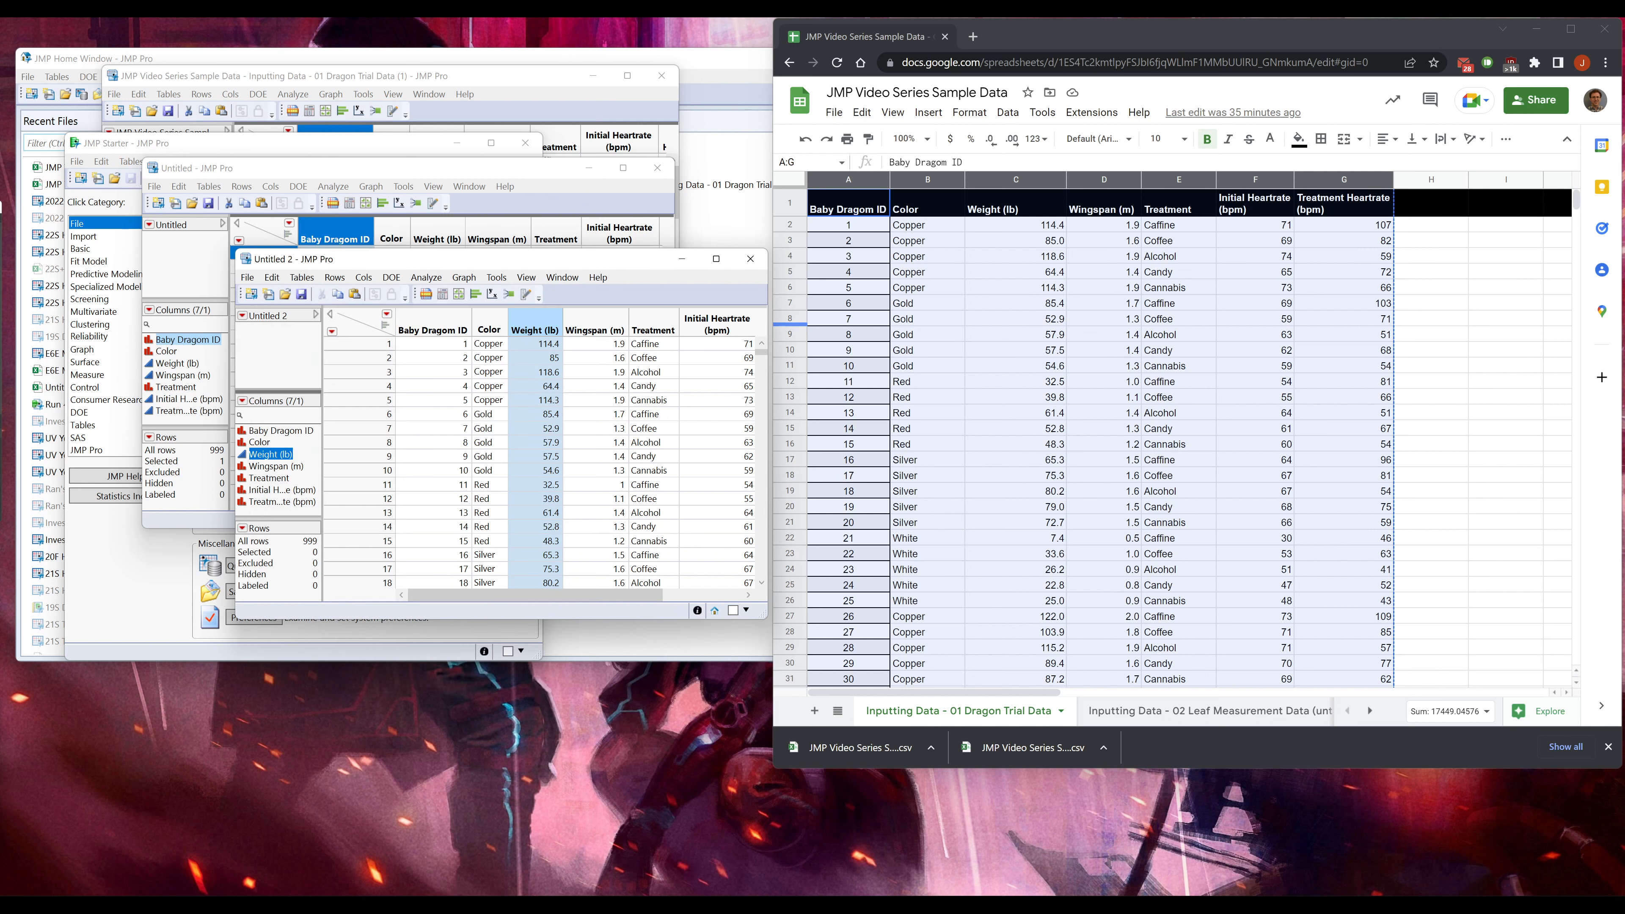
{"action": "left_click", "coordinate": [363, 277]}
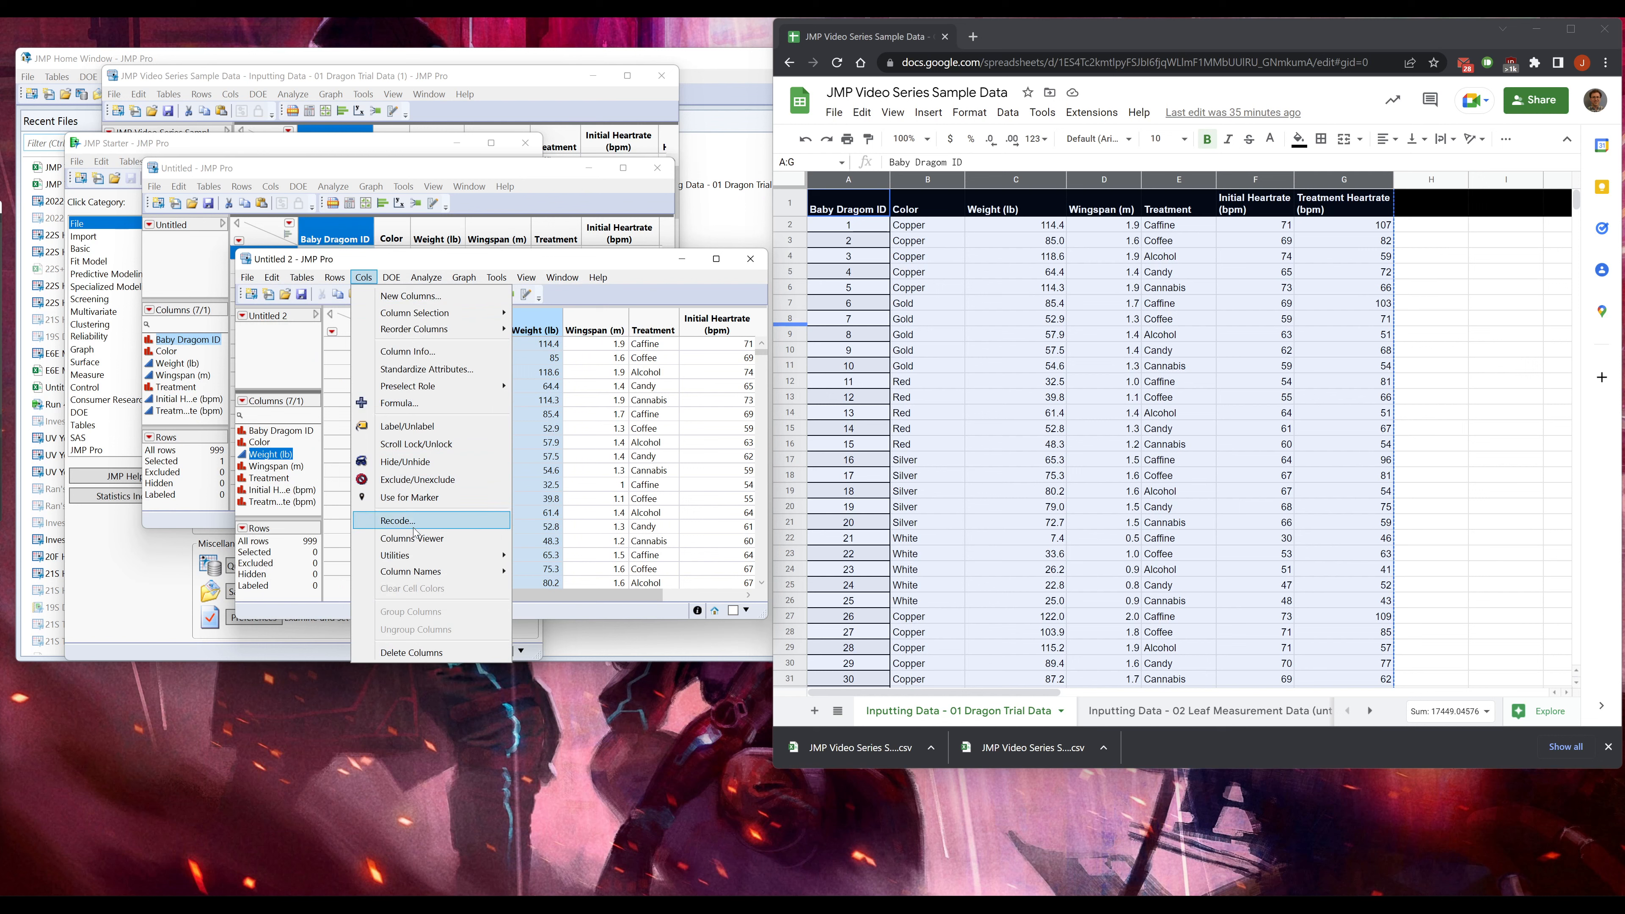
{"action": "mouse_move", "coordinate": [426, 575]}
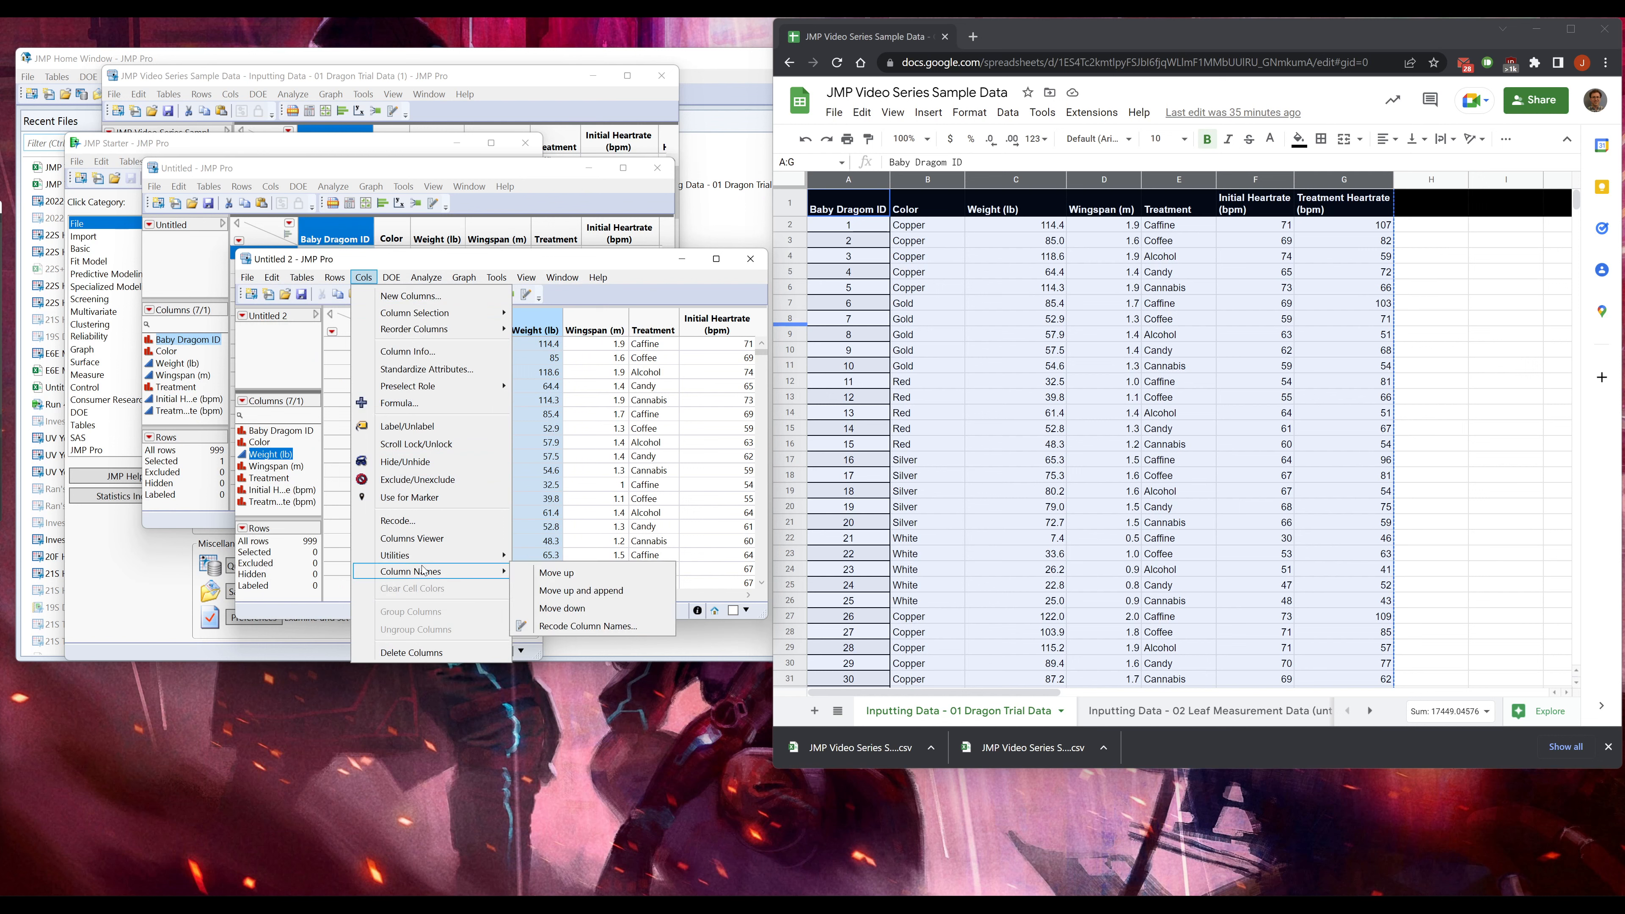
{"action": "left_click", "coordinate": [427, 370]}
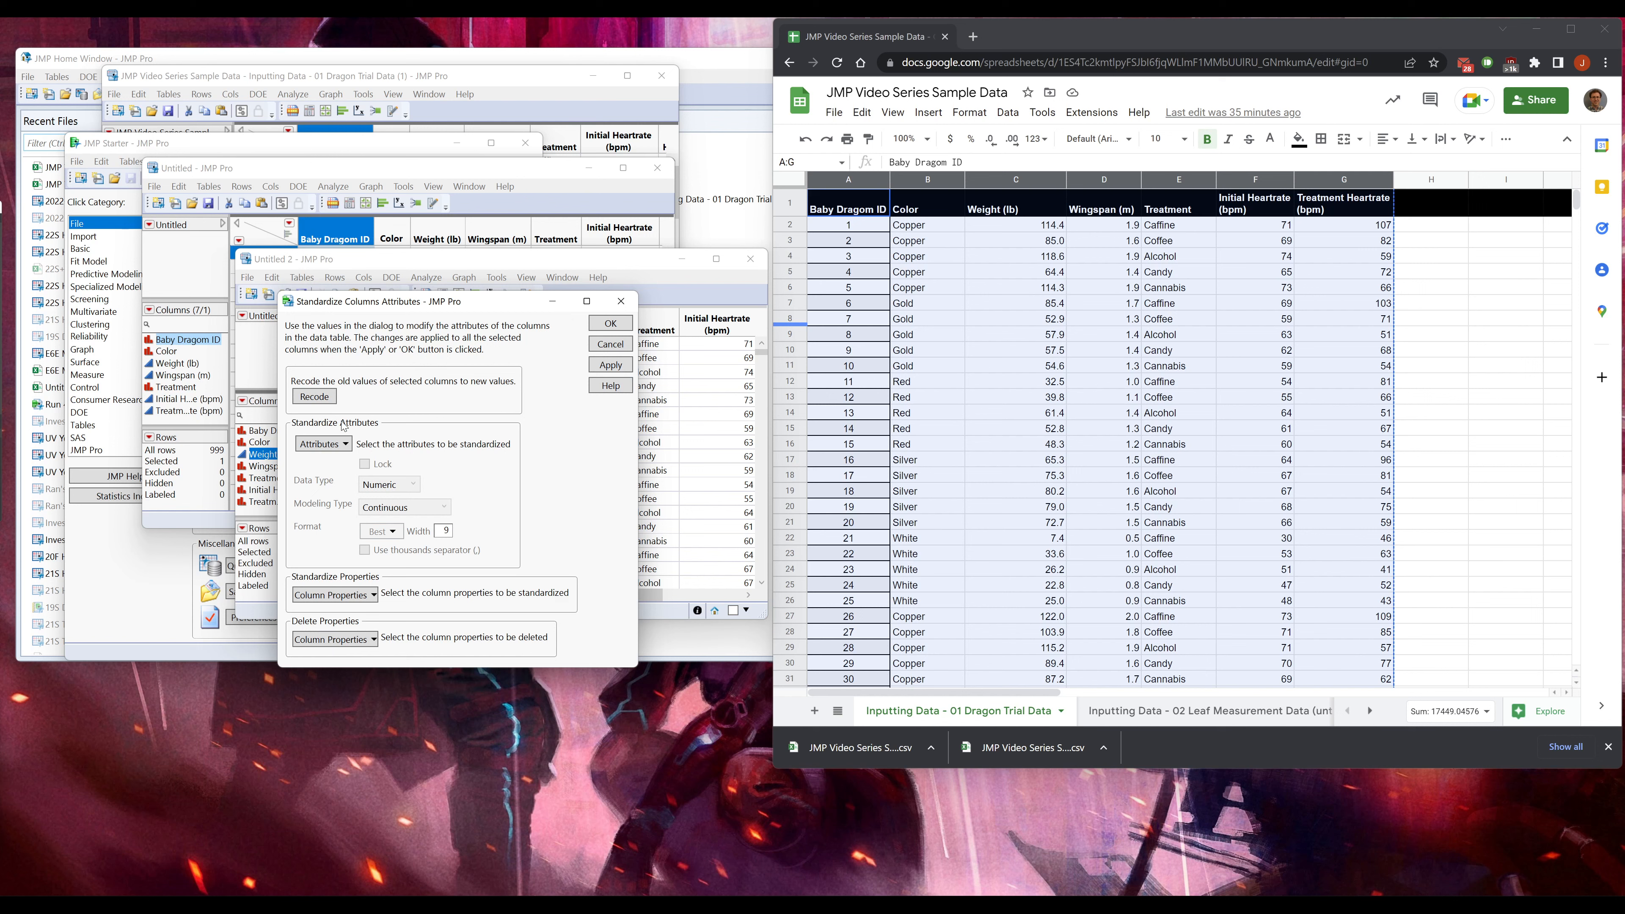
{"action": "left_click", "coordinate": [330, 445]}
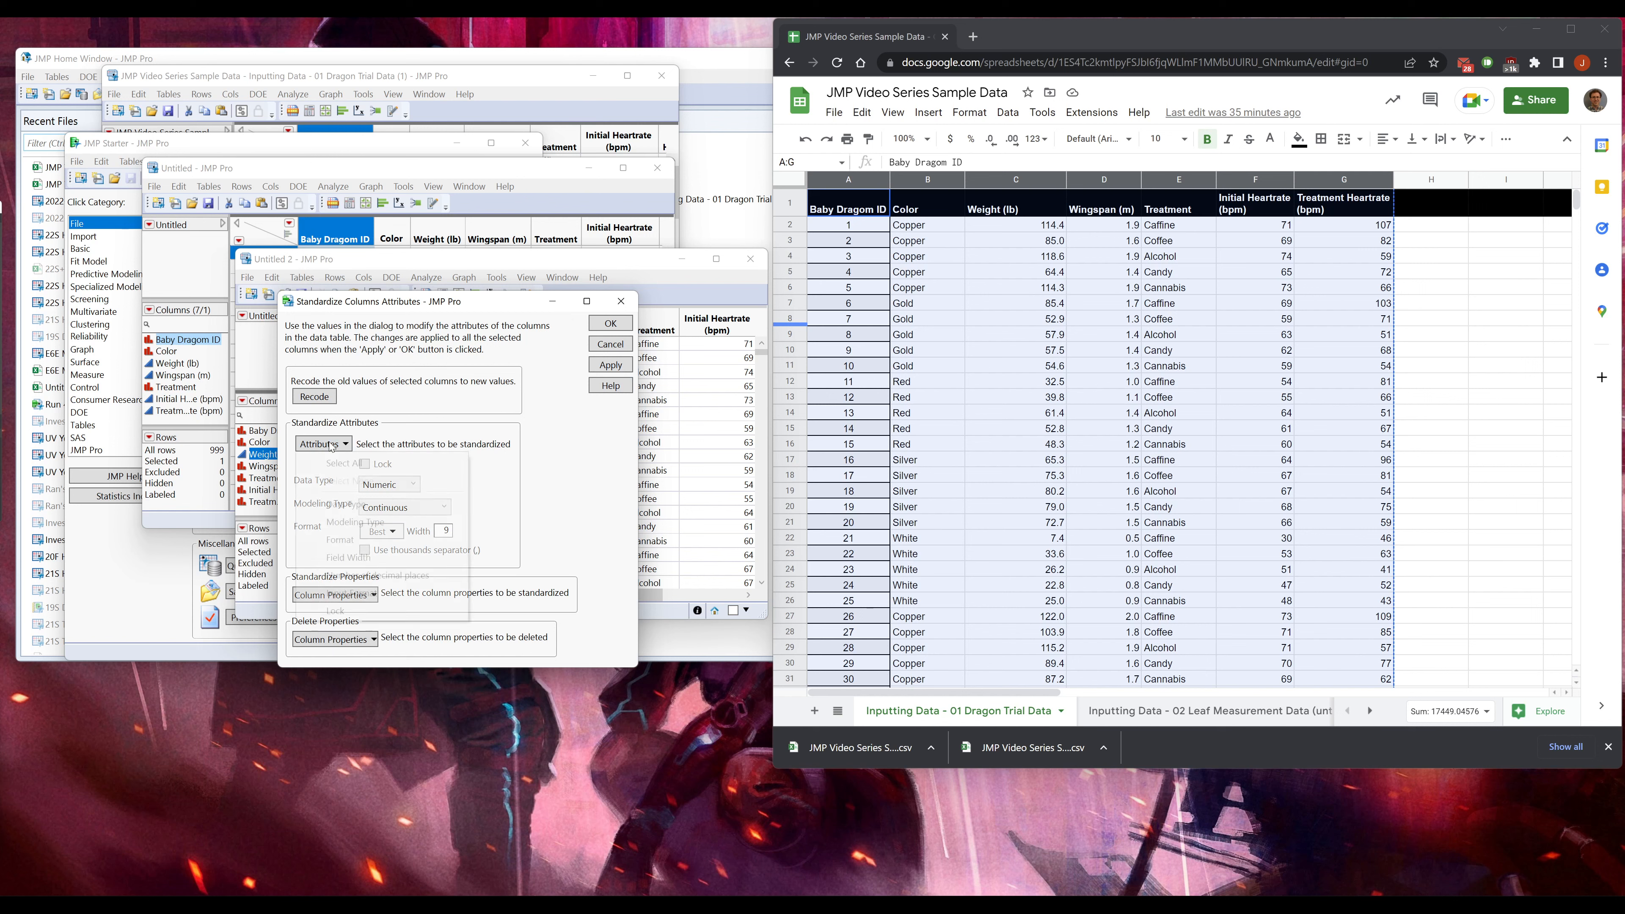
{"action": "left_click", "coordinate": [436, 399]}
{"action": "left_click", "coordinate": [607, 351]}
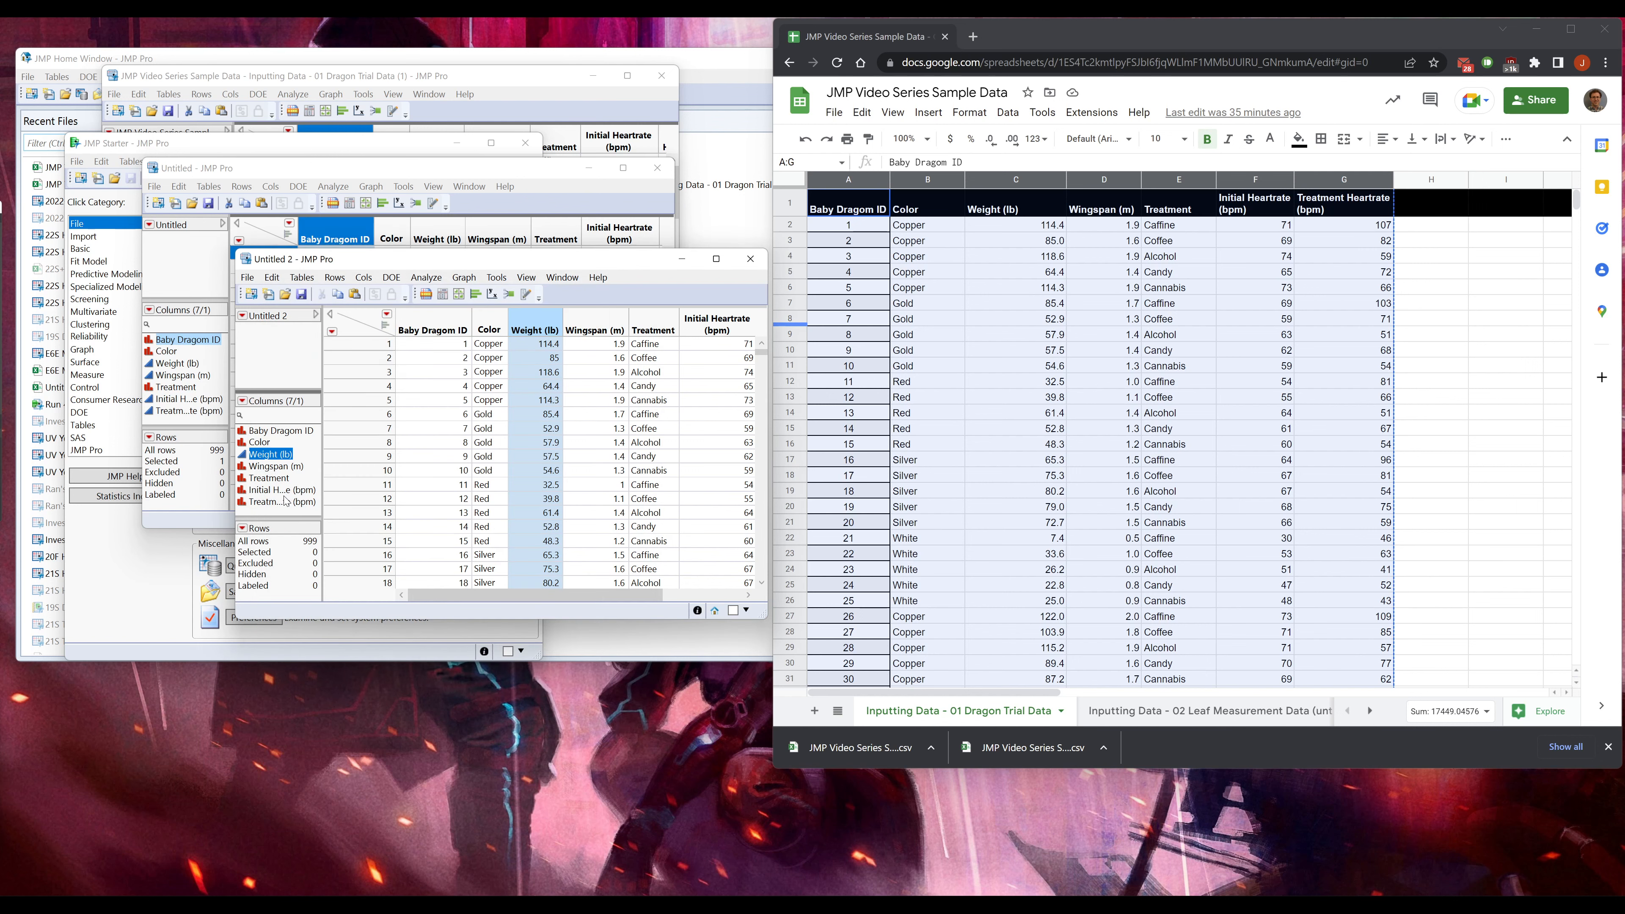
- Set the modeling type of the Weight, Wingspan, Initial Heartrate and Treatment Heartrate columns in Untitled 2 to Continuous together with Standardize Attributes
{"action": "left_click", "coordinate": [281, 468], "text": "shift"}
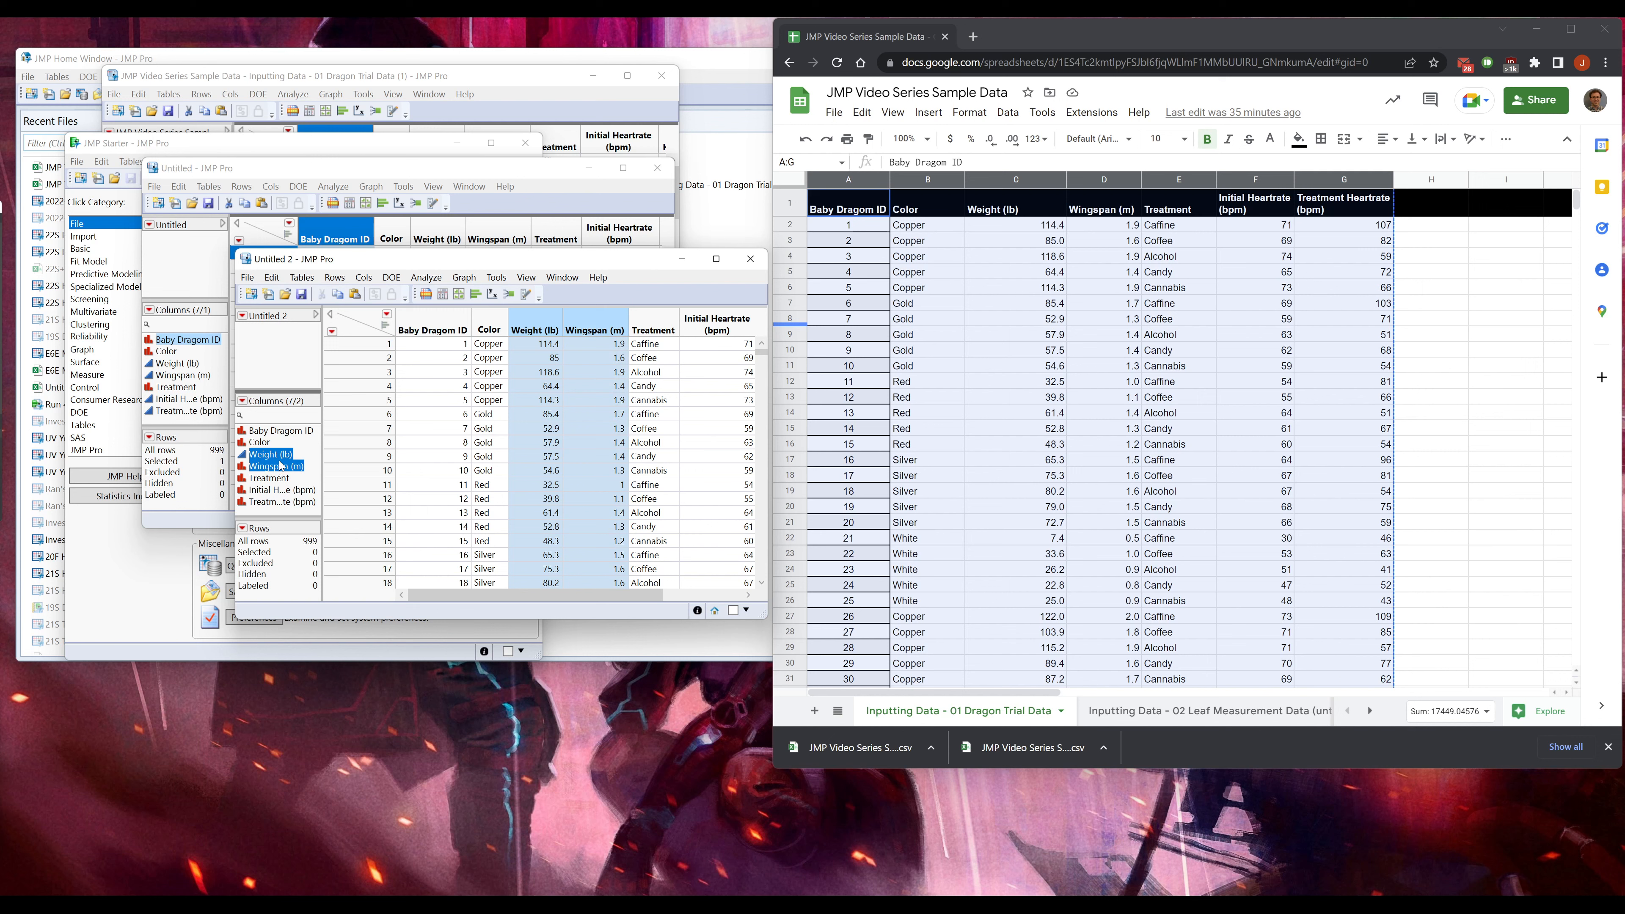
{"action": "left_click", "coordinate": [268, 491], "text": "ctrl"}
{"action": "left_click", "coordinate": [268, 503], "text": "ctrl"}
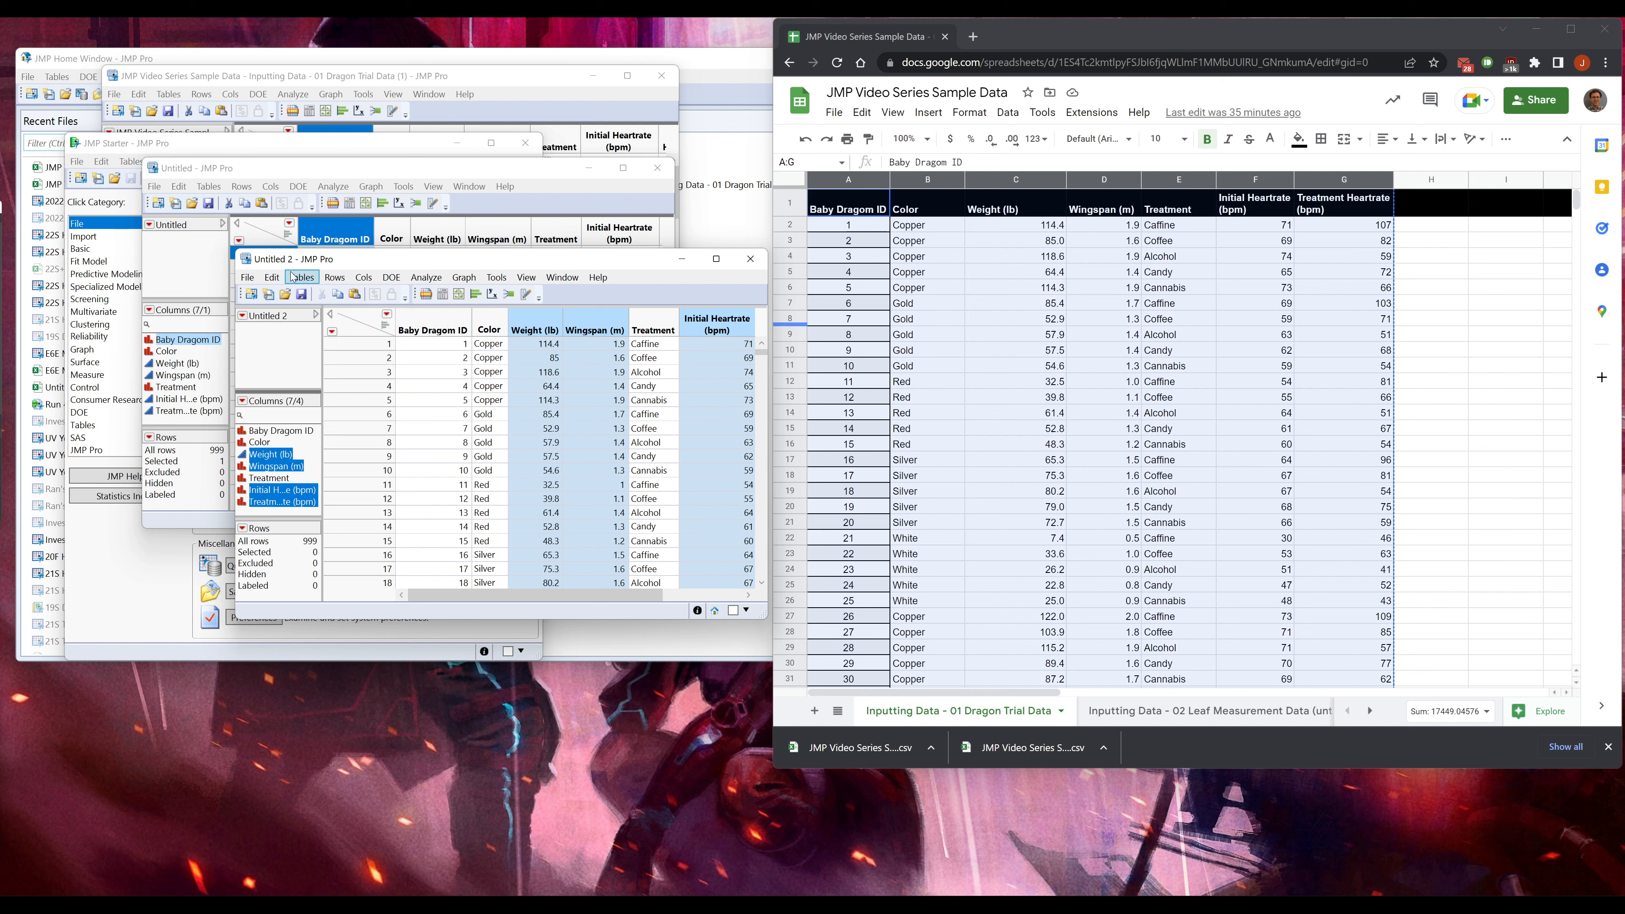
{"action": "left_click", "coordinate": [364, 278]}
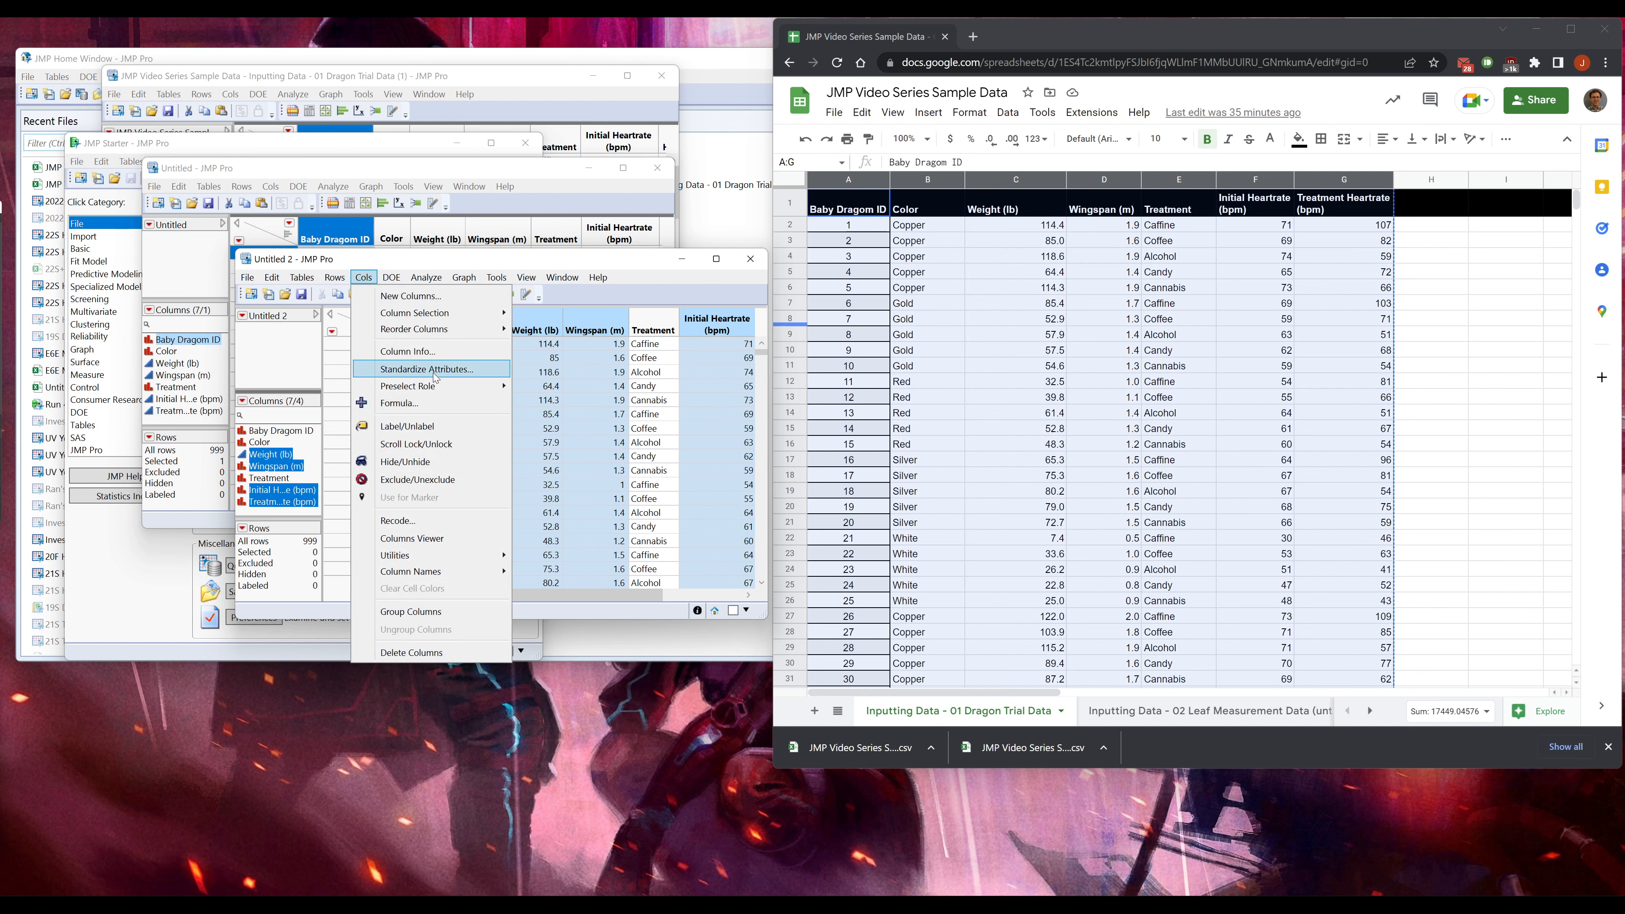
{"action": "left_click", "coordinate": [424, 370]}
{"action": "left_click", "coordinate": [323, 444]}
{"action": "left_click", "coordinate": [349, 522]}
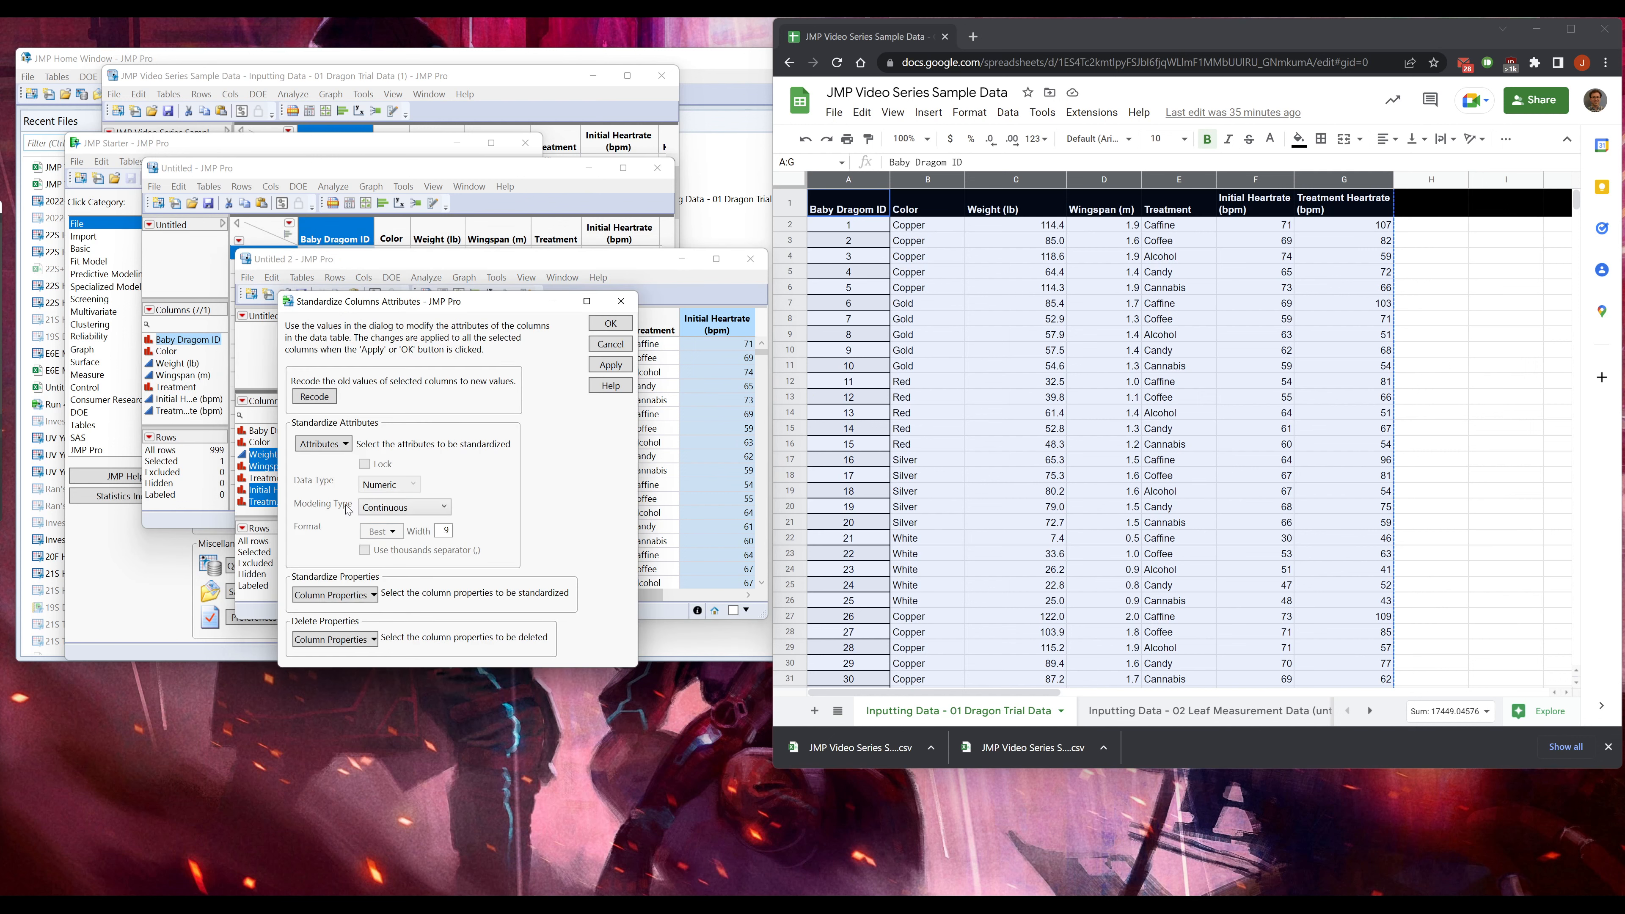
{"action": "left_click", "coordinate": [405, 506]}
{"action": "left_click", "coordinate": [390, 523]}
{"action": "left_click", "coordinate": [602, 322]}
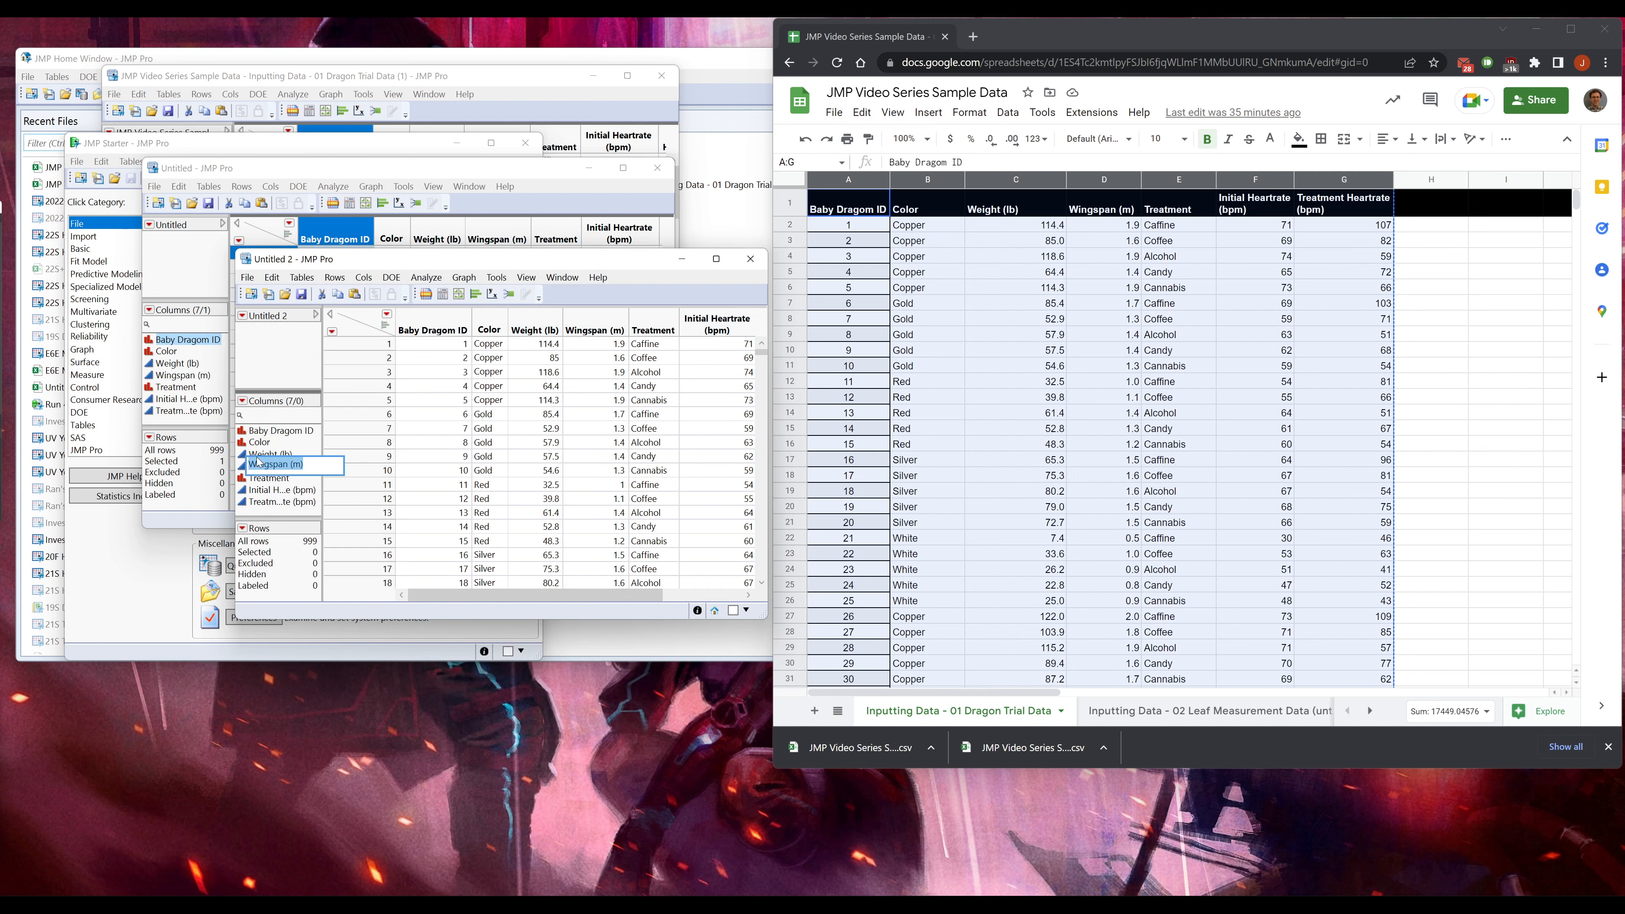
{"action": "left_click", "coordinate": [279, 442]}
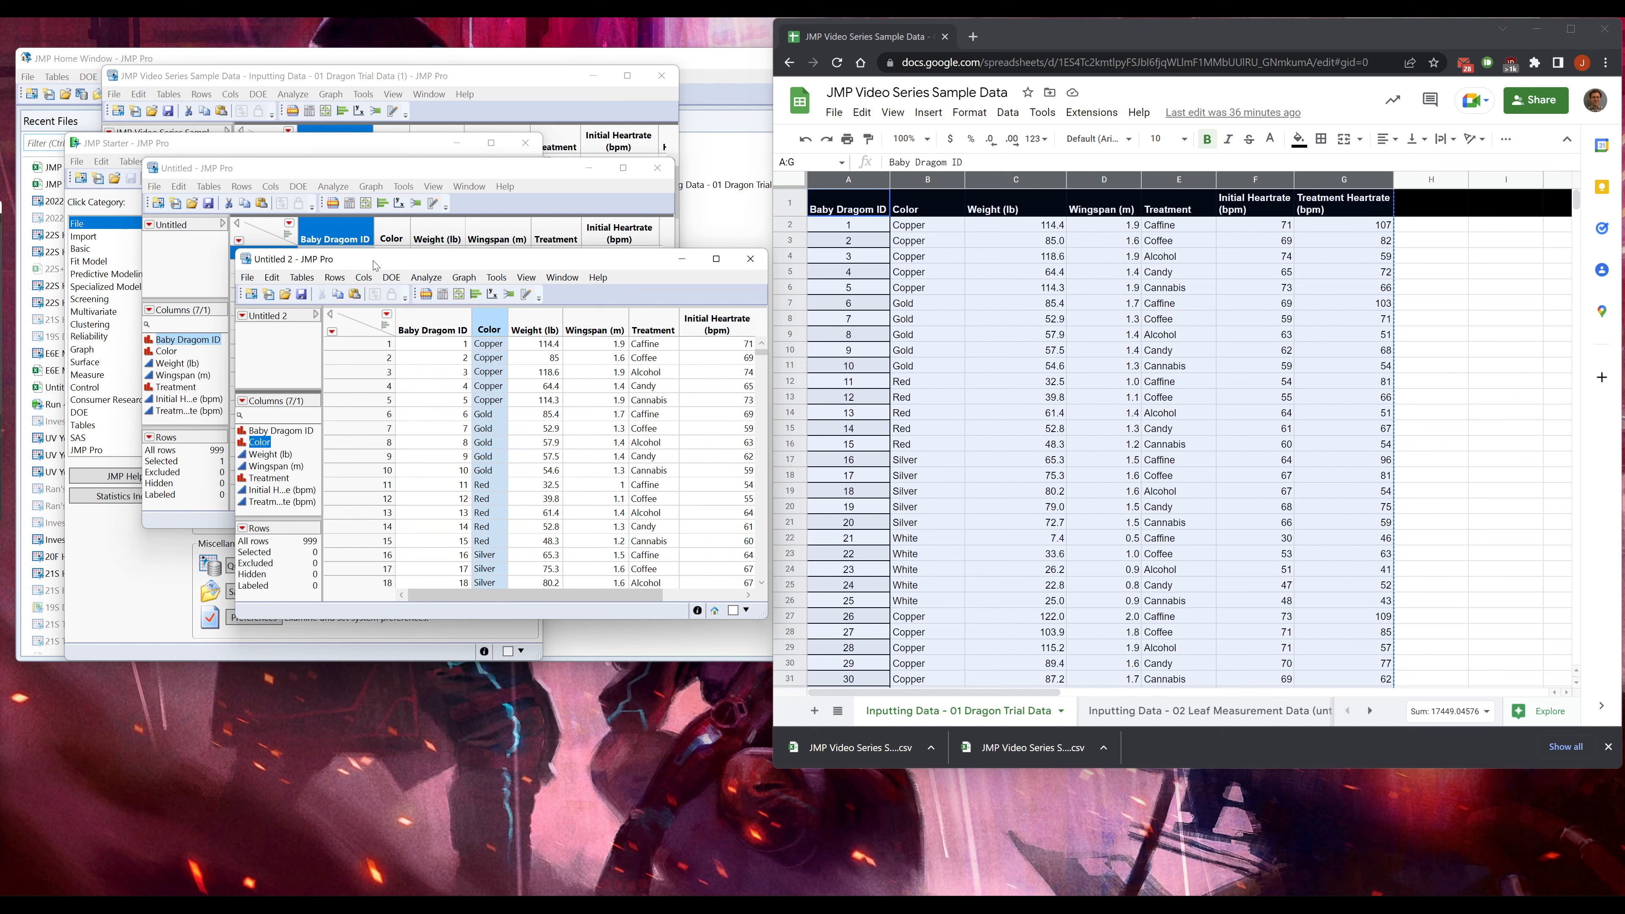
- Arrange the data table windows and compare the total row counts of the CSV-imported table and the Untitled table
{"action": "left_click_drag", "start_coordinate": [375, 265], "coordinate": [411, 264]}
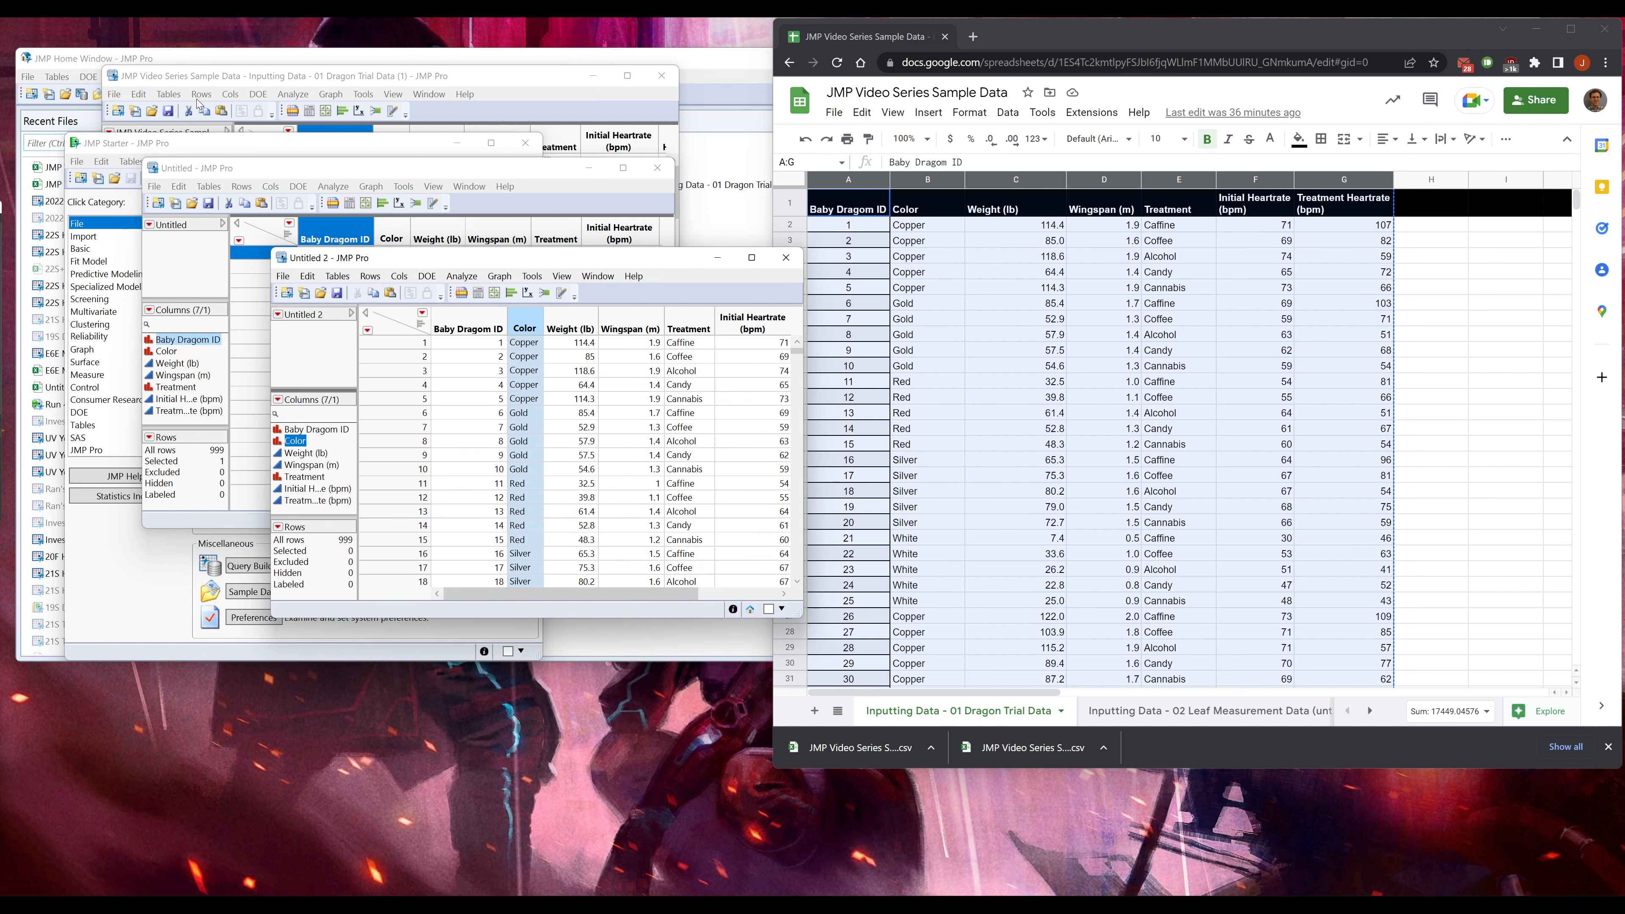
{"action": "left_click", "coordinate": [259, 82]}
{"action": "left_click", "coordinate": [252, 505]}
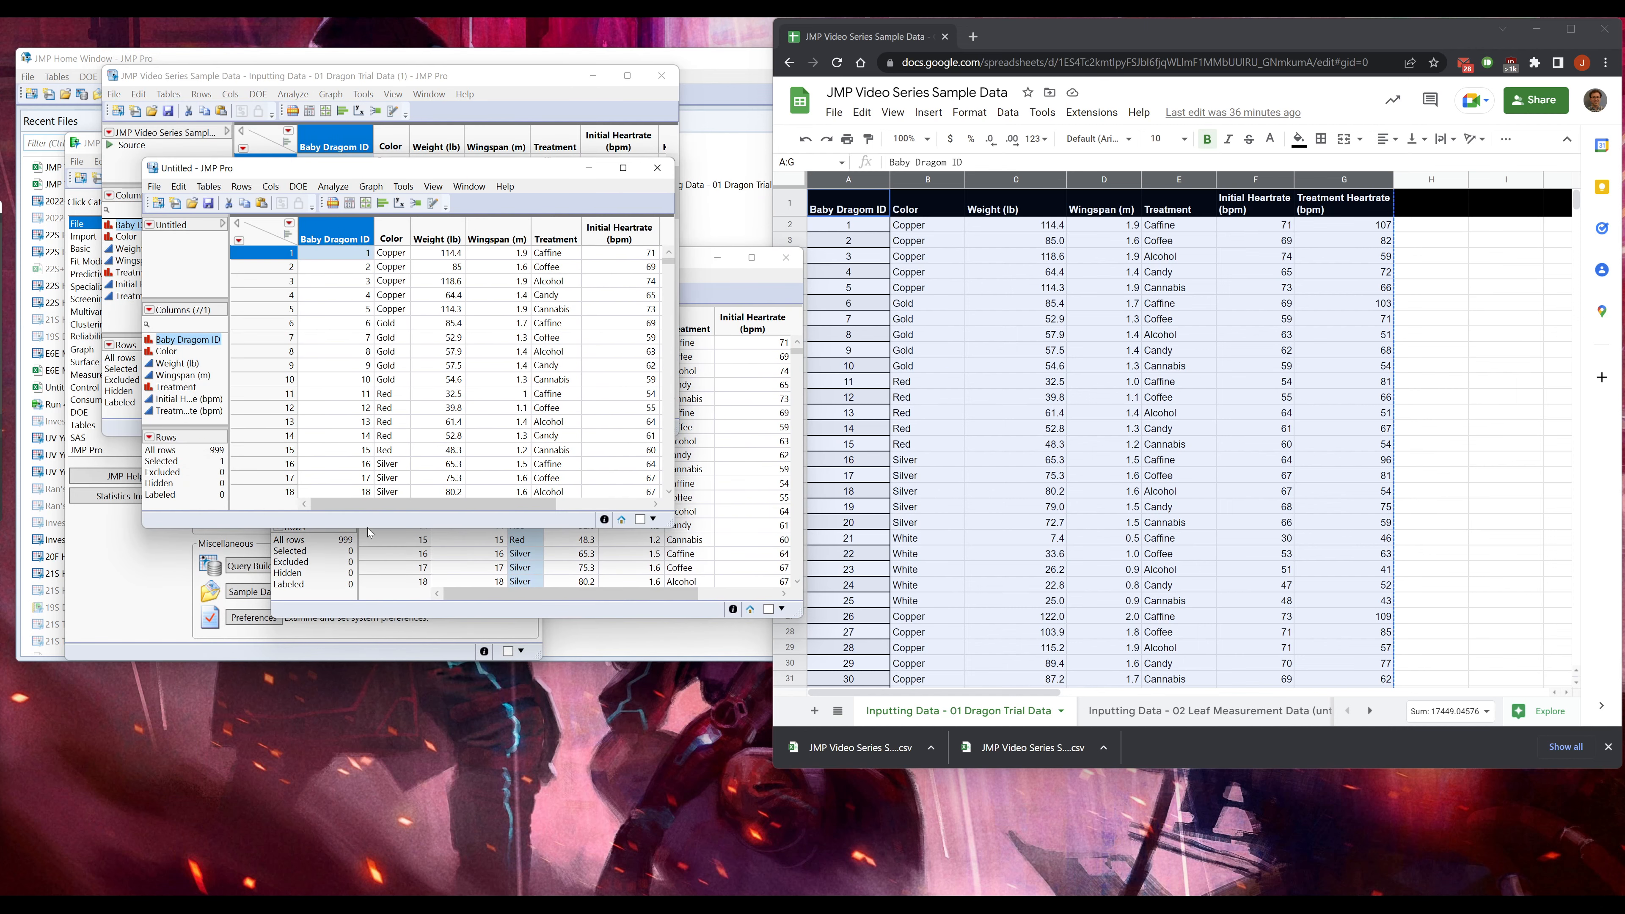
{"action": "left_click", "coordinate": [443, 592]}
{"action": "left_click_drag", "start_coordinate": [316, 179], "coordinate": [403, 86]}
{"action": "left_click", "coordinate": [192, 356]}
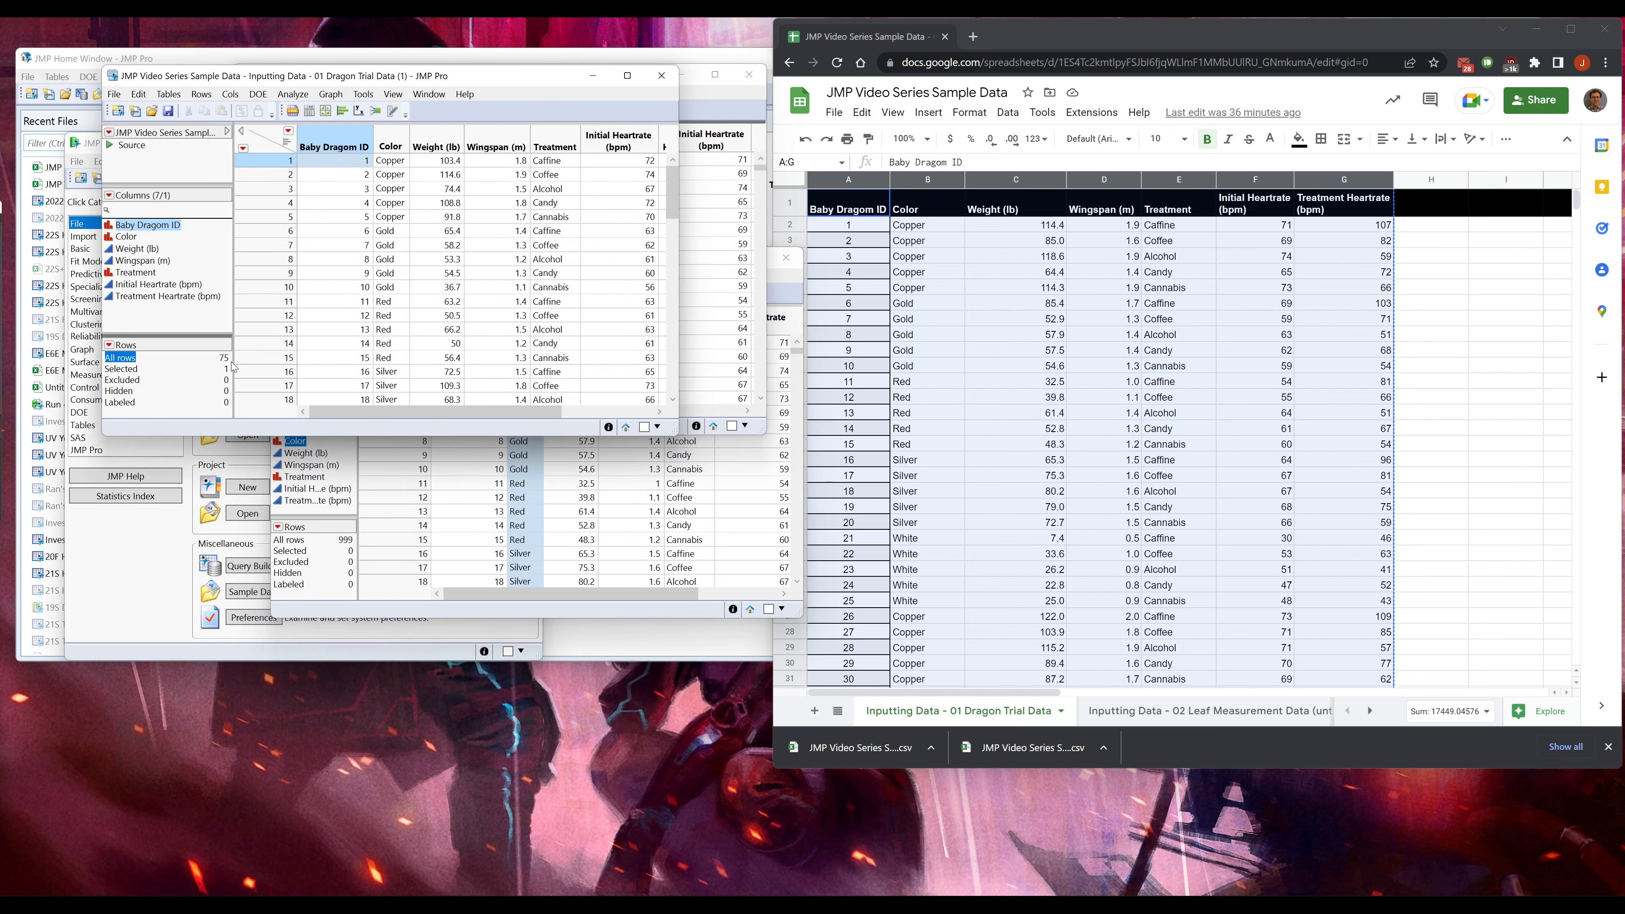
{"action": "left_click", "coordinate": [698, 110]}
{"action": "left_click", "coordinate": [308, 359]}
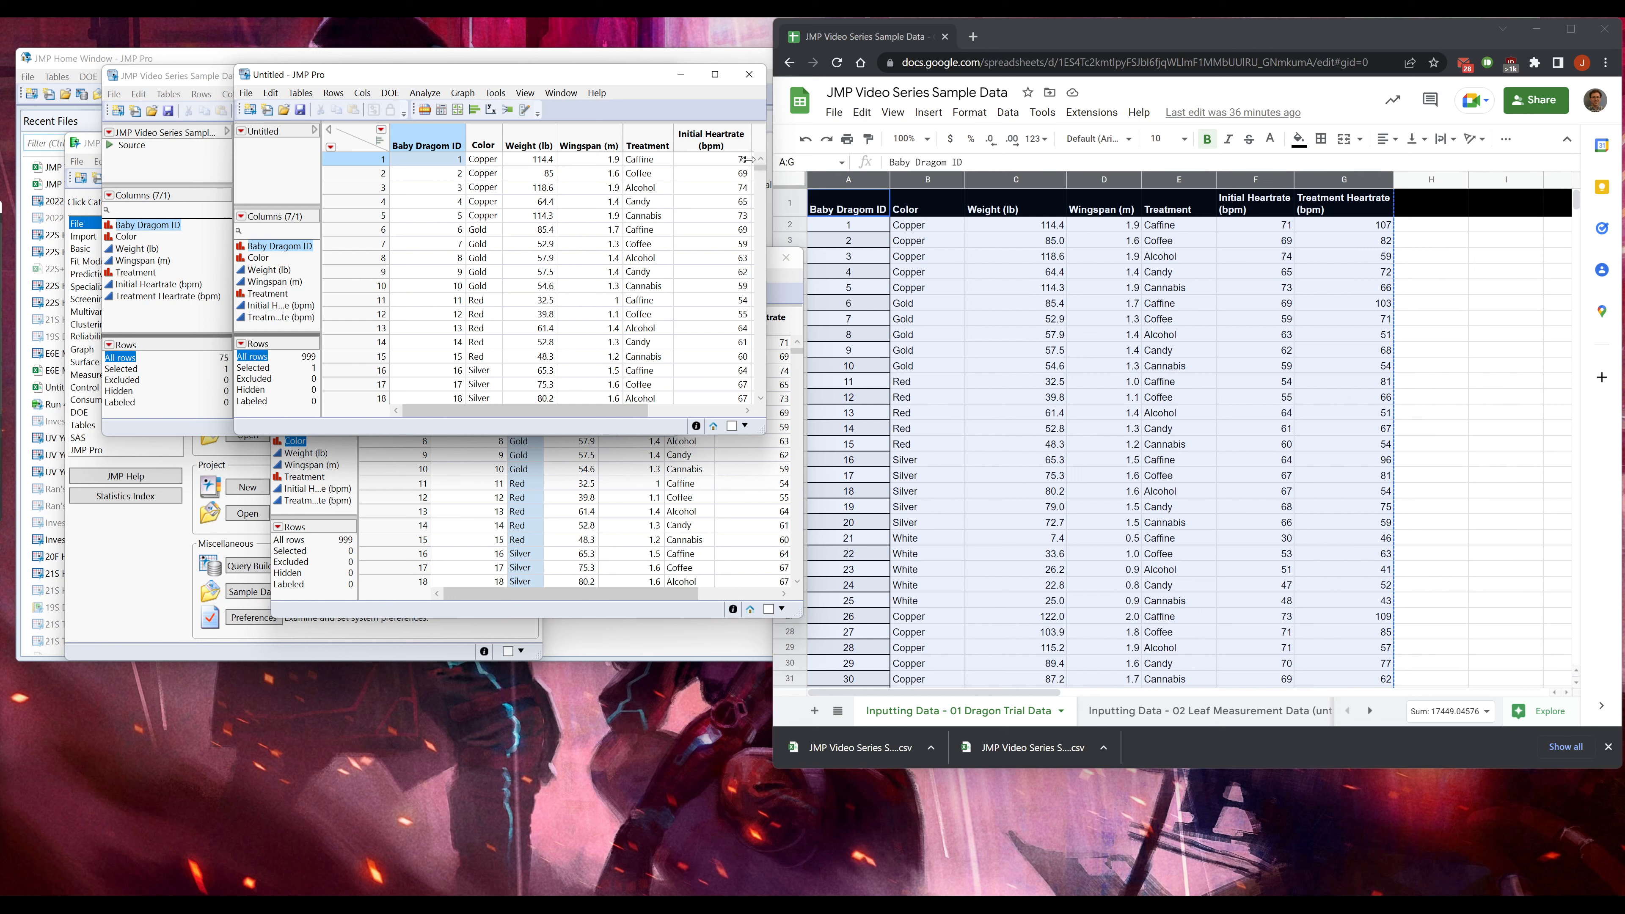
- Delete all the empty rows below row 75 from the Untitled table
{"action": "scroll", "coordinate": [444, 363], "scroll_direction": "down", "scroll_amount": 15}
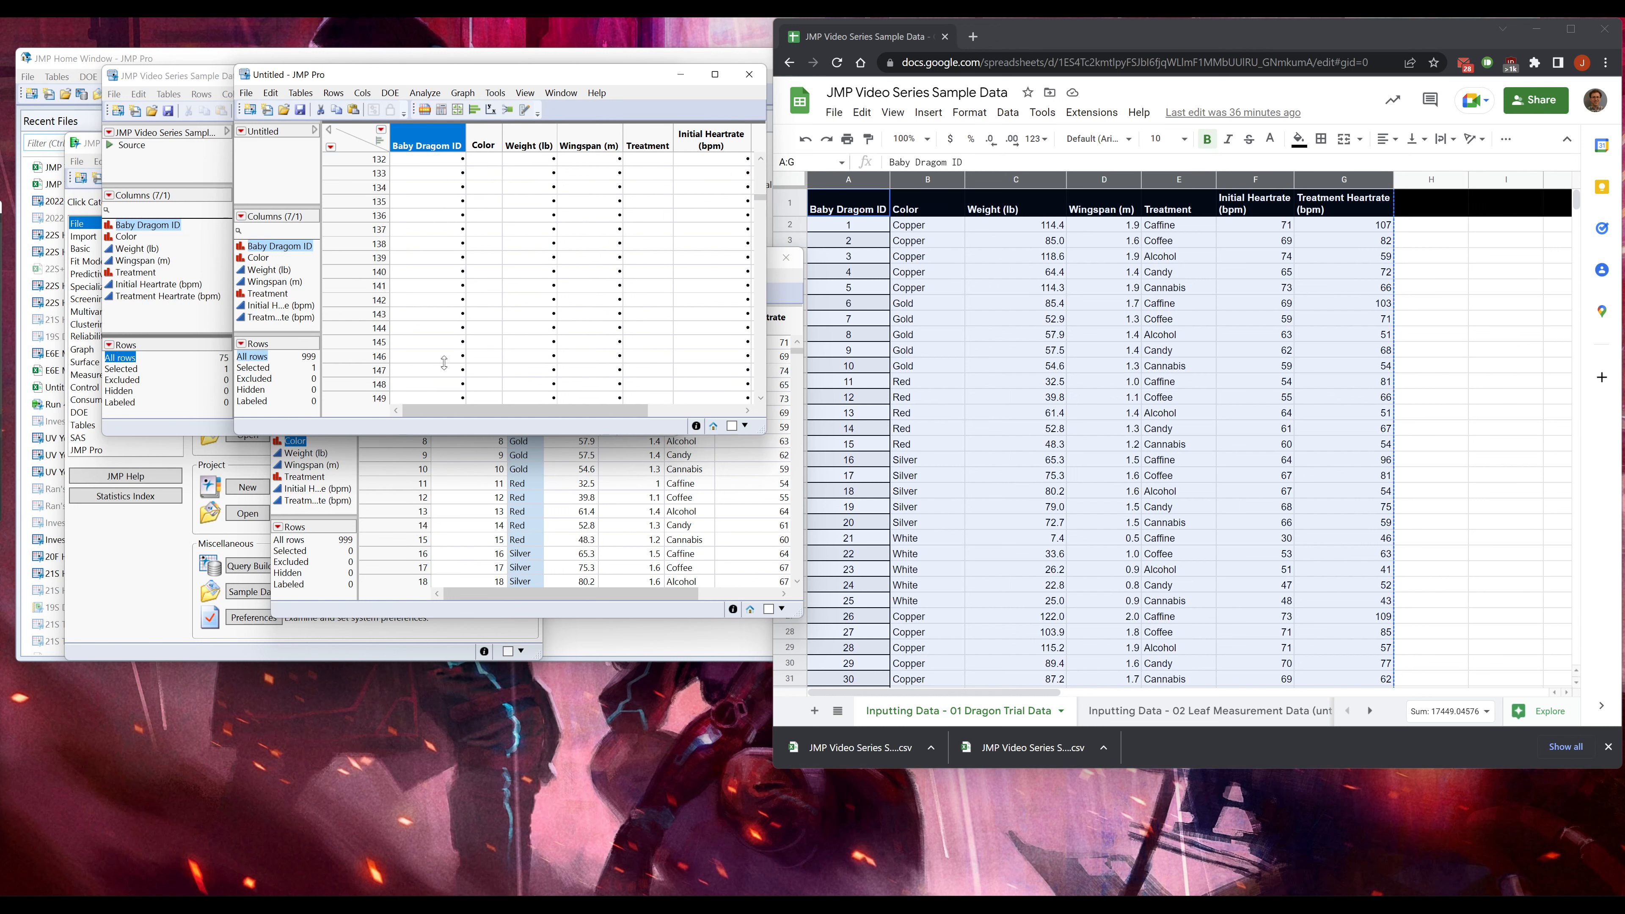
{"action": "left_click_drag", "start_coordinate": [761, 200], "coordinate": [767, 184]}
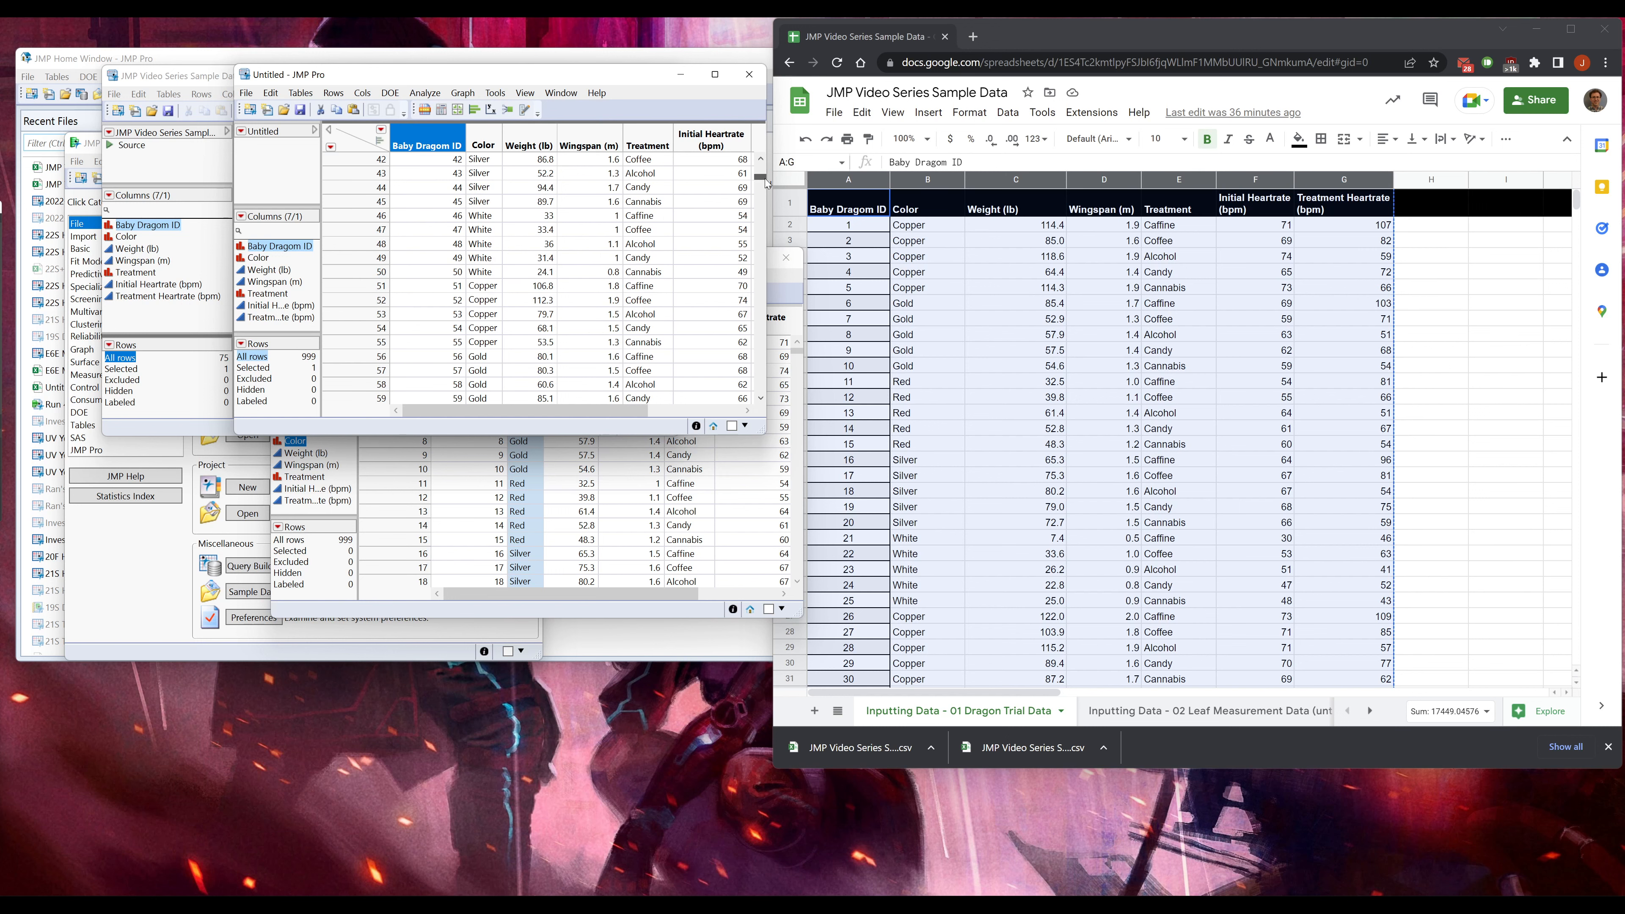
{"action": "scroll", "coordinate": [544, 247], "scroll_direction": "down", "scroll_amount": 14}
{"action": "right_click", "coordinate": [466, 214]}
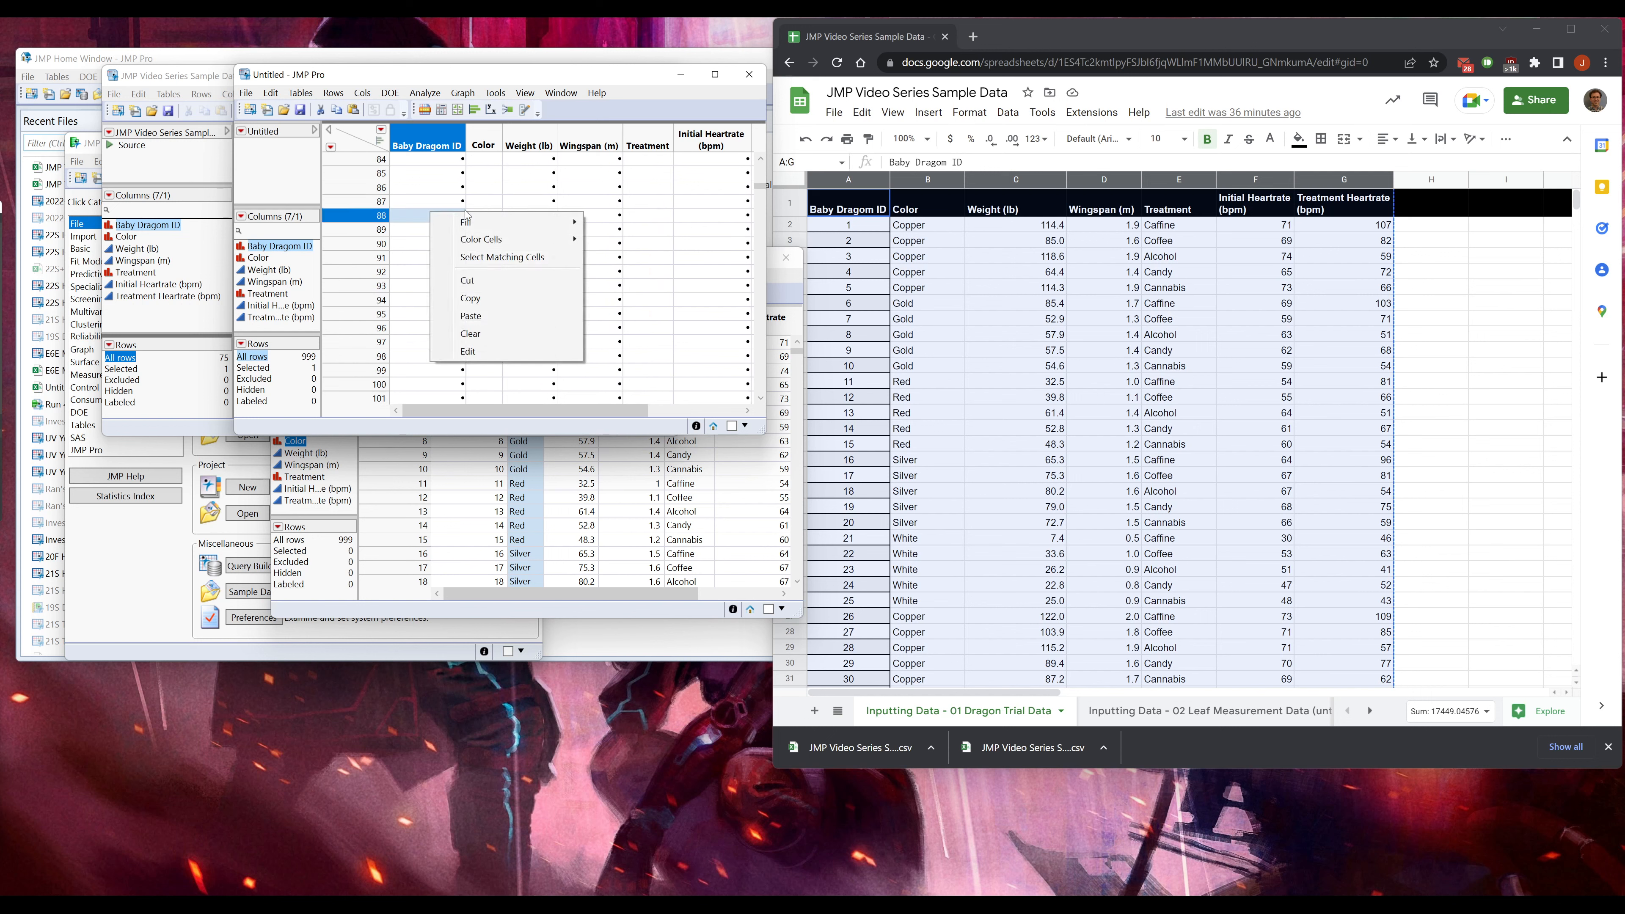
{"action": "left_click_drag", "start_coordinate": [355, 397], "coordinate": [355, 157]}
{"action": "right_click", "coordinate": [358, 211]}
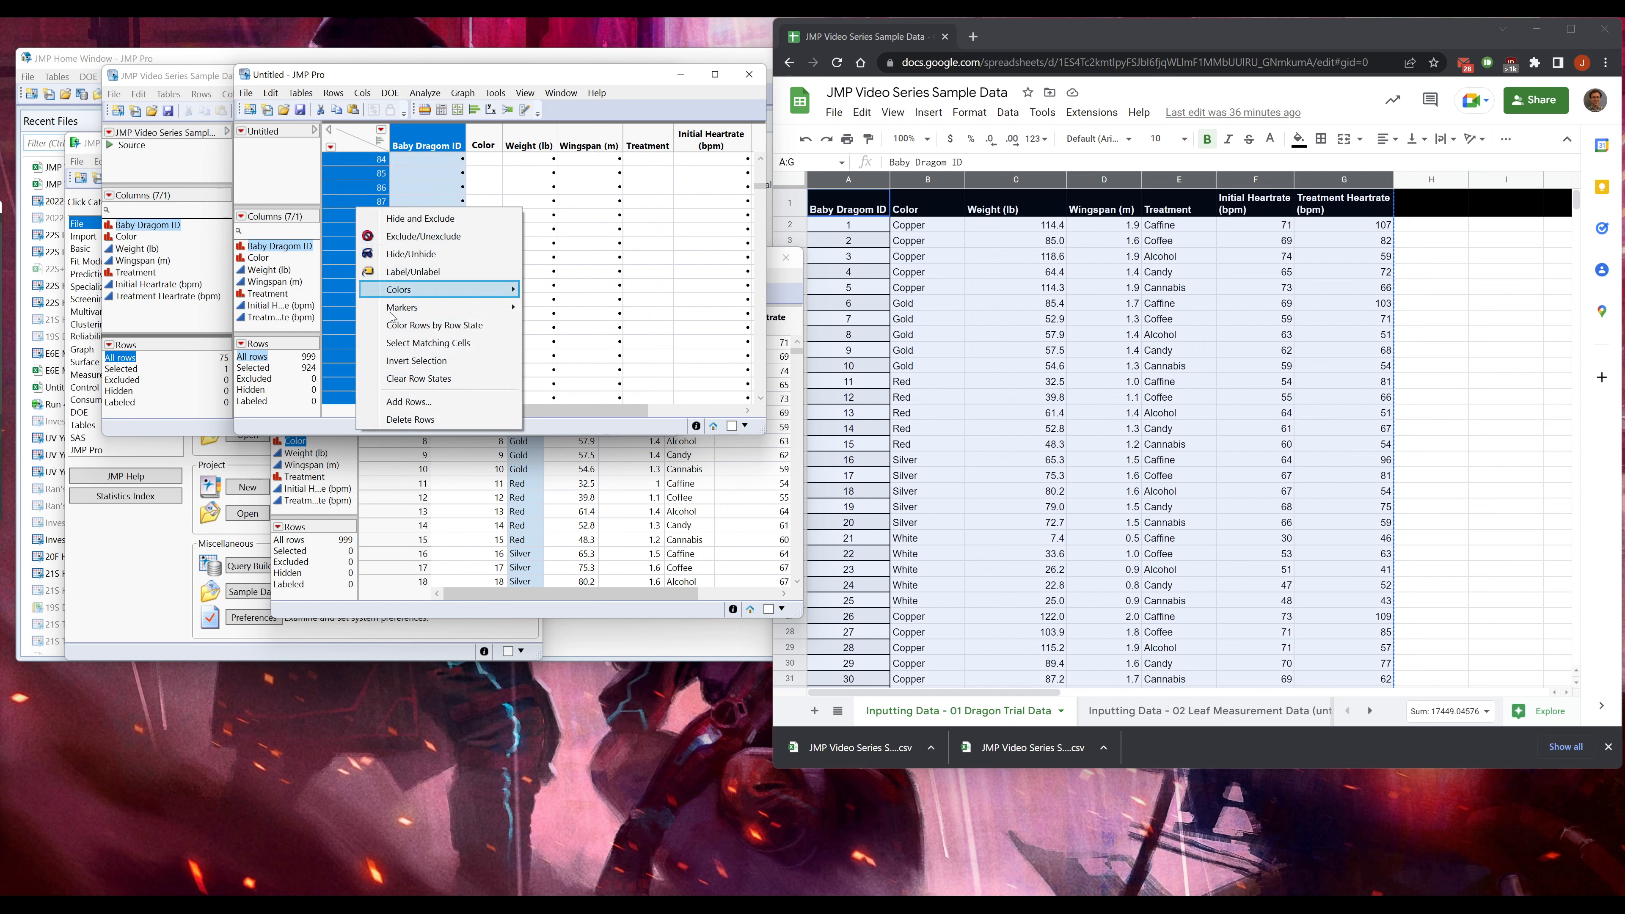
{"action": "left_click", "coordinate": [410, 419]}
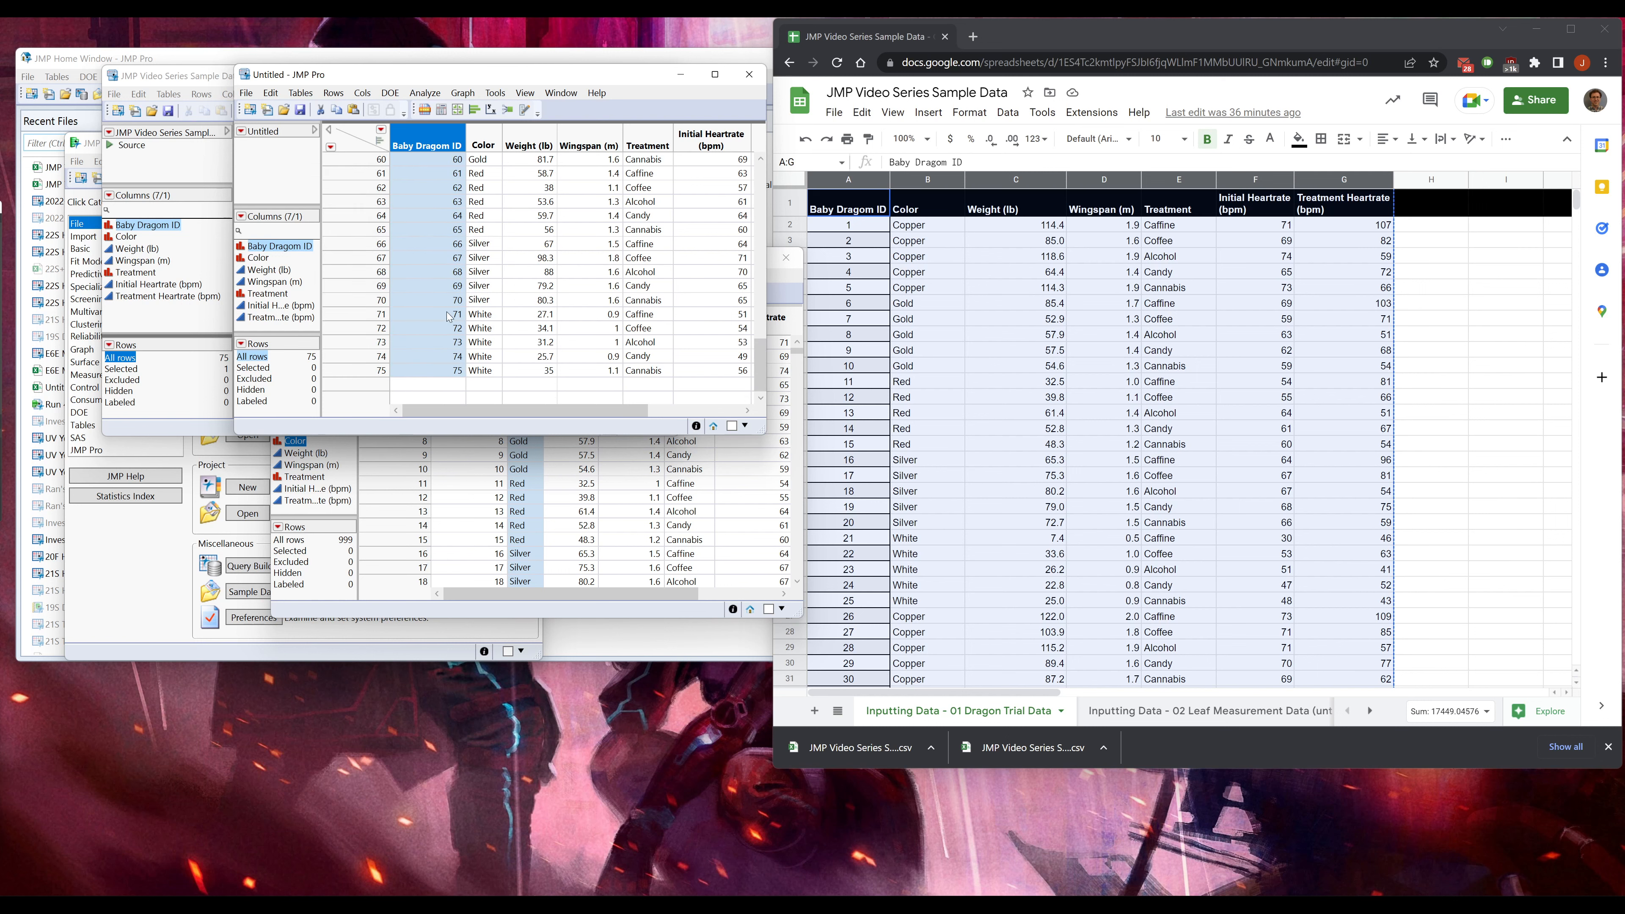
- Close the Untitled and Untitled 2 data tables without saving them
{"action": "scroll", "coordinate": [450, 316], "scroll_direction": "up", "scroll_amount": 20}
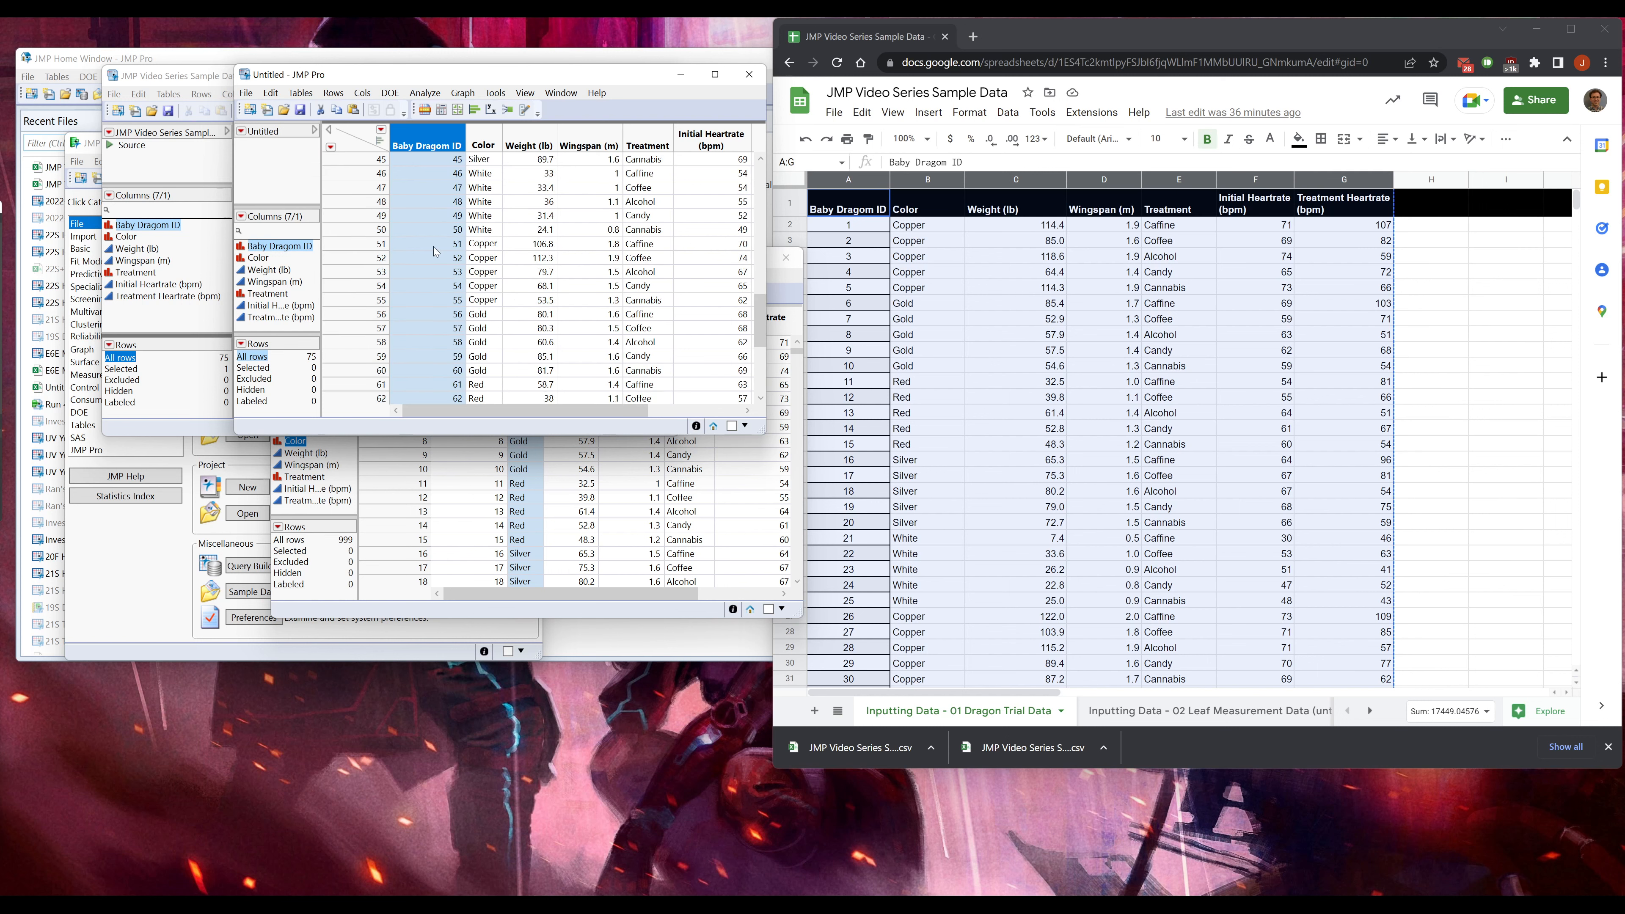
{"action": "left_click", "coordinate": [744, 82]}
{"action": "left_click", "coordinate": [811, 500]}
{"action": "left_click", "coordinate": [720, 279]}
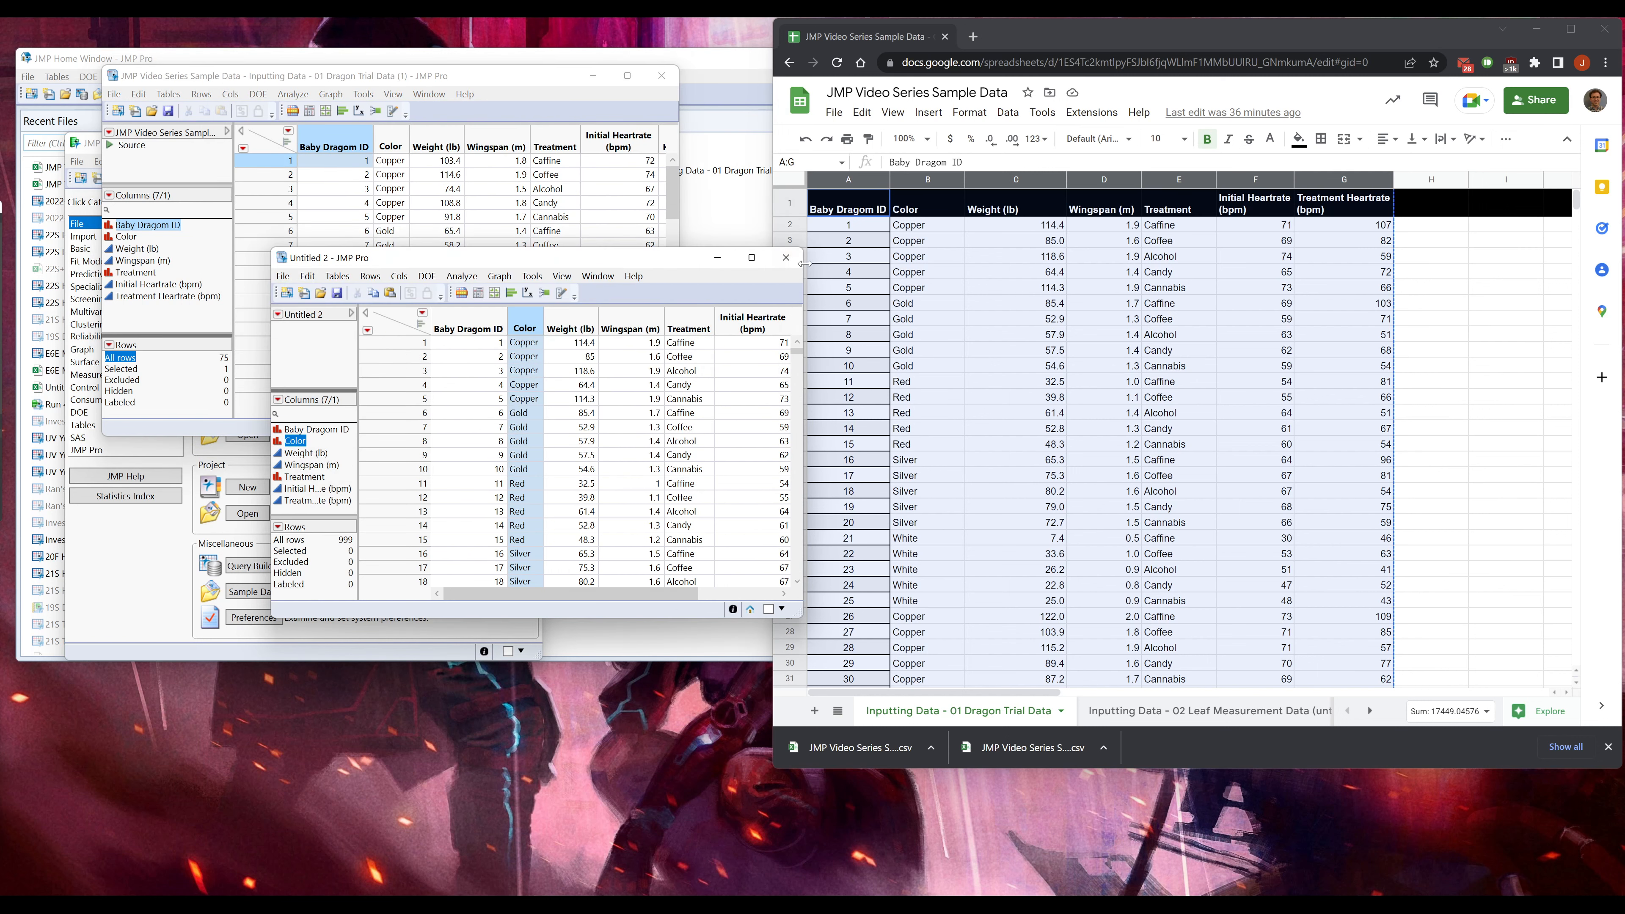
{"action": "left_click", "coordinate": [787, 257]}
{"action": "left_click", "coordinate": [808, 488]}
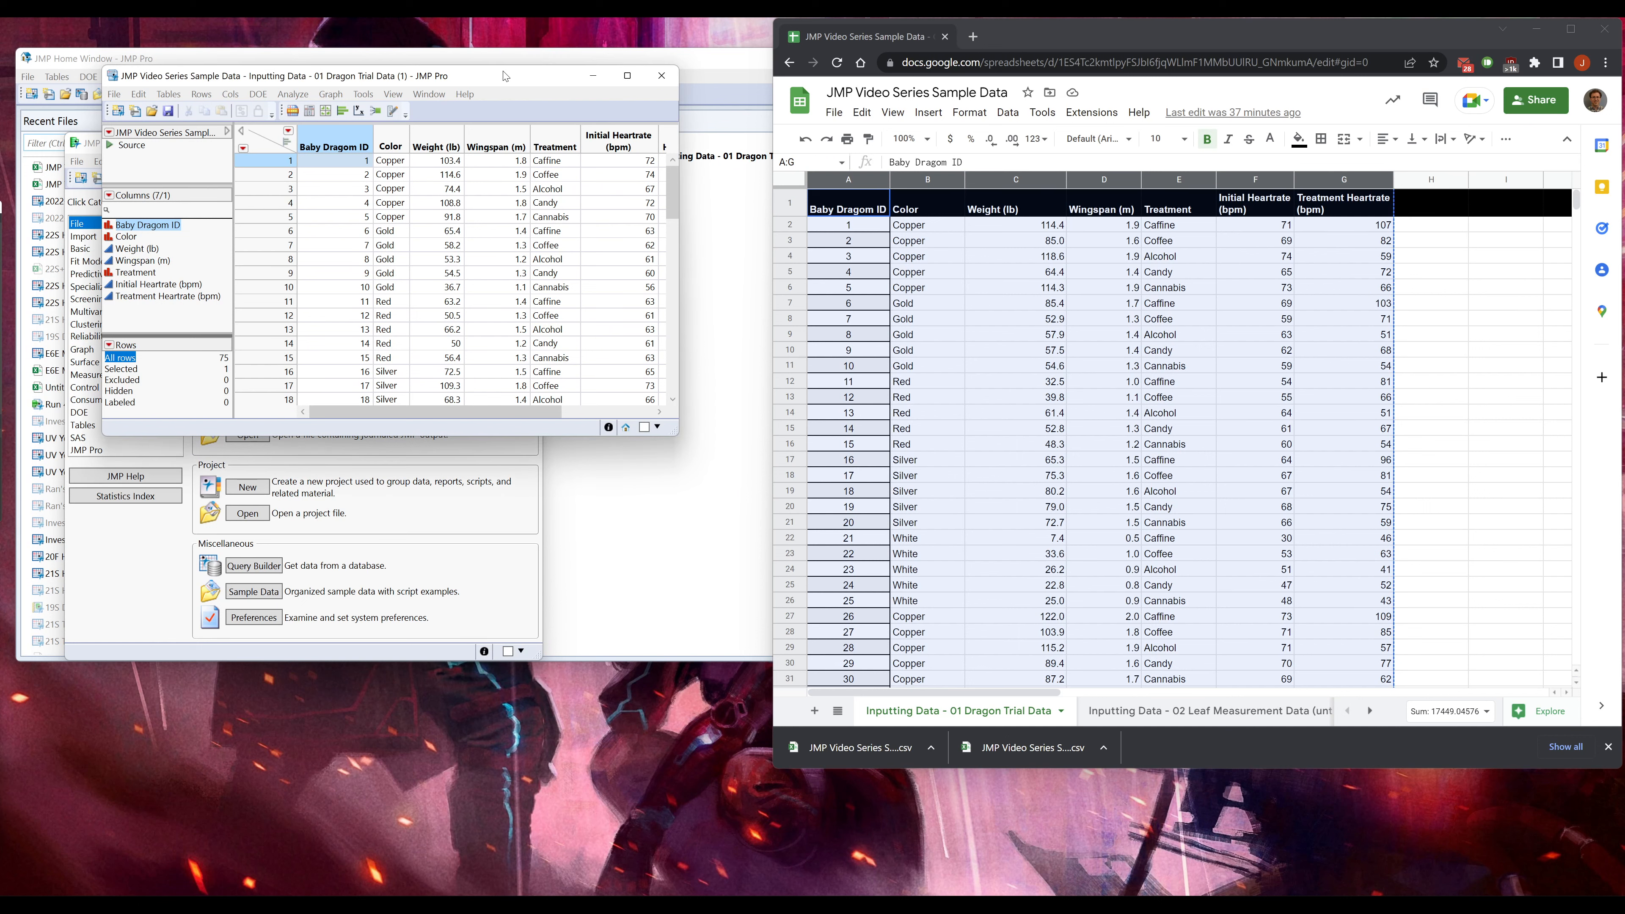
- Copy the full leaf length range A1:E27, including both header rows, from the 02 Leaf Measurement Data (untidy) sheet
{"action": "left_click_drag", "start_coordinate": [506, 72], "coordinate": [594, 271]}
{"action": "left_click", "coordinate": [1153, 712]}
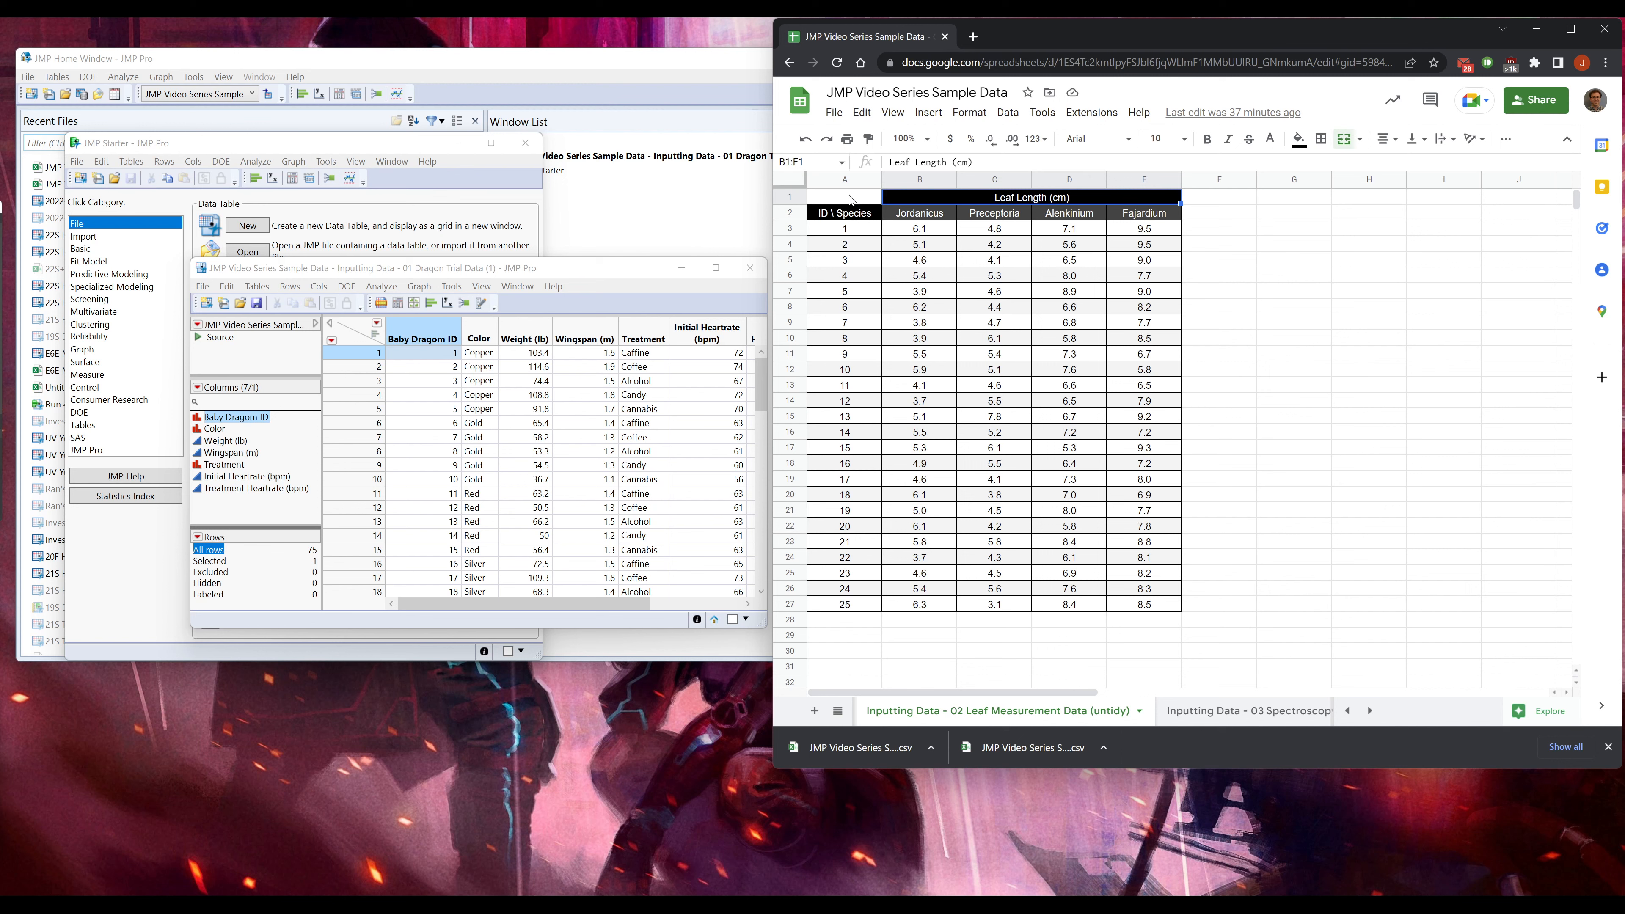
{"action": "left_click", "coordinate": [851, 200]}
{"action": "key", "text": "ctrl+a"}
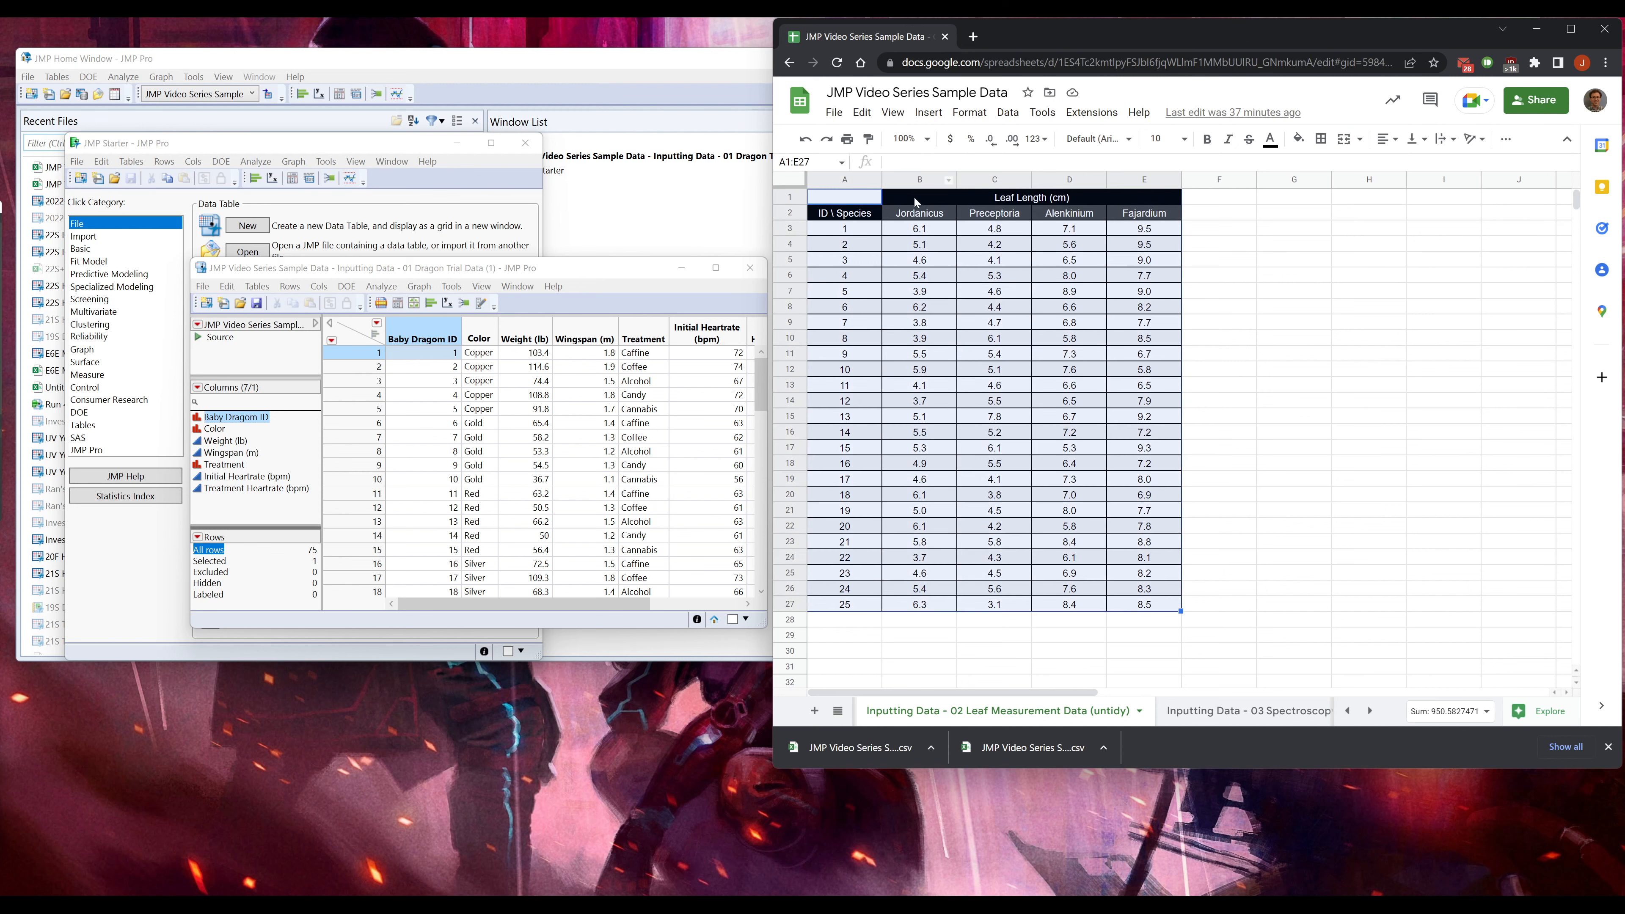
{"action": "left_click_drag", "start_coordinate": [790, 197], "coordinate": [790, 206]}
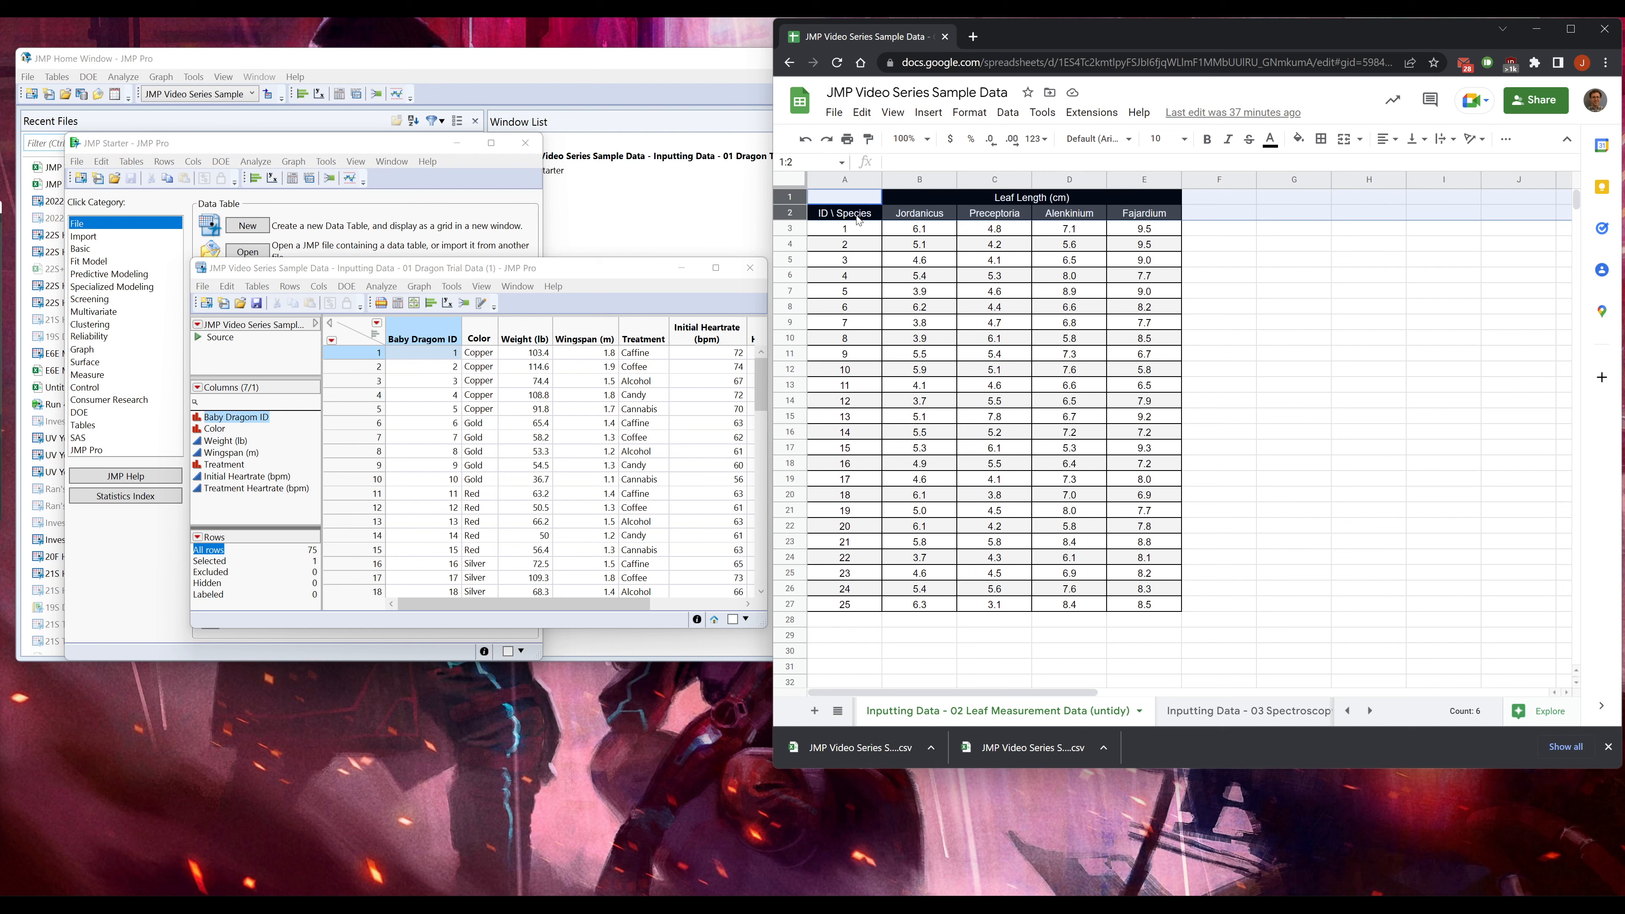
{"action": "left_click_drag", "start_coordinate": [851, 199], "coordinate": [1113, 616]}
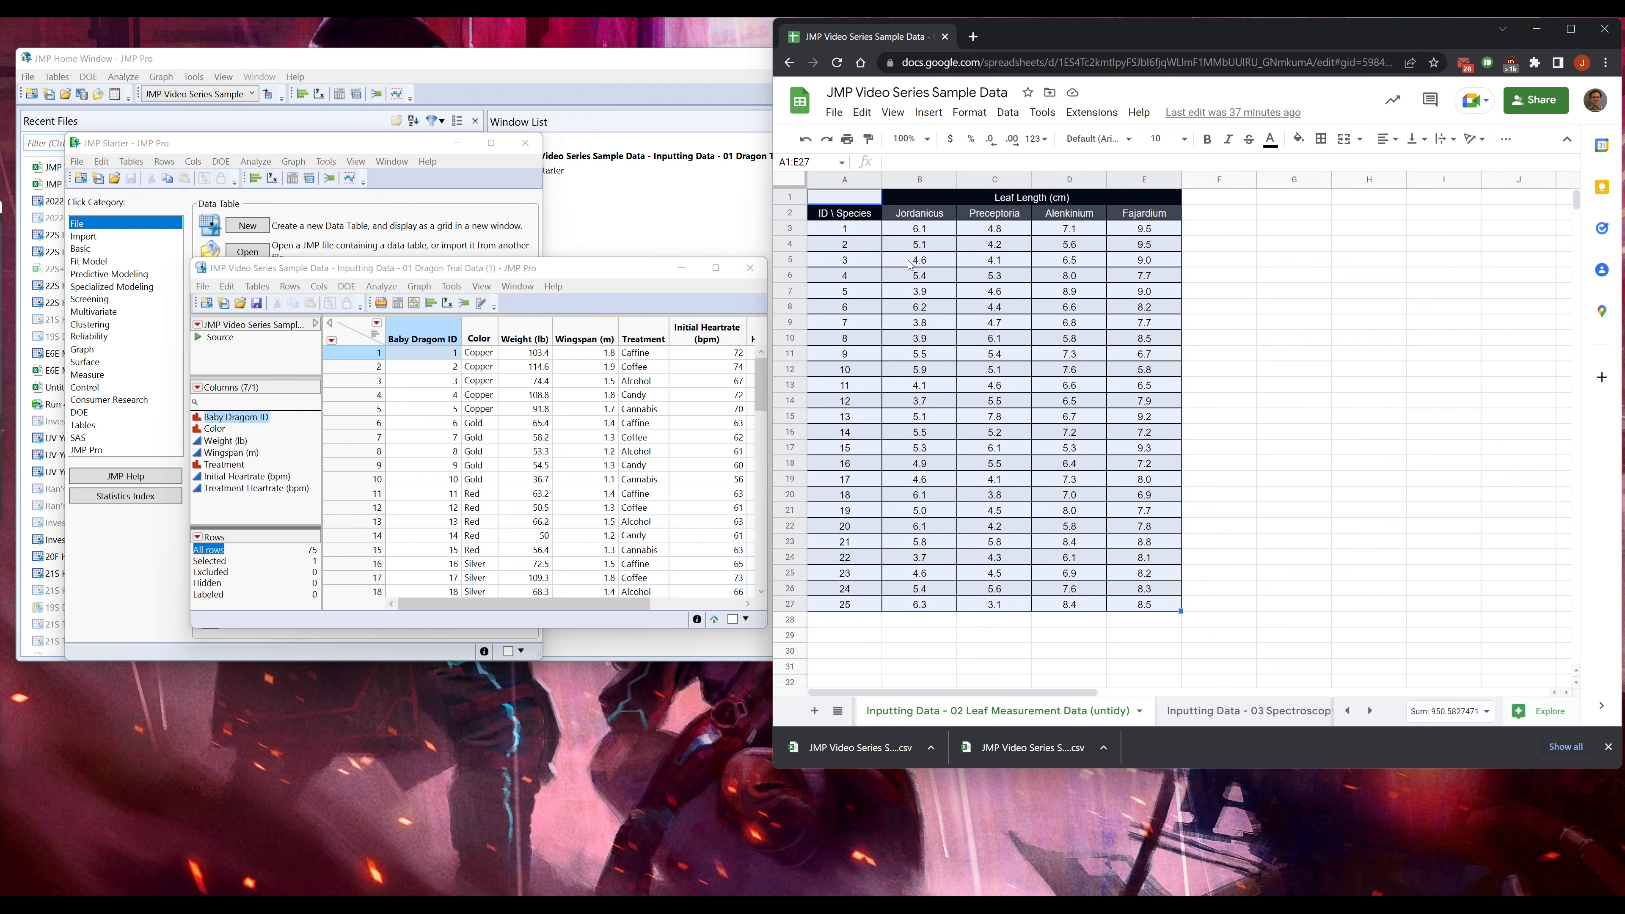
{"action": "key", "text": "ctrl+c"}
- Create a new JMP data table and paste the copied leaf data into it with column names
{"action": "left_click", "coordinate": [269, 211]}
{"action": "left_click", "coordinate": [240, 226]}
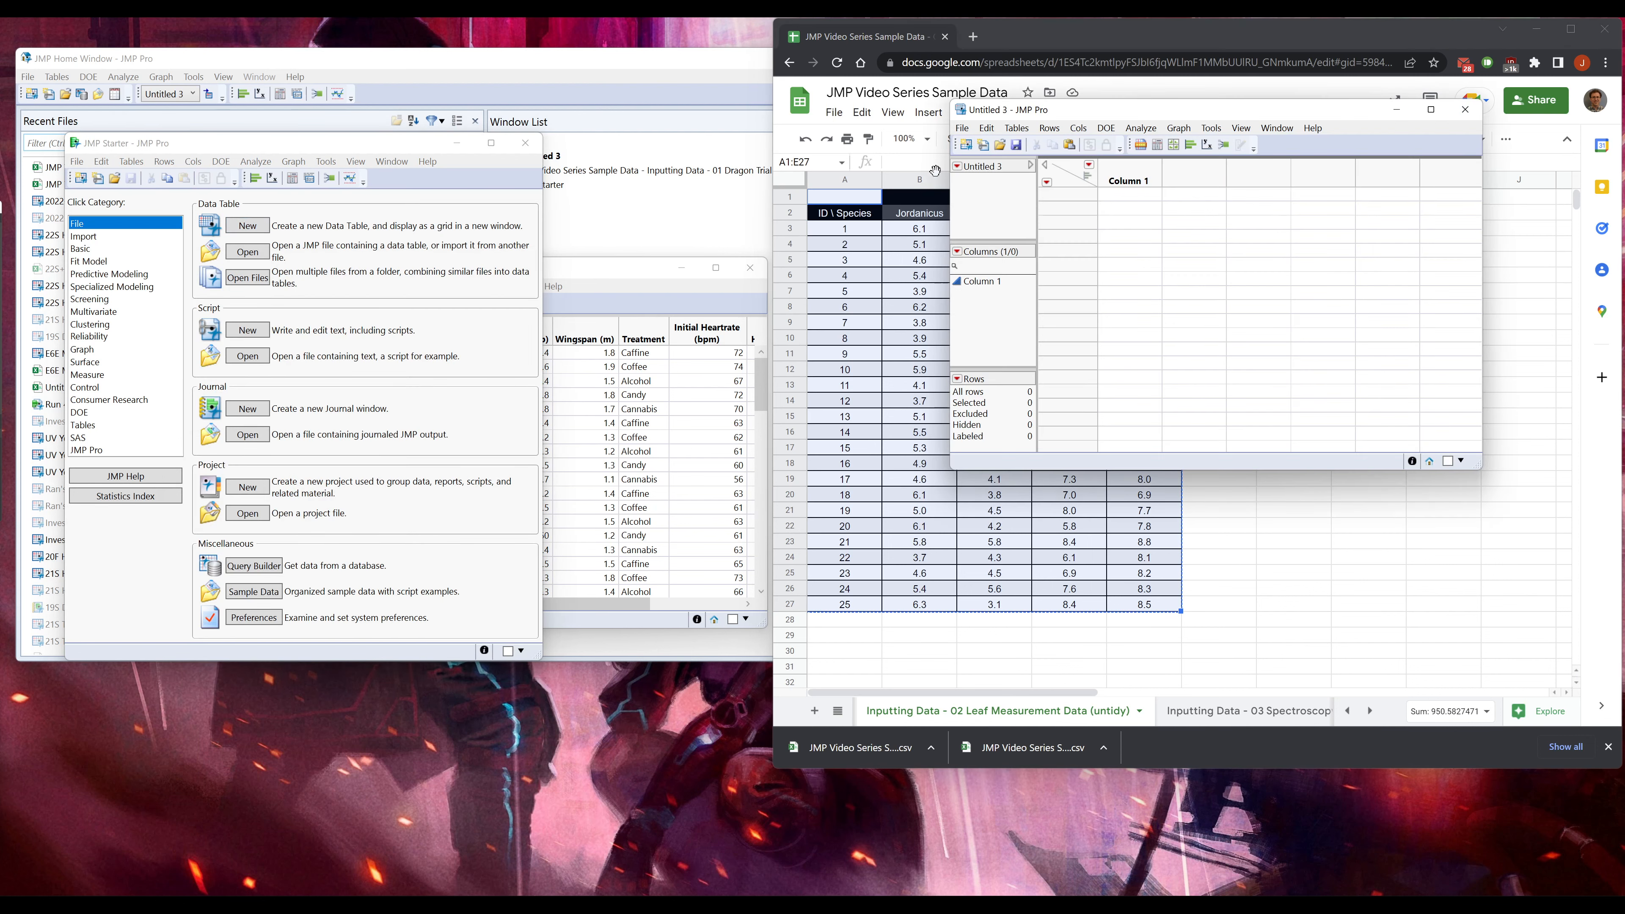
{"action": "left_click_drag", "start_coordinate": [1191, 120], "coordinate": [402, 259]}
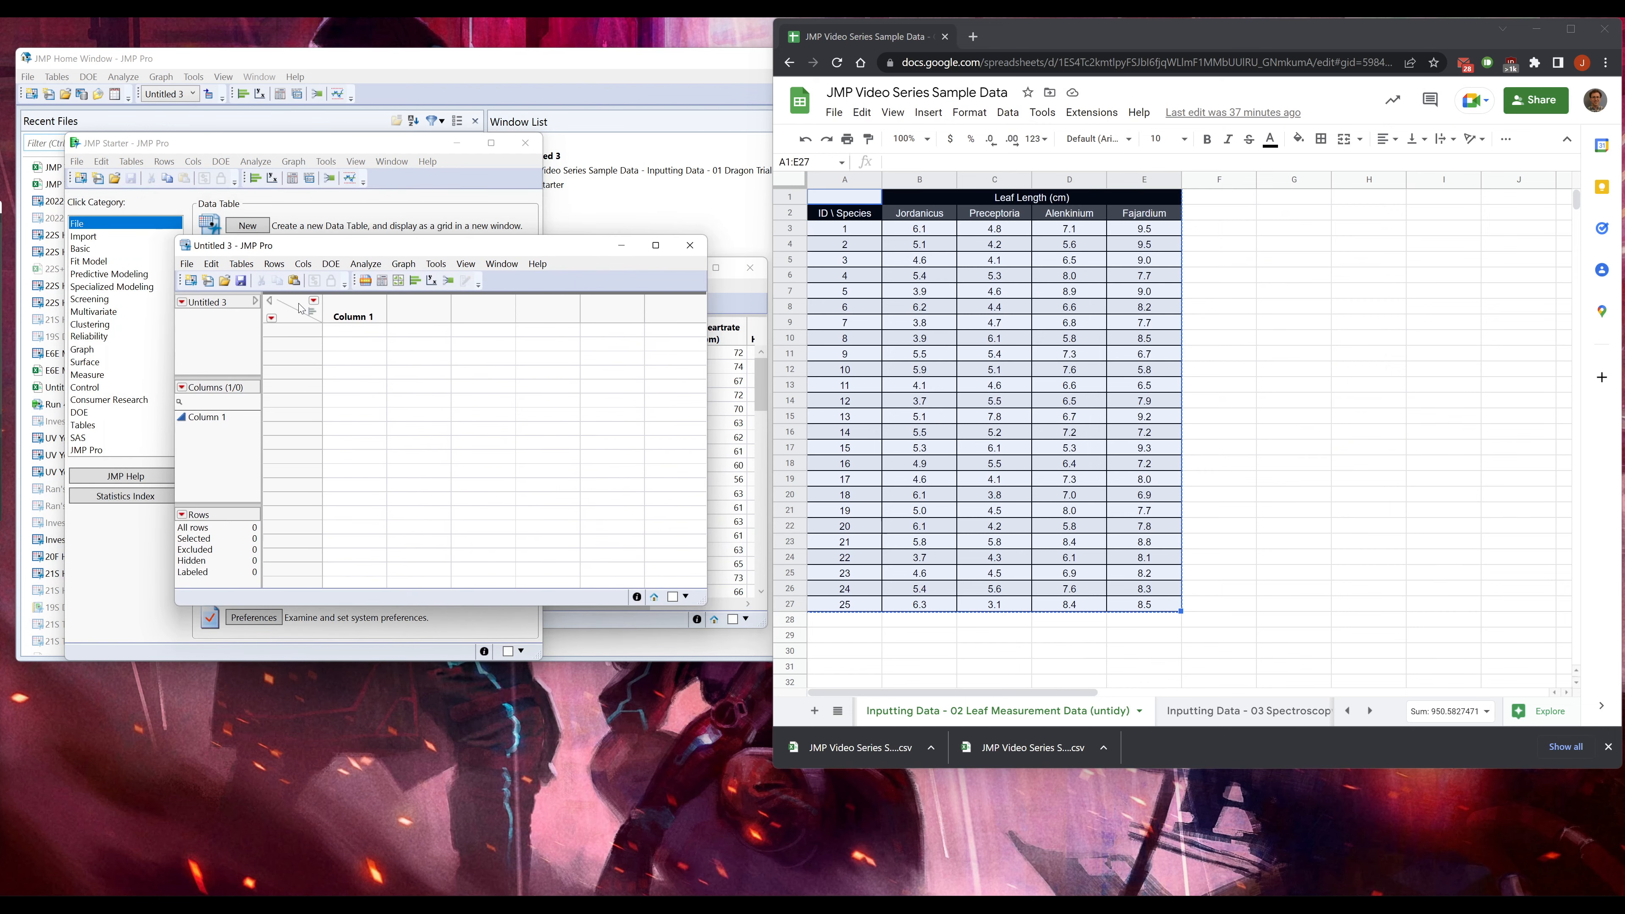
{"action": "left_click", "coordinate": [339, 314]}
{"action": "left_click", "coordinate": [211, 264]}
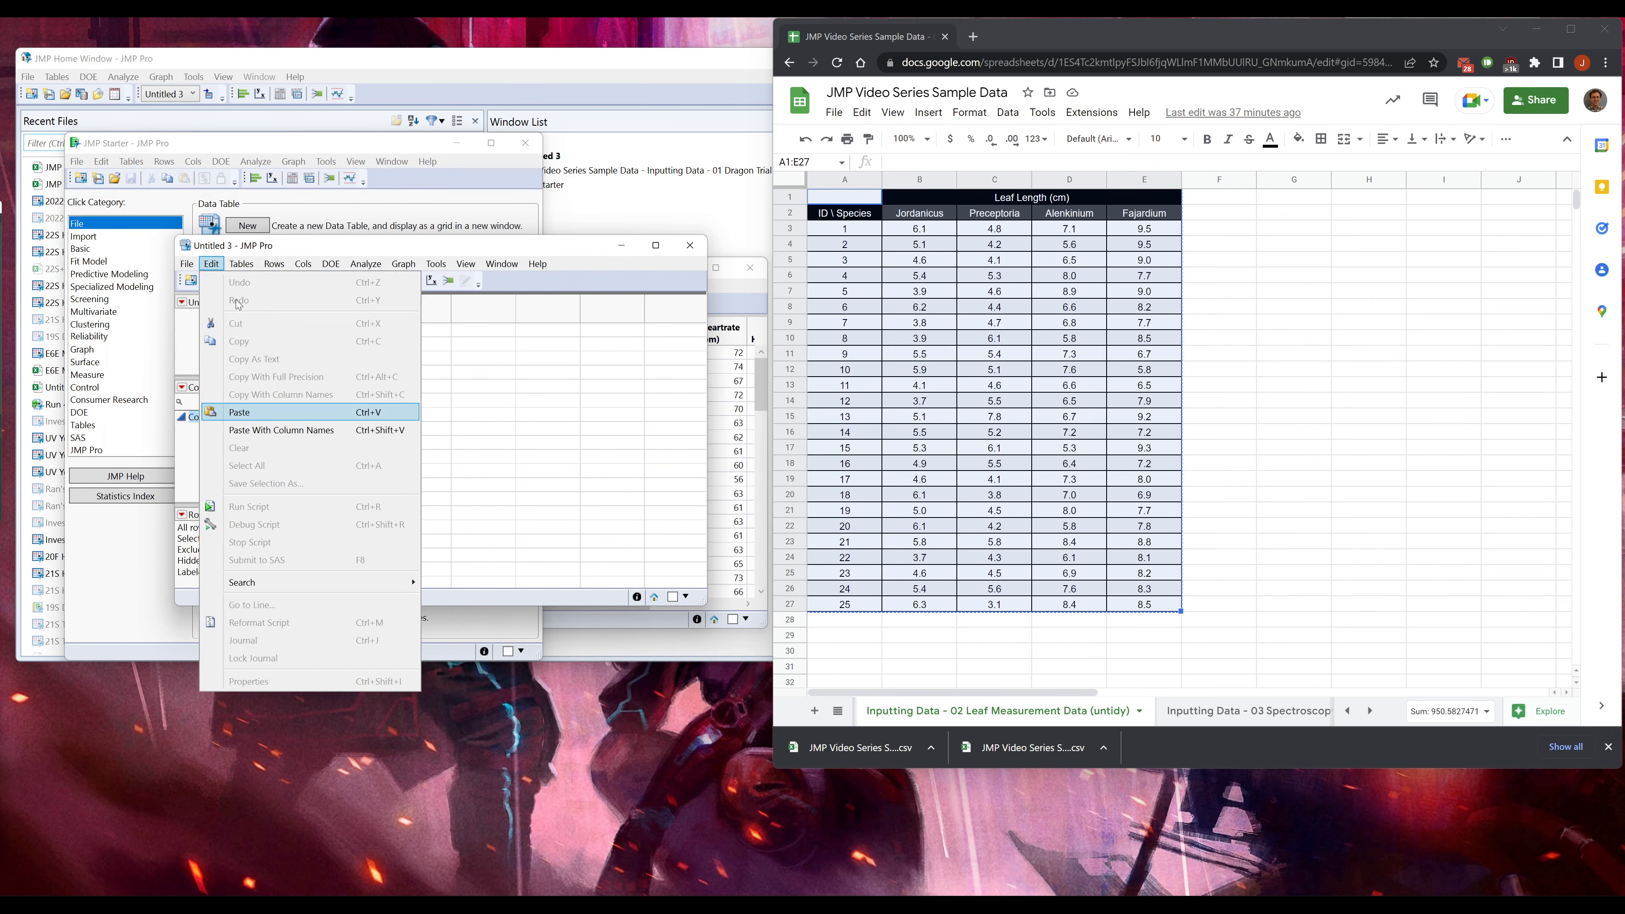
{"action": "left_click", "coordinate": [272, 430]}
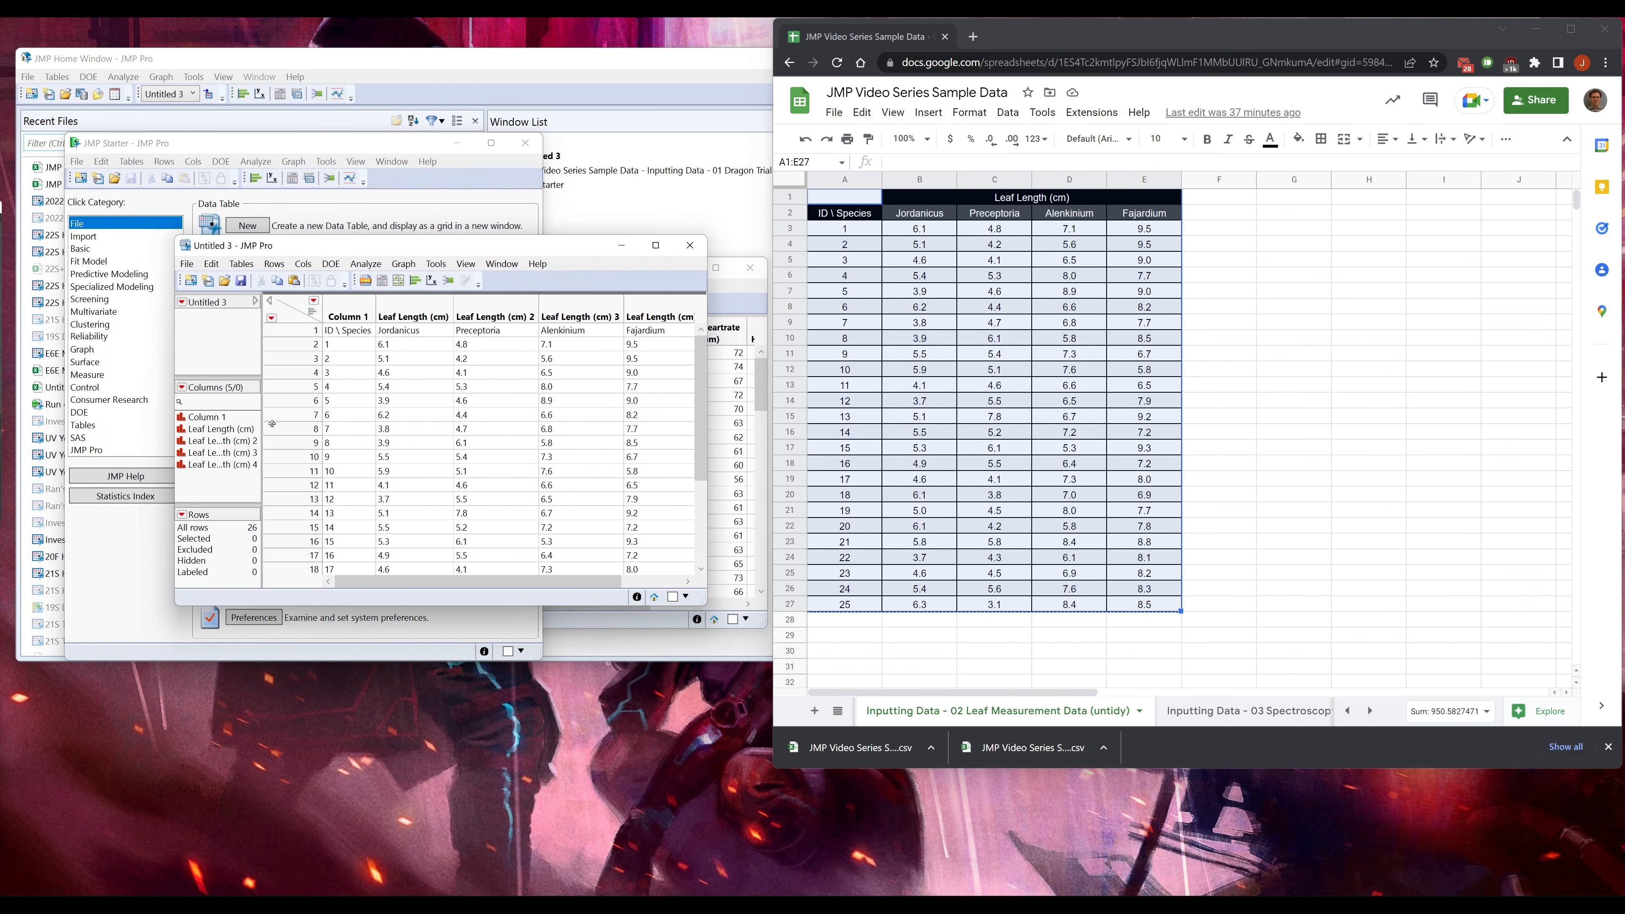
- Move the species names in the first row of the leaf table up and append them to the column names
{"action": "left_click", "coordinate": [398, 316]}
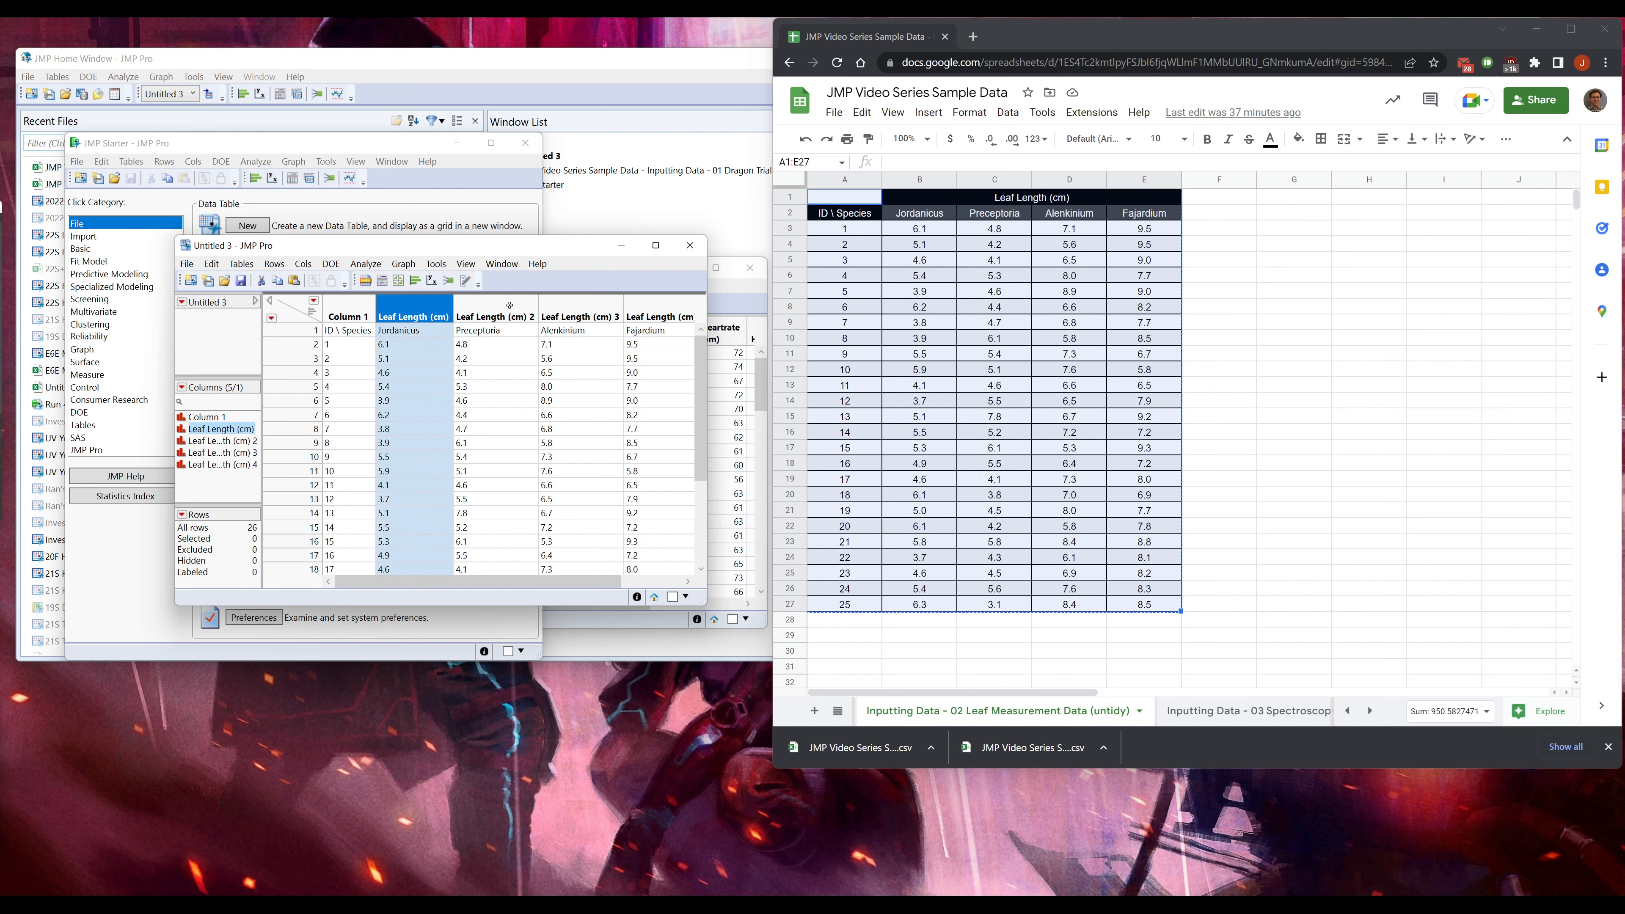
{"action": "left_click", "coordinate": [495, 317]}
{"action": "left_click", "coordinate": [579, 316]}
{"action": "left_click", "coordinate": [664, 318]}
{"action": "left_click_drag", "start_coordinate": [376, 316], "coordinate": [373, 316]}
{"action": "left_click", "coordinate": [348, 317]}
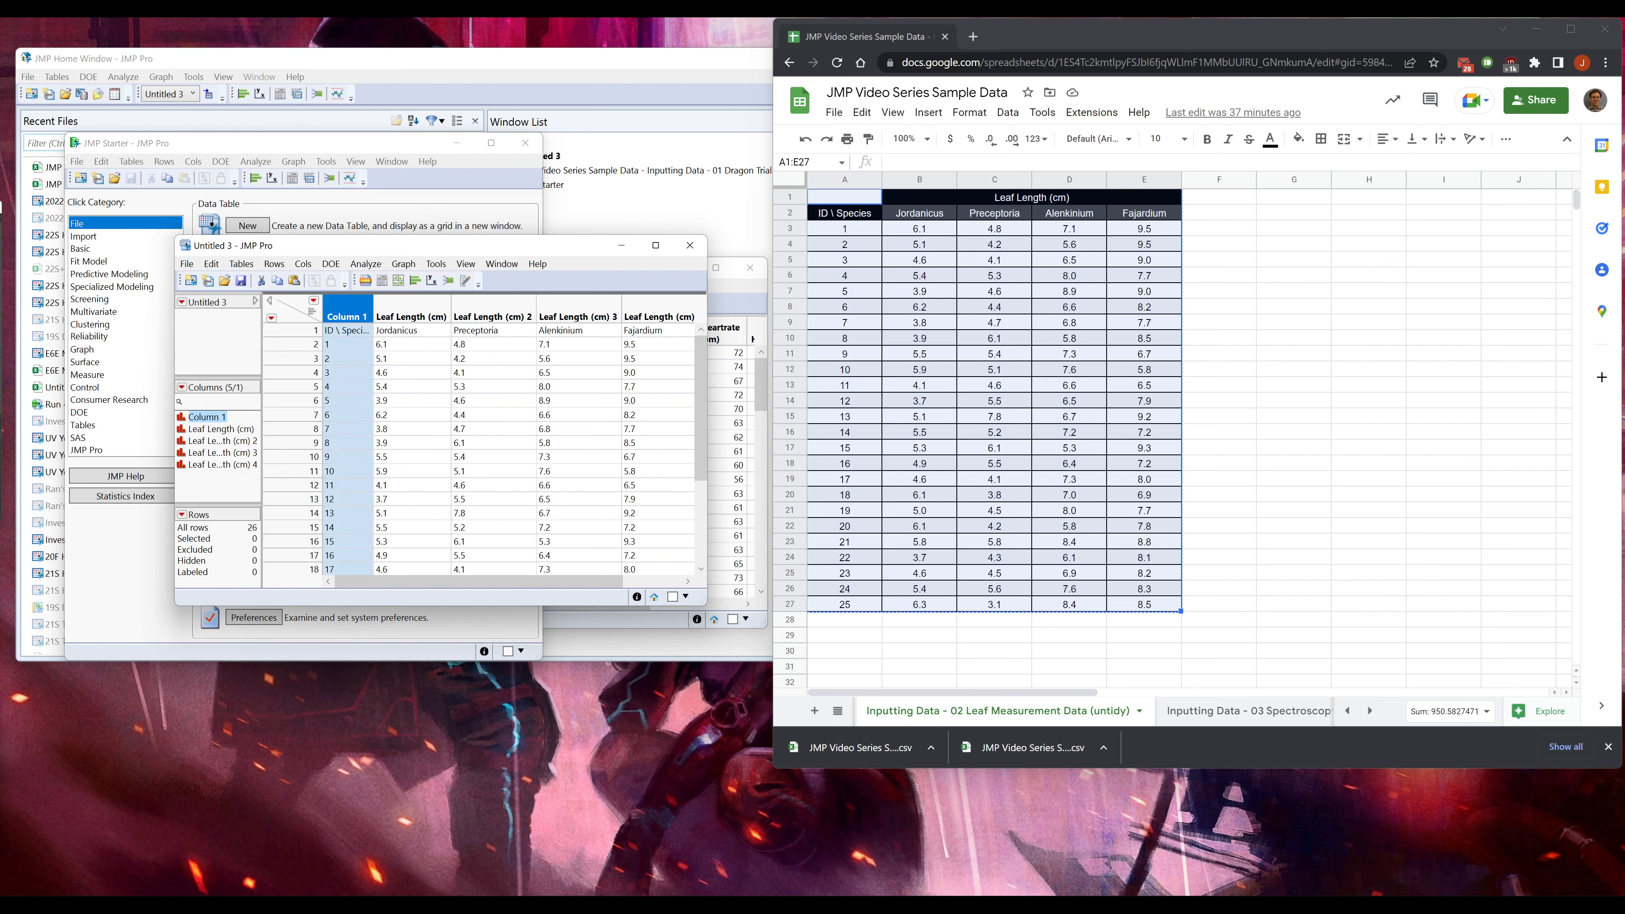
{"action": "left_click", "coordinate": [408, 310]}
{"action": "left_click", "coordinate": [275, 263]}
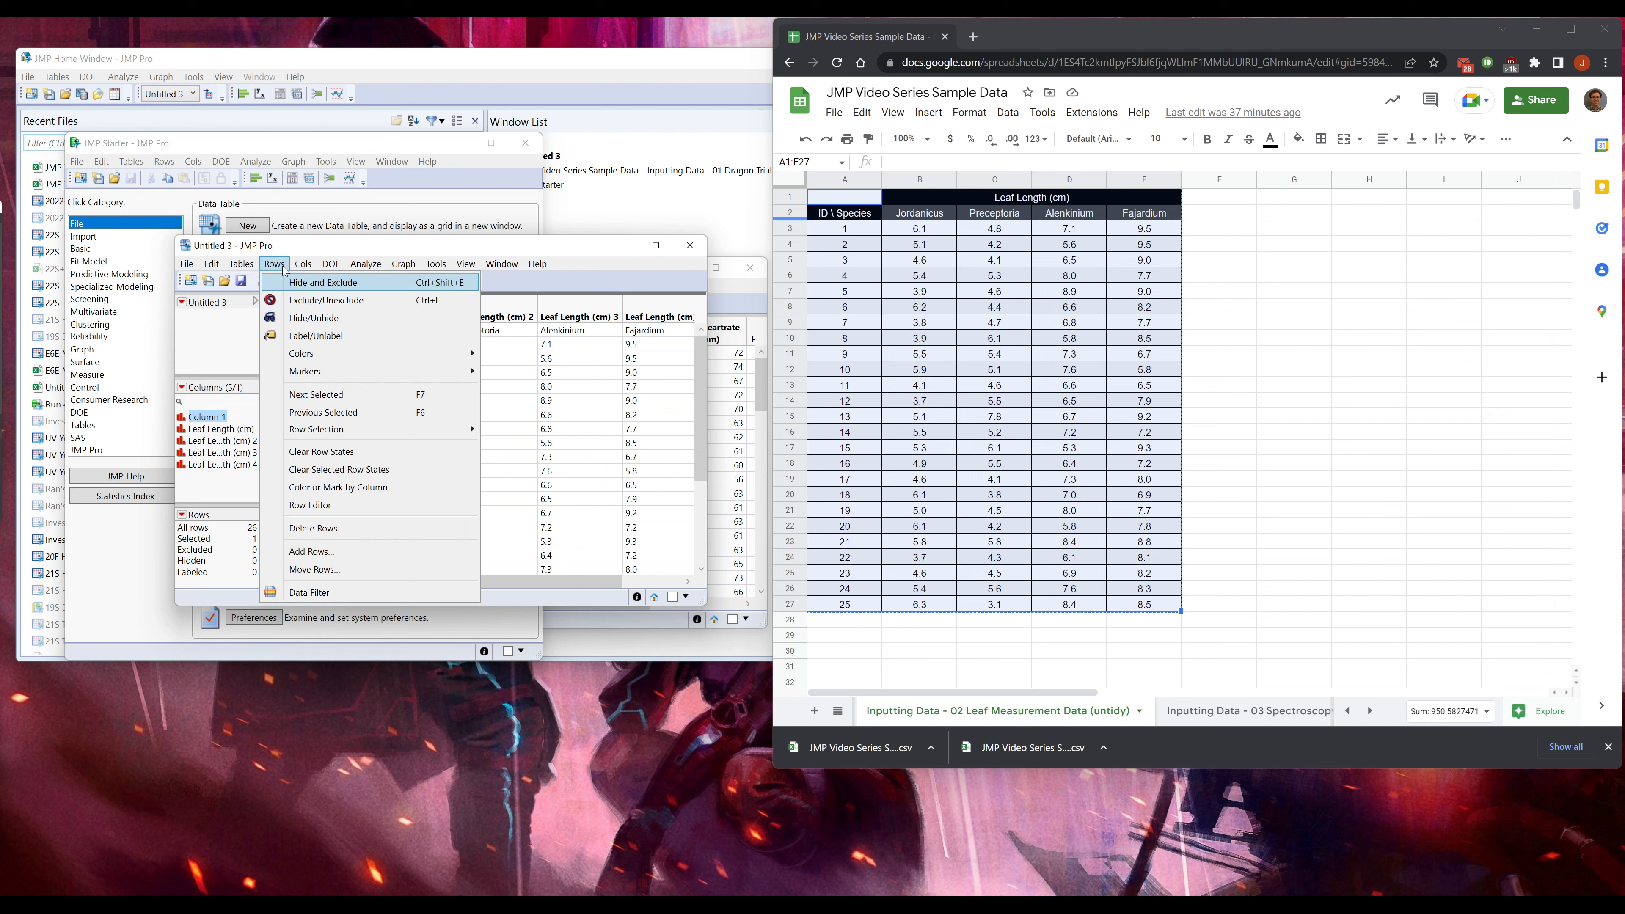
{"action": "mouse_move", "coordinate": [303, 264]}
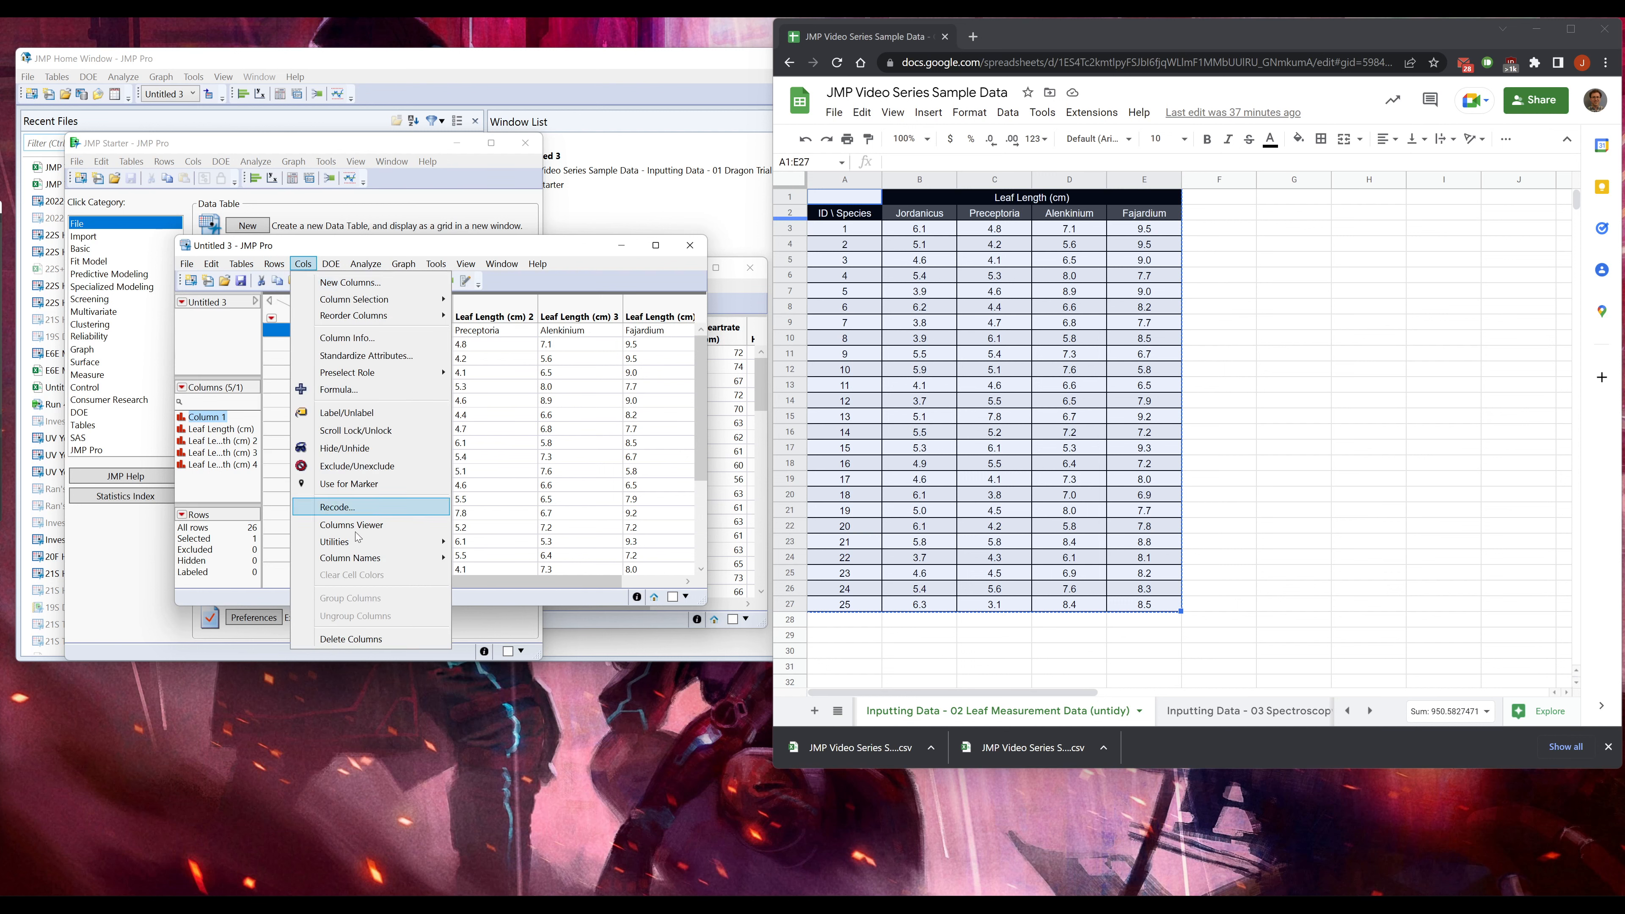
{"action": "mouse_move", "coordinate": [394, 560]}
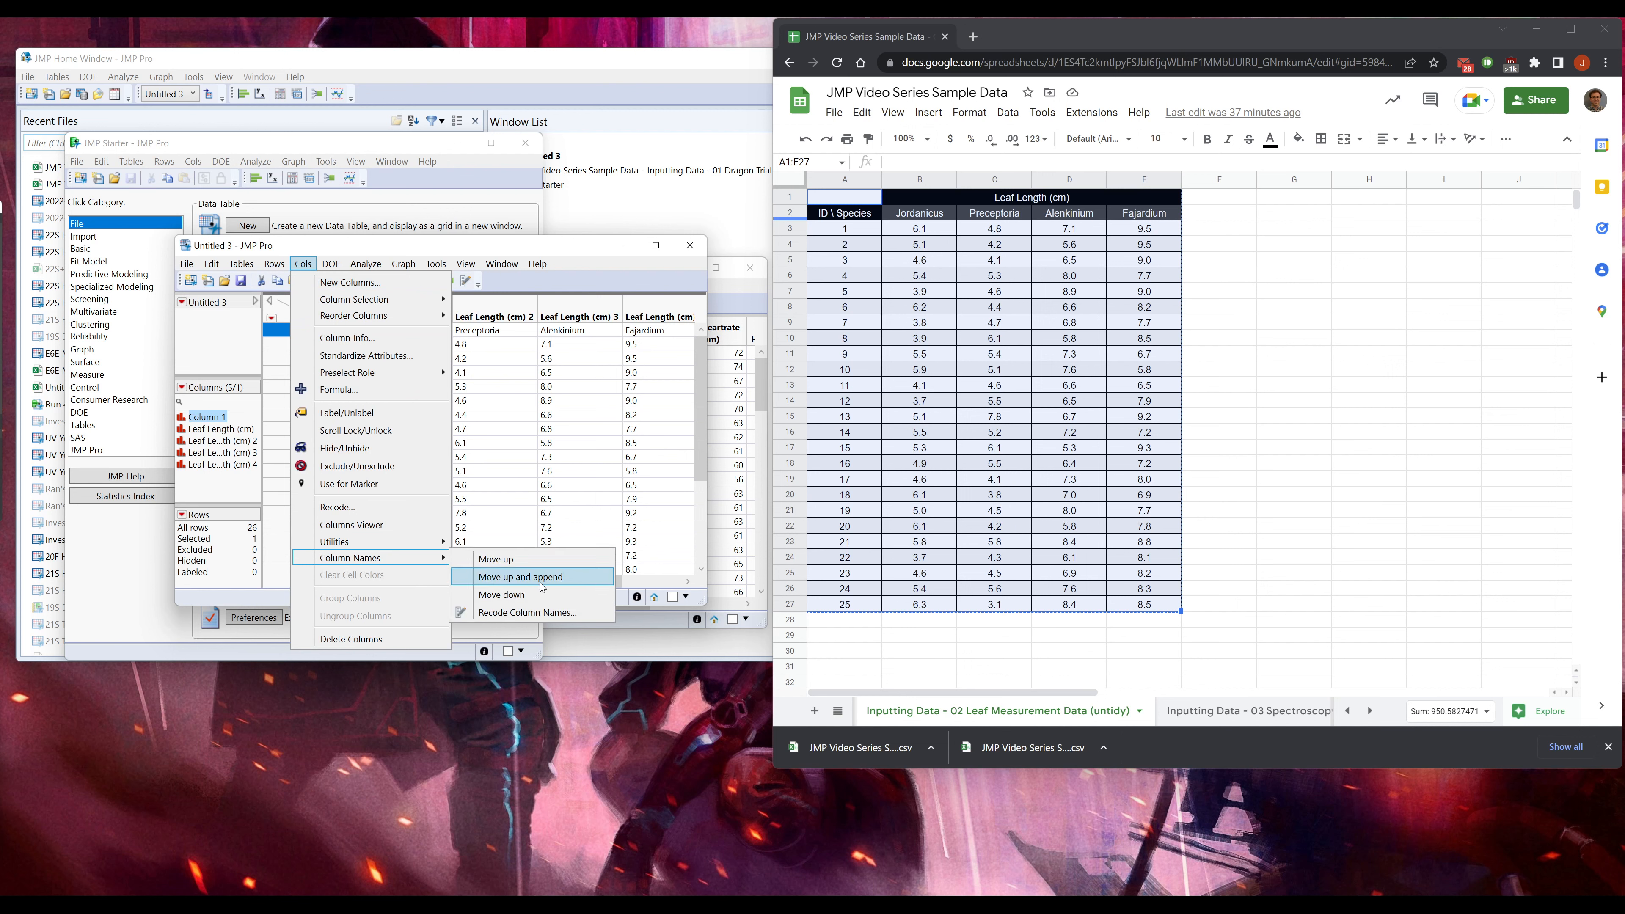
{"action": "left_click", "coordinate": [557, 577]}
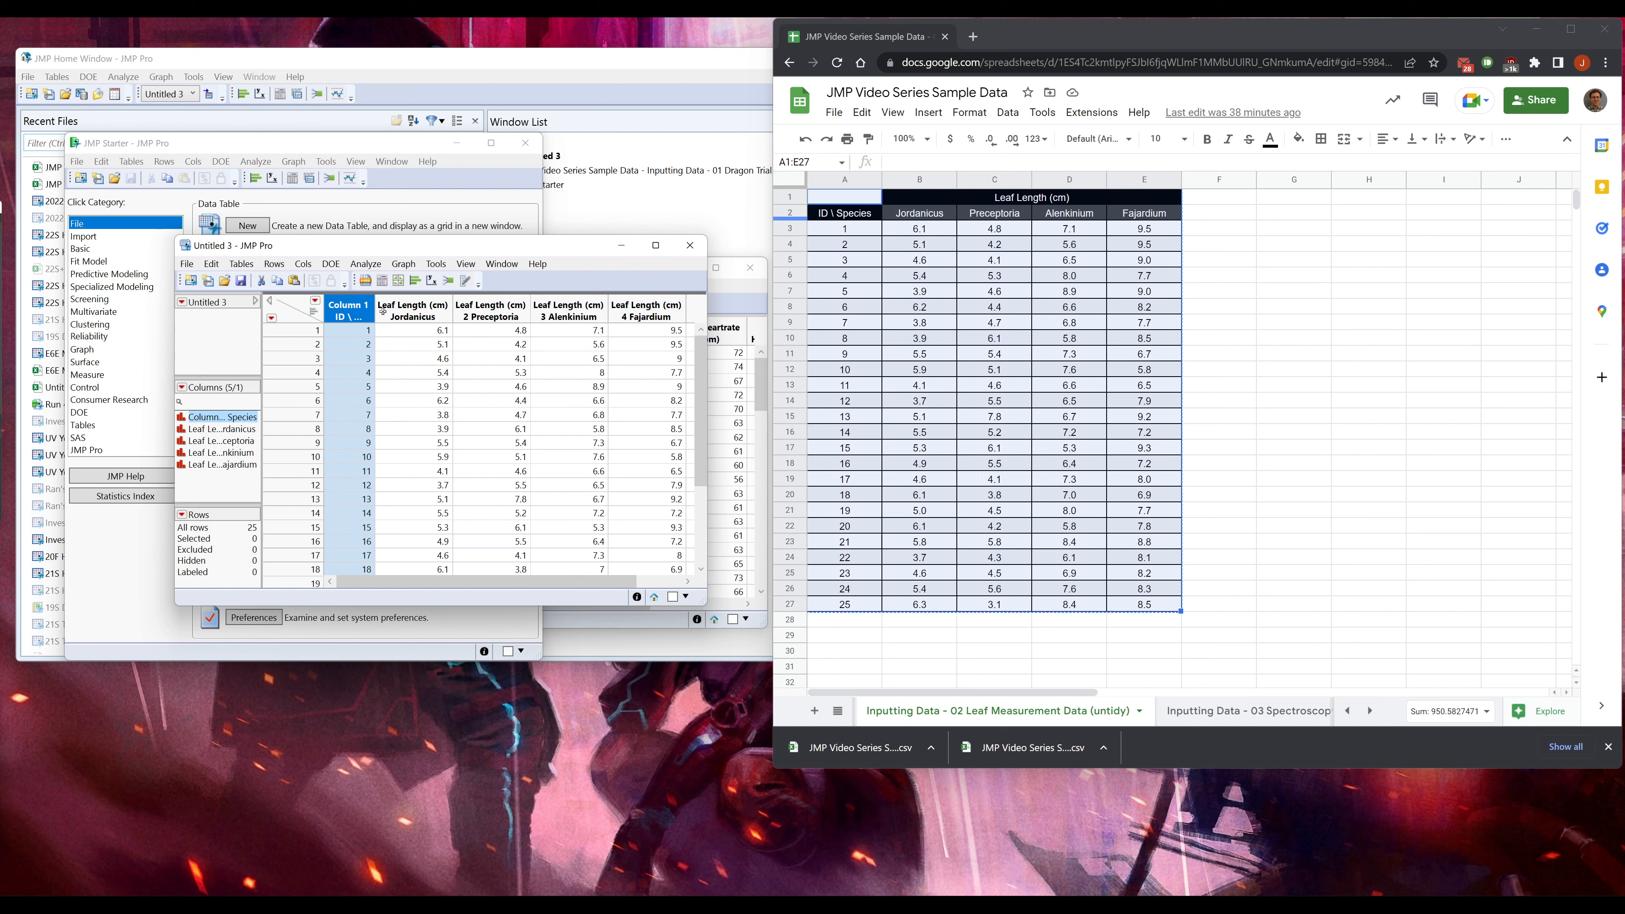
- Set the modeling type of all five leaf table columns to Continuous together with Standardize Attributes
{"action": "left_click", "coordinate": [415, 310]}
{"action": "left_click_drag", "start_coordinate": [326, 314], "coordinate": [330, 314]}
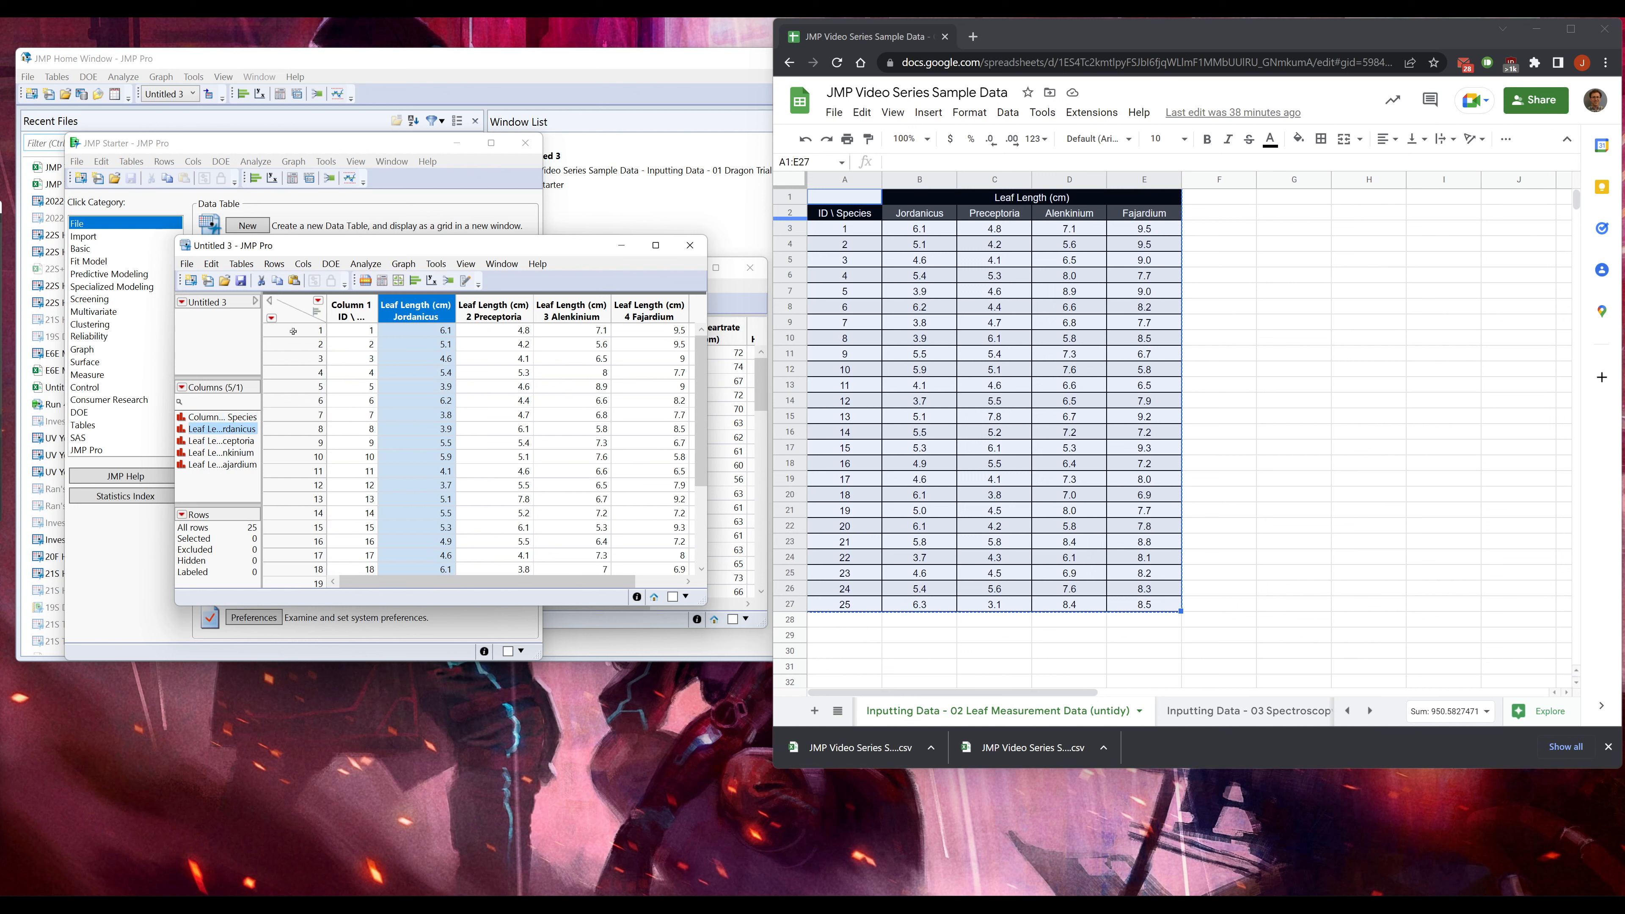
{"action": "left_click", "coordinate": [356, 308]}
{"action": "left_click", "coordinate": [393, 312]}
{"action": "left_click", "coordinate": [223, 465], "text": "shift"}
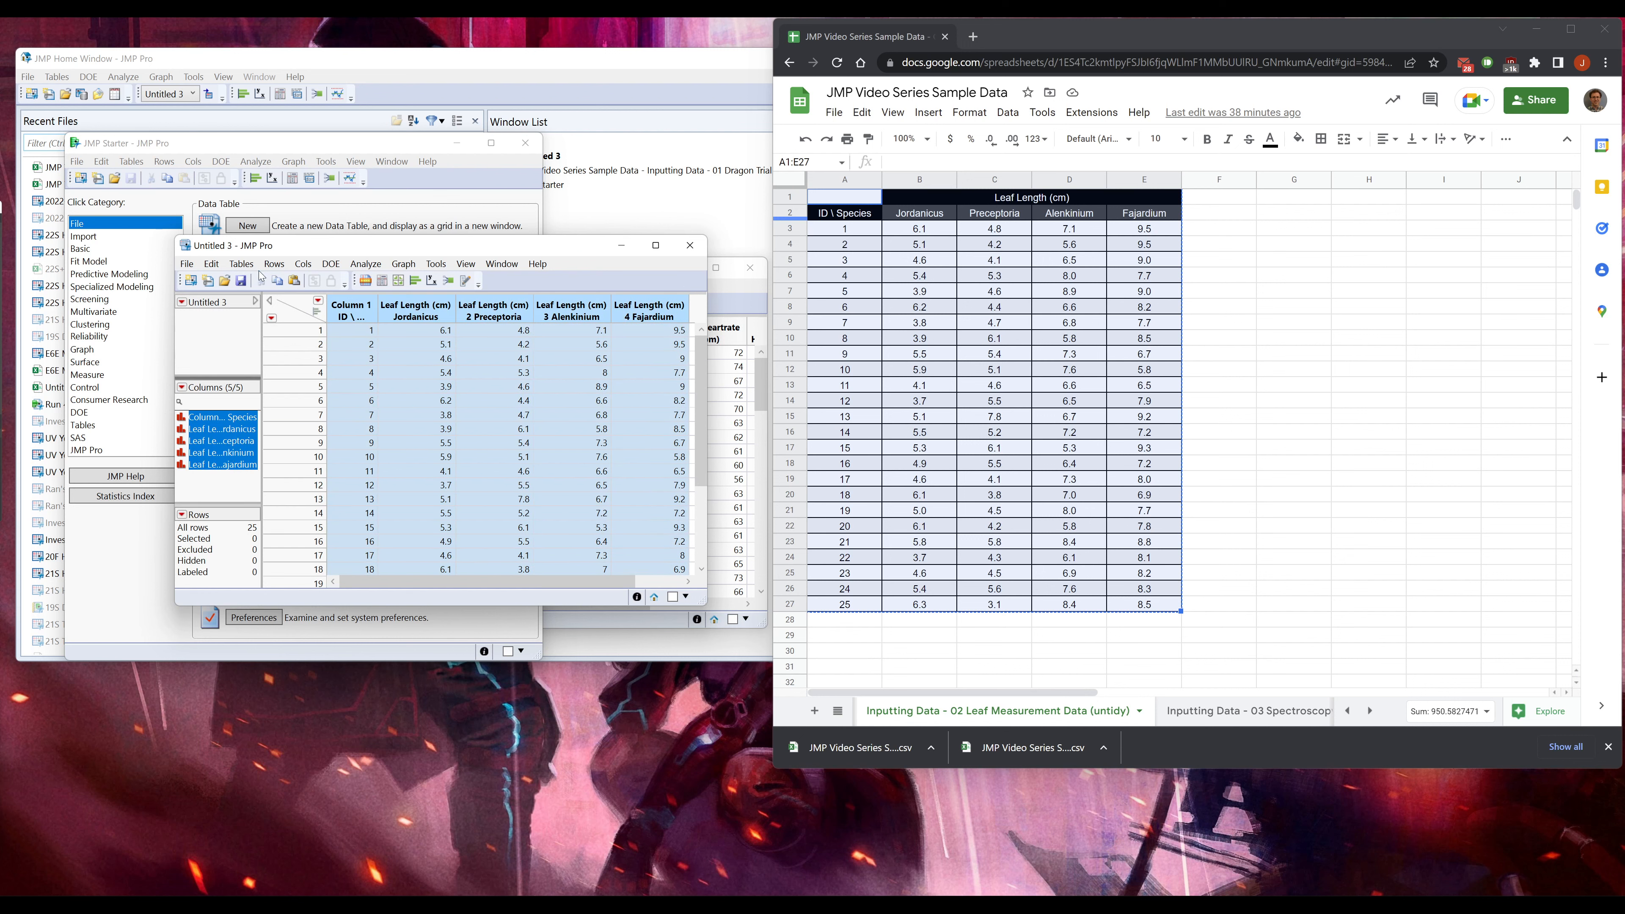
{"action": "left_click", "coordinate": [303, 263]}
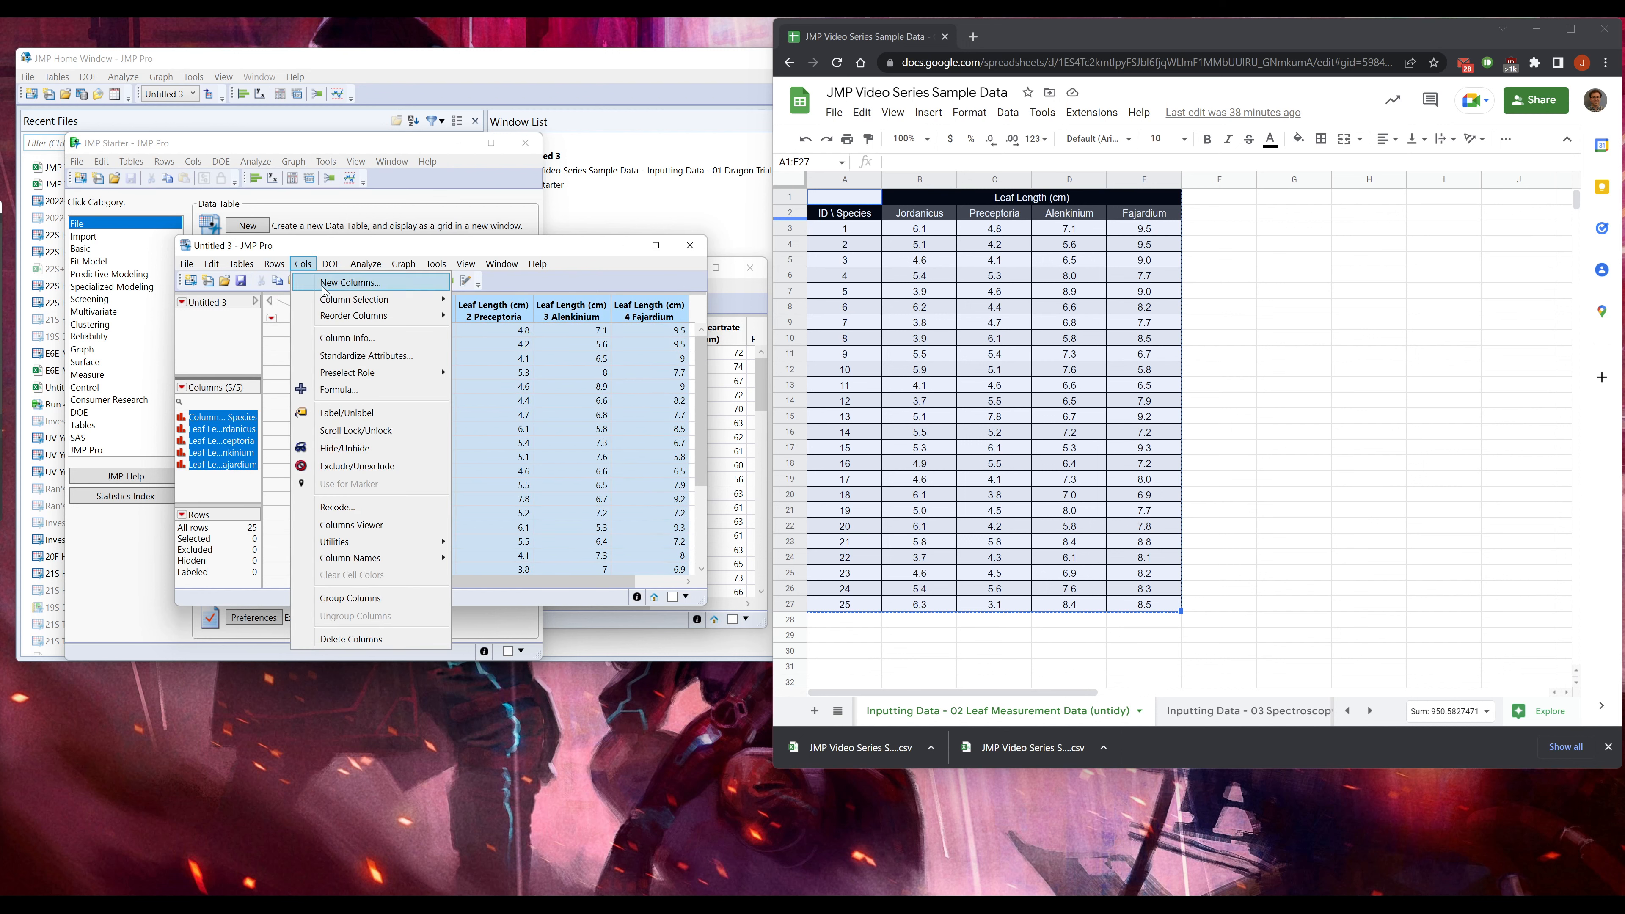
{"action": "left_click", "coordinate": [358, 357]}
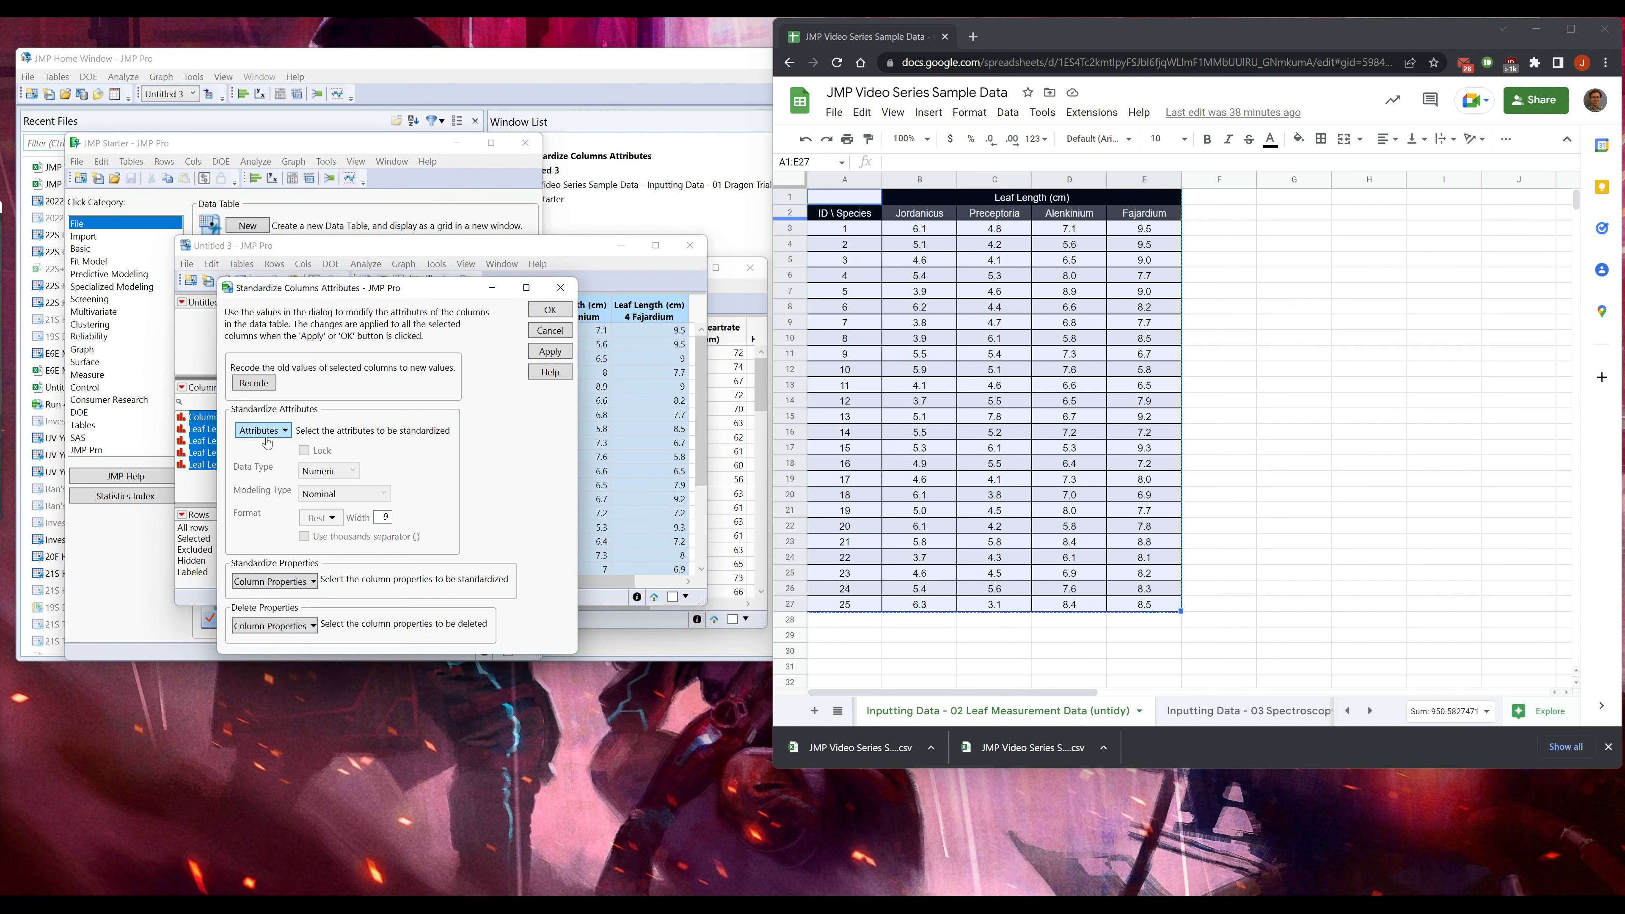
{"action": "left_click", "coordinate": [267, 437]}
{"action": "left_click", "coordinate": [323, 519]}
{"action": "left_click", "coordinate": [344, 494]}
{"action": "left_click", "coordinate": [338, 518]}
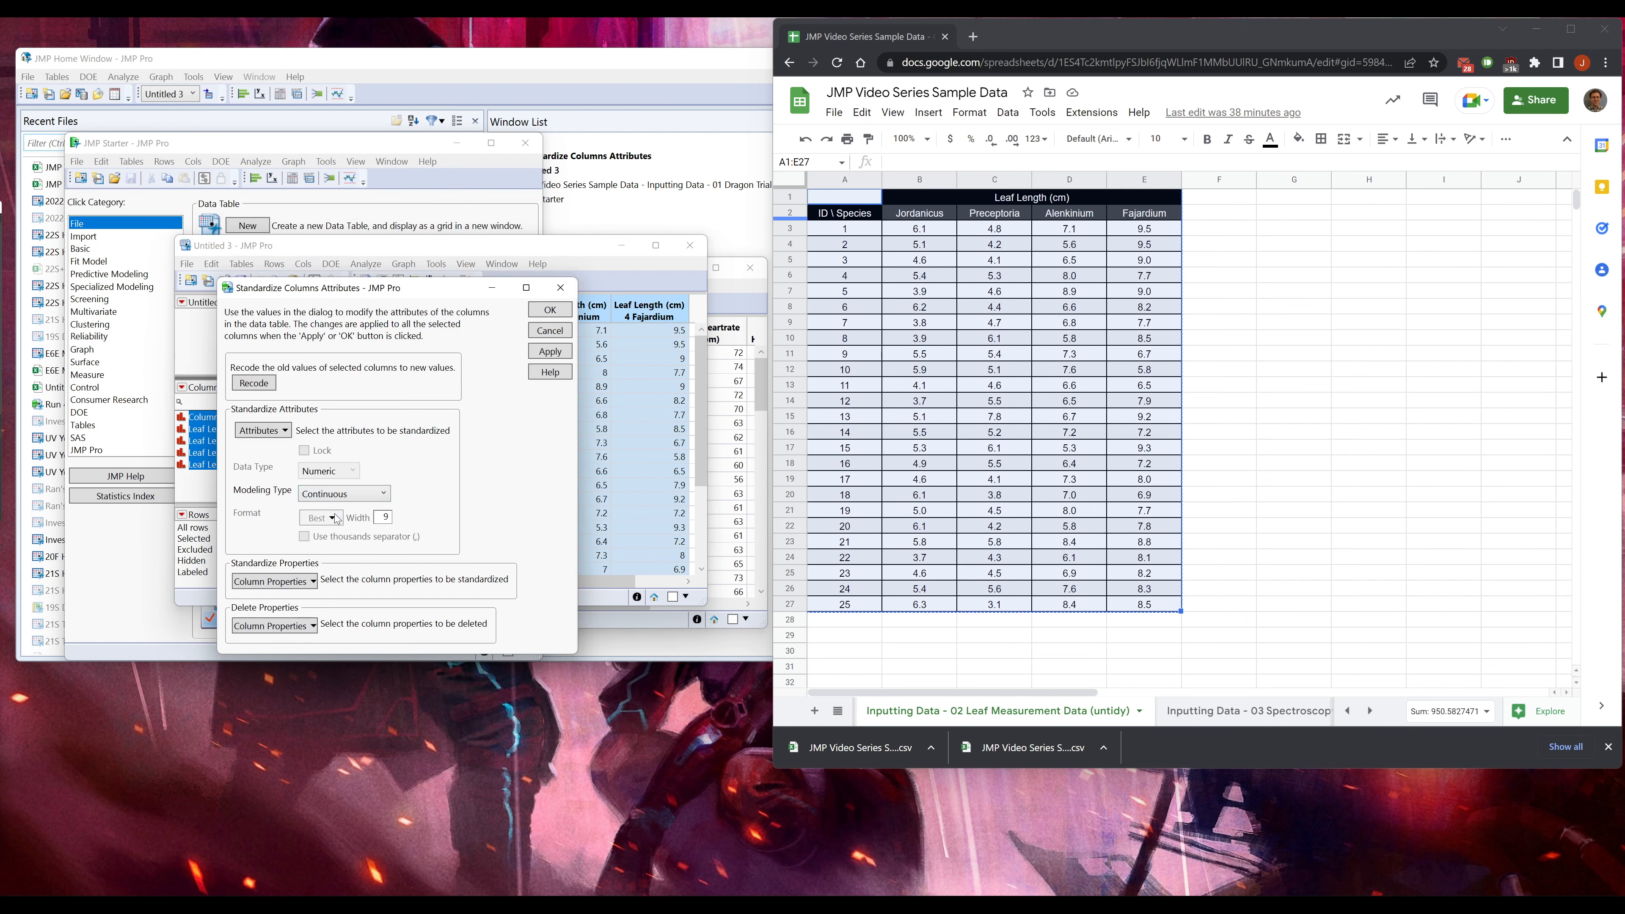
{"action": "left_click", "coordinate": [550, 312]}
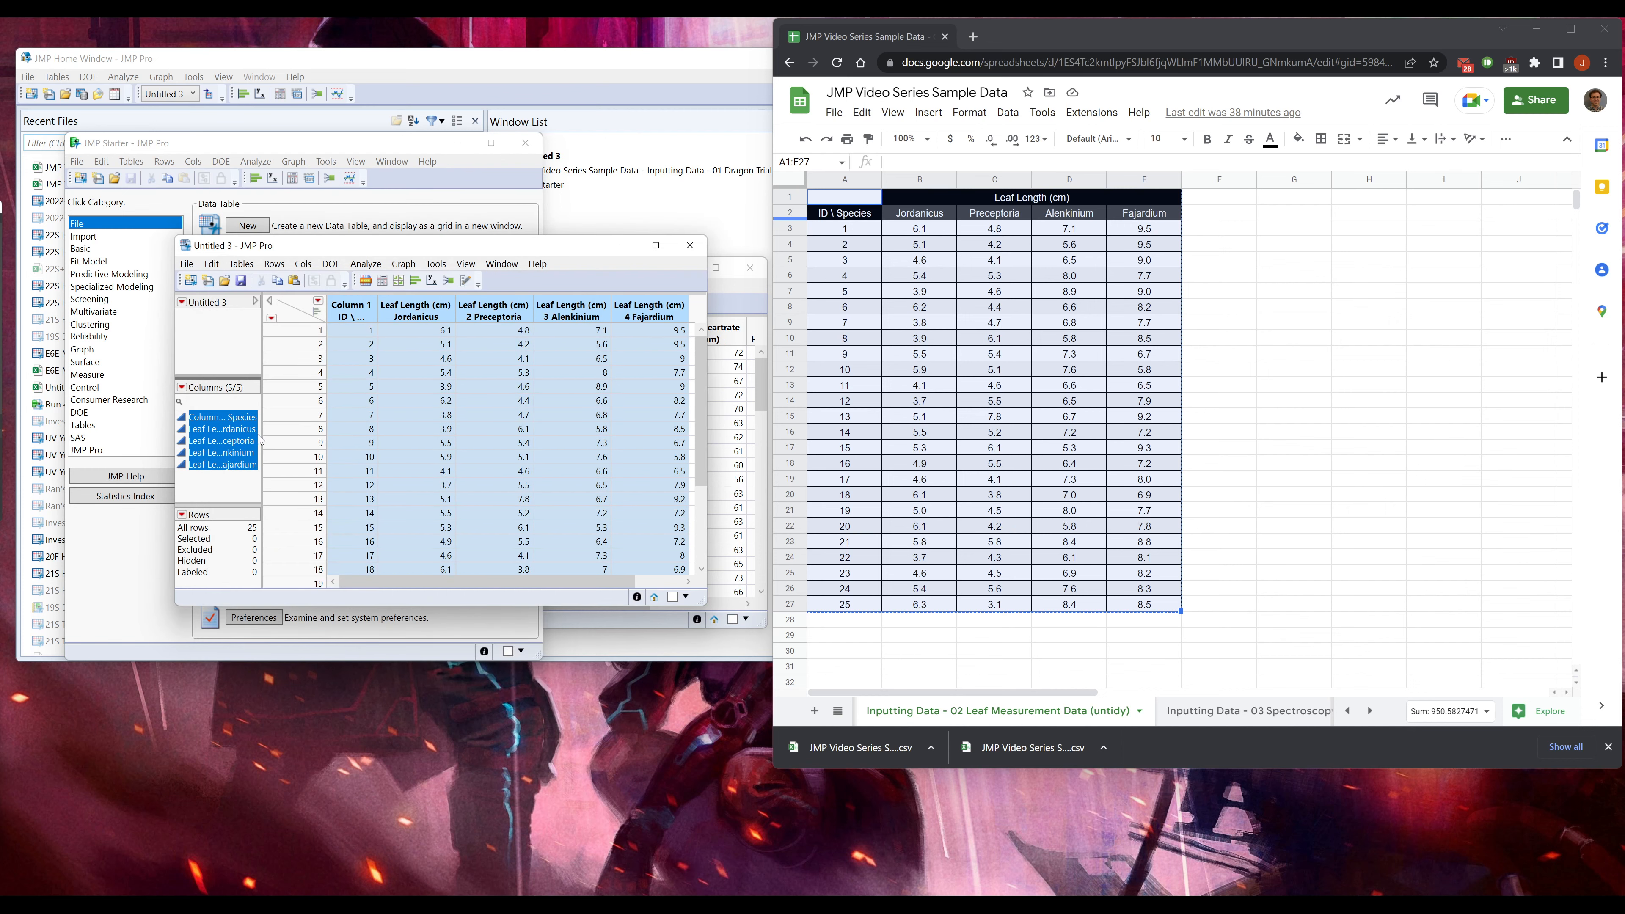
- Set the modeling type of the leaf table's ID \ Species column to Nominal
{"action": "left_click", "coordinate": [221, 416]}
{"action": "left_click", "coordinate": [183, 417]}
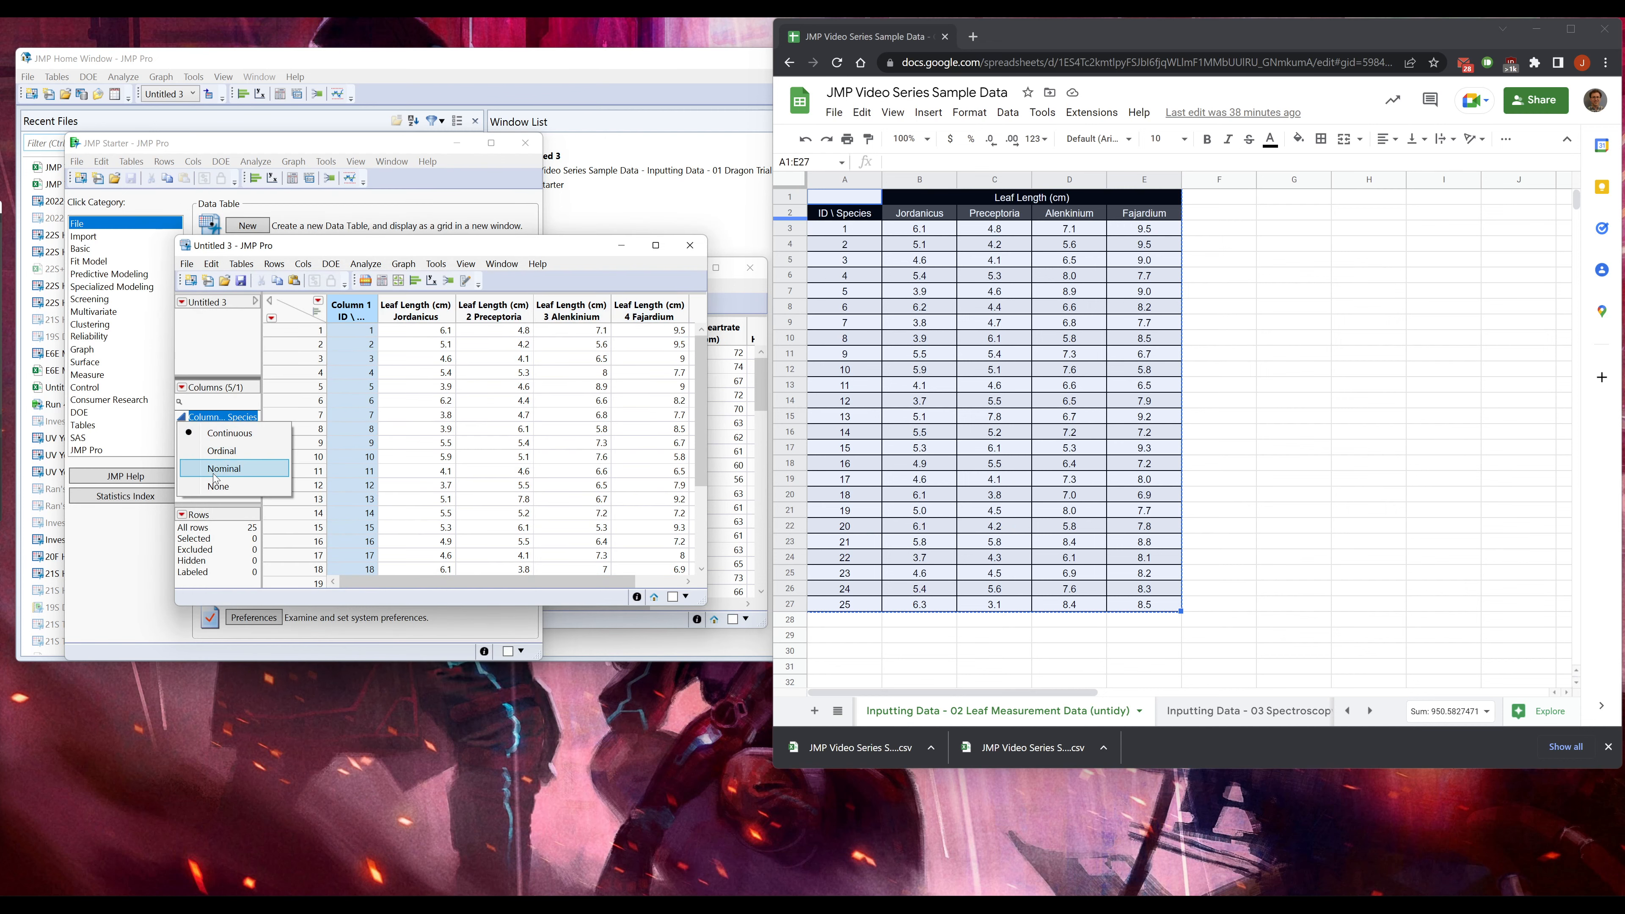
{"action": "left_click", "coordinate": [229, 467]}
- Place the Untitled 3 leaf table beside the dragon trial table so both can be compared
{"action": "left_click_drag", "start_coordinate": [315, 246], "coordinate": [913, 267]}
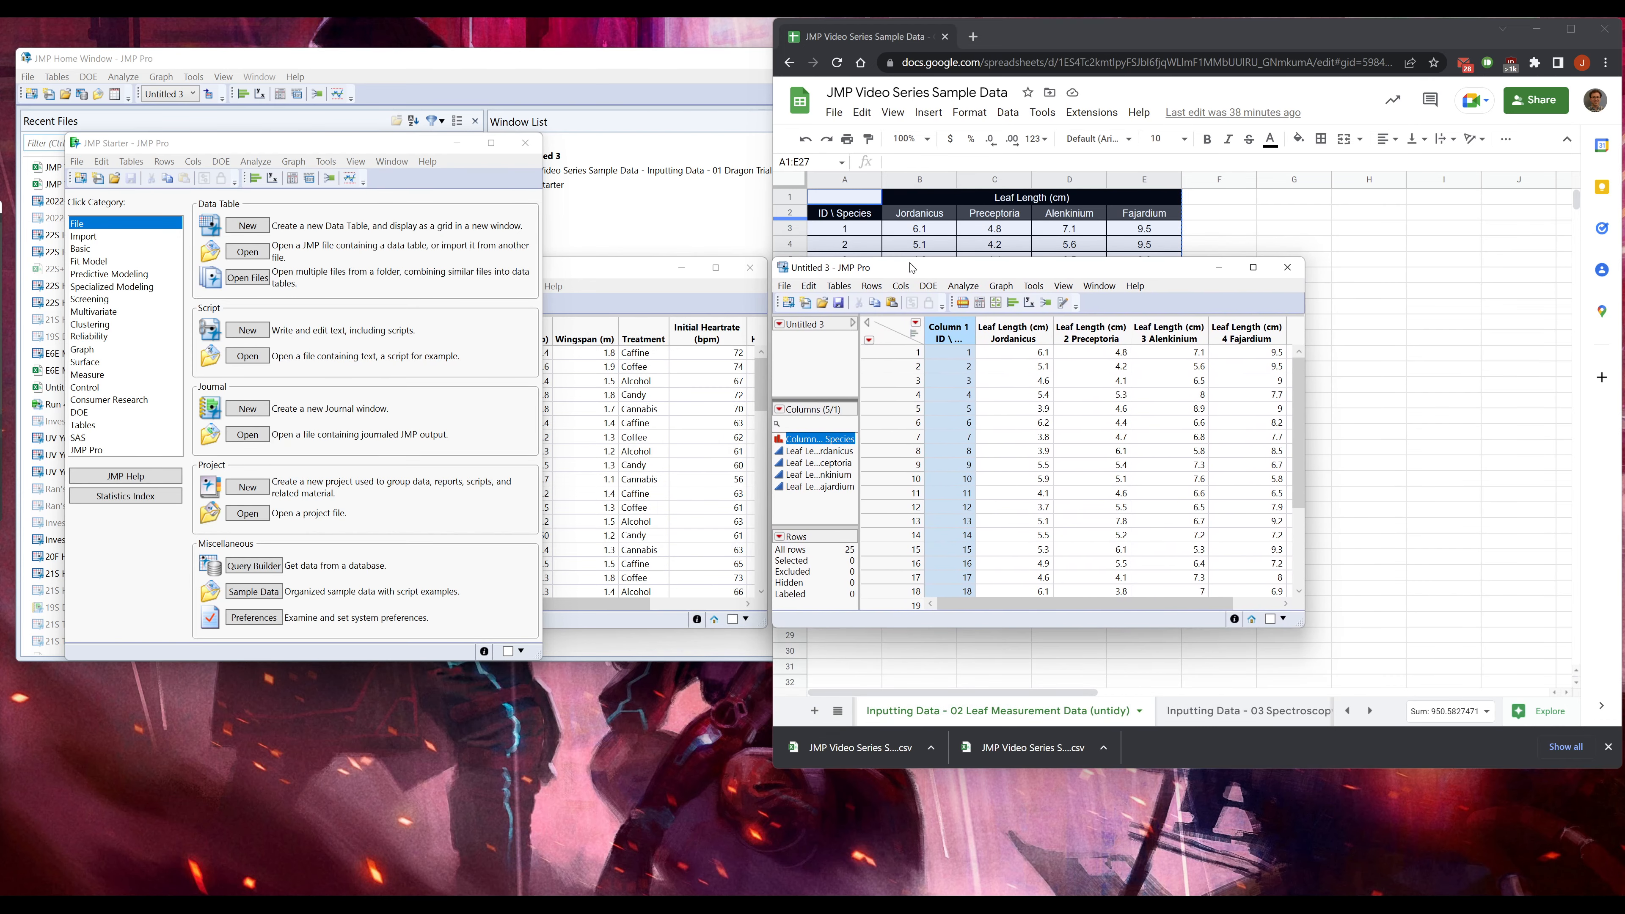
{"action": "left_click", "coordinate": [598, 275]}
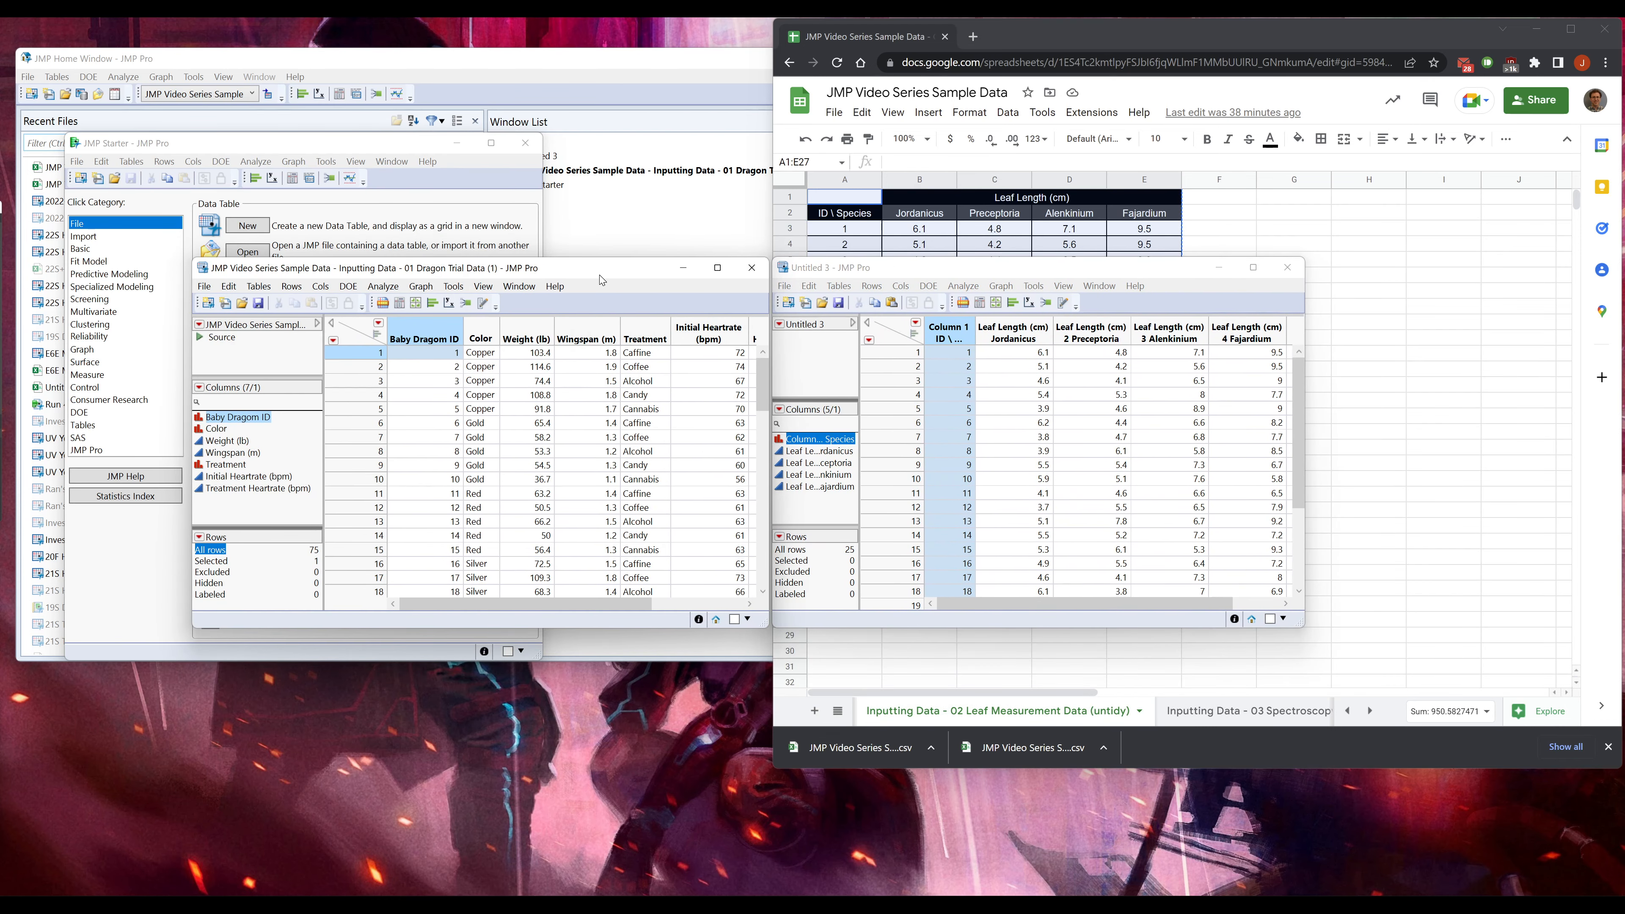
{"action": "left_click_drag", "start_coordinate": [600, 276], "coordinate": [603, 276]}
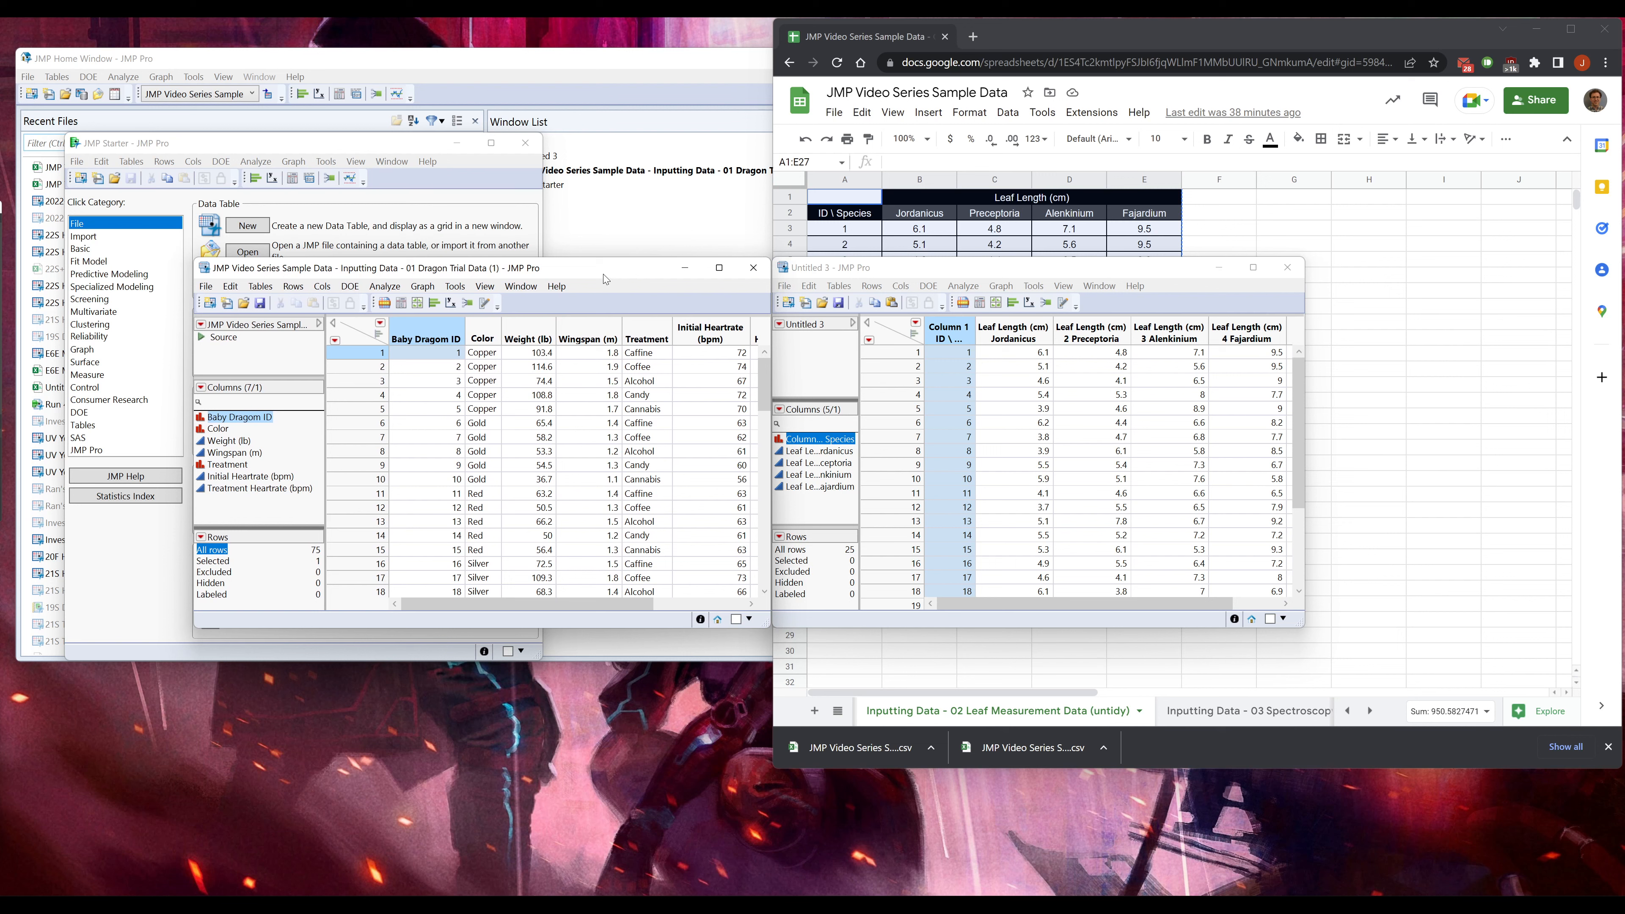
{"action": "left_click", "coordinate": [929, 275]}
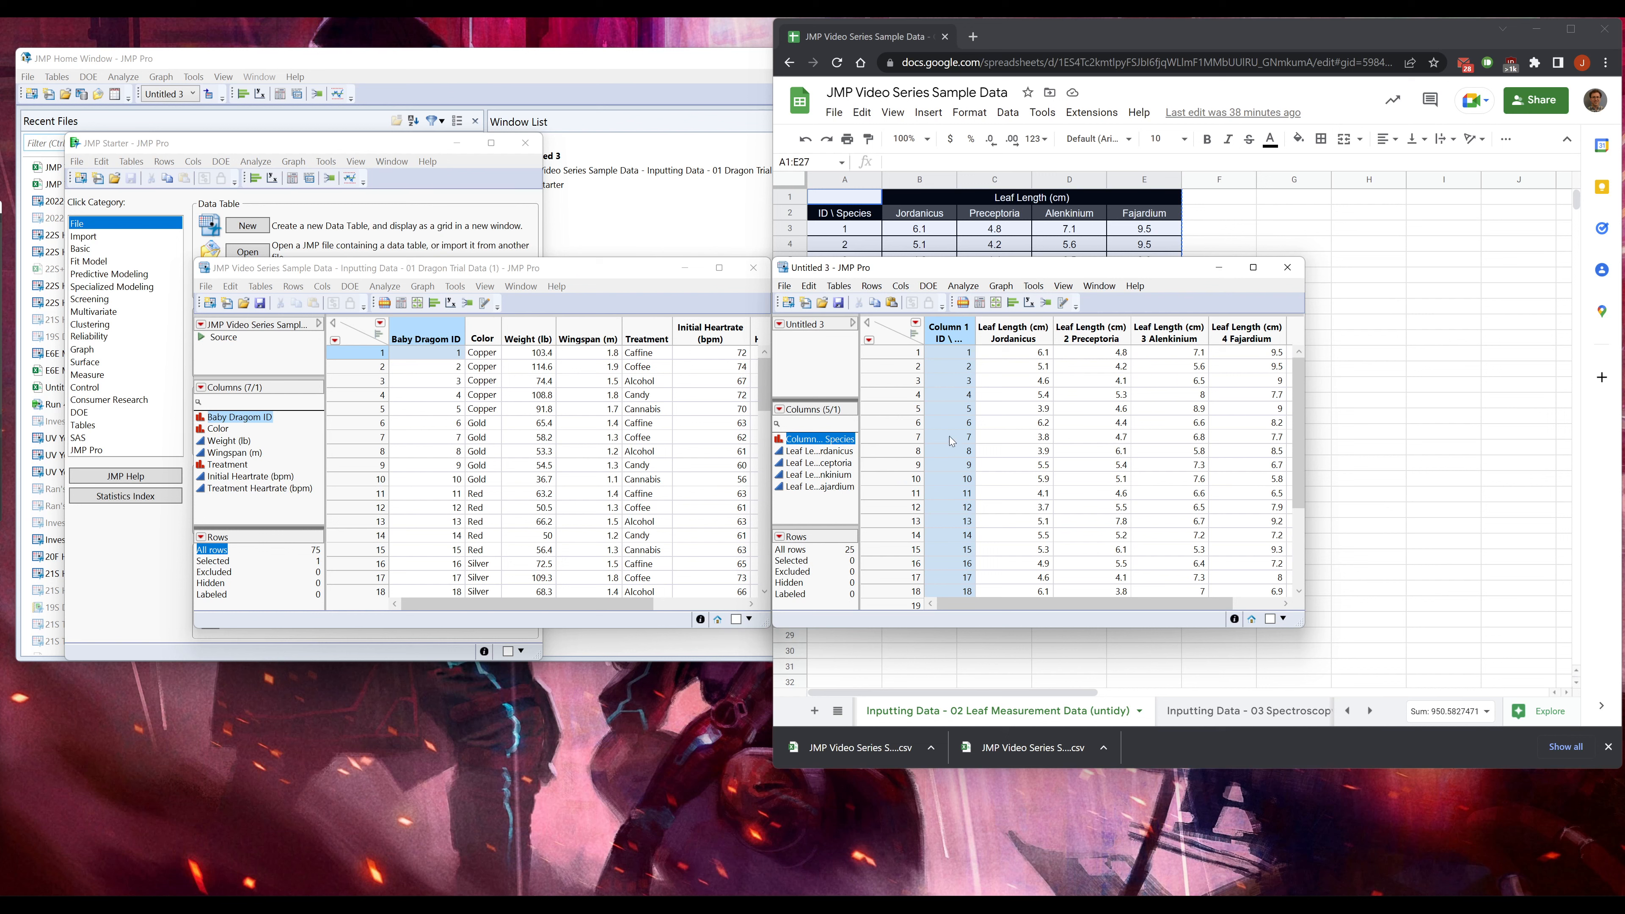
- Examine how the dragon trial table records one subject per row with each variable in its own column
{"action": "left_click", "coordinate": [479, 360]}
{"action": "left_click", "coordinate": [587, 333]}
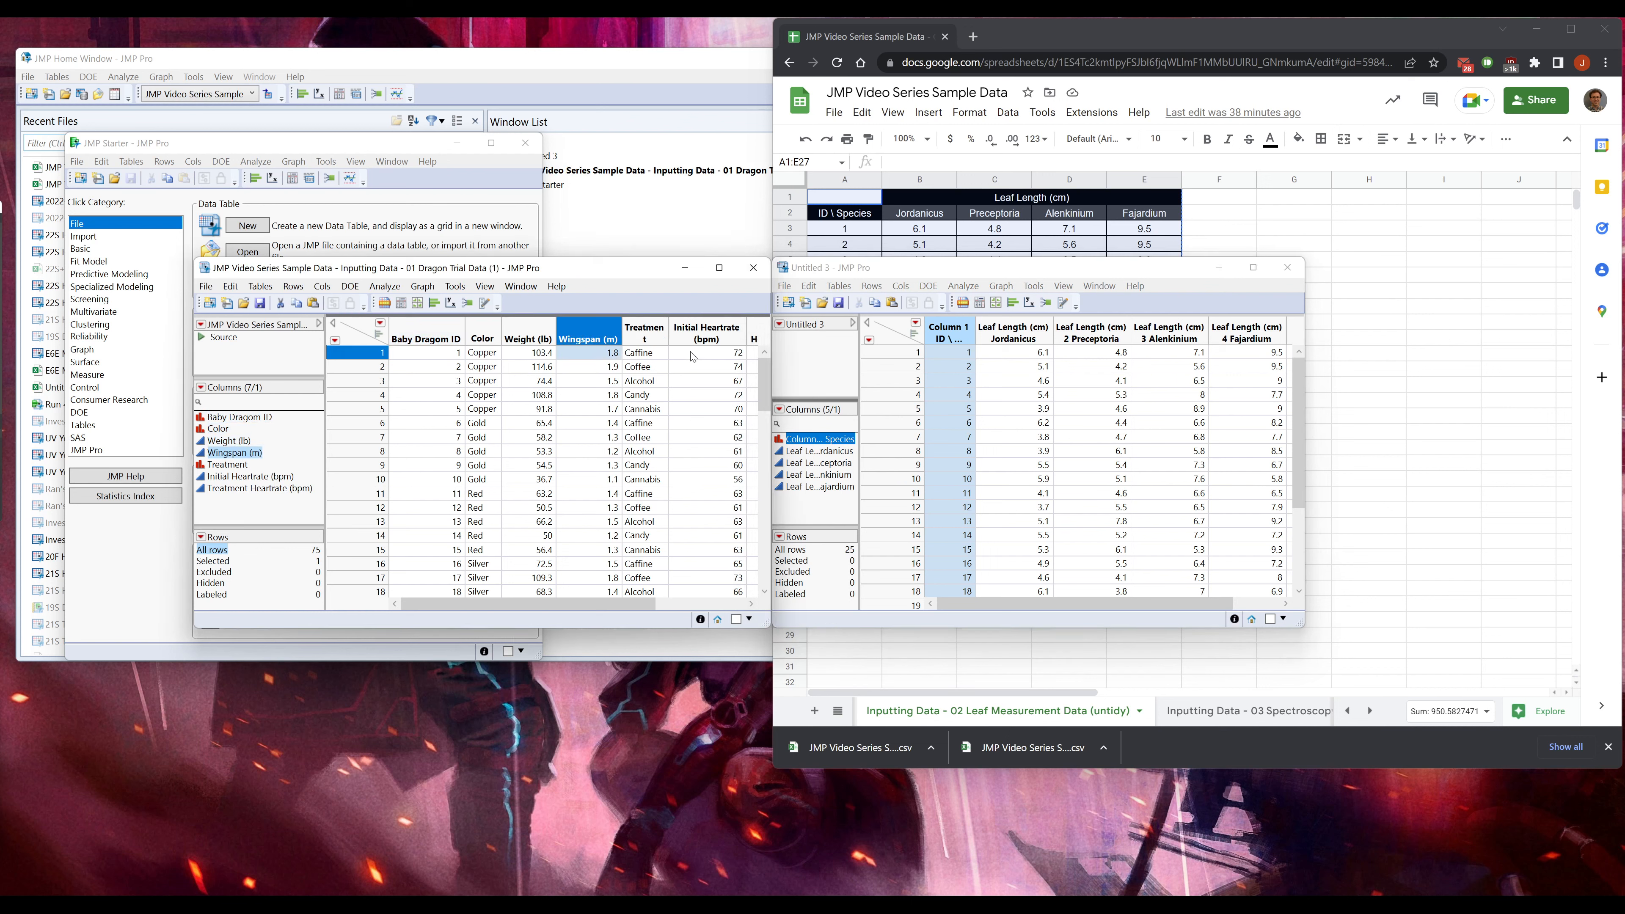
{"action": "left_click_drag", "start_coordinate": [668, 327], "coordinate": [676, 328]}
{"action": "left_click", "coordinate": [427, 339]}
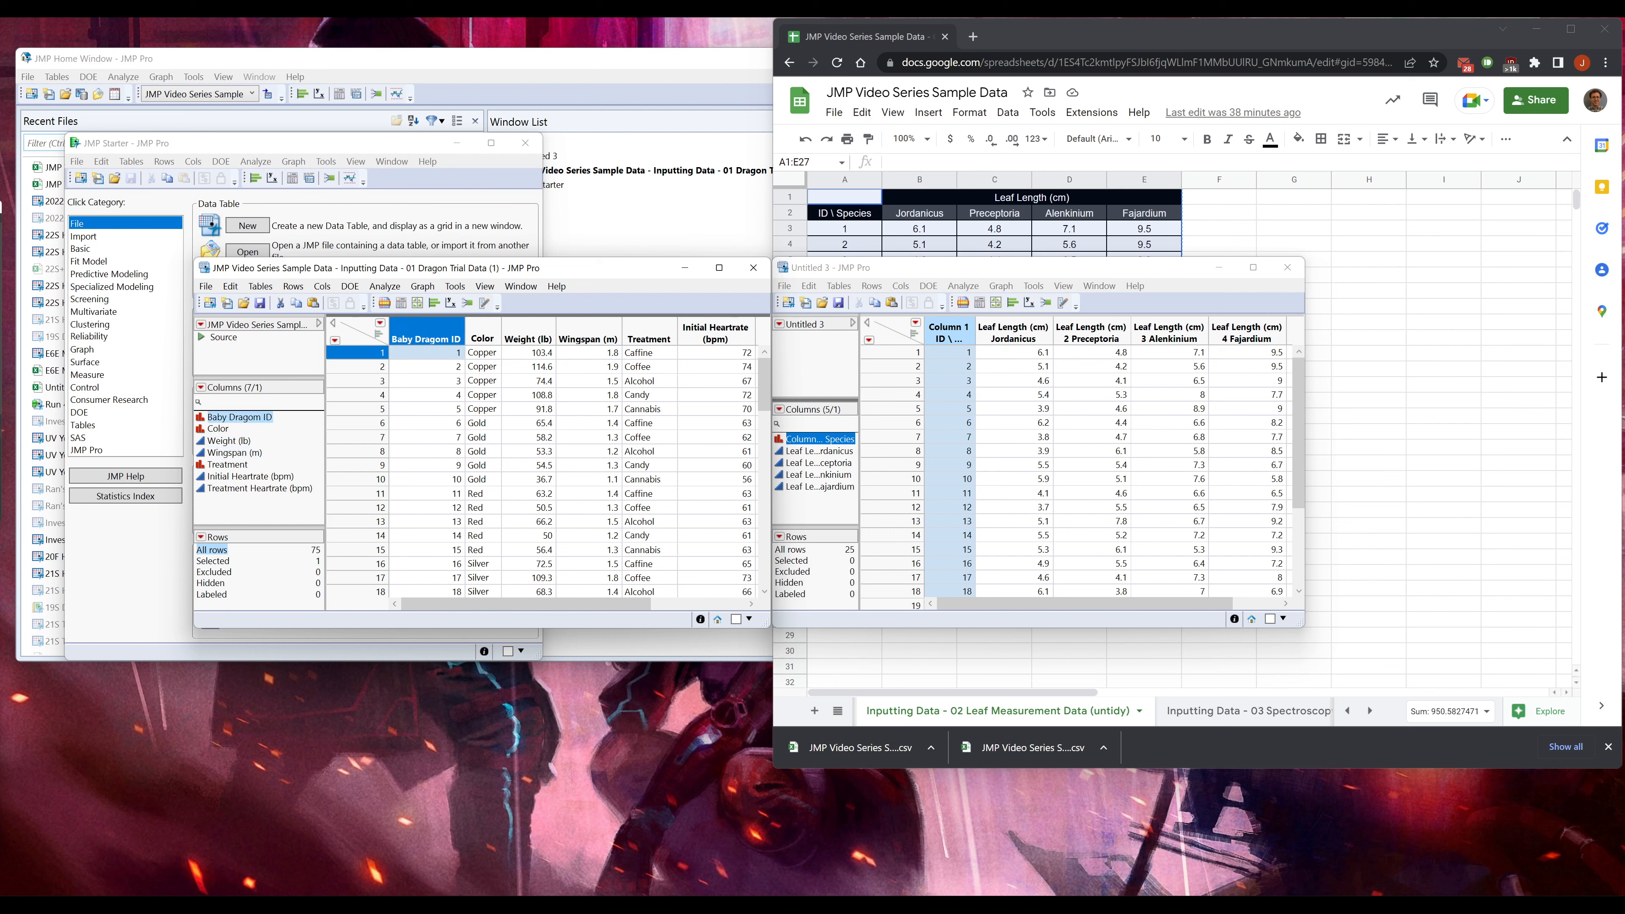
{"action": "left_click", "coordinate": [488, 339]}
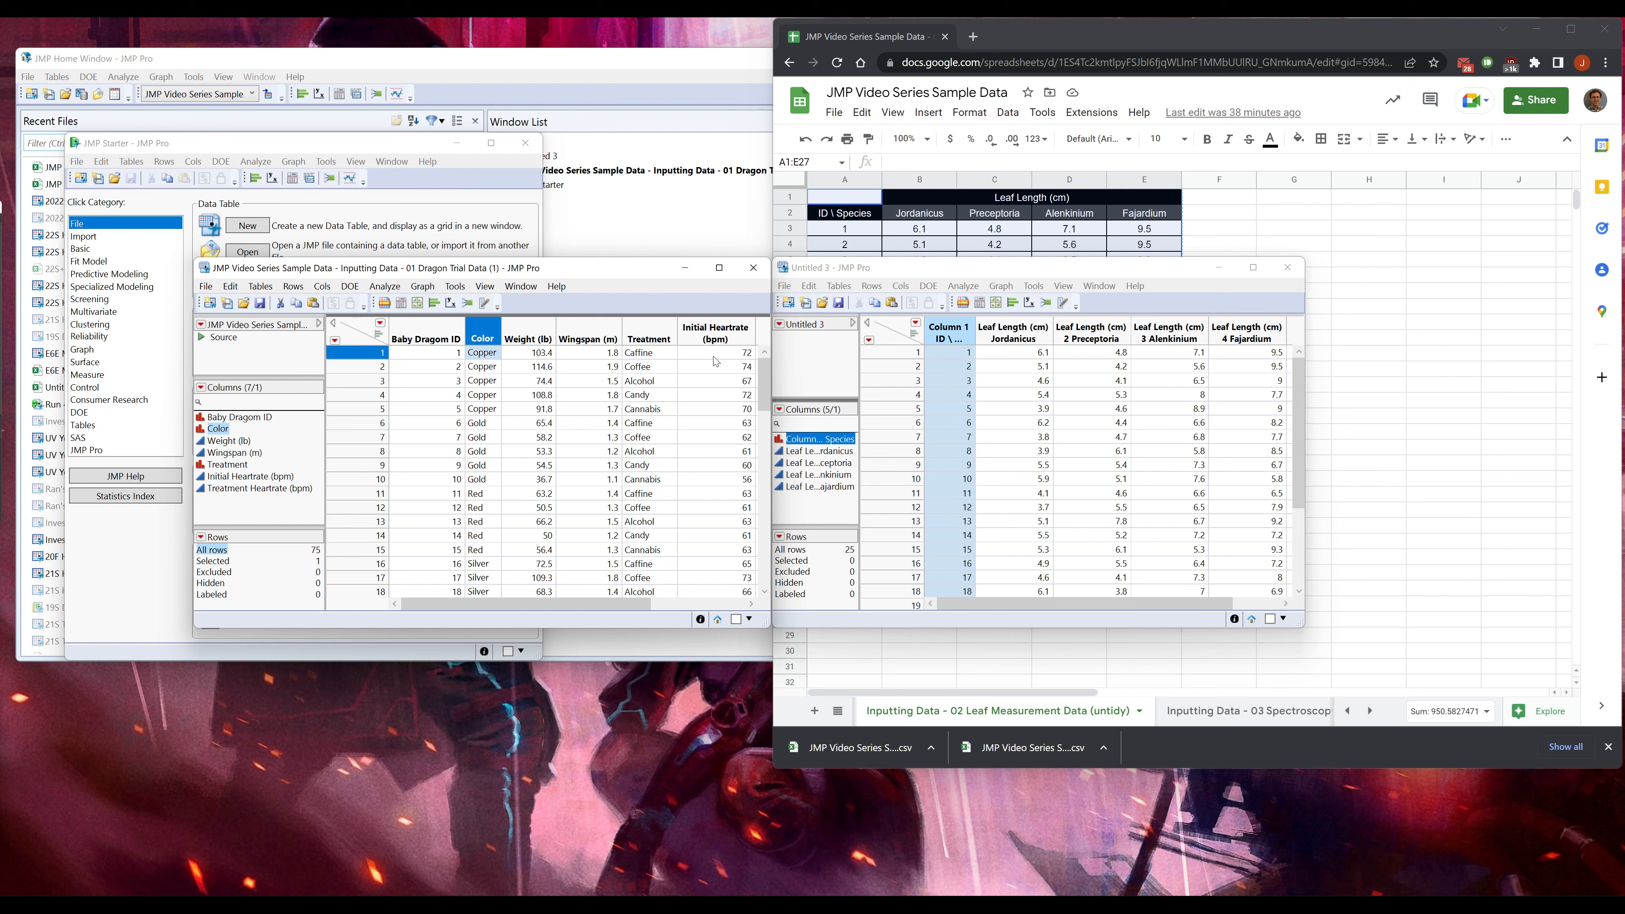
- Examine how the first row of the leaf table spreads leaf lengths across the separate species columns
{"action": "left_click", "coordinate": [1010, 357]}
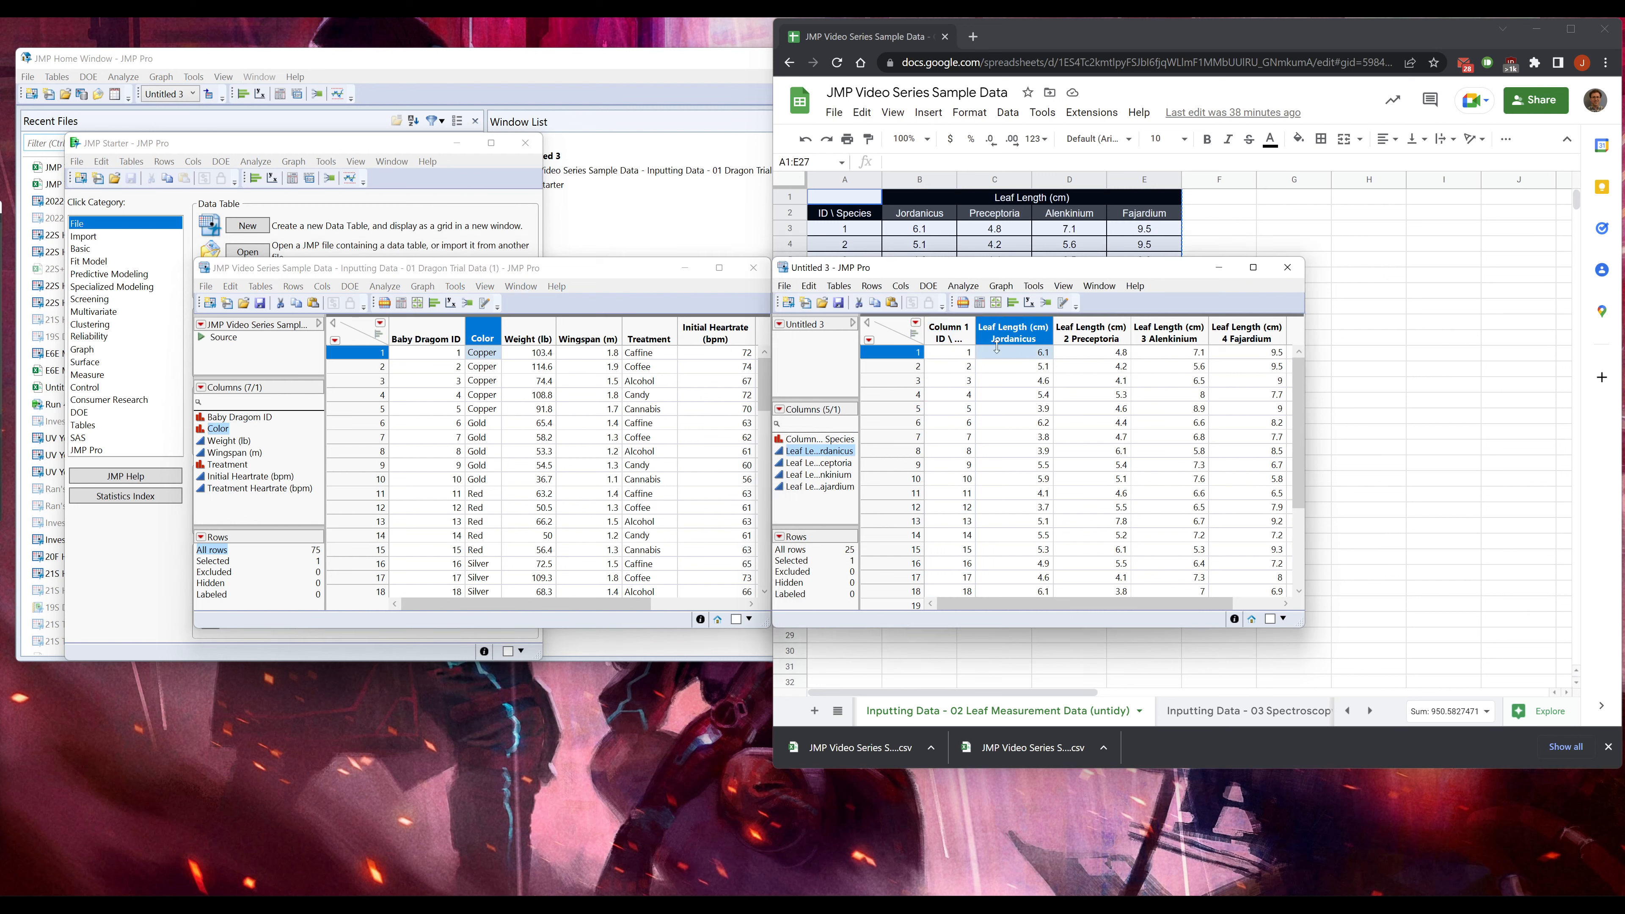
{"action": "left_click", "coordinate": [964, 355]}
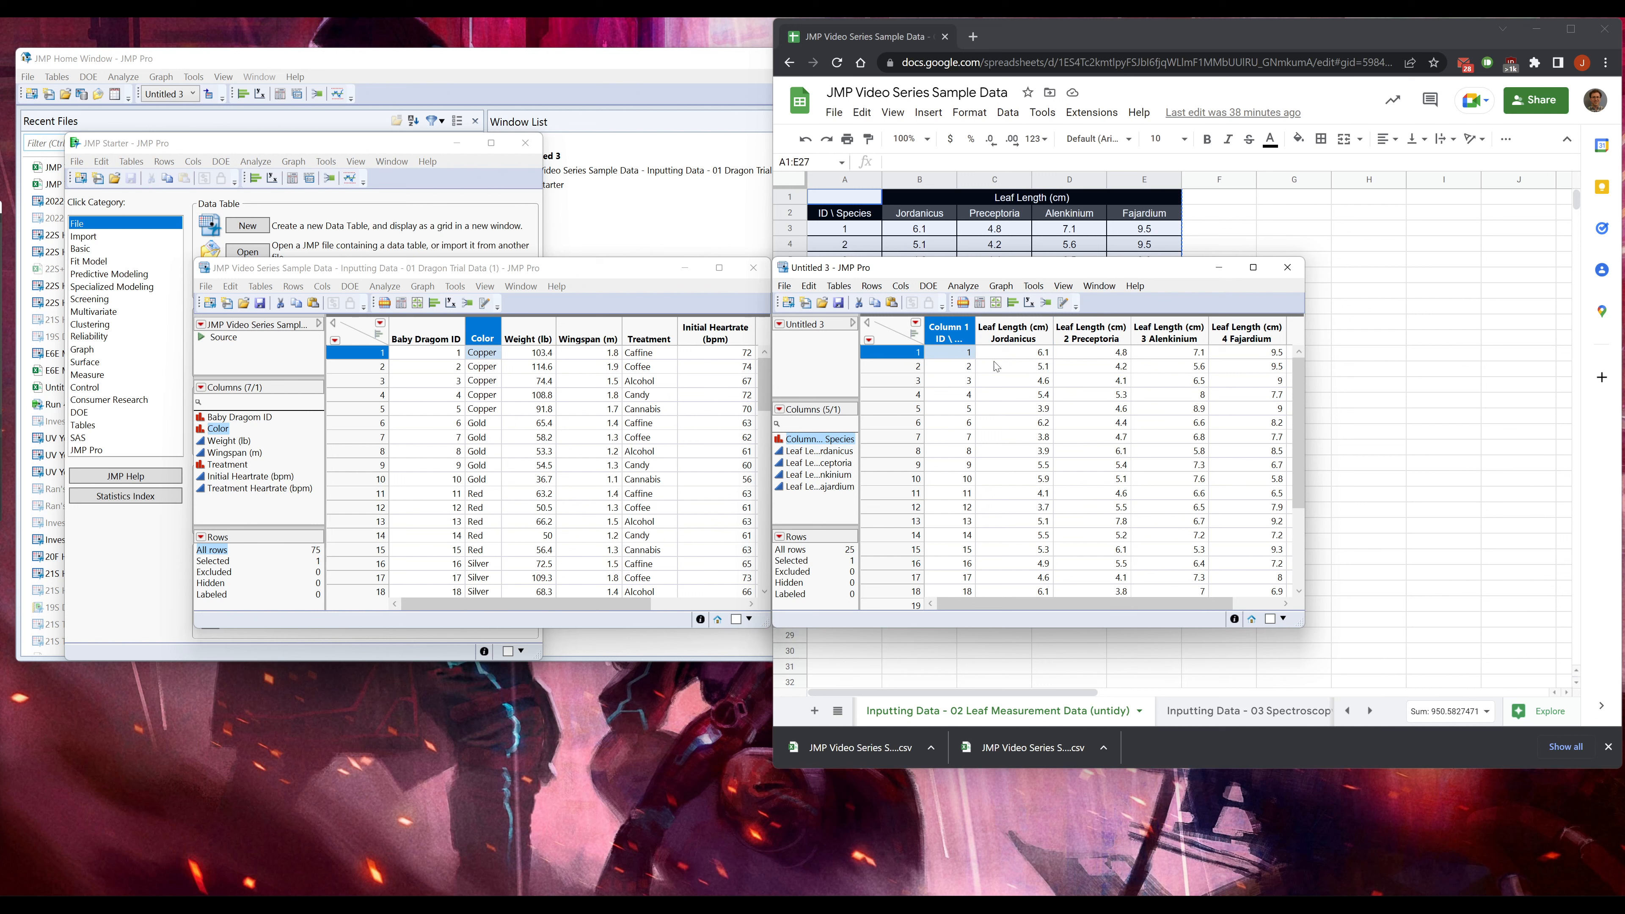
{"action": "left_click", "coordinate": [1031, 357]}
{"action": "left_click", "coordinate": [1088, 357]}
{"action": "left_click", "coordinate": [1169, 358]}
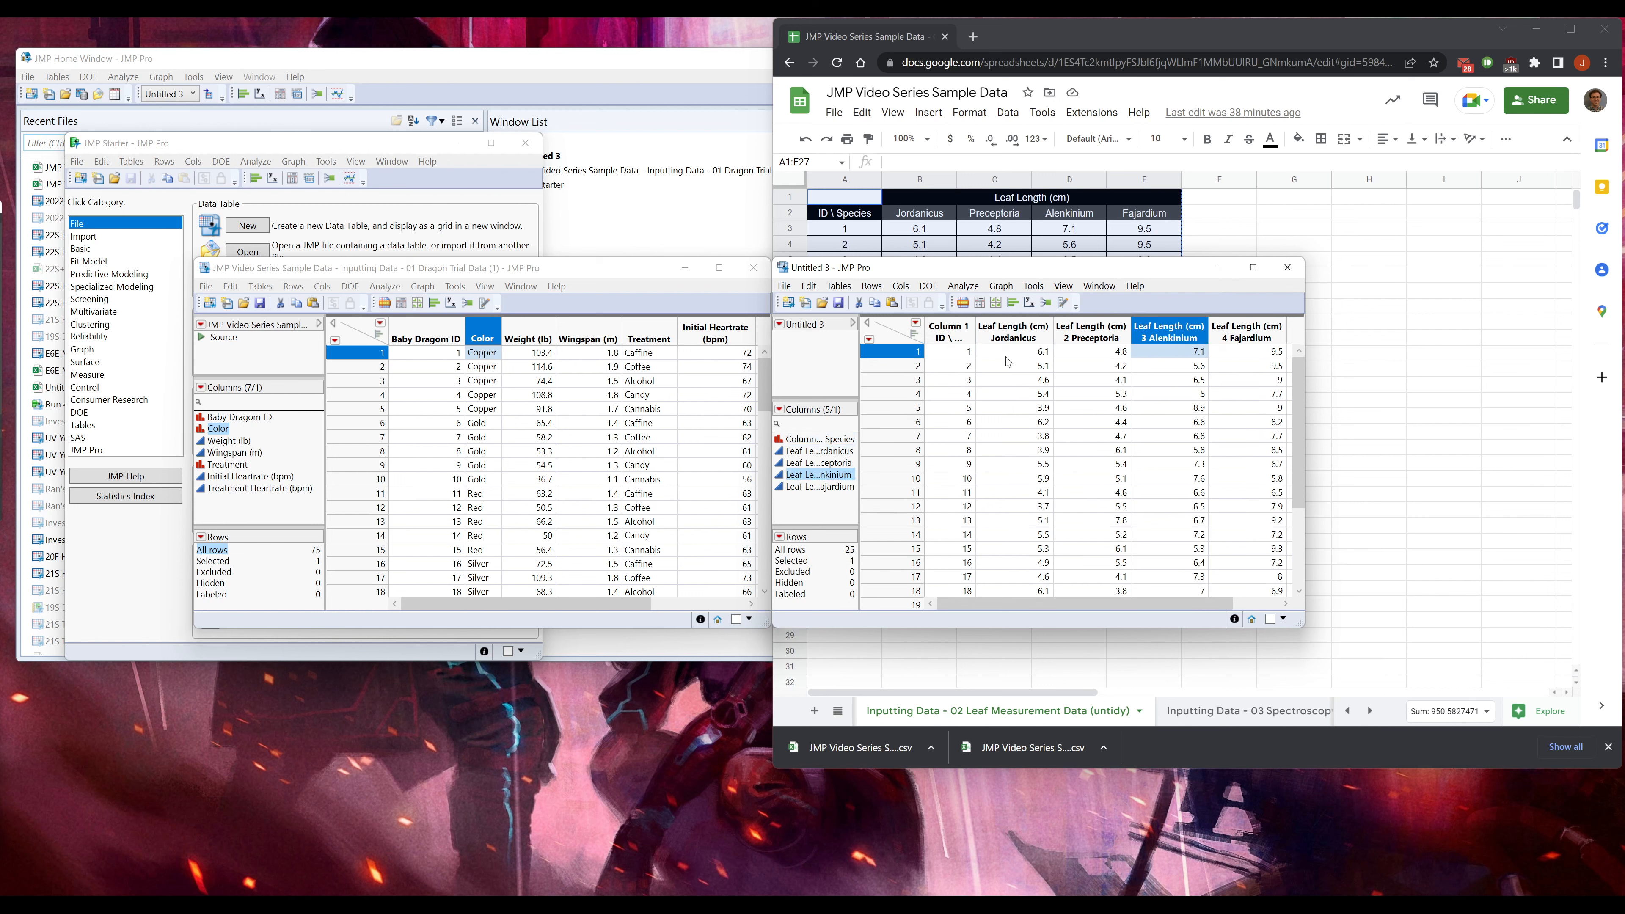
{"action": "left_click", "coordinate": [951, 357]}
{"action": "left_click", "coordinate": [1018, 353]}
{"action": "left_click", "coordinate": [1098, 354]}
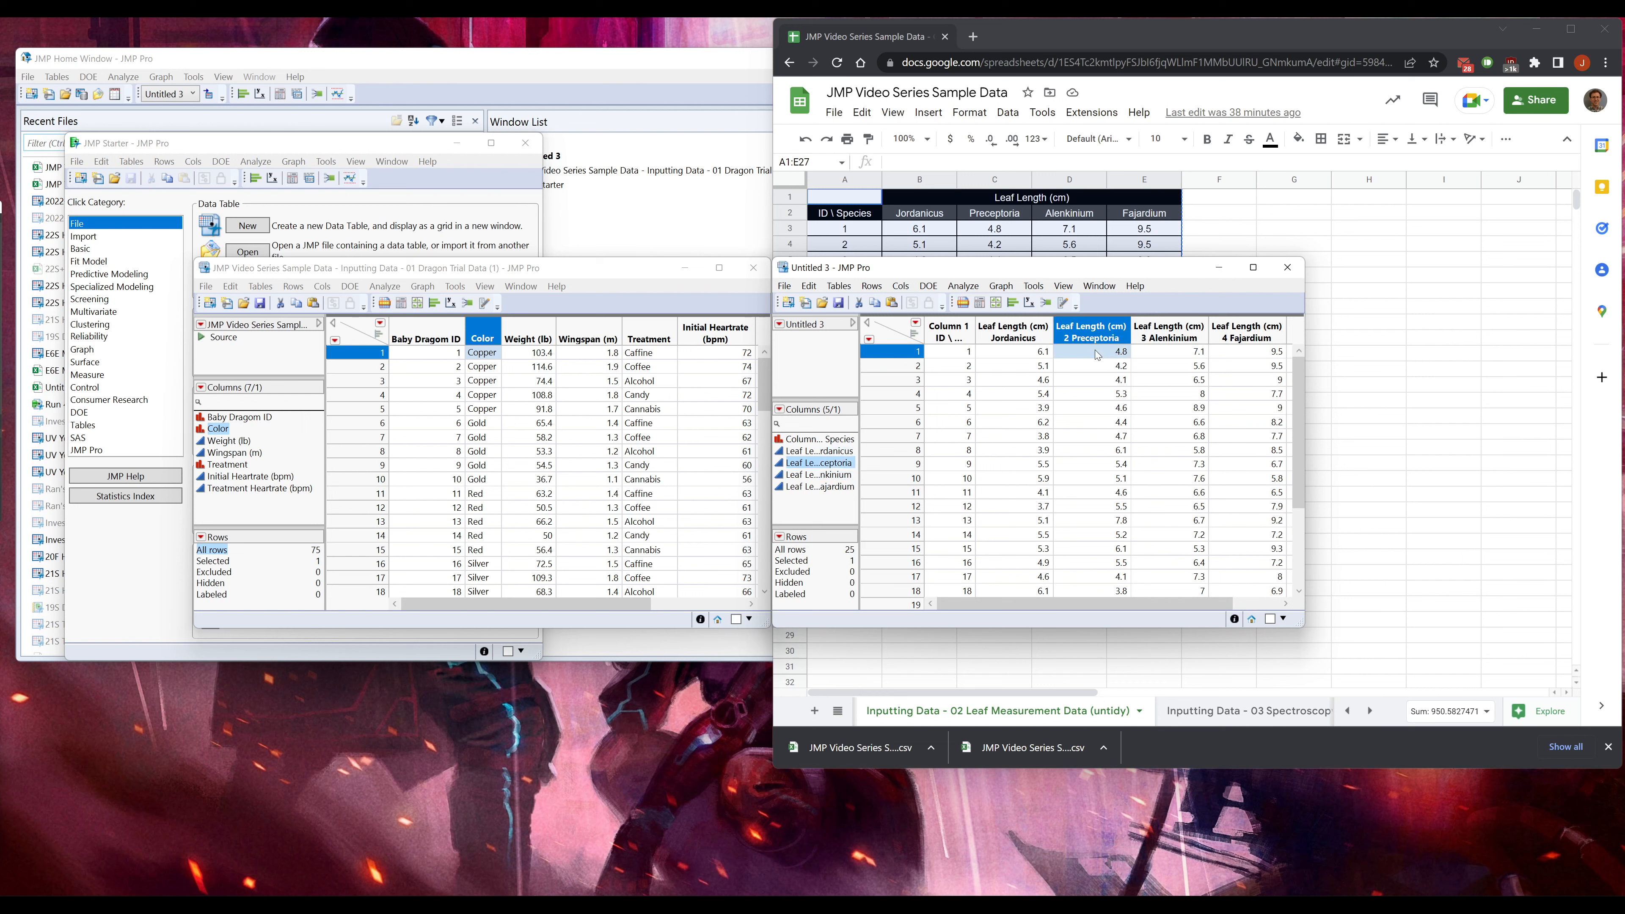
- Examine the first row's leaf lengths under each species in the leaf table and contrast that layout with the dragon trial table
{"action": "left_click", "coordinate": [1047, 356]}
{"action": "left_click", "coordinate": [1074, 354]}
{"action": "left_click", "coordinate": [1026, 354]}
{"action": "left_click", "coordinate": [1076, 354]}
{"action": "left_click", "coordinate": [1077, 353]}
{"action": "left_click", "coordinate": [1026, 353]}
{"action": "left_click", "coordinate": [1150, 355]}
{"action": "left_click", "coordinate": [1076, 358]}
{"action": "left_click", "coordinate": [1011, 358]}
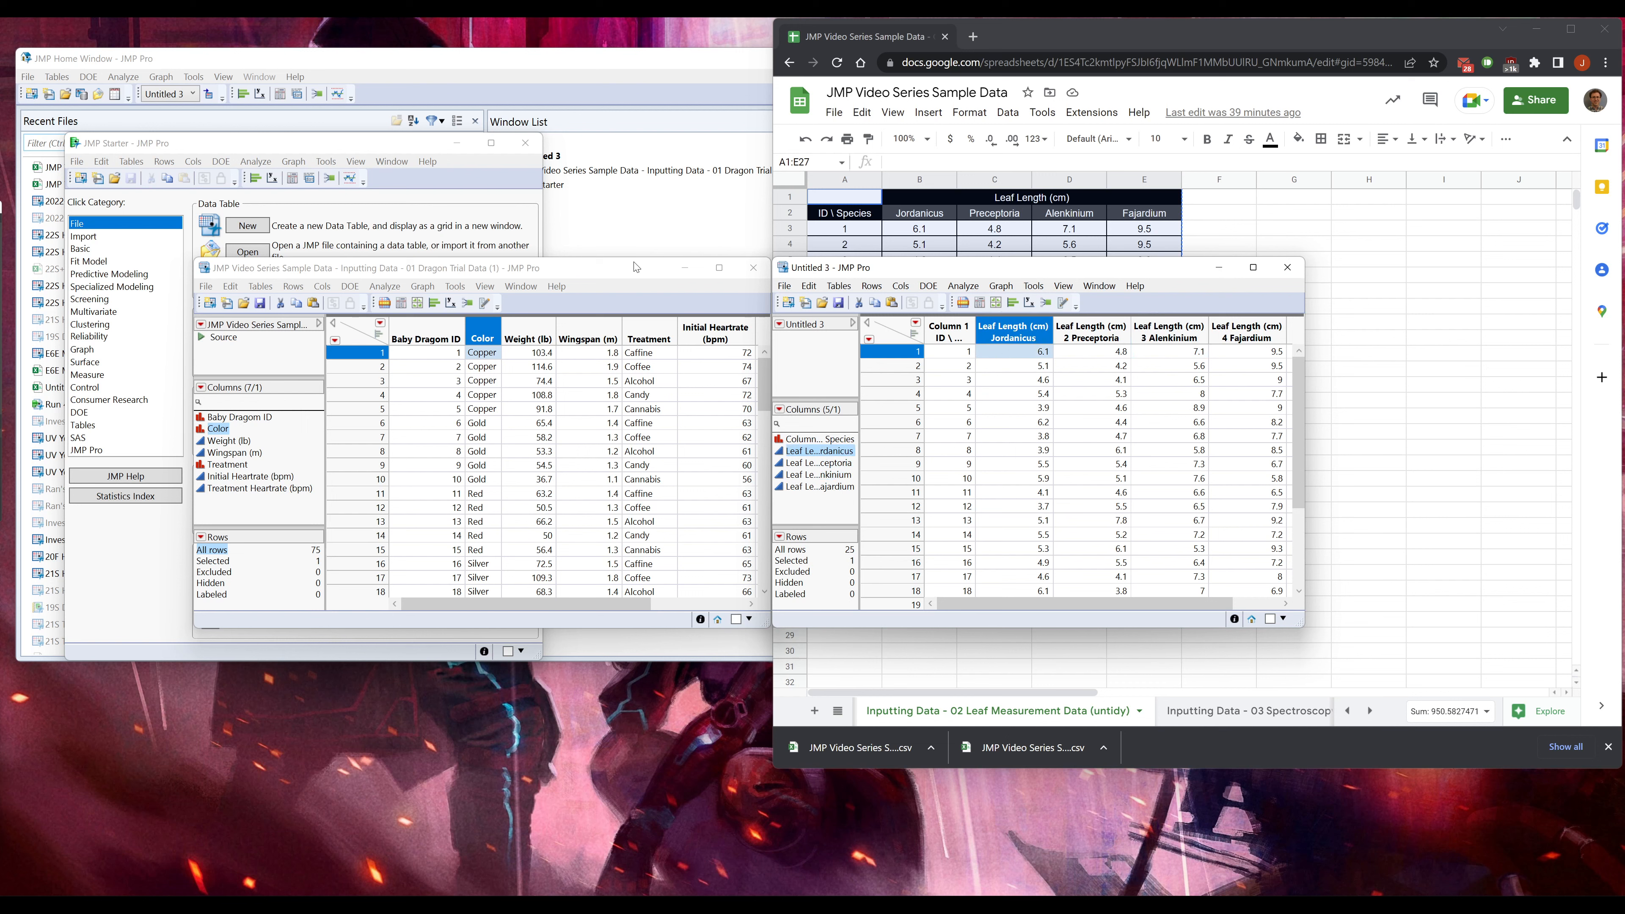
{"action": "left_click", "coordinate": [607, 278]}
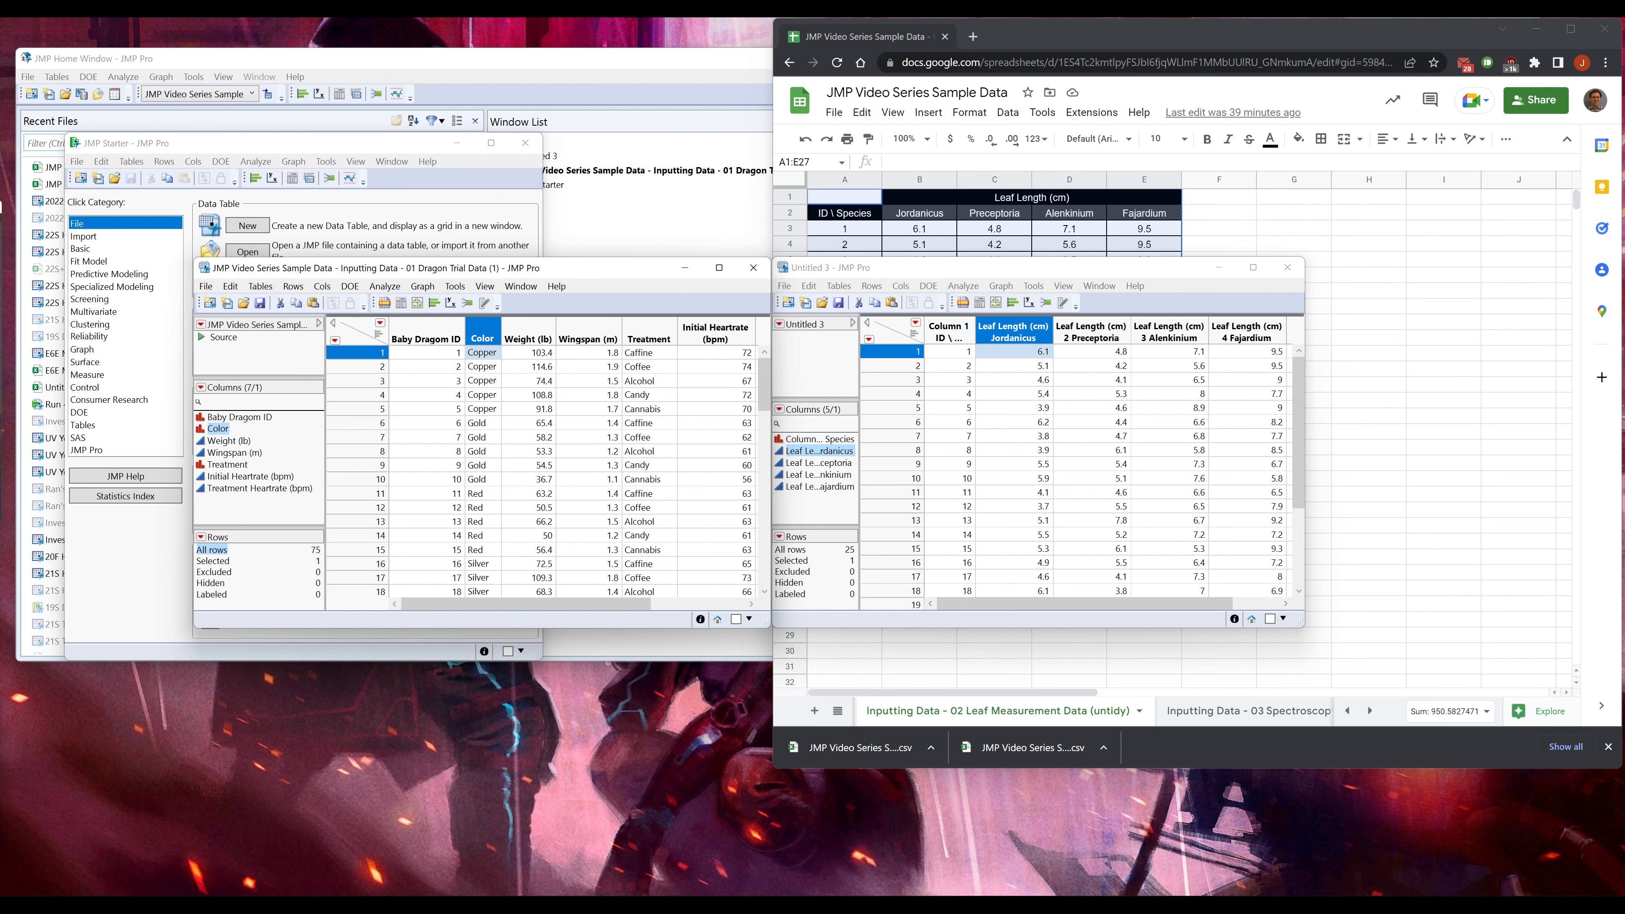
{"action": "left_click", "coordinate": [1084, 272]}
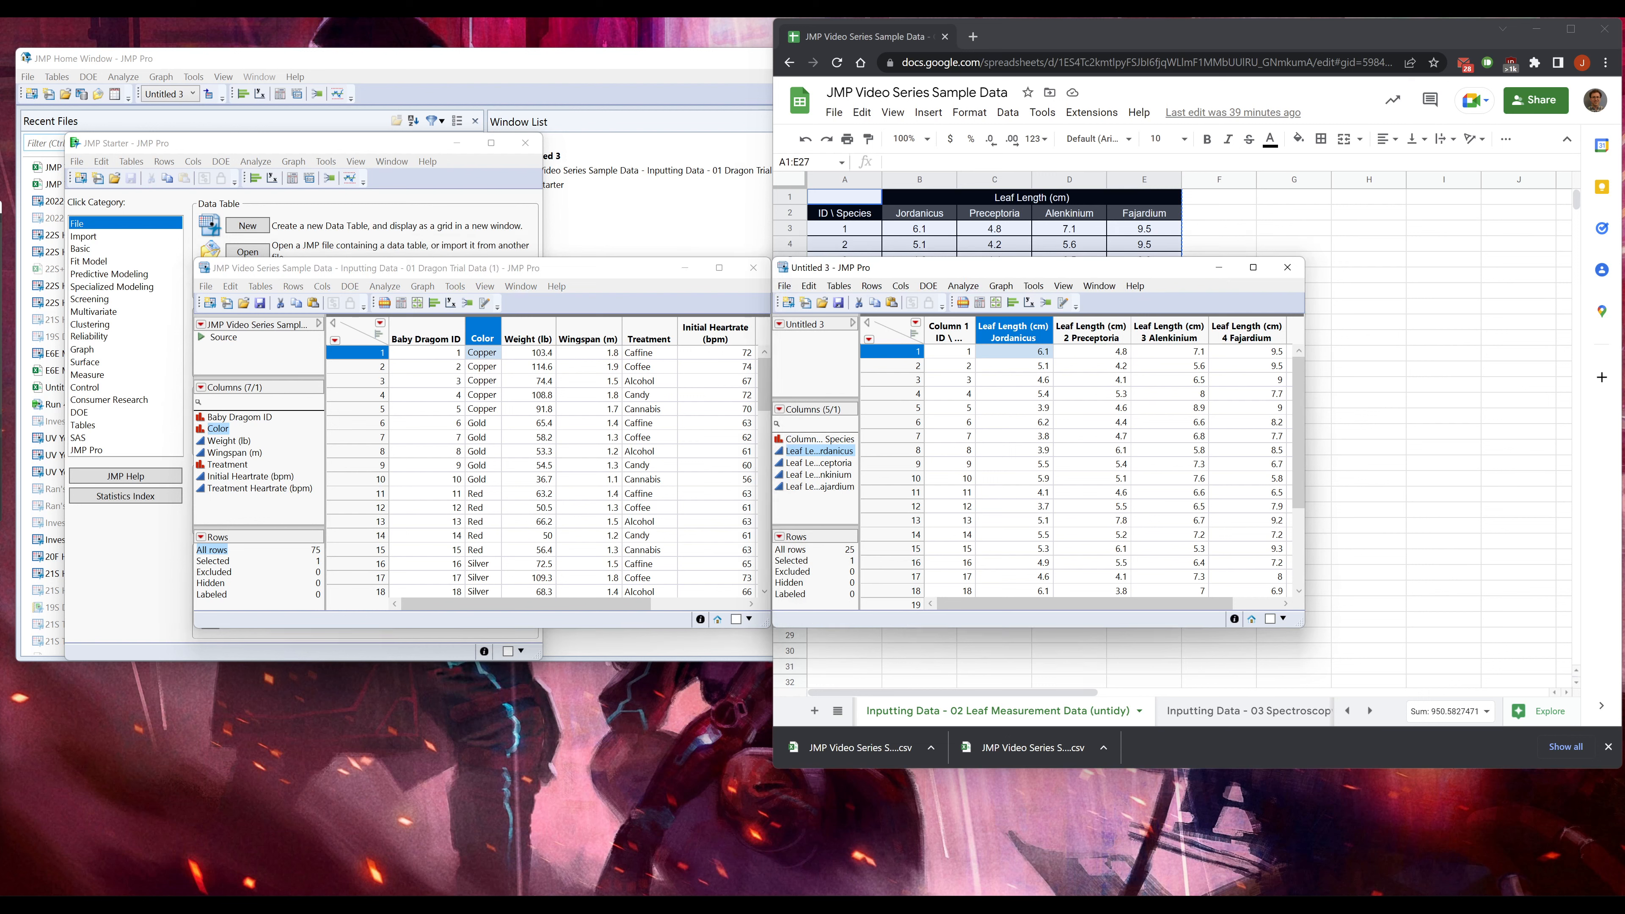
- Open Graph Builder on the dragon trial table and plot Wingspan (m) on Y against Color on X
{"action": "left_click", "coordinate": [575, 268]}
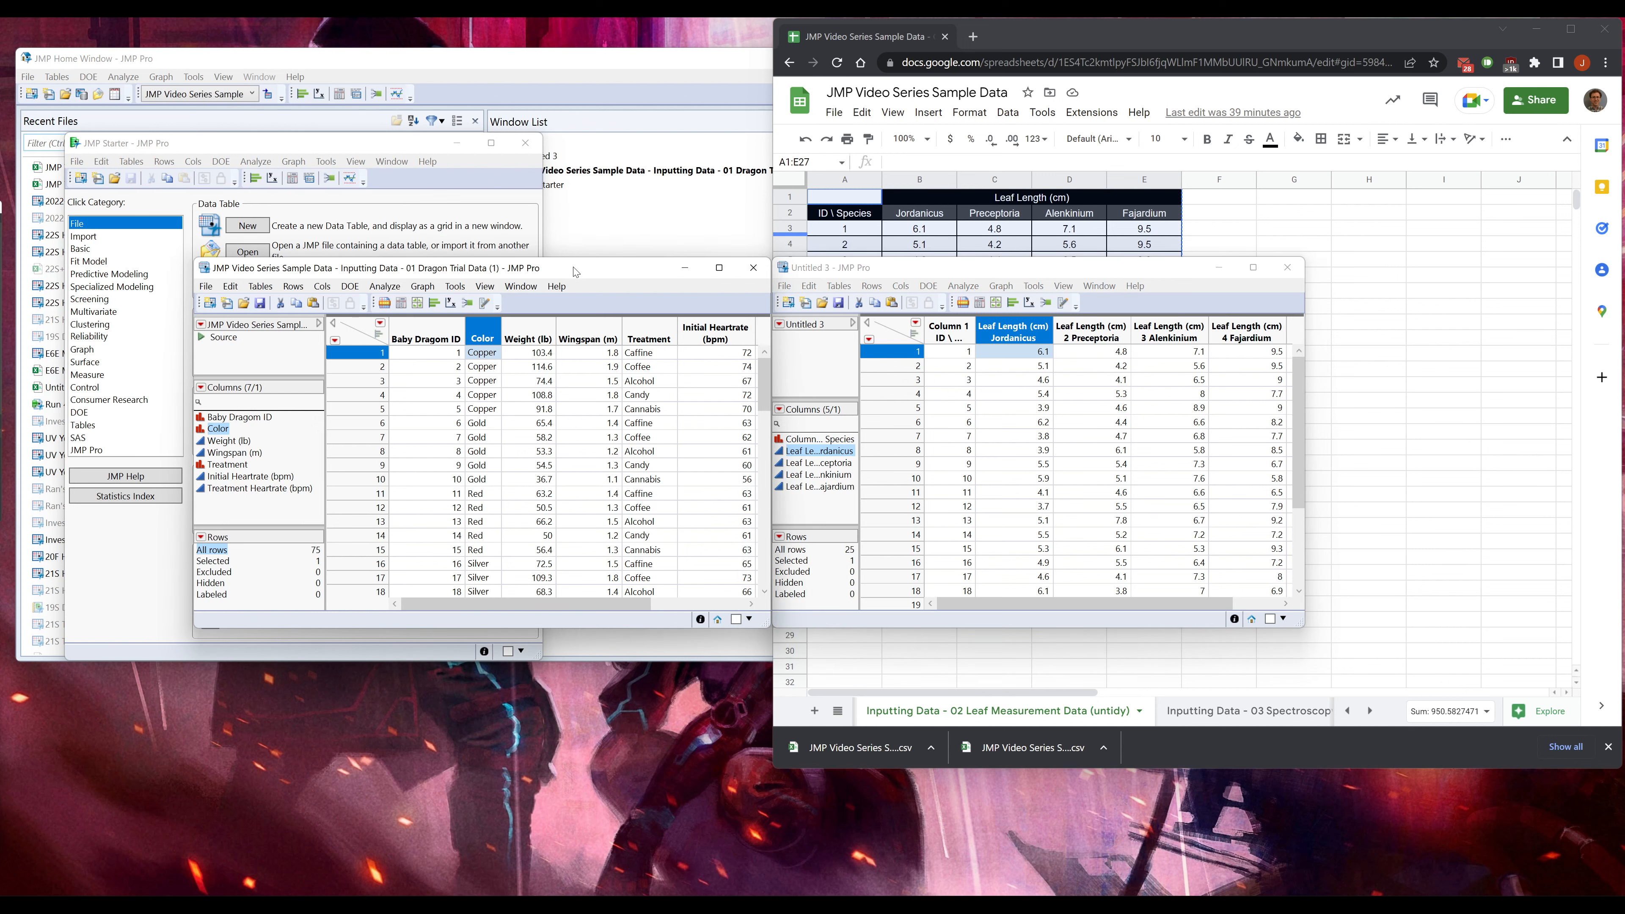
{"action": "left_click", "coordinate": [420, 309]}
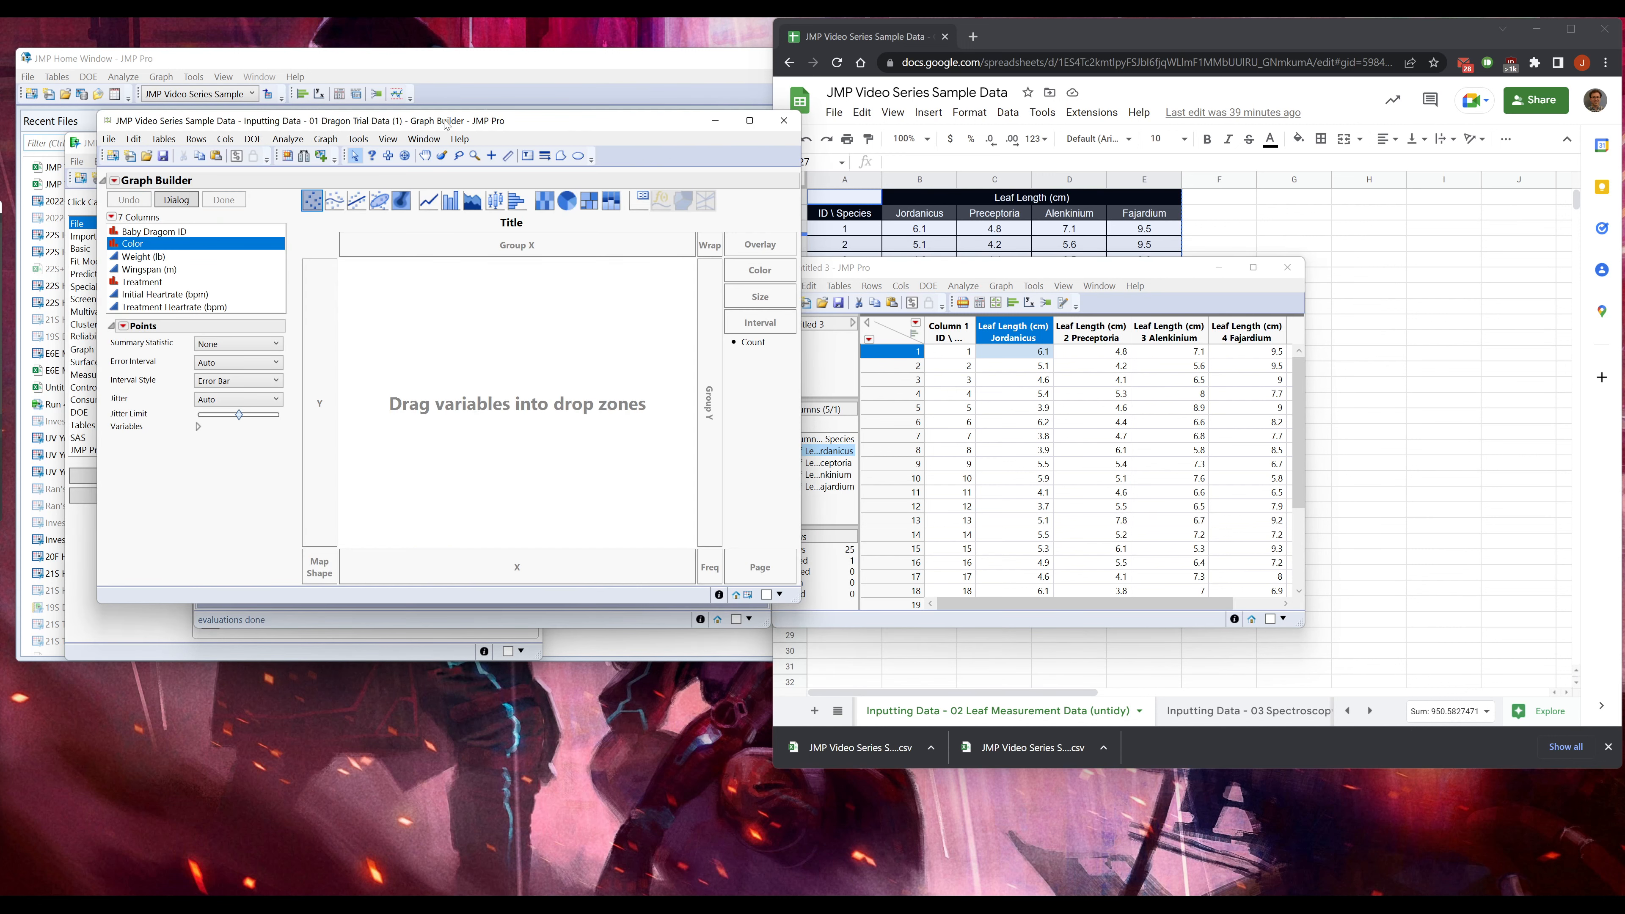
{"action": "left_click_drag", "start_coordinate": [579, 133], "coordinate": [578, 322]}
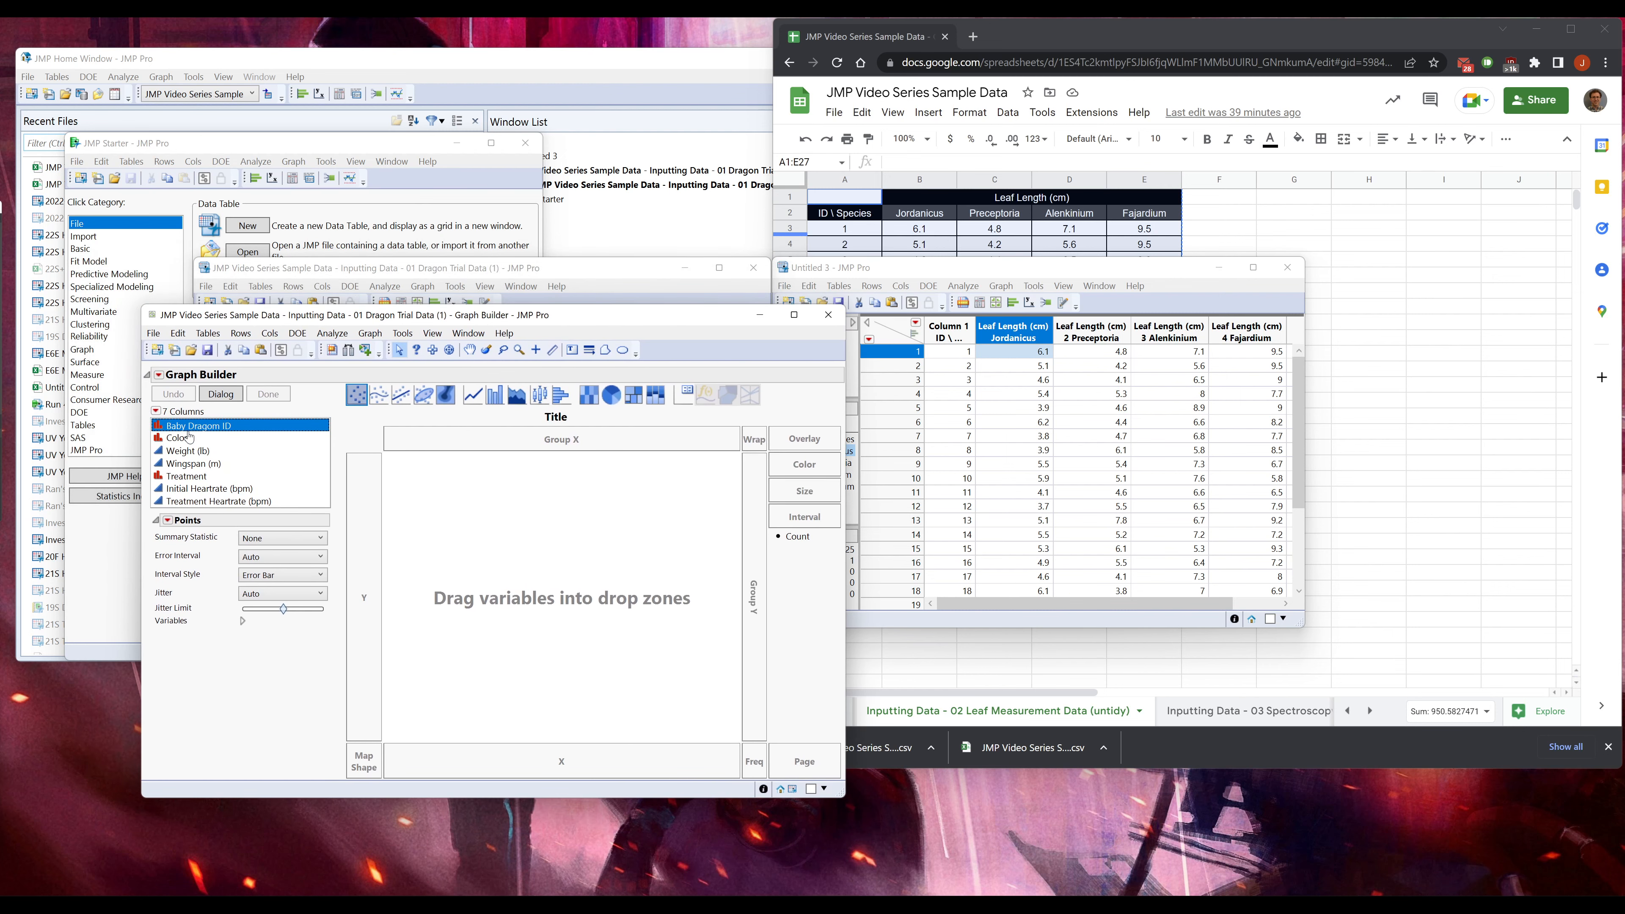
{"action": "left_click", "coordinate": [173, 441]}
{"action": "left_click_drag", "start_coordinate": [172, 446], "coordinate": [544, 771]}
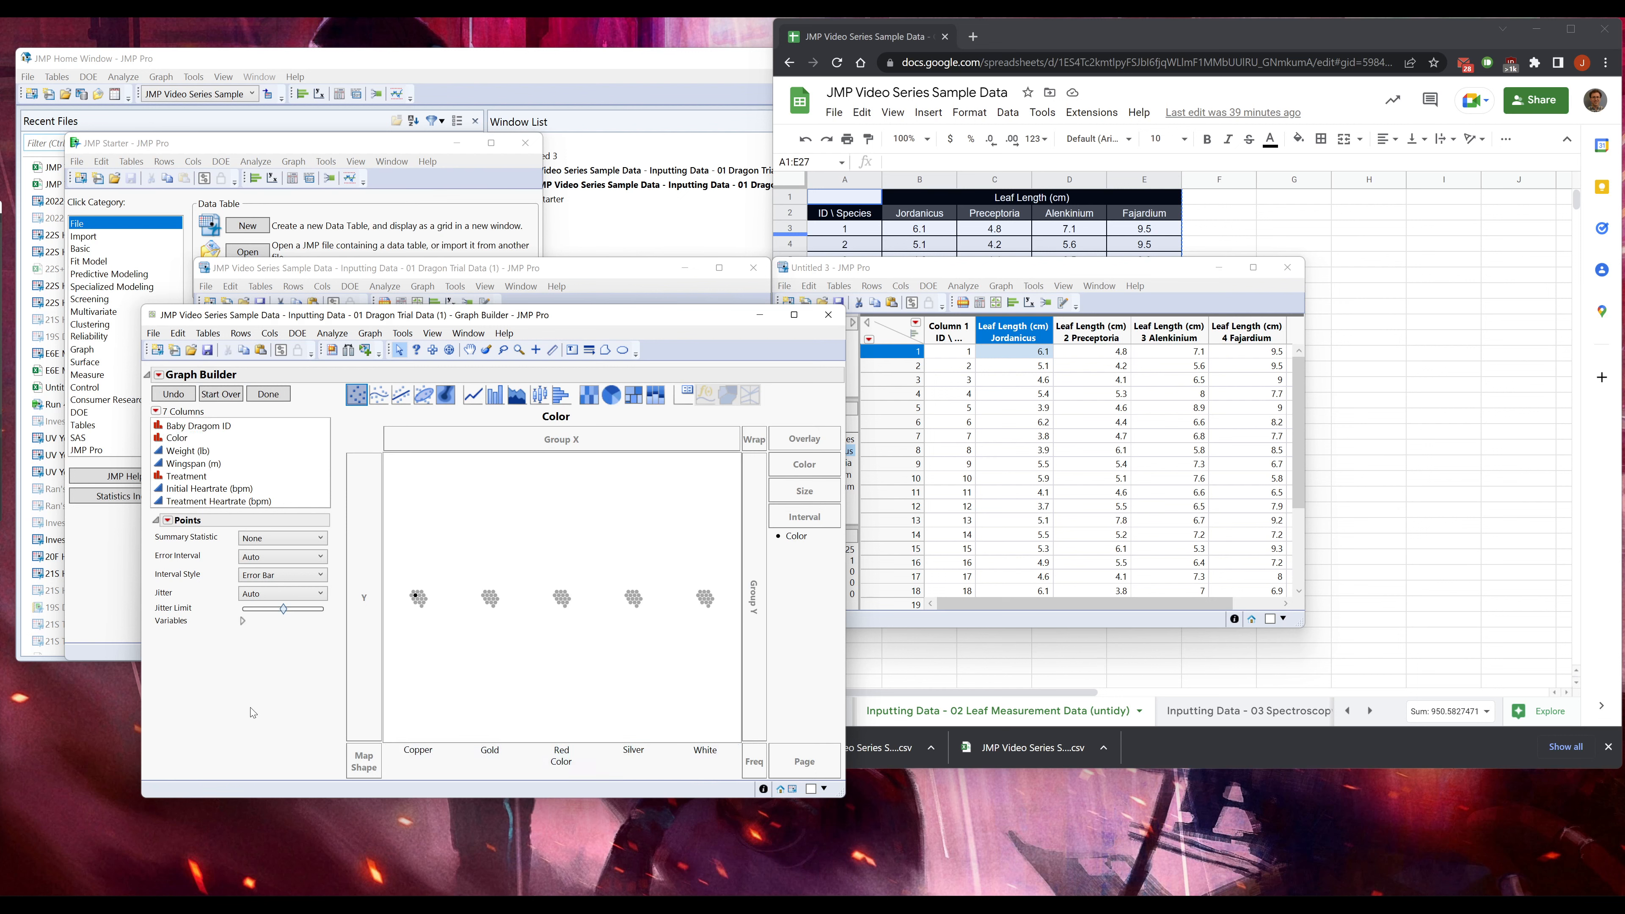
{"action": "left_click_drag", "start_coordinate": [182, 464], "coordinate": [384, 538]}
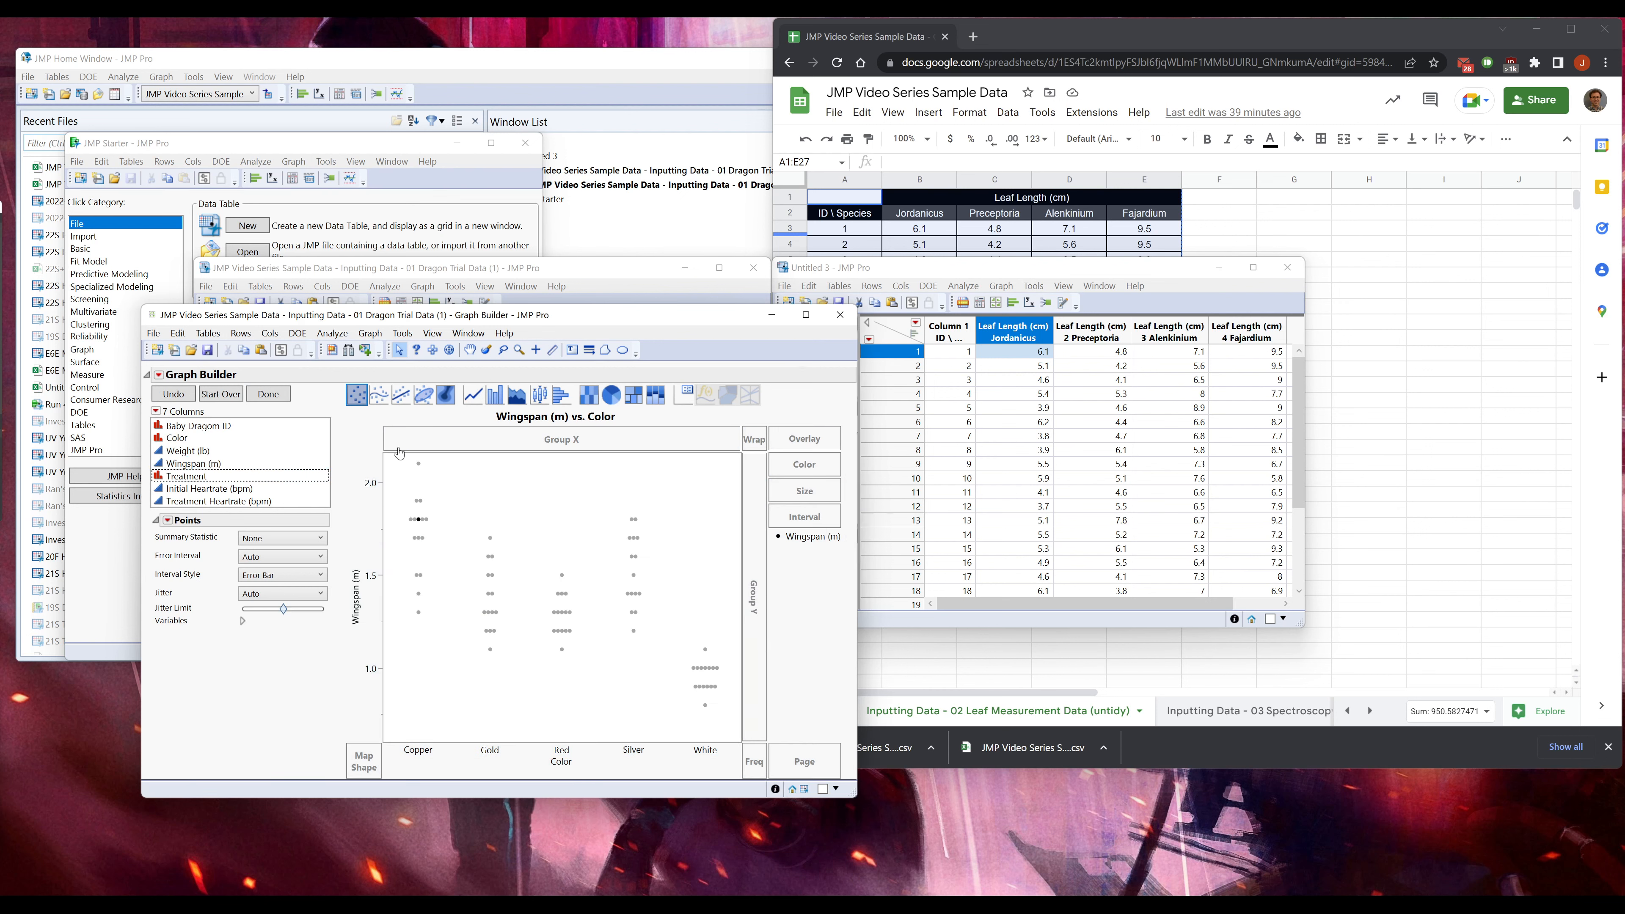
- Show the wingspan graph as mean bars with the individual points overlaid, and color it by the Color variable
{"action": "left_click", "coordinate": [495, 395]}
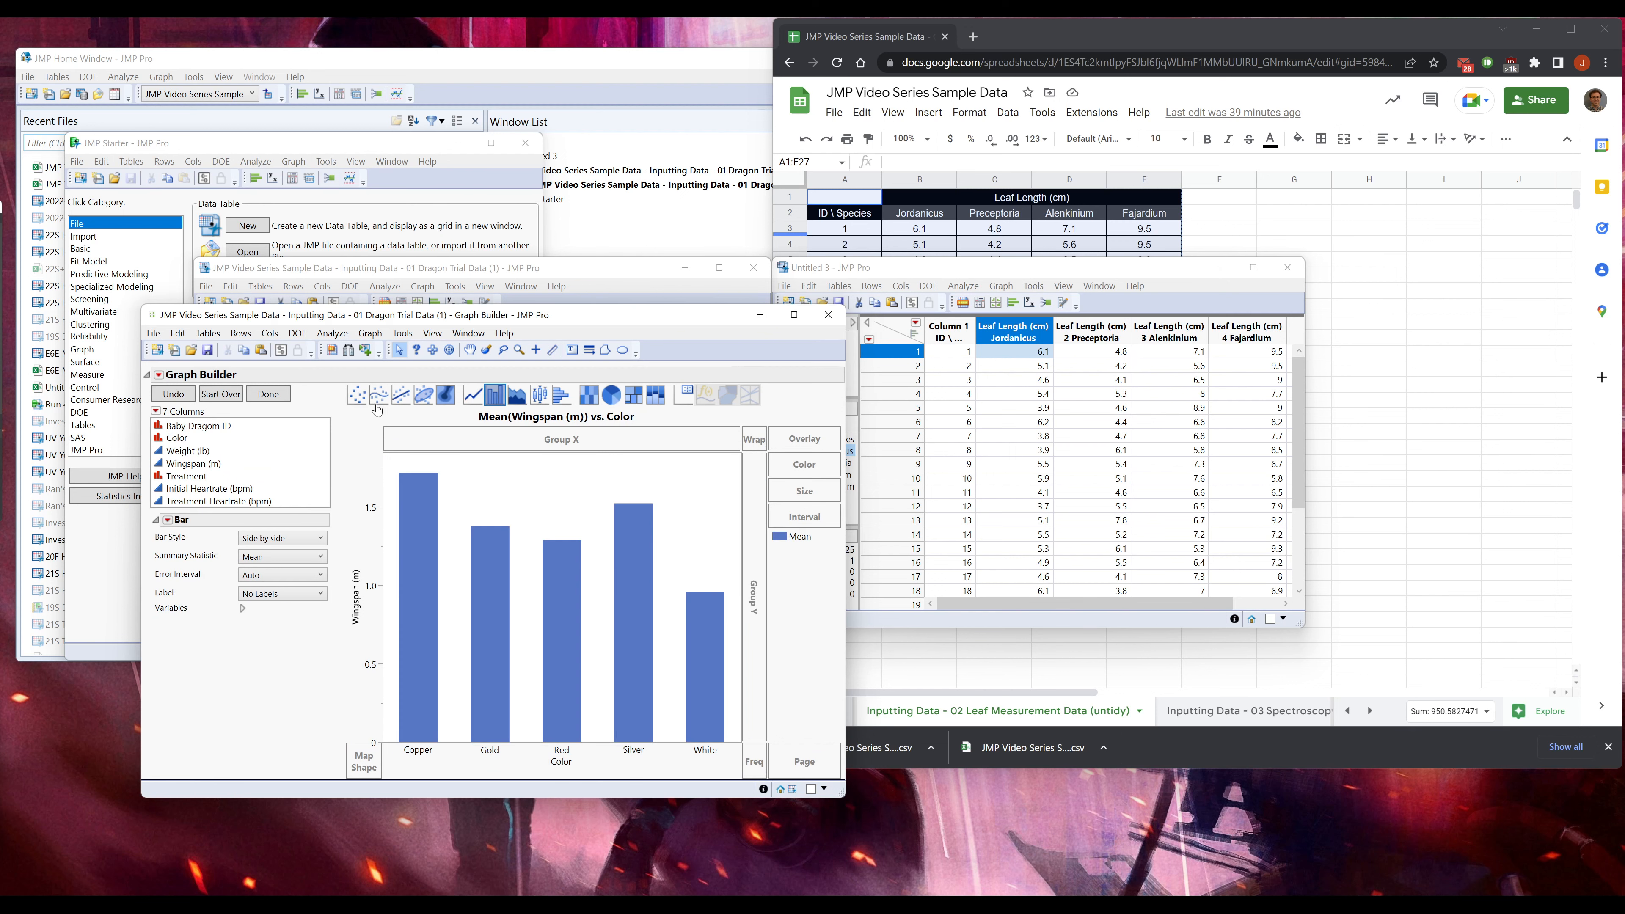
{"action": "left_click", "coordinate": [355, 396], "text": "shift"}
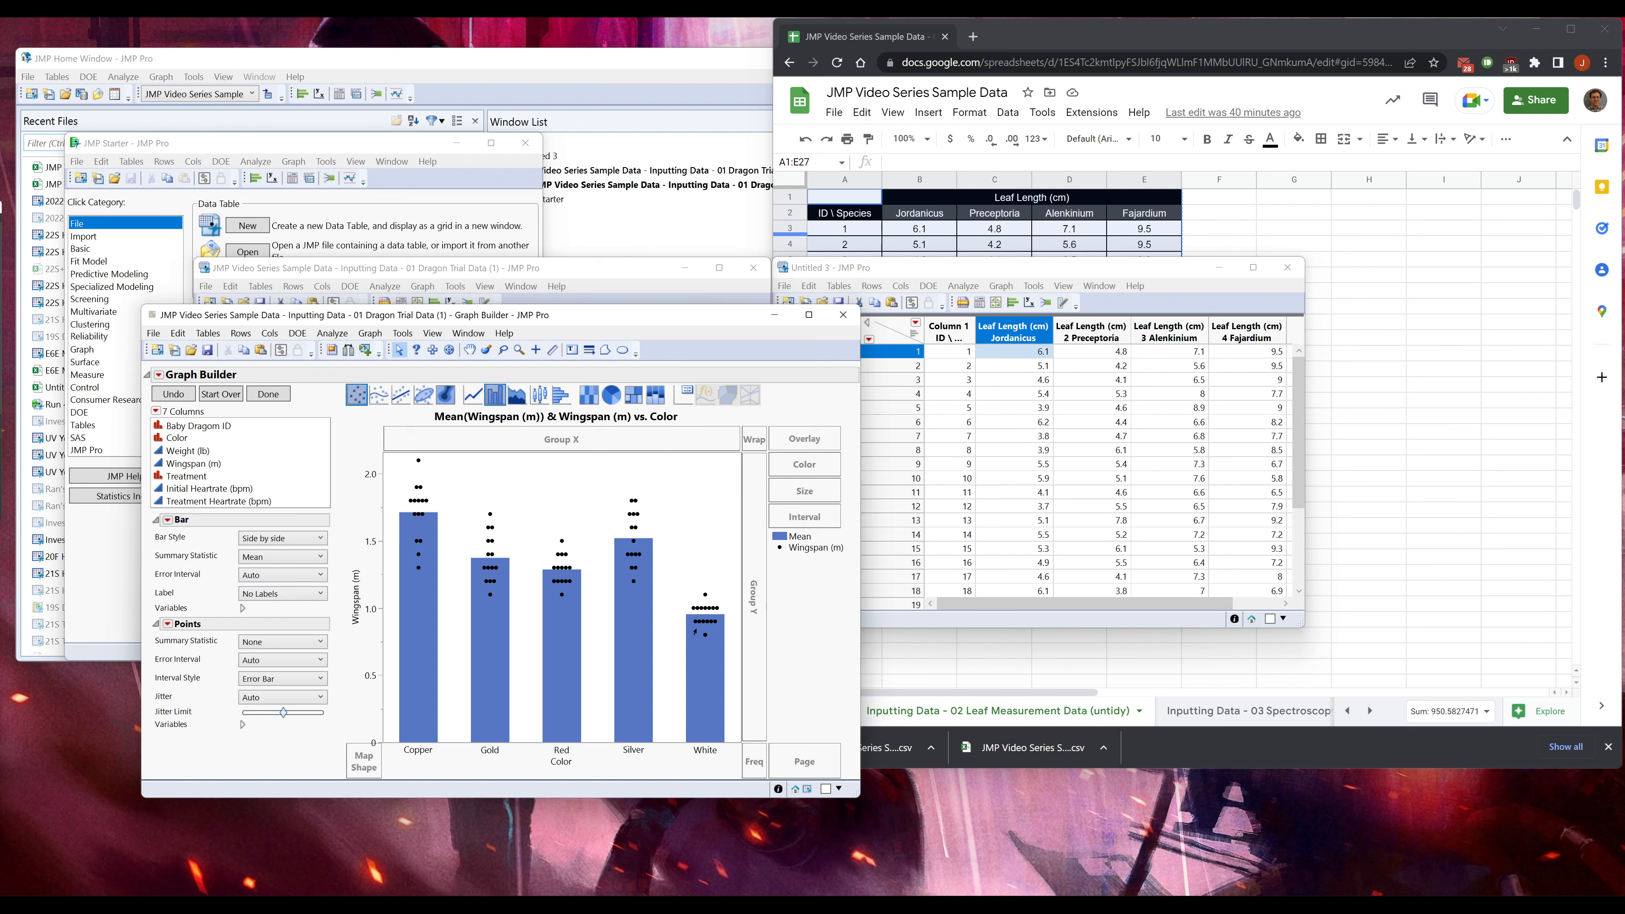
{"action": "left_click_drag", "start_coordinate": [185, 441], "coordinate": [810, 466]}
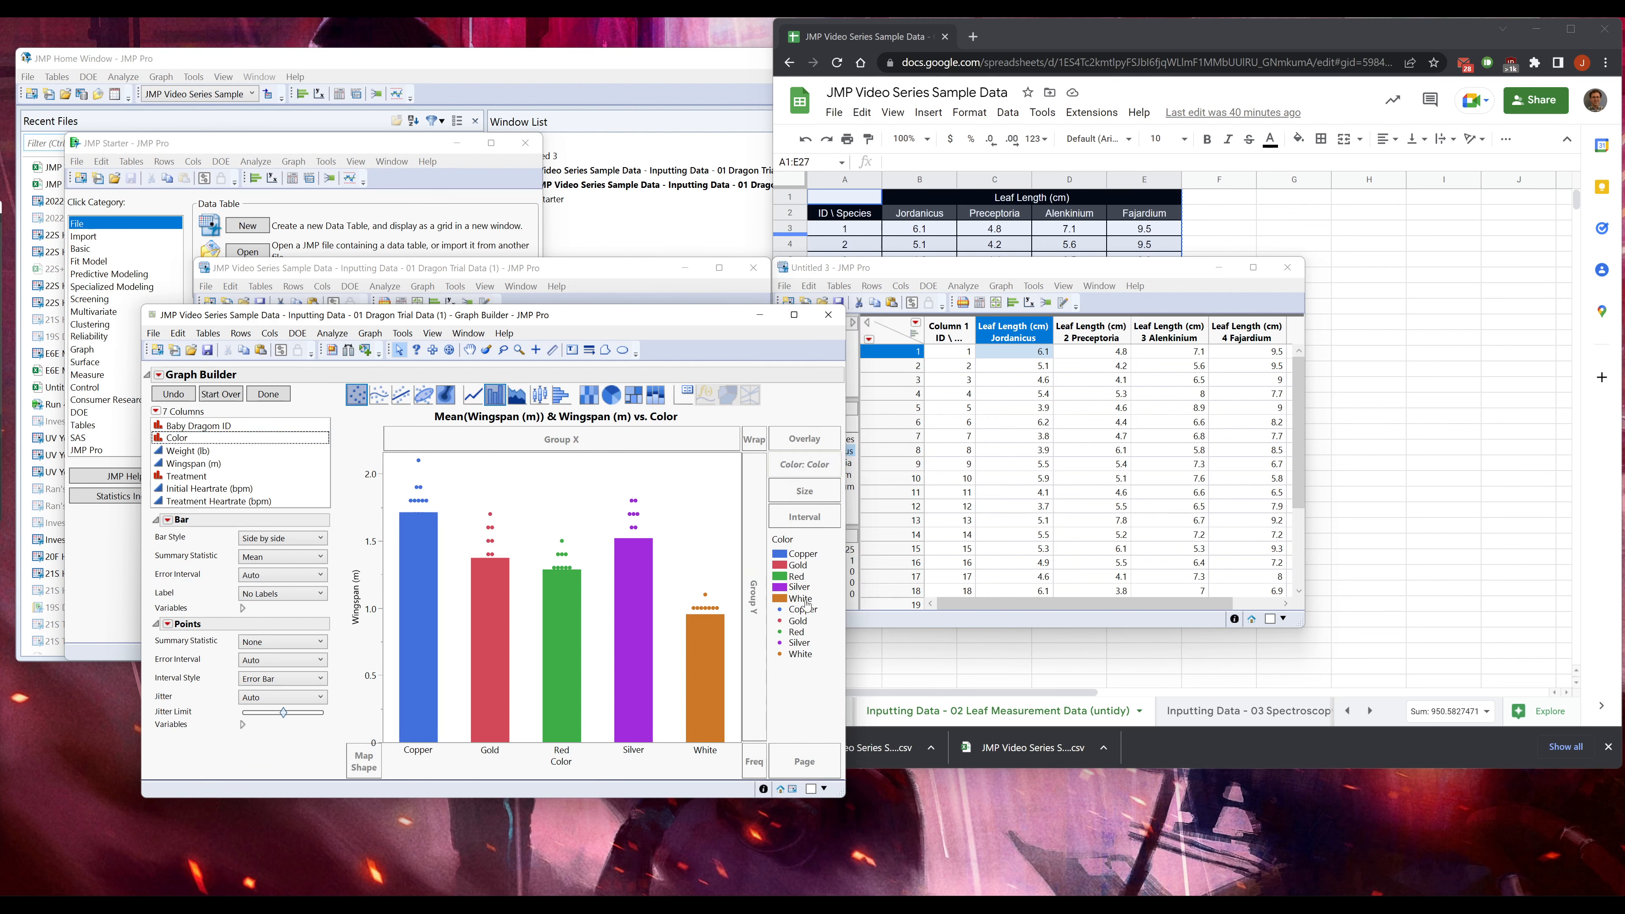
- Set the bar fill colors to dark red for Gold, dark green for Red, dark purple for Silver and brown for White
{"action": "right_click", "coordinate": [782, 611]}
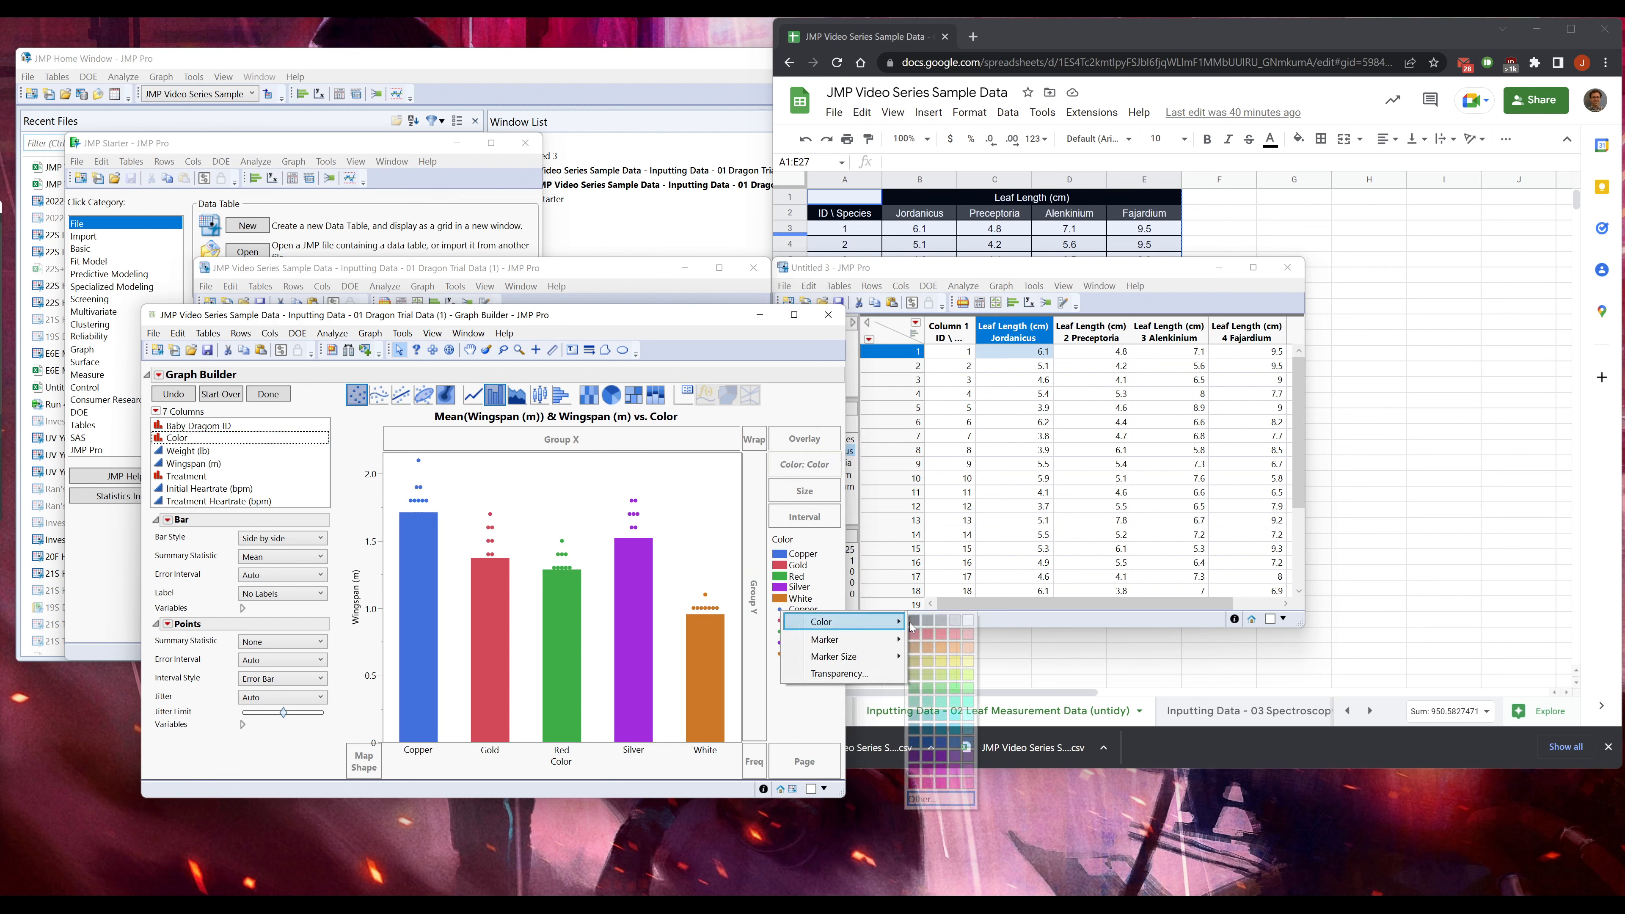
{"action": "left_click", "coordinate": [884, 677]}
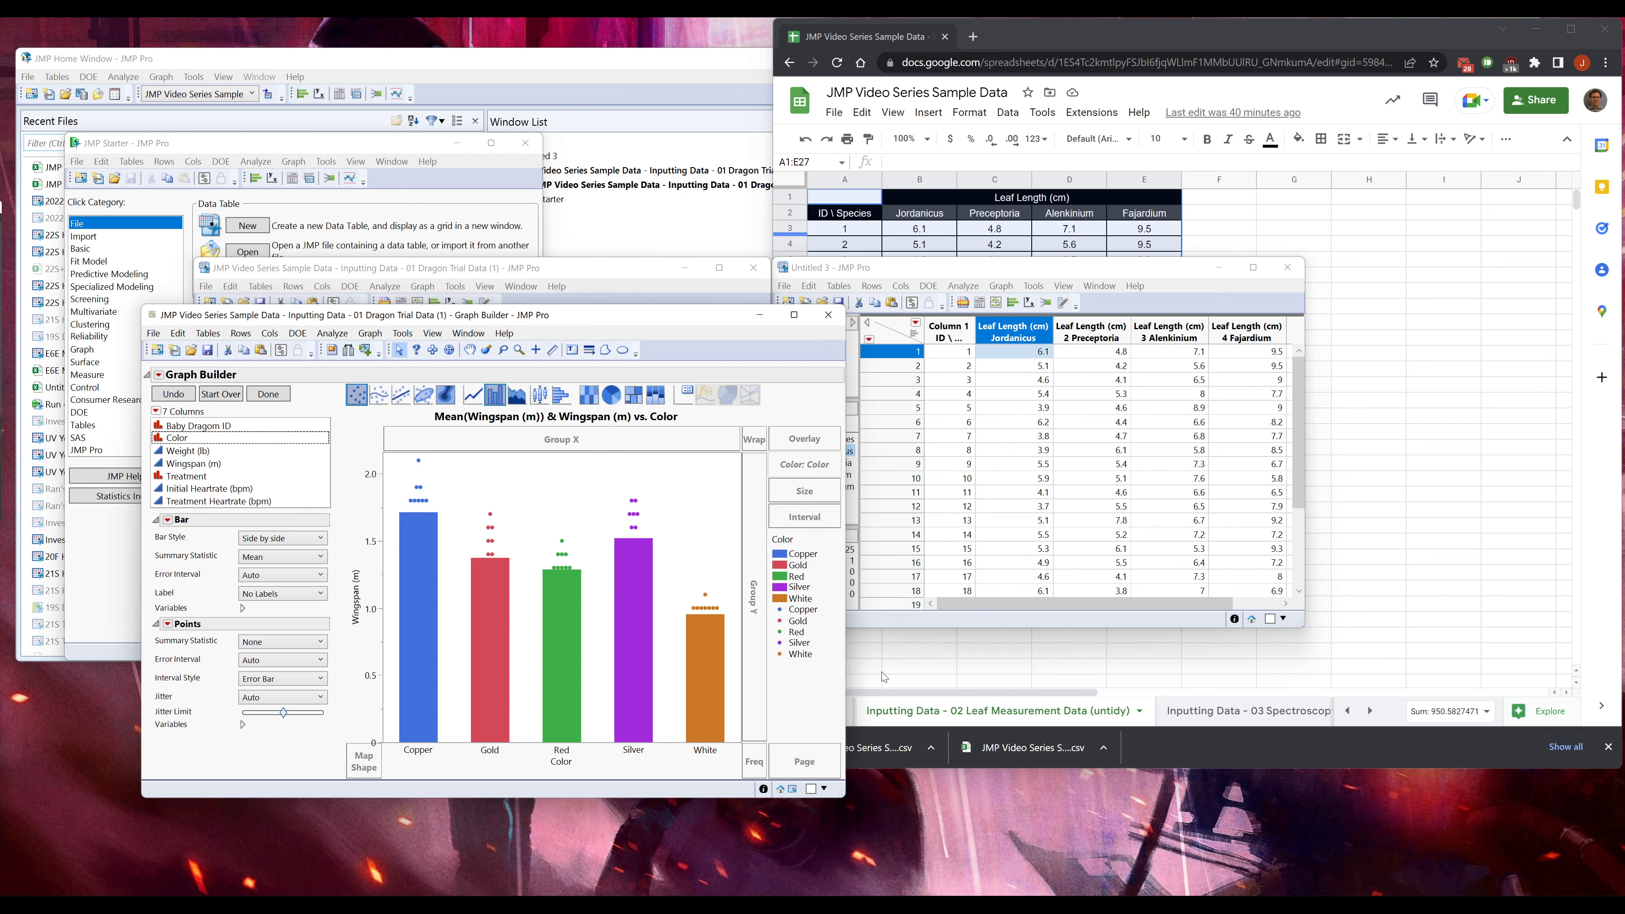
{"action": "right_click", "coordinate": [794, 571]}
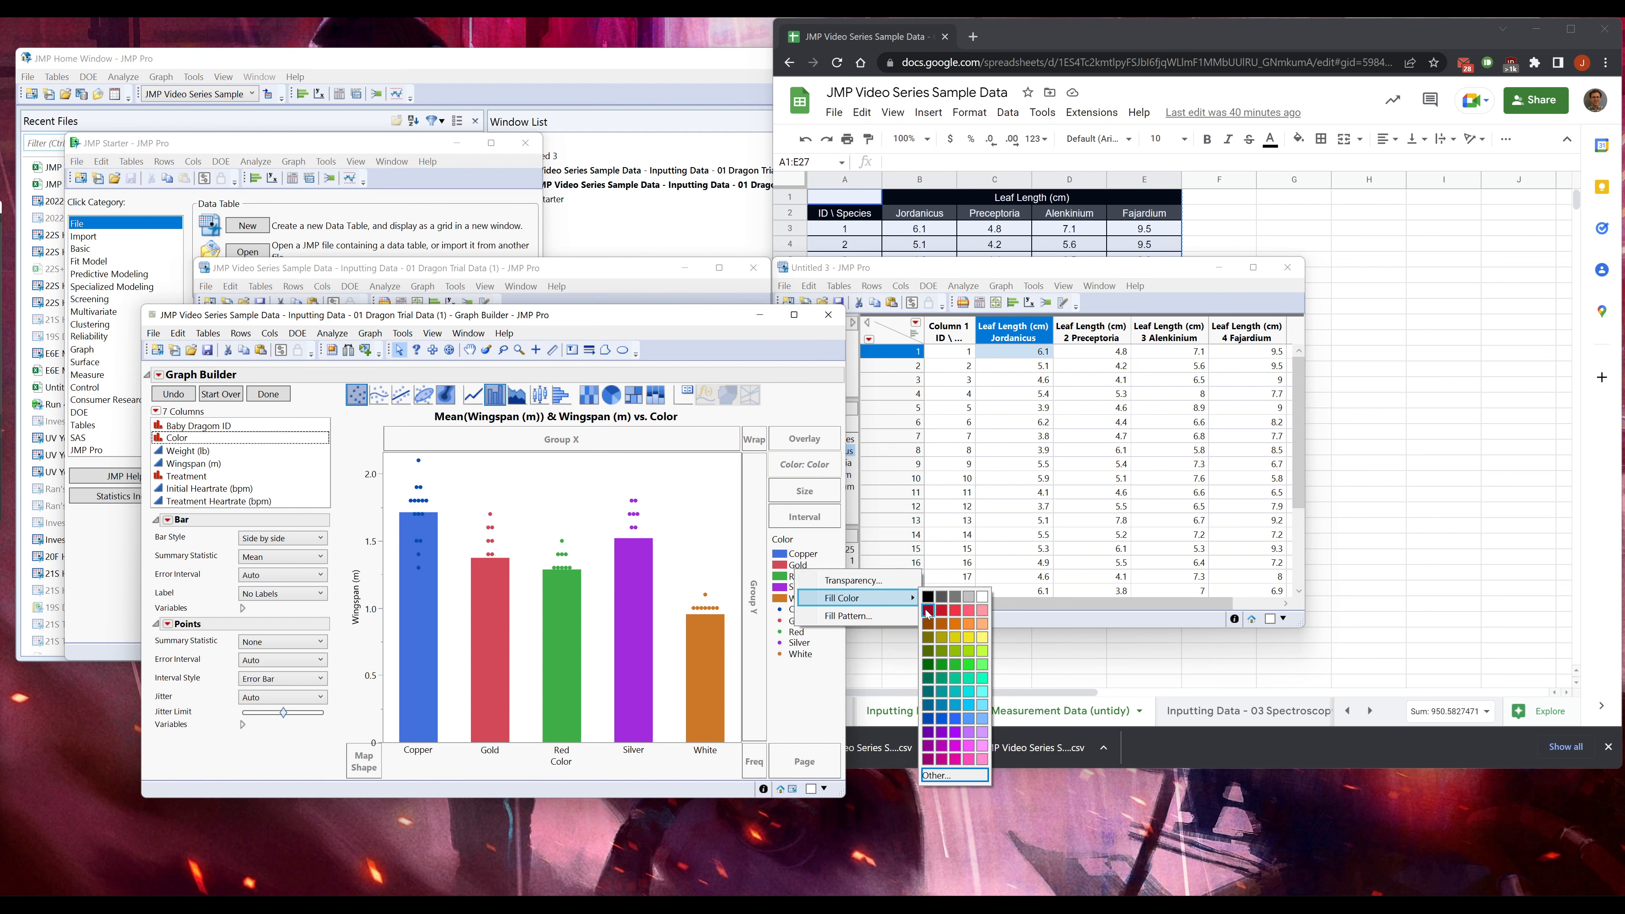
{"action": "left_click", "coordinate": [928, 611]}
{"action": "right_click", "coordinate": [798, 582]}
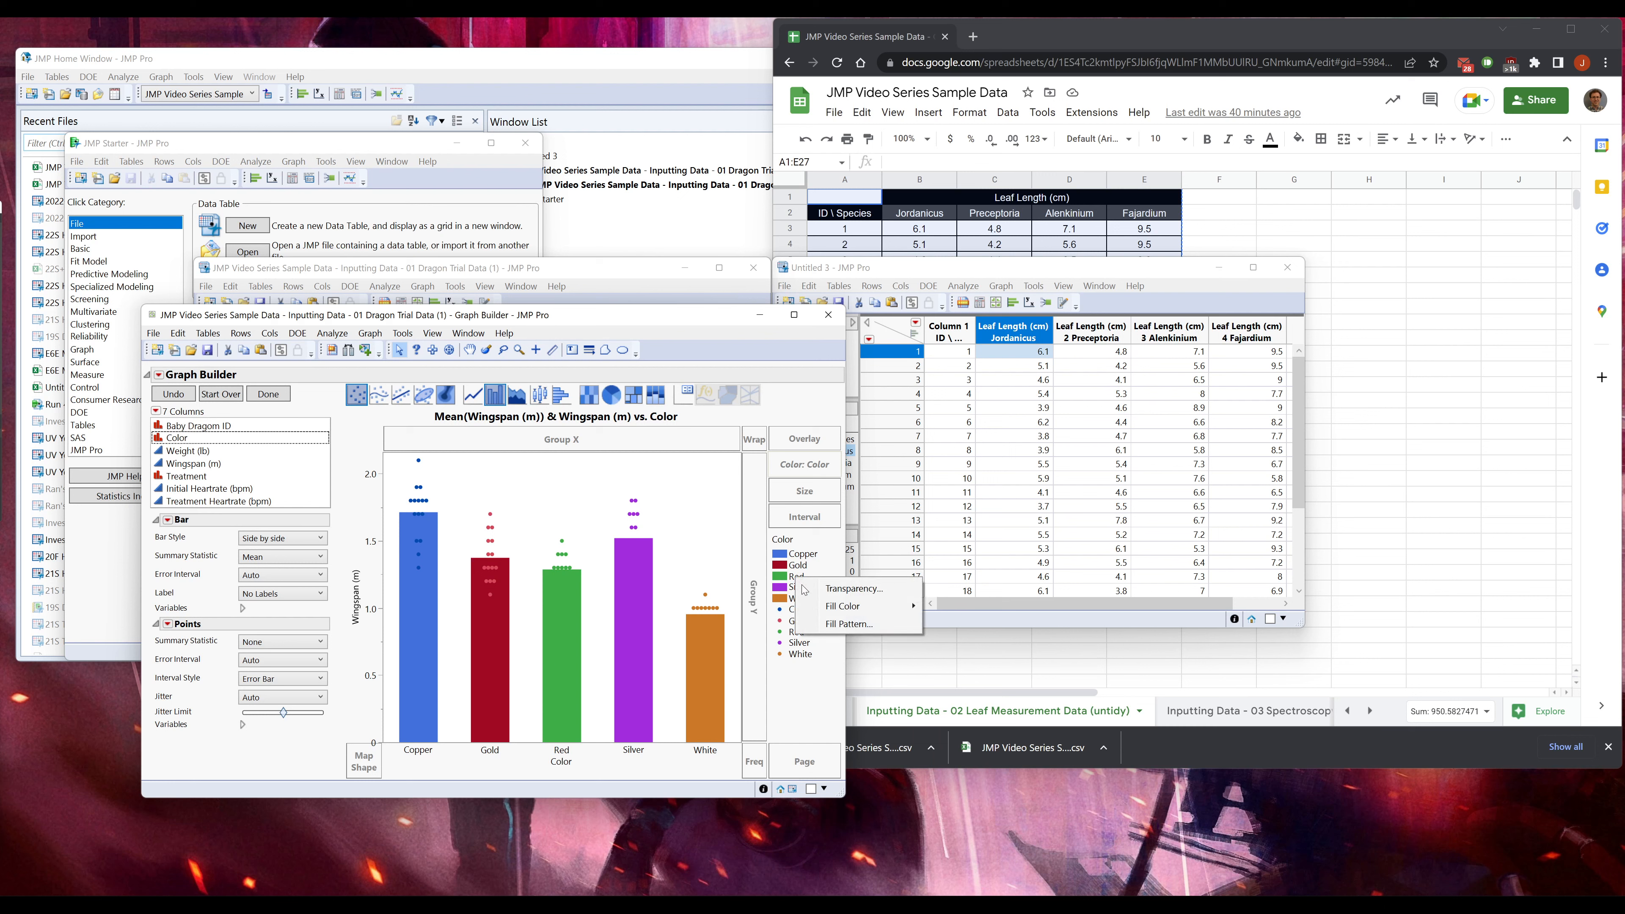
{"action": "mouse_move", "coordinate": [913, 611]}
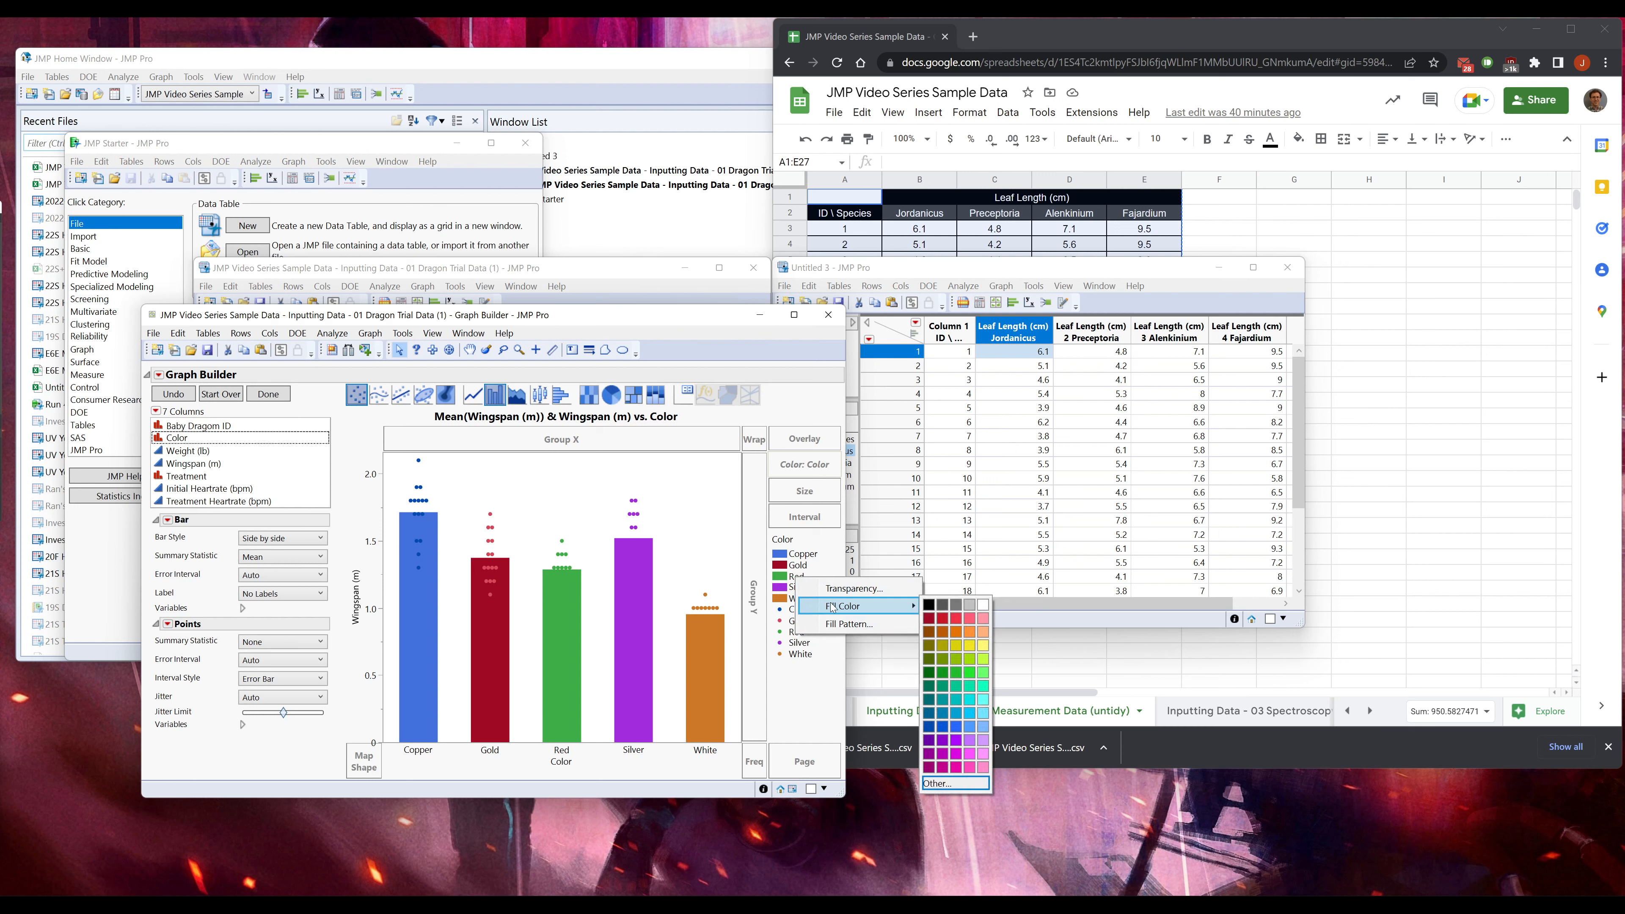
{"action": "left_click", "coordinate": [929, 672]}
{"action": "right_click", "coordinate": [808, 589]}
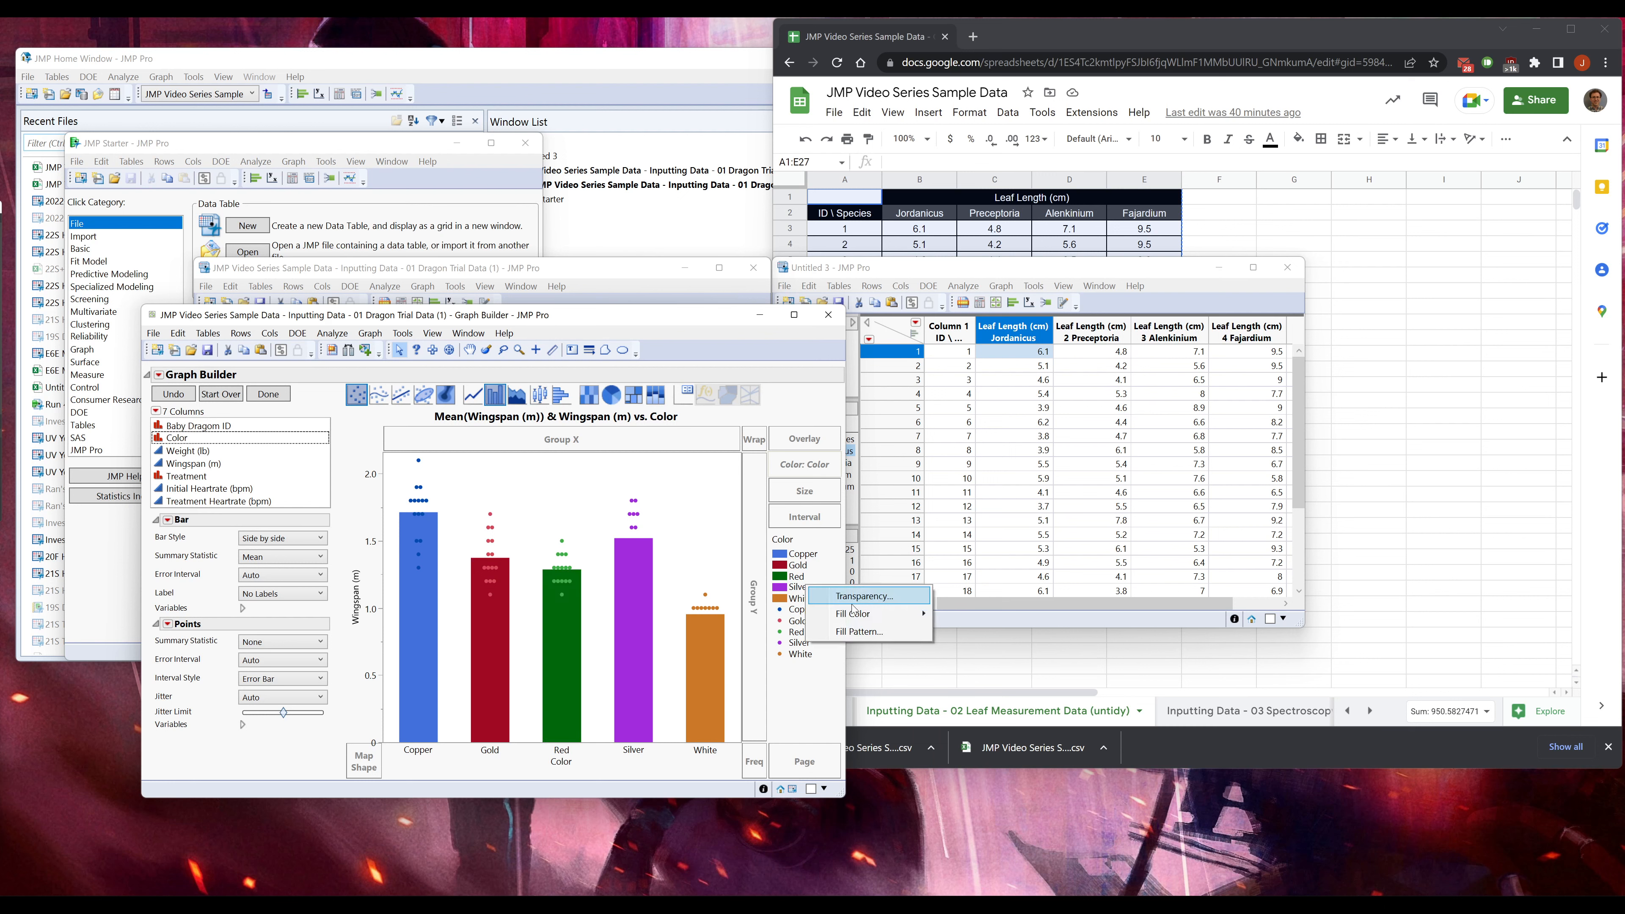
{"action": "mouse_move", "coordinate": [909, 614]}
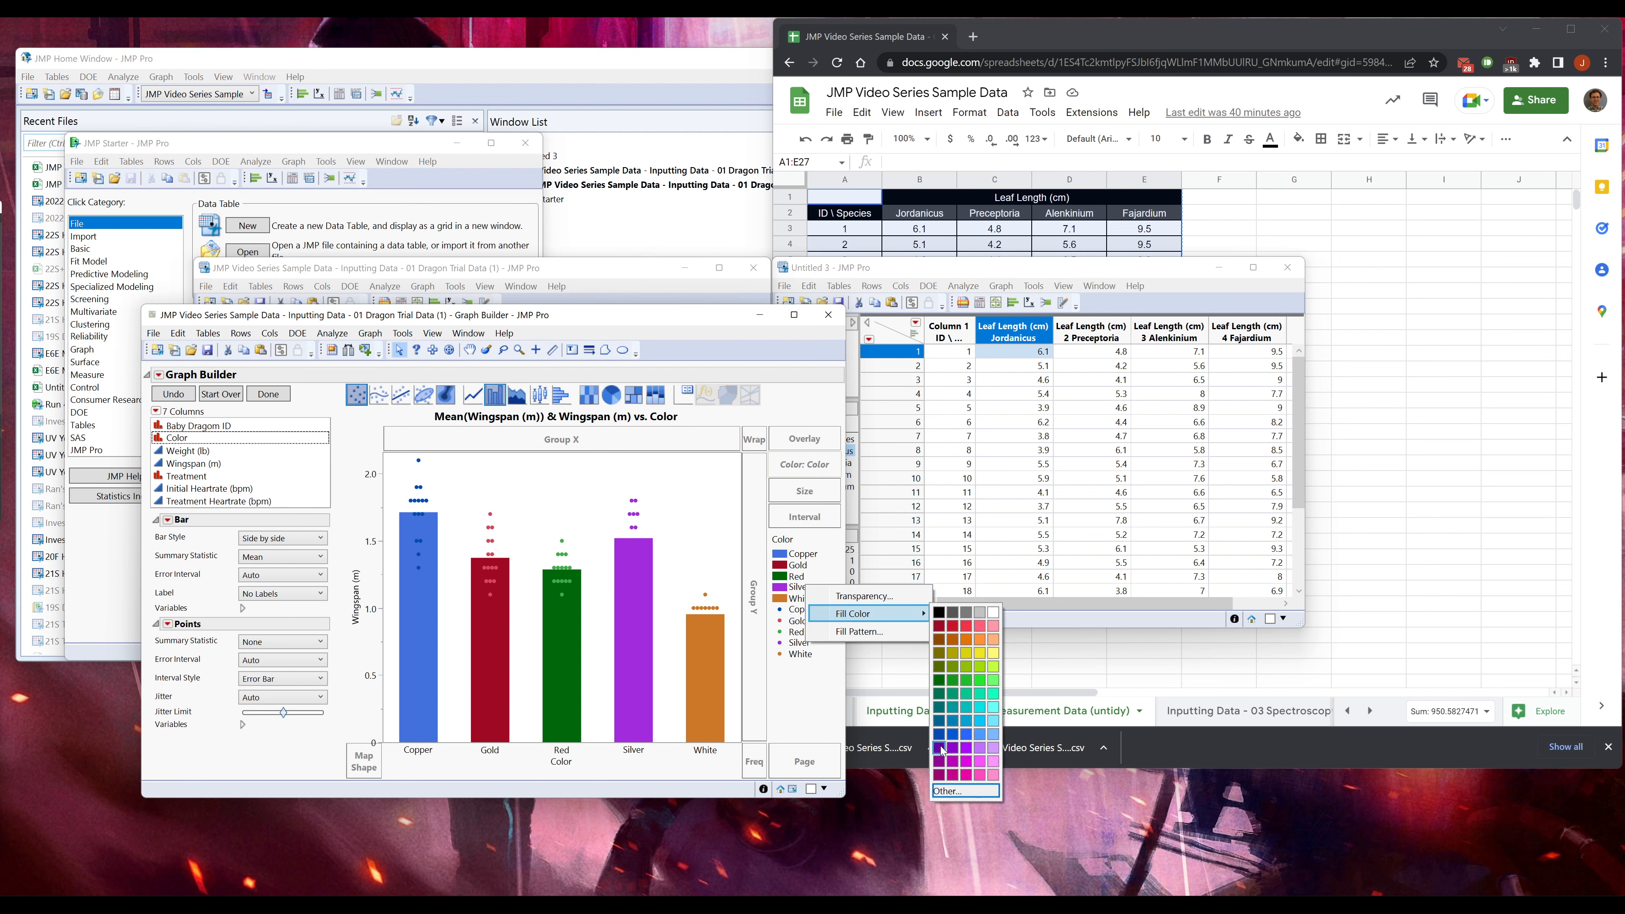
{"action": "left_click", "coordinate": [939, 748]}
{"action": "right_click", "coordinate": [801, 599]}
{"action": "mouse_move", "coordinate": [876, 641]}
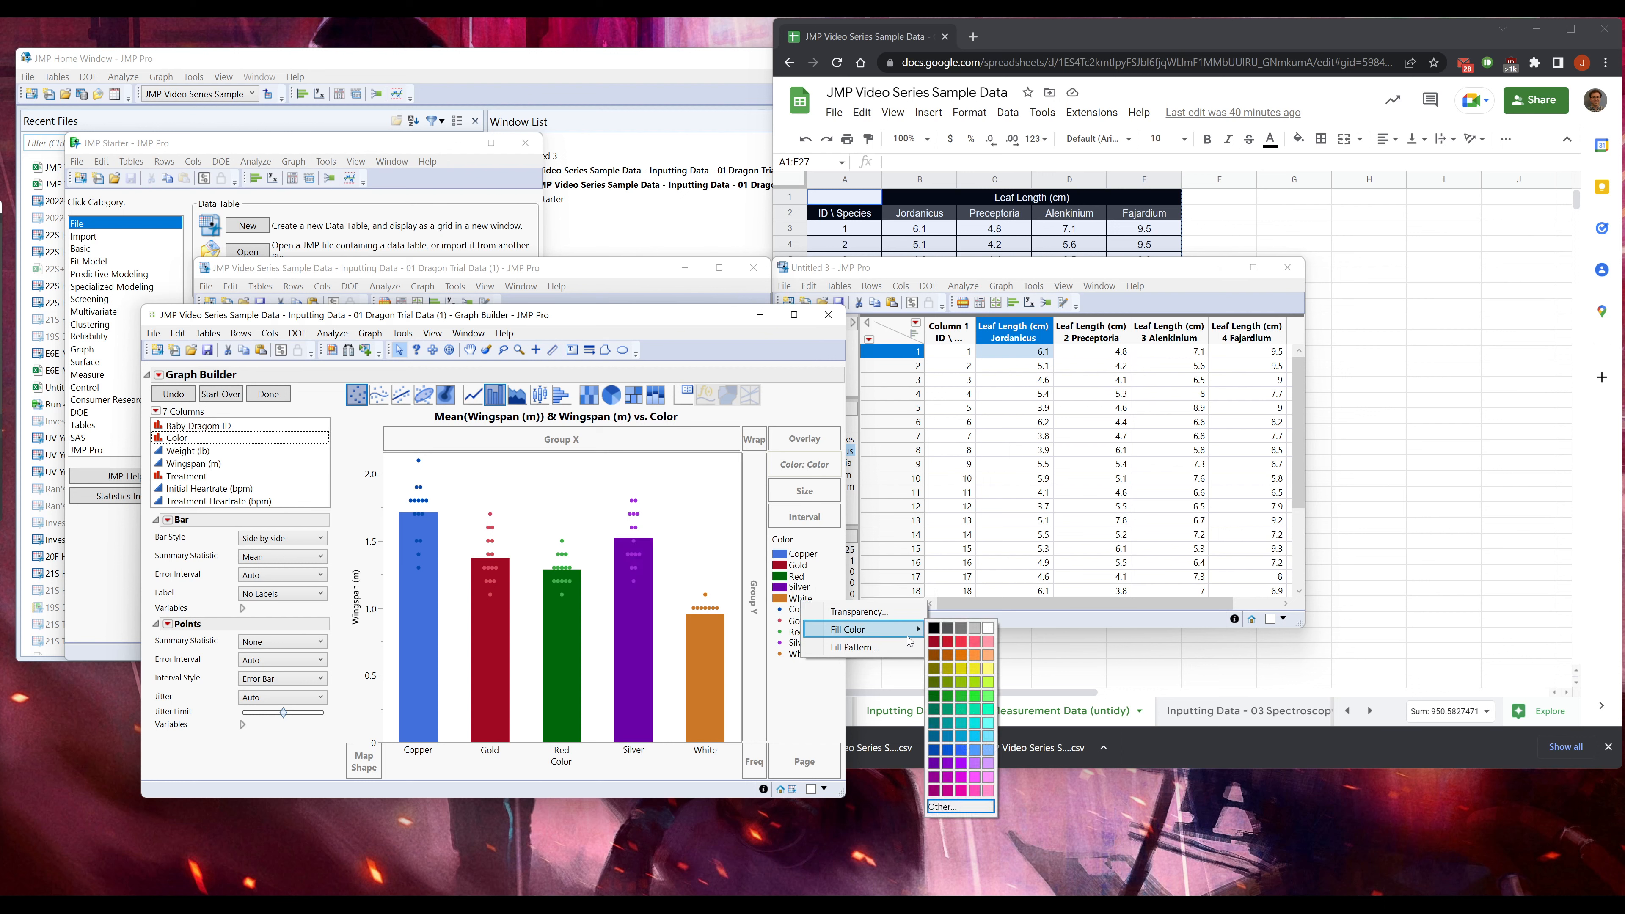
{"action": "left_click", "coordinate": [934, 661]}
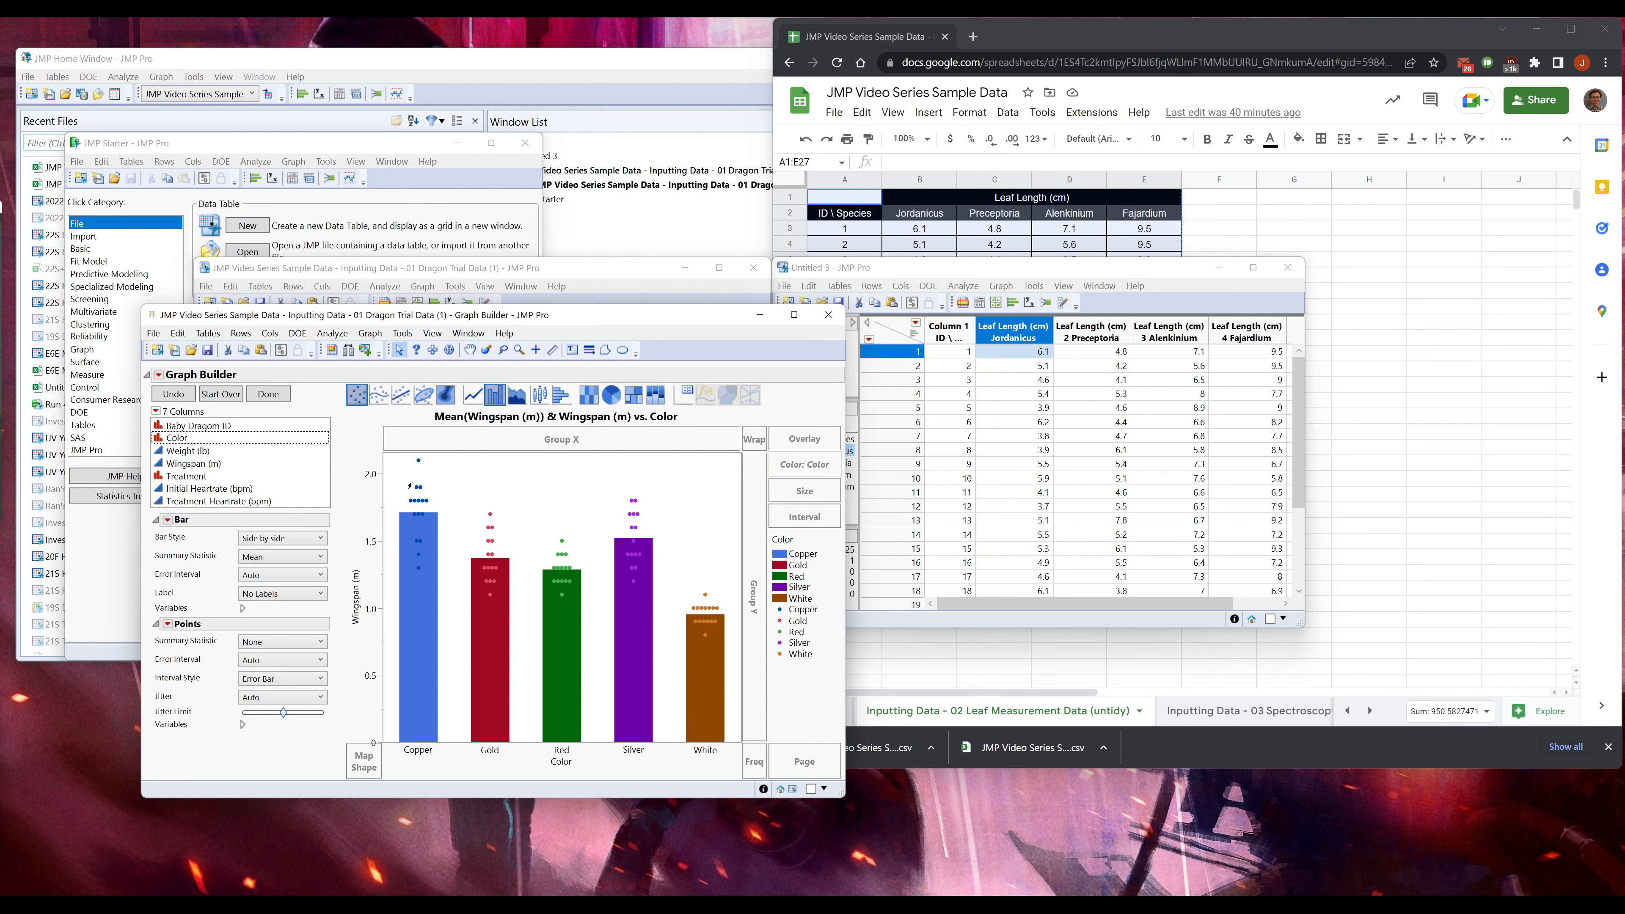
- Open Graph Builder on the Untitled 3 leaf table and place its window beside the dragon wingspan graph
{"action": "left_click", "coordinate": [967, 314]}
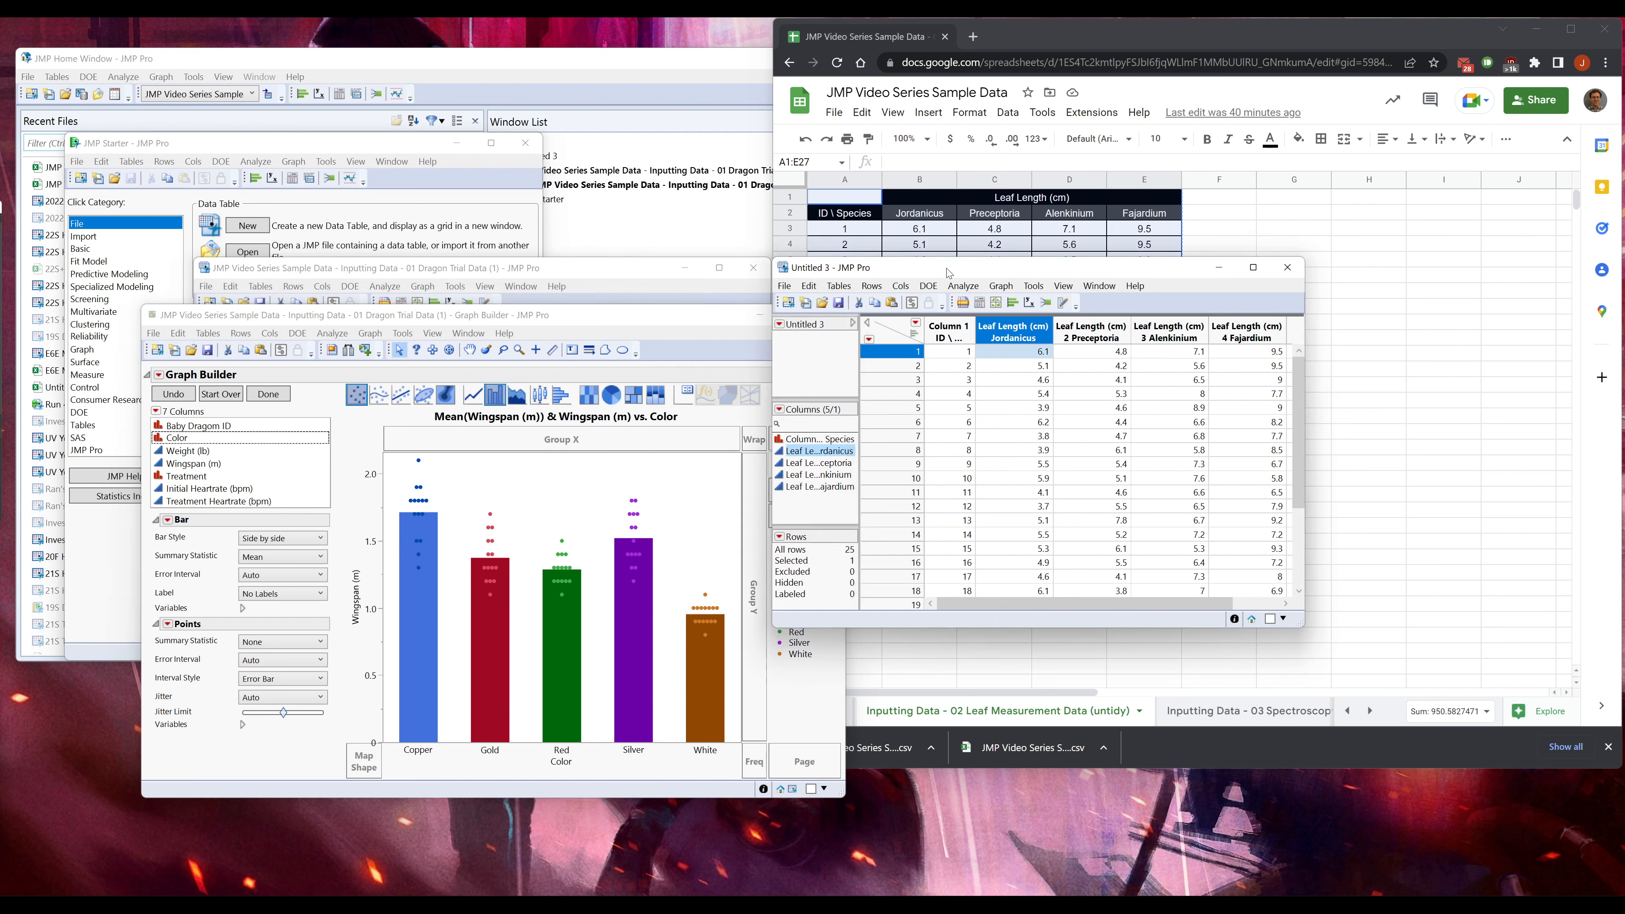
{"action": "left_click", "coordinate": [1000, 308]}
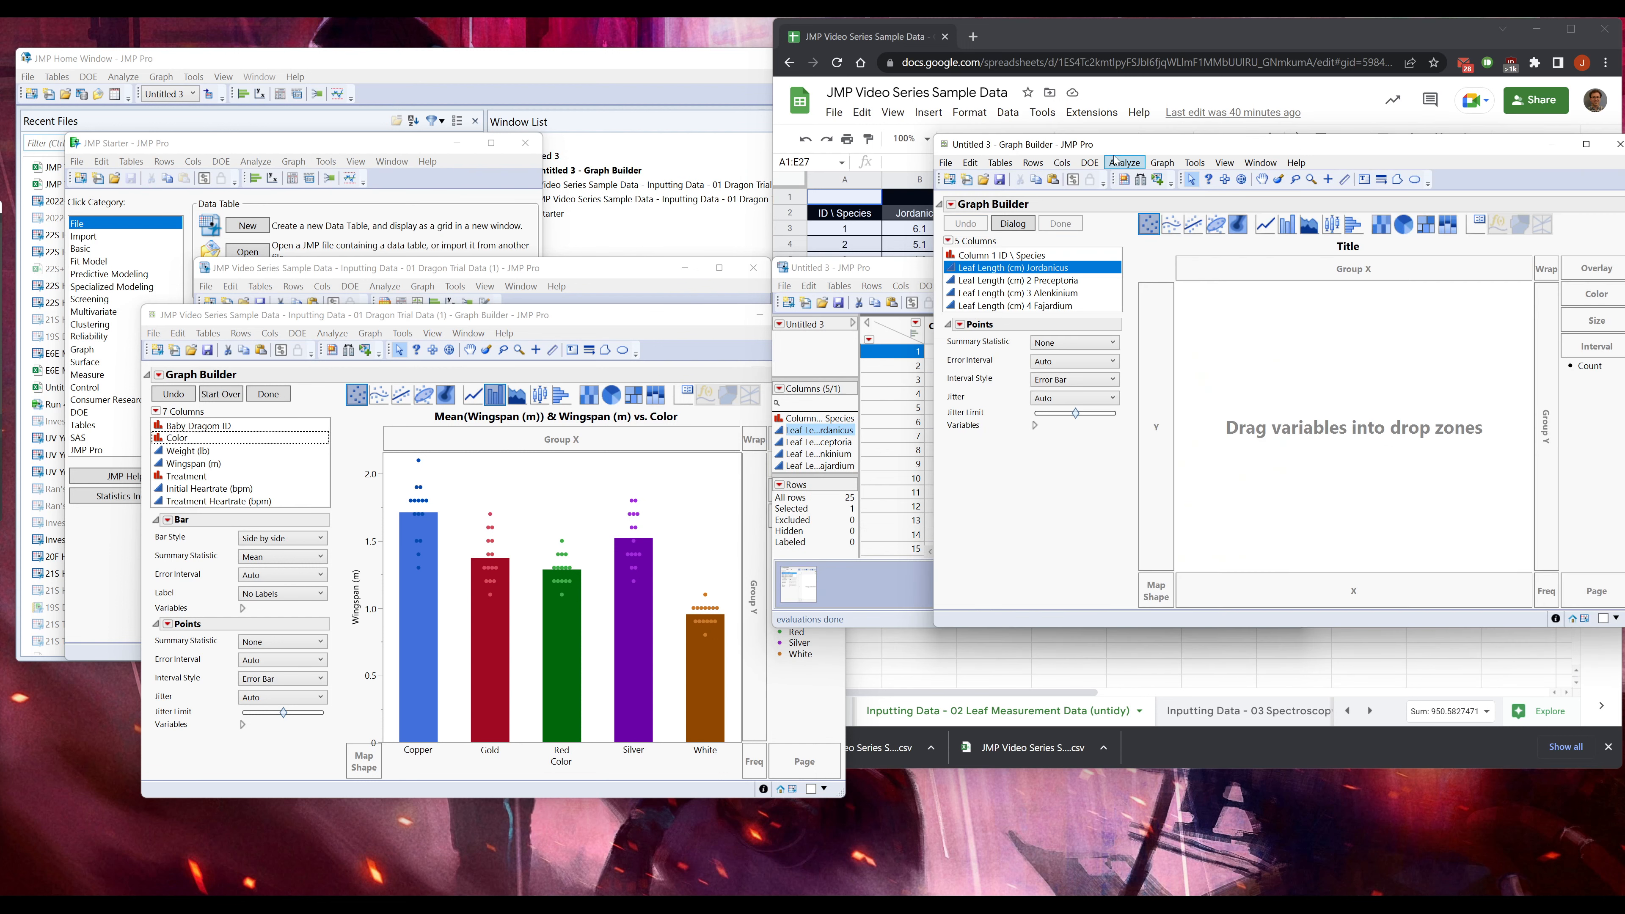
{"action": "left_click_drag", "start_coordinate": [1105, 152], "coordinate": [1059, 211]}
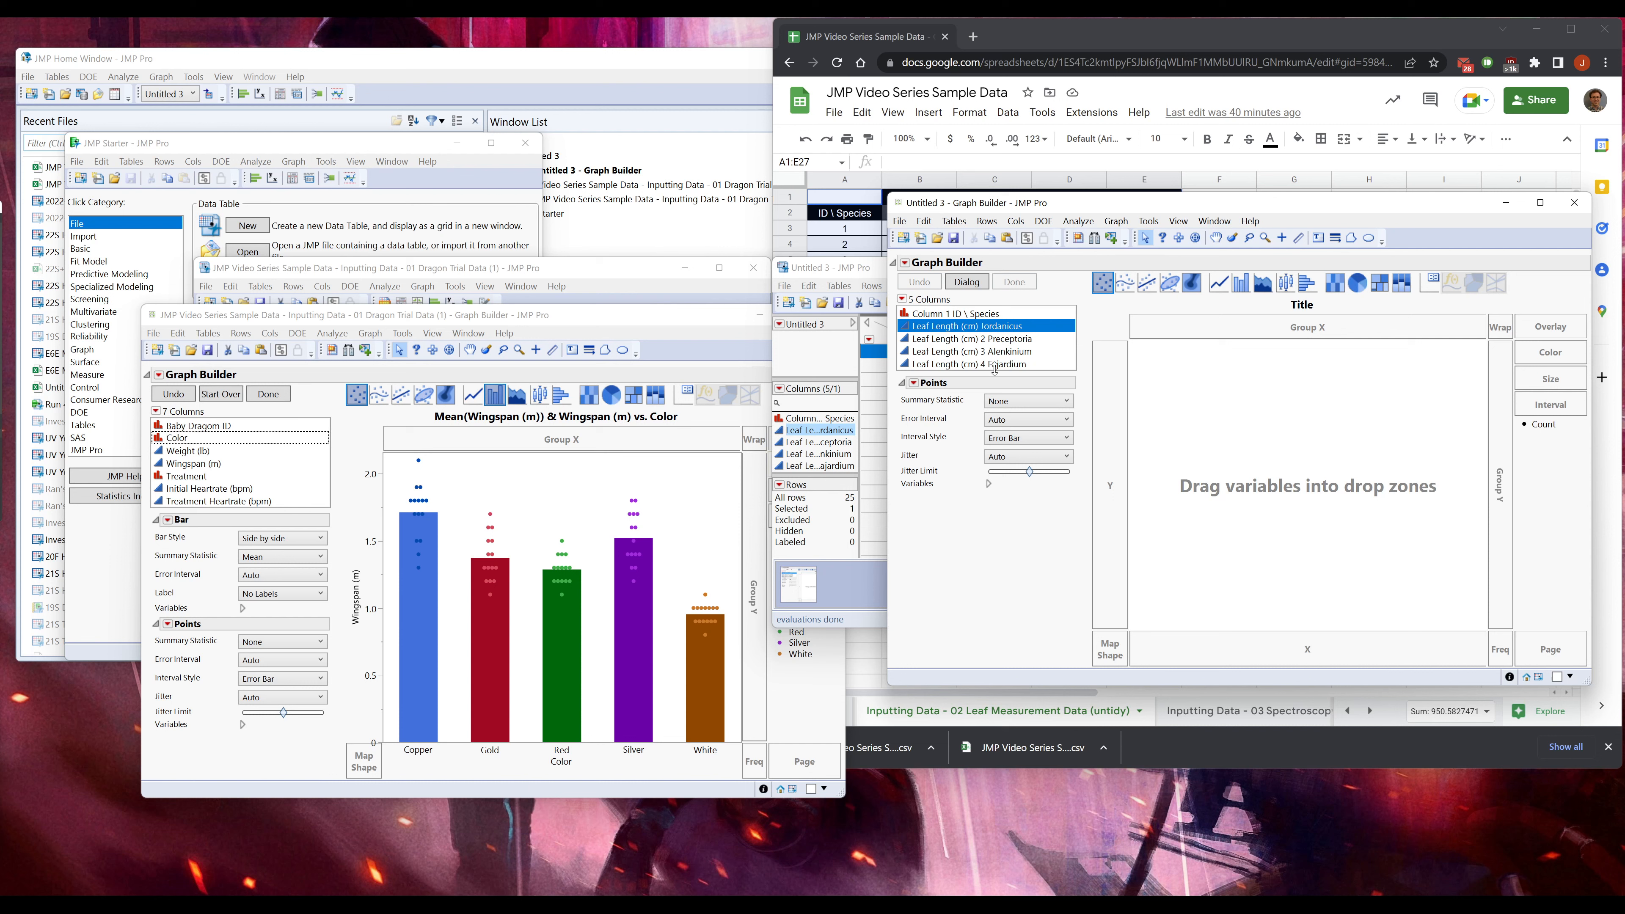
- Try plotting the four Leaf Length columns on the X axis as a bar chart, and start the graph over
{"action": "left_click", "coordinate": [936, 364], "text": "shift"}
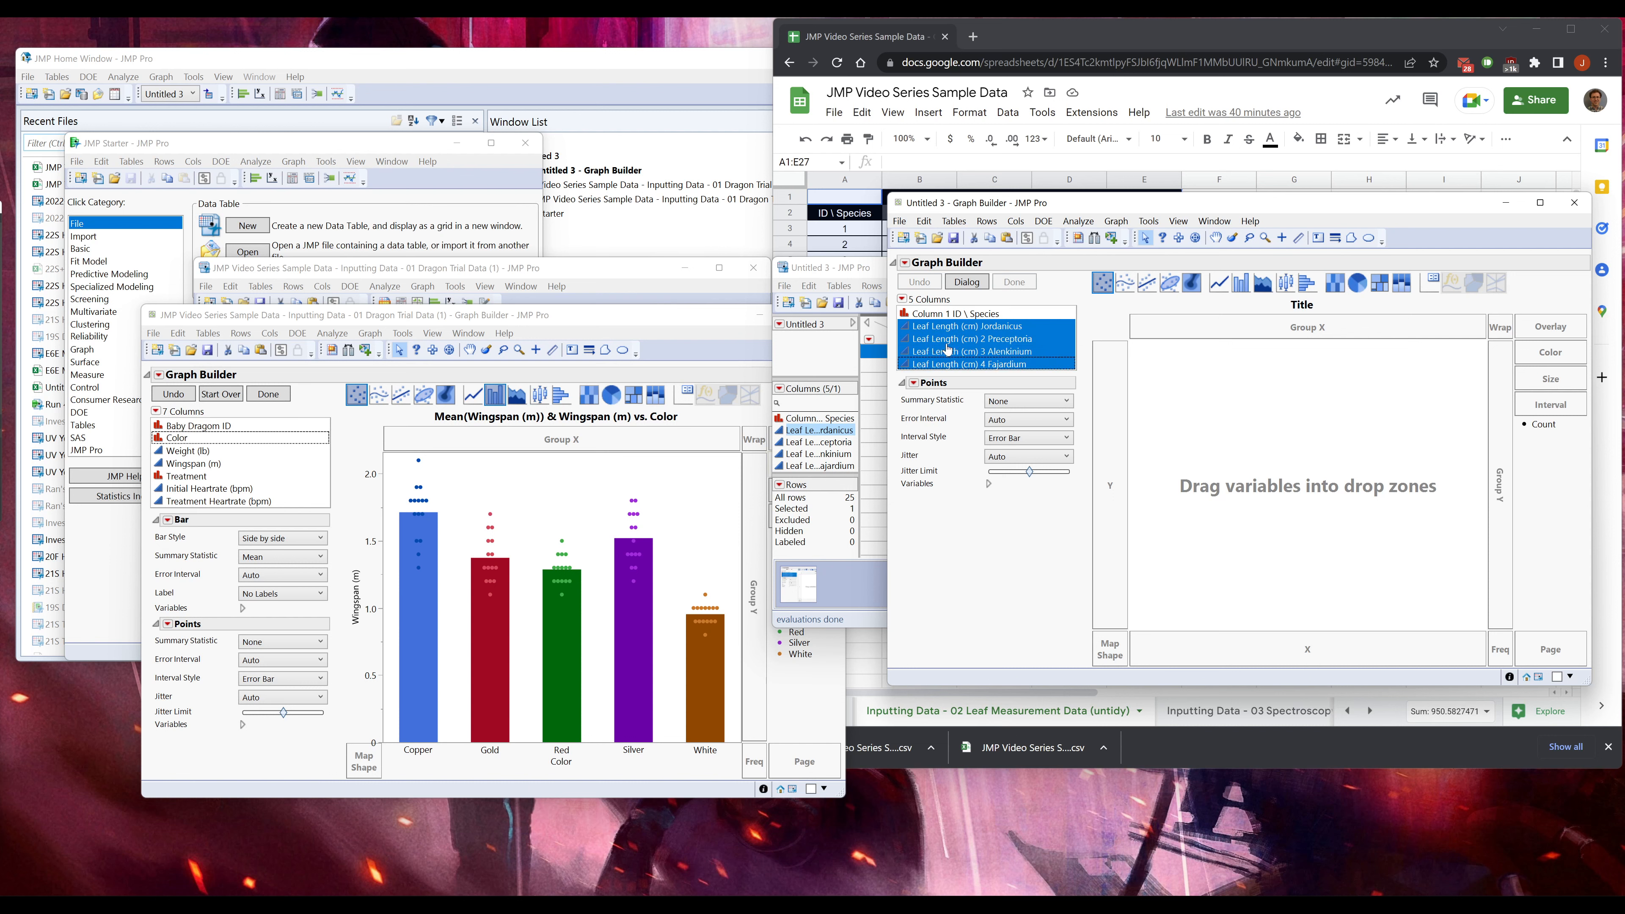
{"action": "left_click_drag", "start_coordinate": [948, 350], "coordinate": [1286, 640]}
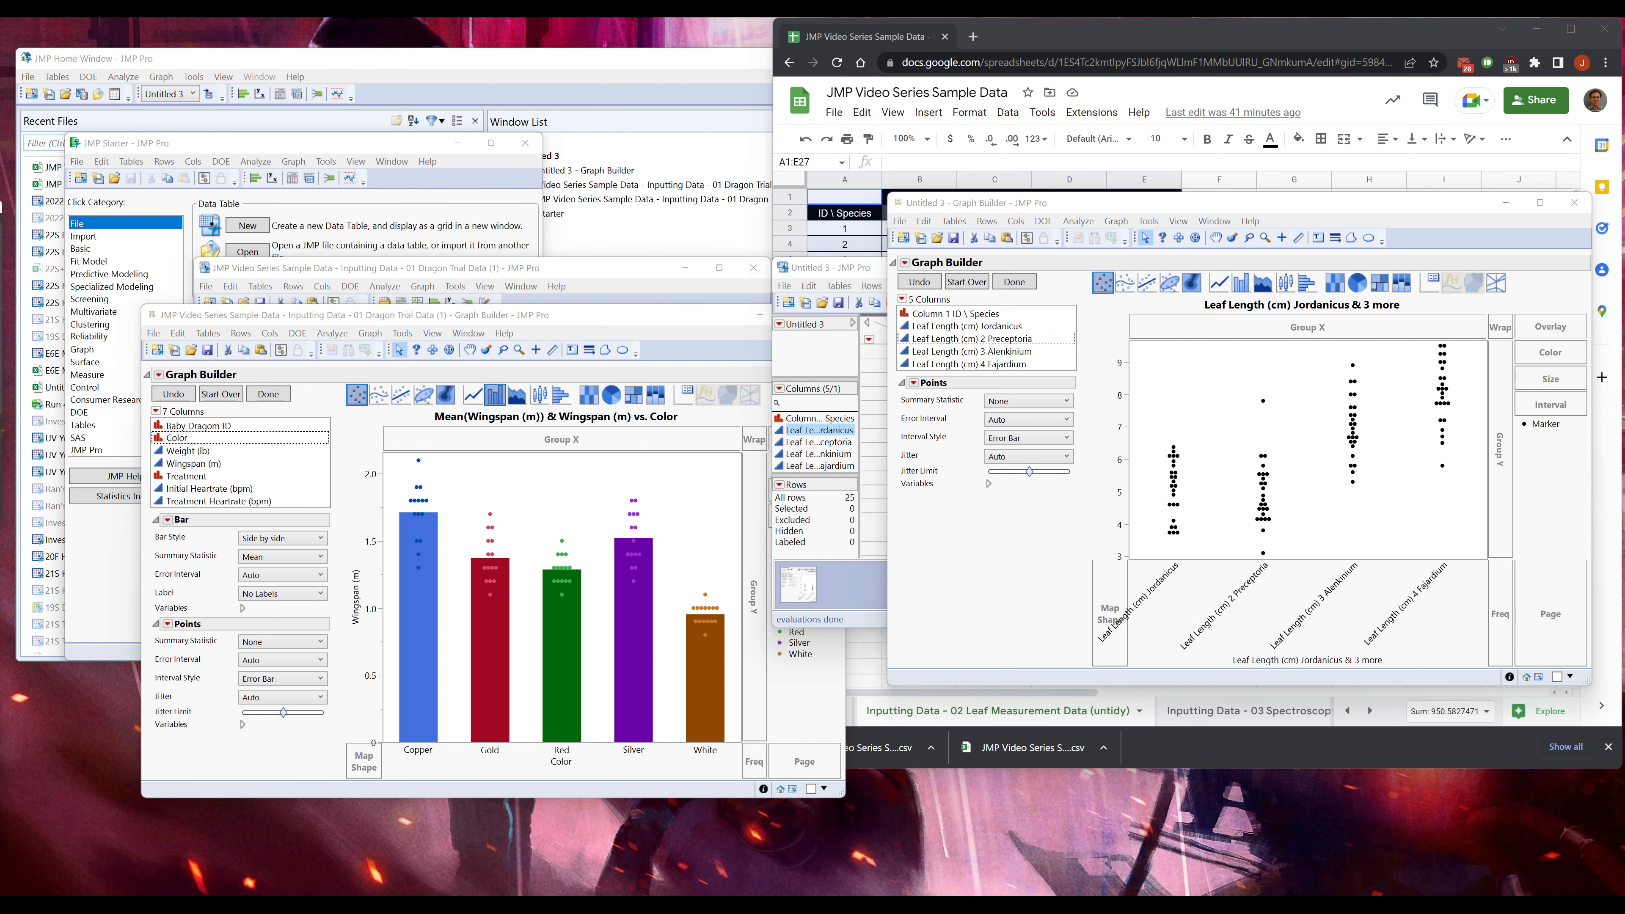
{"action": "left_click", "coordinate": [1240, 282]}
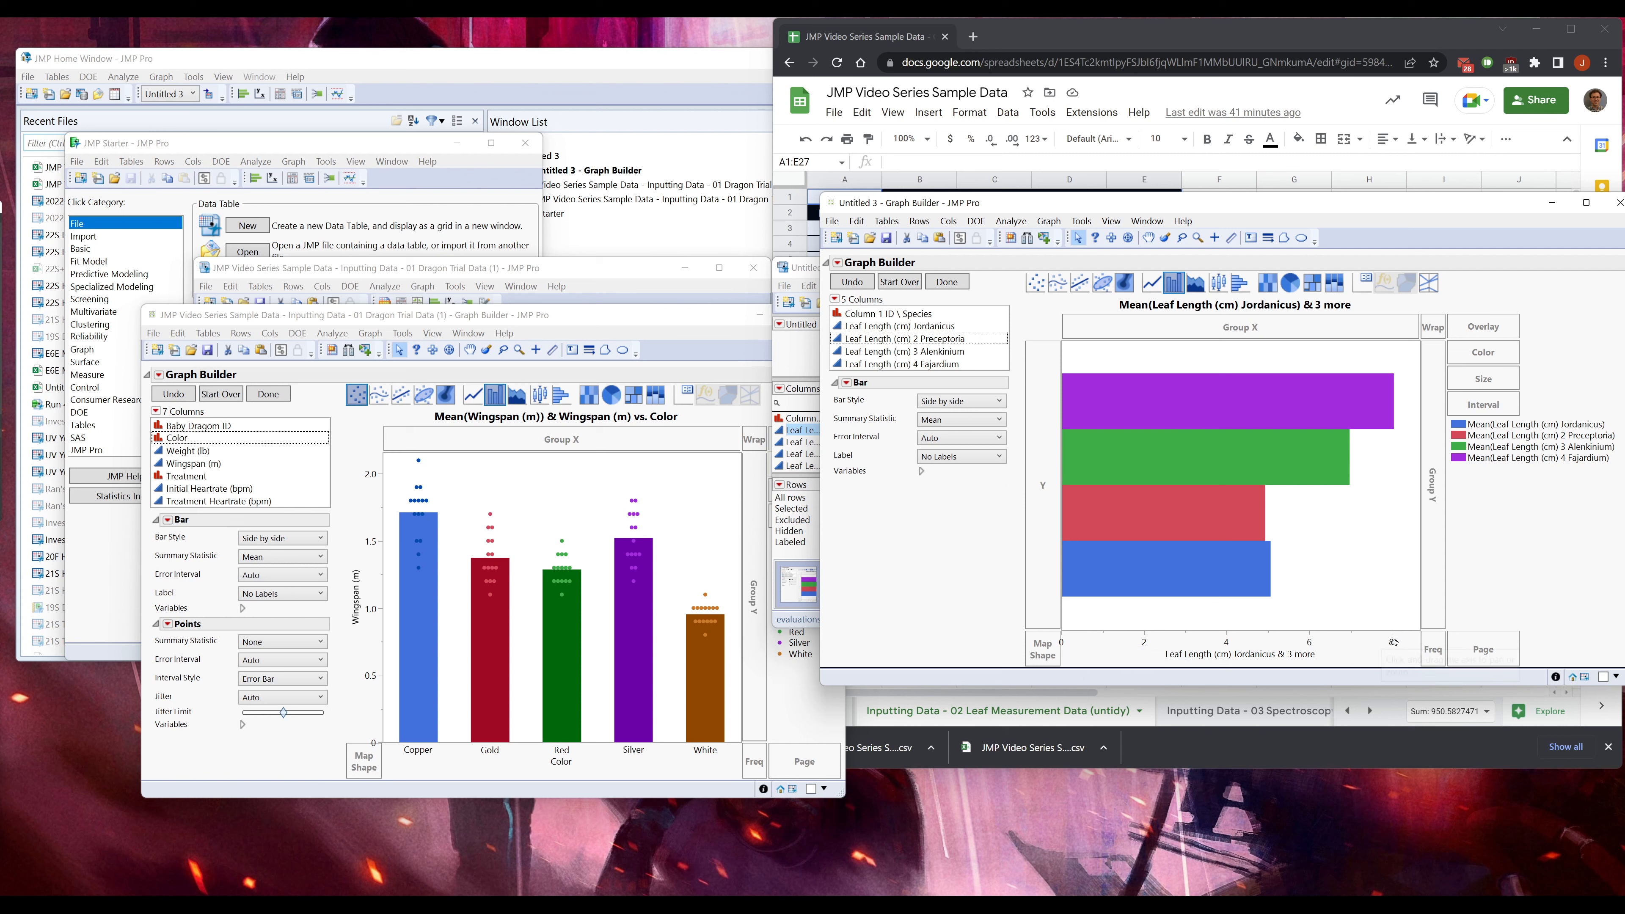
{"action": "left_click", "coordinate": [902, 284]}
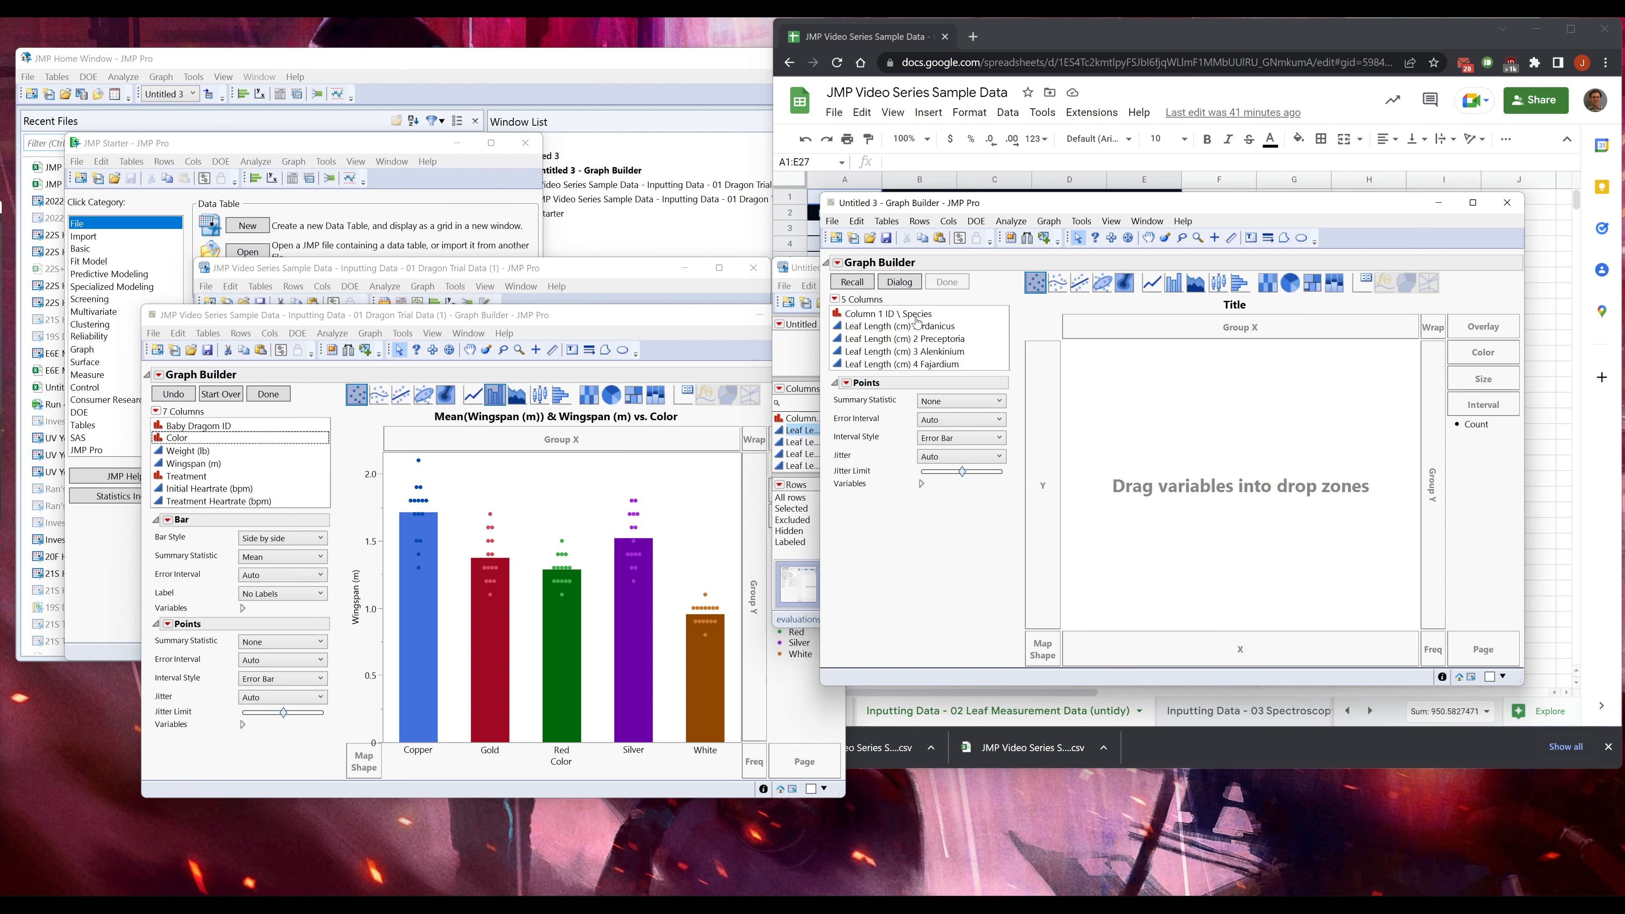
- Plot the four Leaf Length columns on the Y axis as mean bars and overlay the individual points
{"action": "left_click", "coordinate": [916, 326]}
{"action": "left_click", "coordinate": [928, 364], "text": "shift"}
{"action": "left_click_drag", "start_coordinate": [927, 365], "coordinate": [1042, 487]}
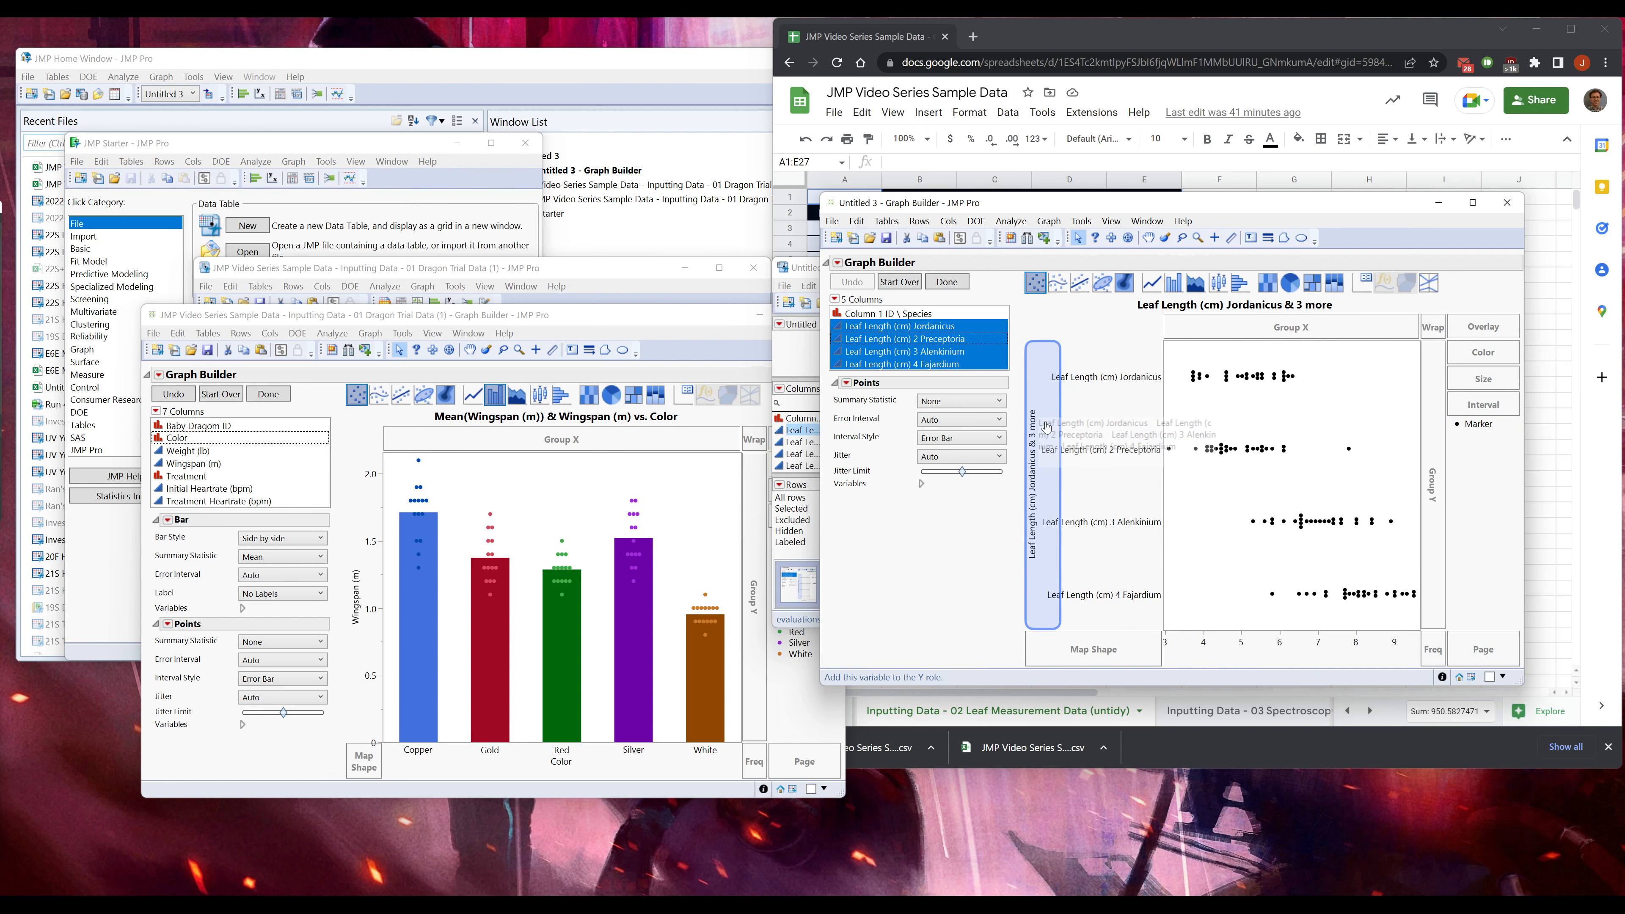
{"action": "left_click", "coordinate": [1172, 289]}
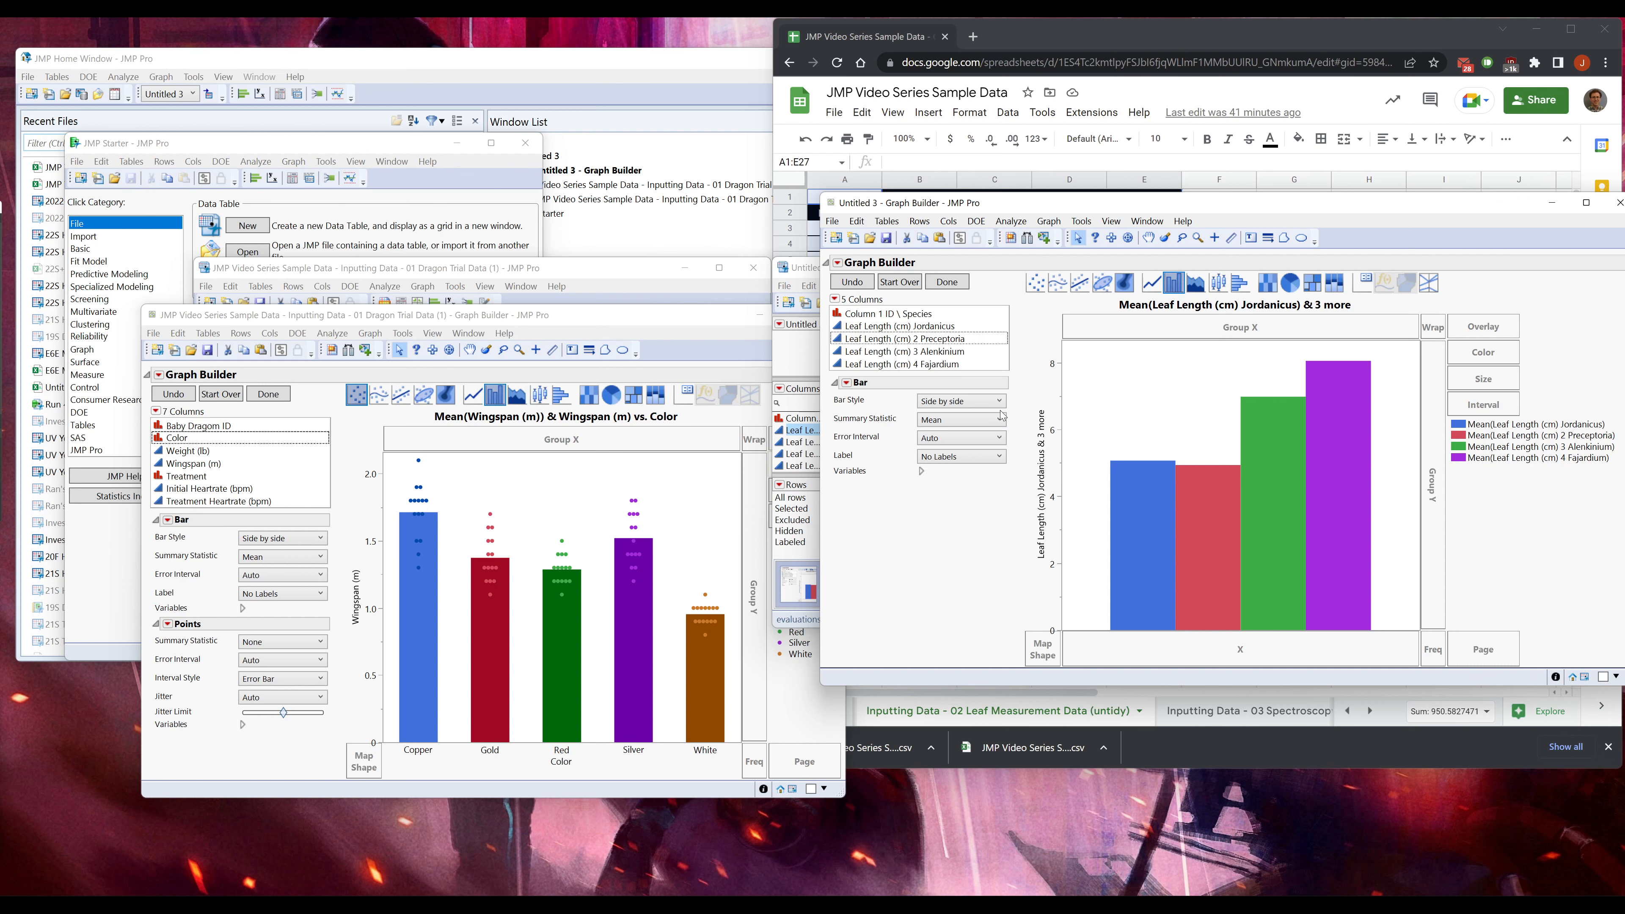
{"action": "left_click", "coordinate": [1036, 285]}
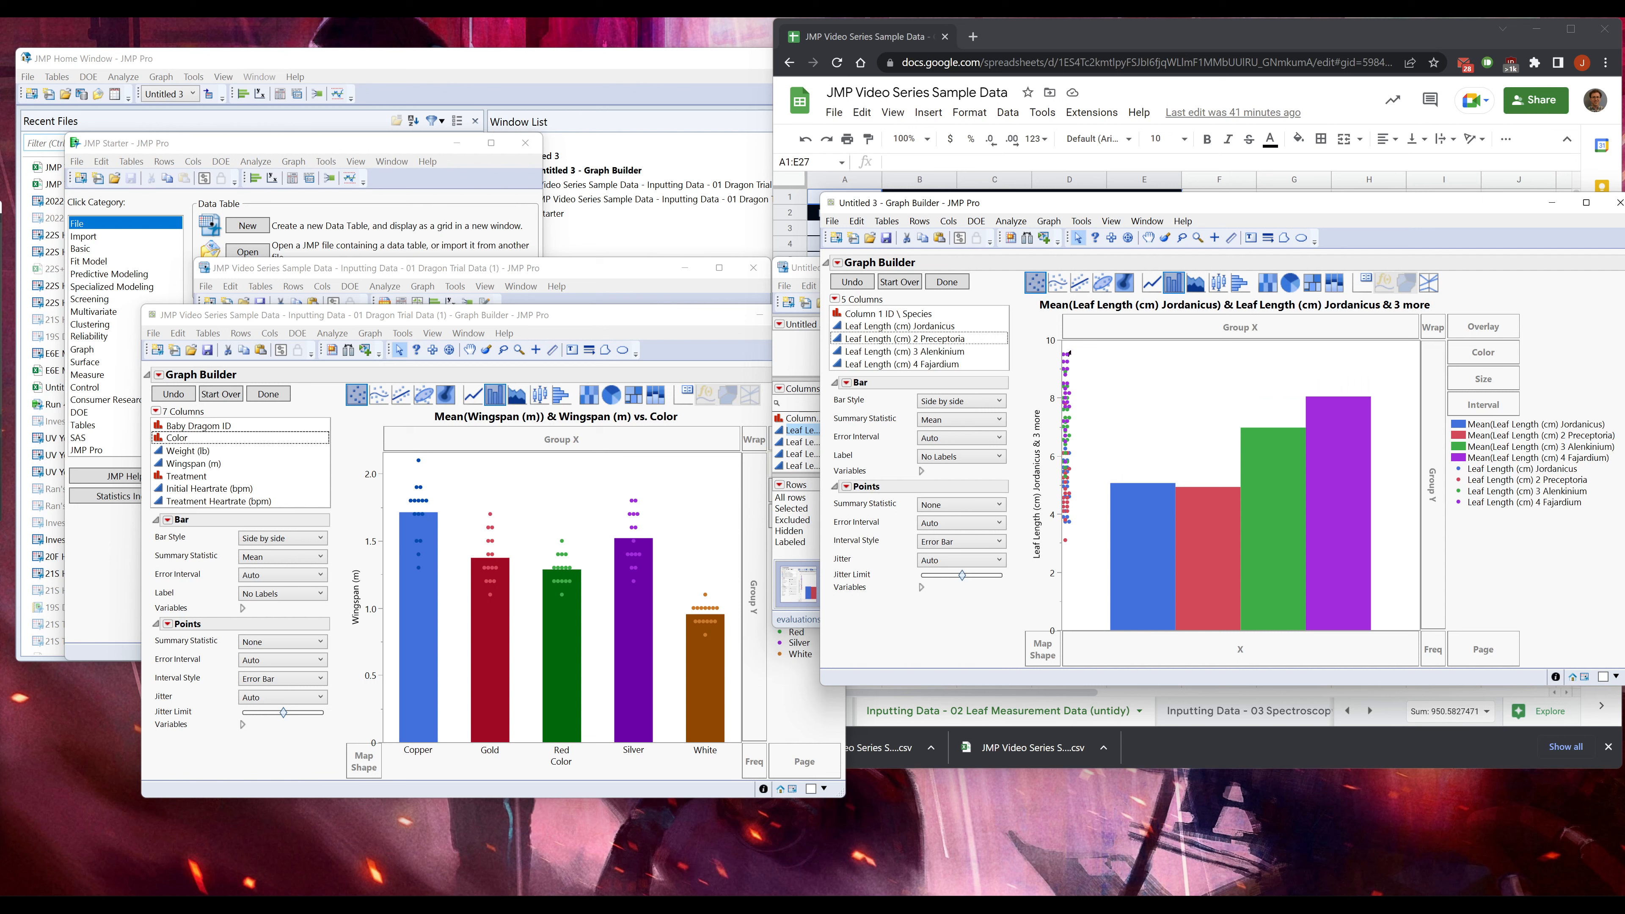
{"action": "left_click_drag", "start_coordinate": [914, 318], "coordinate": [999, 349]}
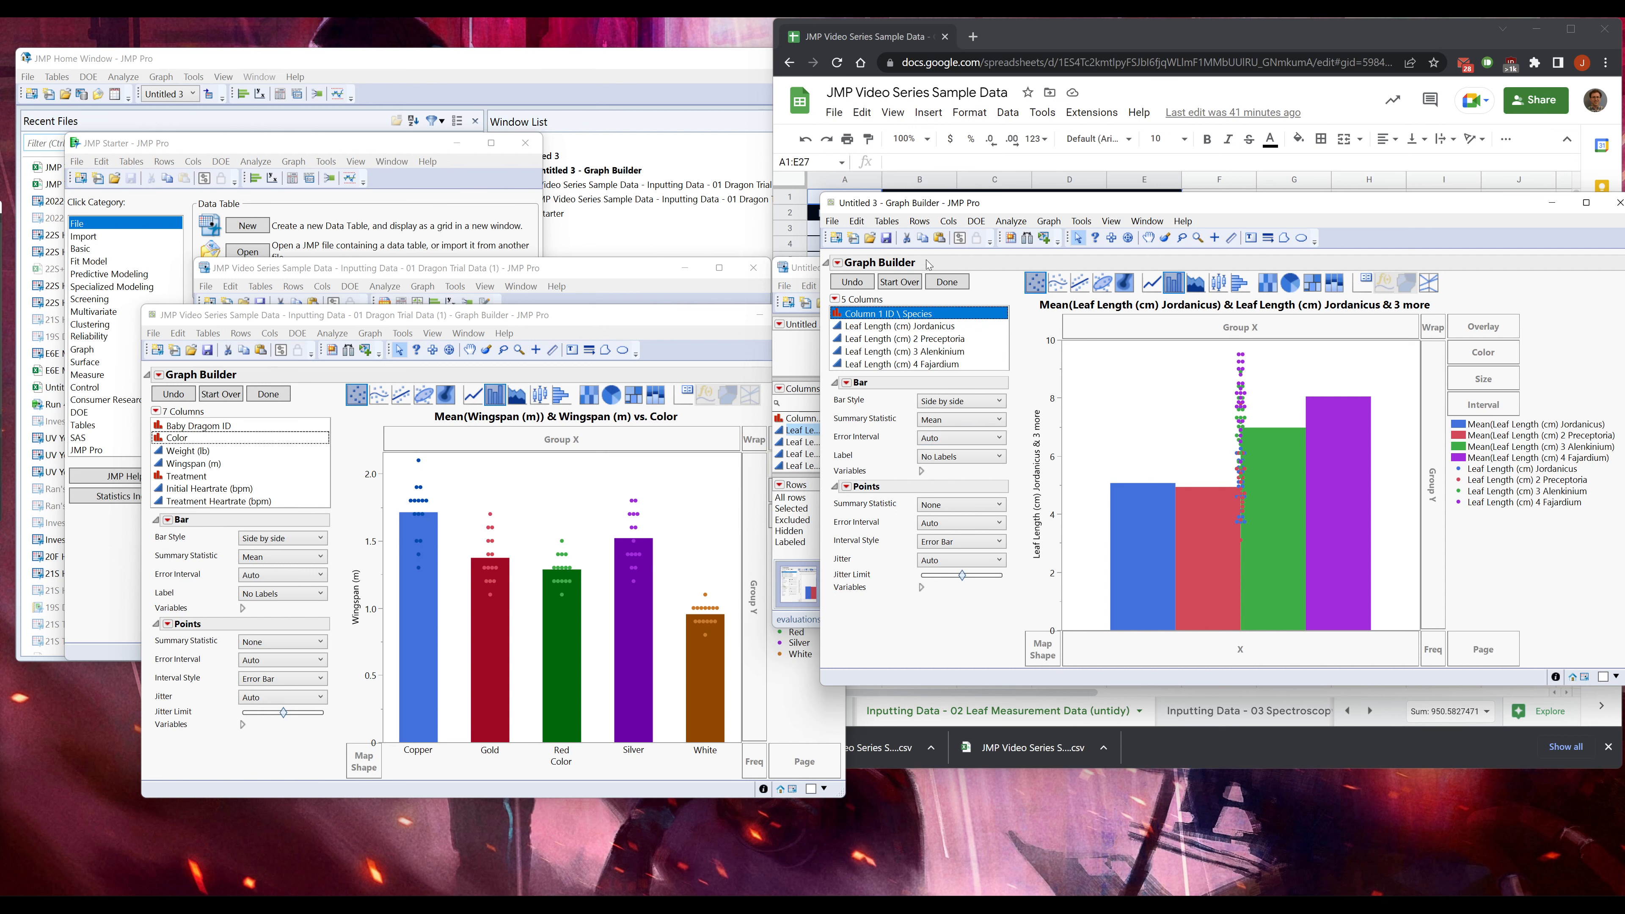
- Place the wingspan and leaf length graphs side by side for comparison, and close both graph windows
{"action": "left_click_drag", "start_coordinate": [1015, 206], "coordinate": [934, 291]}
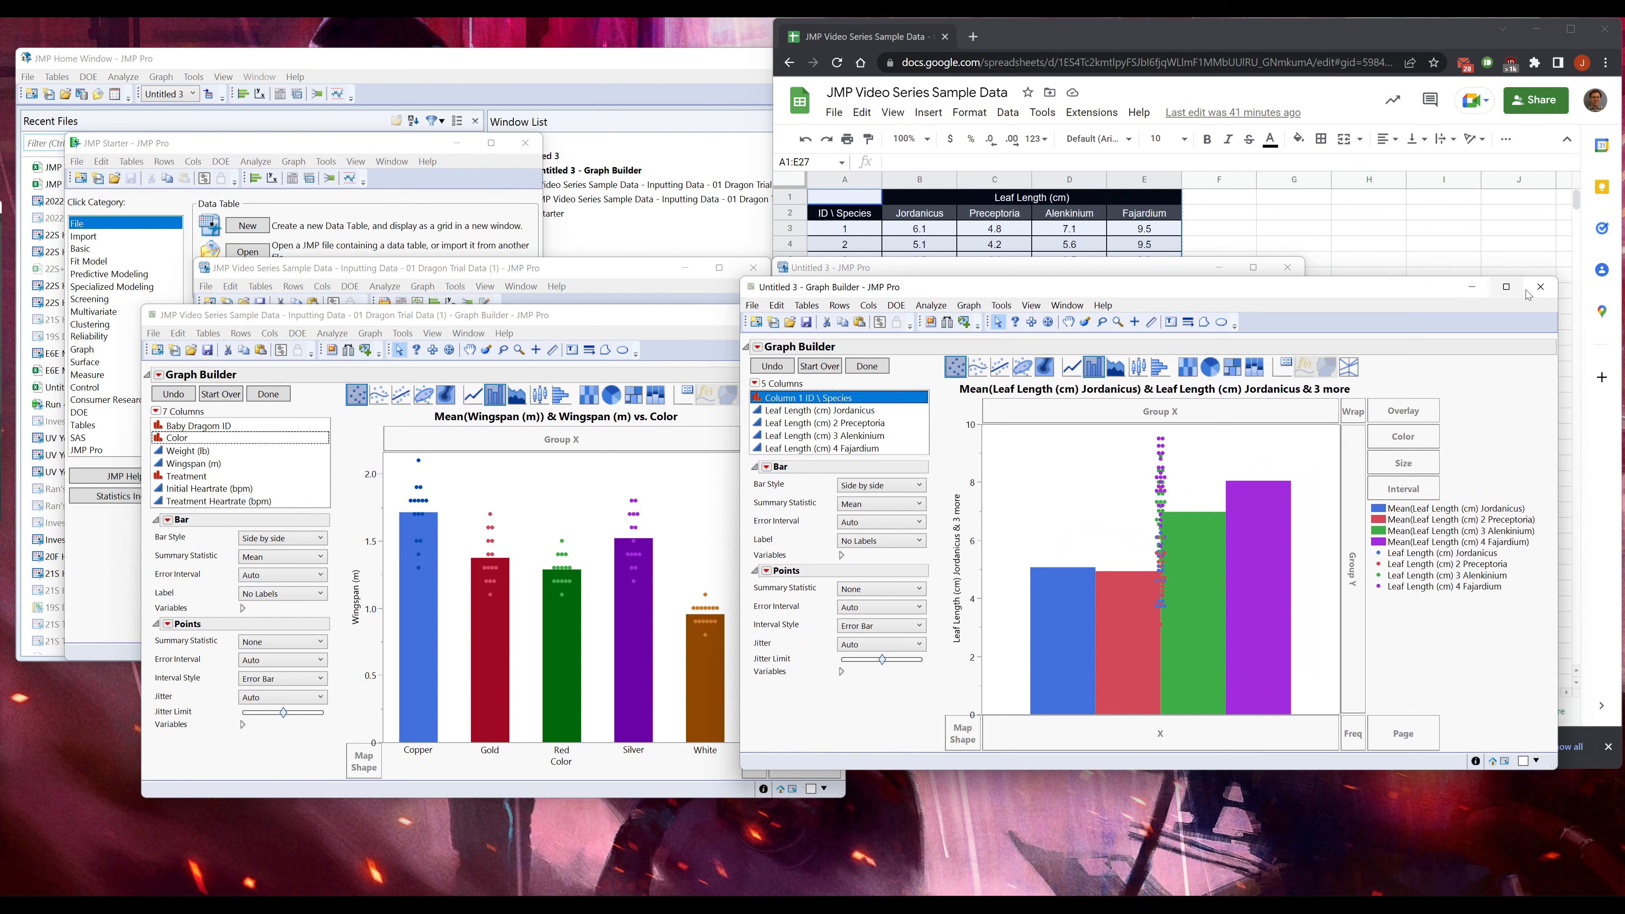
{"action": "left_click_drag", "start_coordinate": [627, 320], "coordinate": [523, 292]}
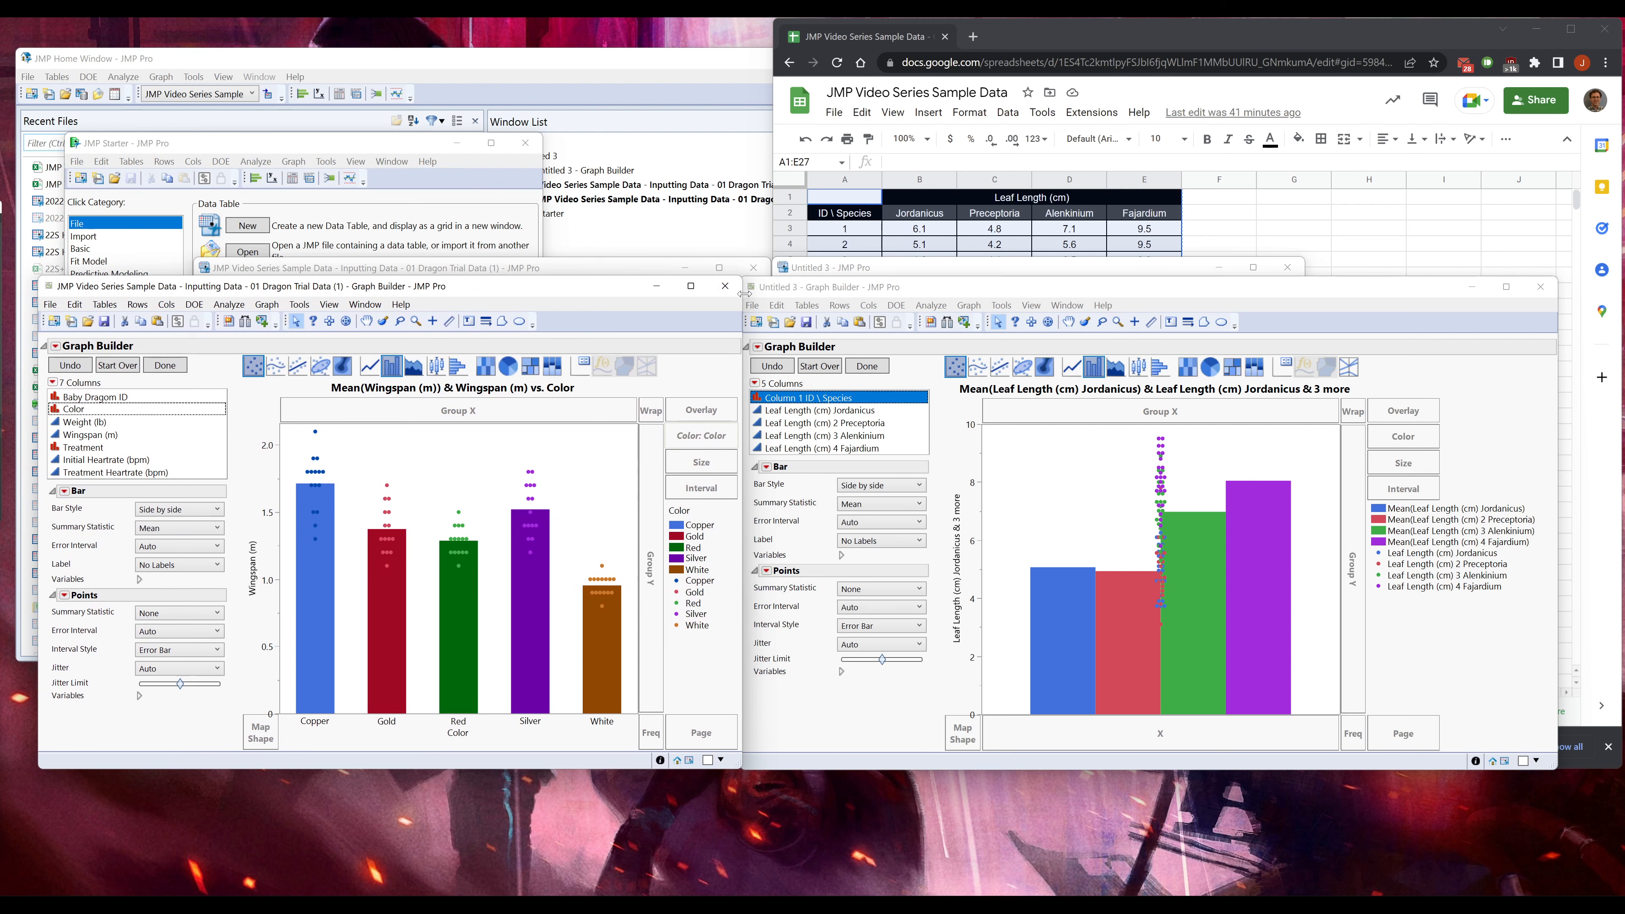
{"action": "left_click", "coordinate": [725, 286]}
{"action": "left_click", "coordinate": [1540, 287]}
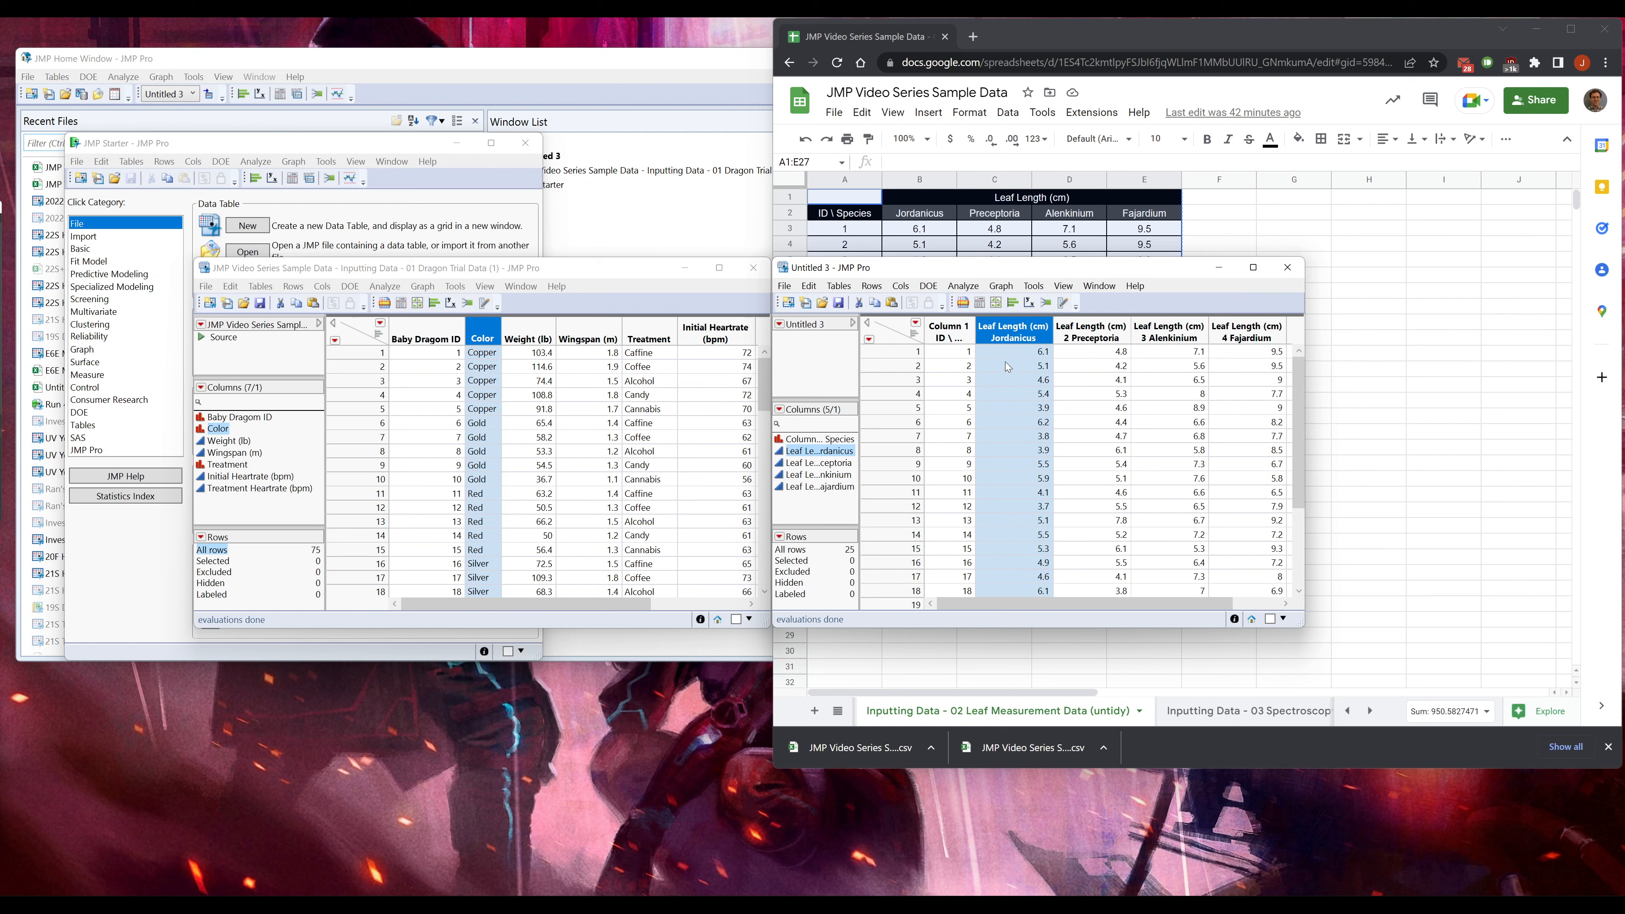
- Compare how the first row is laid out in the Untitled 3 leaf table and in the dragon trial table
{"action": "left_click", "coordinate": [1092, 352]}
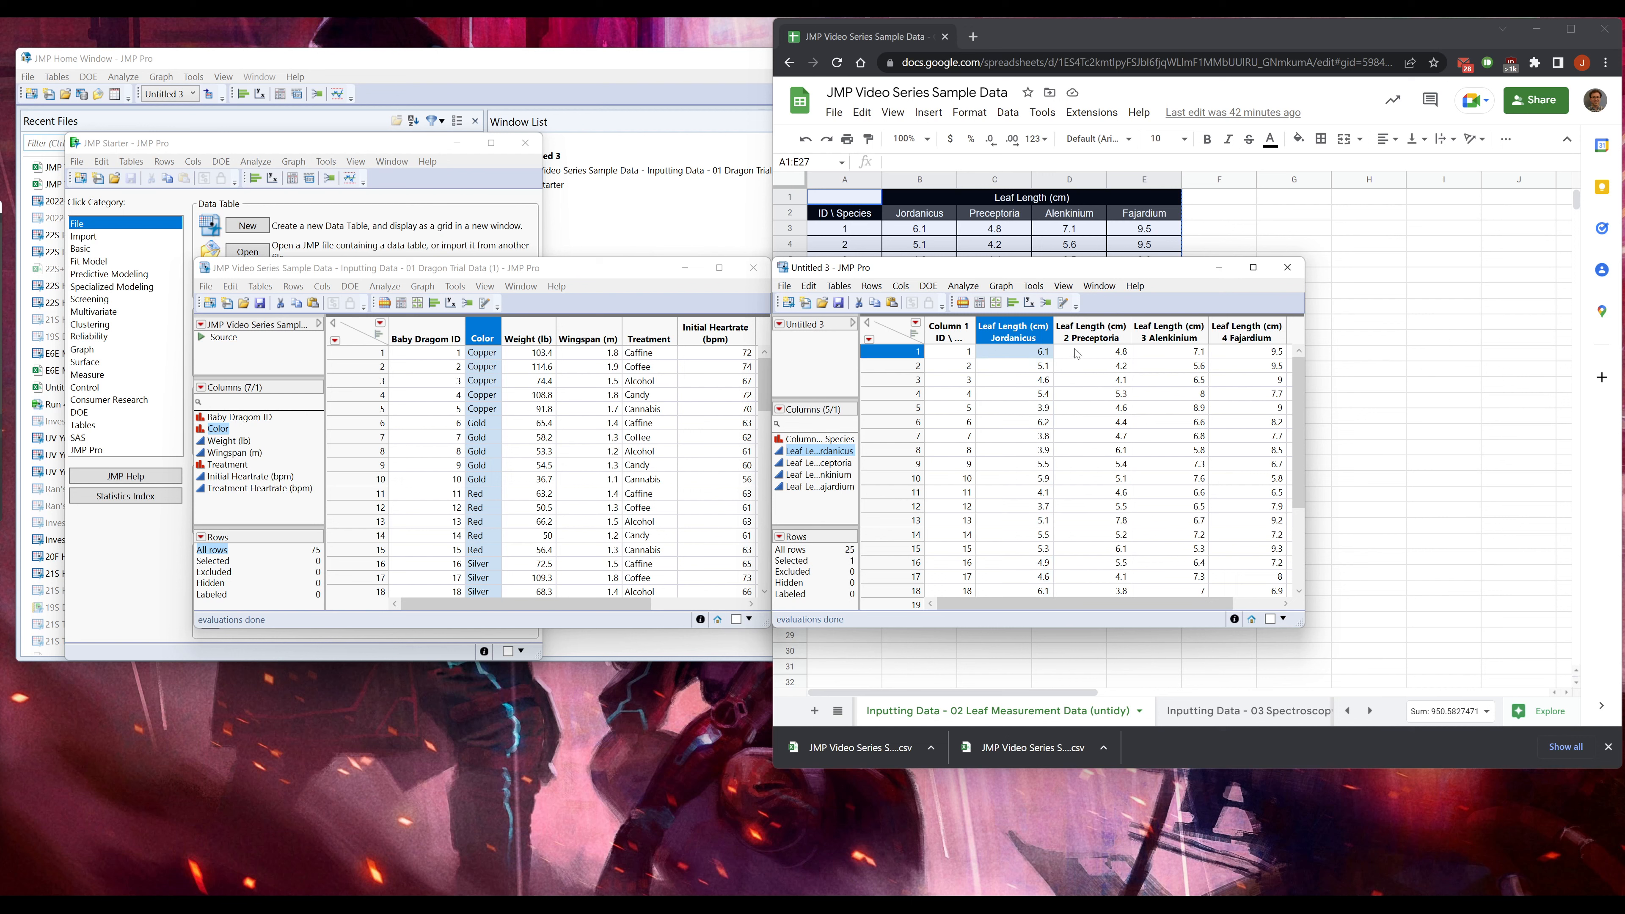
{"action": "left_click_drag", "start_coordinate": [1164, 344], "coordinate": [1176, 351]}
{"action": "left_click", "coordinate": [1202, 357]}
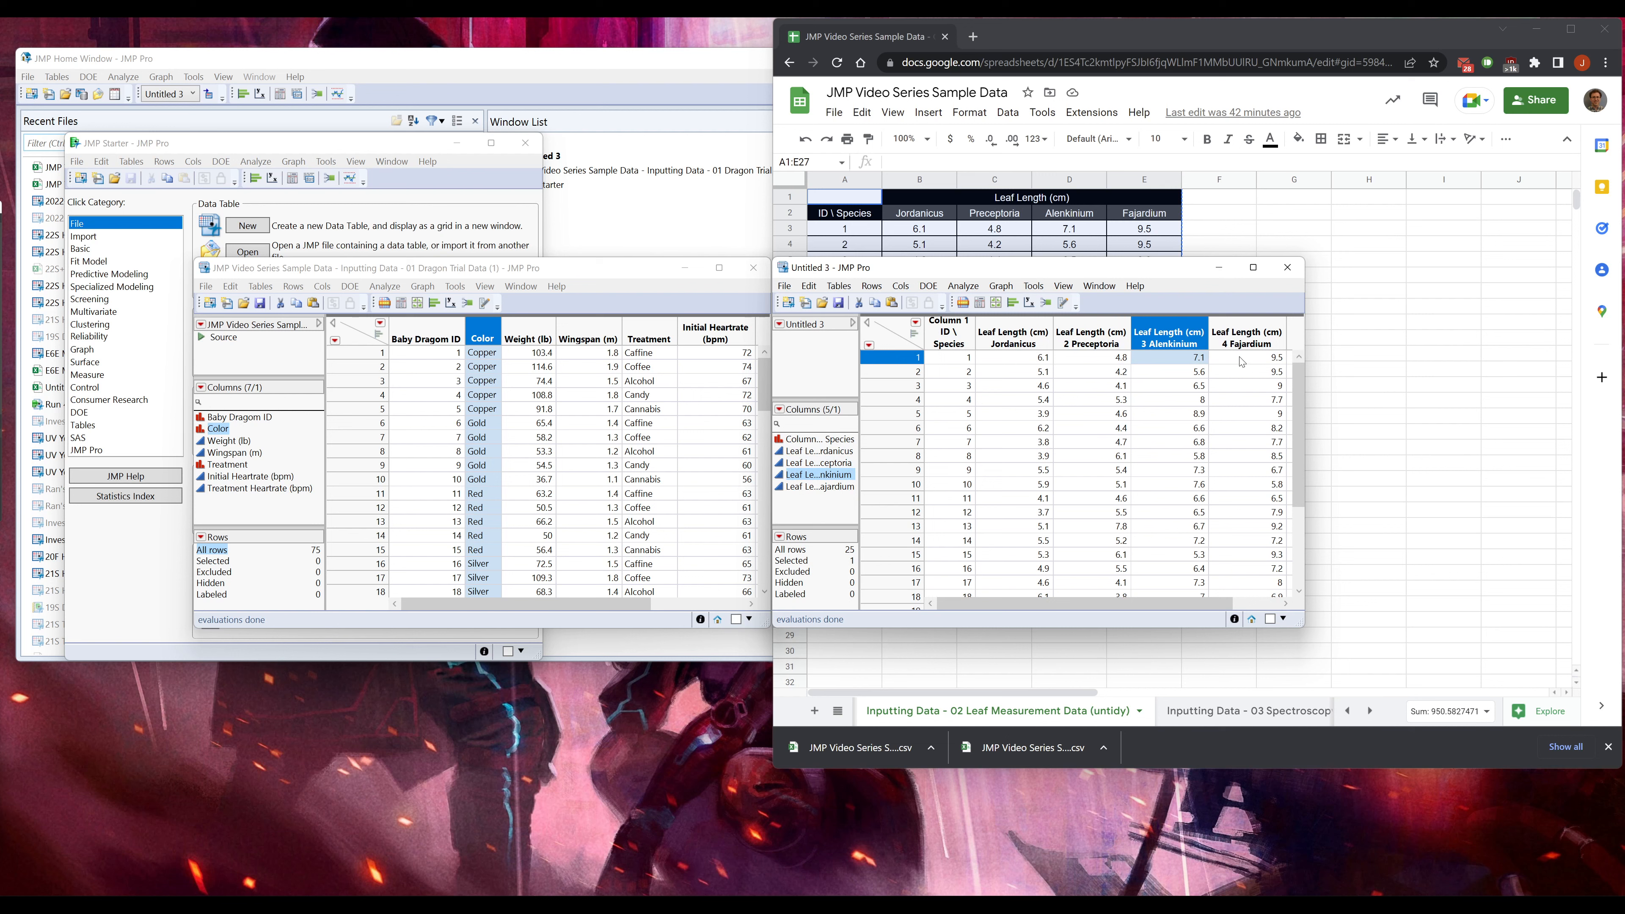
{"action": "left_click", "coordinate": [1240, 357]}
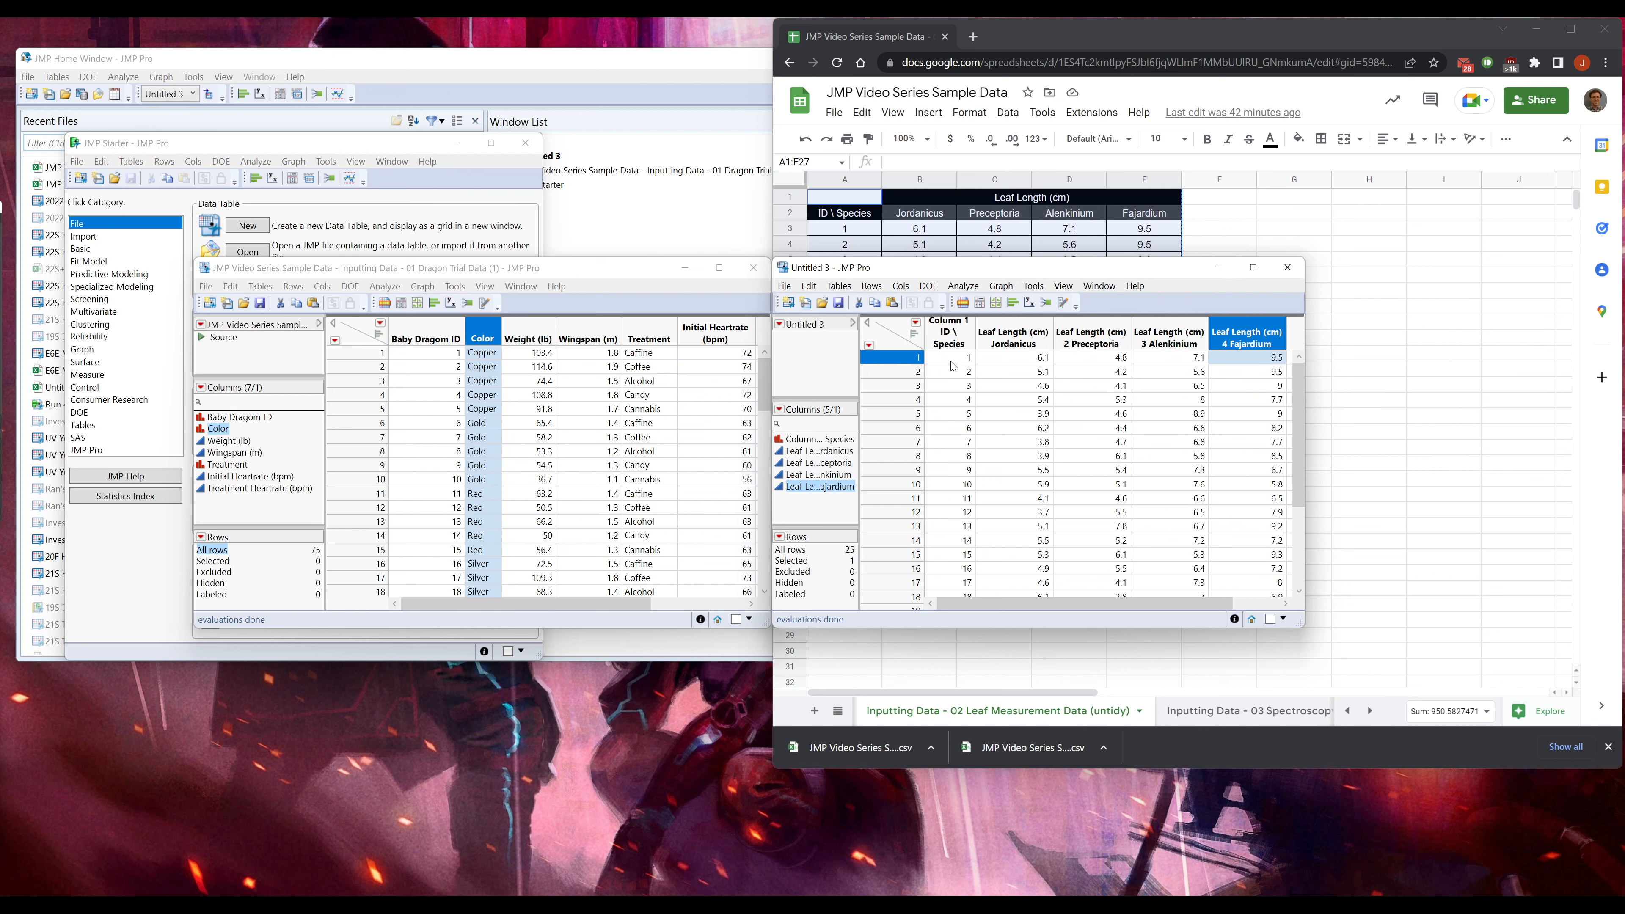
{"action": "left_click_drag", "start_coordinate": [954, 359], "coordinate": [1254, 358]}
{"action": "left_click", "coordinate": [445, 366]}
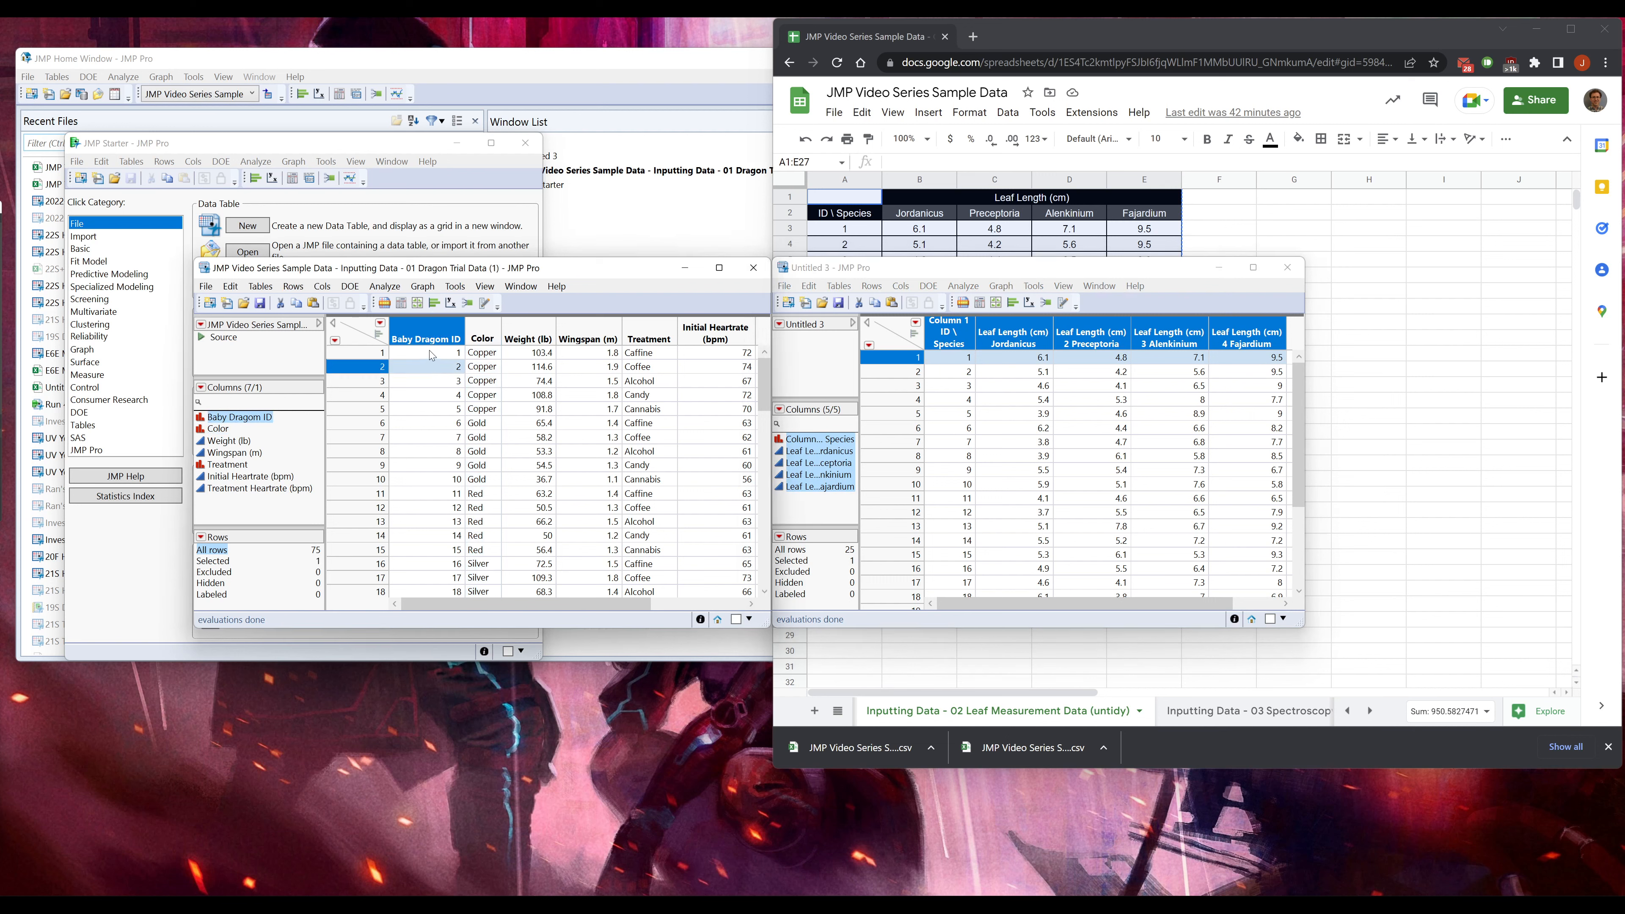
{"action": "left_click_drag", "start_coordinate": [432, 353], "coordinate": [732, 354]}
{"action": "left_click", "coordinate": [731, 353]}
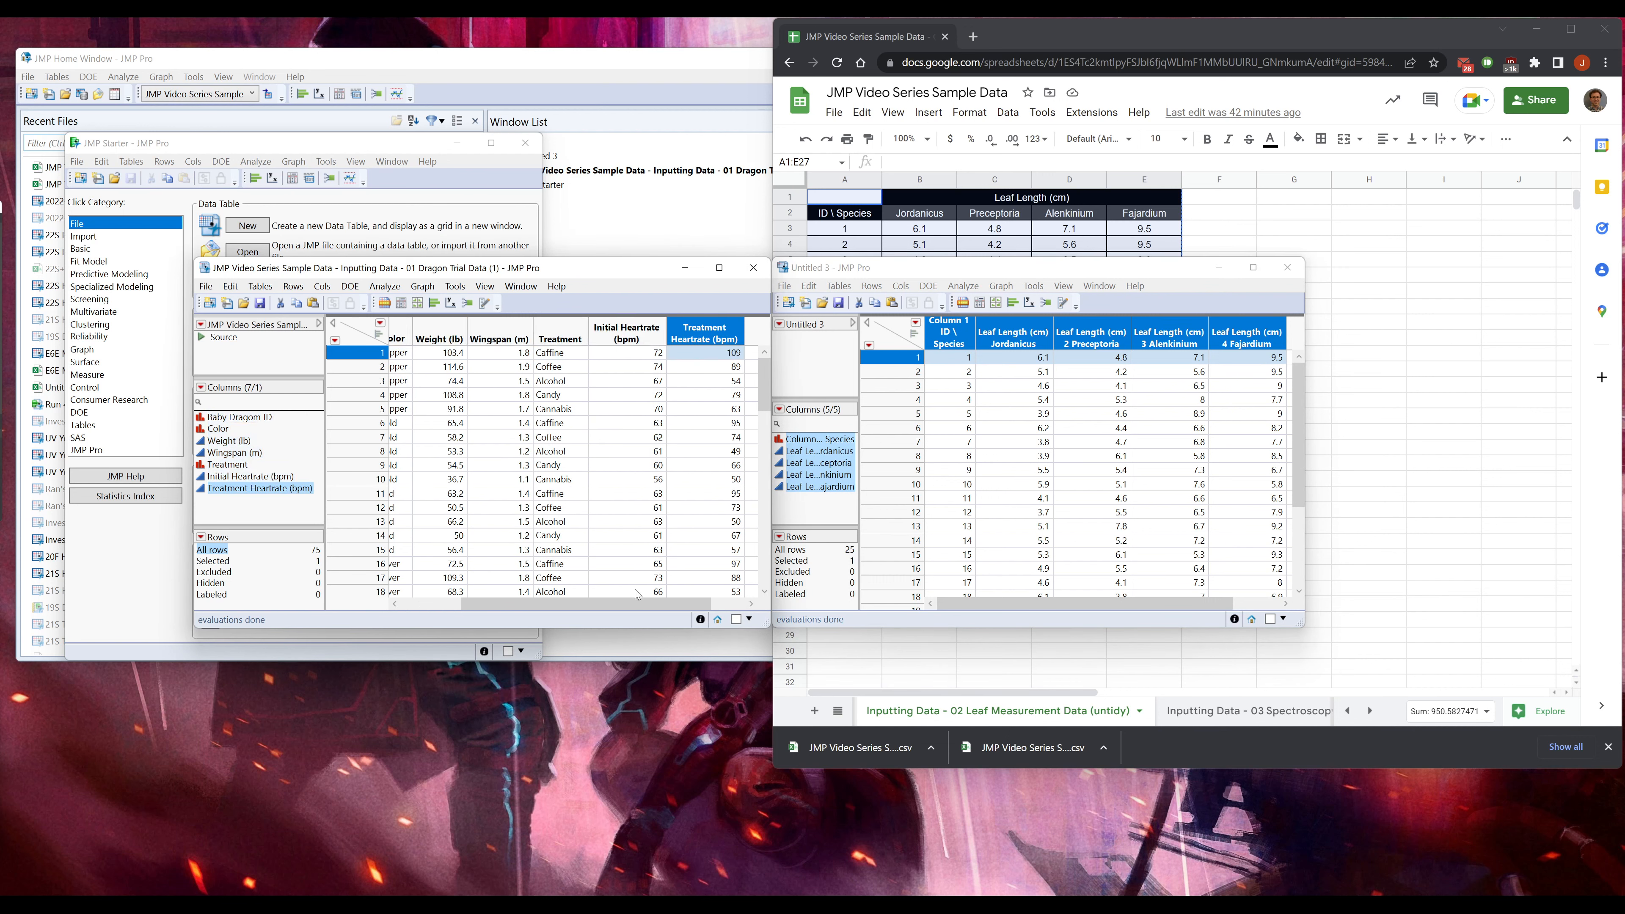
{"action": "left_click_drag", "start_coordinate": [635, 603], "coordinate": [576, 605]}
{"action": "left_click", "coordinate": [418, 341]}
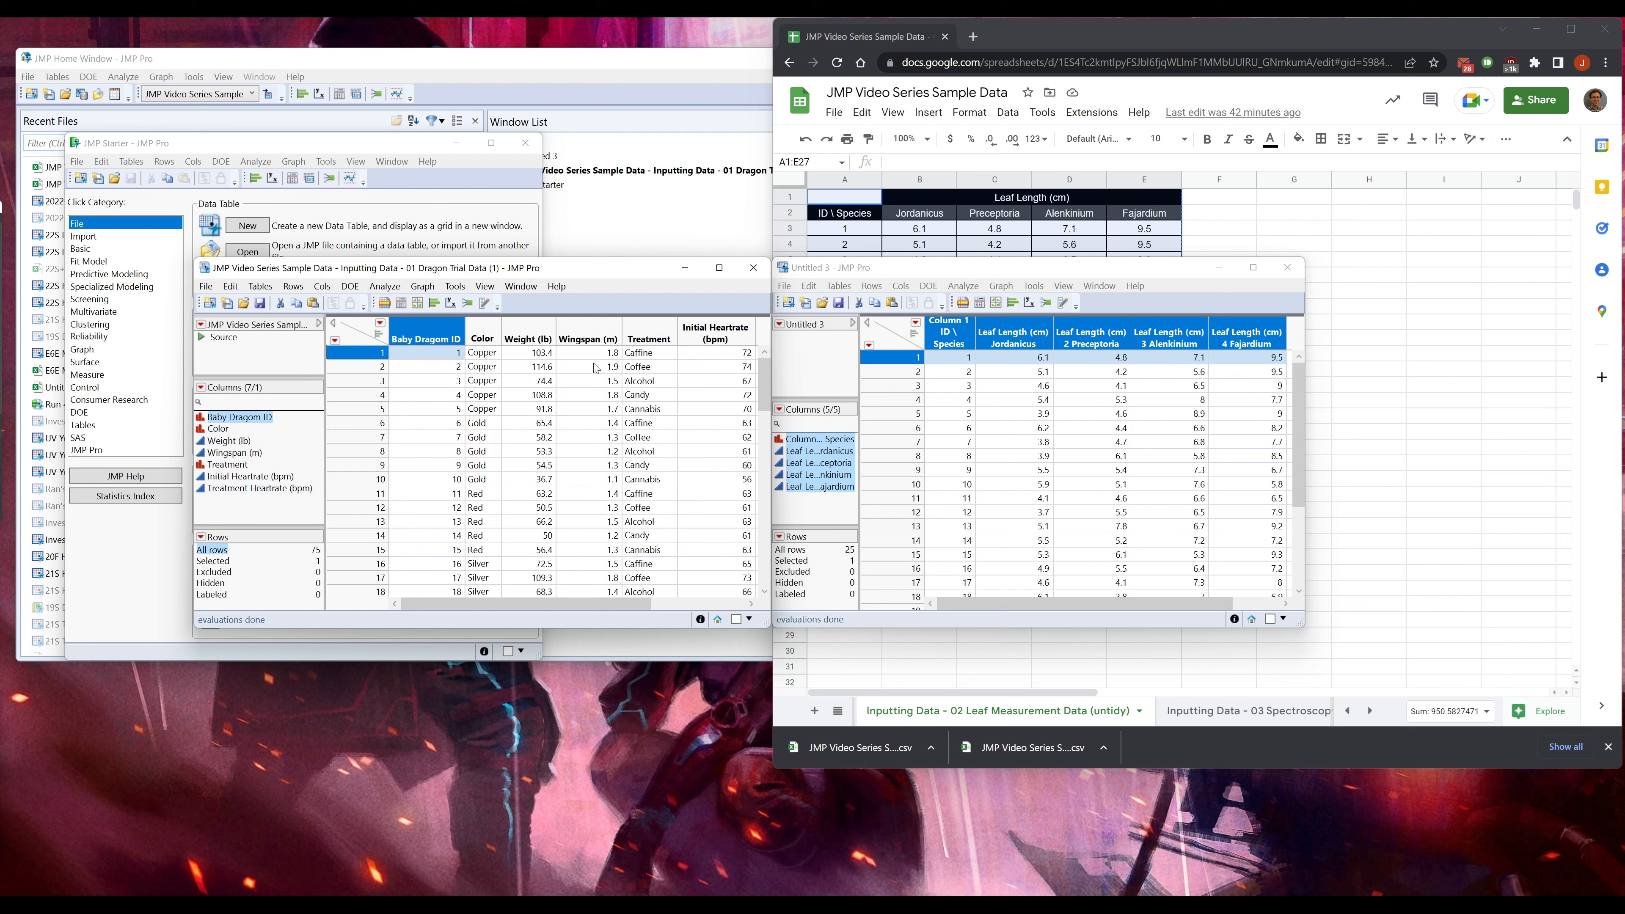
- Examine the separate leaf length values for the four species across the first row of the Untitled 3 table
{"action": "left_click_drag", "start_coordinate": [969, 358], "coordinate": [1274, 363]}
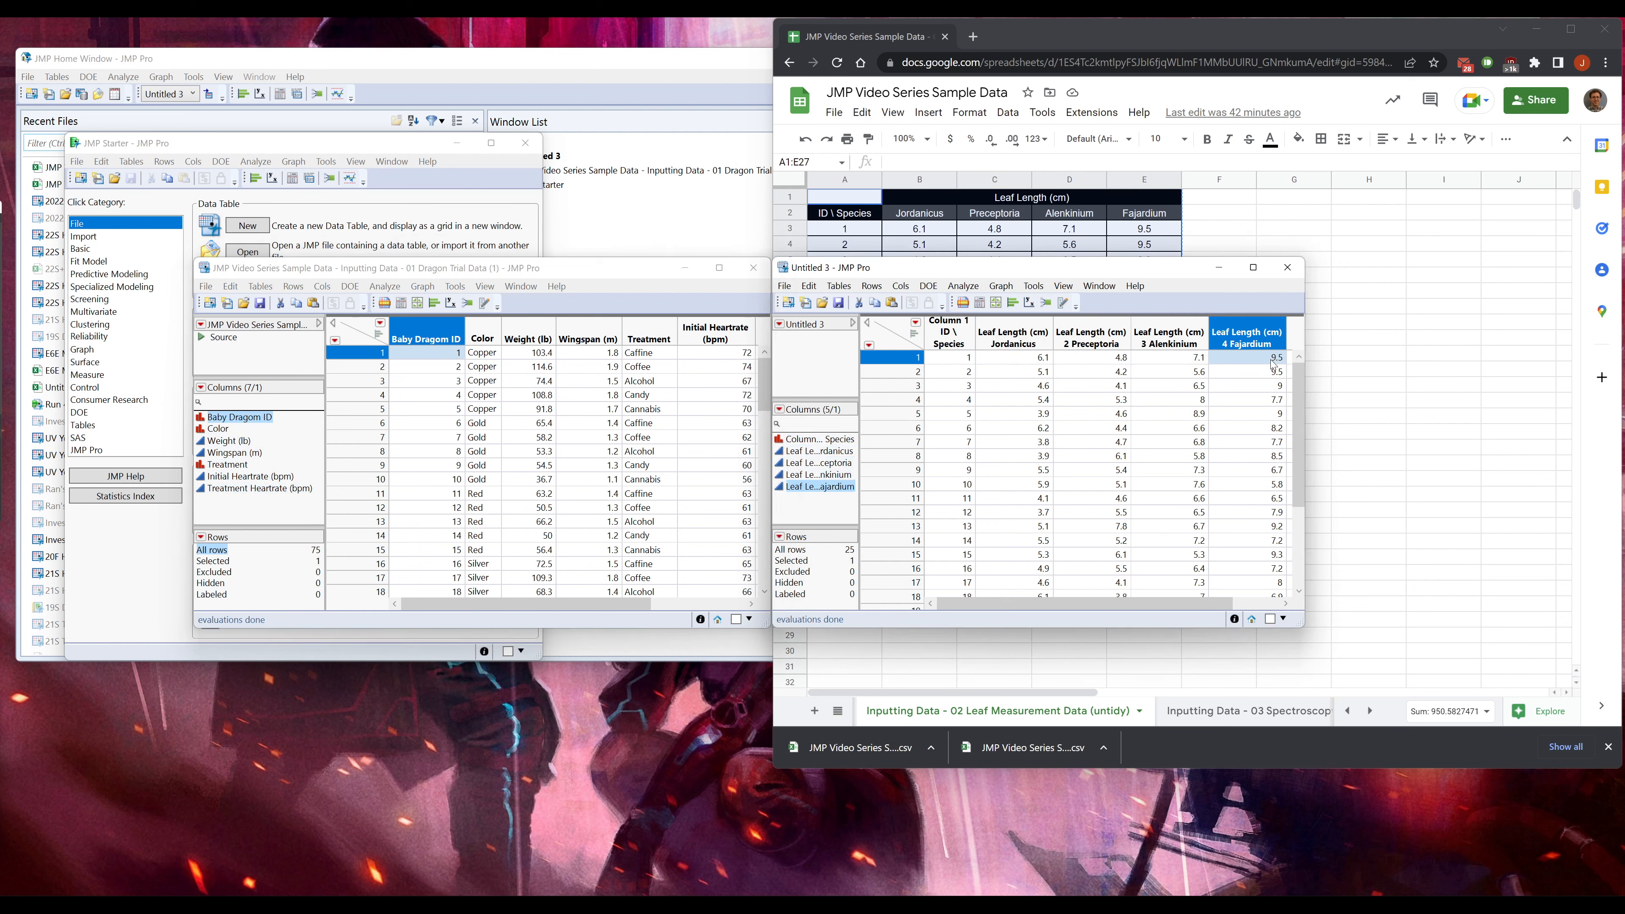
{"action": "left_click", "coordinate": [1011, 362]}
{"action": "left_click", "coordinate": [969, 359]}
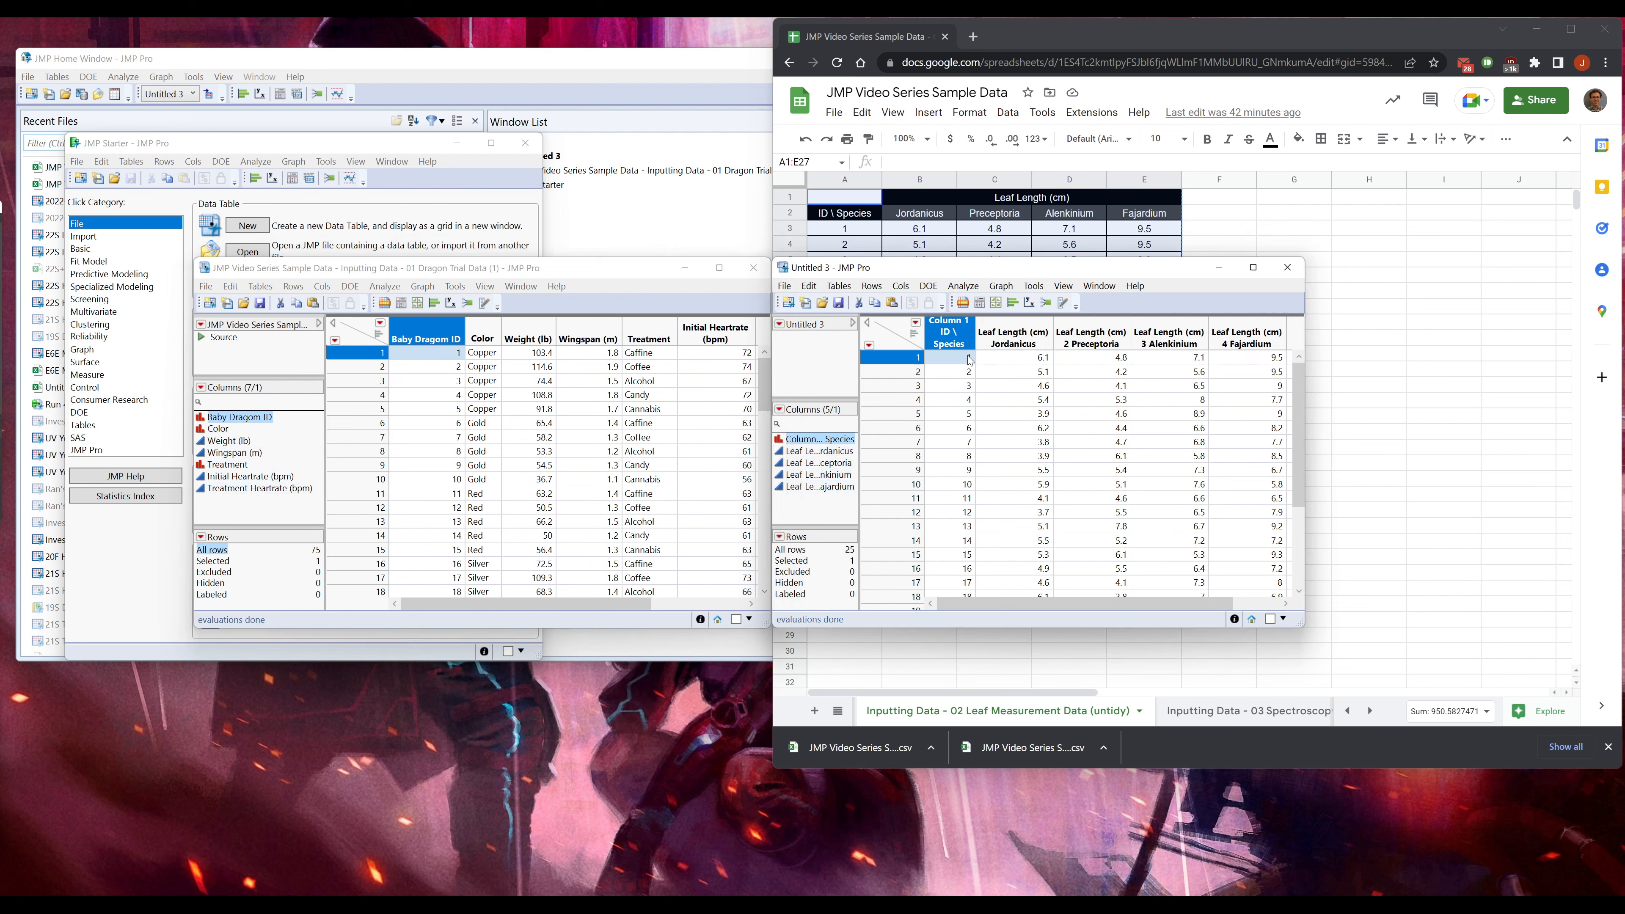
{"action": "left_click", "coordinate": [1008, 365]}
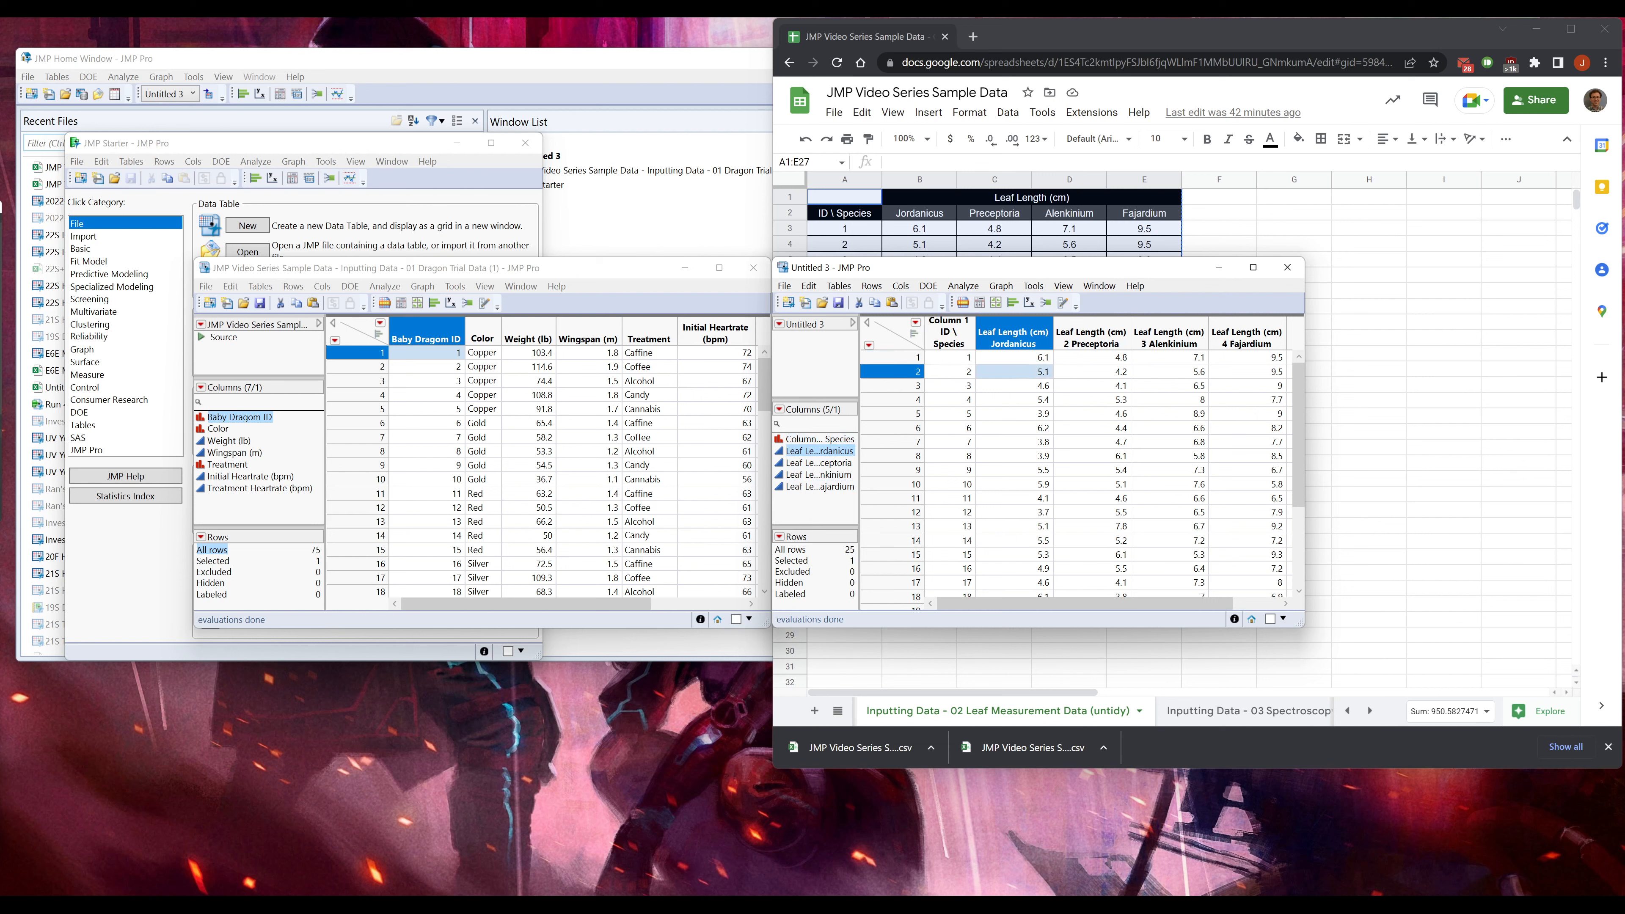
{"action": "left_click", "coordinate": [1090, 360]}
{"action": "left_click", "coordinate": [1176, 360]}
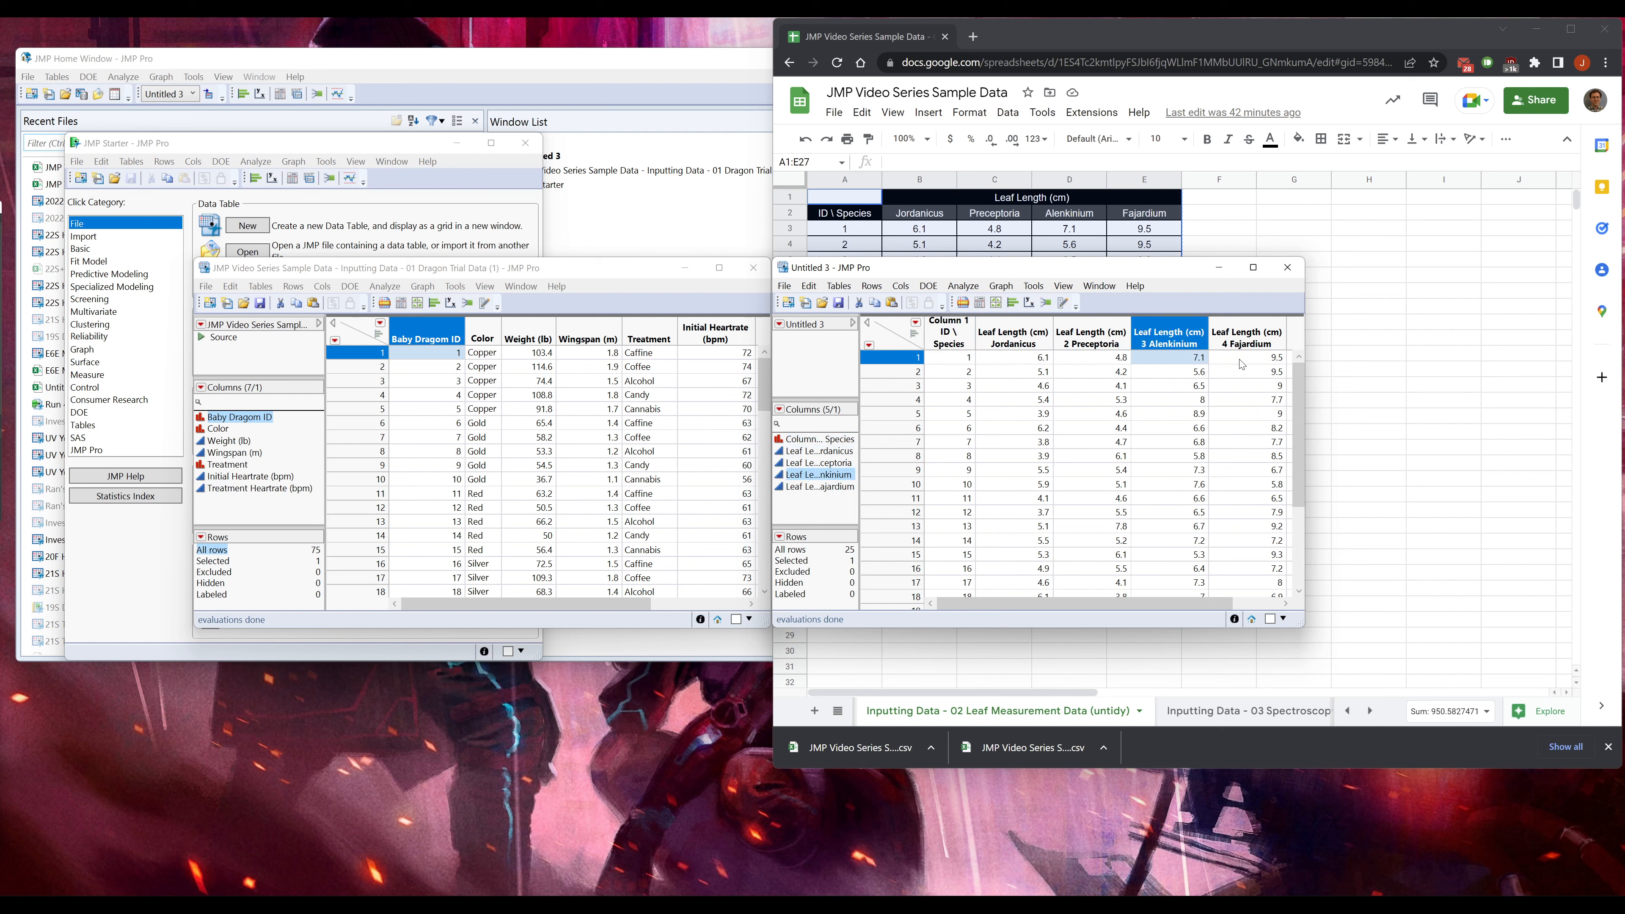
{"action": "left_click", "coordinate": [1248, 360]}
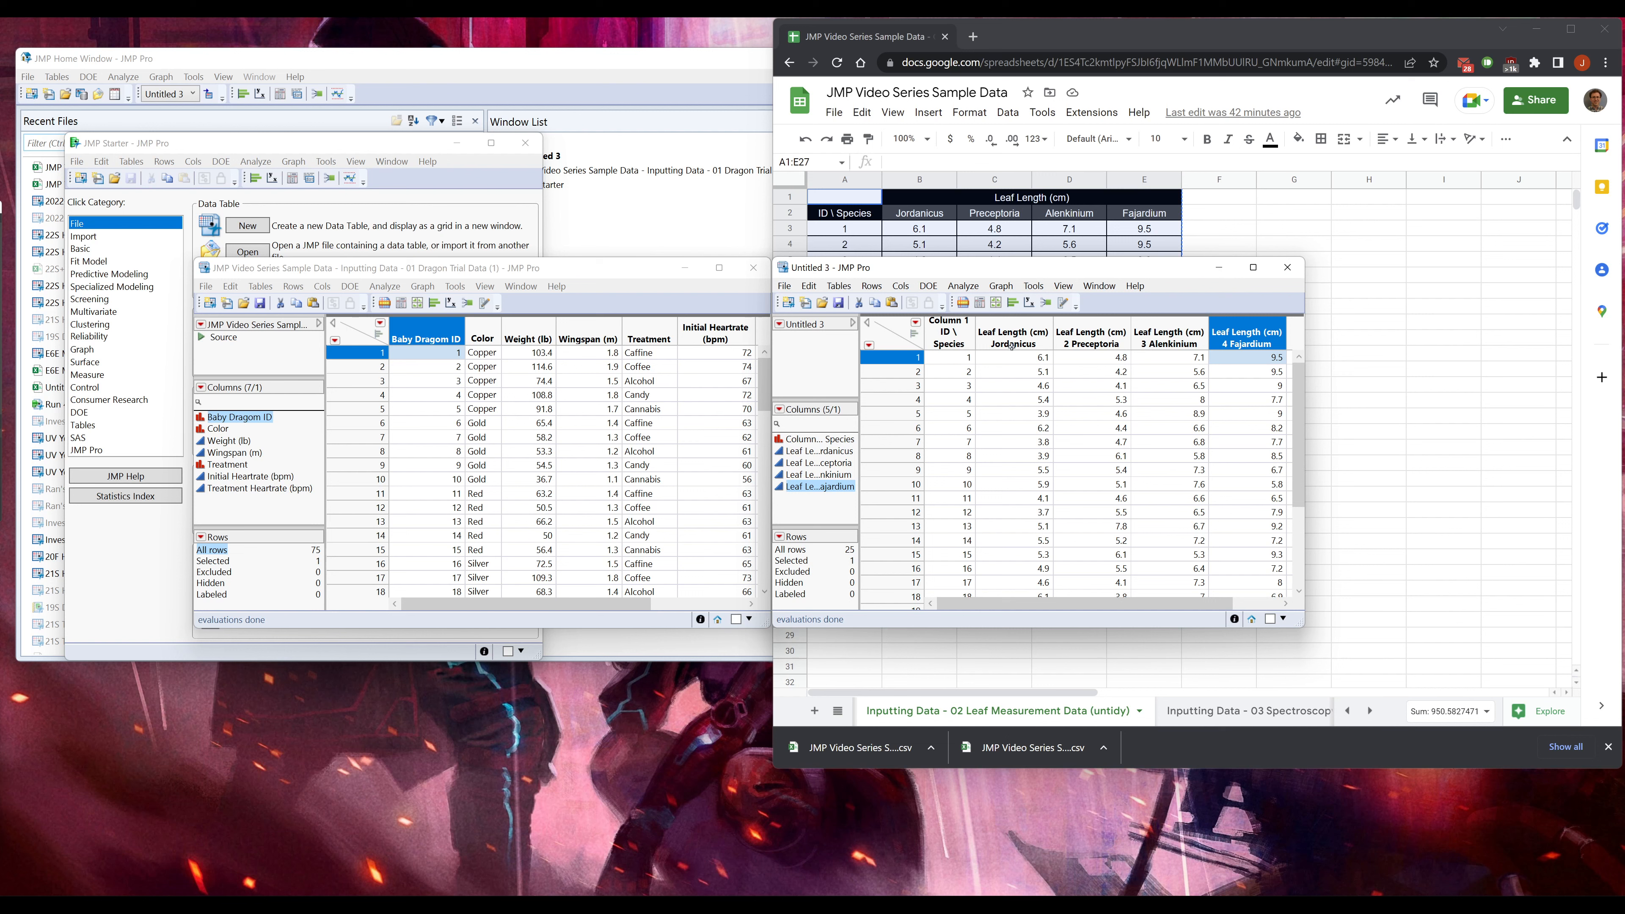
{"action": "left_click_drag", "start_coordinate": [1014, 335], "coordinate": [1275, 340]}
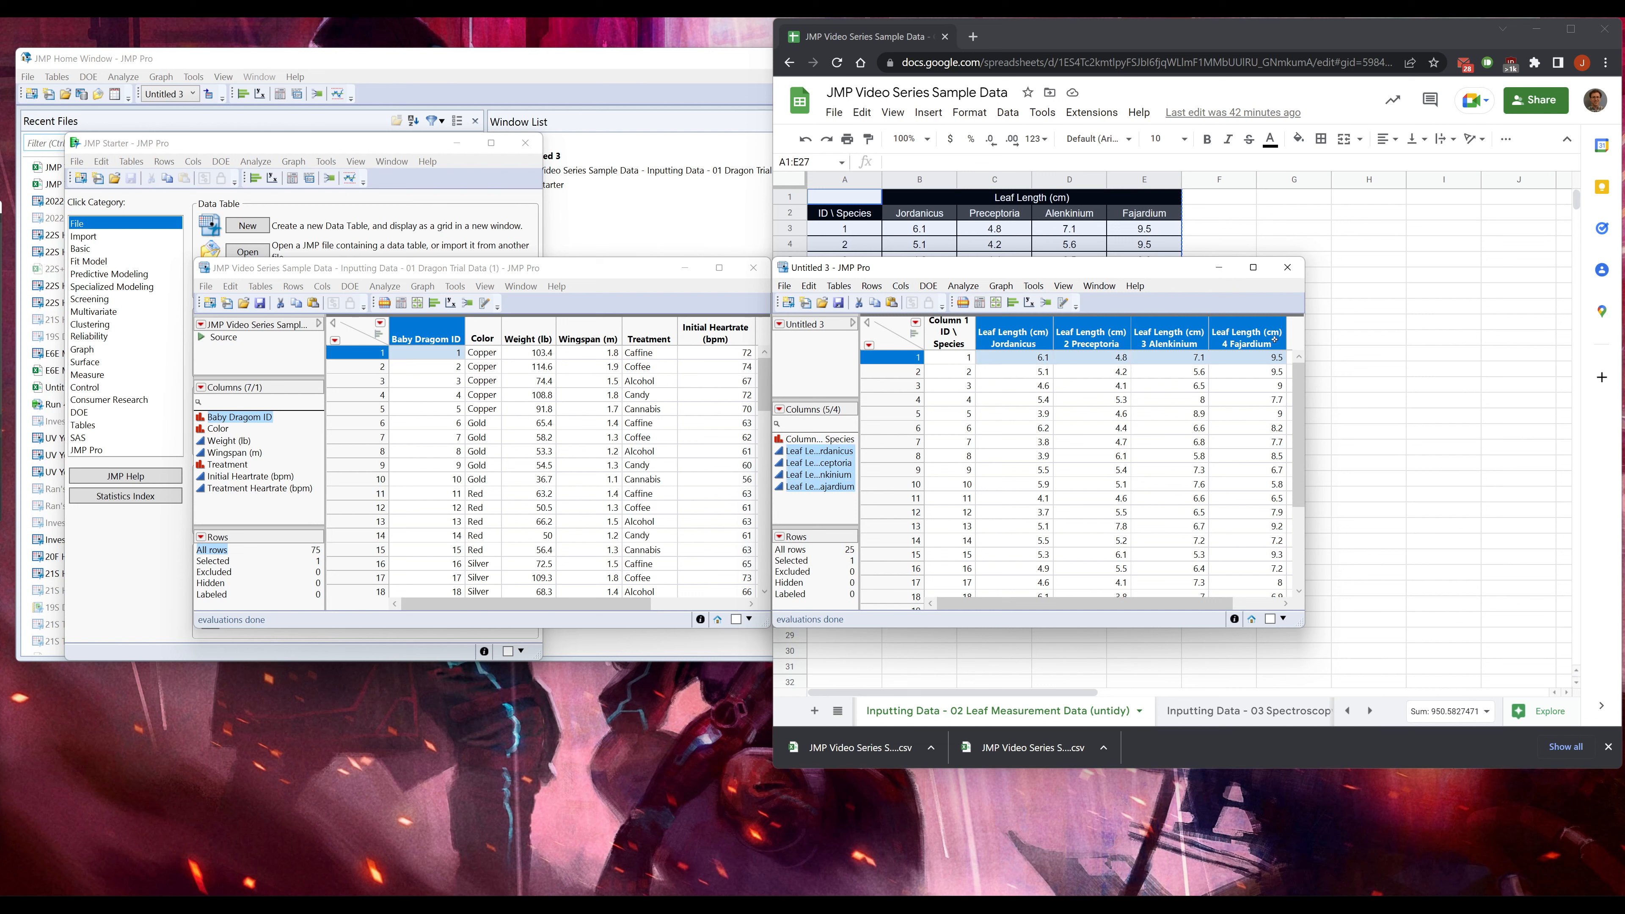
{"action": "left_click", "coordinate": [1037, 359]}
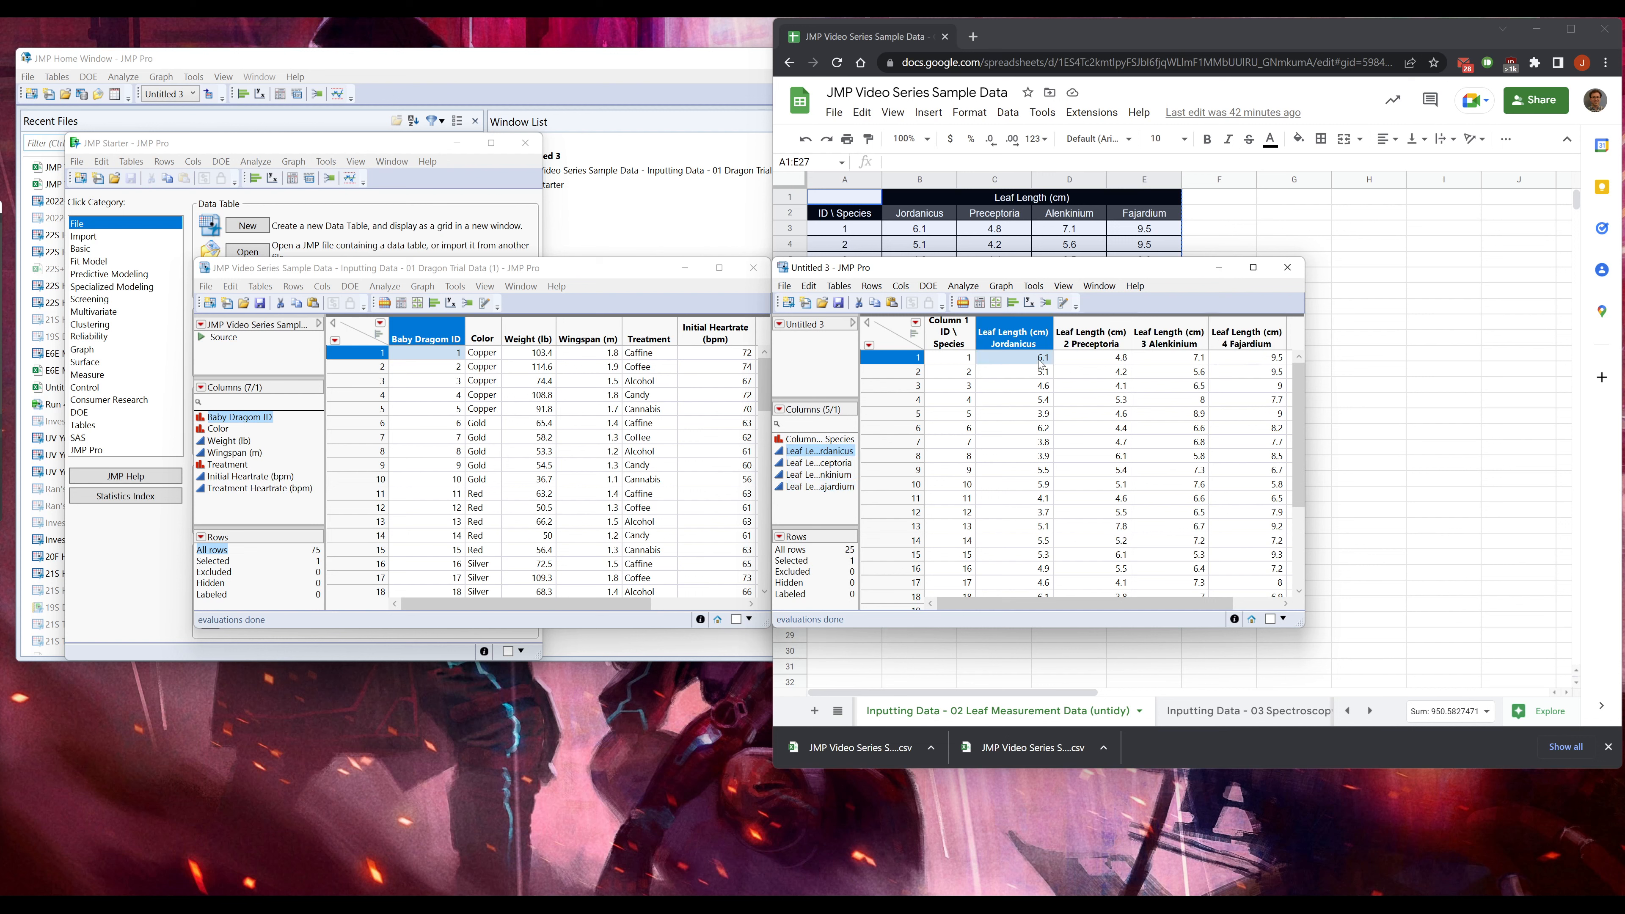
{"action": "left_click", "coordinate": [1104, 359]}
{"action": "left_click", "coordinate": [1177, 358]}
{"action": "left_click", "coordinate": [1043, 360]}
{"action": "left_click", "coordinate": [1100, 360]}
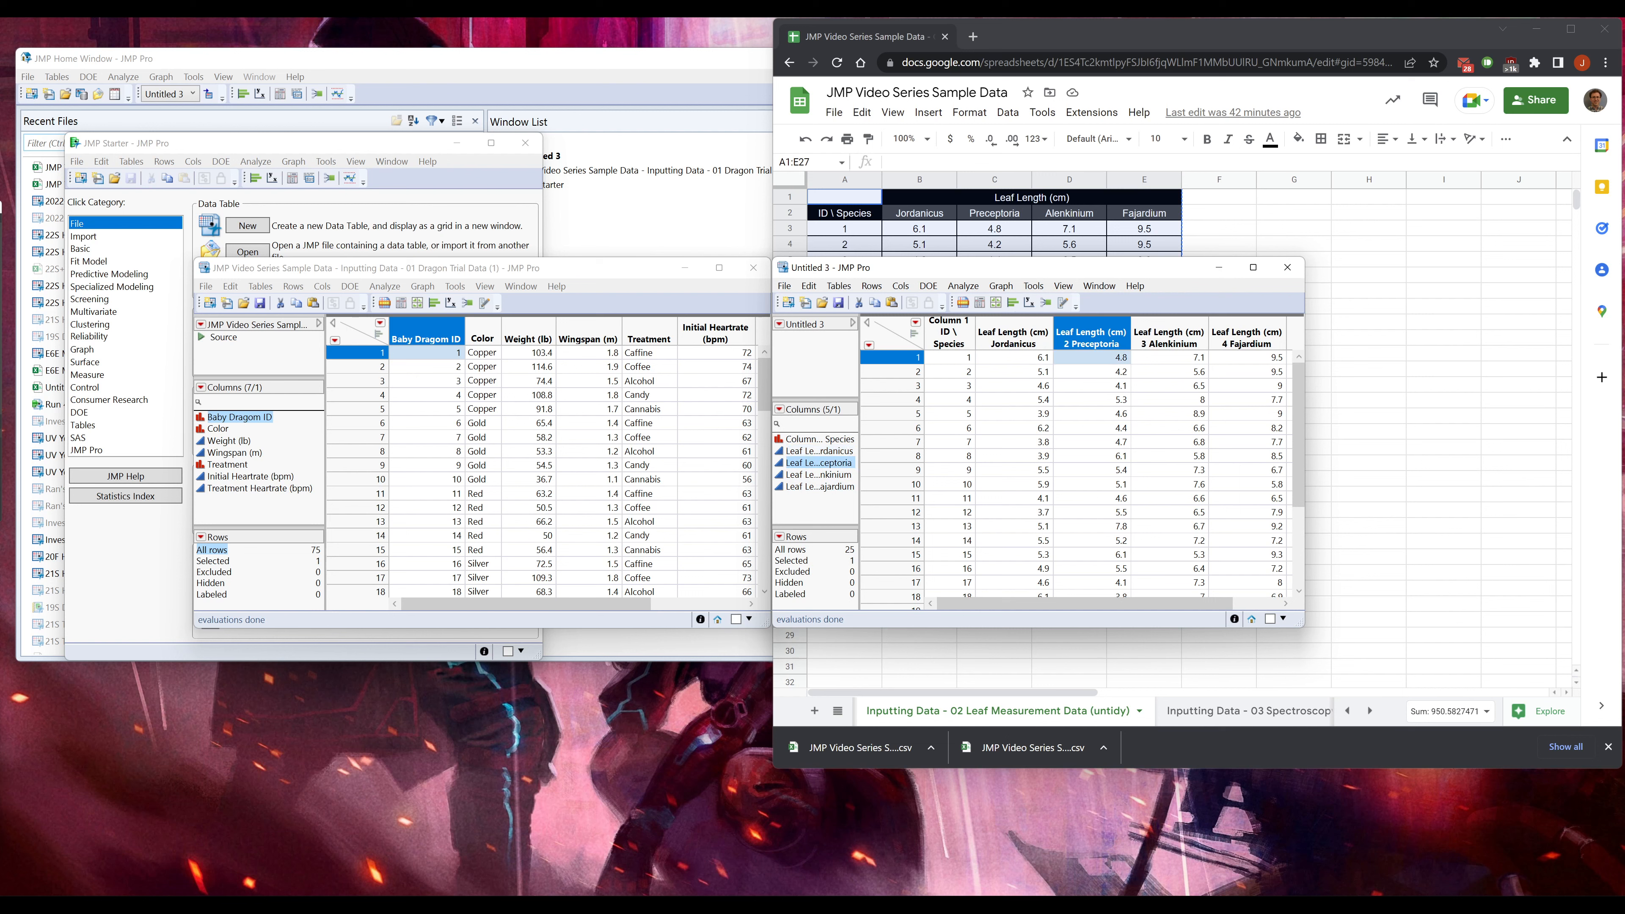
{"action": "left_click", "coordinate": [1200, 365]}
{"action": "left_click", "coordinate": [1246, 362]}
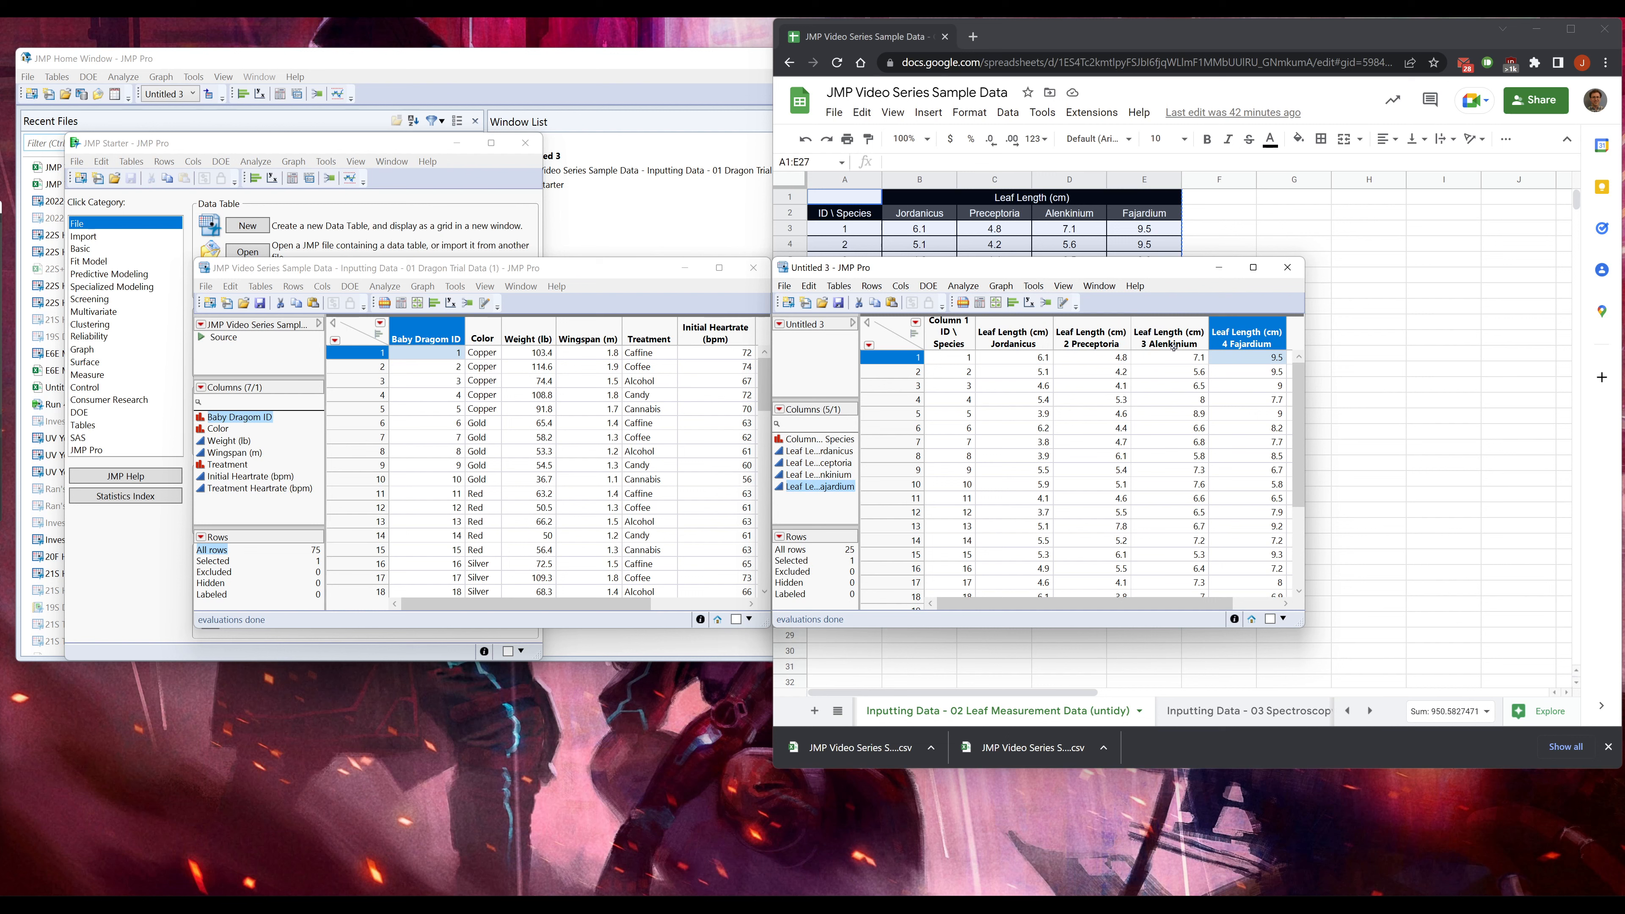
{"action": "left_click", "coordinate": [1000, 357]}
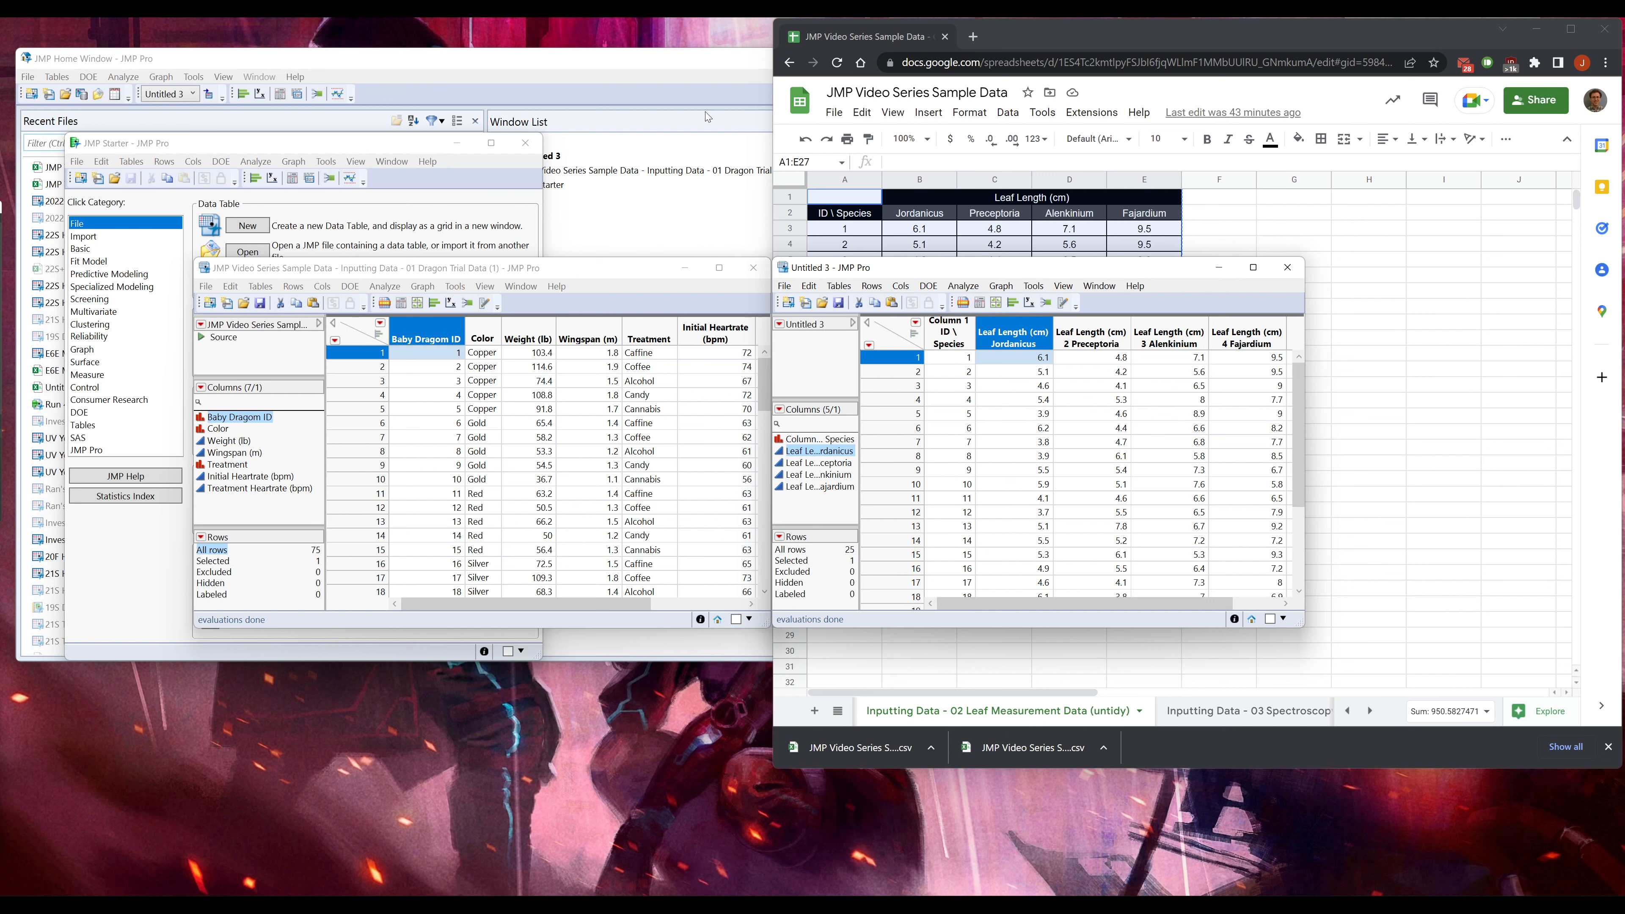
- Highlight the first dragon's entire row to contrast one observation per row with the first row of the leaf table
{"action": "left_click", "coordinate": [447, 348]}
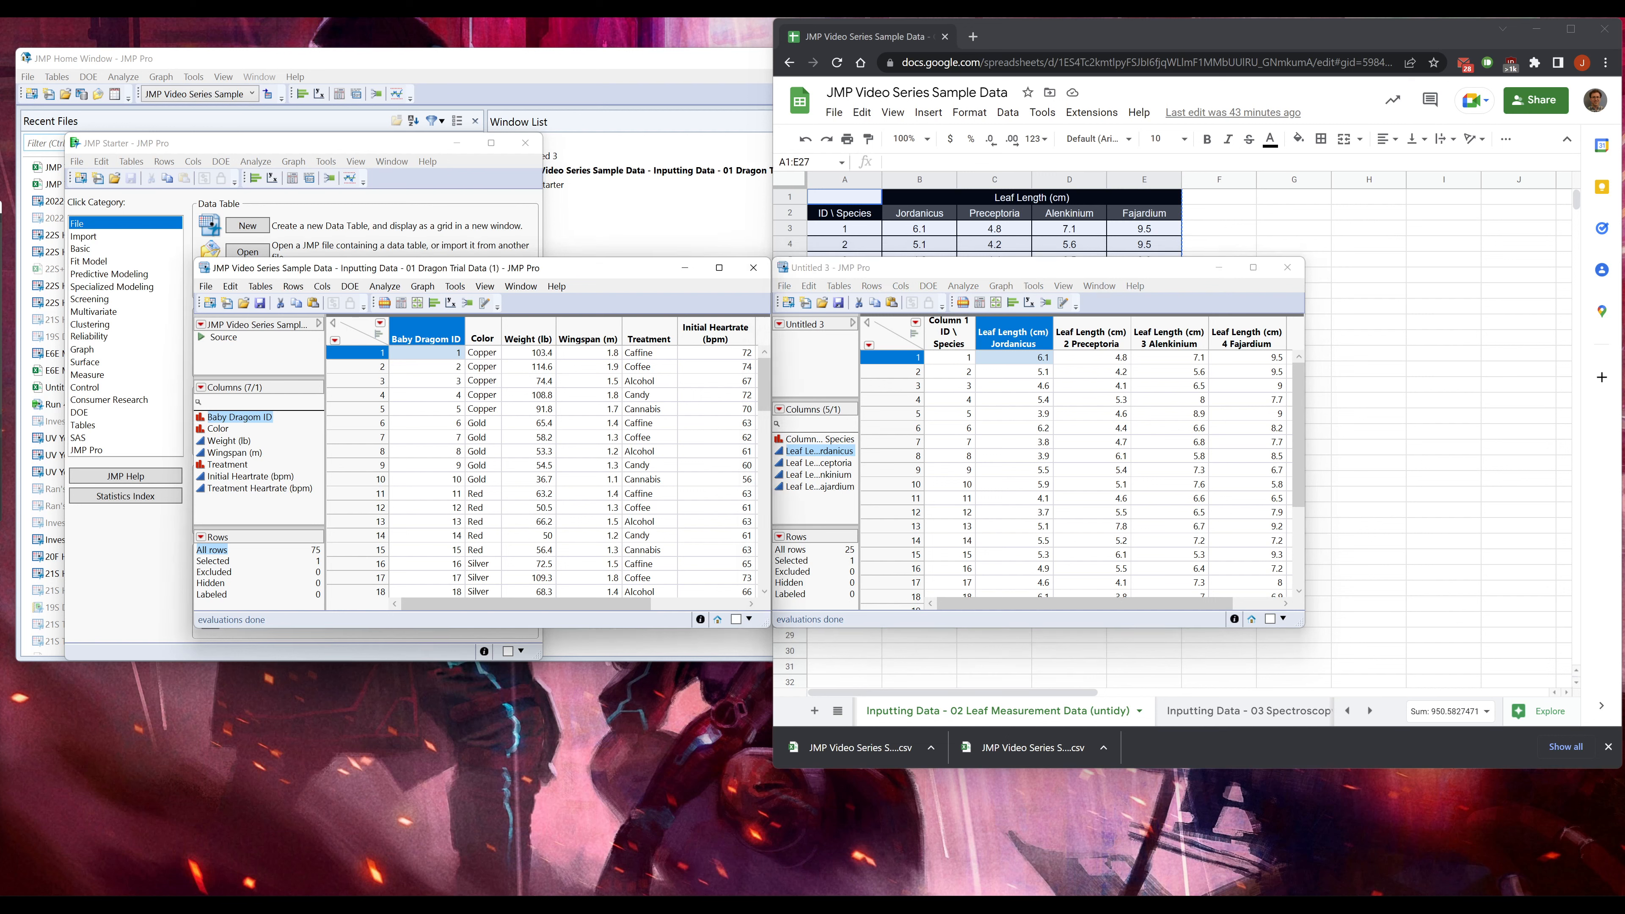
{"action": "left_click", "coordinate": [368, 366]}
{"action": "left_click", "coordinate": [372, 352]}
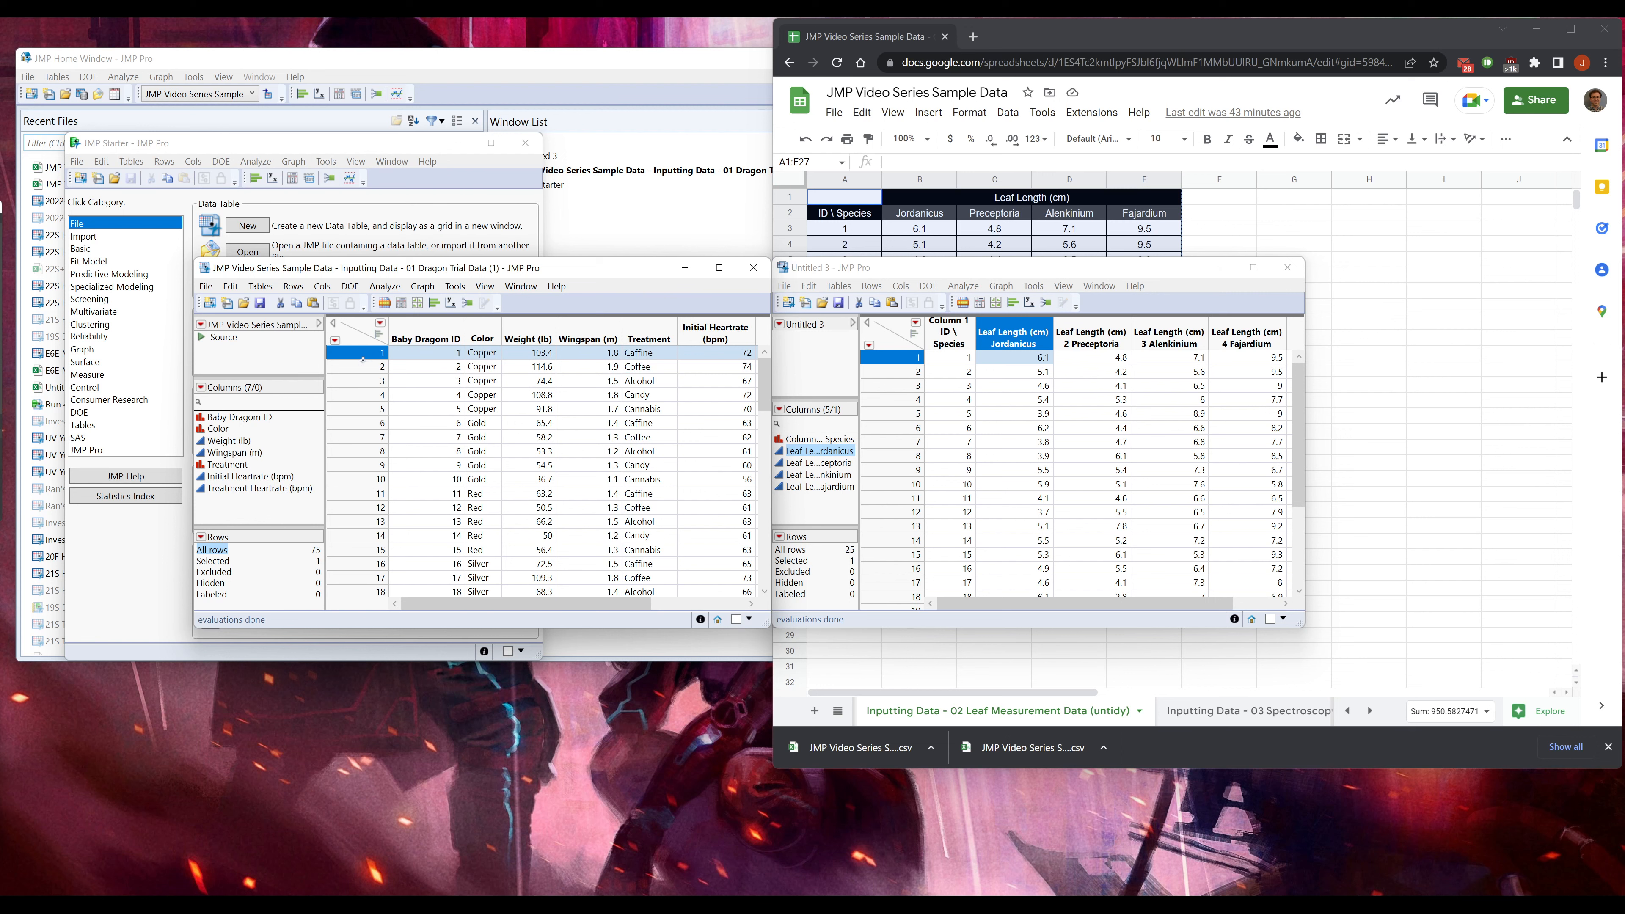
{"action": "left_click", "coordinate": [903, 355]}
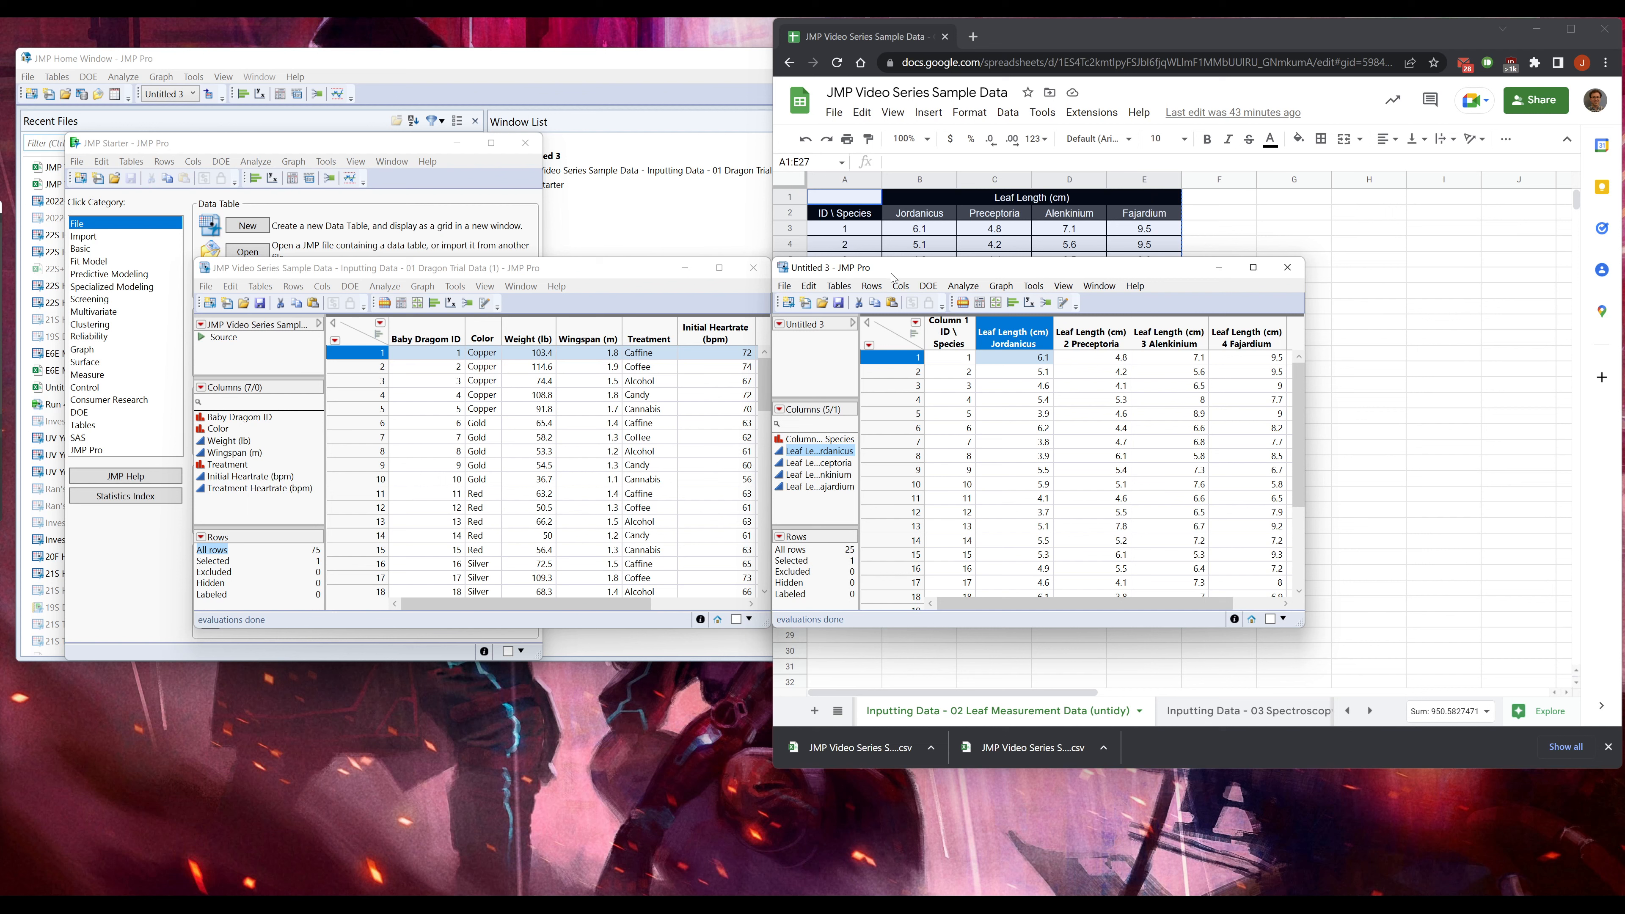
- Stack the four Leaf Length columns of the Untitled 3 table into a new data table and widen its Label column
{"action": "left_click", "coordinate": [839, 286]}
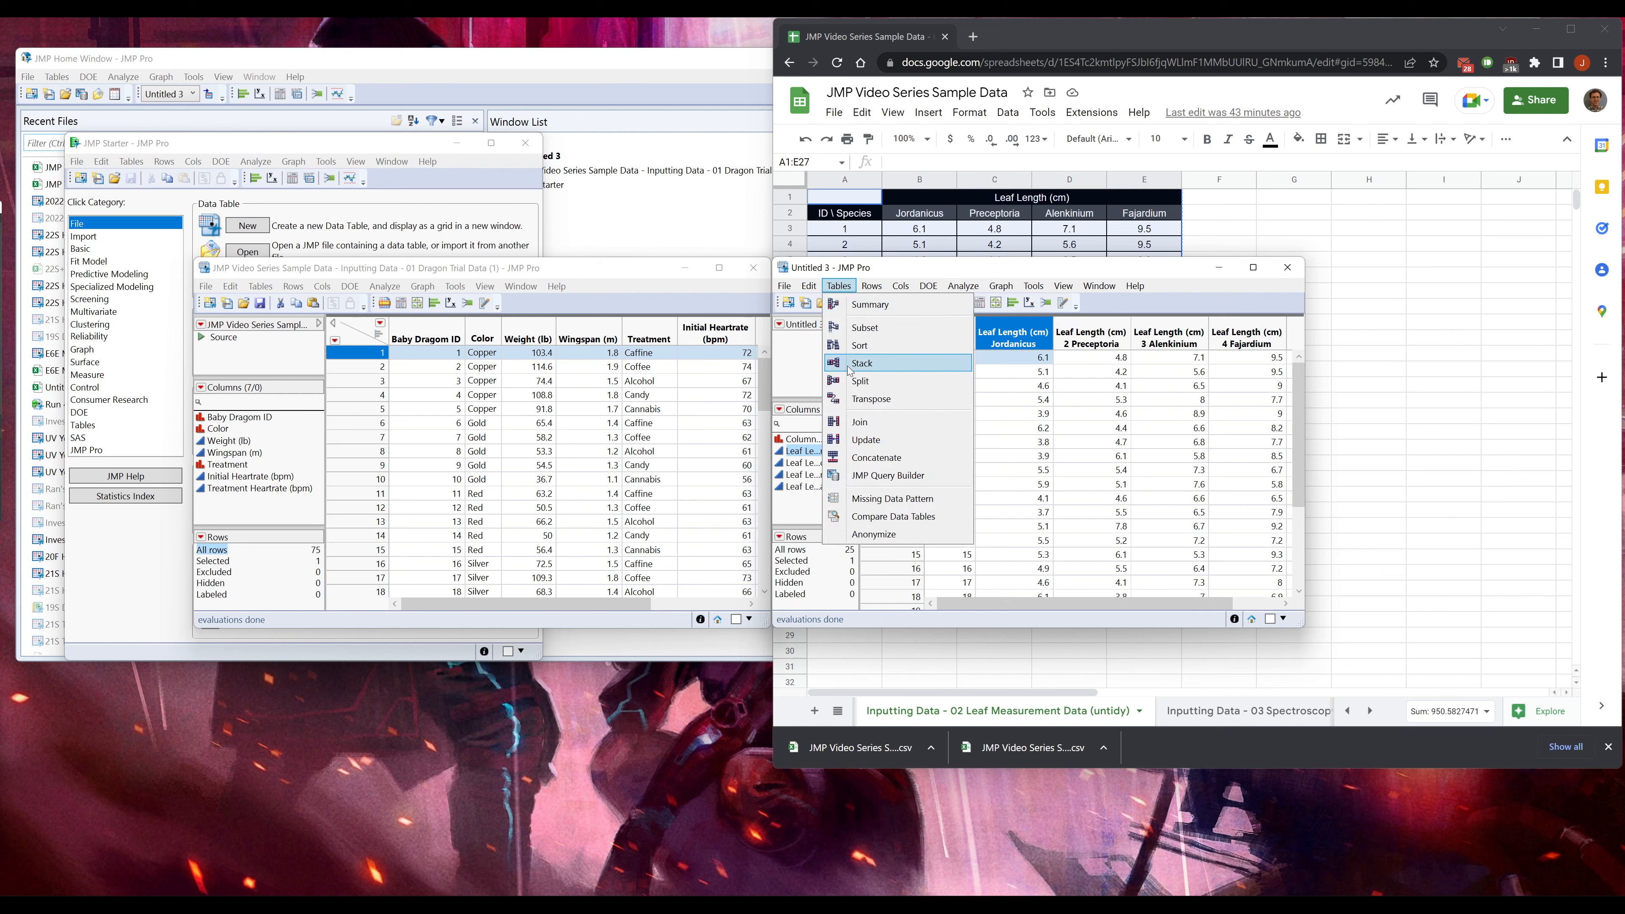
{"action": "left_click", "coordinate": [860, 365]}
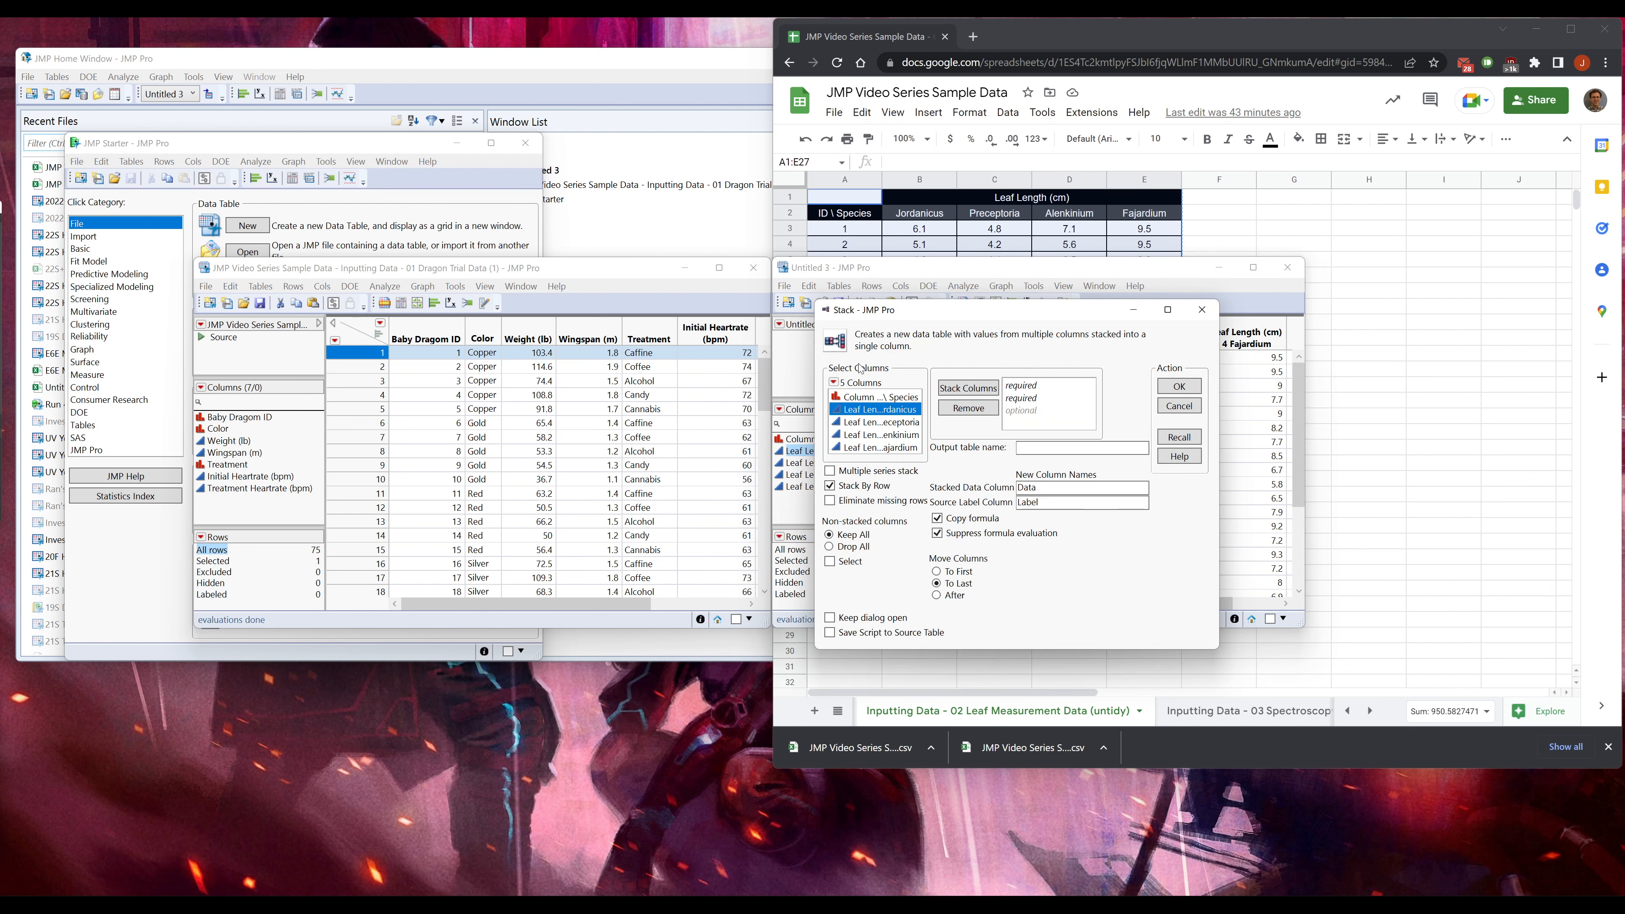
{"action": "left_click", "coordinate": [890, 448], "text": "shift"}
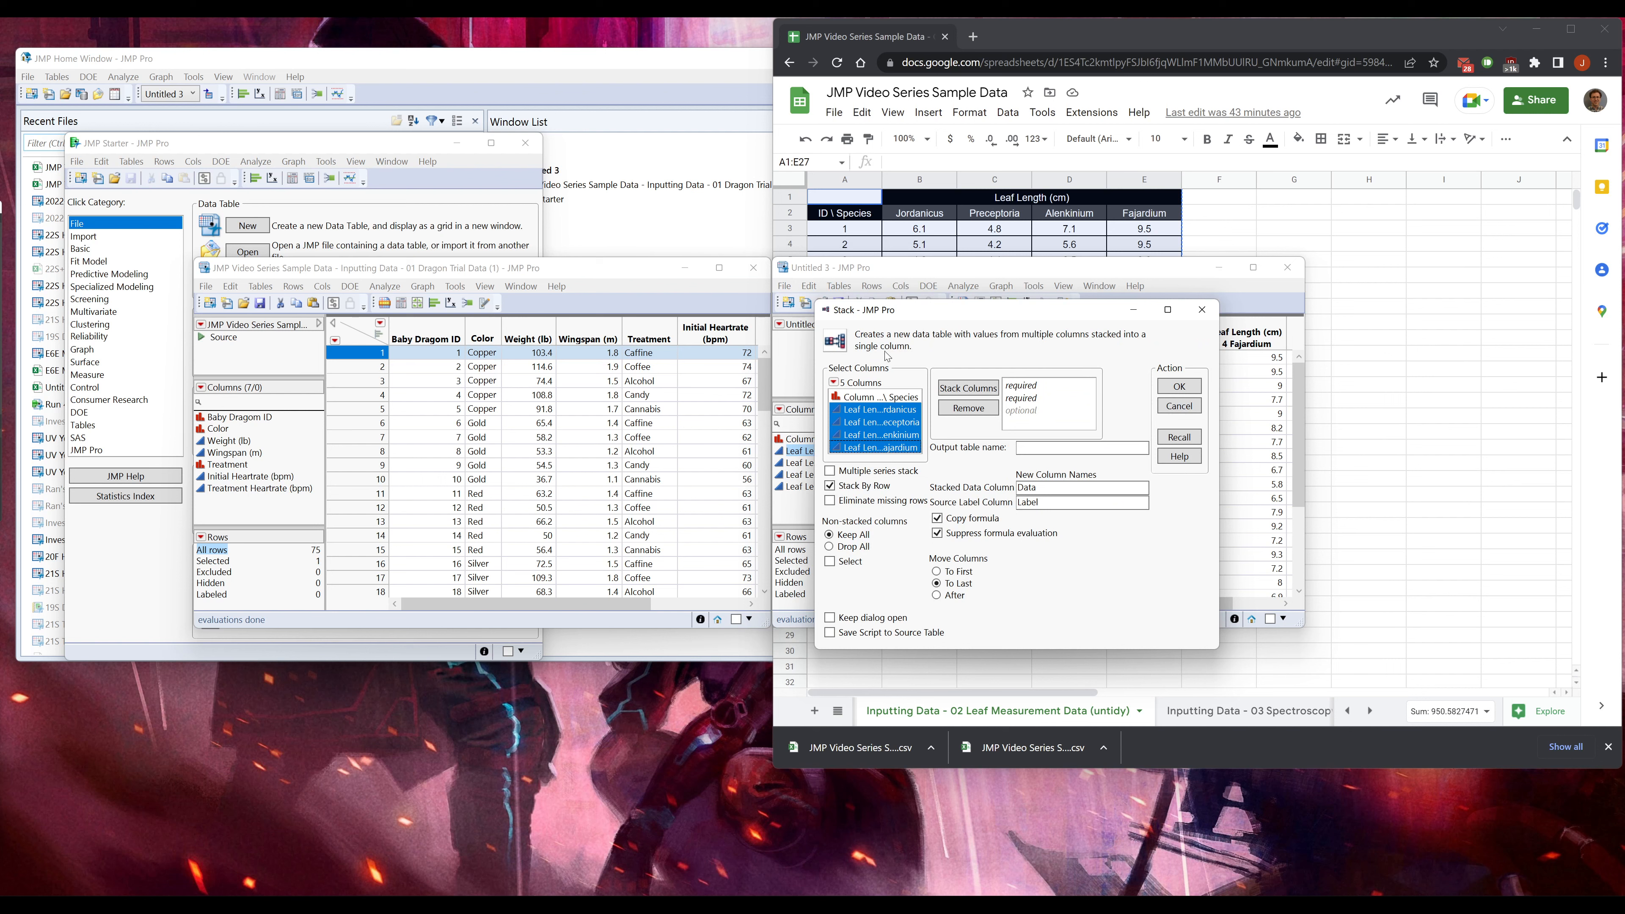
{"action": "left_click", "coordinate": [966, 388]}
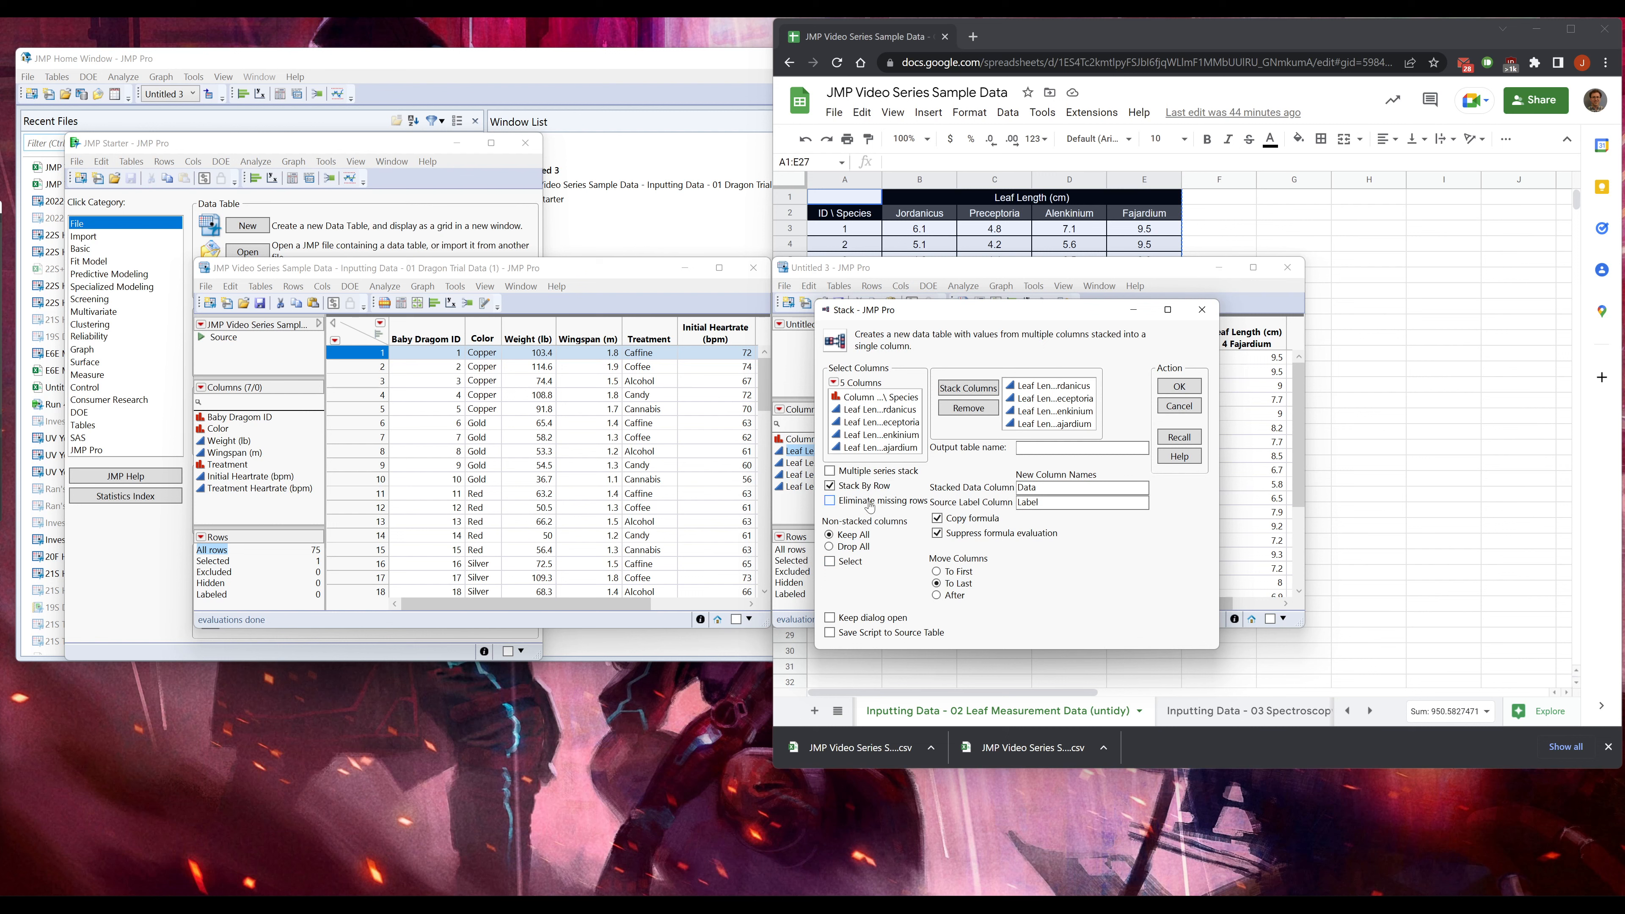
{"action": "left_click", "coordinate": [1181, 391]}
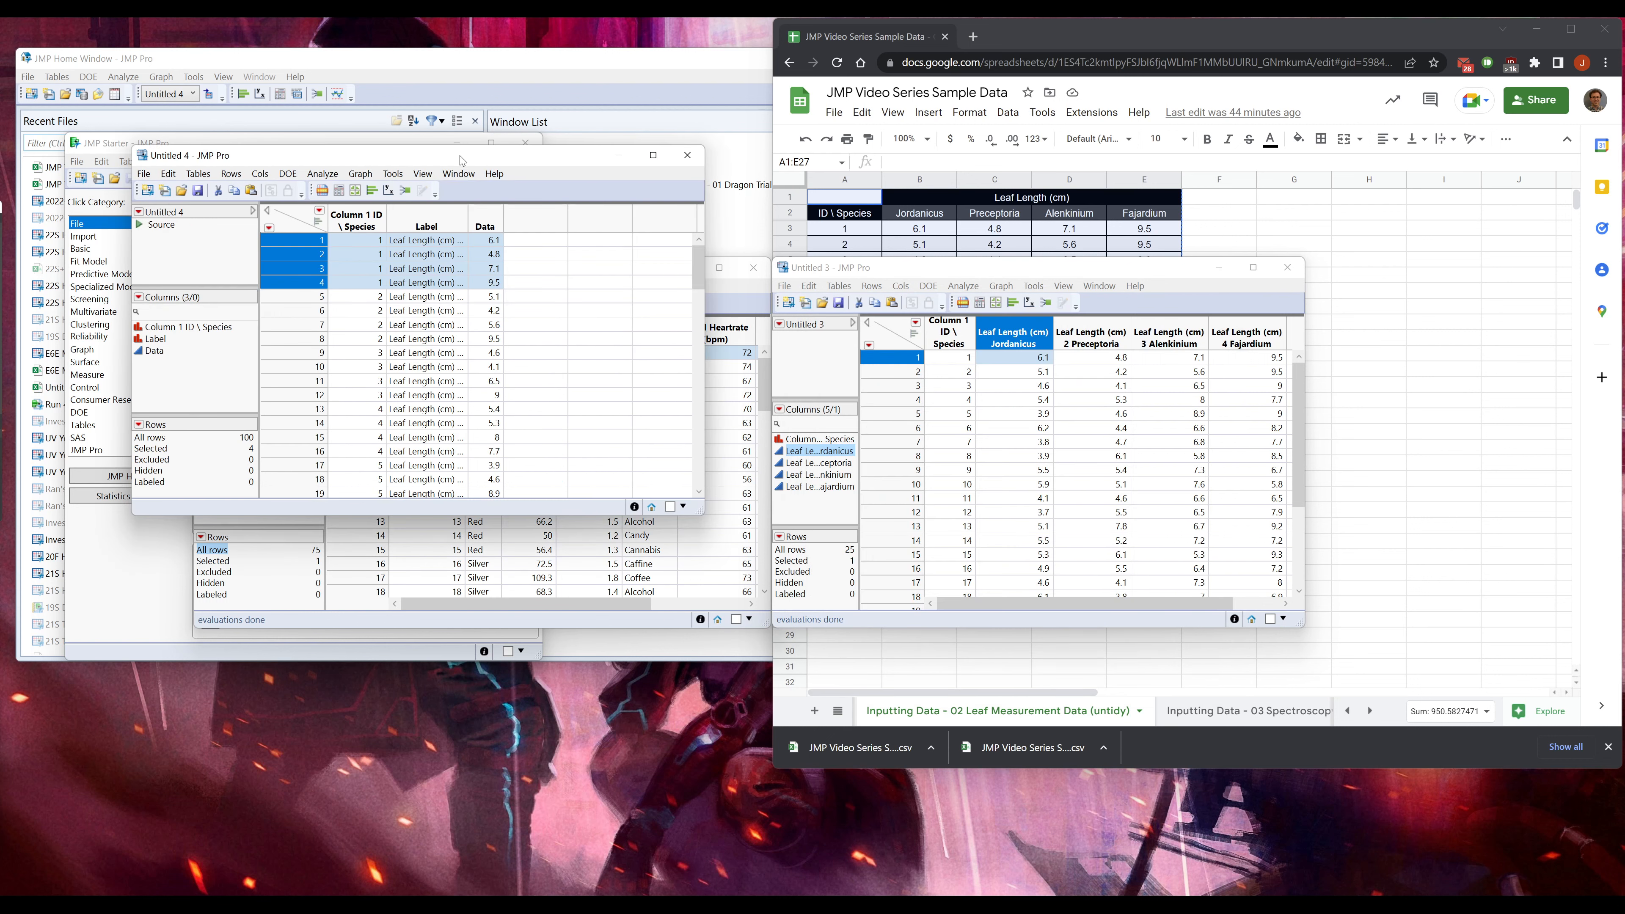
{"action": "left_click", "coordinate": [437, 227]}
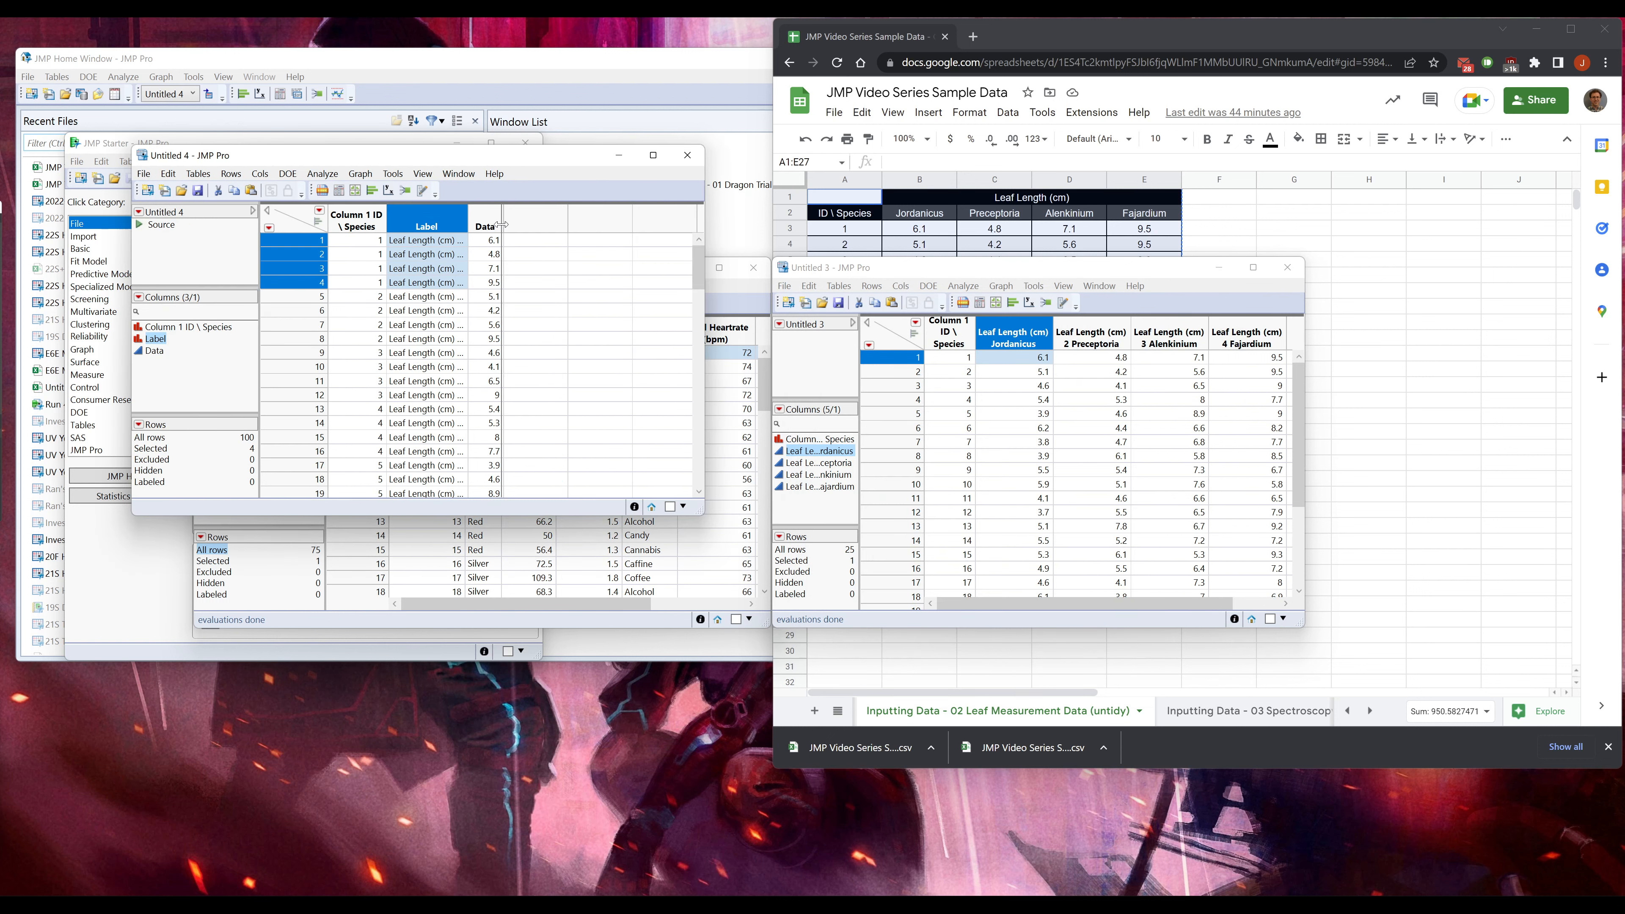
{"action": "left_click_drag", "start_coordinate": [469, 224], "coordinate": [516, 223]}
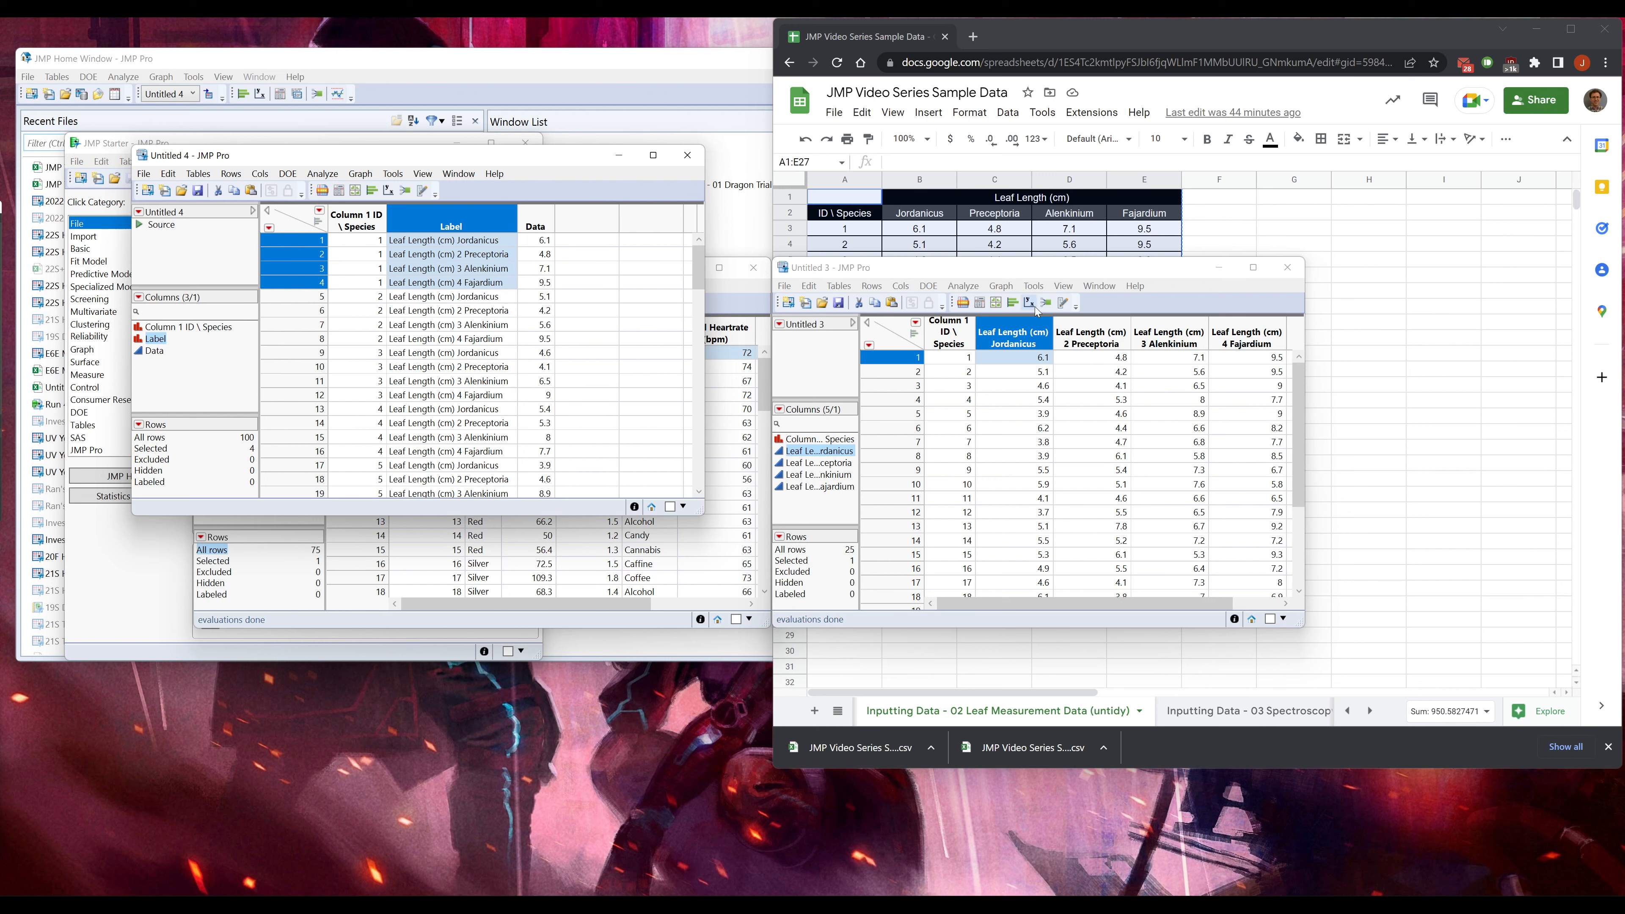
- Match the four stacked rows for ID 1 in Untitled 4 with the four species values in the first row of Untitled 3
{"action": "left_click", "coordinate": [460, 256]}
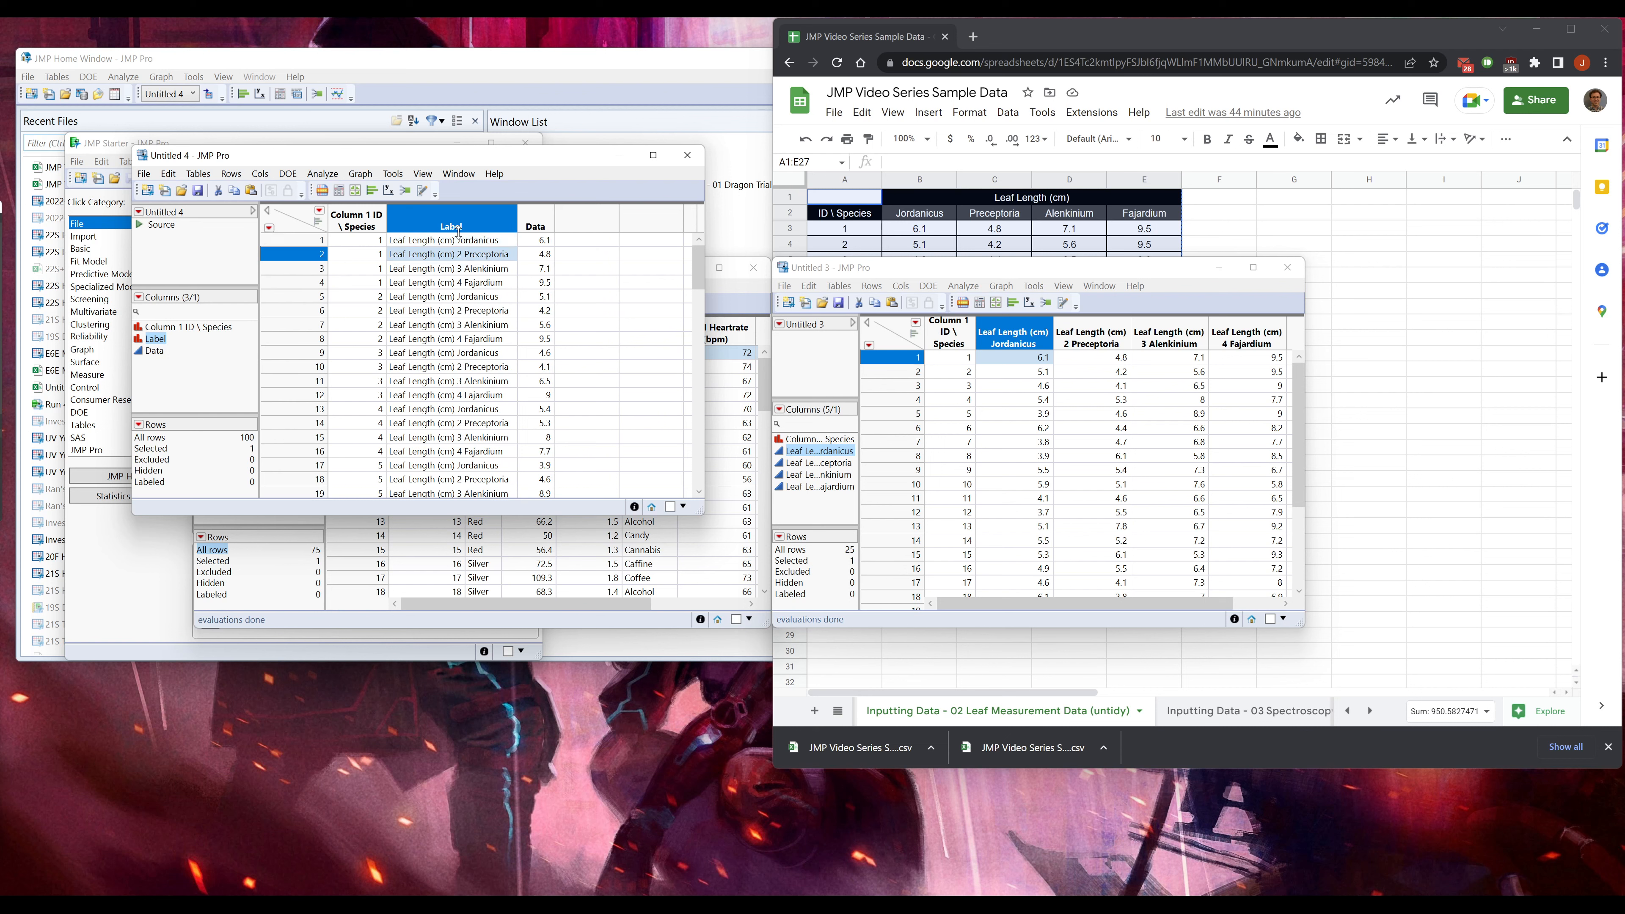
{"action": "left_click", "coordinate": [541, 254]}
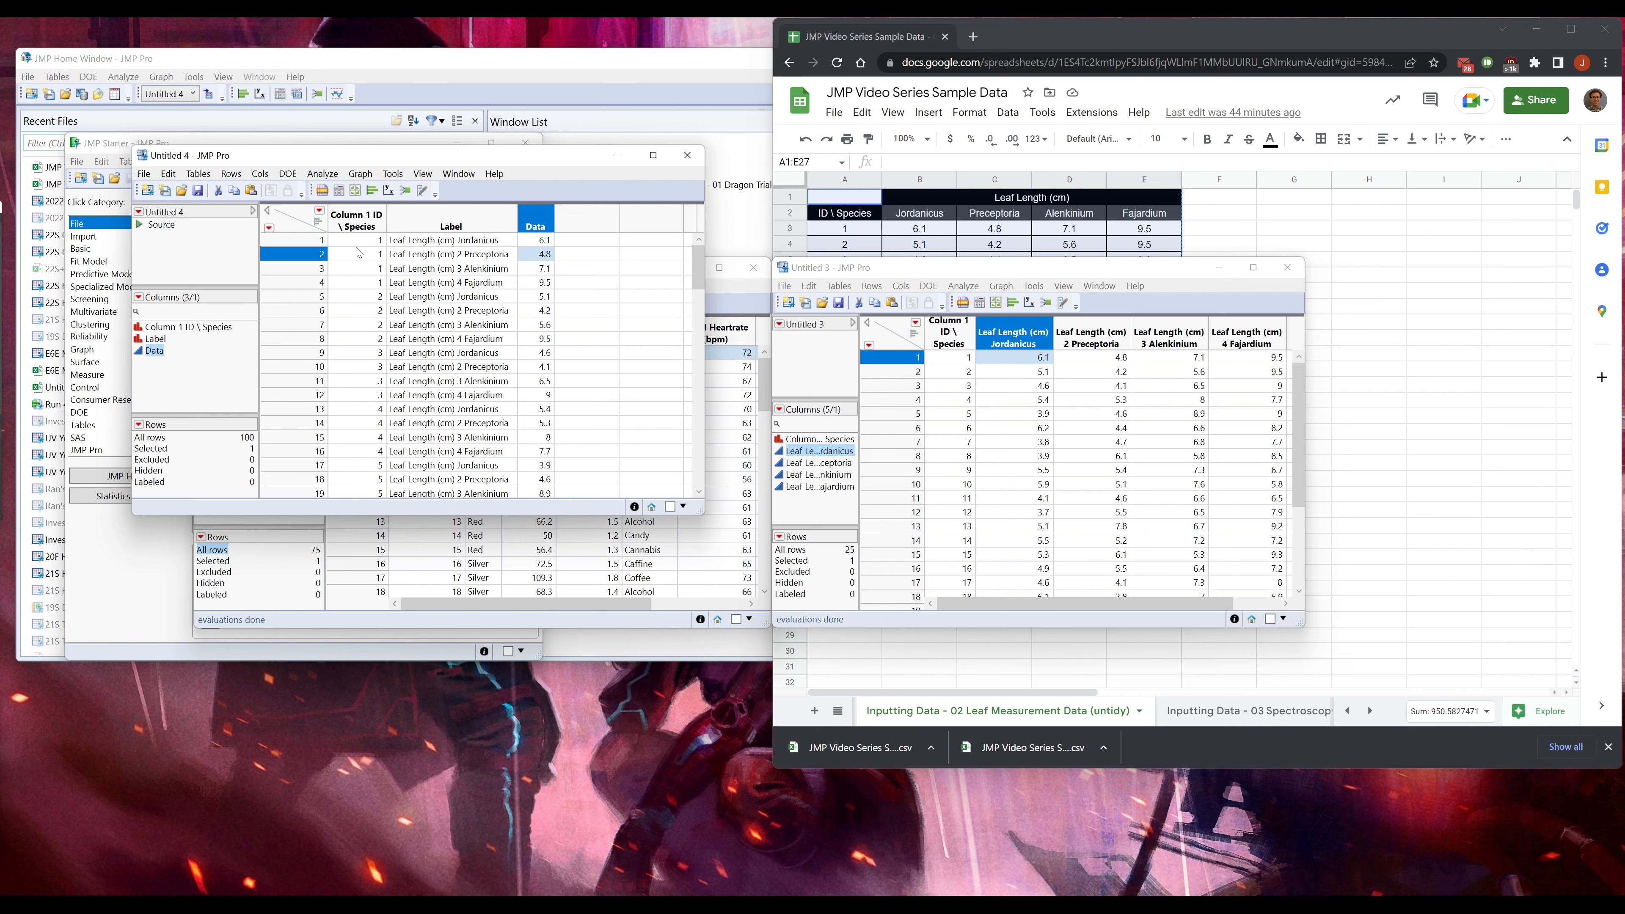
{"action": "left_click_drag", "start_coordinate": [359, 243], "coordinate": [369, 290]}
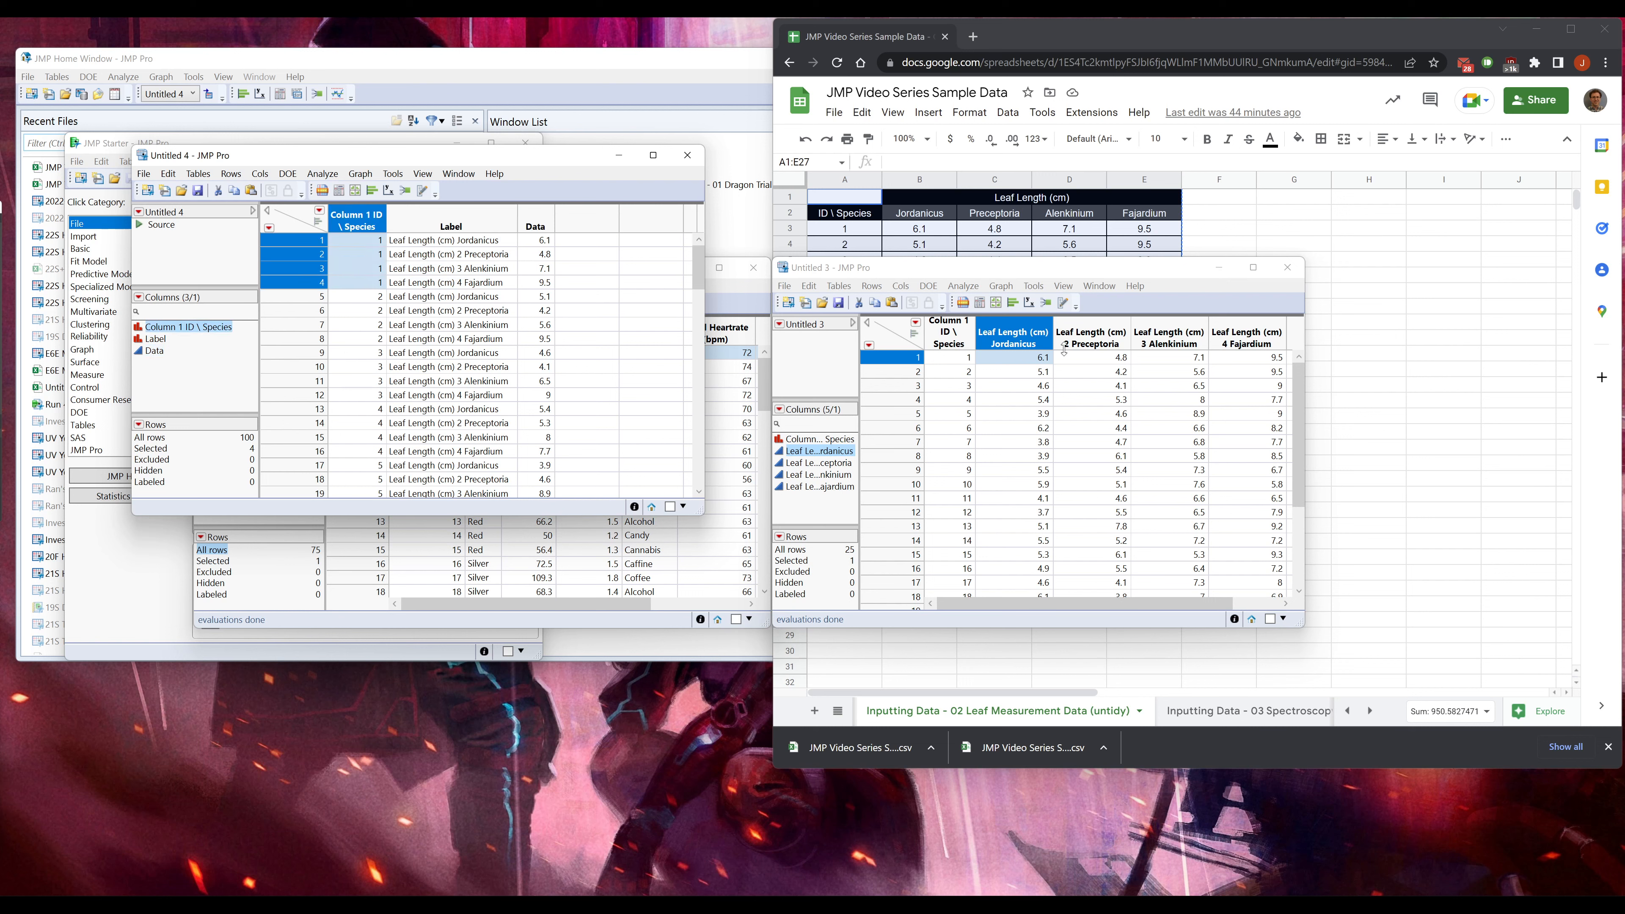
{"action": "left_click_drag", "start_coordinate": [1027, 361], "coordinate": [1241, 362]}
{"action": "left_click", "coordinate": [1003, 351]}
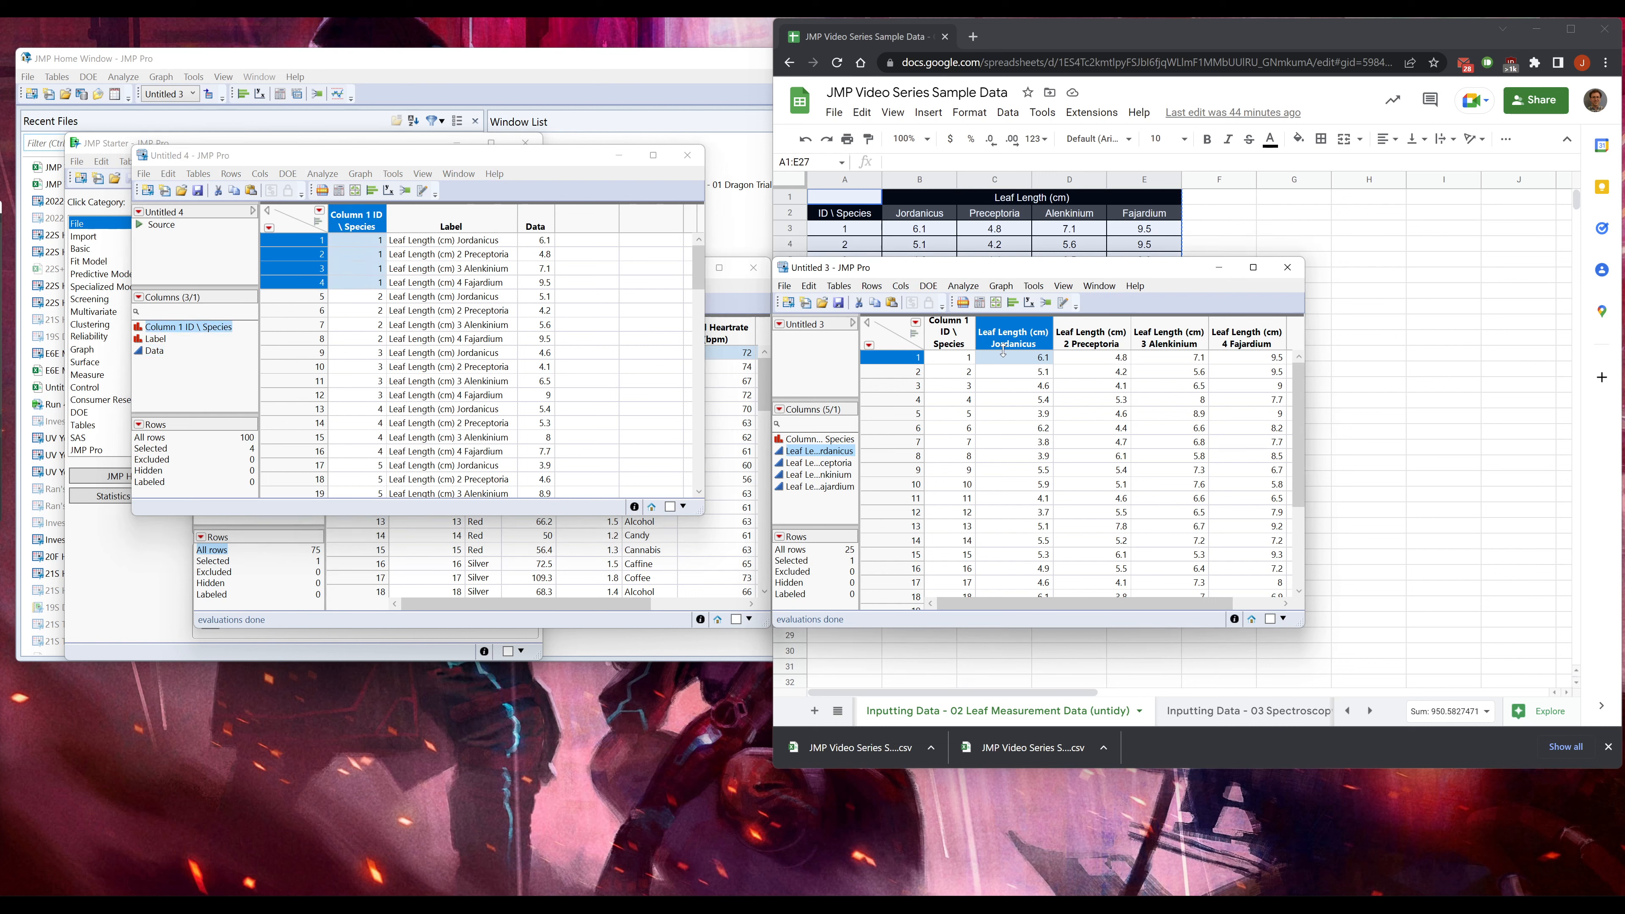
{"action": "left_click", "coordinate": [535, 244]}
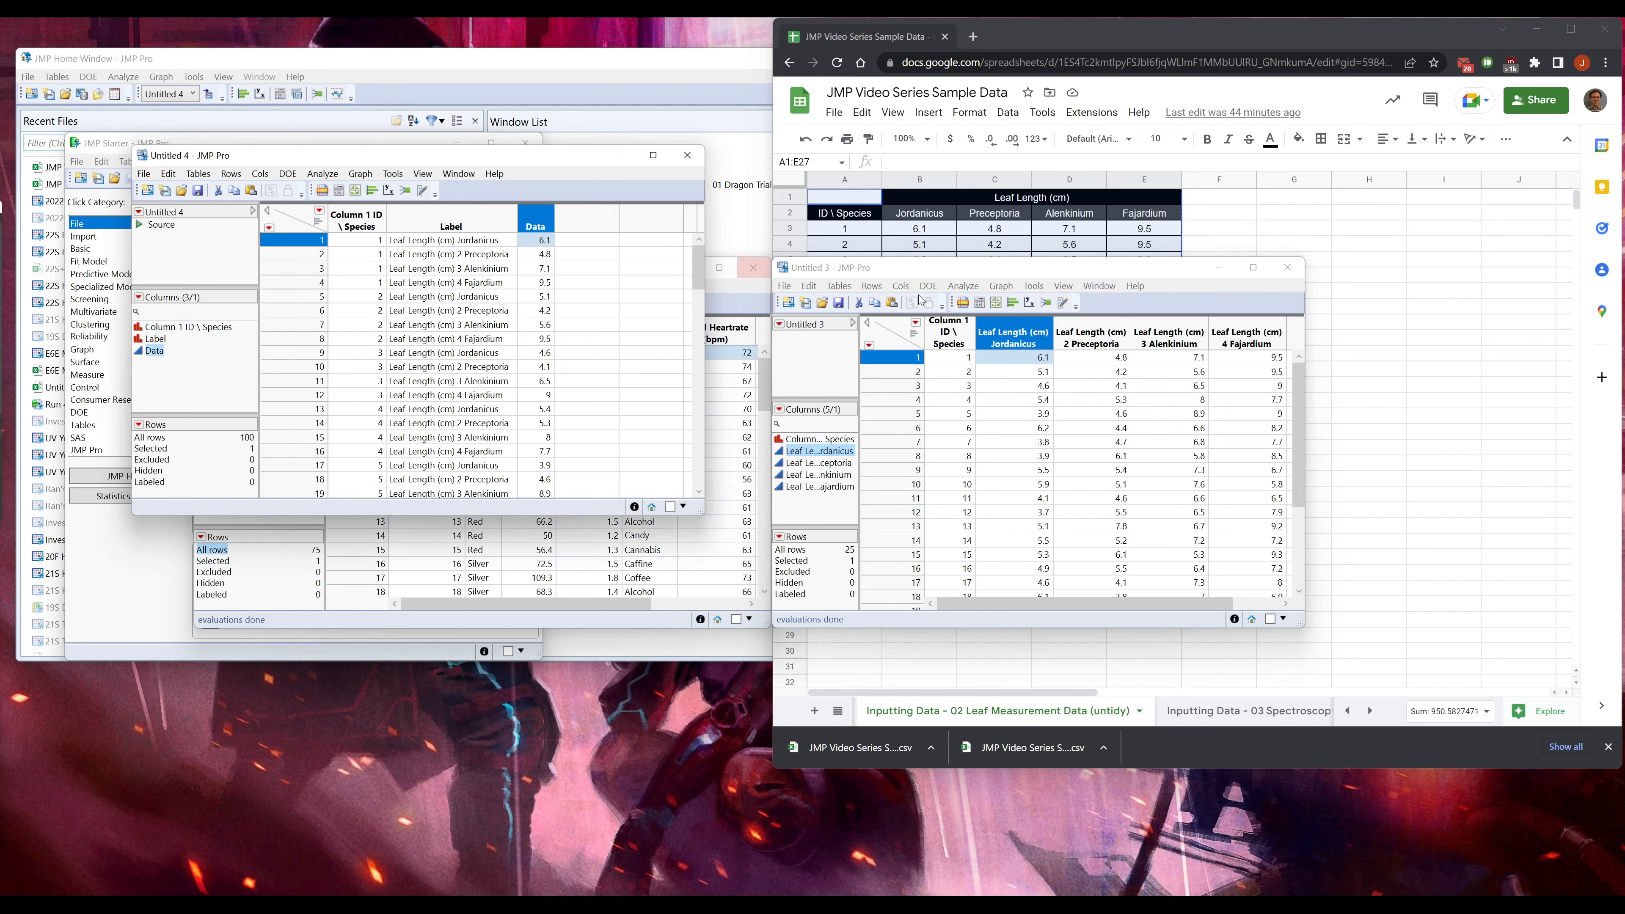
{"action": "left_click", "coordinate": [1088, 359]}
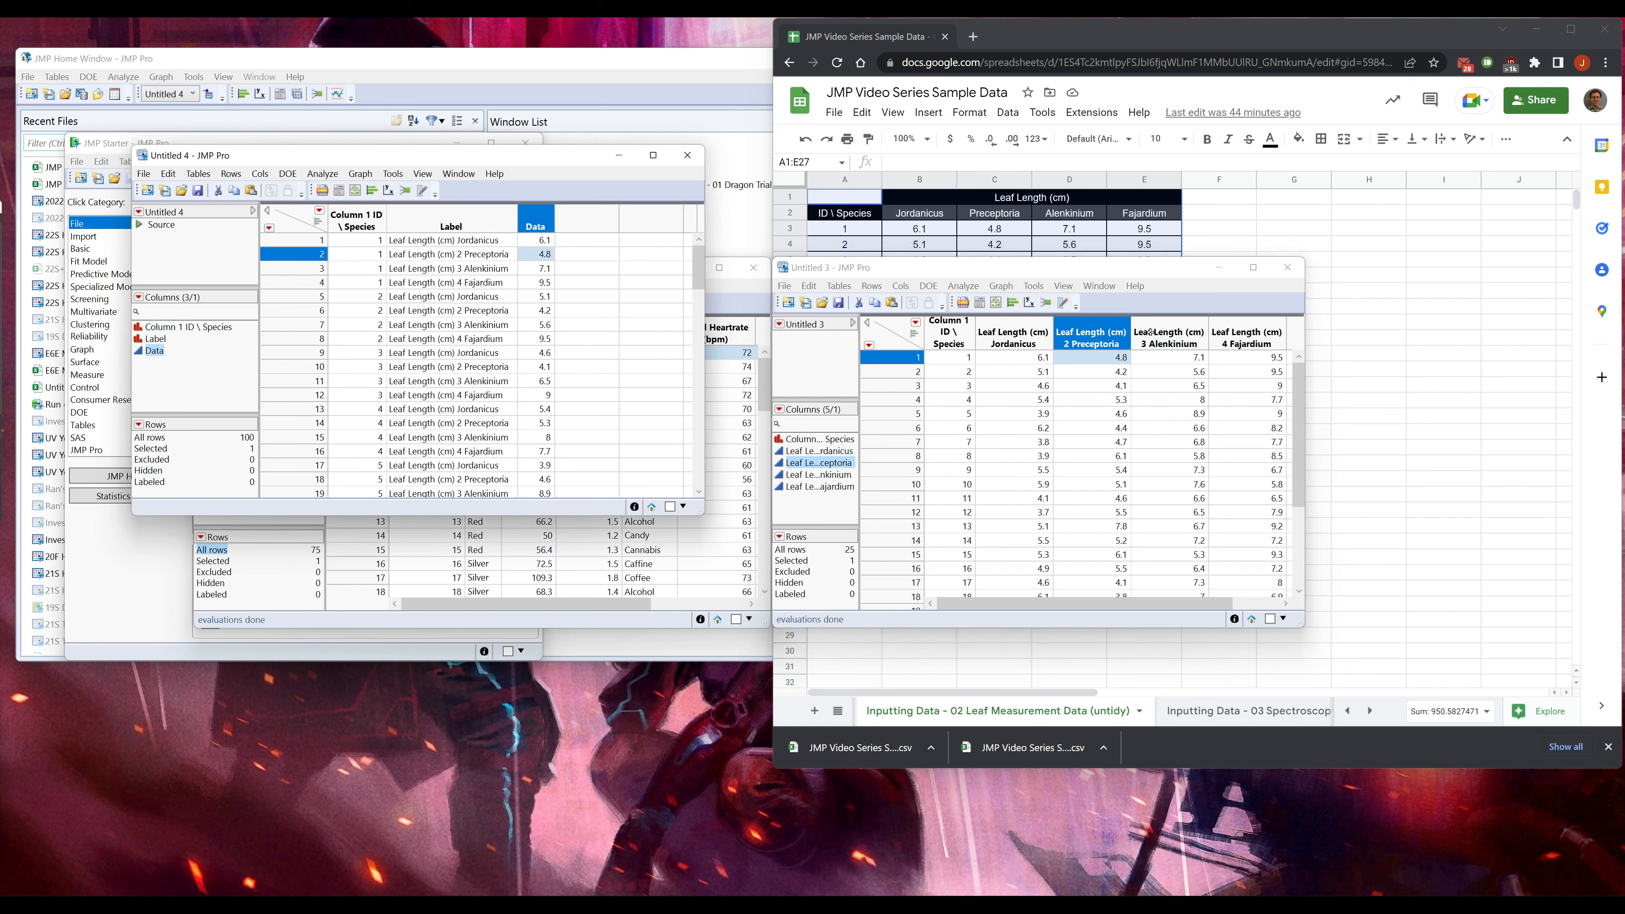
{"action": "left_click", "coordinate": [540, 269]}
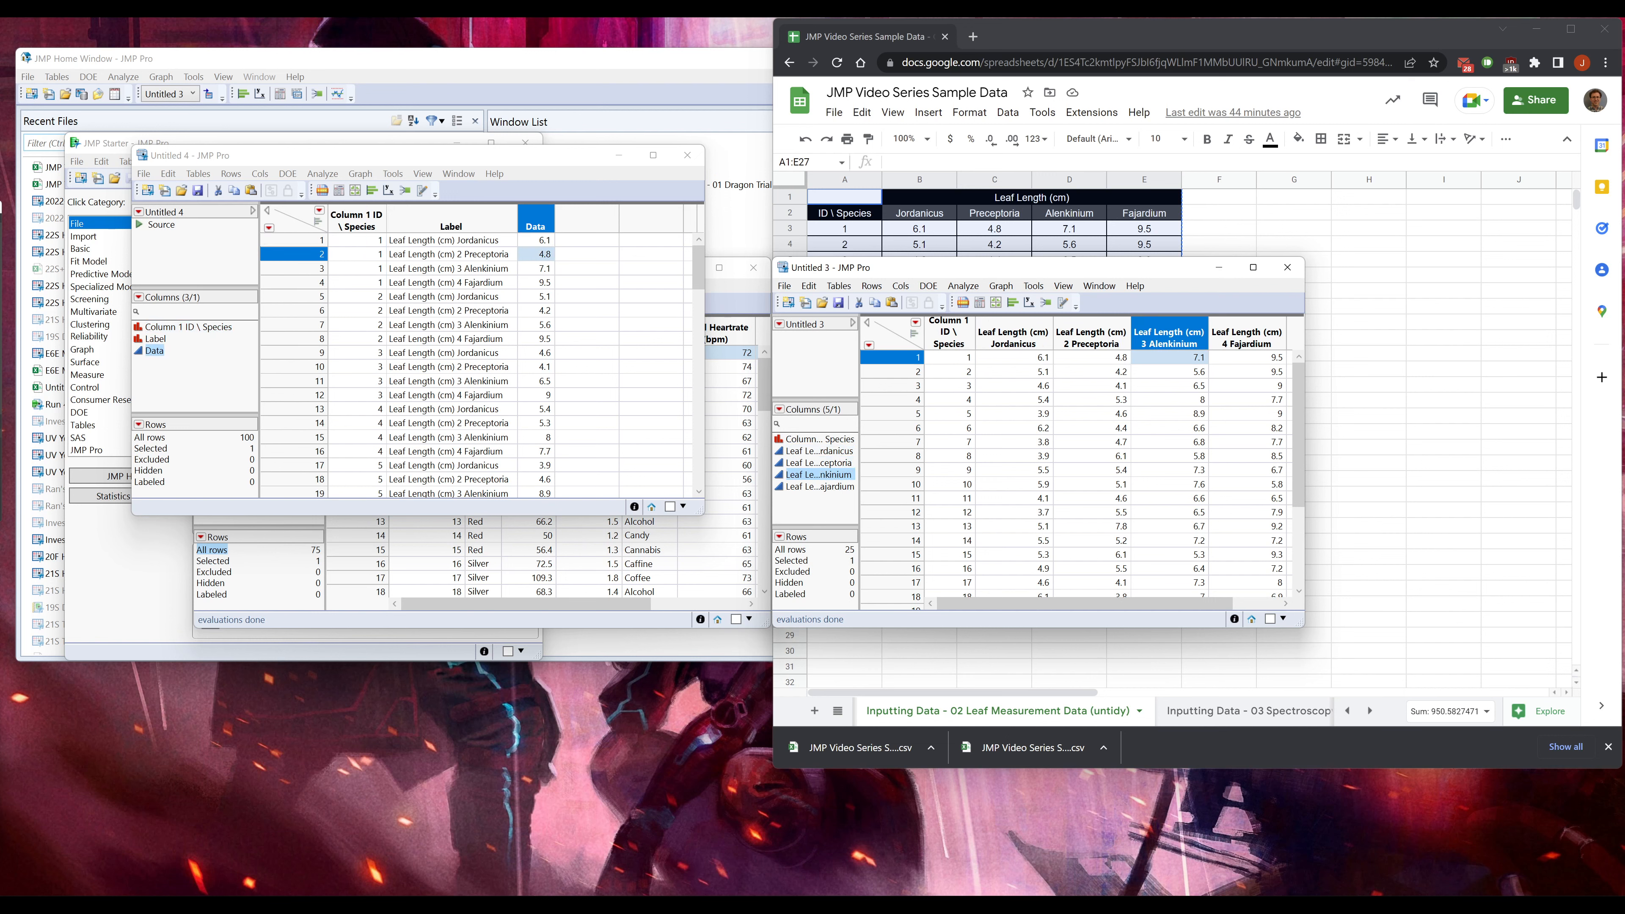
{"action": "left_click", "coordinate": [1271, 358]}
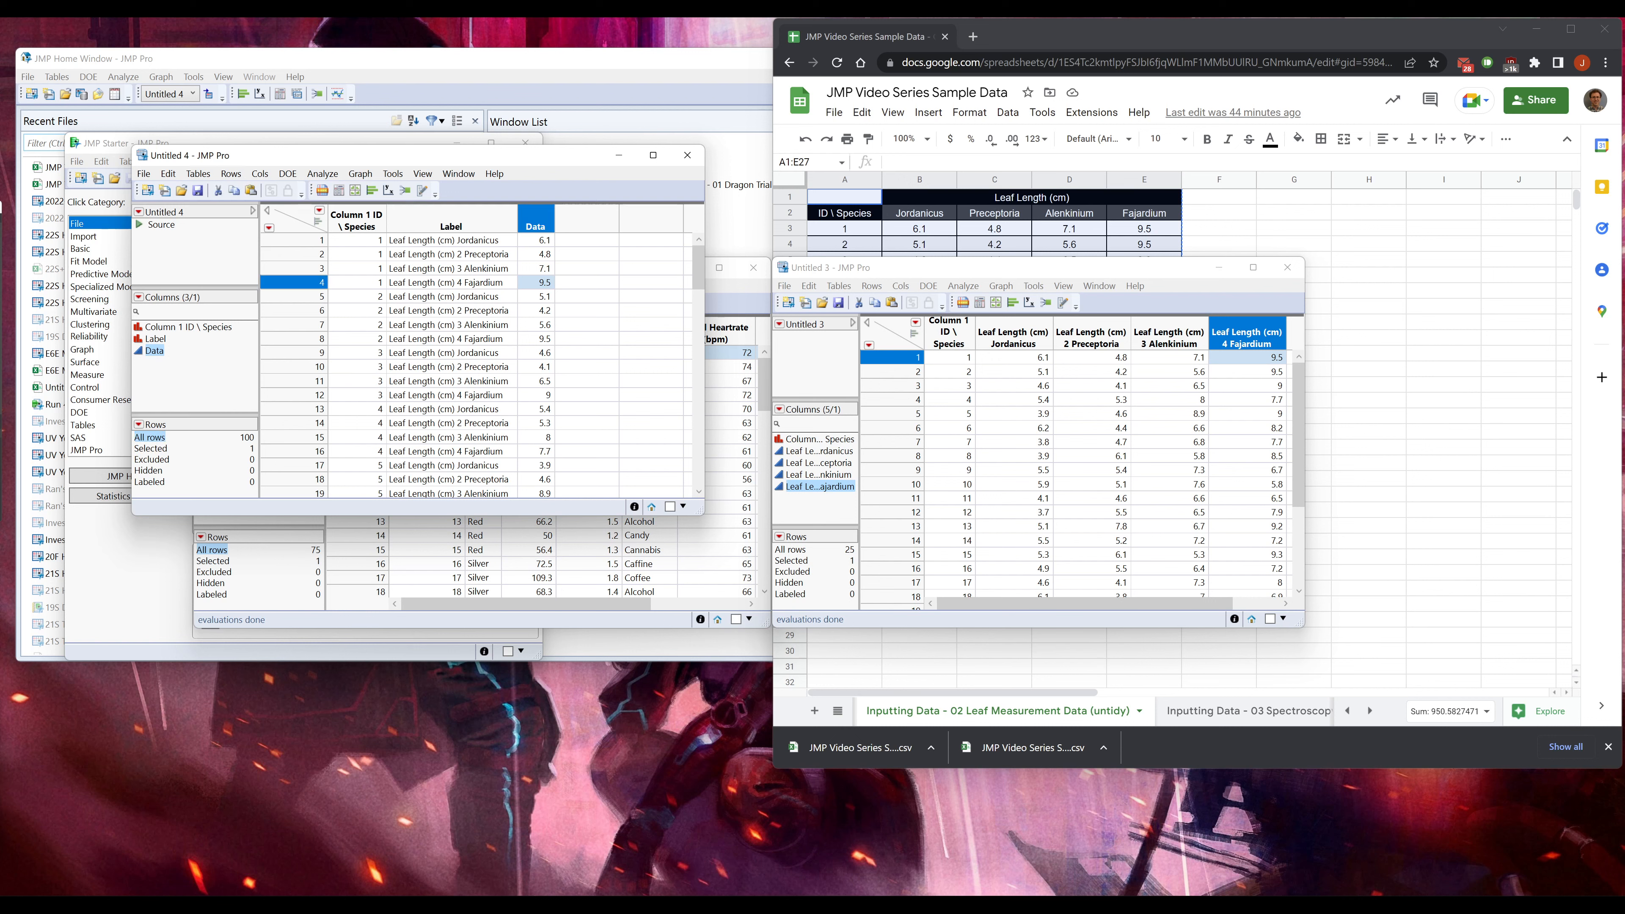
- Rename the Data column of the Untitled 4 table as Leaf Length (cm)
{"action": "double_click", "coordinate": [535, 221]}
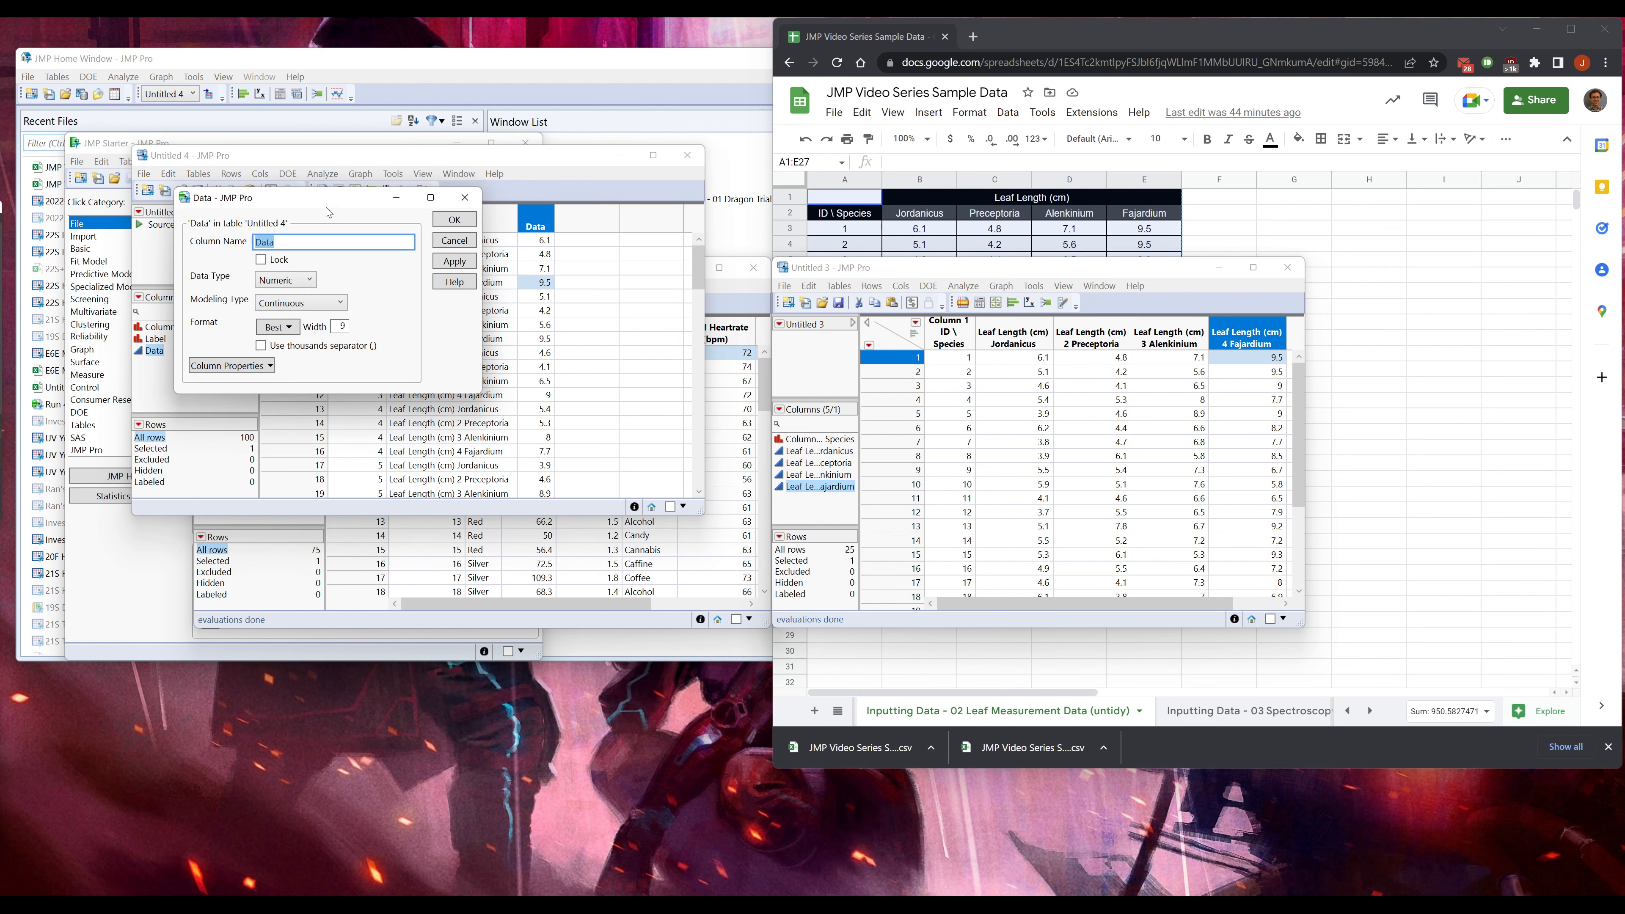
{"action": "type", "text": "Leaf Length (cm)"}
{"action": "left_click", "coordinate": [454, 219]}
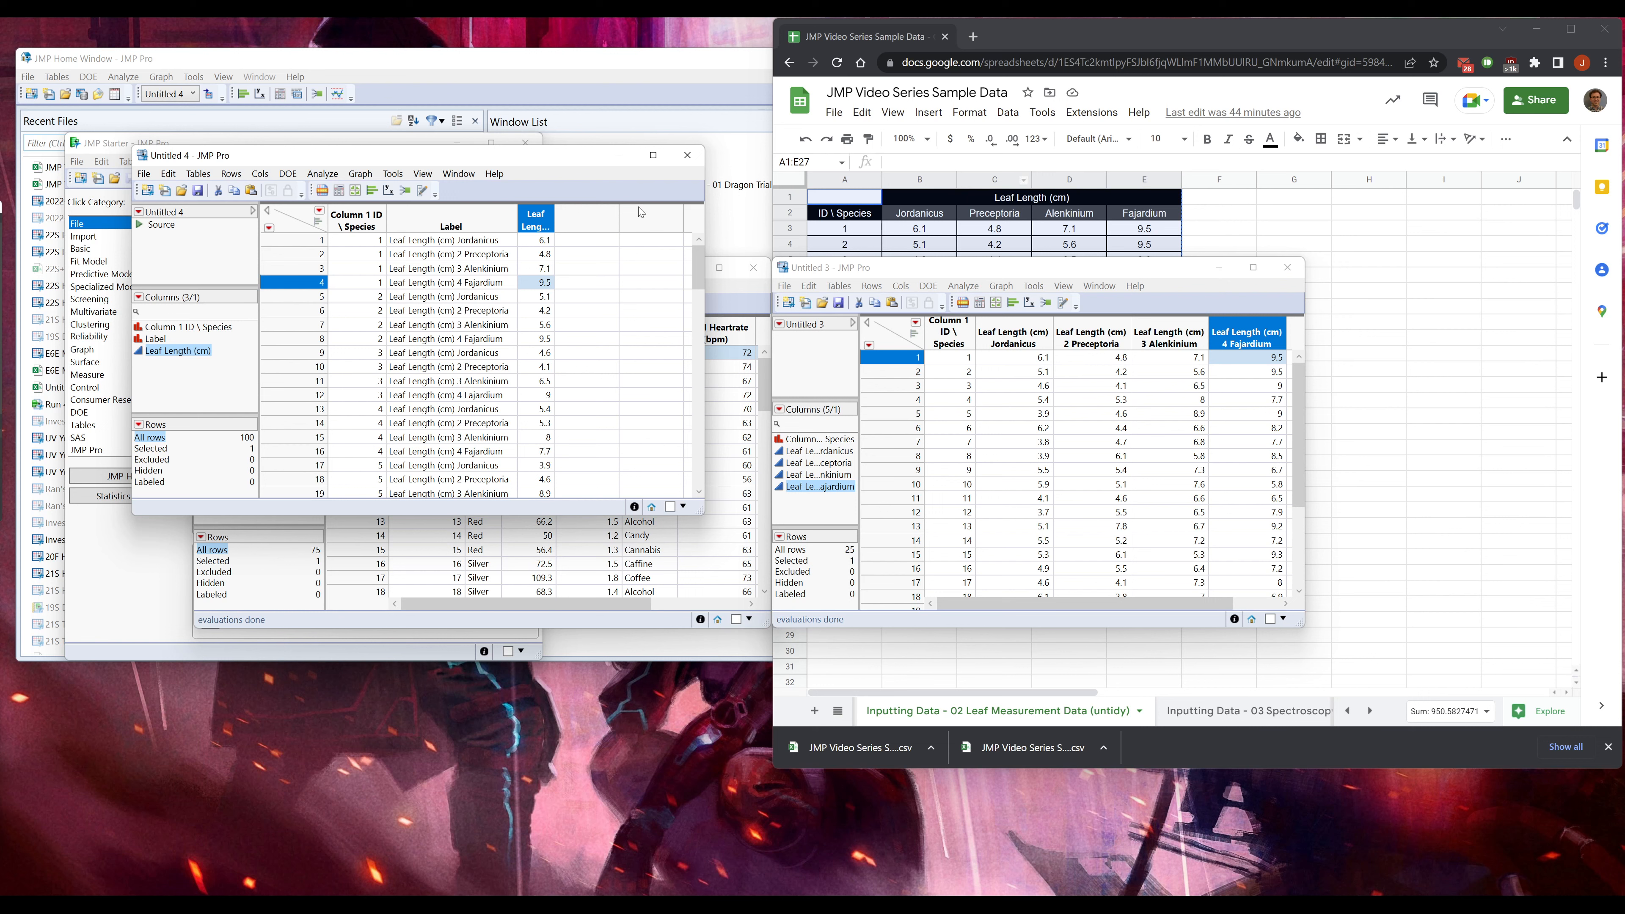
{"action": "double_click", "coordinate": [452, 221]}
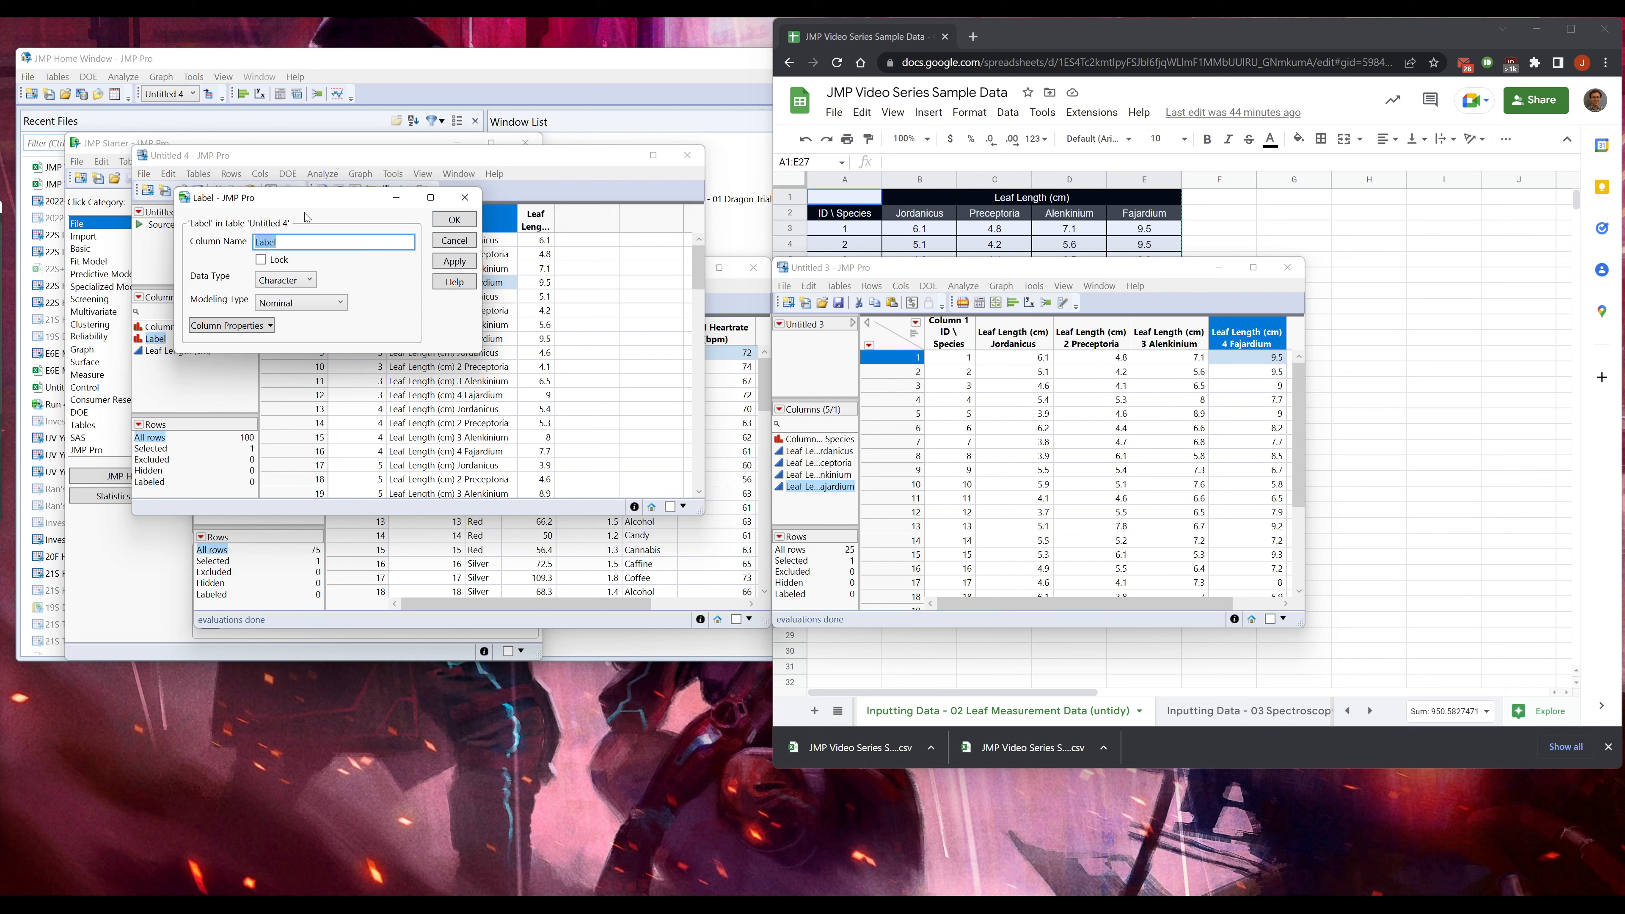
{"action": "type", "text": "Species"}
{"action": "left_click", "coordinate": [466, 246]}
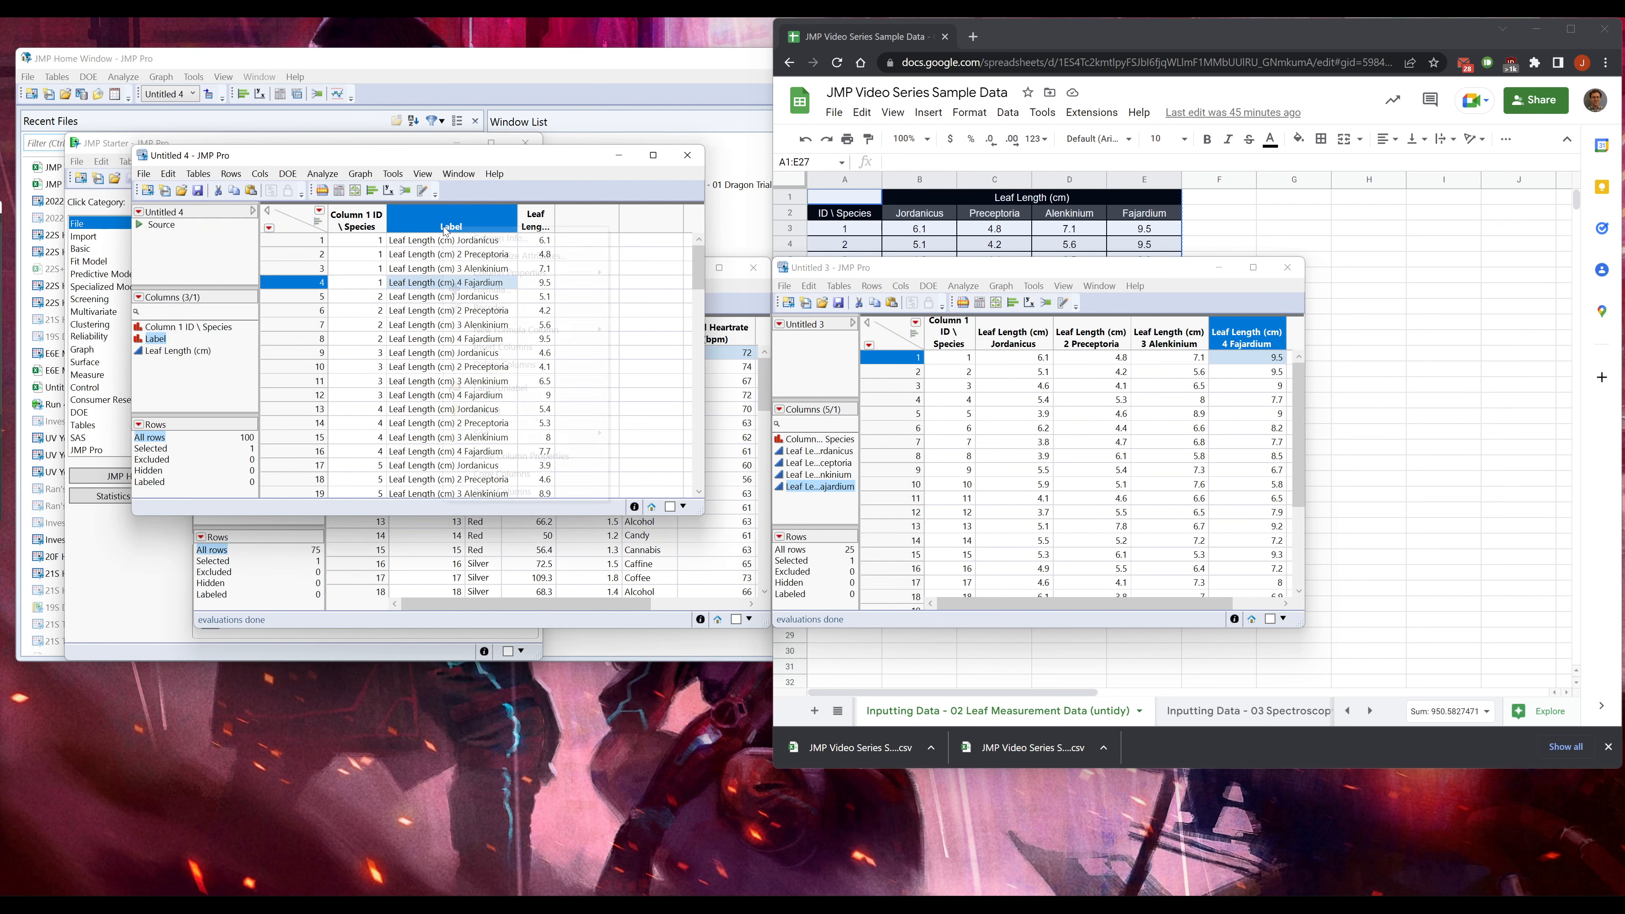
{"action": "right_click", "coordinate": [444, 226]}
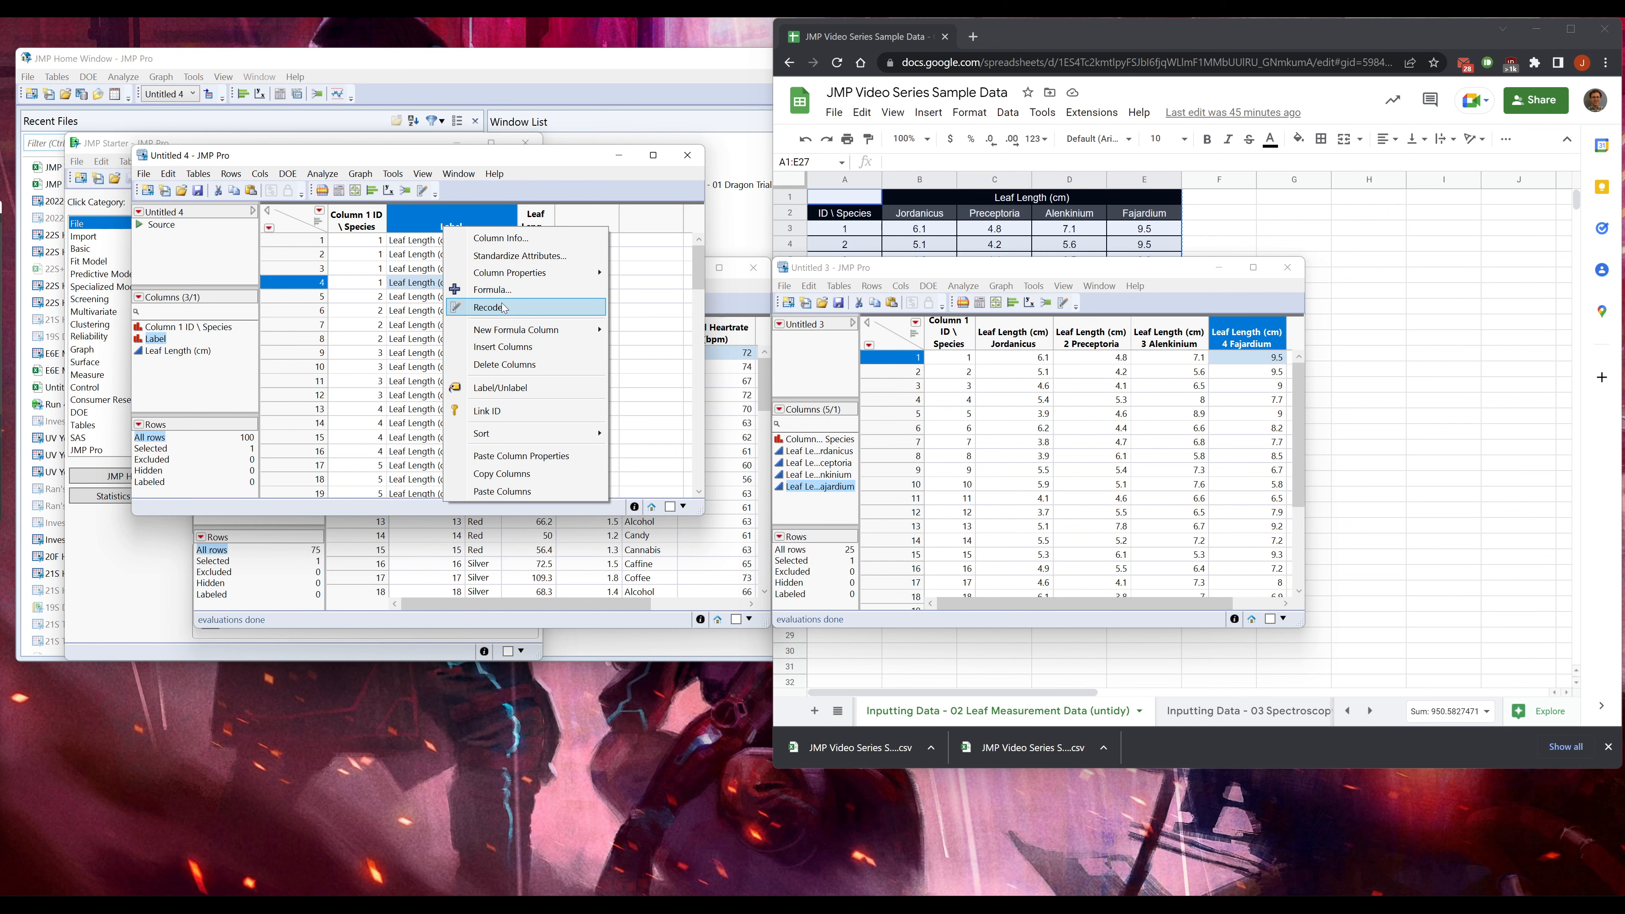
{"action": "left_click", "coordinate": [433, 165]}
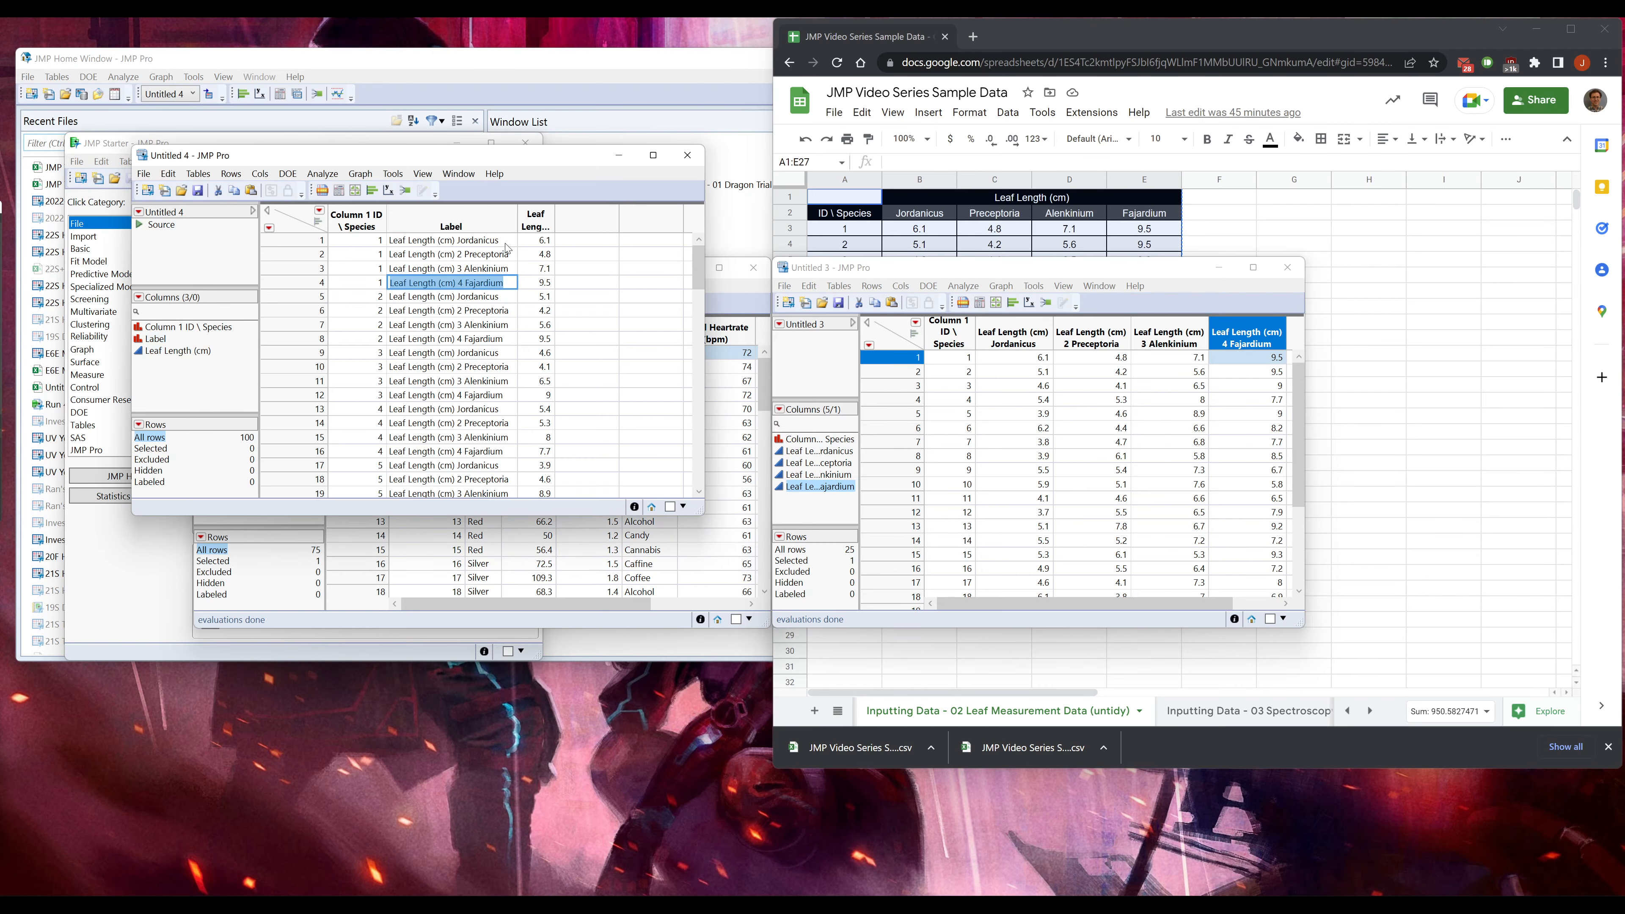
{"action": "left_click", "coordinate": [505, 242]}
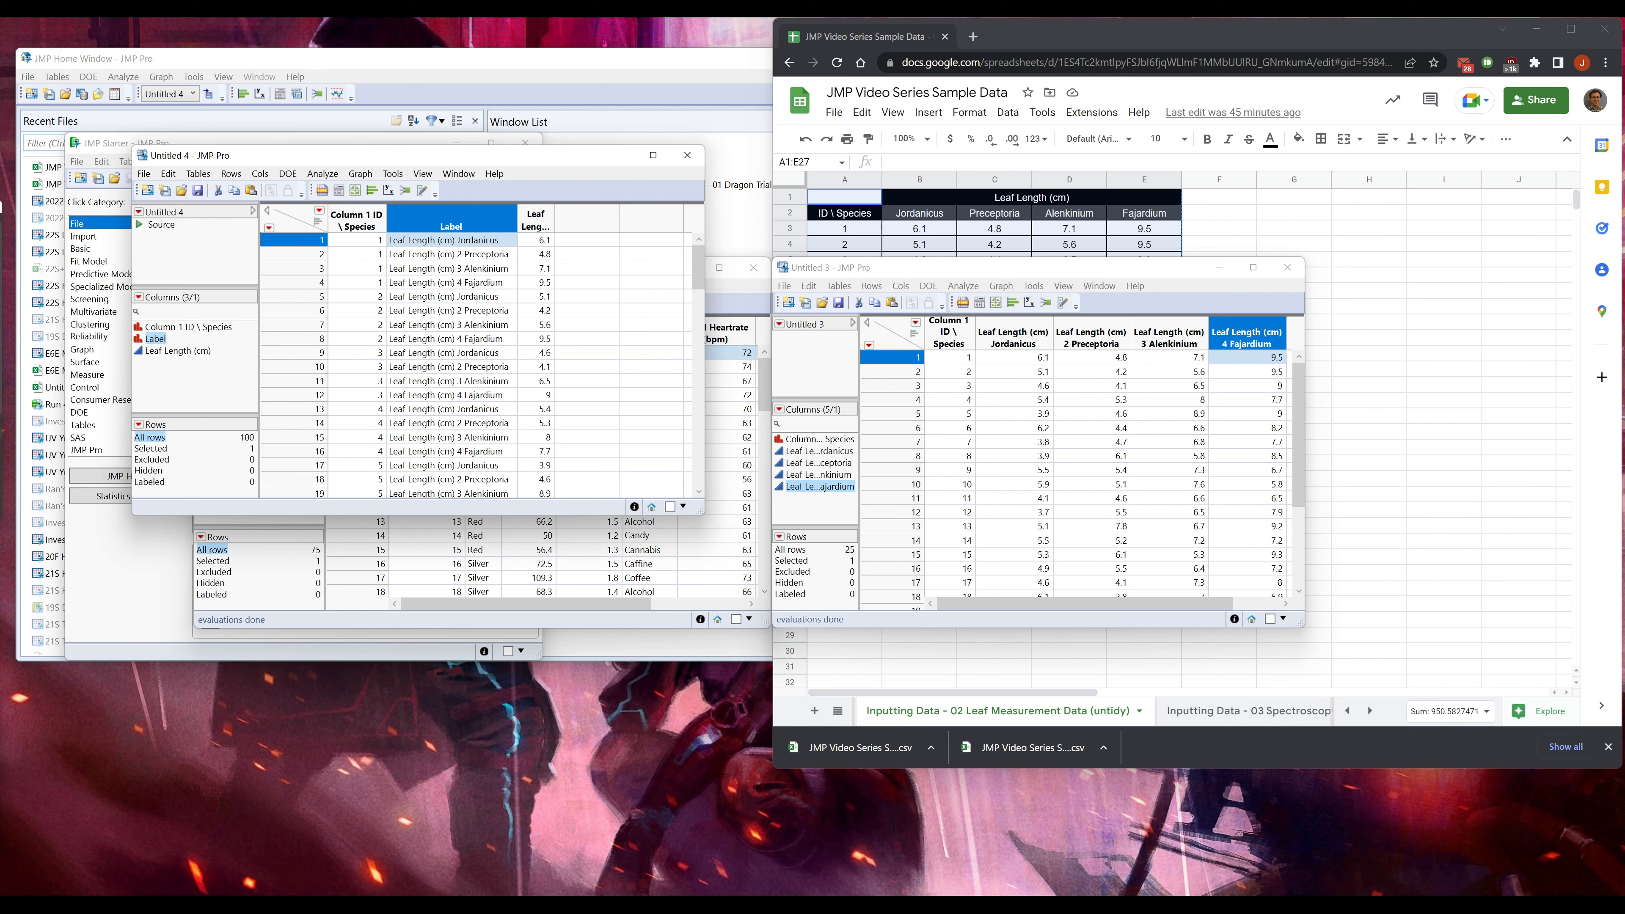
{"action": "left_click", "coordinate": [466, 257]}
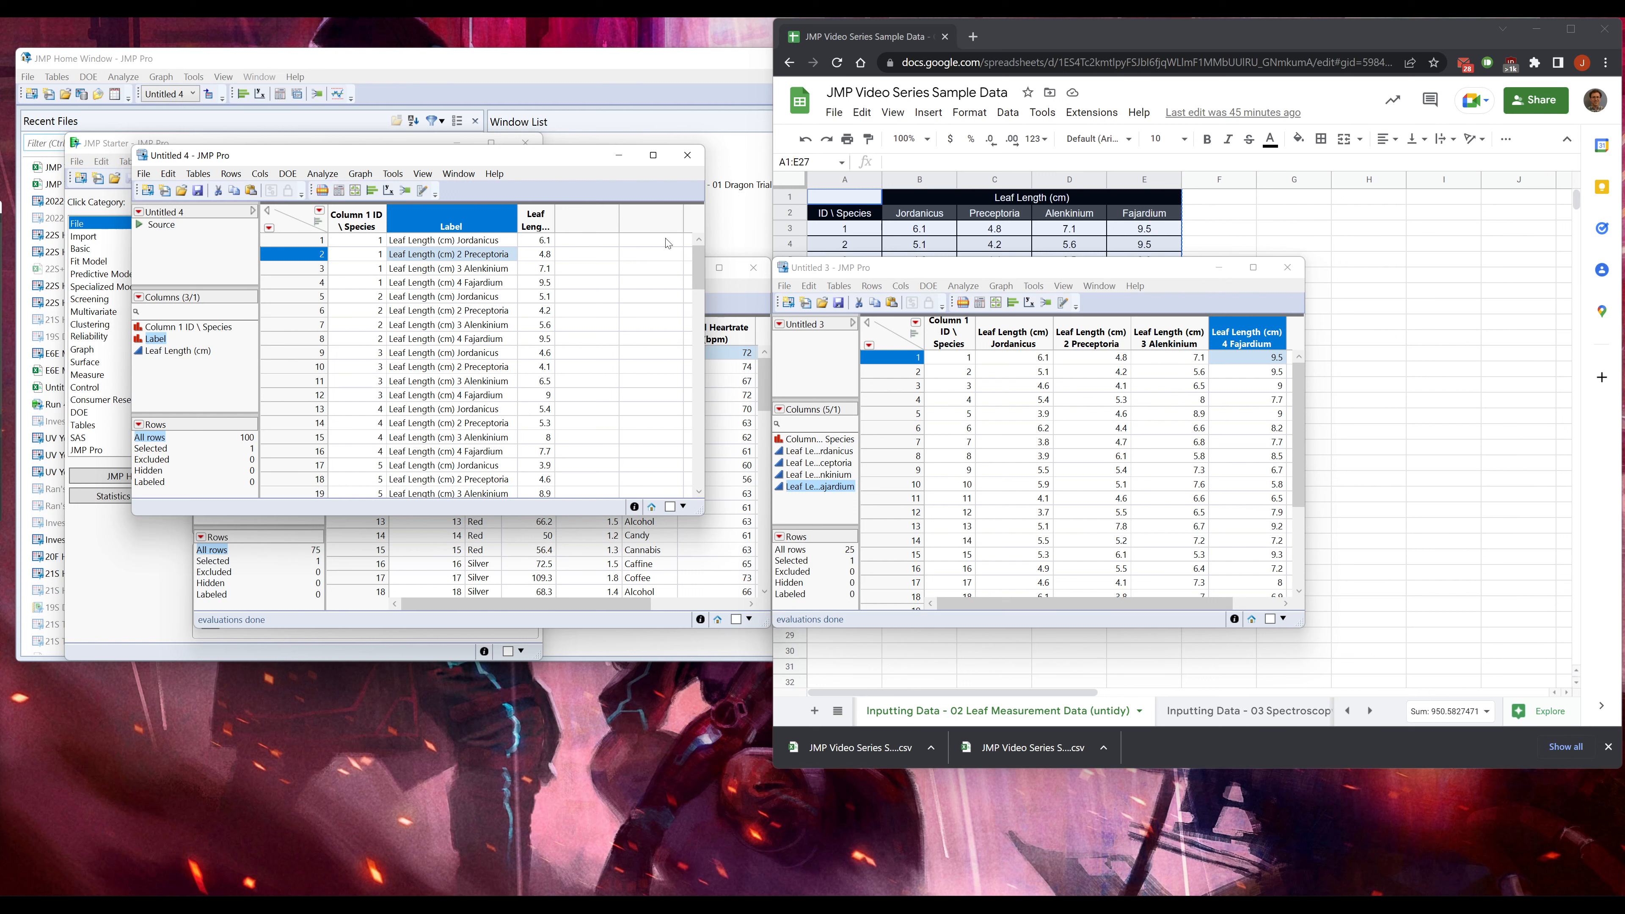
{"action": "mouse_move", "coordinate": [699, 265]}
{"action": "left_mouse_down"}
{"action": "mouse_move", "coordinate": [707, 488]}
{"action": "mouse_move", "coordinate": [700, 256]}
{"action": "left_mouse_up"}
- Set up a Recode of the Label column that outputs to a new column named Species
{"action": "right_click", "coordinate": [455, 230]}
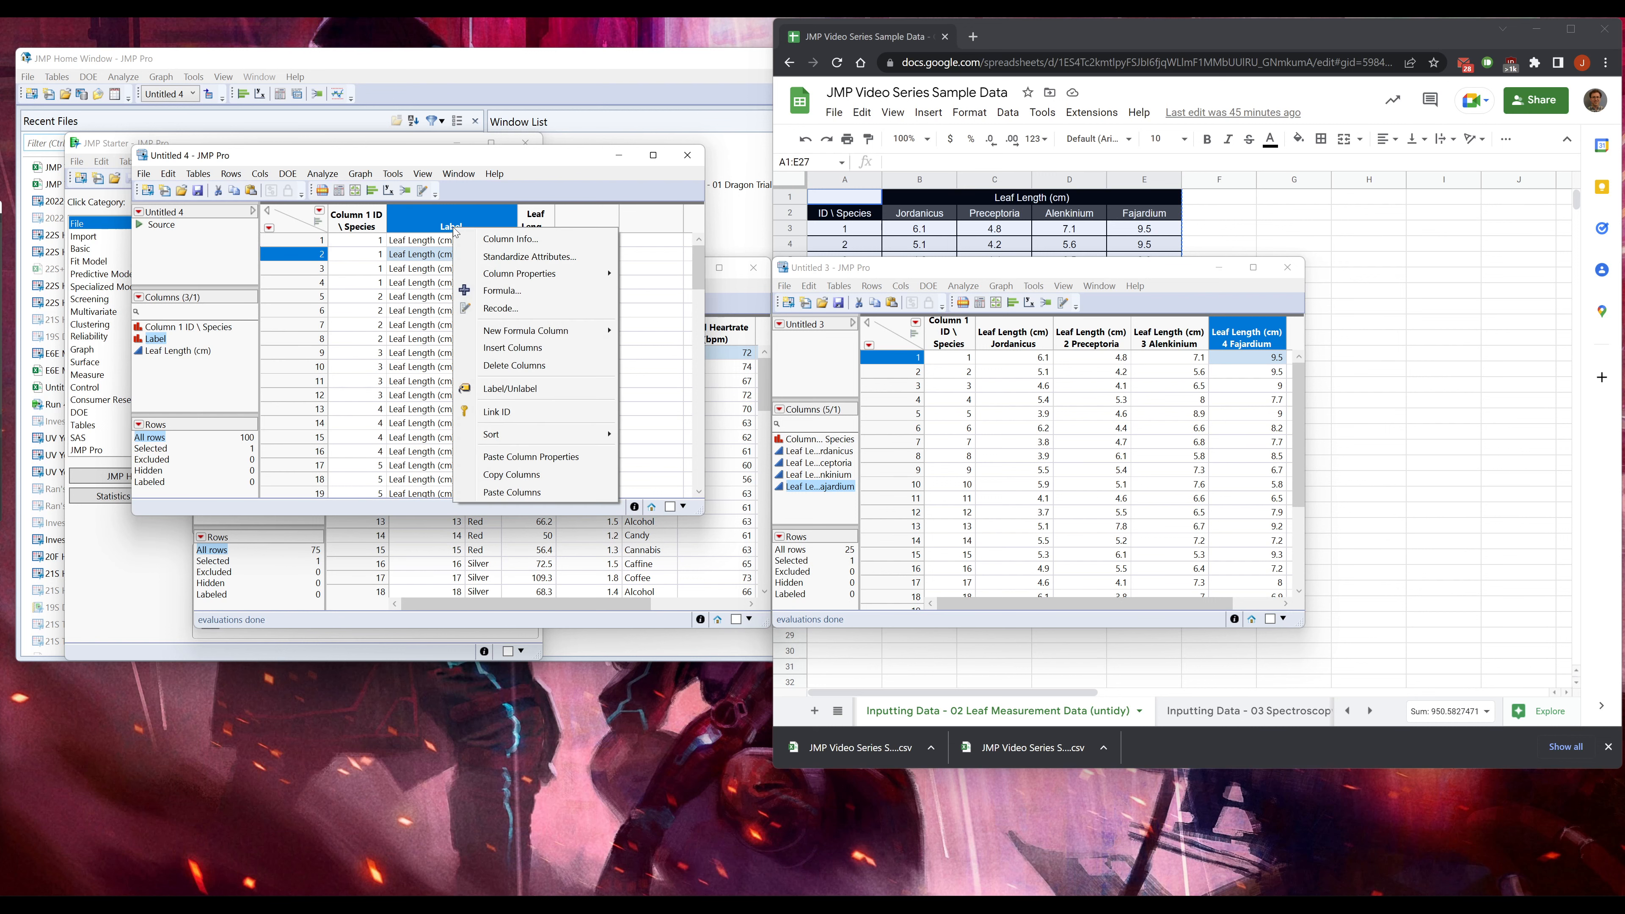
{"action": "left_click", "coordinate": [526, 311]}
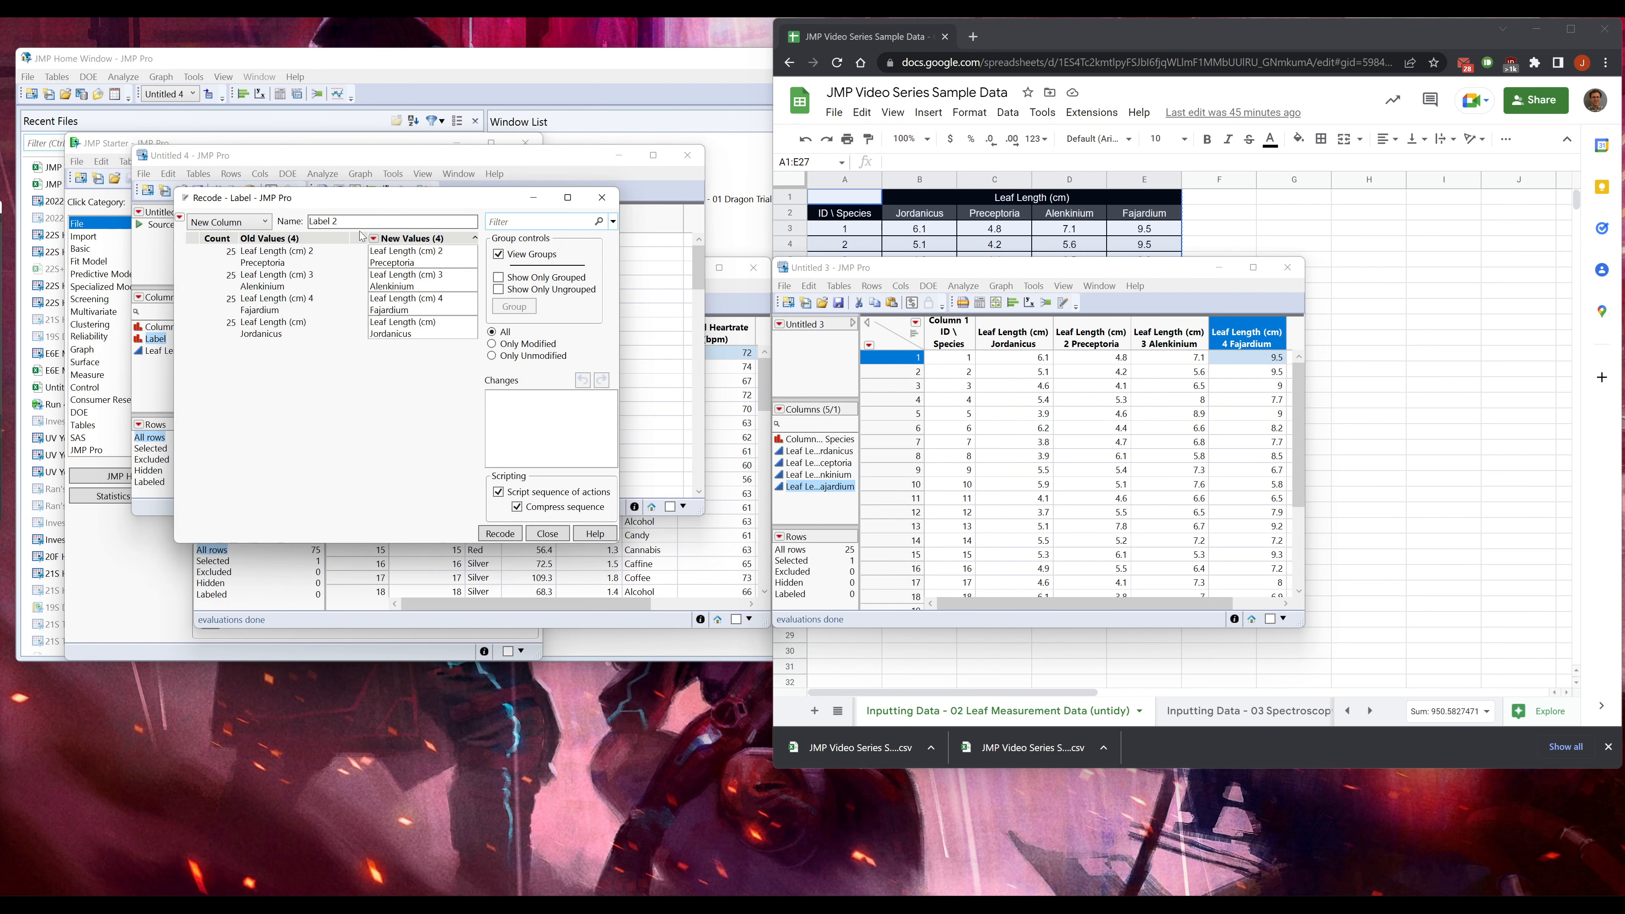
{"action": "left_click_drag", "start_coordinate": [314, 210], "coordinate": [328, 229]}
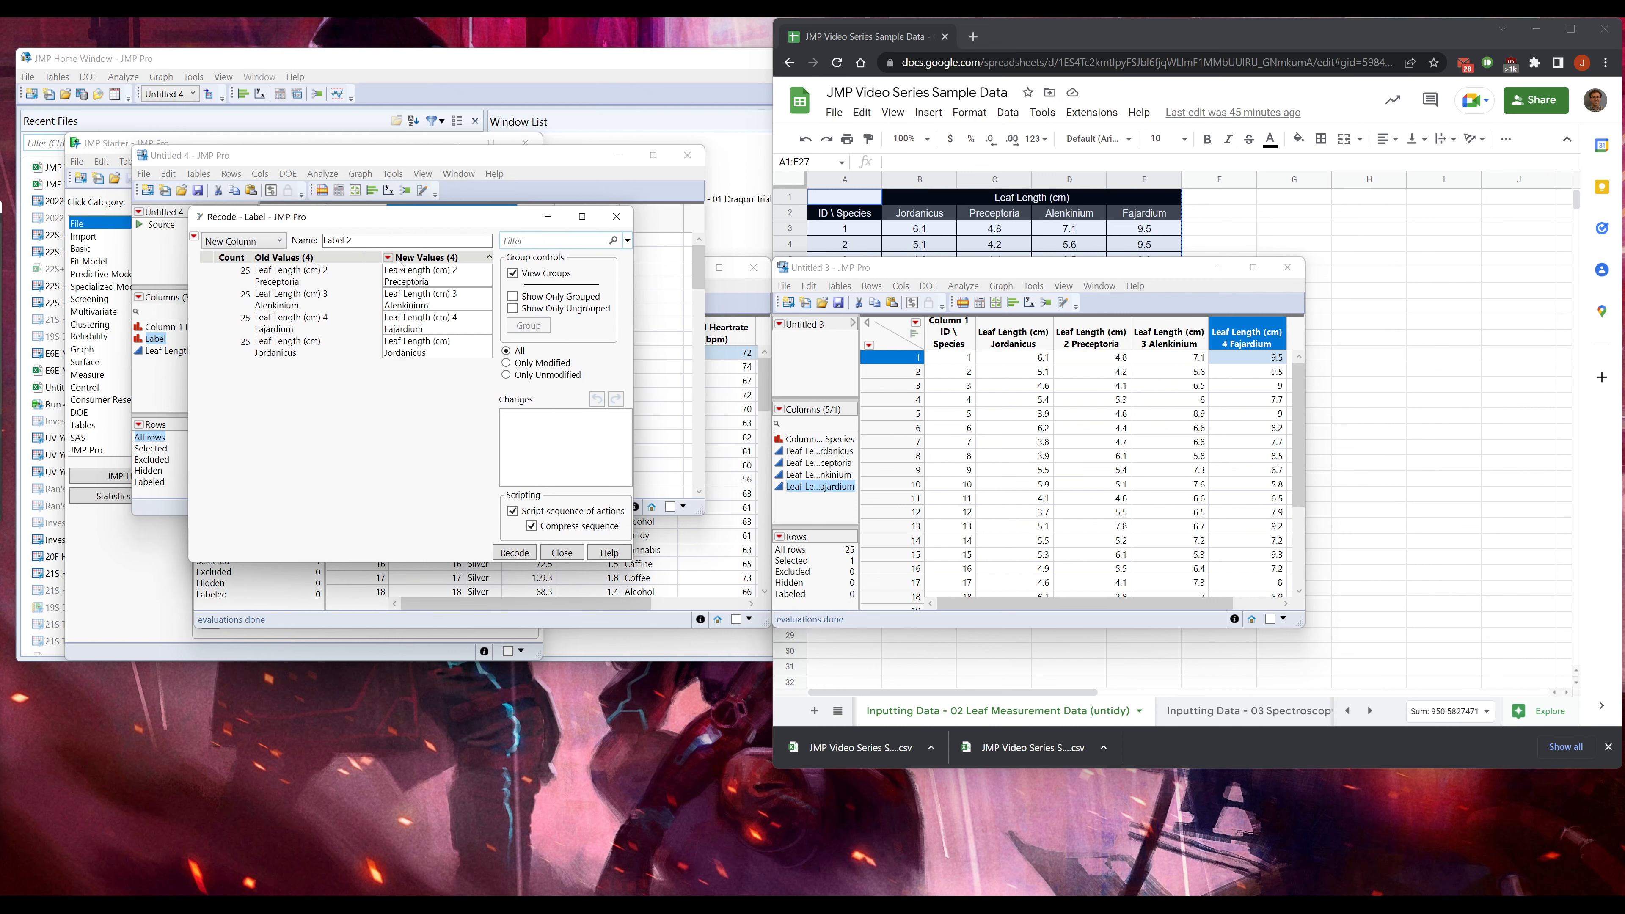
{"action": "left_click", "coordinate": [264, 246]}
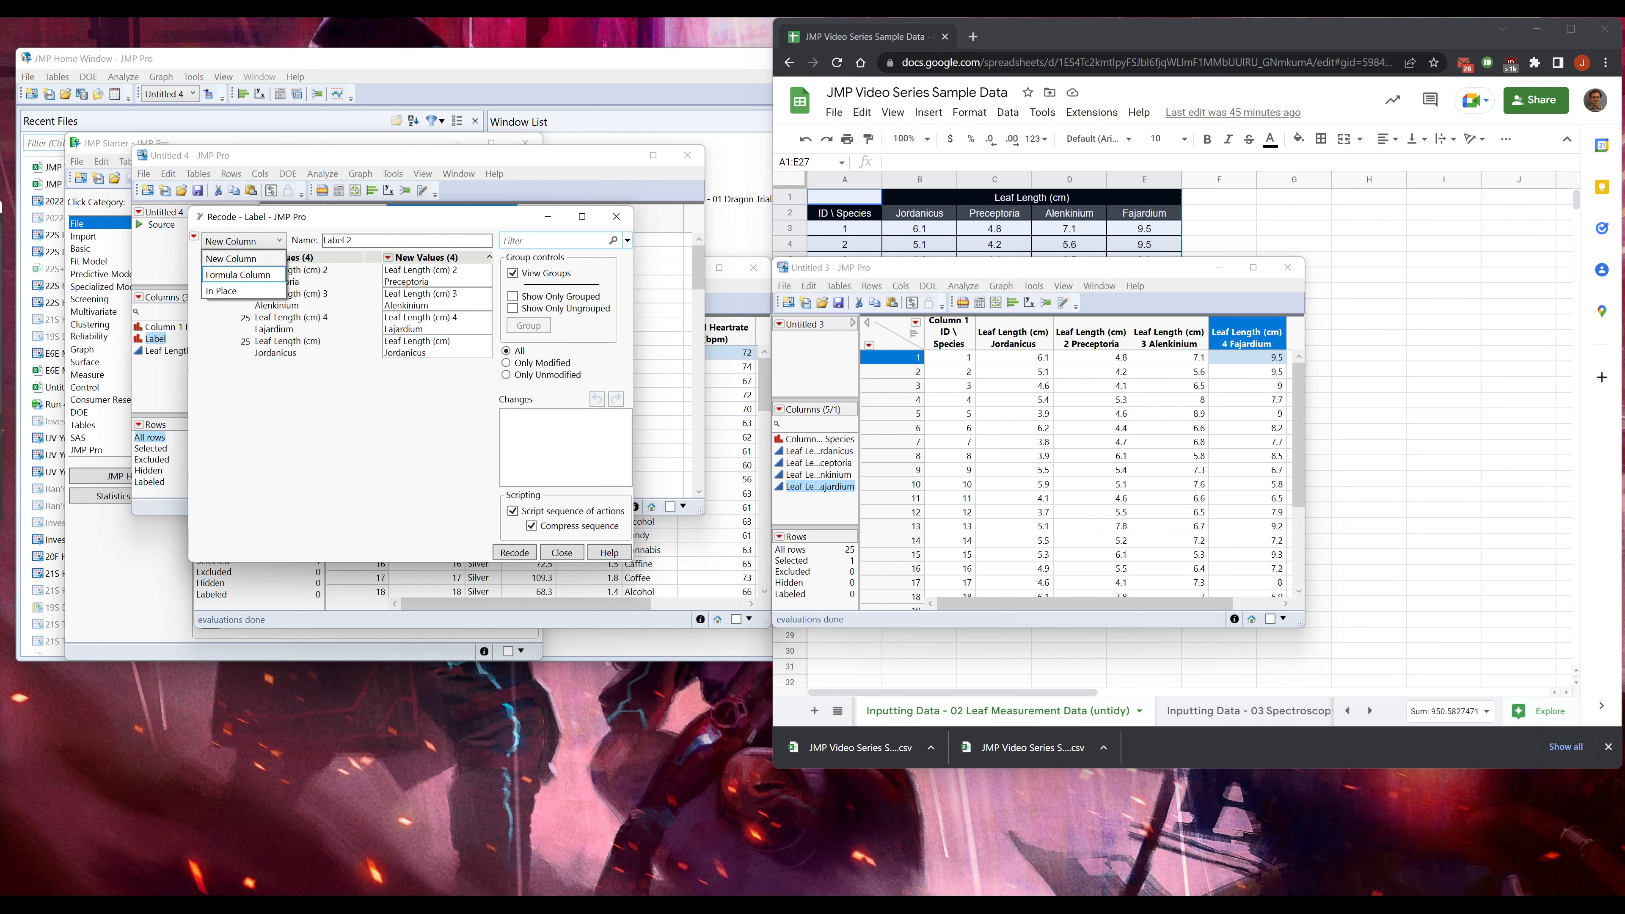
{"action": "left_click", "coordinate": [231, 259]}
{"action": "type", "text": "Species"}
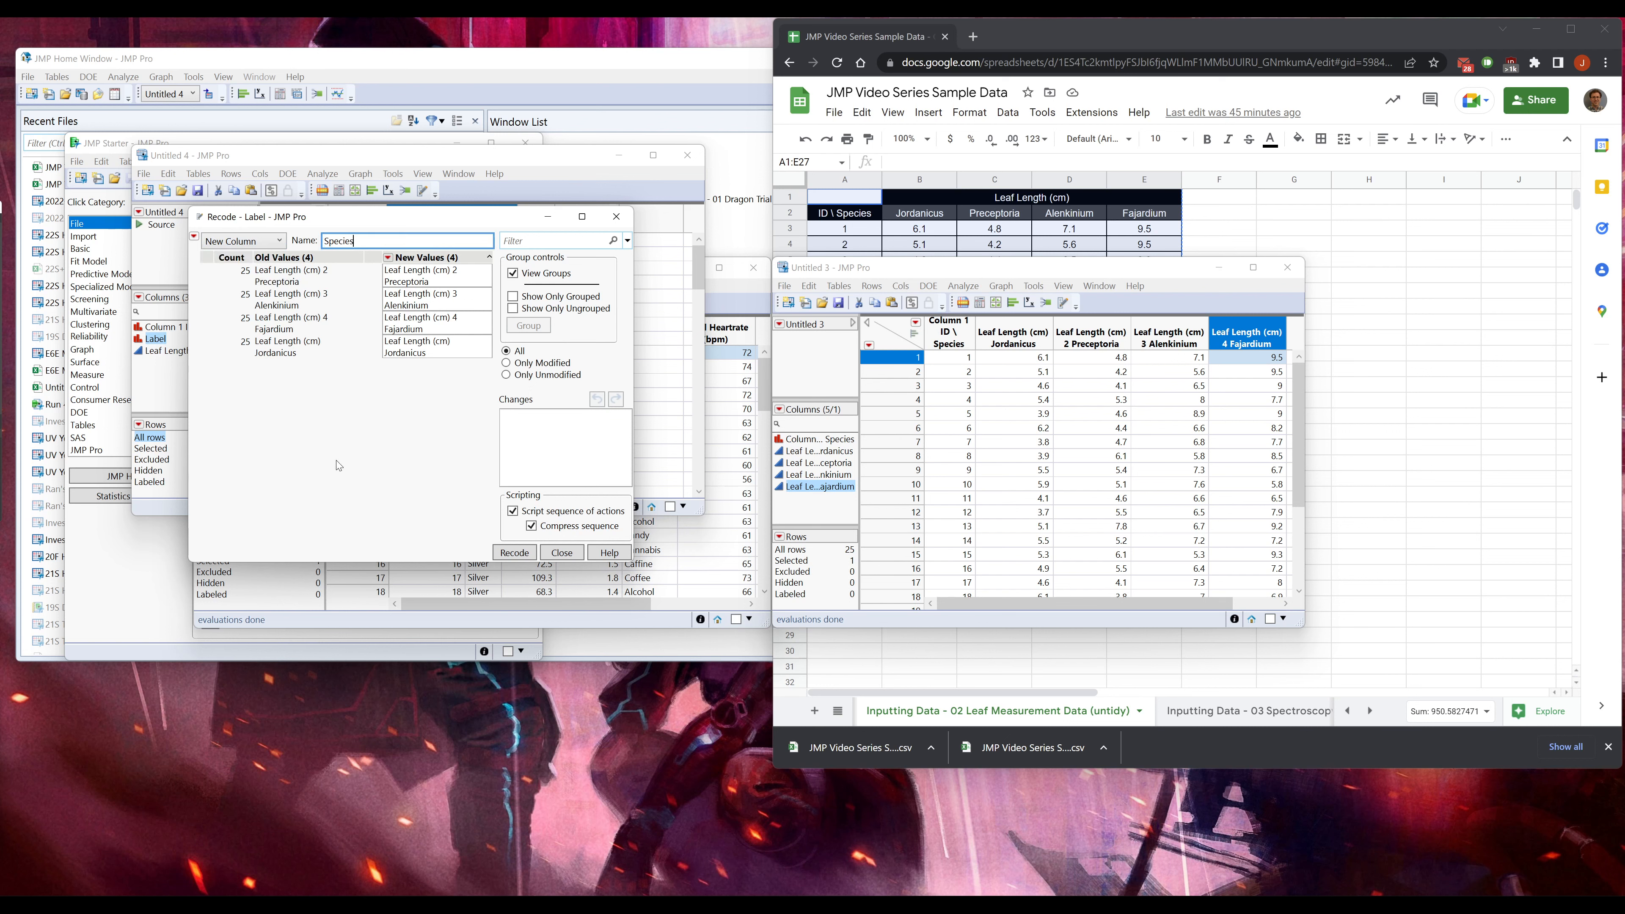
{"action": "key", "text": "Tab"}
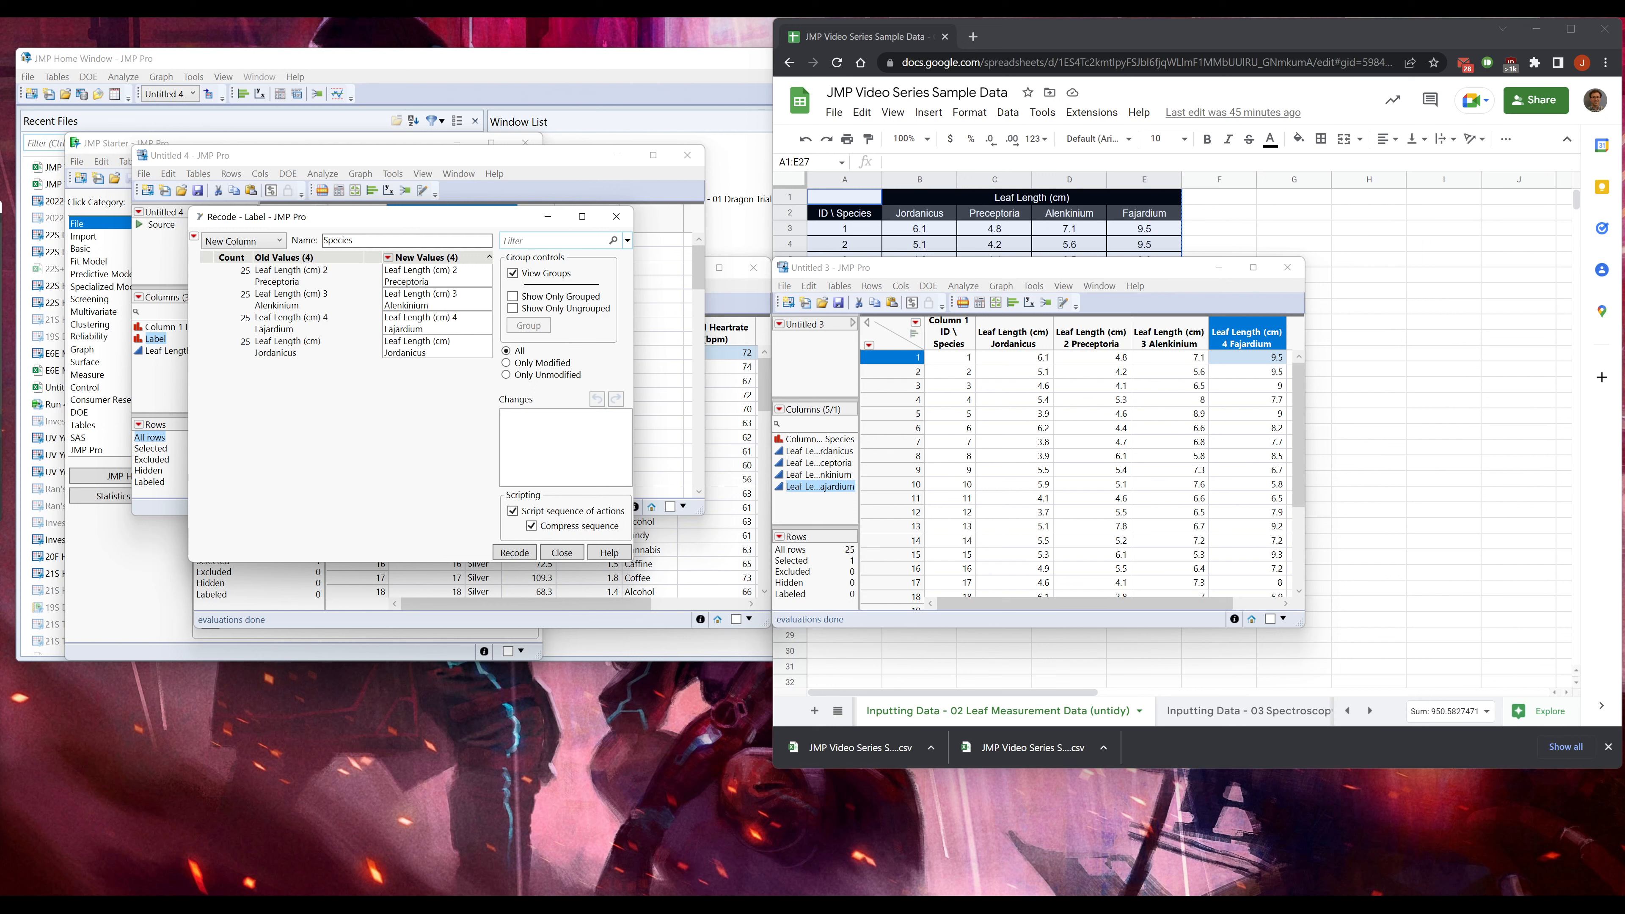
- Recode the value "Leaf Length (cm) Jordanicus" as "Jordanicus" by removing its prefix
{"action": "left_click", "coordinate": [438, 347]}
{"action": "left_click", "coordinate": [452, 342]}
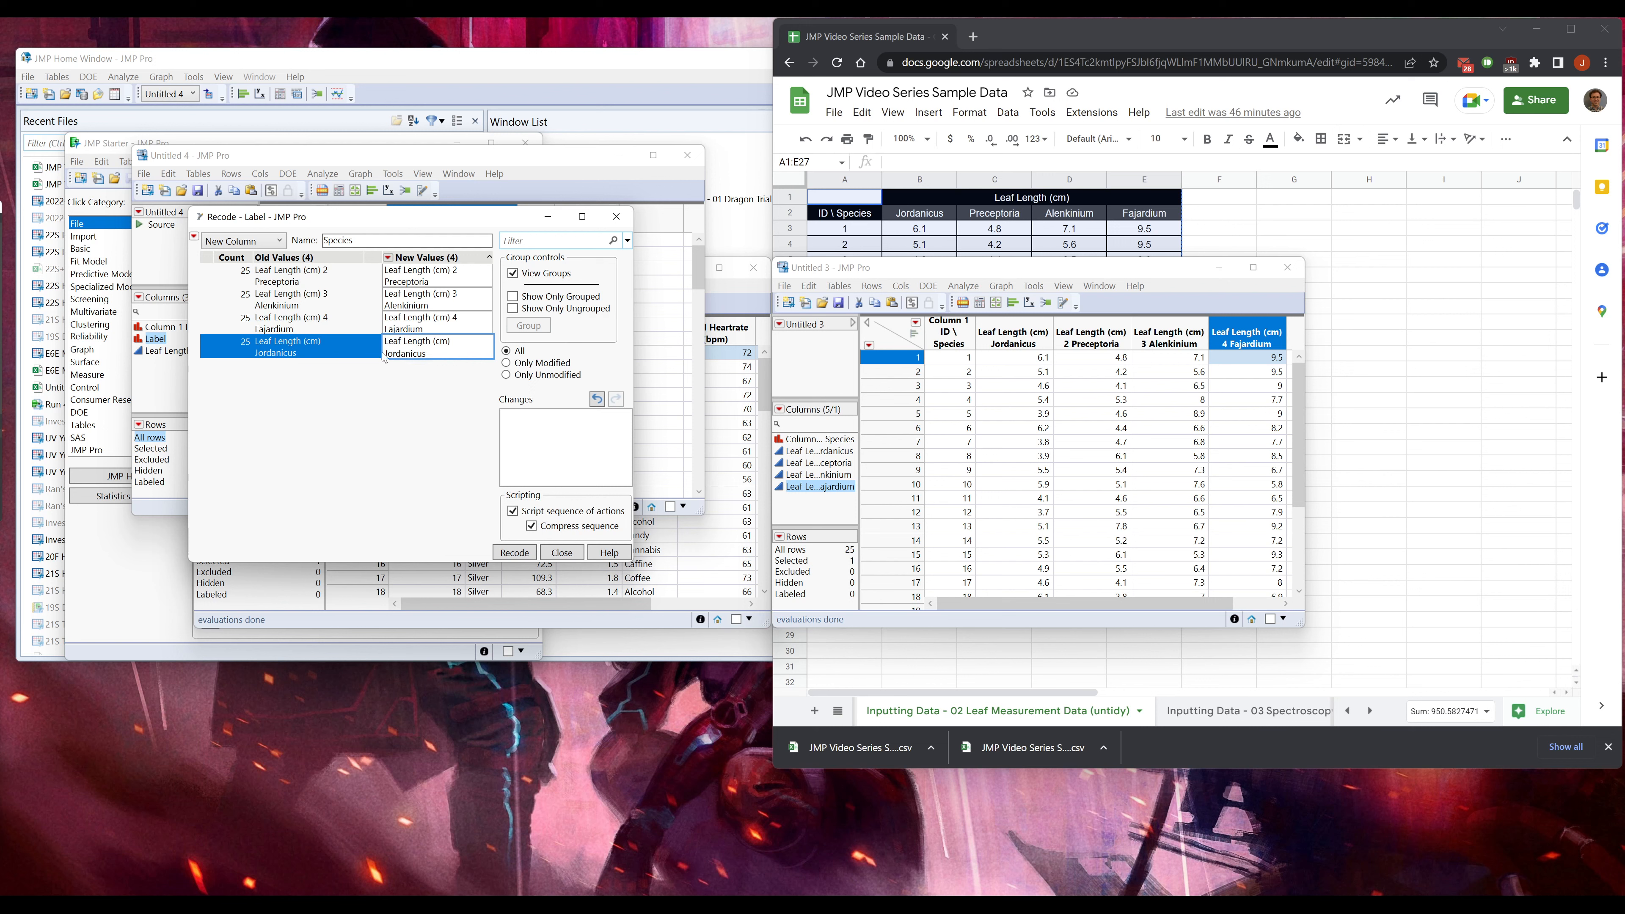
{"action": "left_click_drag", "start_coordinate": [384, 357], "coordinate": [376, 336]}
{"action": "key", "text": "BackSpace"}
{"action": "key", "text": "Return"}
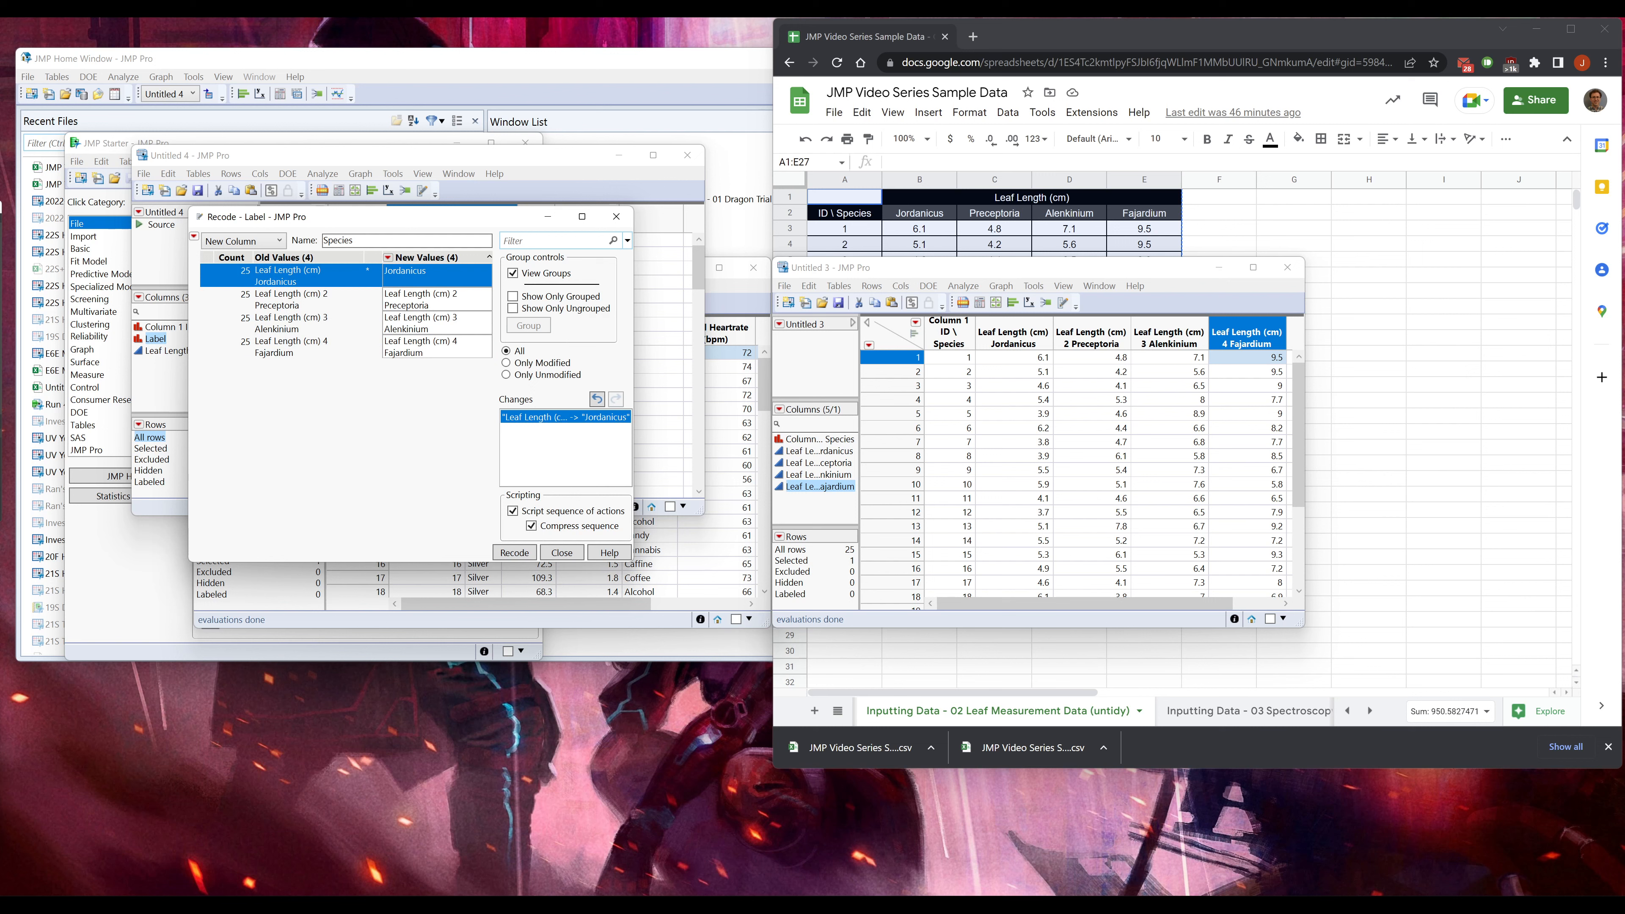
- Strip "Leaf Length (cm)" and its trailing space from the new values with a plain-text Replace String and empty replacement text
{"action": "left_click", "coordinate": [387, 258]}
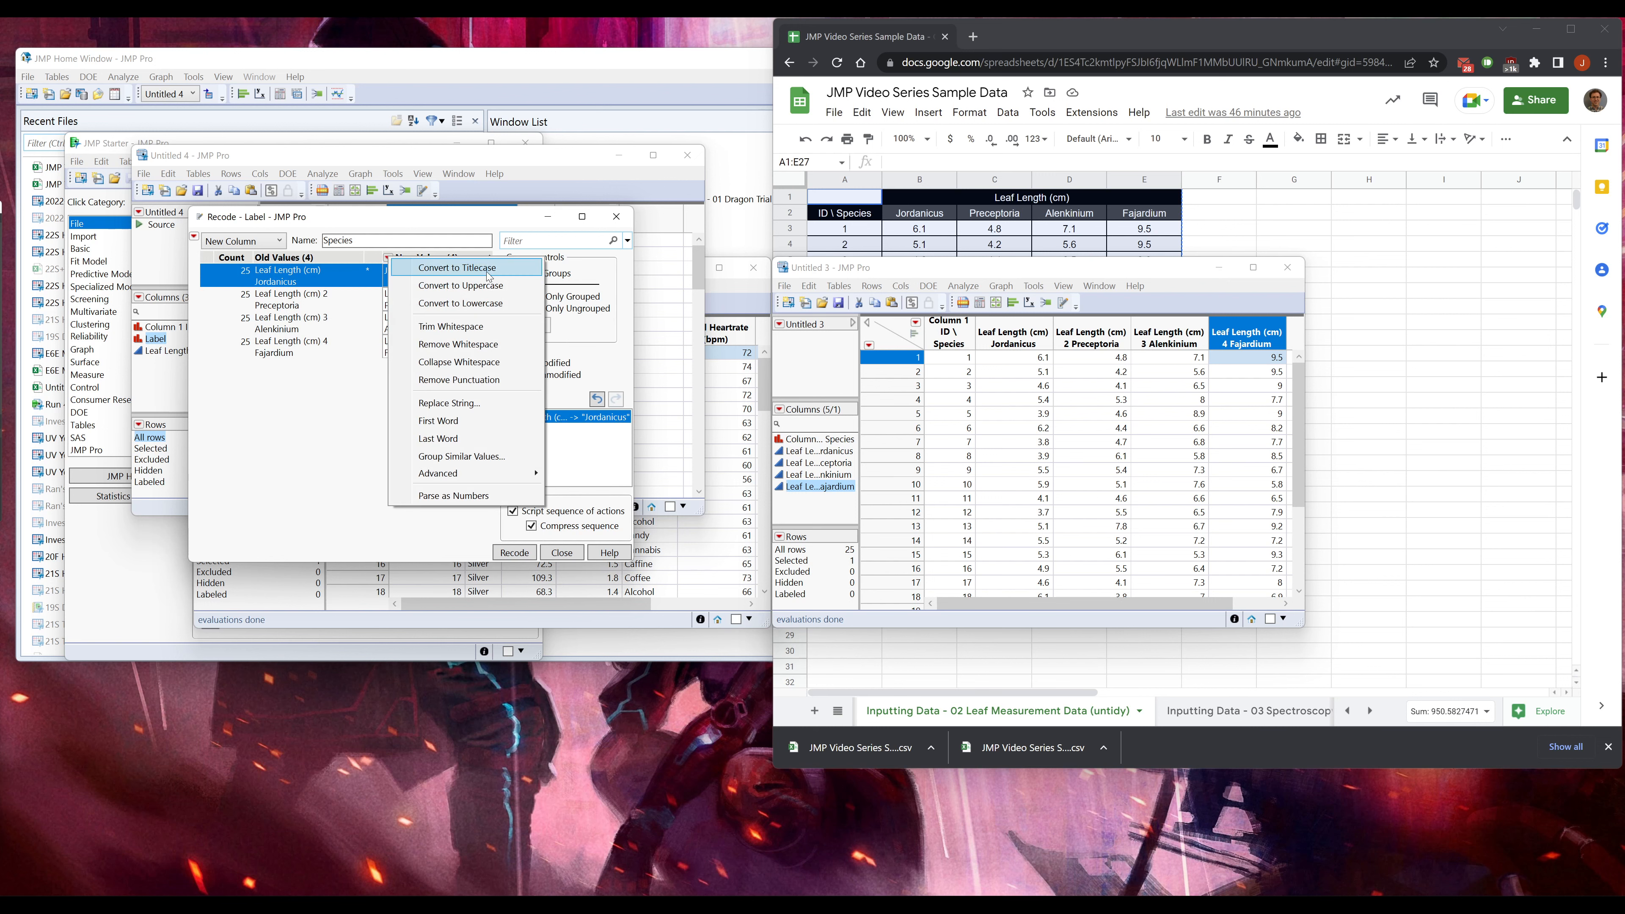
{"action": "left_click", "coordinate": [477, 403]}
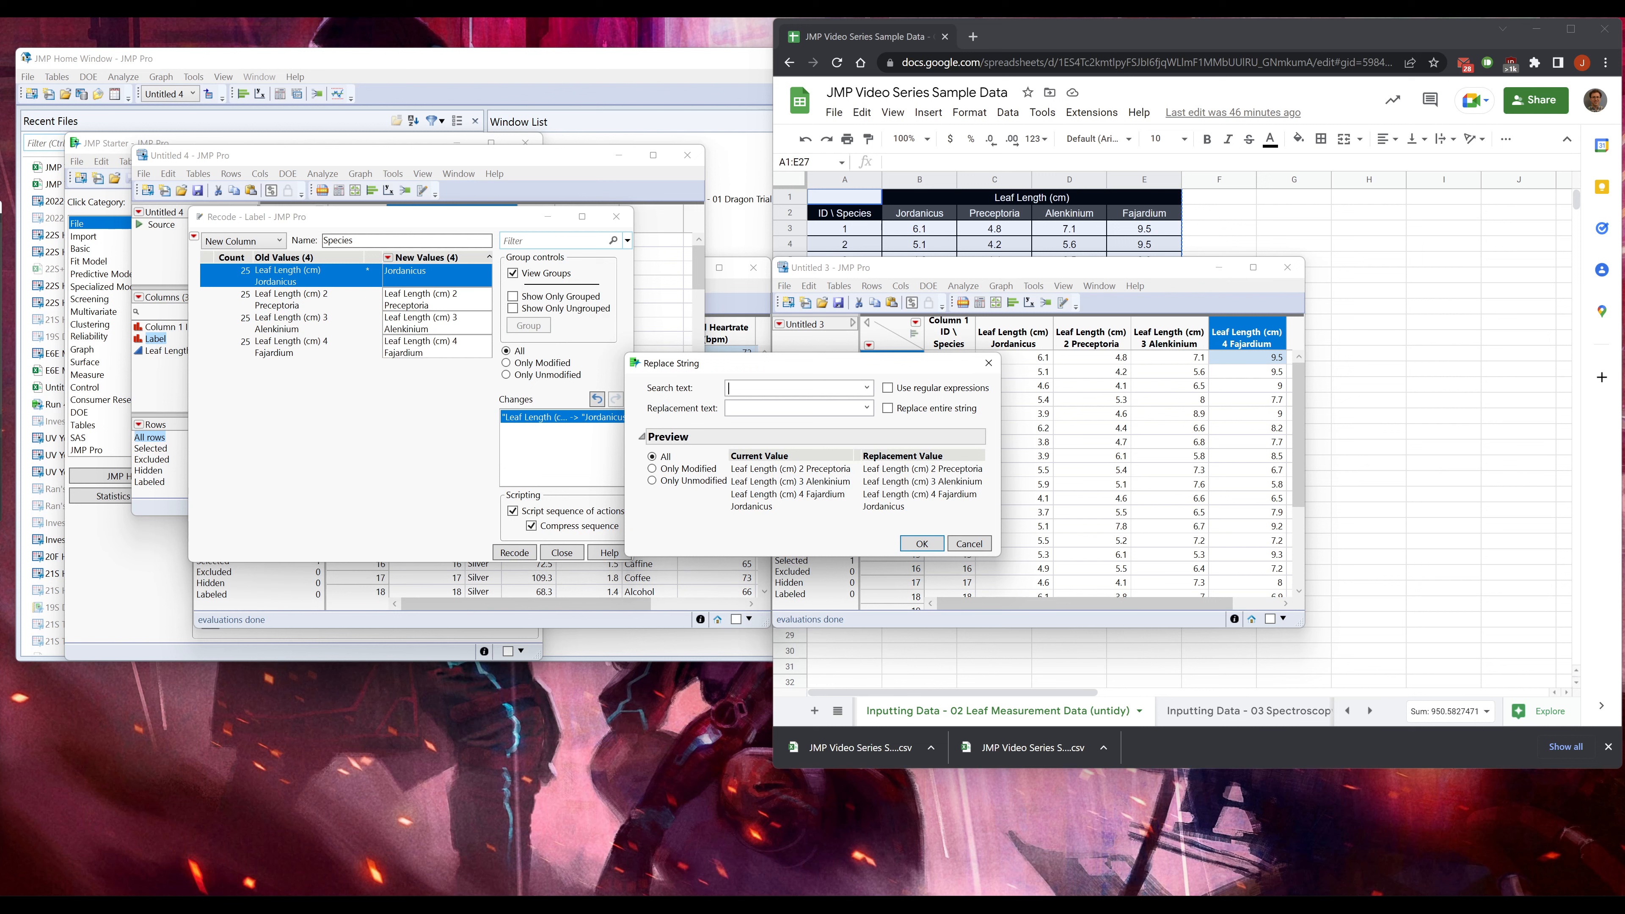
{"action": "type", "text": "Leaf Le"}
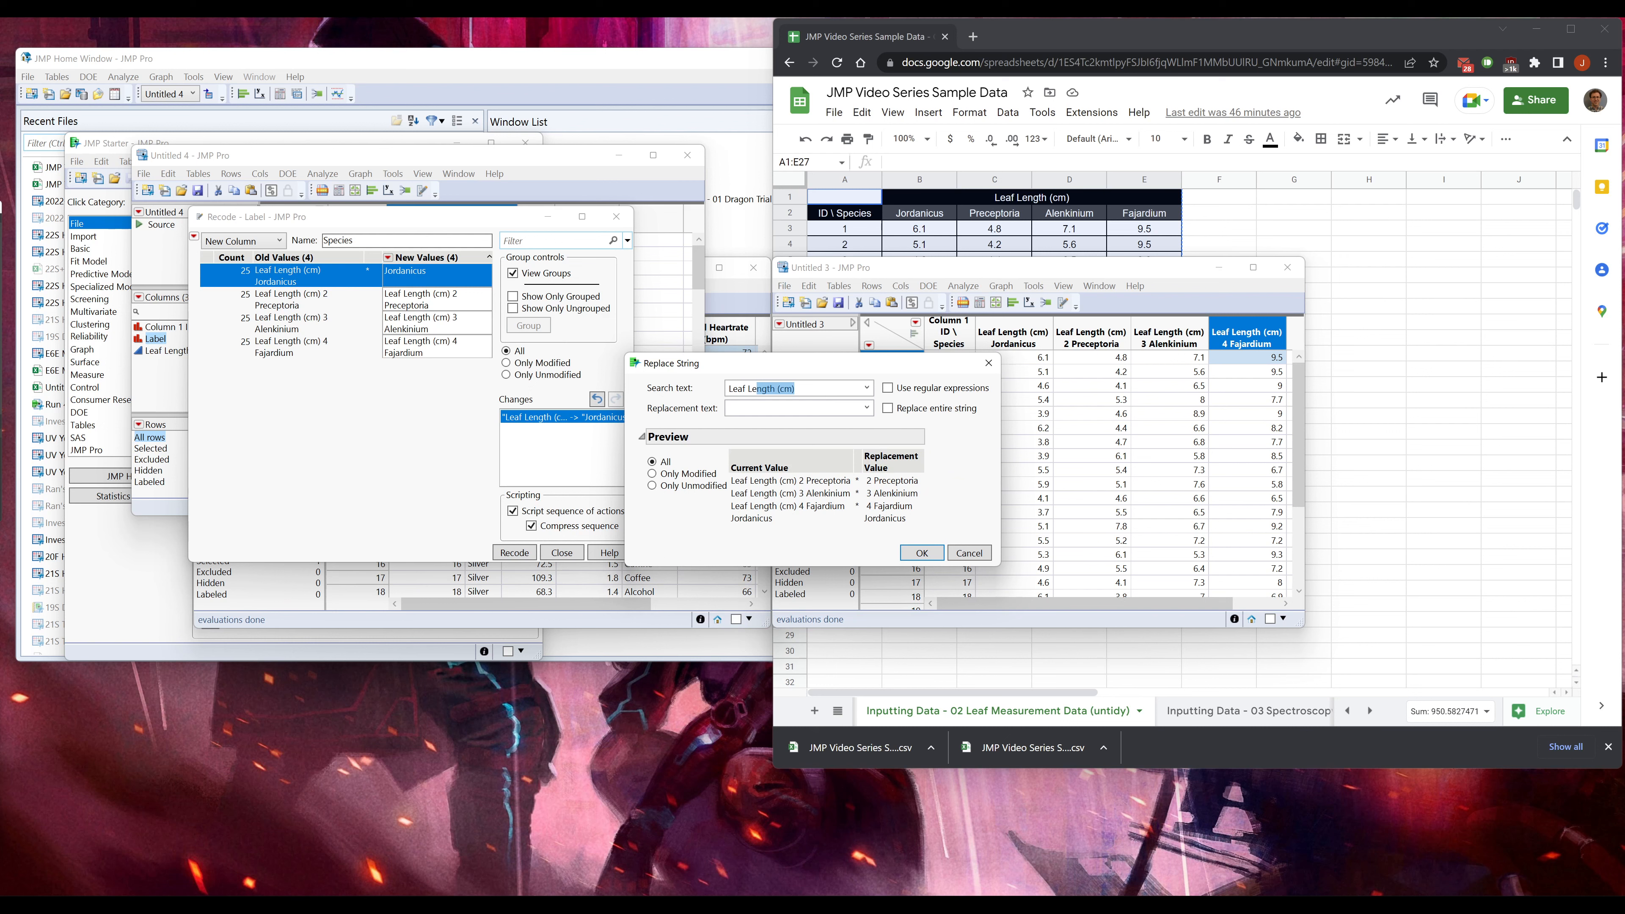
{"action": "type", "text": "ngth (cm)"}
{"action": "left_click", "coordinate": [887, 392]}
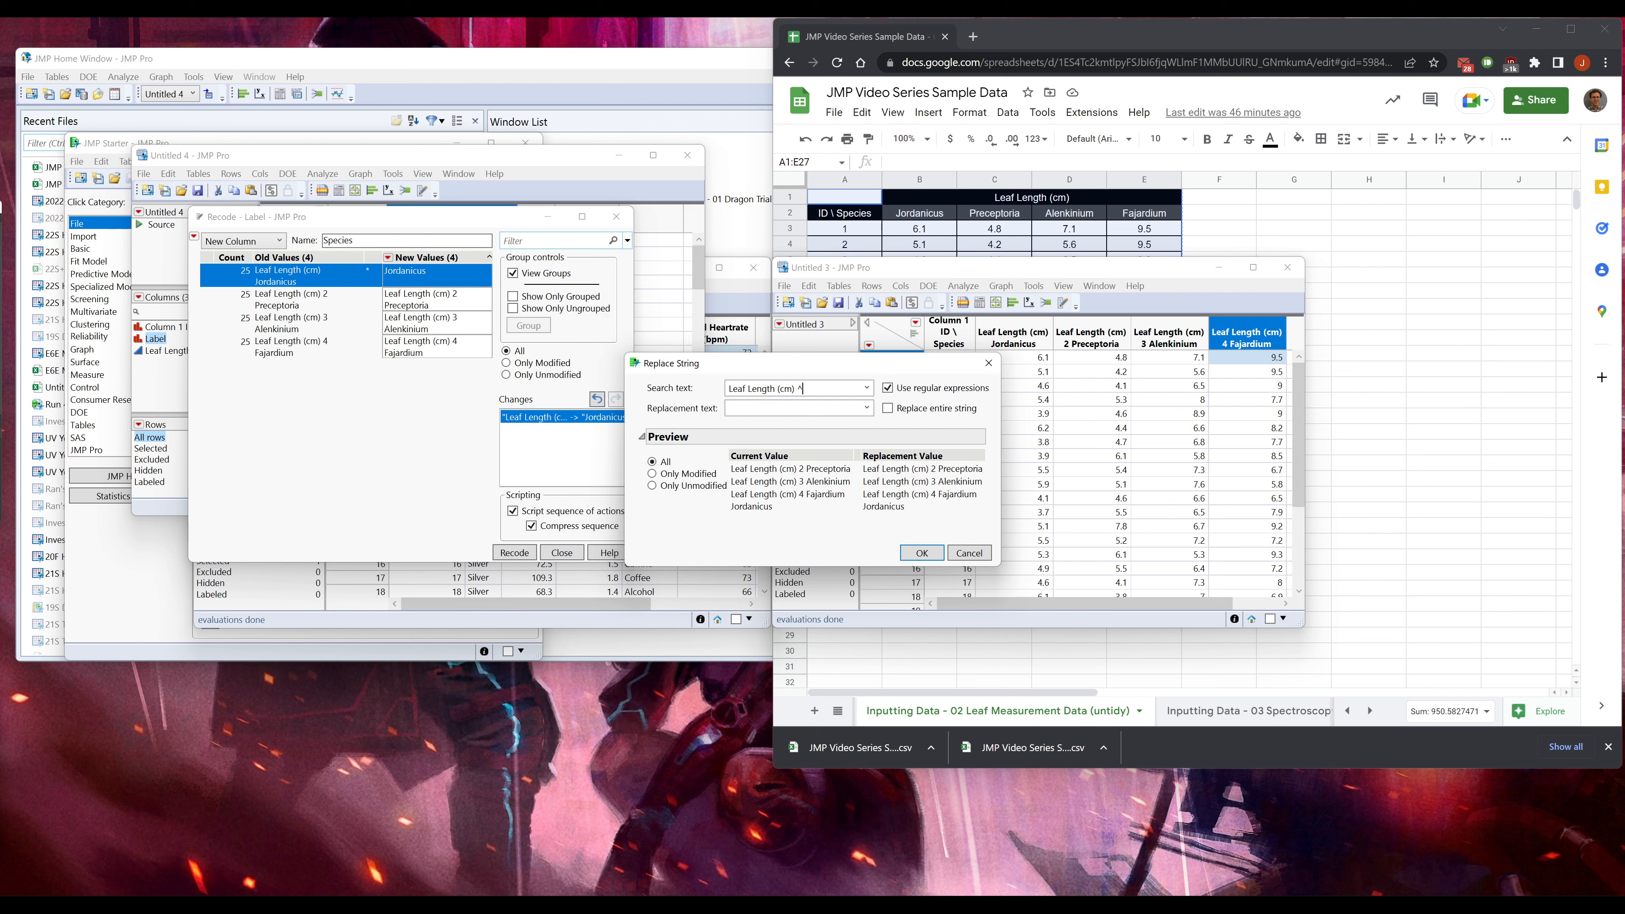
{"action": "left_click", "coordinate": [888, 389]}
{"action": "key", "text": "BackSpace"}
{"action": "key", "text": "BackSpace"}
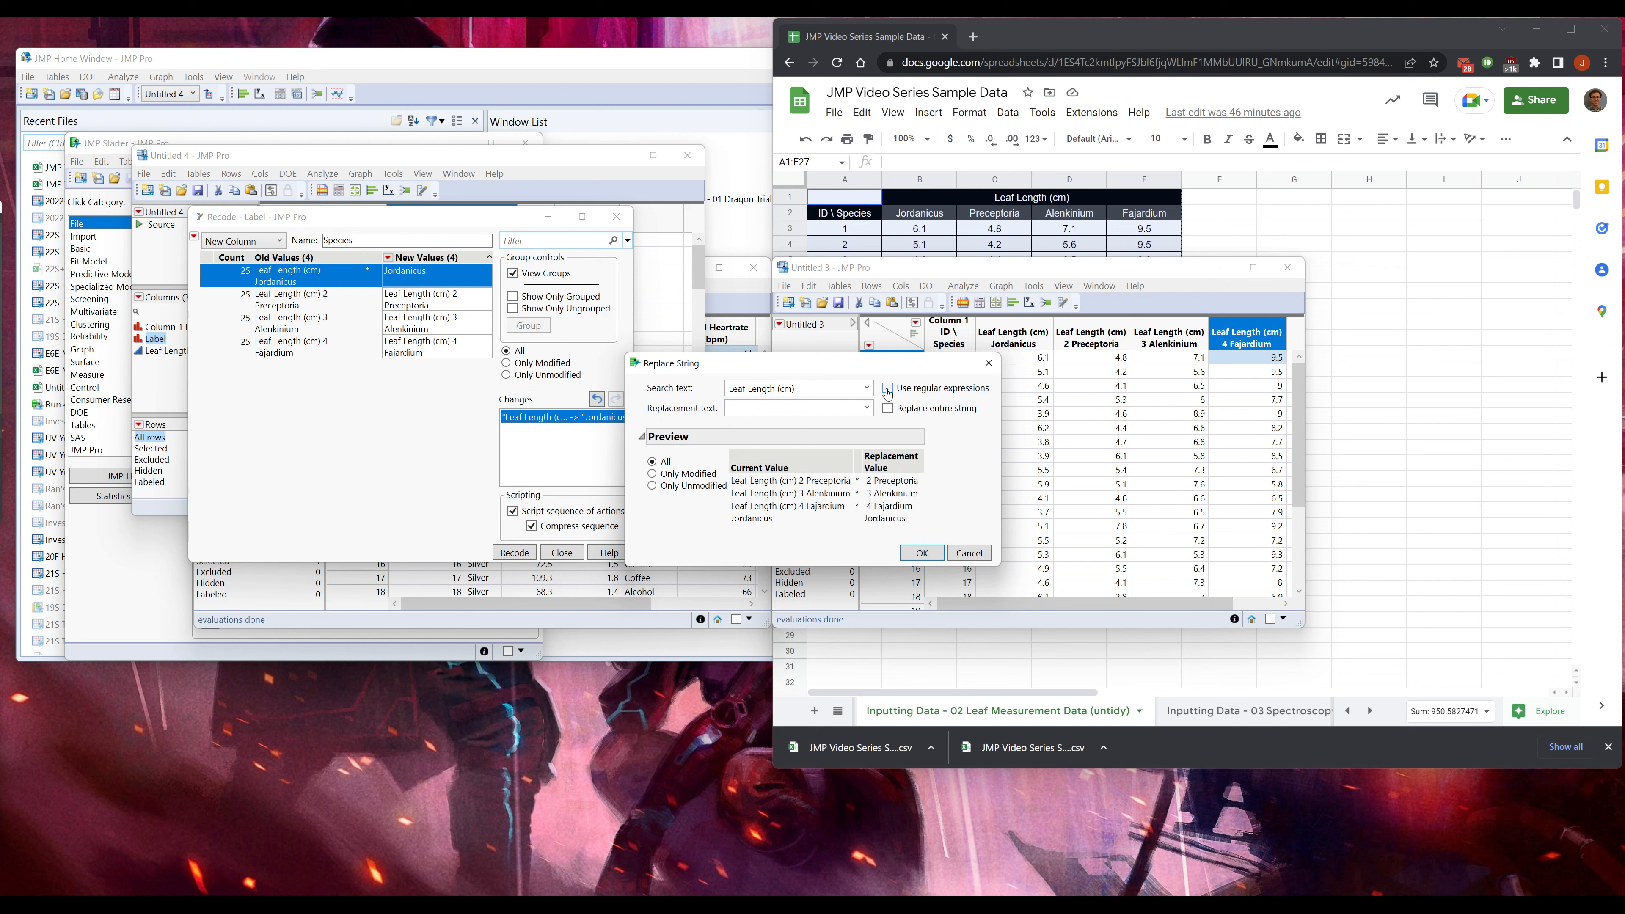
{"action": "key", "text": "Down"}
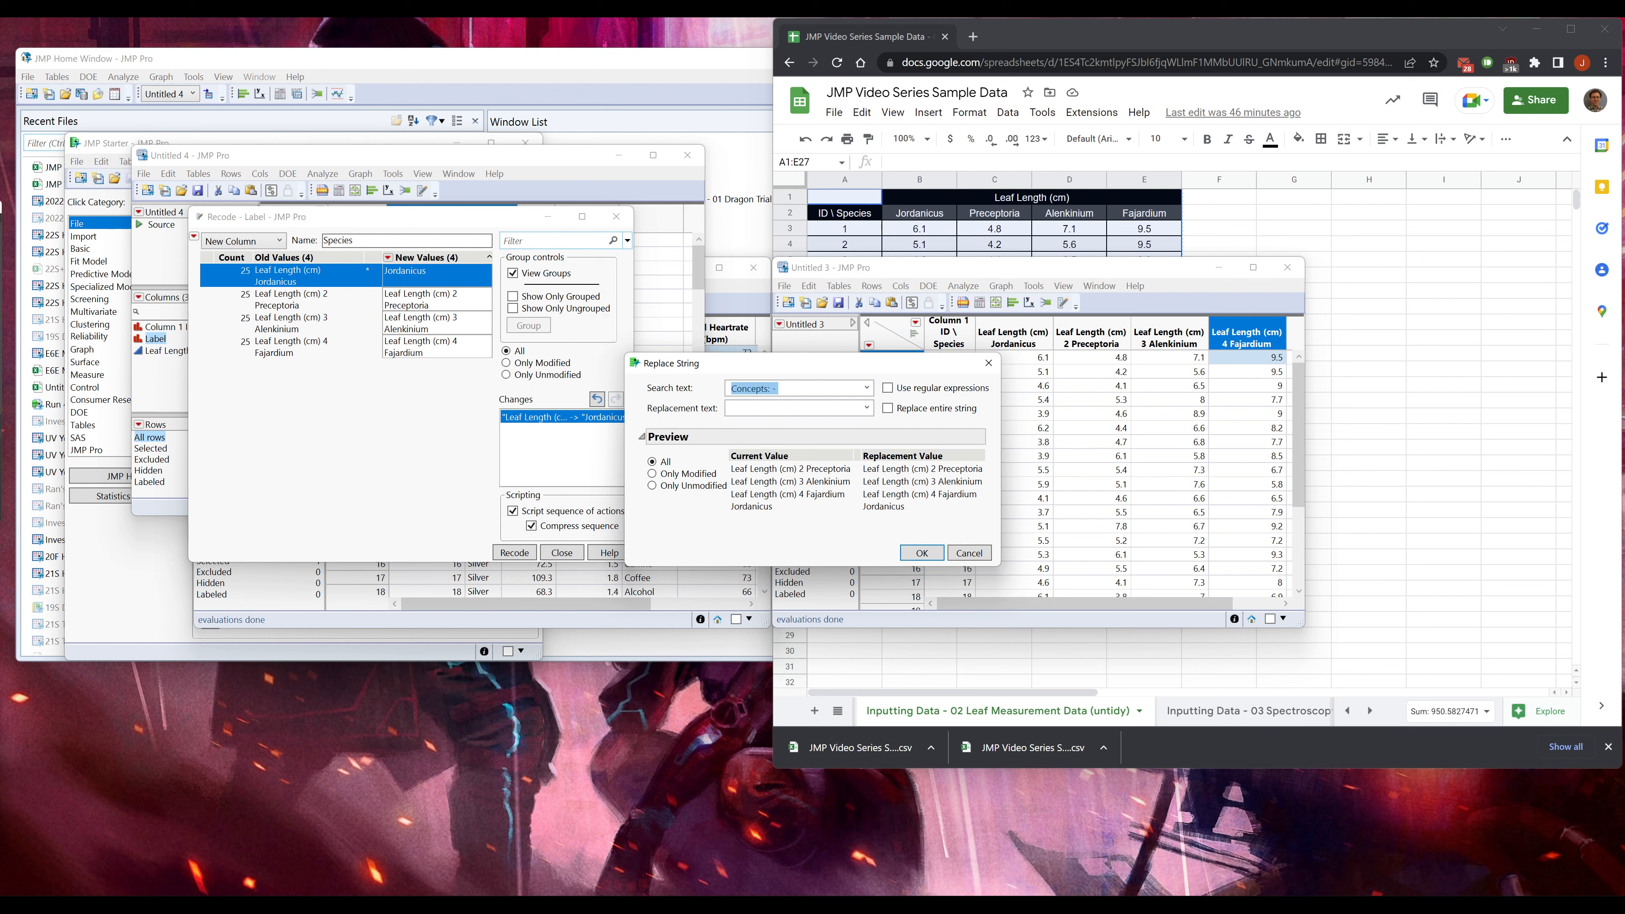
{"action": "key", "text": "Up"}
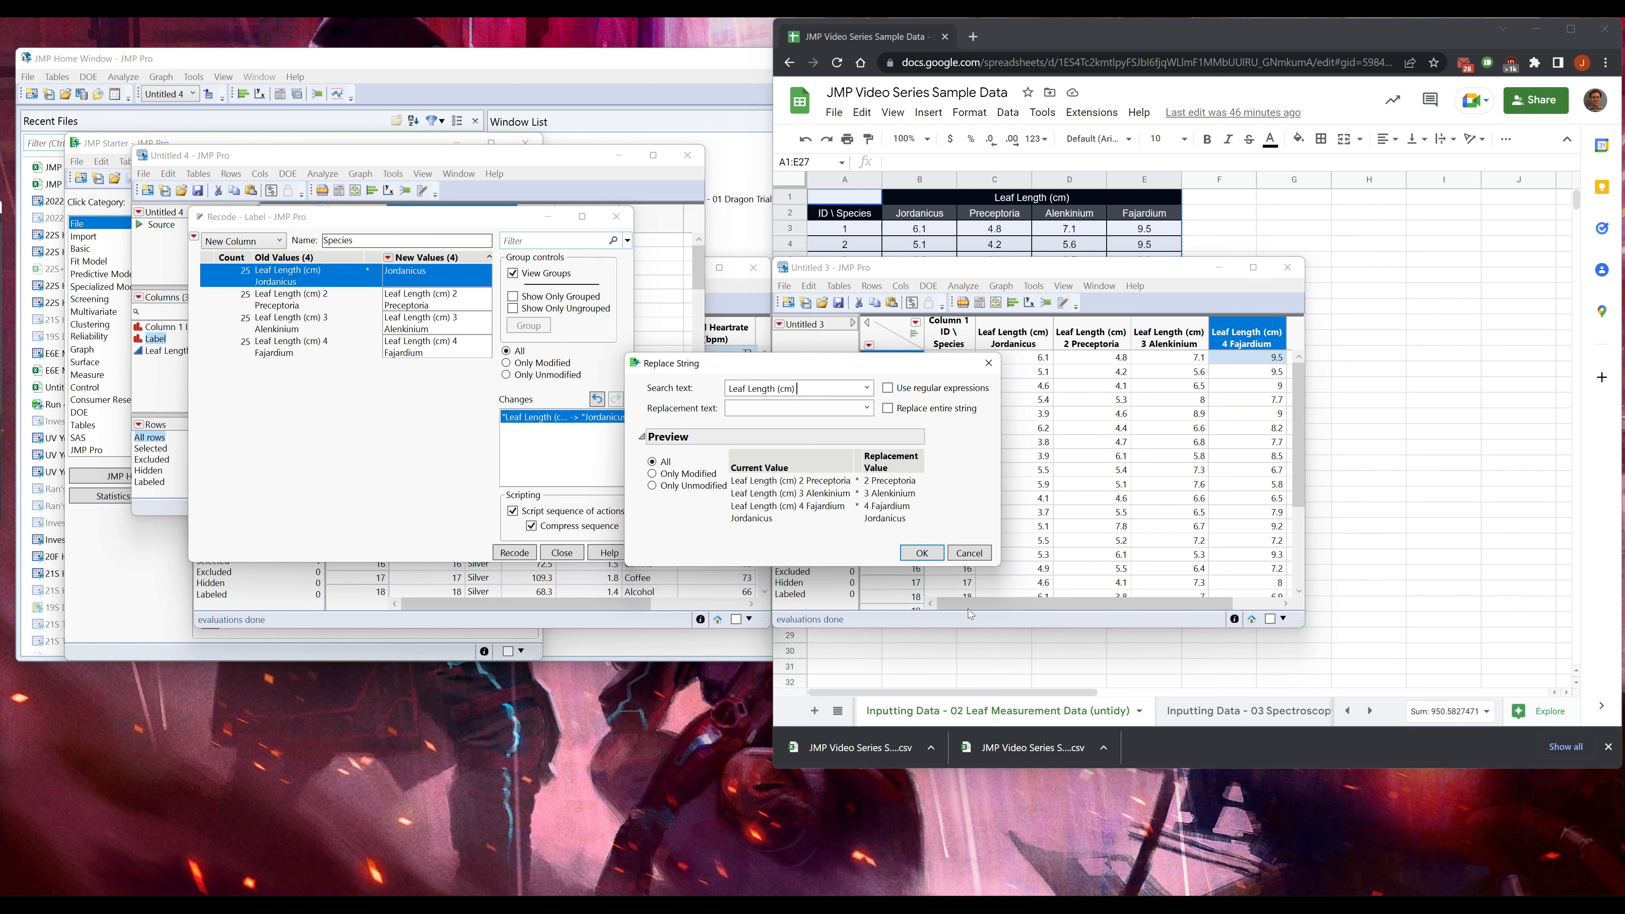
{"action": "left_click", "coordinate": [922, 553]}
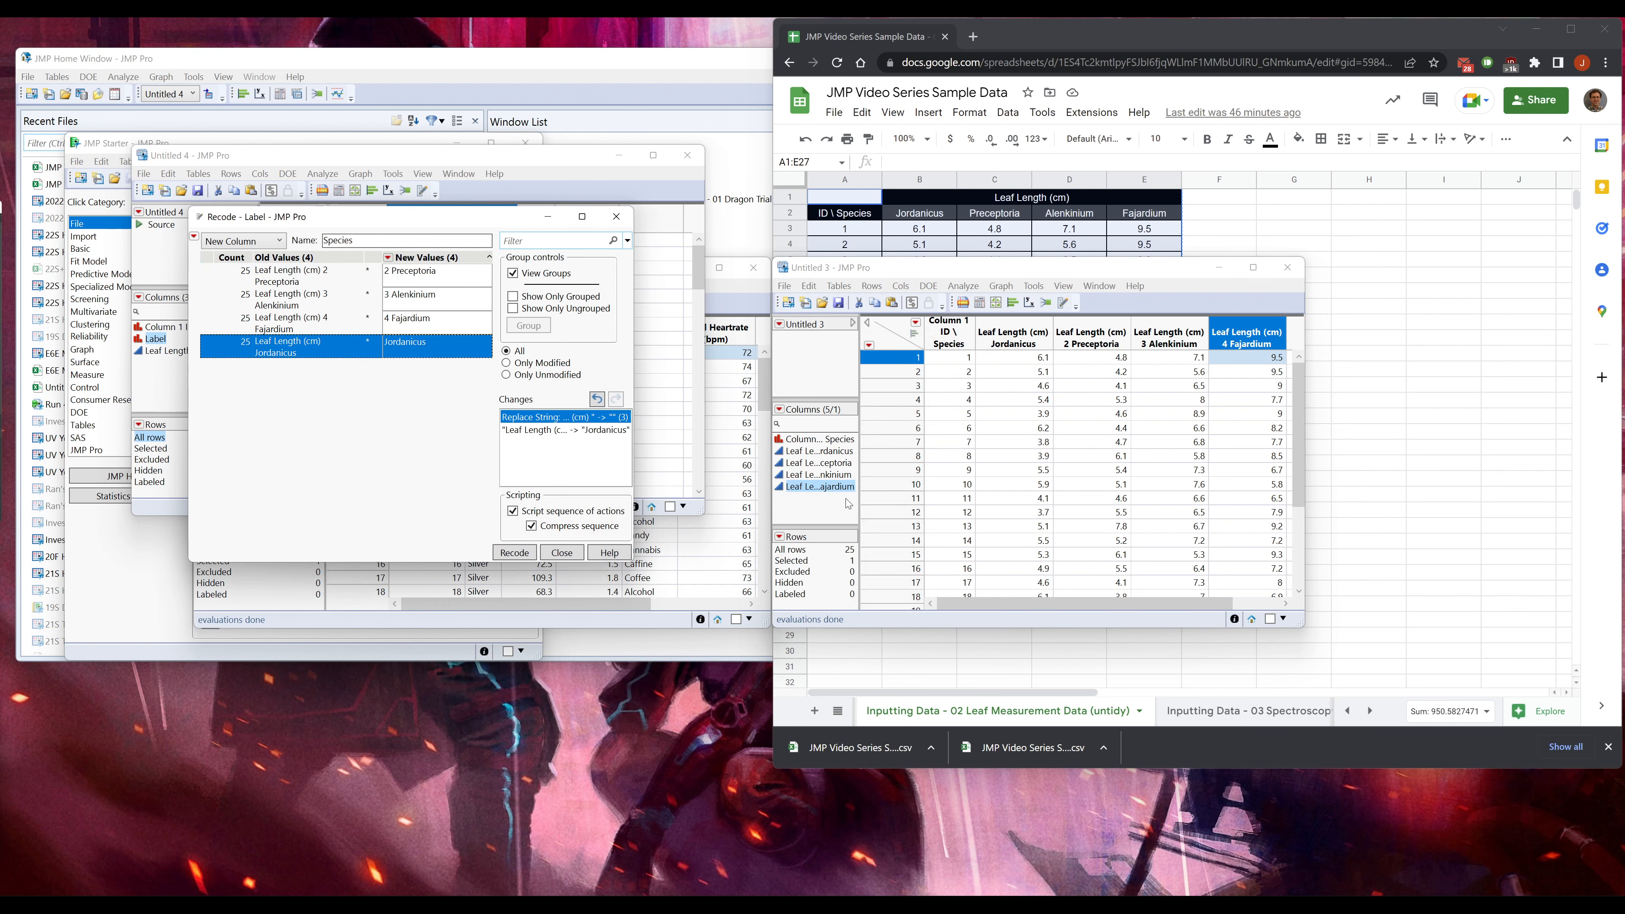
- Strip the leading digit and space from the new values with Replace String, using the regular expression "[0-9] " and empty replacement text
{"action": "left_click", "coordinate": [388, 257]}
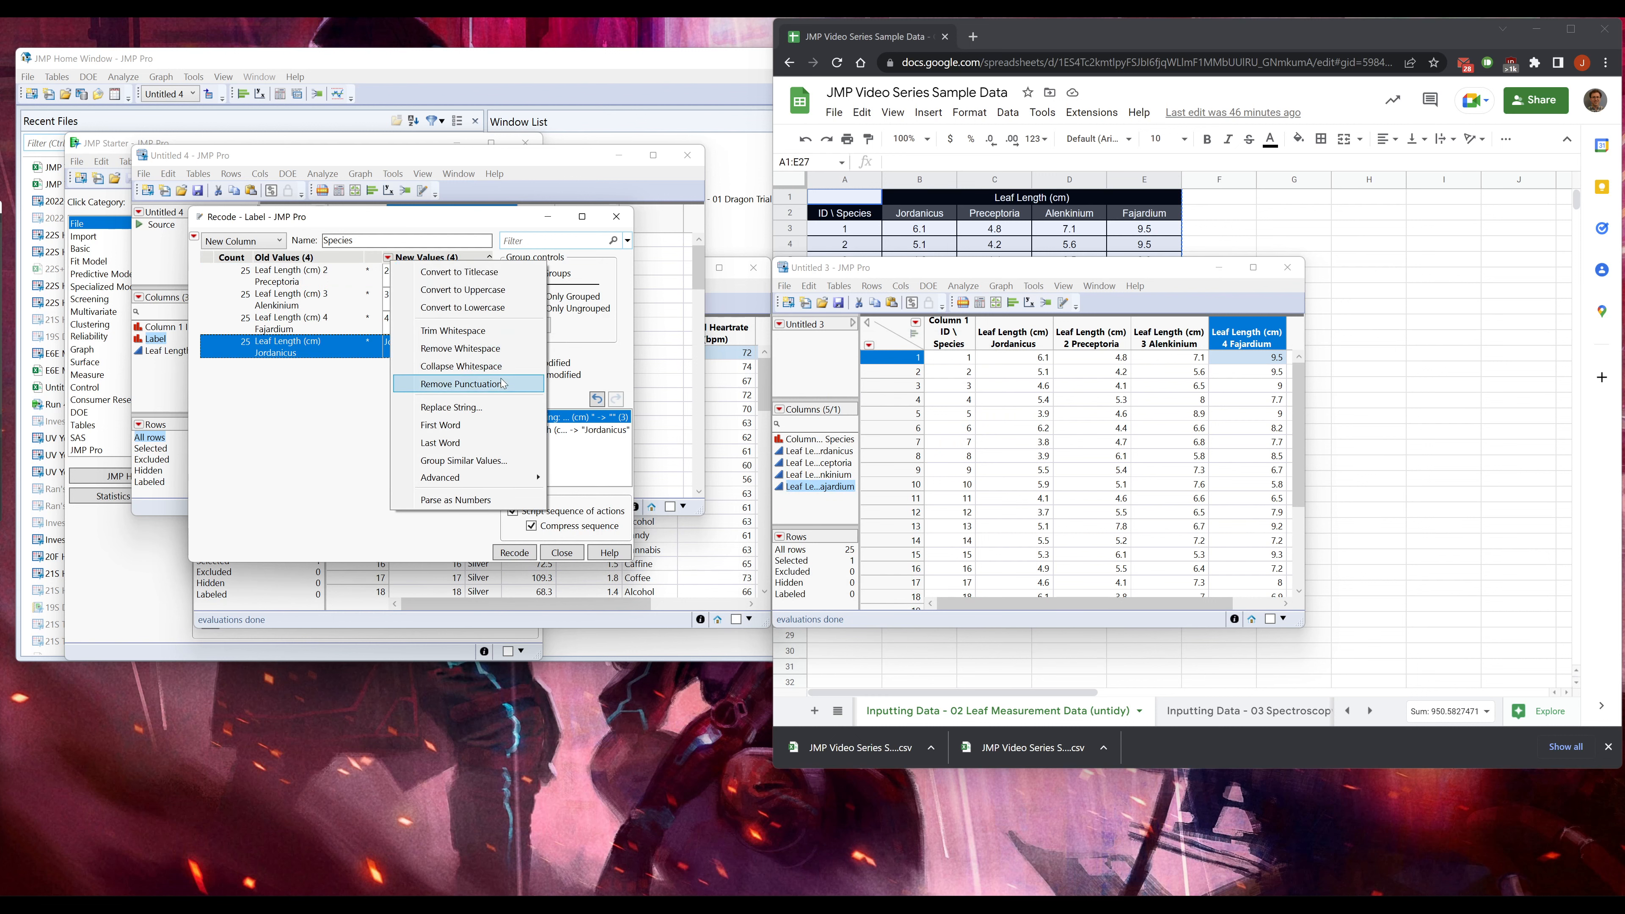
{"action": "left_click", "coordinate": [489, 408]}
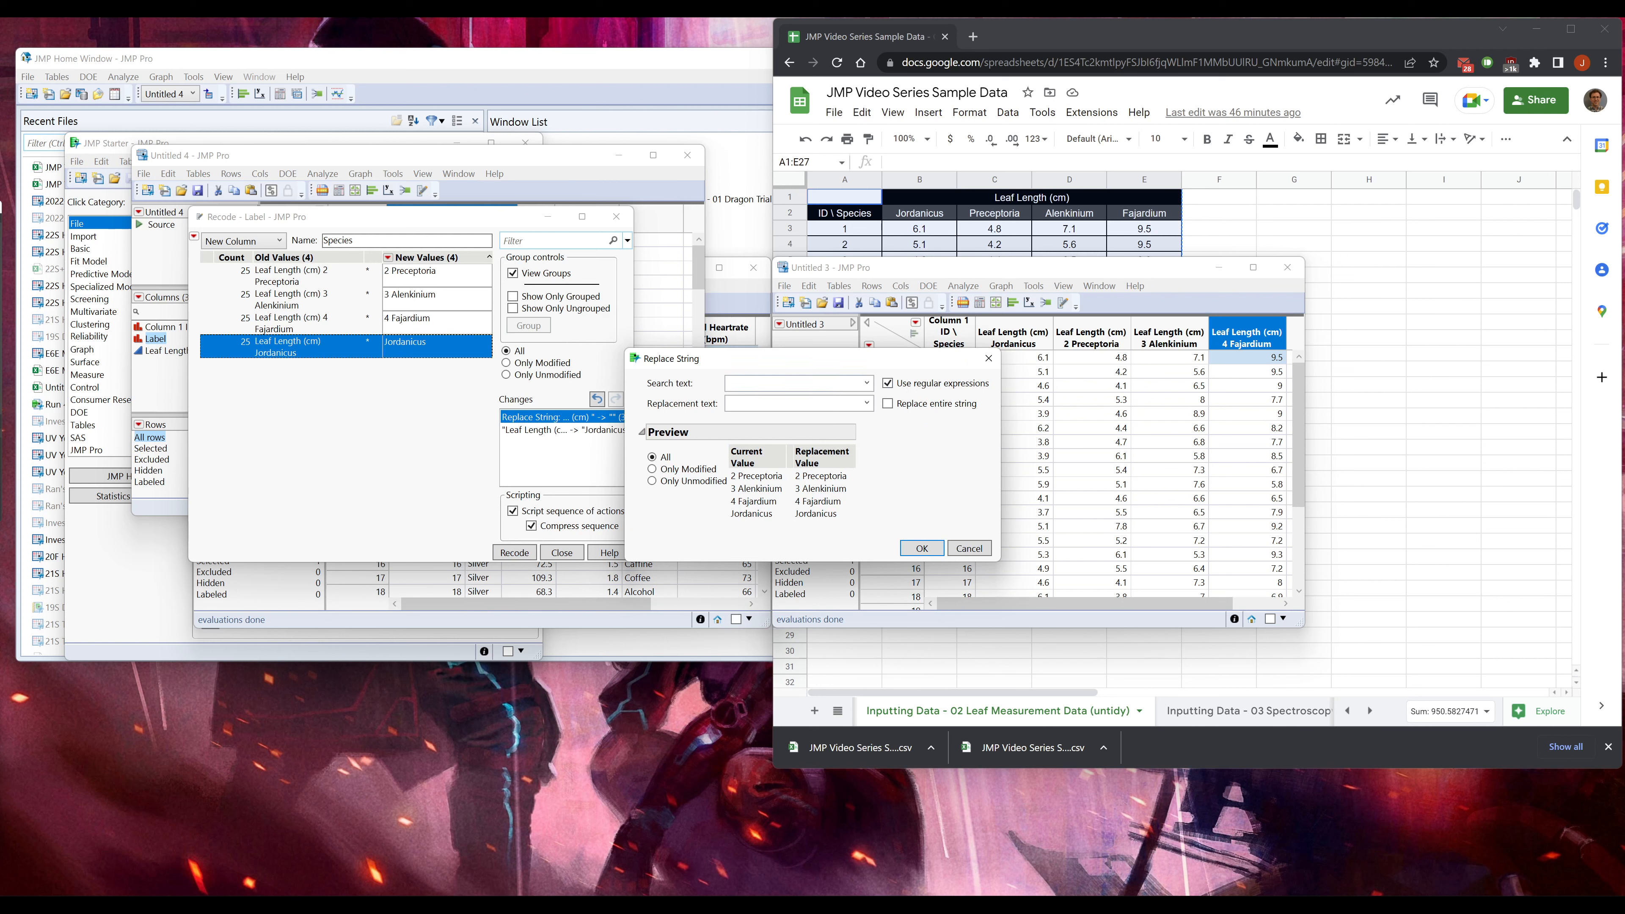
{"action": "type", "text": "^"}
{"action": "type", "text": "[0-"}
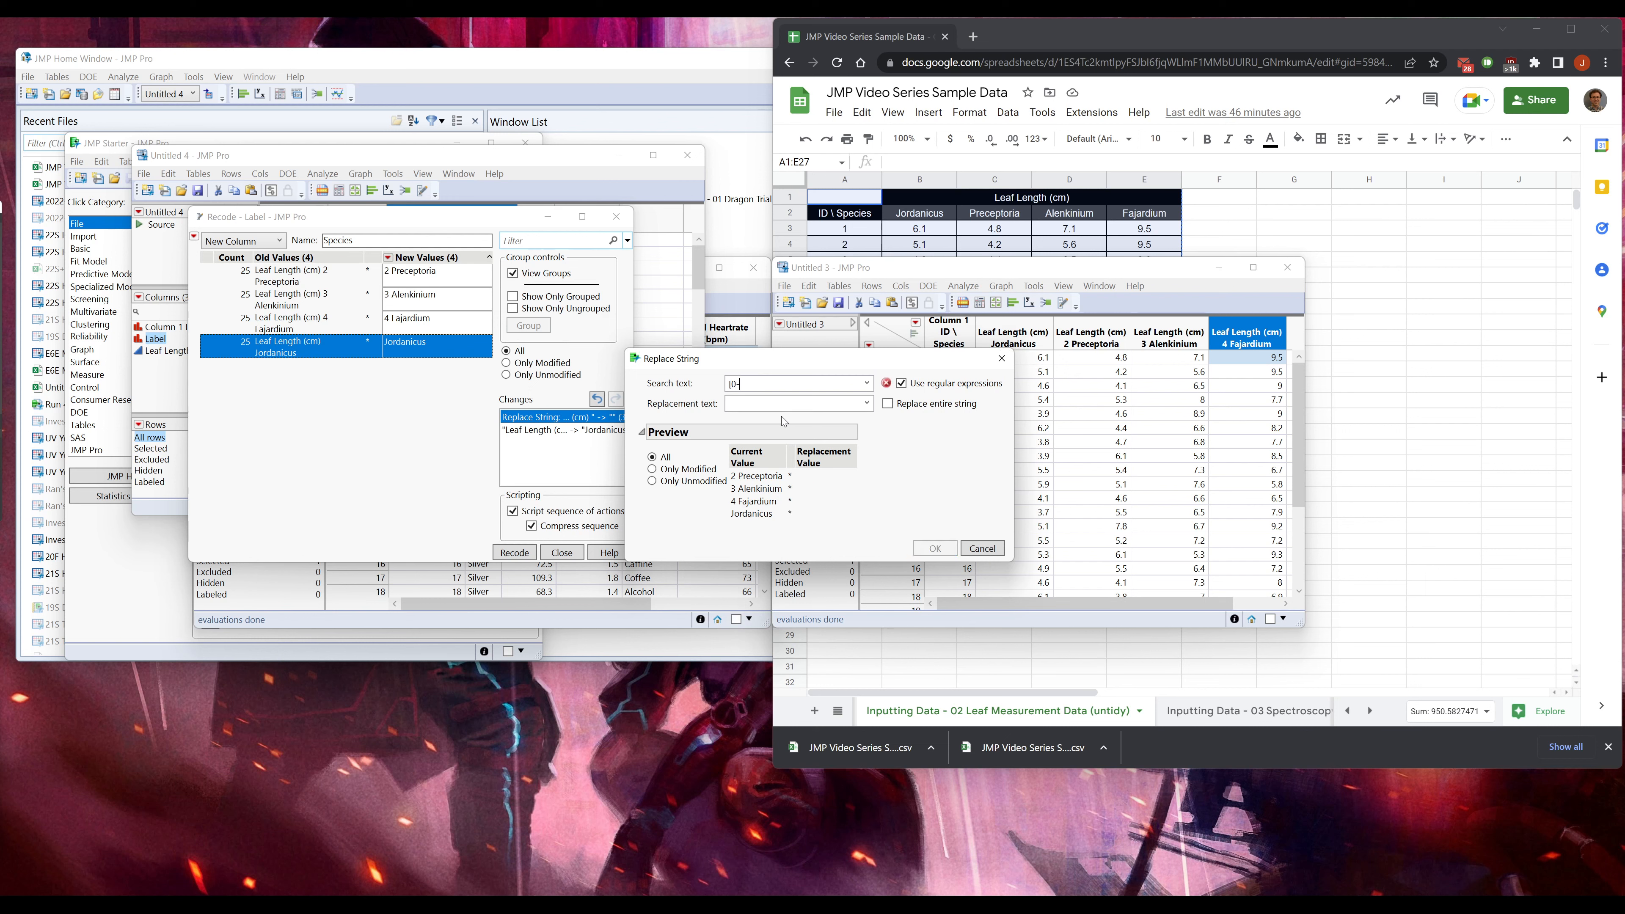
{"action": "type", "text": "9]"}
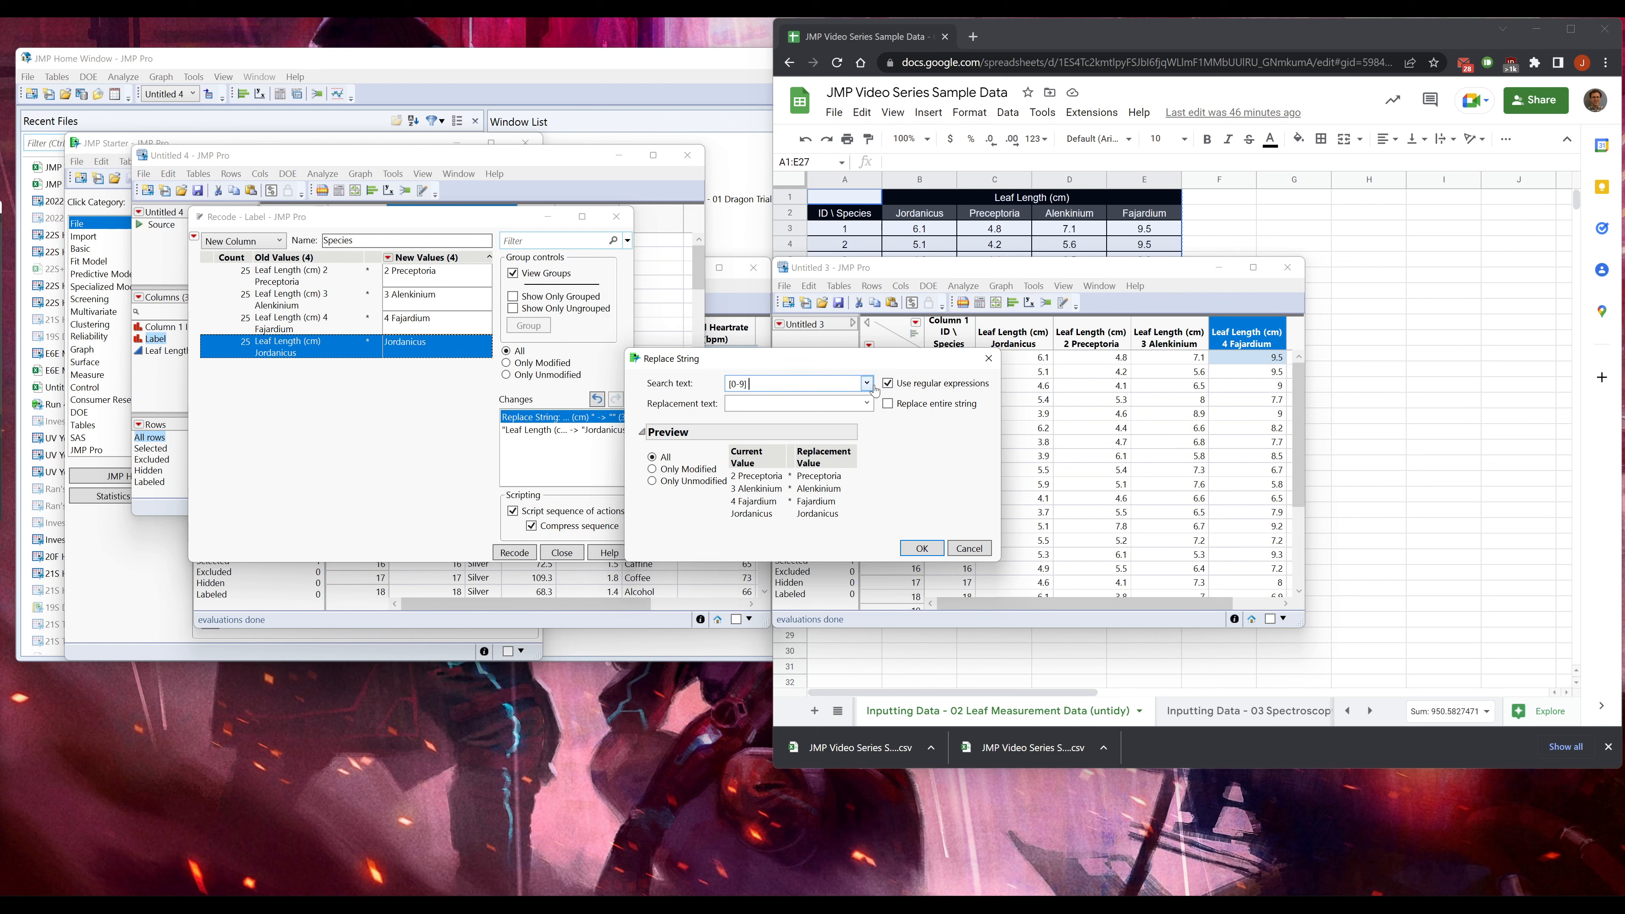
{"action": "left_click", "coordinate": [832, 383]}
{"action": "left_click", "coordinate": [923, 549]}
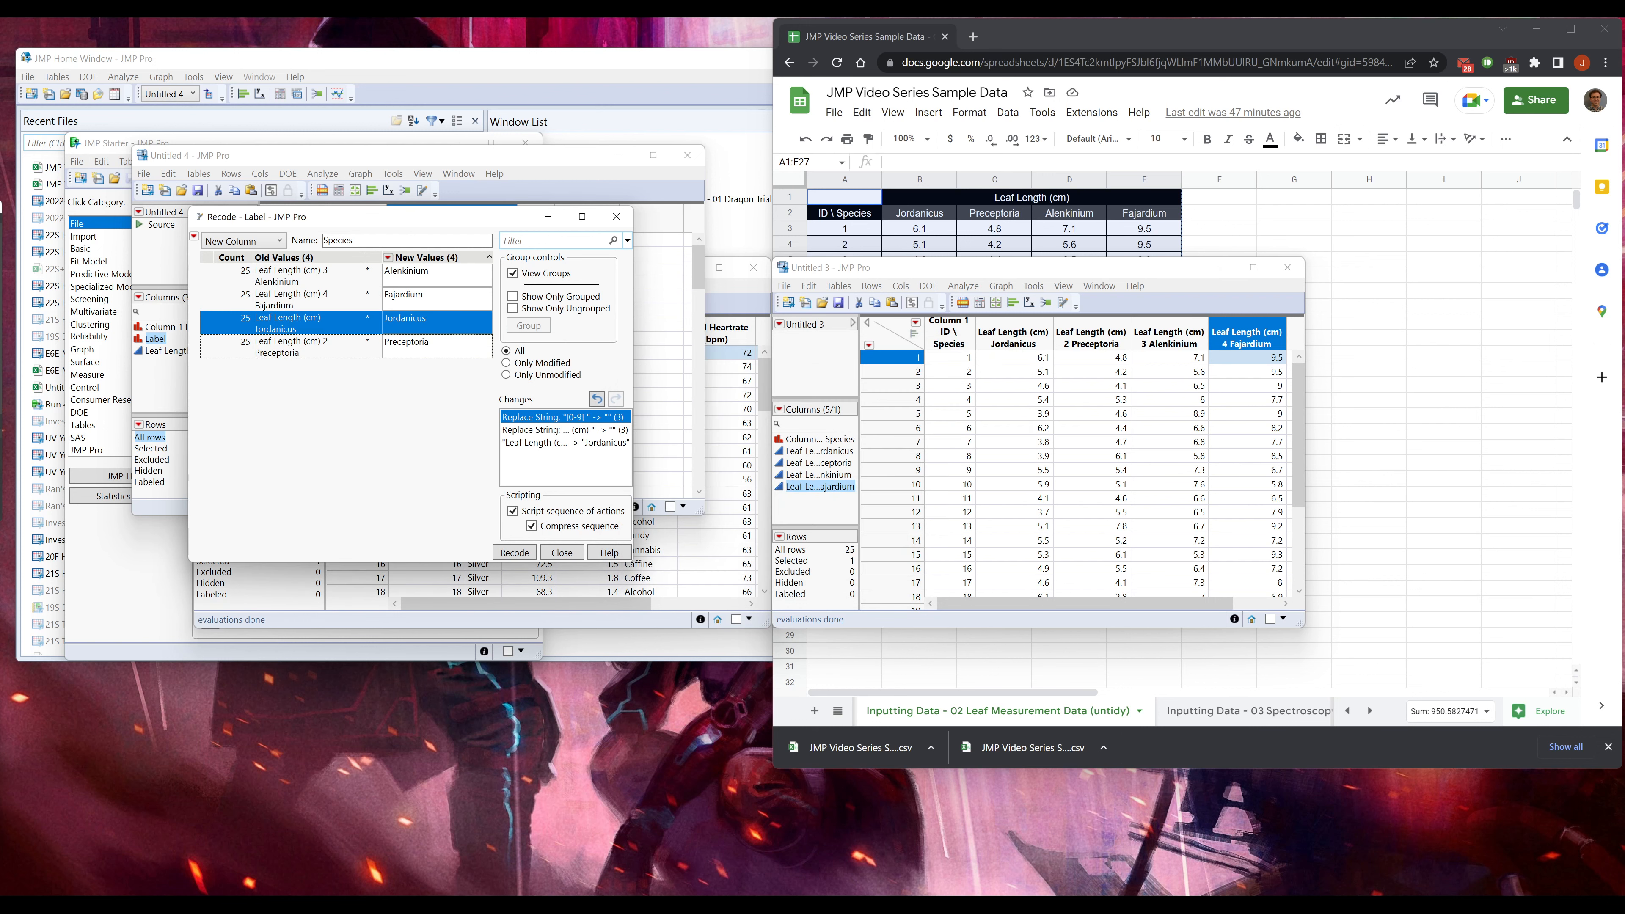
- Apply the recode to create the Species column, and narrow that column
{"action": "left_click", "coordinate": [393, 275]}
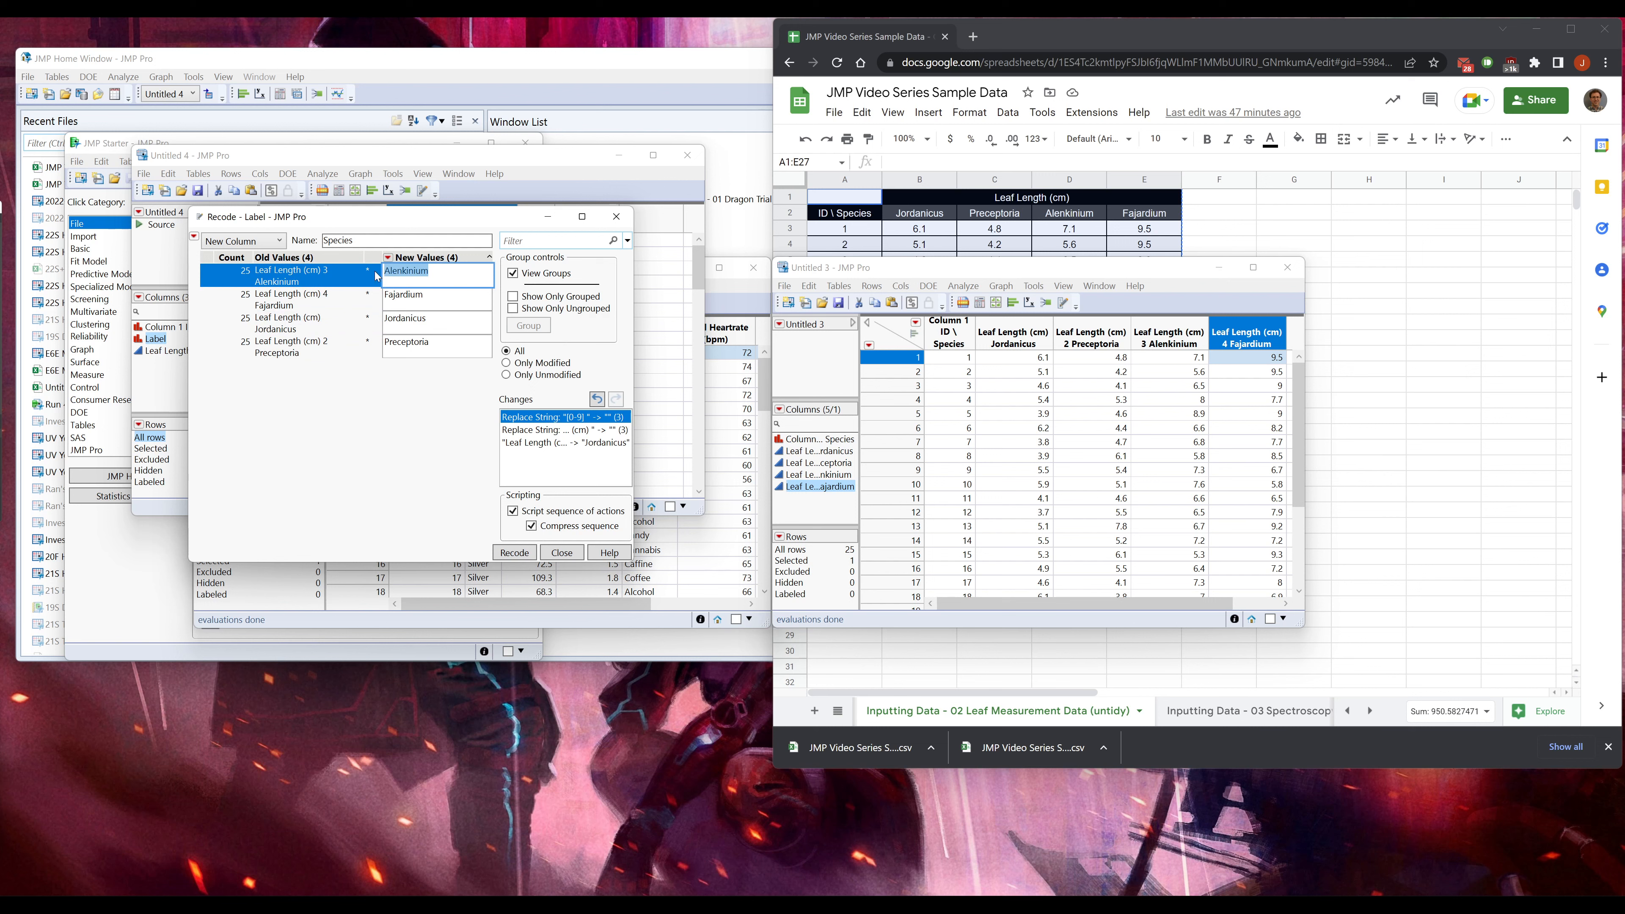
{"action": "key", "text": "Return"}
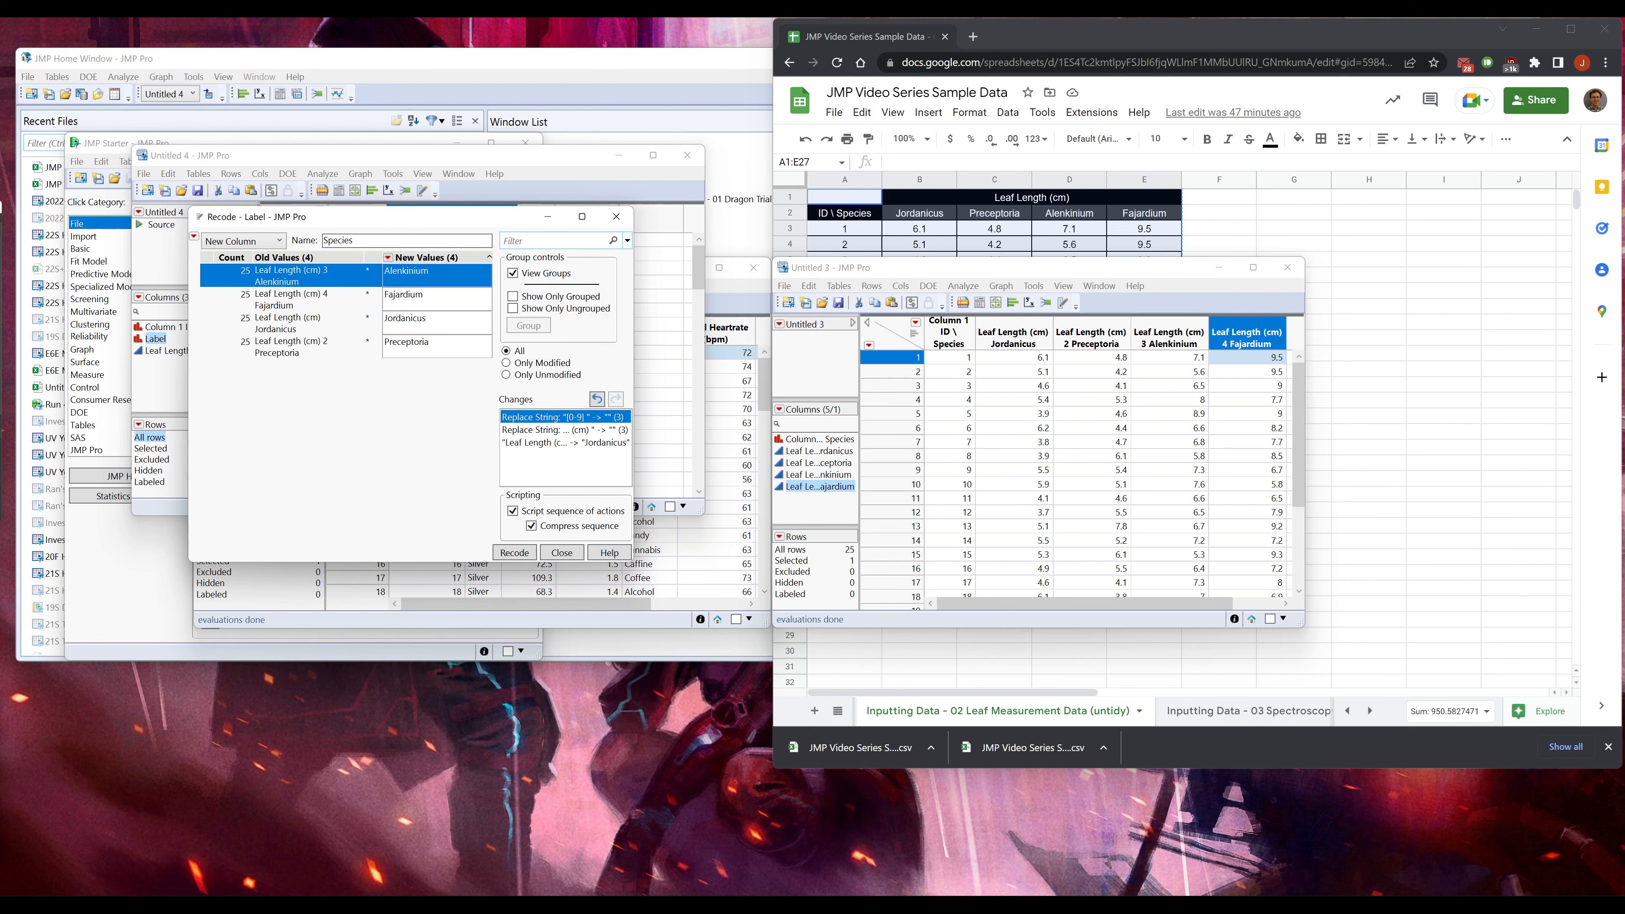
{"action": "left_click", "coordinate": [514, 552]}
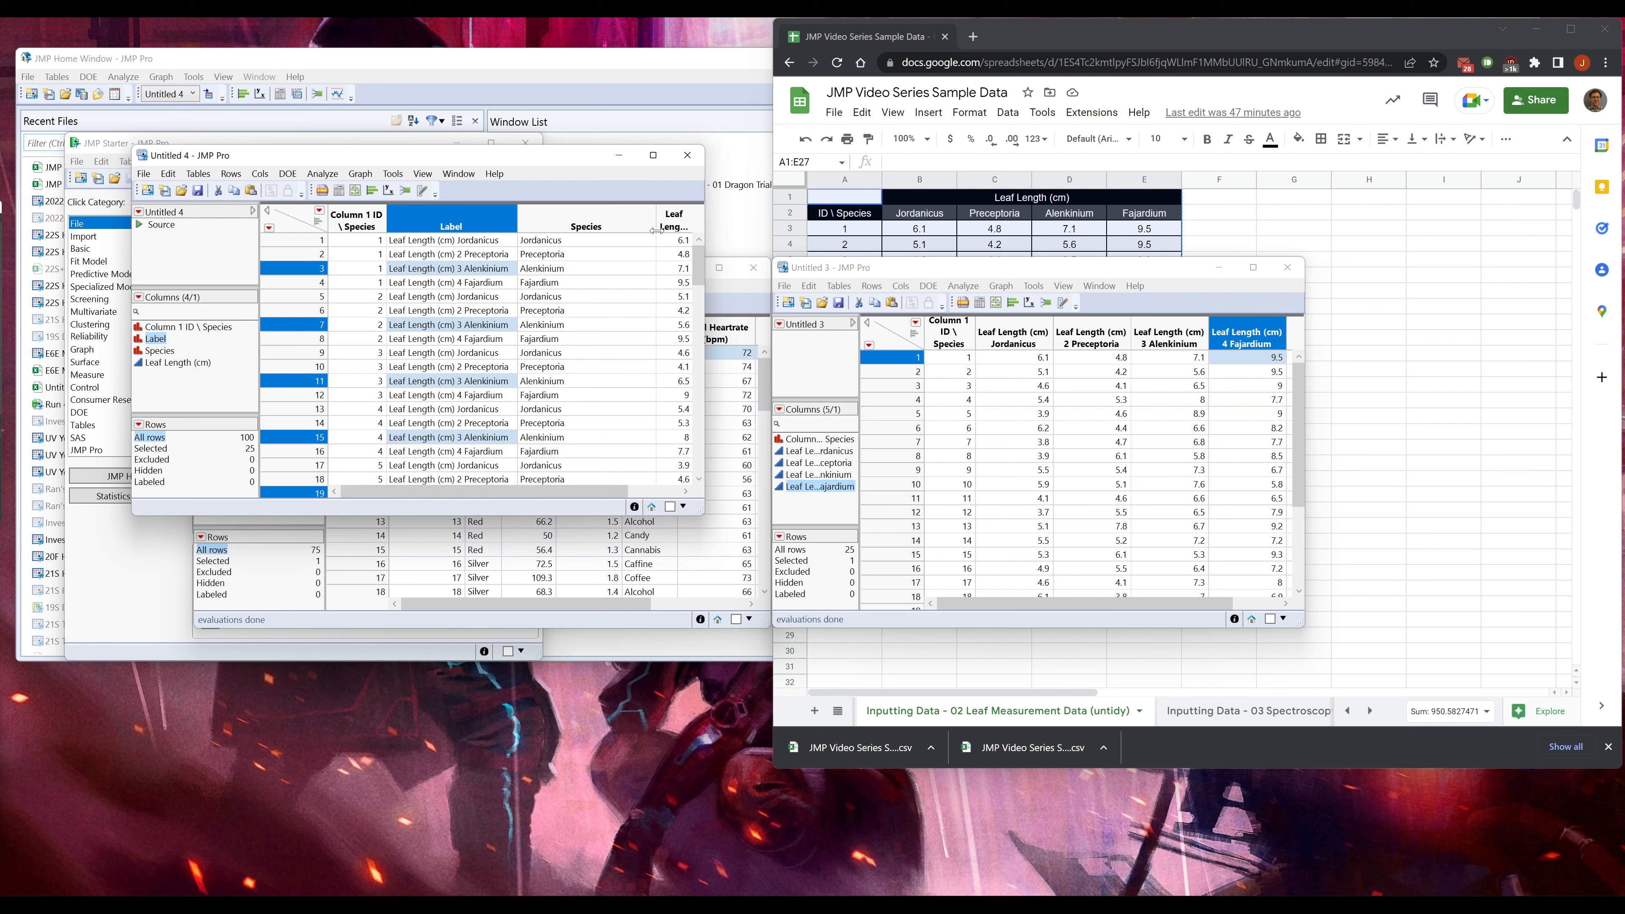
{"action": "mouse_move", "coordinate": [651, 220]}
{"action": "left_mouse_down"}
{"action": "mouse_move", "coordinate": [584, 221]}
{"action": "mouse_move", "coordinate": [639, 221]}
{"action": "left_mouse_up"}
- Delete the Label and Column 1 ID \ Species columns from the Untitled 4 table
{"action": "right_click", "coordinate": [419, 217]}
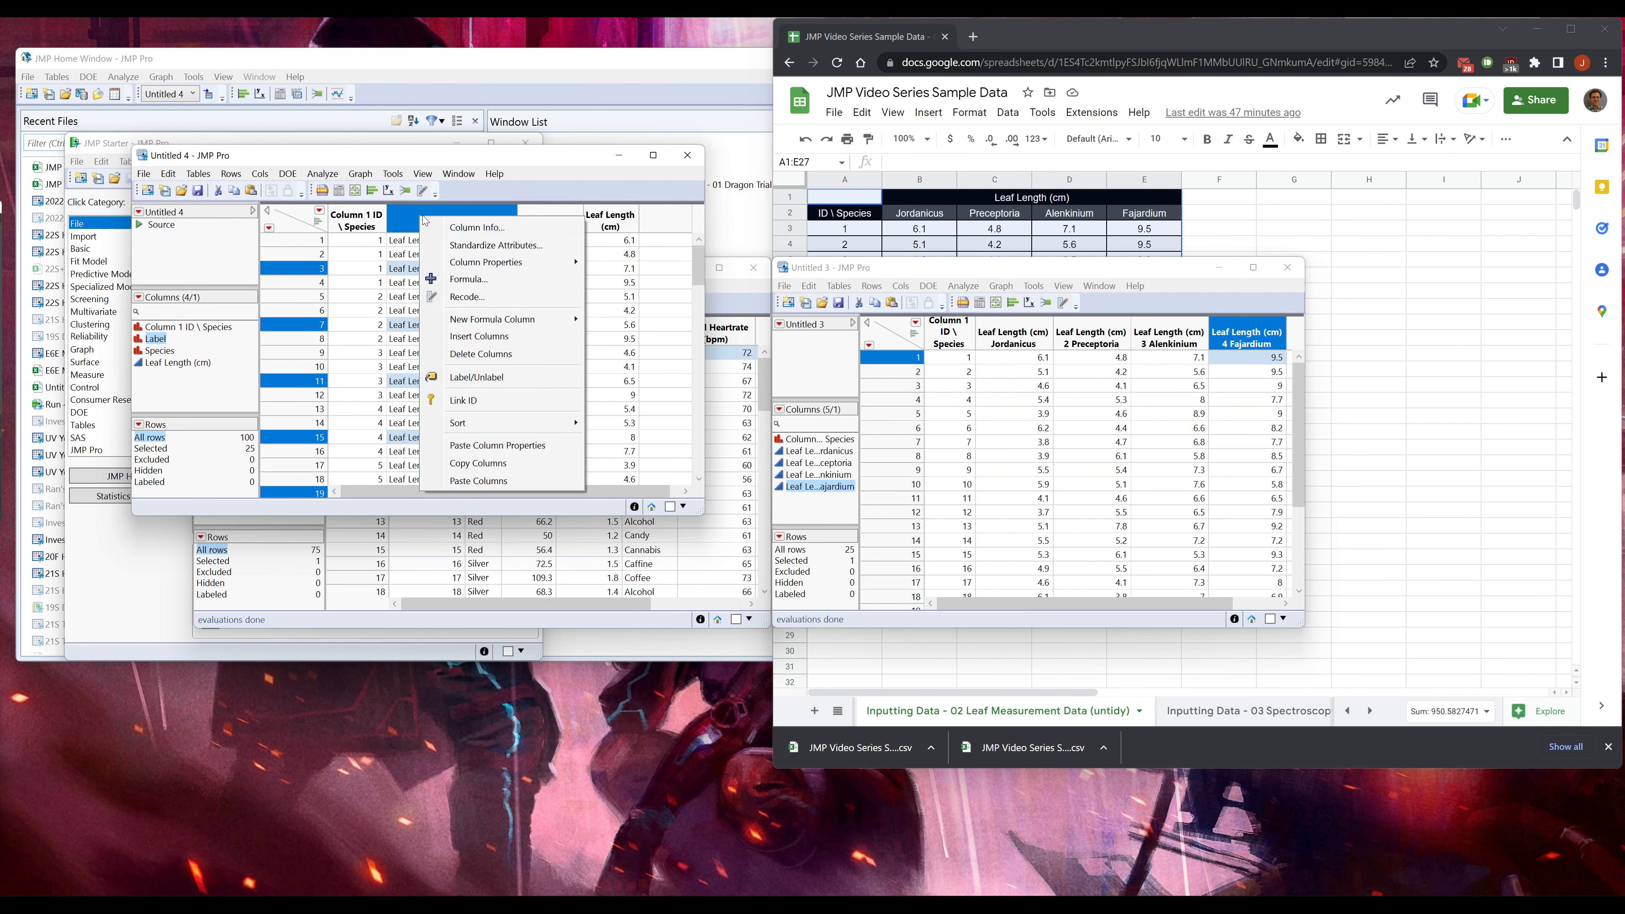
{"action": "left_click", "coordinate": [492, 354]}
{"action": "right_click", "coordinate": [352, 214]}
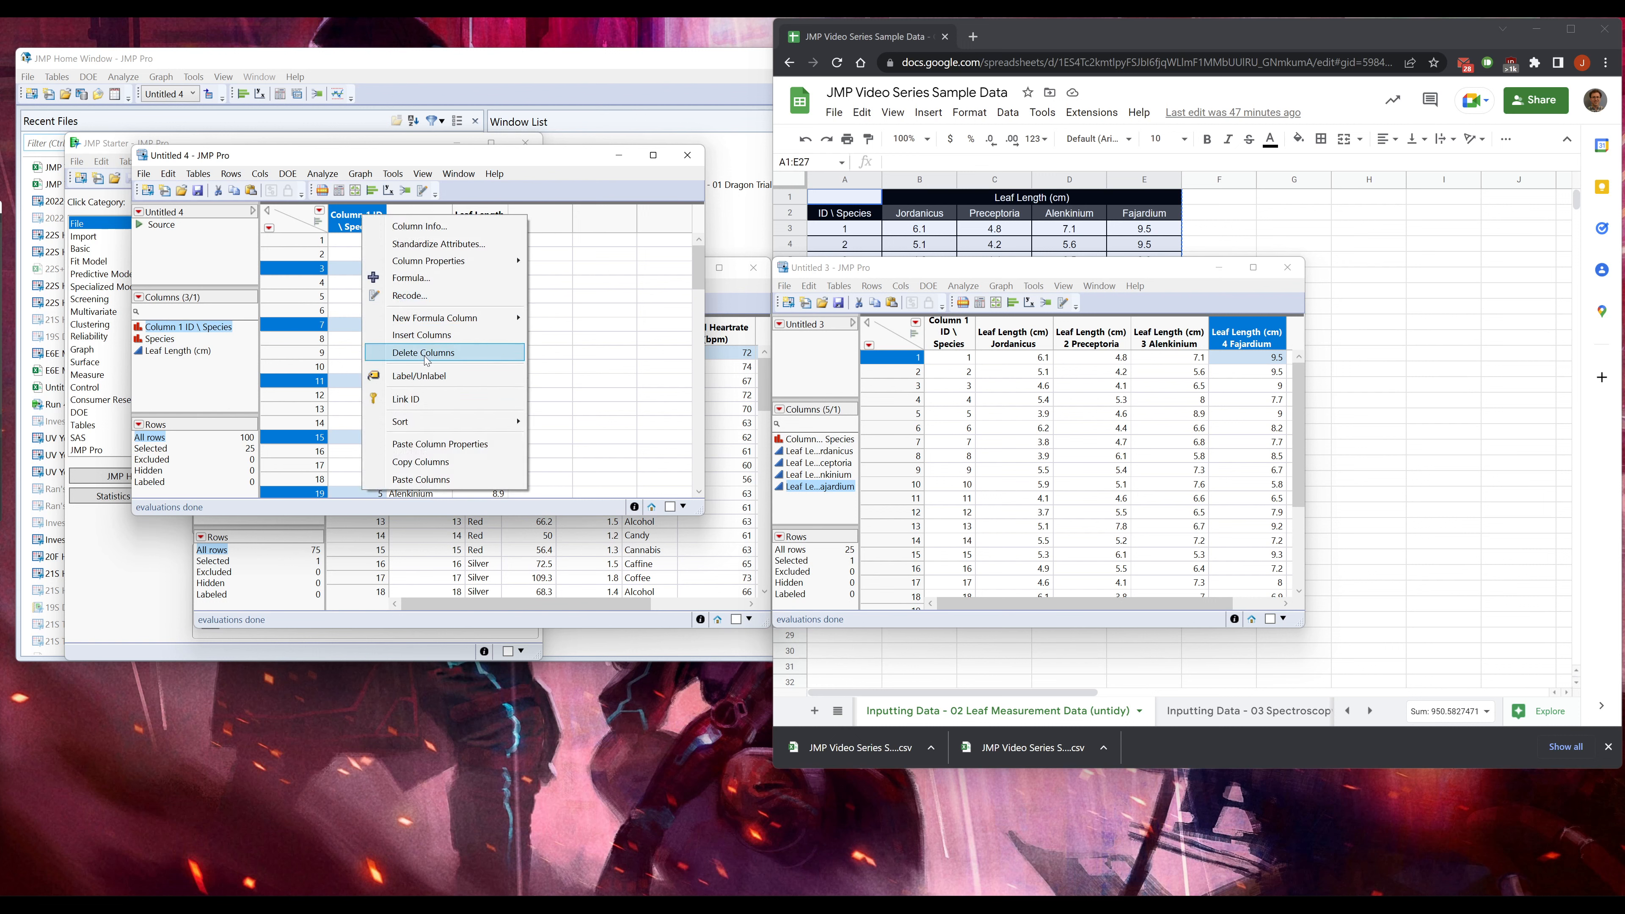
{"action": "left_click", "coordinate": [422, 354]}
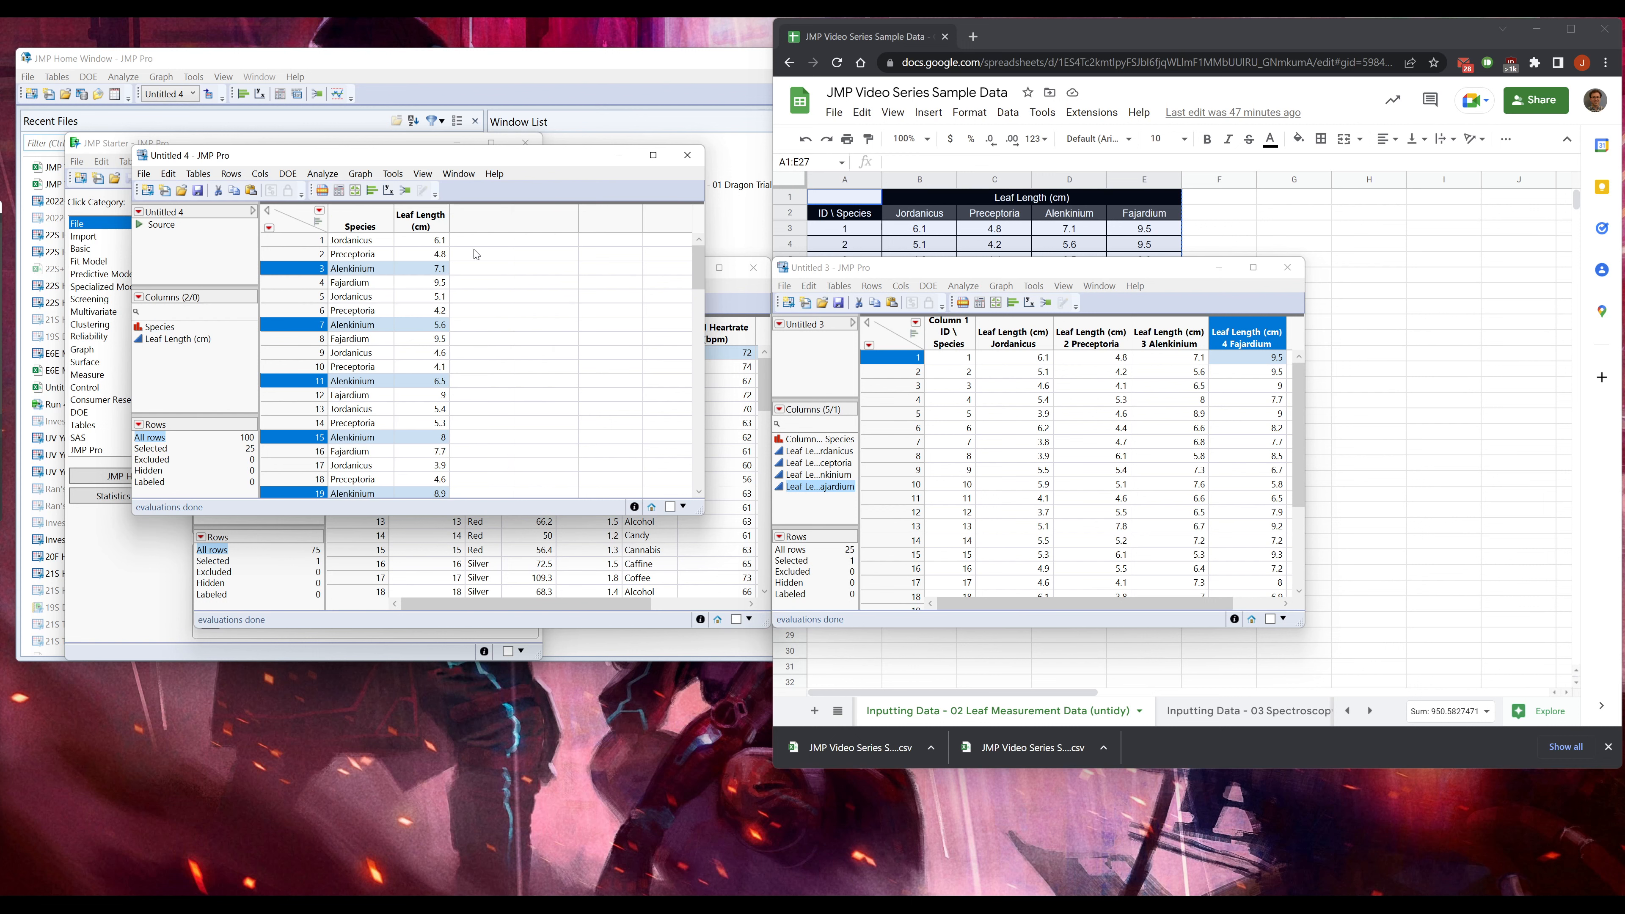
- Undo the deletion of the Column 1 ID \ Species column in the Untitled 4 table
{"action": "left_click", "coordinate": [421, 221]}
{"action": "left_click", "coordinate": [360, 221]}
{"action": "left_click", "coordinate": [411, 243]}
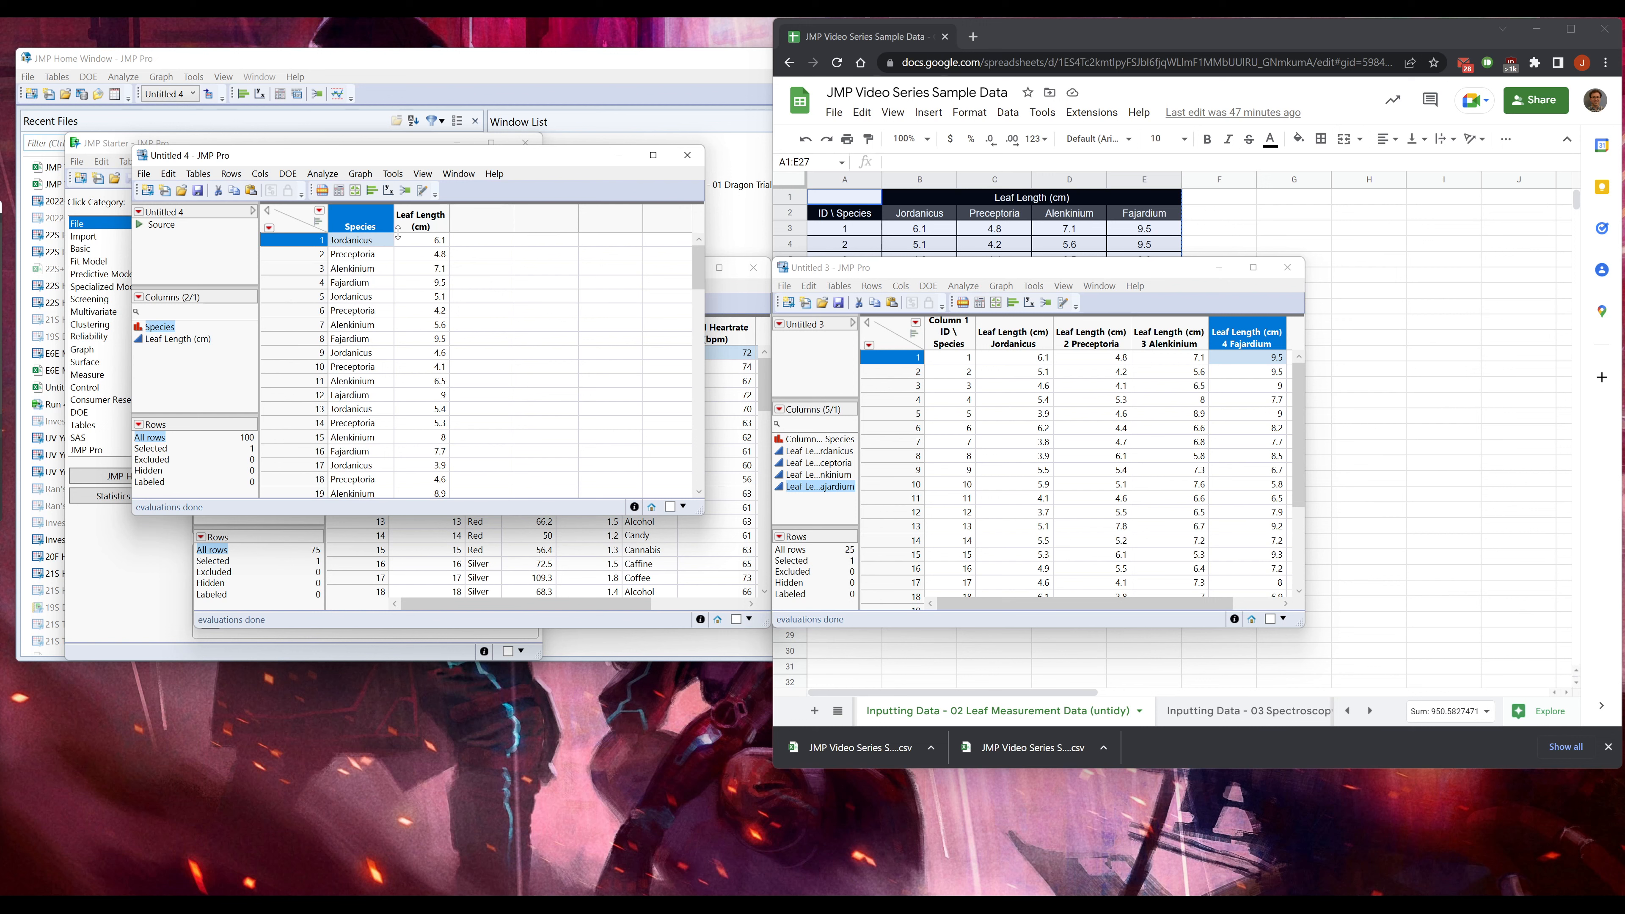
{"action": "key", "text": "ctrl+z"}
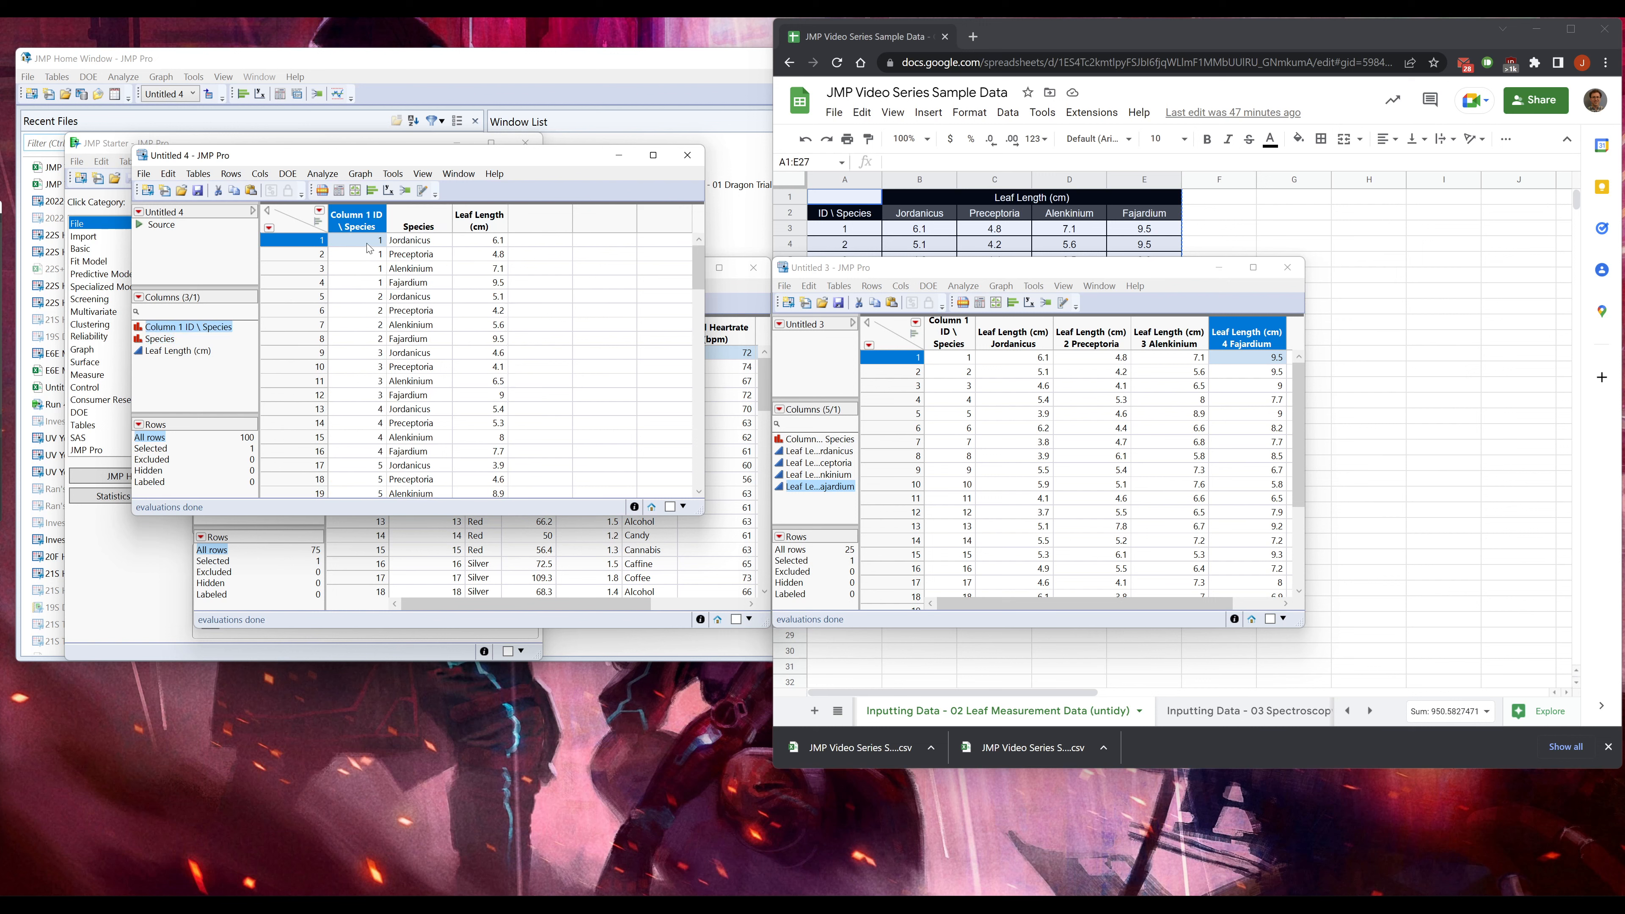
{"action": "left_click", "coordinate": [367, 297]}
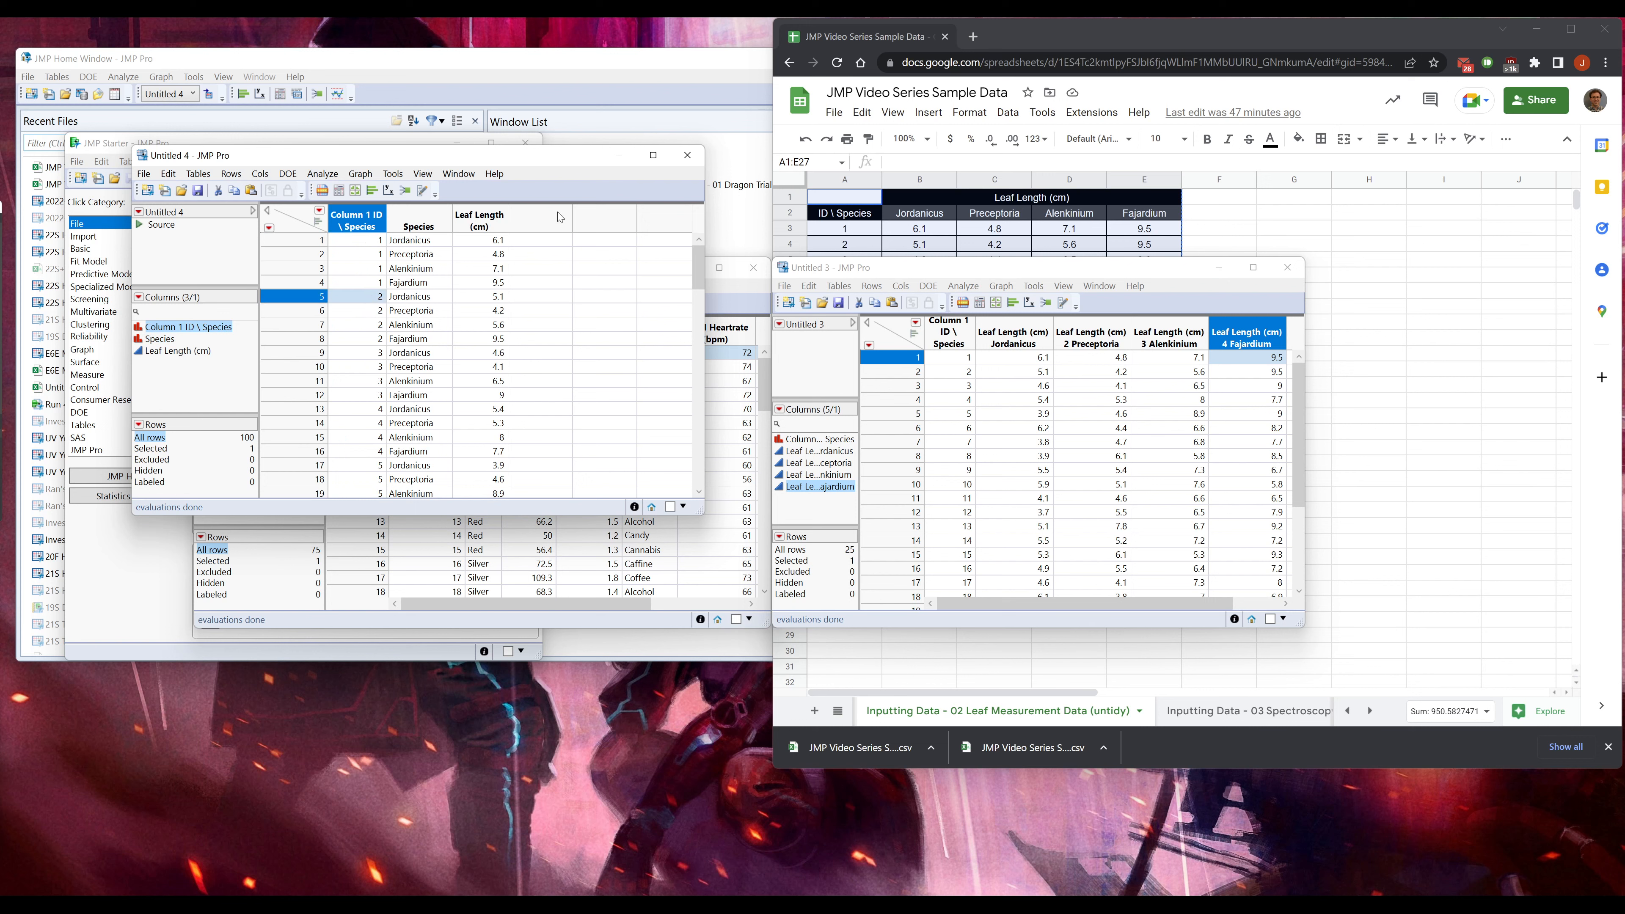
- Build a bar chart of mean Leaf Length (cm) by Species from the Untitled 4 table in Graph Builder
{"action": "left_click", "coordinate": [477, 215]}
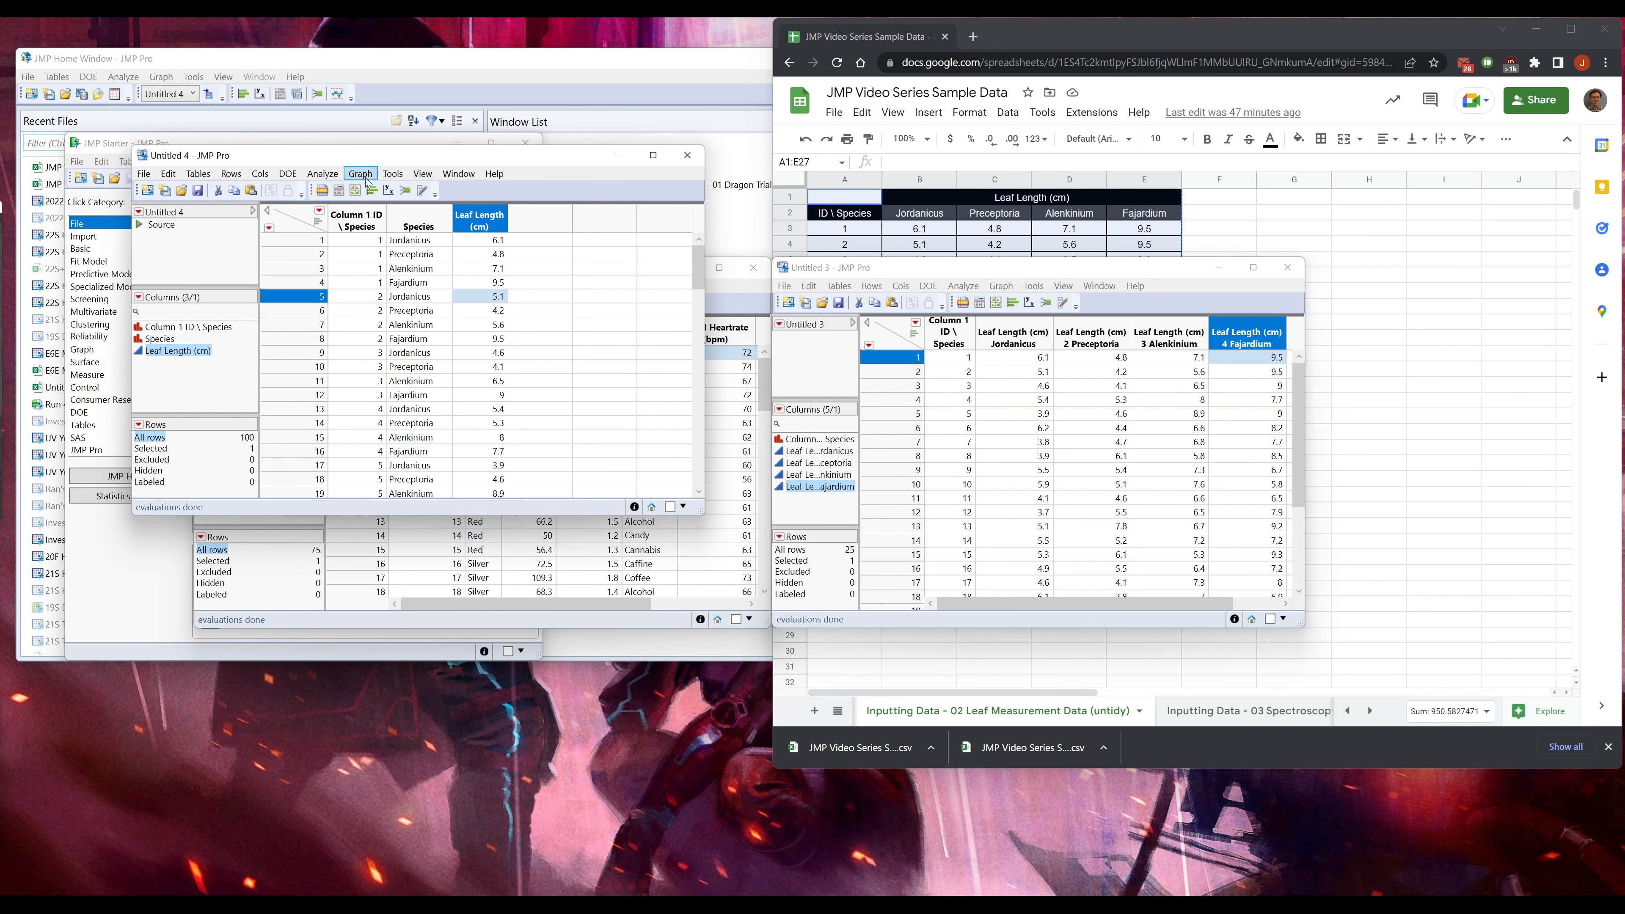
{"action": "left_click_drag", "start_coordinate": [393, 168], "coordinate": [1081, 282]}
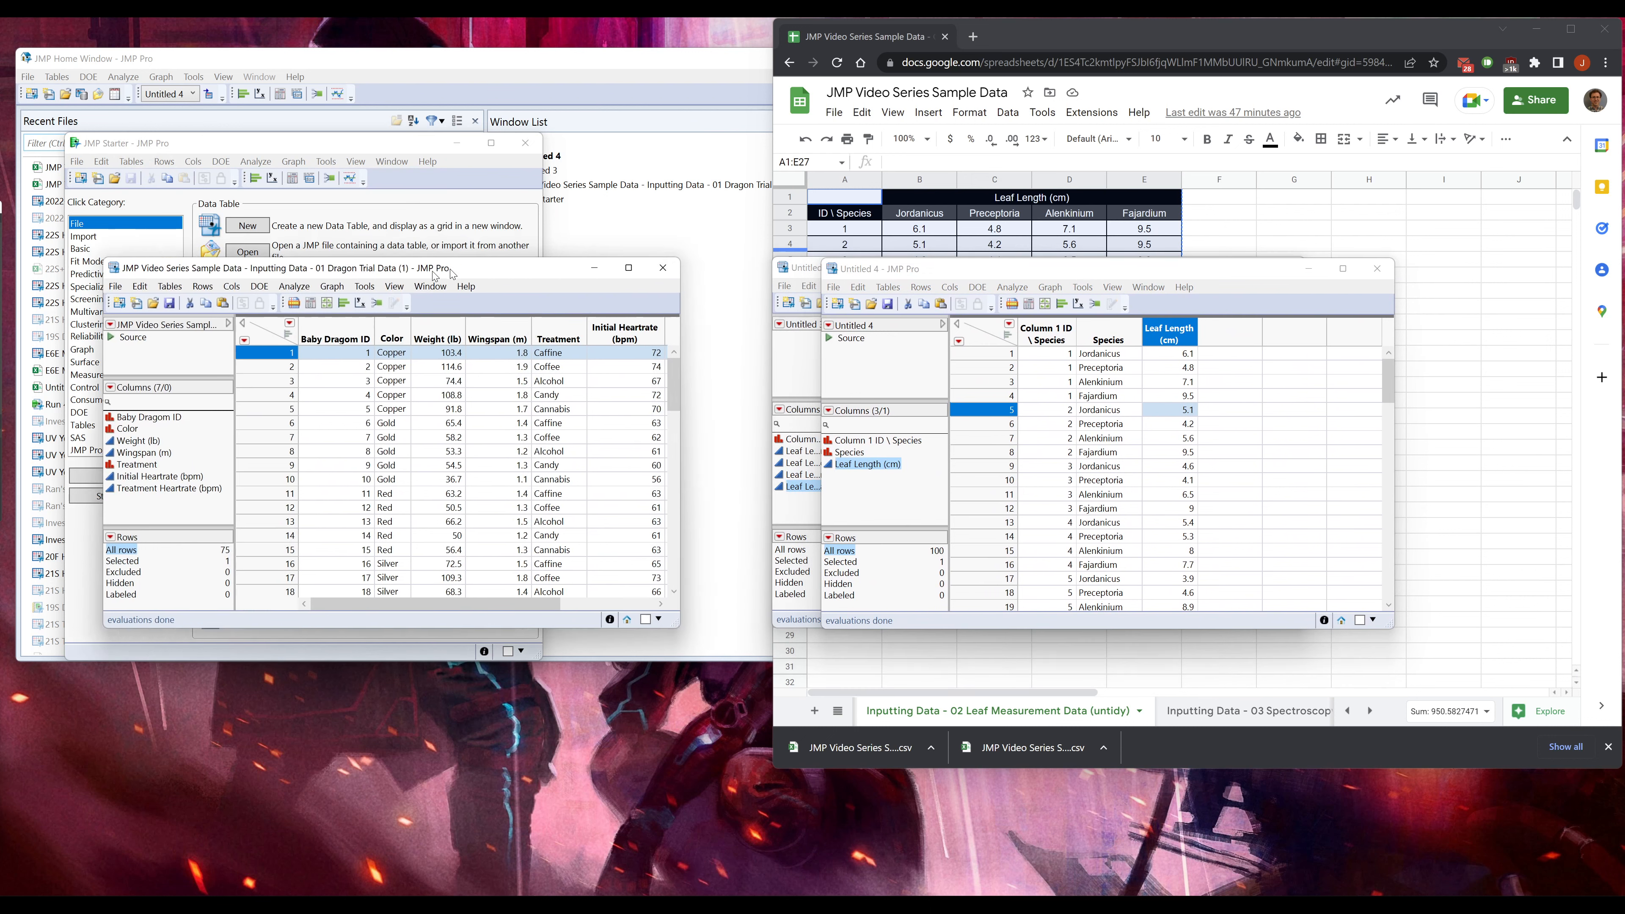
{"action": "left_click_drag", "start_coordinate": [555, 272], "coordinate": [479, 276]}
{"action": "left_click", "coordinate": [1047, 302]}
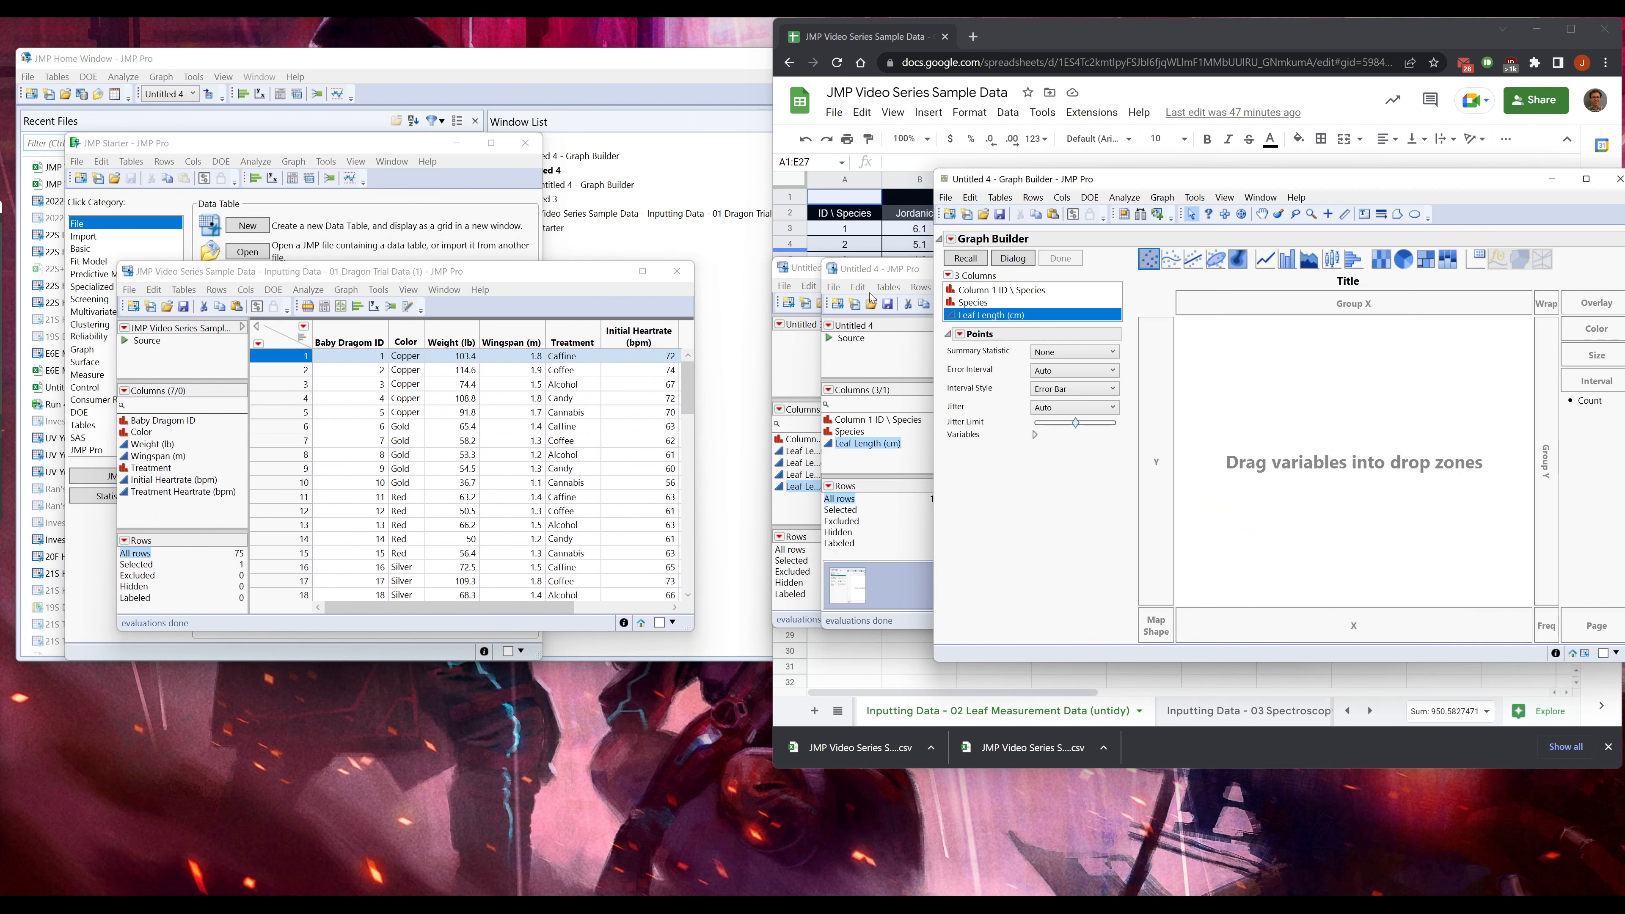
{"action": "left_click_drag", "start_coordinate": [1119, 178], "coordinate": [602, 226]}
{"action": "left_click_drag", "start_coordinate": [455, 351], "coordinate": [897, 570]}
{"action": "left_click_drag", "start_coordinate": [467, 363], "coordinate": [630, 464]}
{"action": "left_click", "coordinate": [770, 307]}
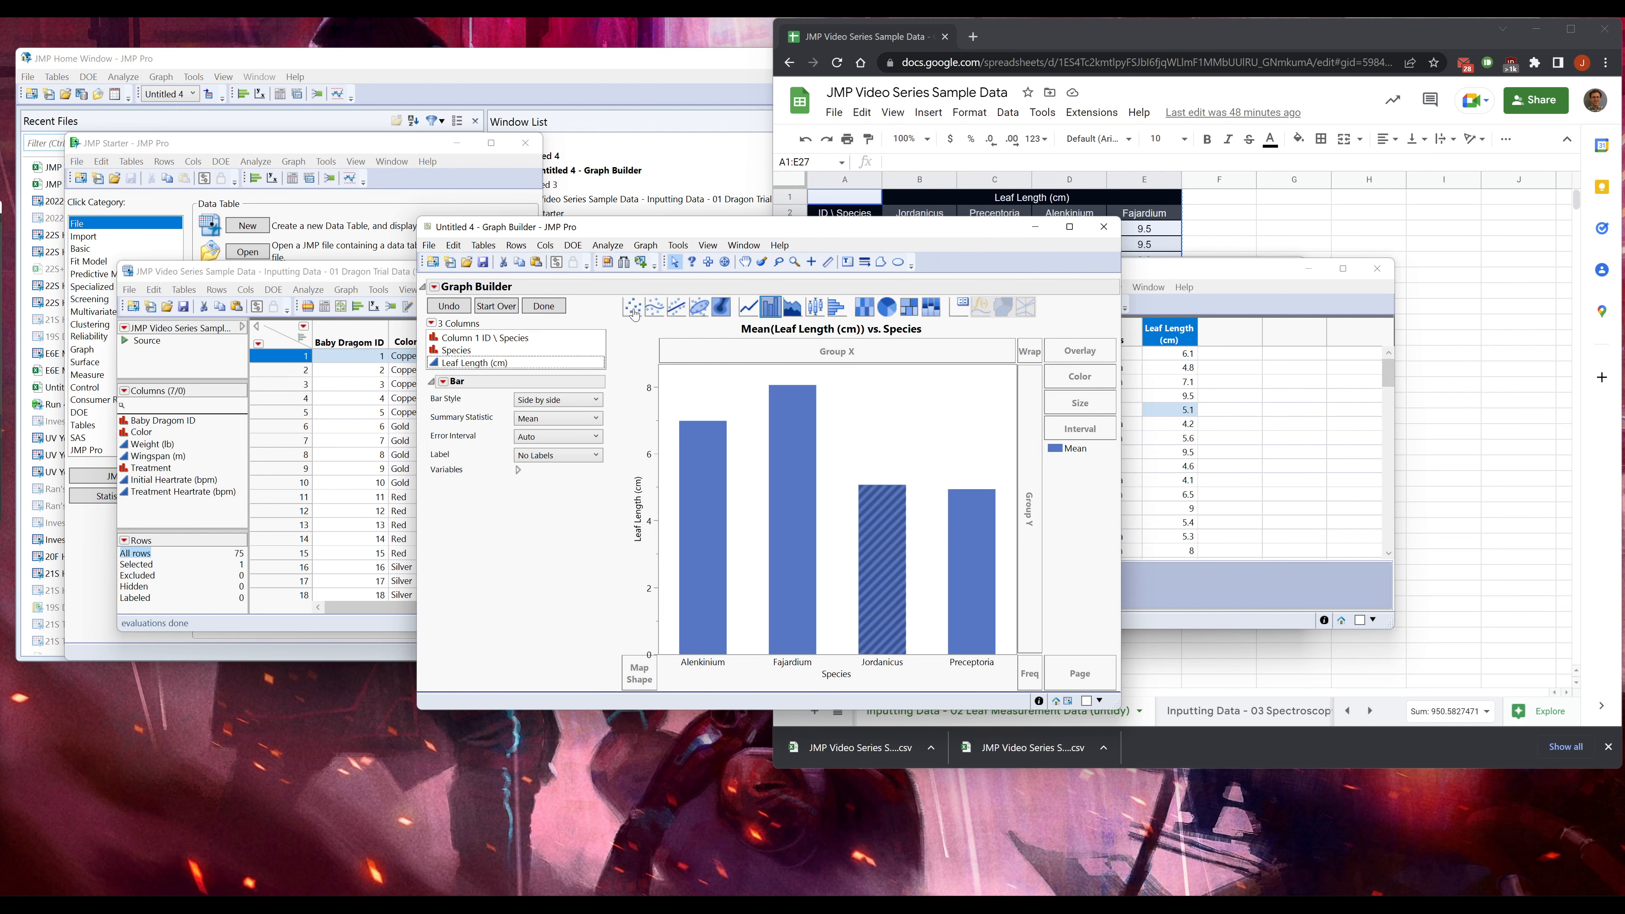
- Overlay the individual data points on the bars and color the graph by Species before closing Graph Builder
{"action": "left_click", "coordinate": [760, 387]}
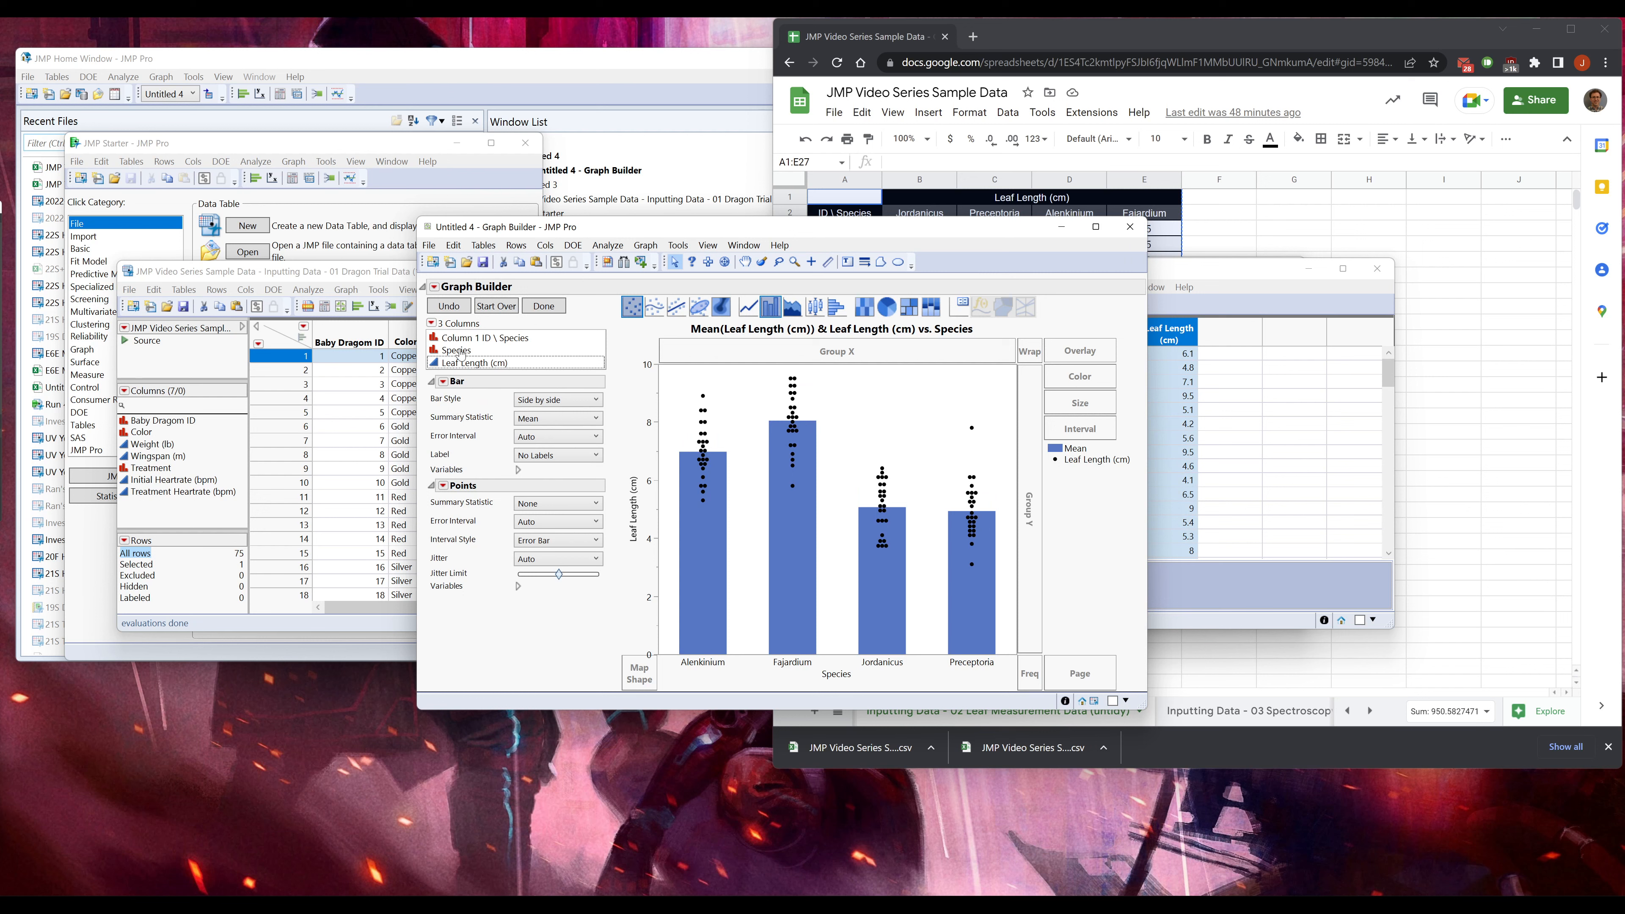
{"action": "left_click_drag", "start_coordinate": [454, 350], "coordinate": [1080, 376]}
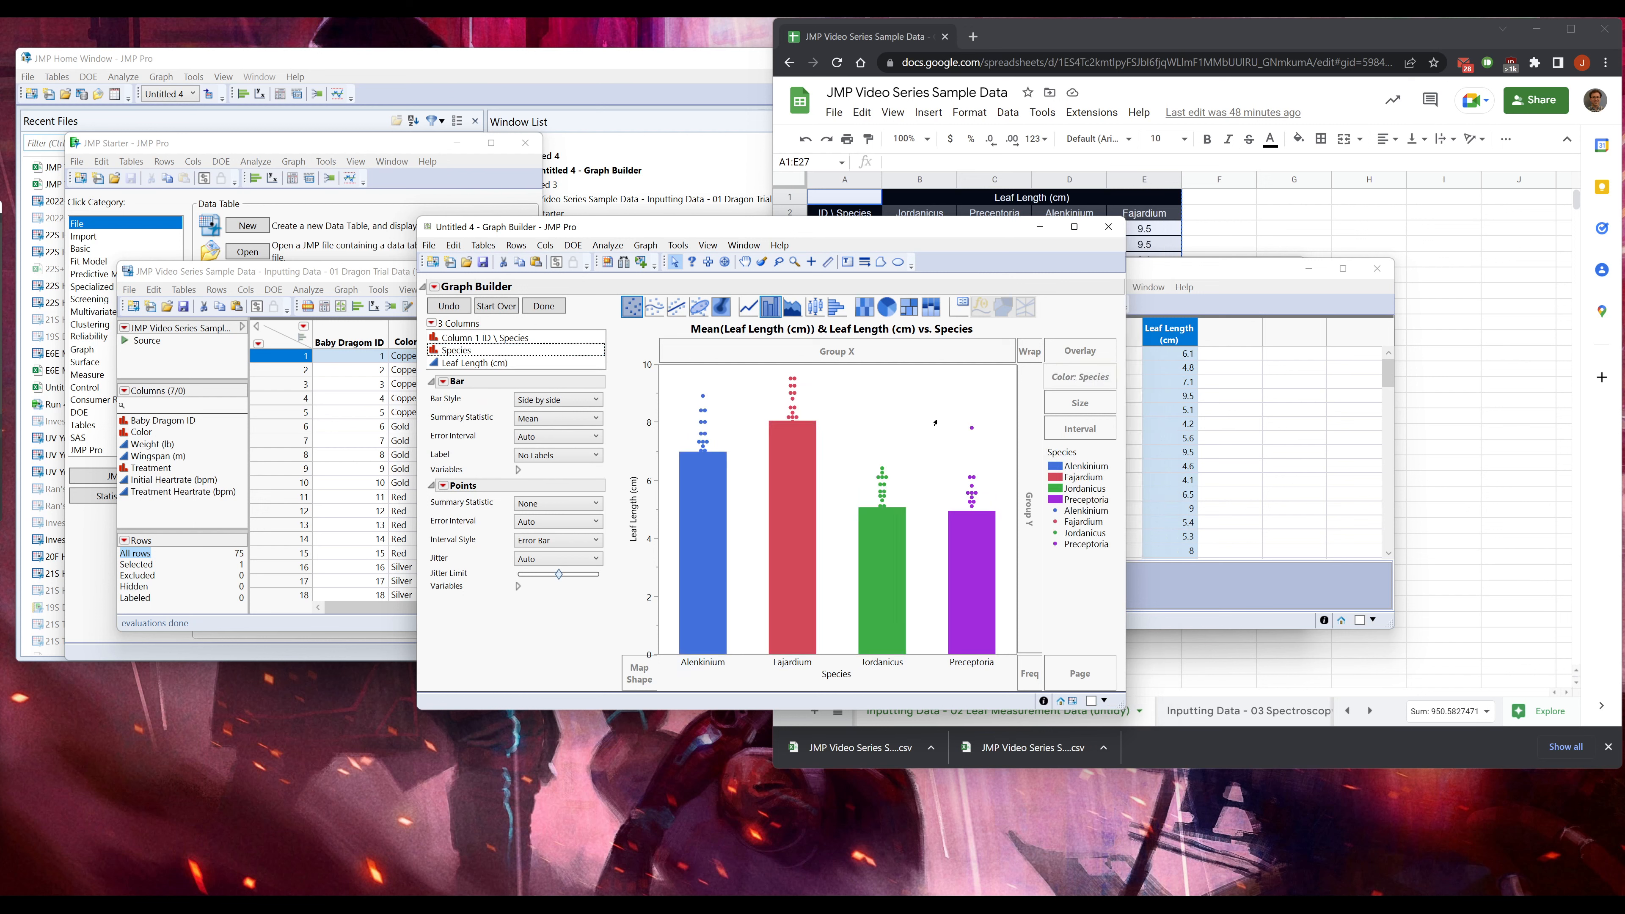
{"action": "left_click", "coordinate": [1123, 233]}
- Switch to Google Sheets to review the untidy leaf range A1:E27 and the Inputting Data - 01 Dragon Trial Data sheet
{"action": "left_click_drag", "start_coordinate": [1119, 270], "coordinate": [1161, 338]}
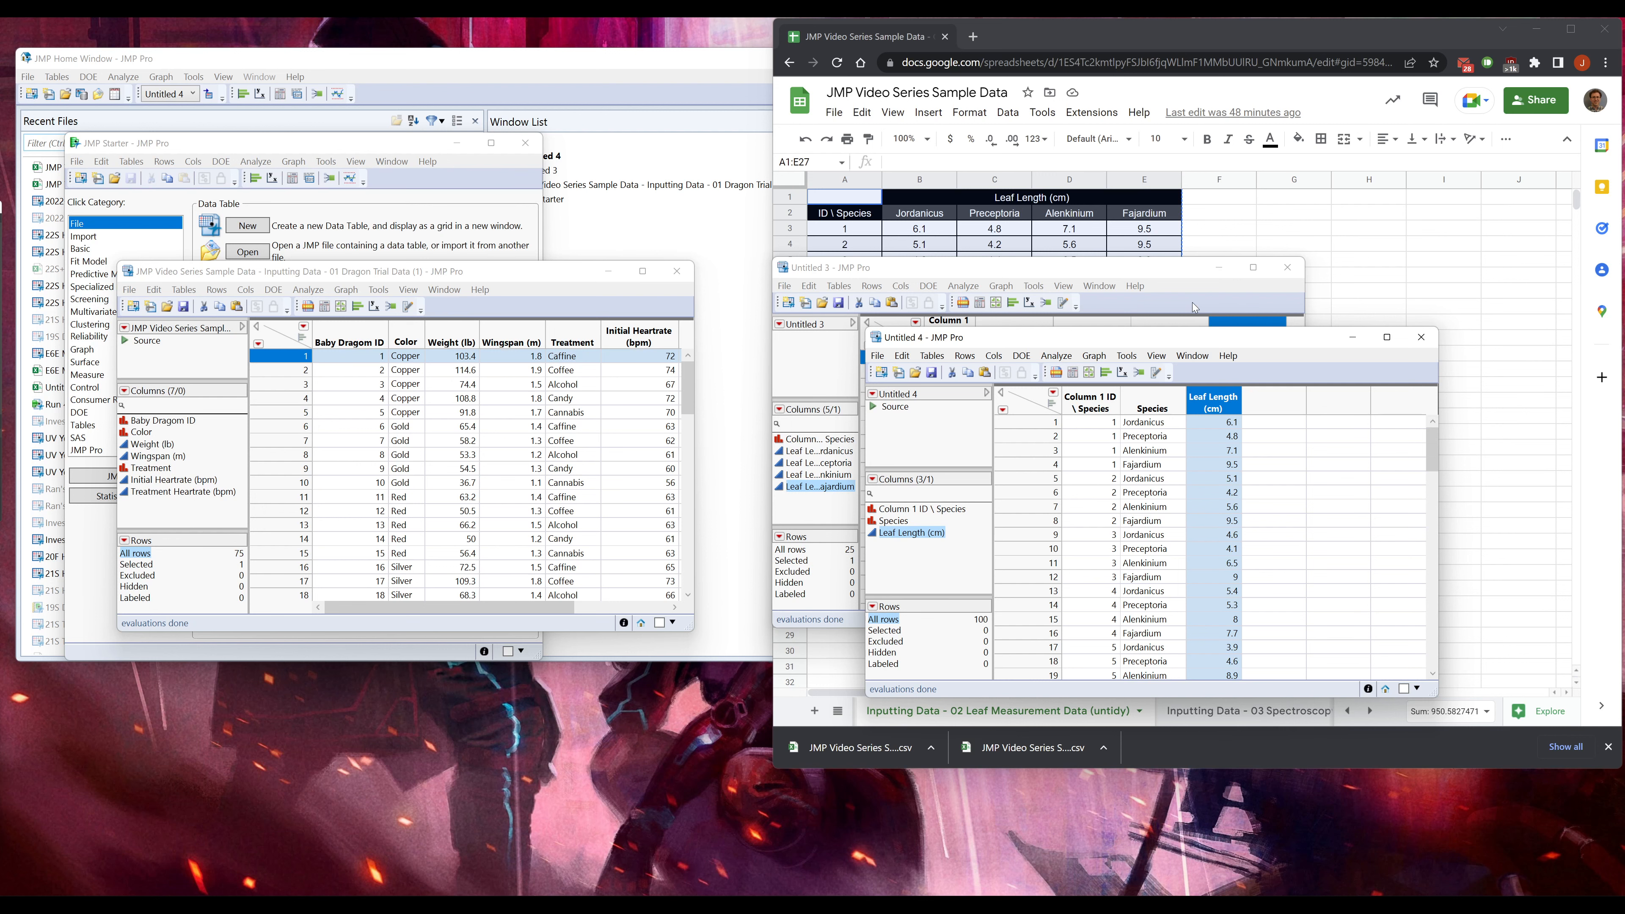
{"action": "left_click", "coordinate": [1292, 228]}
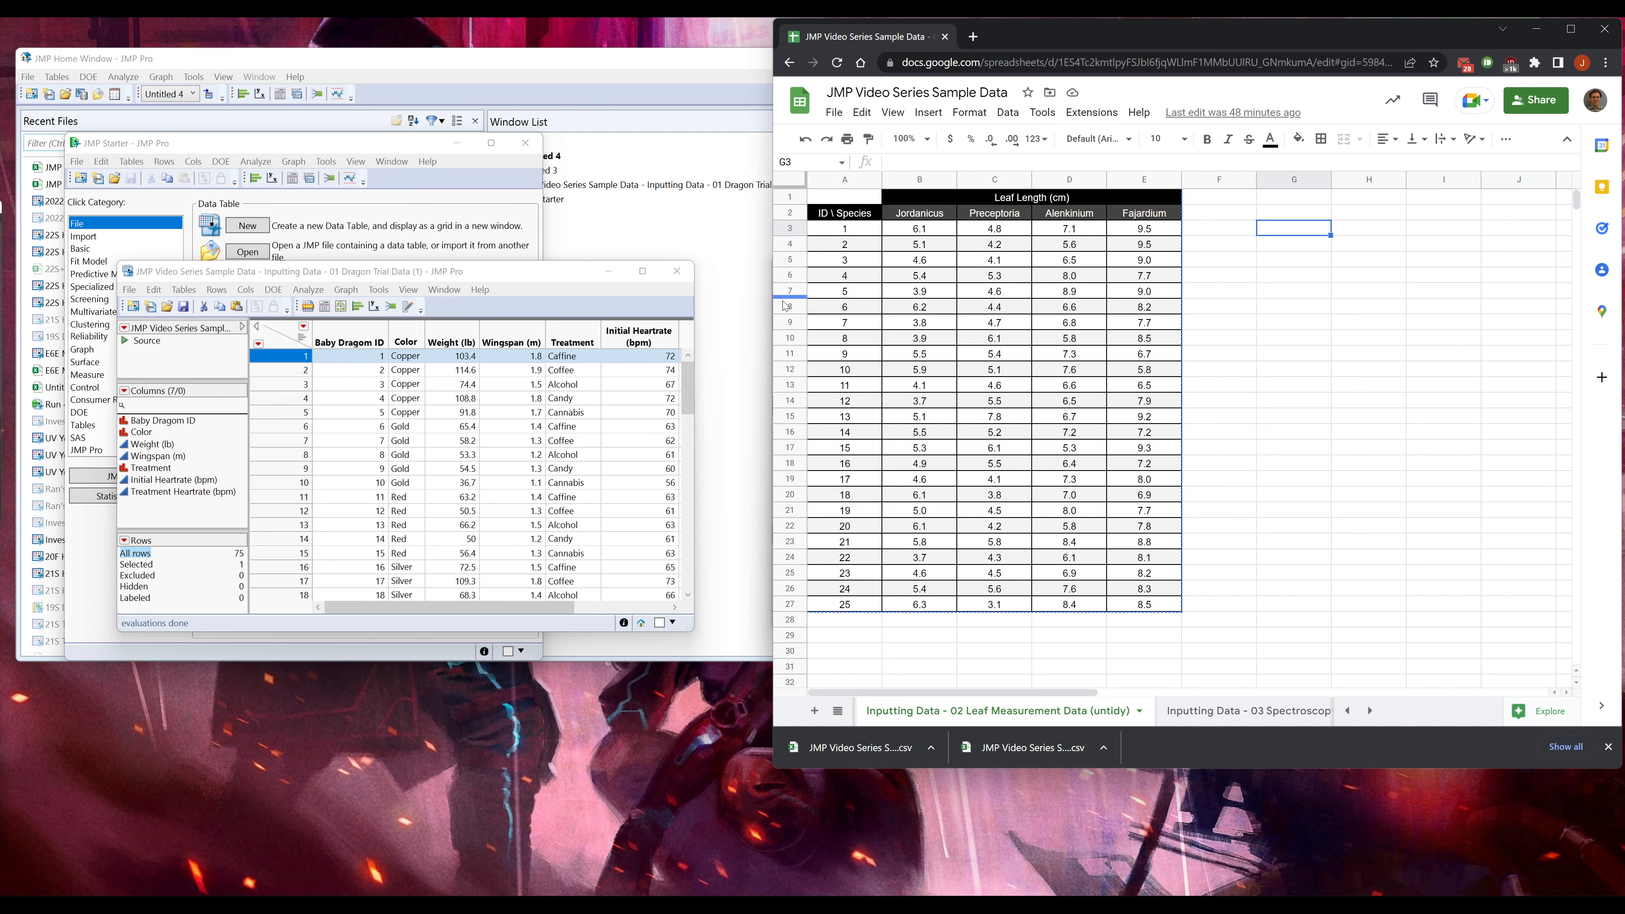
{"action": "left_click_drag", "start_coordinate": [845, 197], "coordinate": [1090, 605]}
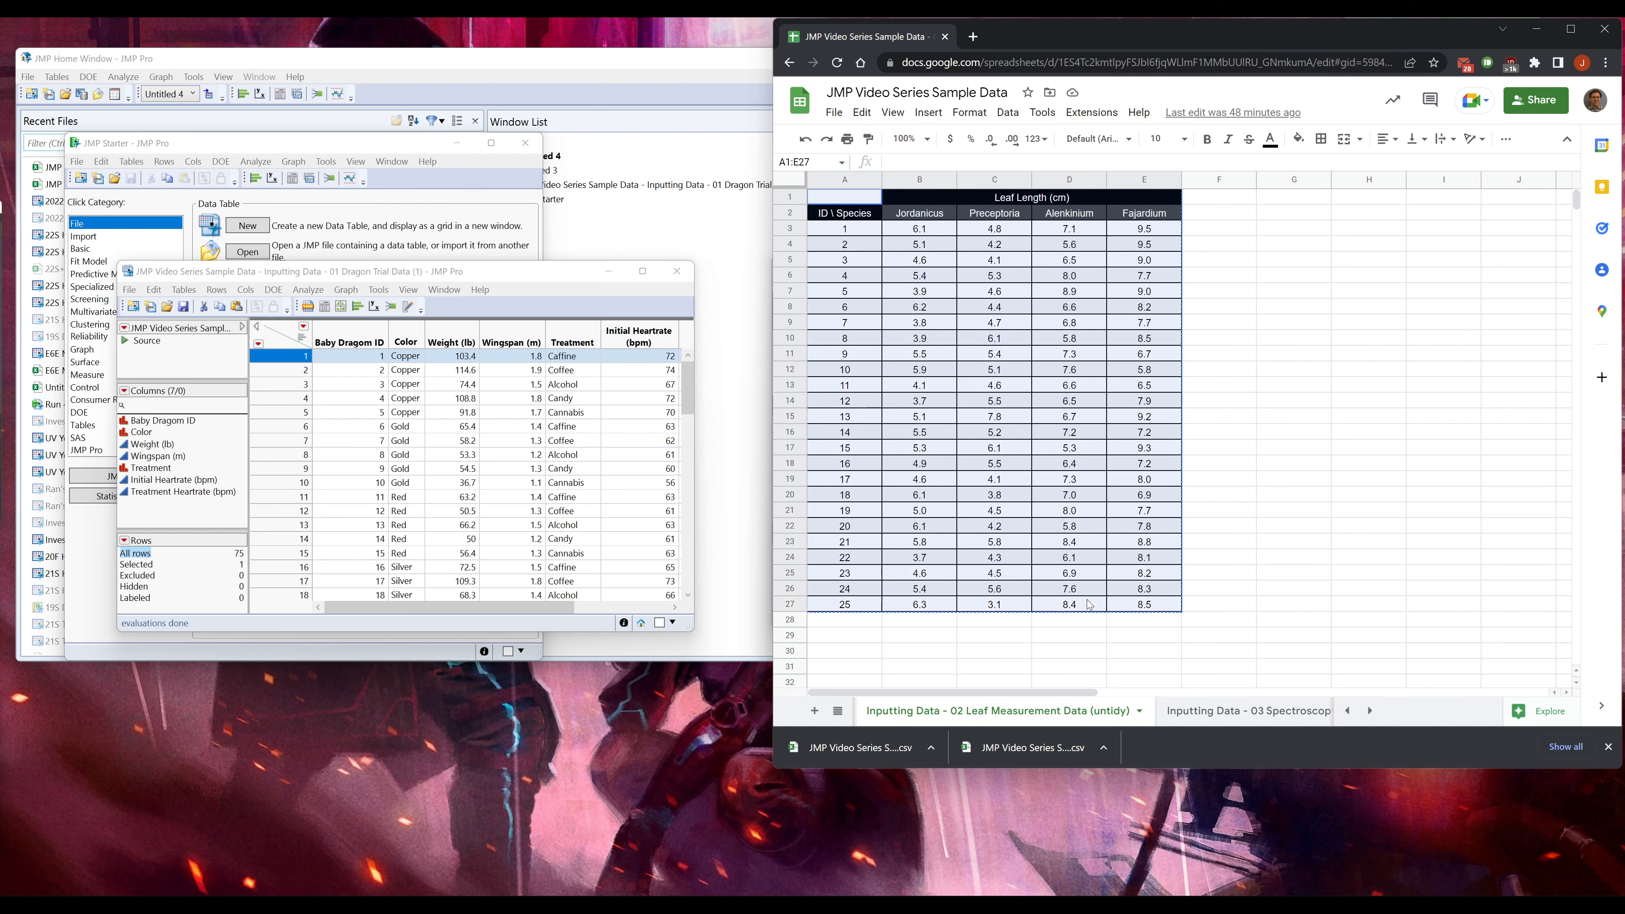
{"action": "left_click", "coordinate": [1090, 605]}
{"action": "left_click", "coordinate": [1346, 711]}
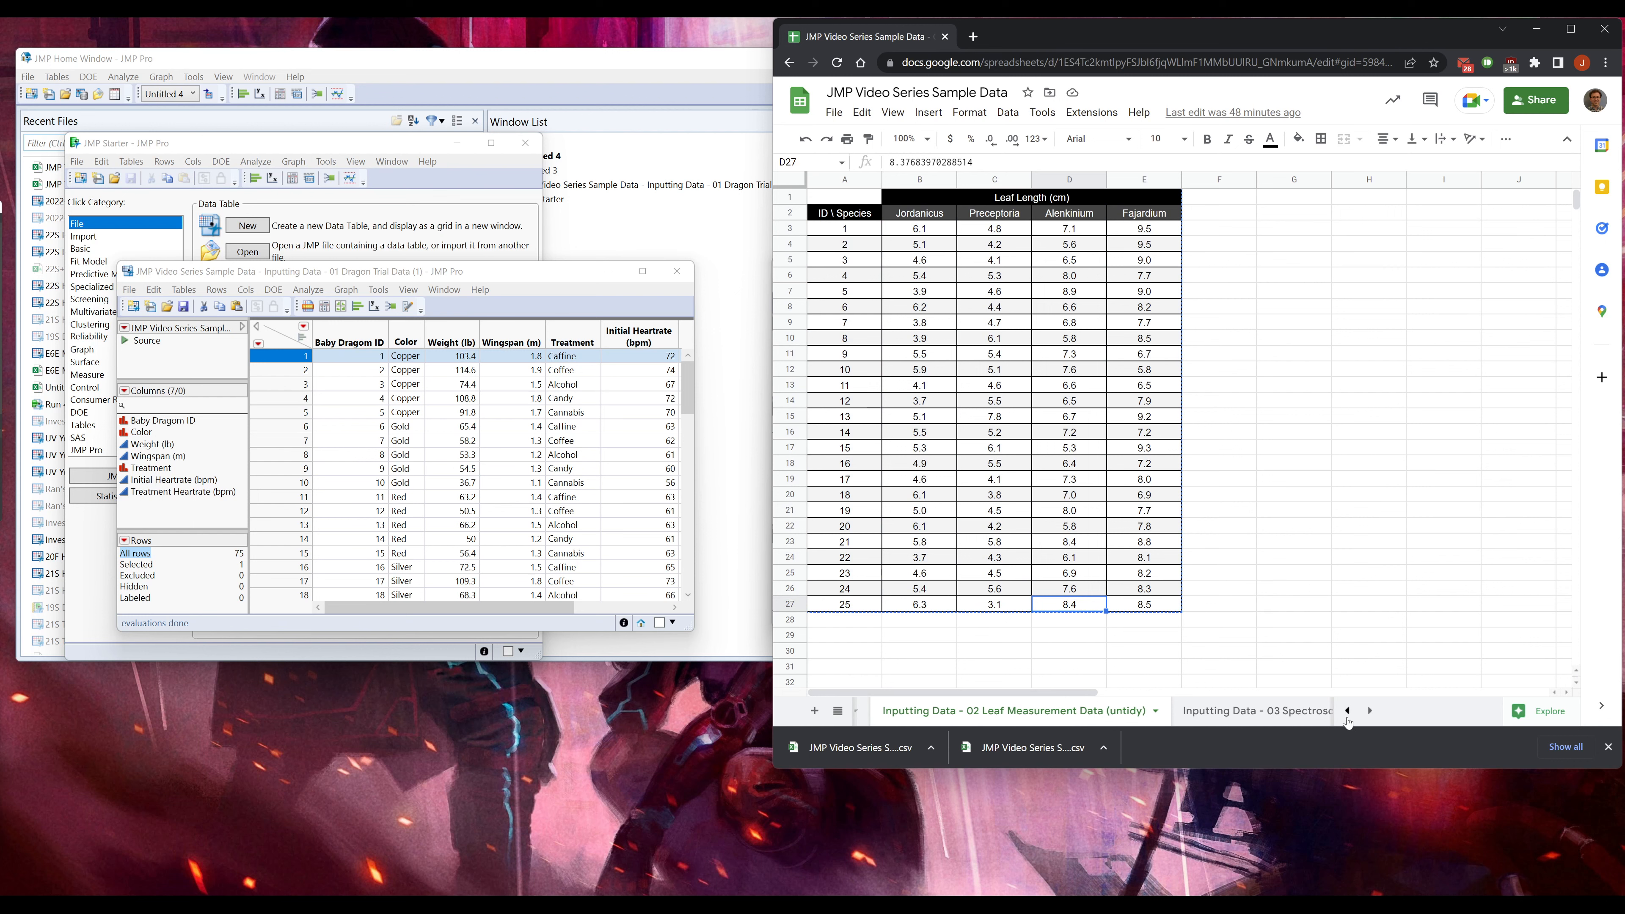
{"action": "left_click", "coordinate": [966, 711]}
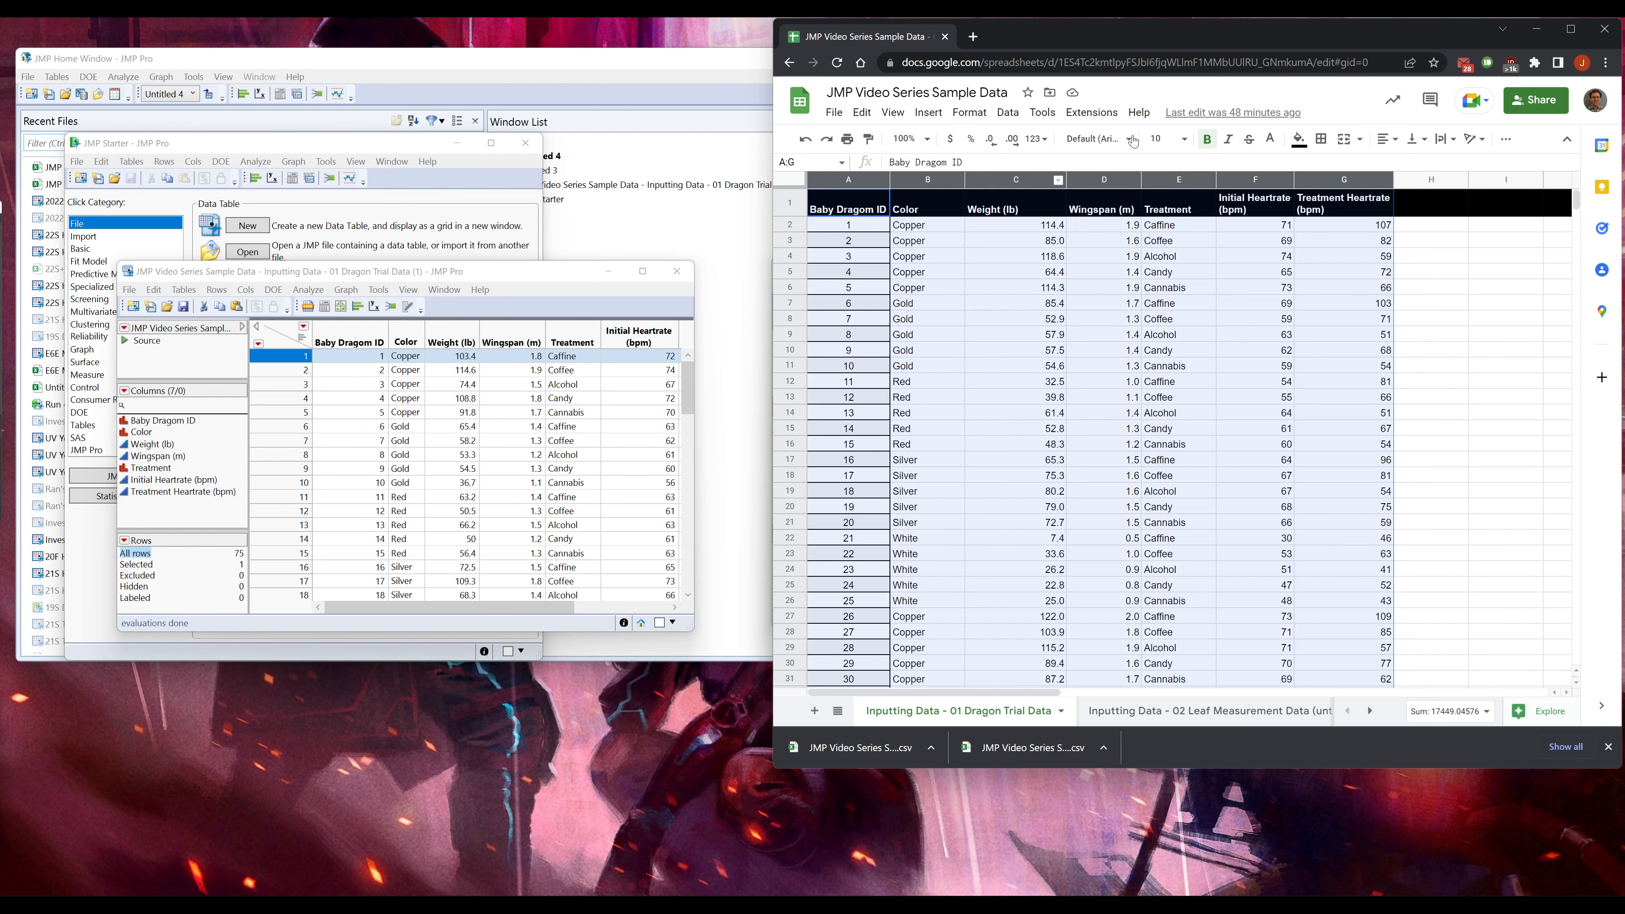
- Compare the stacked Untitled 4 table, through its last row, with the Inputting Data - 02 Leaf Measurement Data (untidy) sheet
{"action": "mouse_move", "coordinate": [579, 904]}
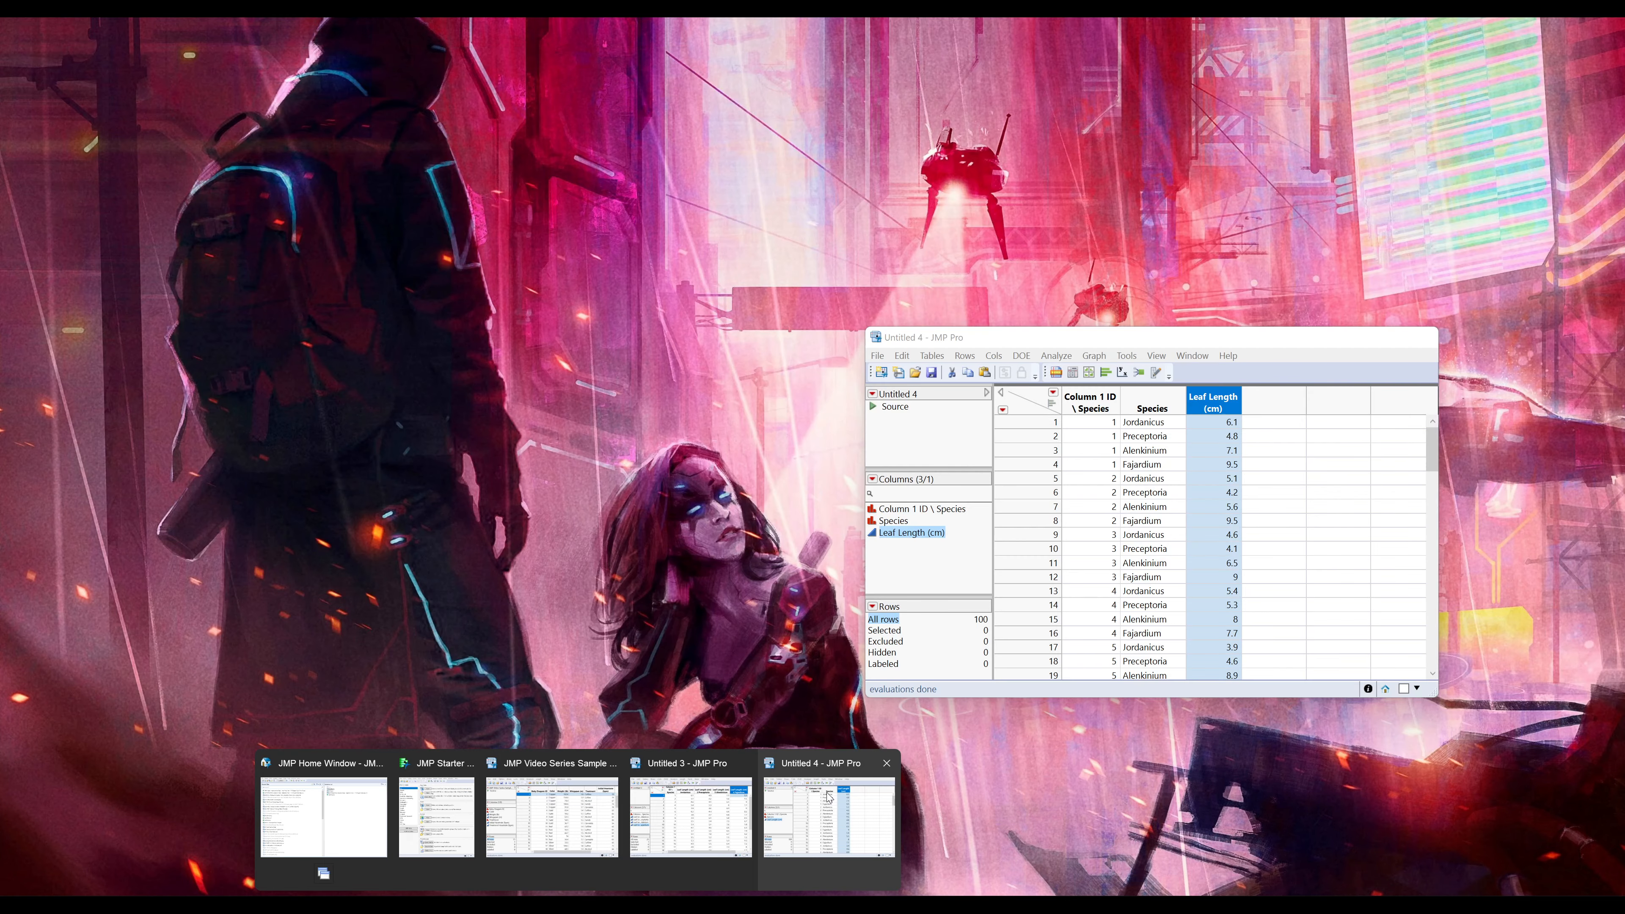
{"action": "left_click", "coordinate": [831, 799]}
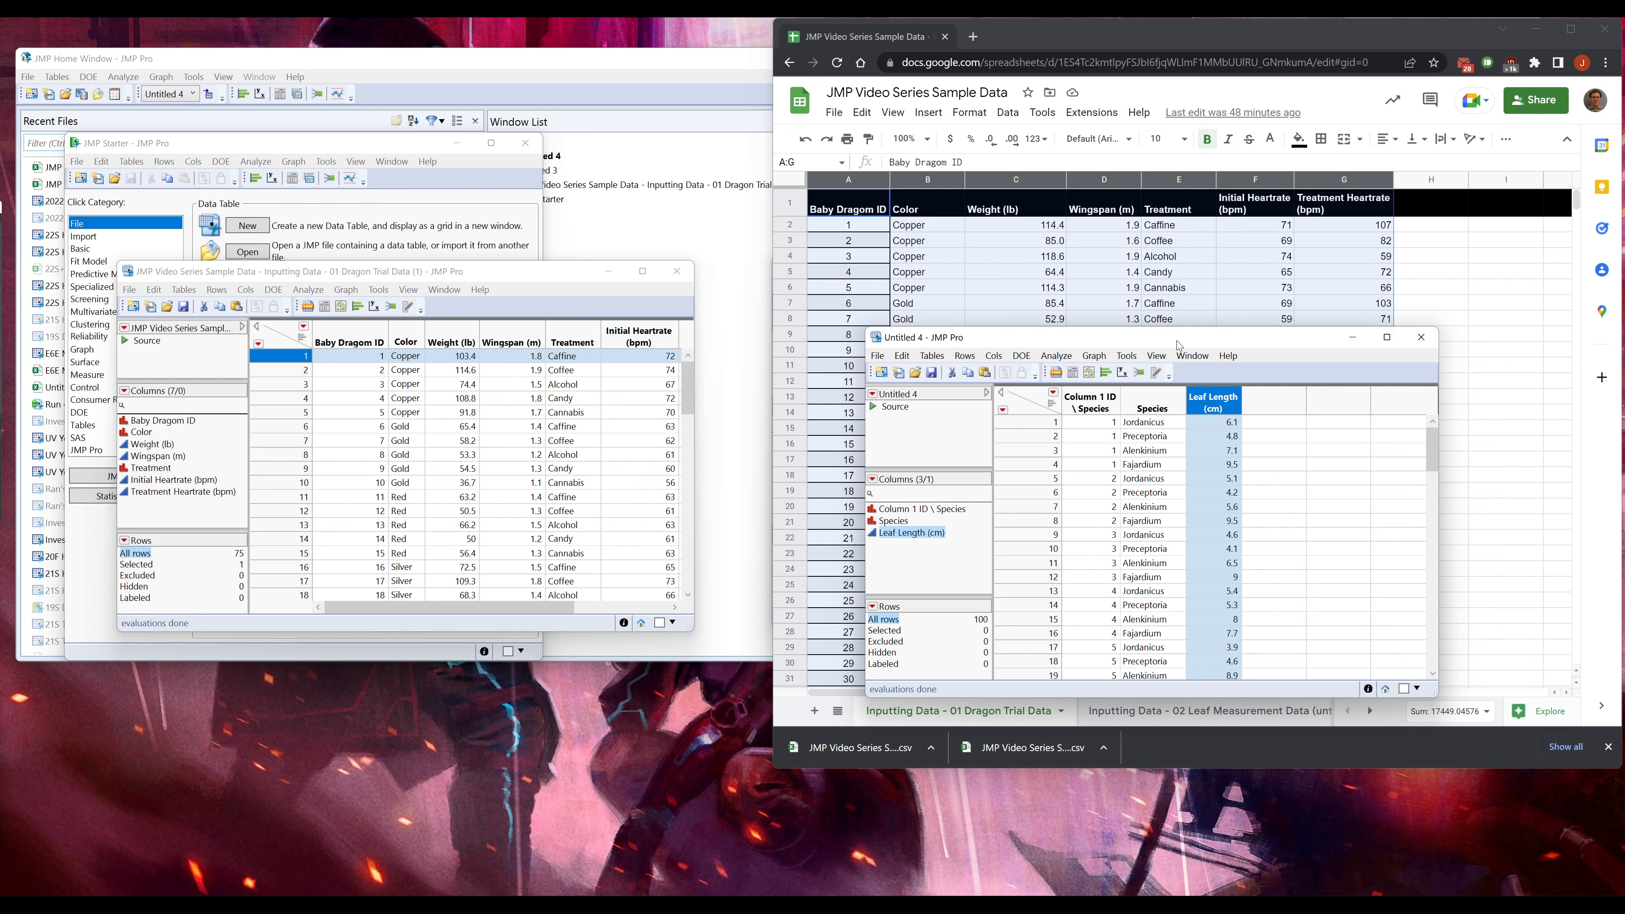
{"action": "left_click", "coordinate": [1125, 701]}
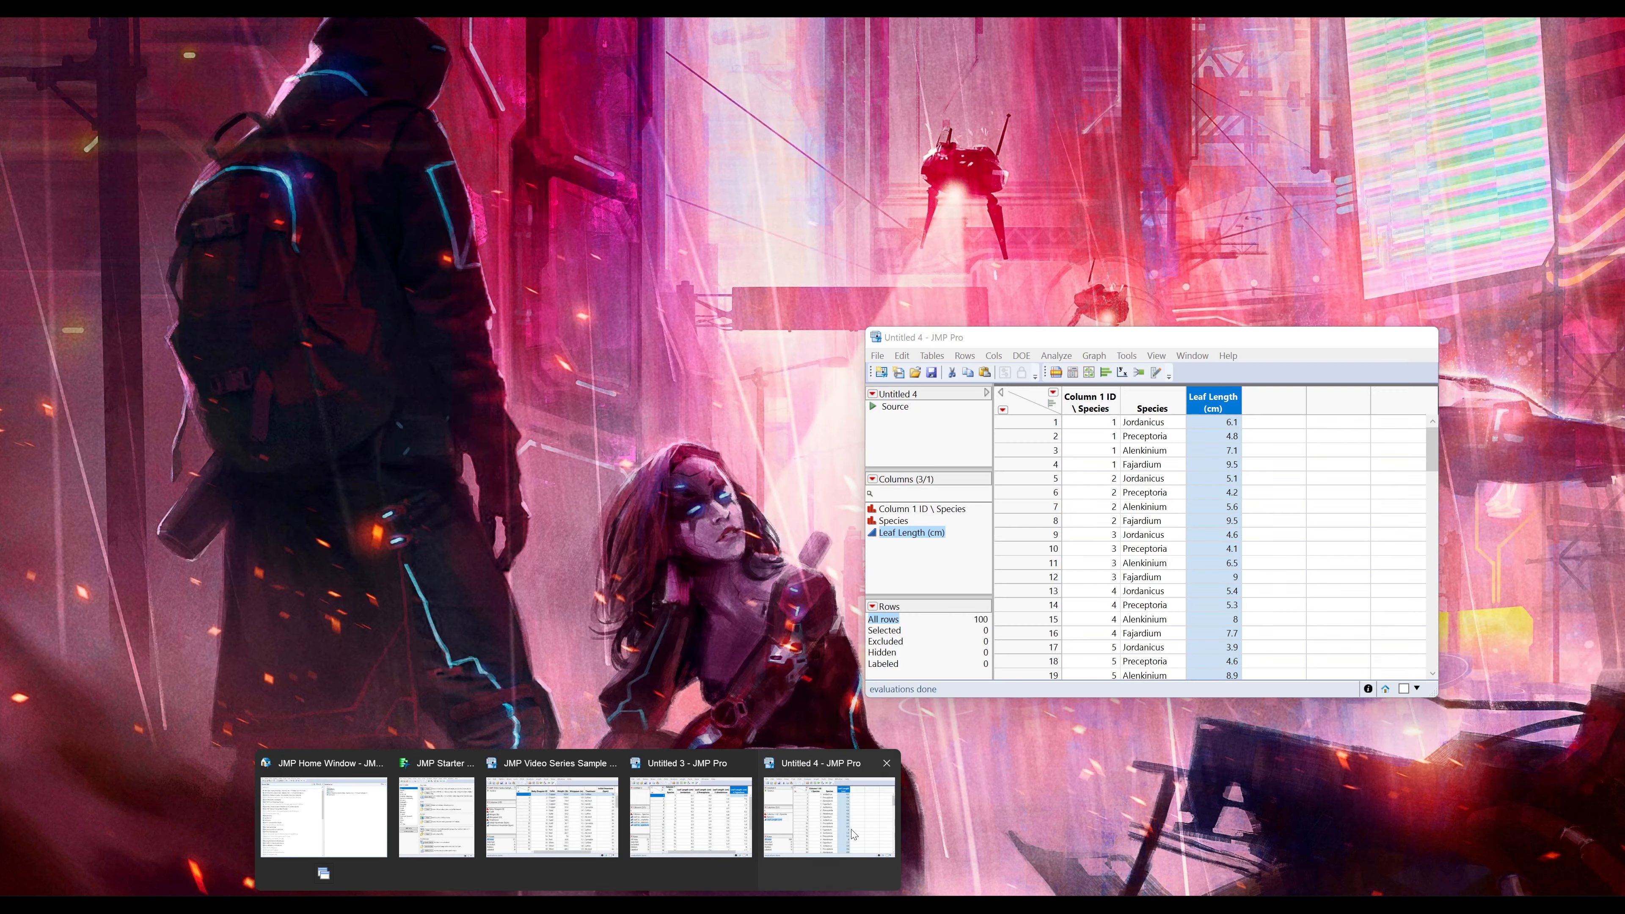
{"action": "left_click", "coordinate": [854, 834]}
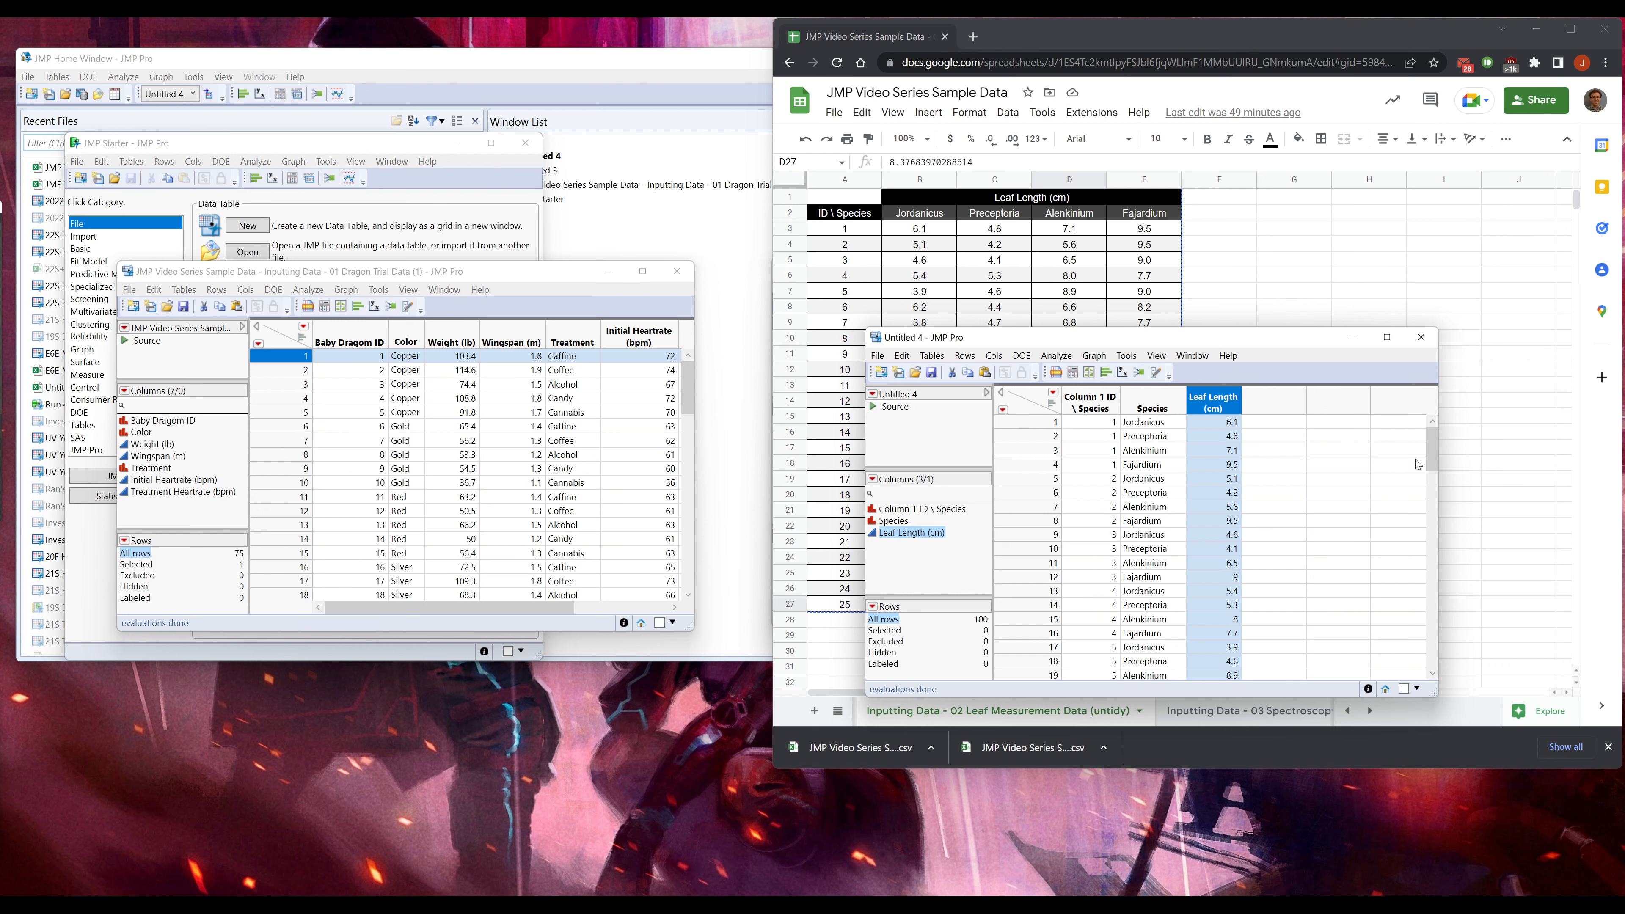
{"action": "left_click_drag", "start_coordinate": [1432, 455], "coordinate": [1329, 701]}
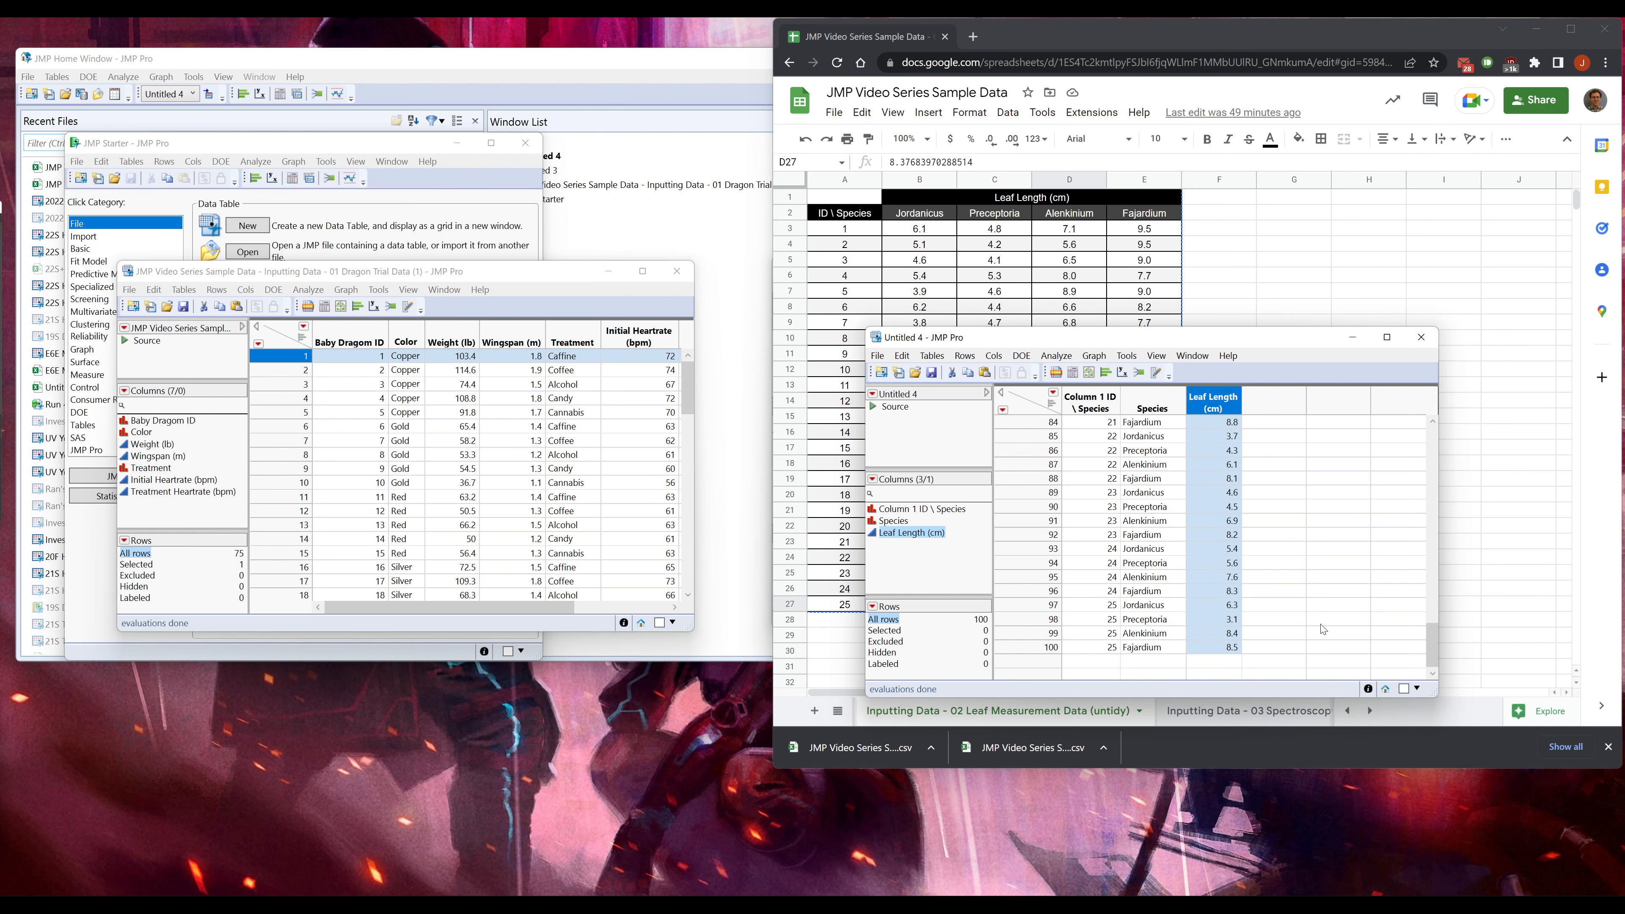
{"action": "left_click", "coordinate": [1134, 30]}
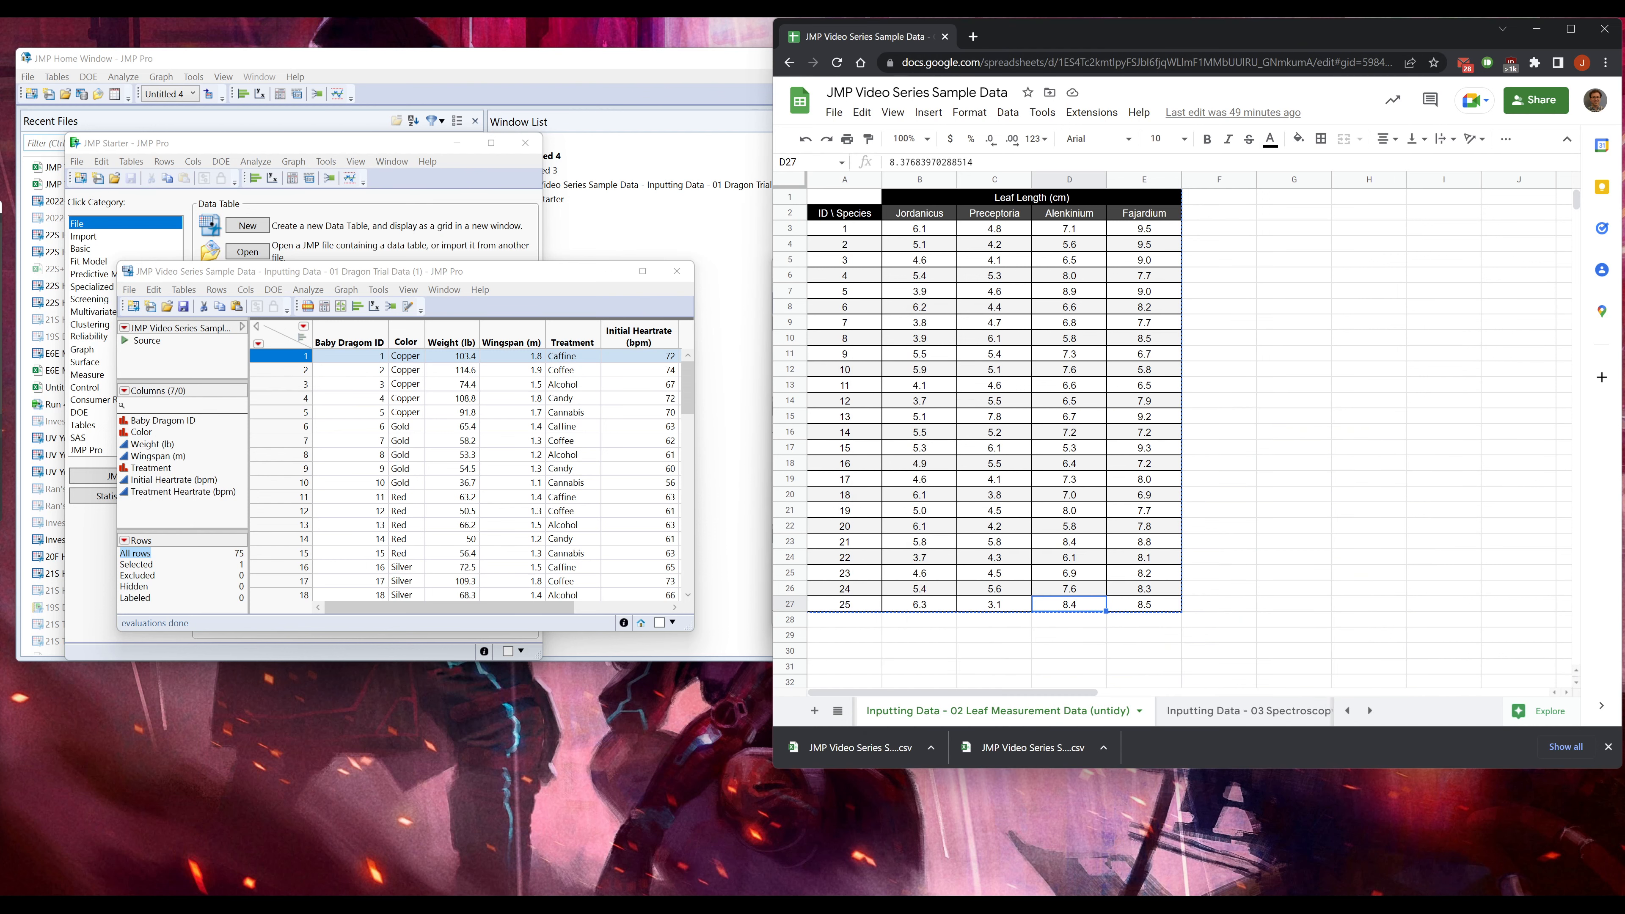